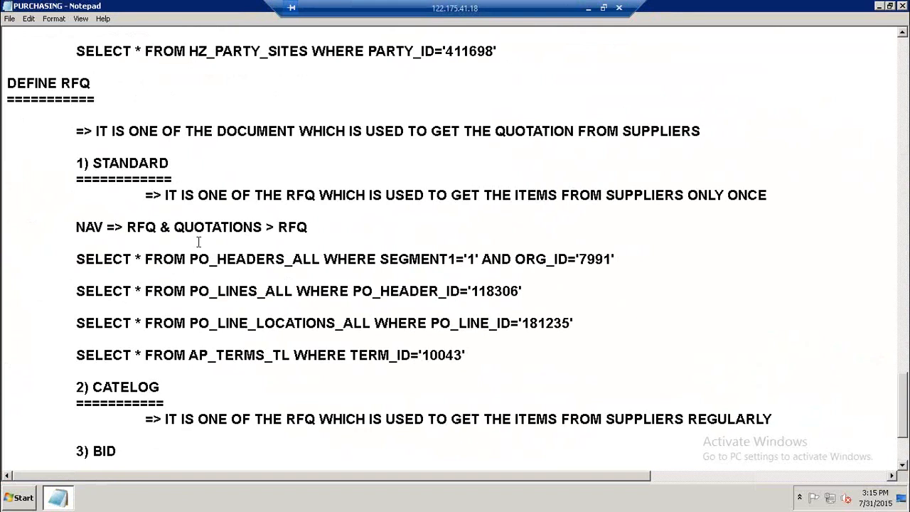
Scroll through the RFQ type notes and highlight the query and Bid lines.
scroll(198, 244, down, 1)
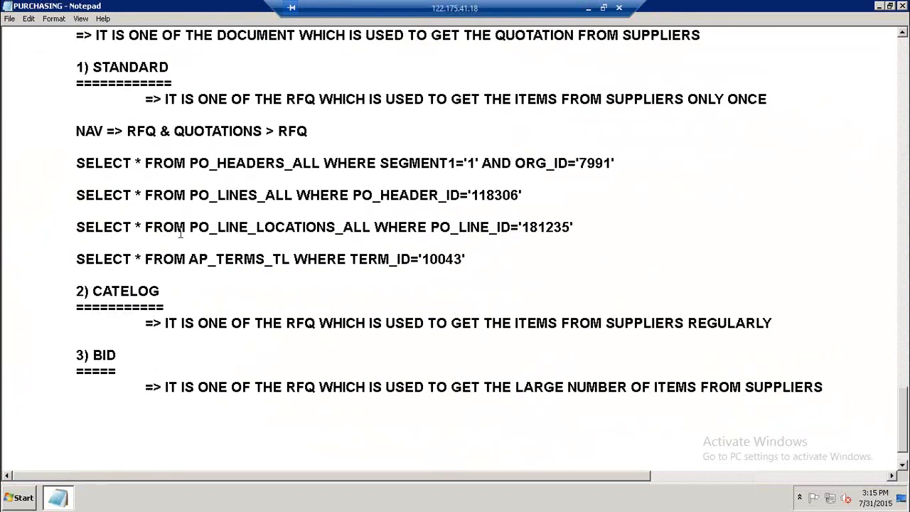
drag(94, 292, 160, 292)
drag(89, 356, 121, 356)
click(136, 357)
Show the desktop and launch the Mozilla browser.
click(60, 498)
right_click(249, 290)
click(276, 207)
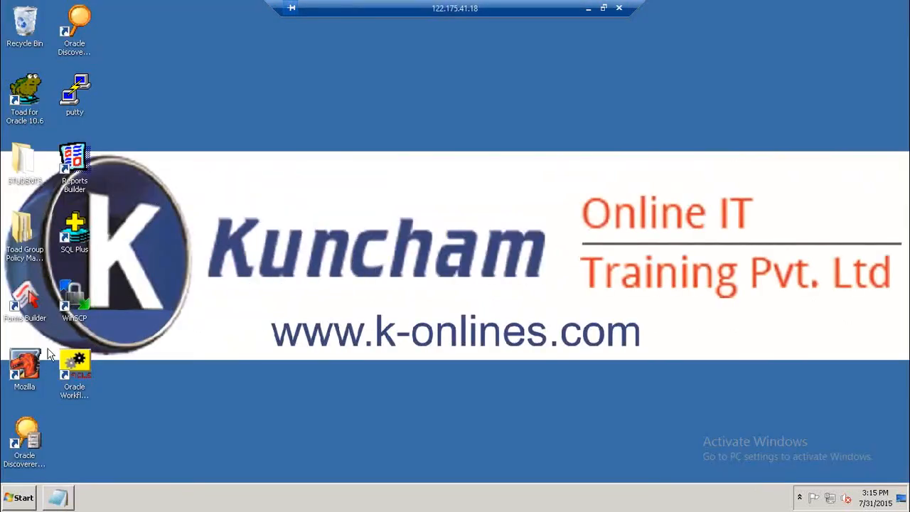
double_click(39, 370)
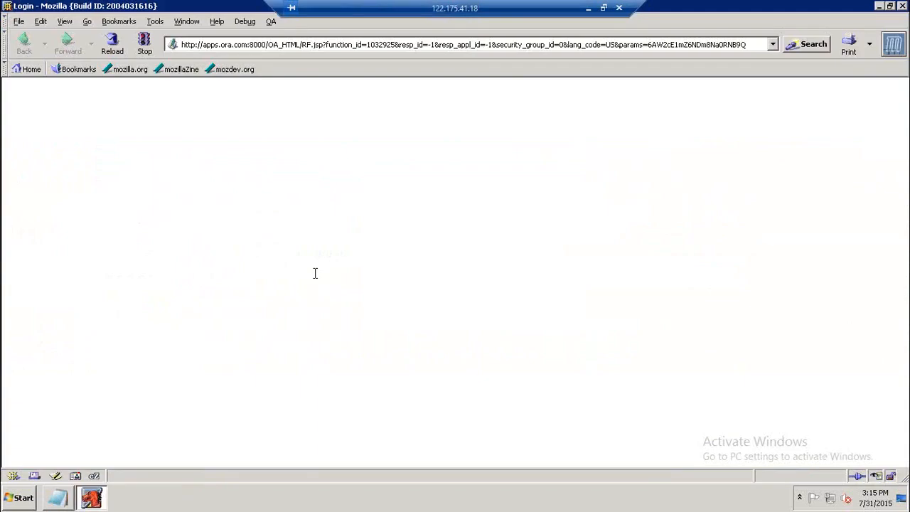
Log in to Oracle E-Business Suite with the user name and password.
text(krishnawelcome)
key(Return)
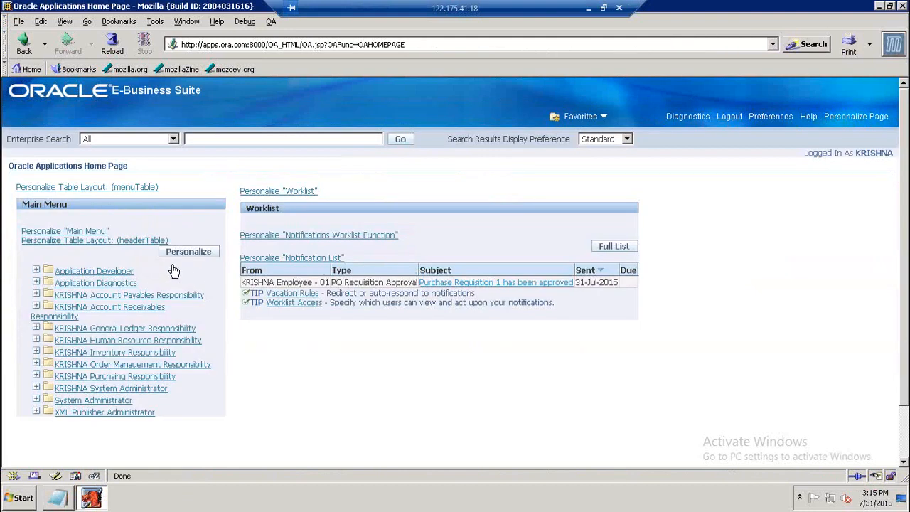
Open the Profile form under Application Developer to start the forms session, then close the Profiles window.
click(151, 270)
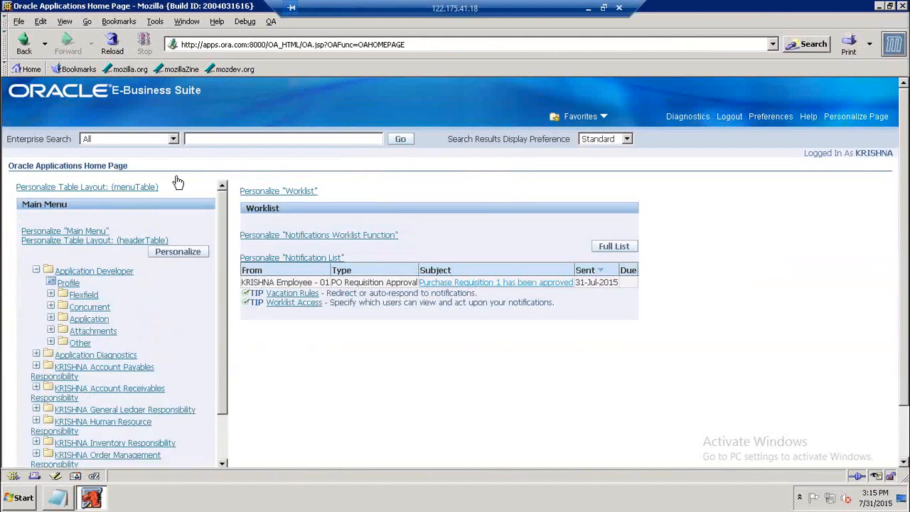
click(68, 283)
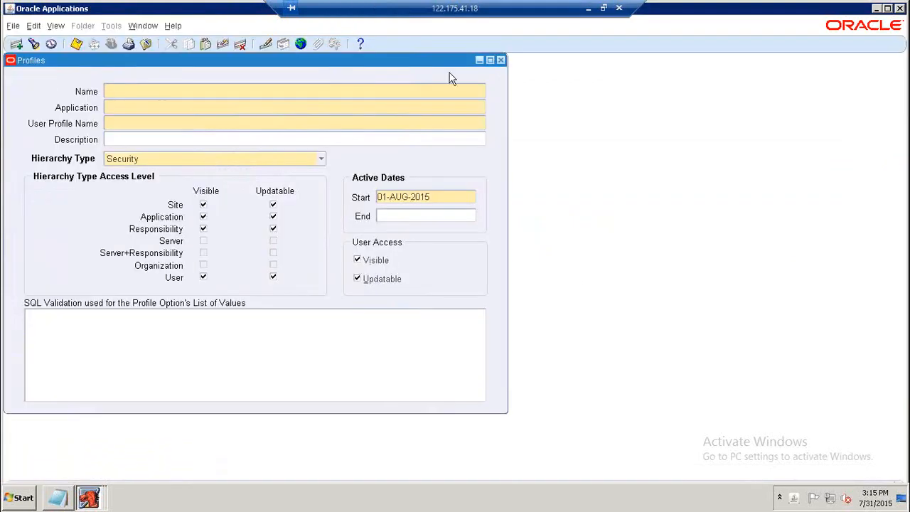
click(501, 60)
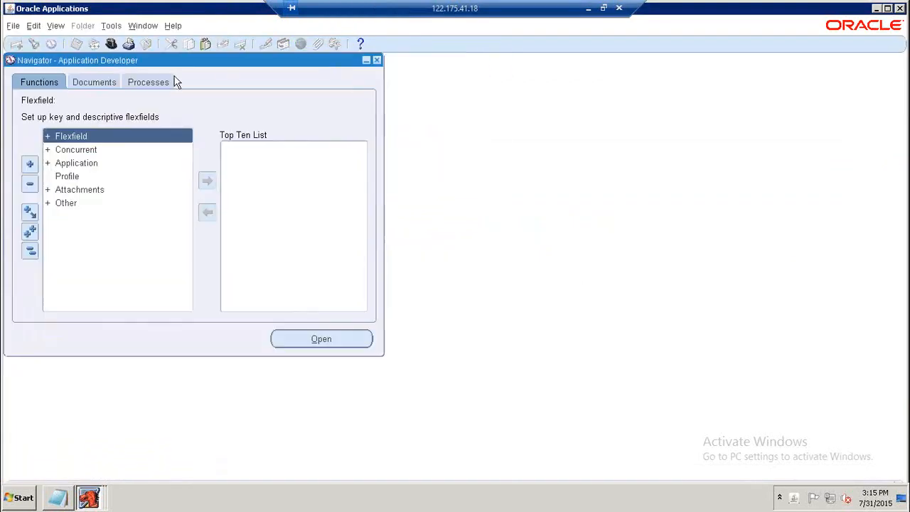
Switch responsibility to KRISHNA Purchasing Responsibility.
click(111, 44)
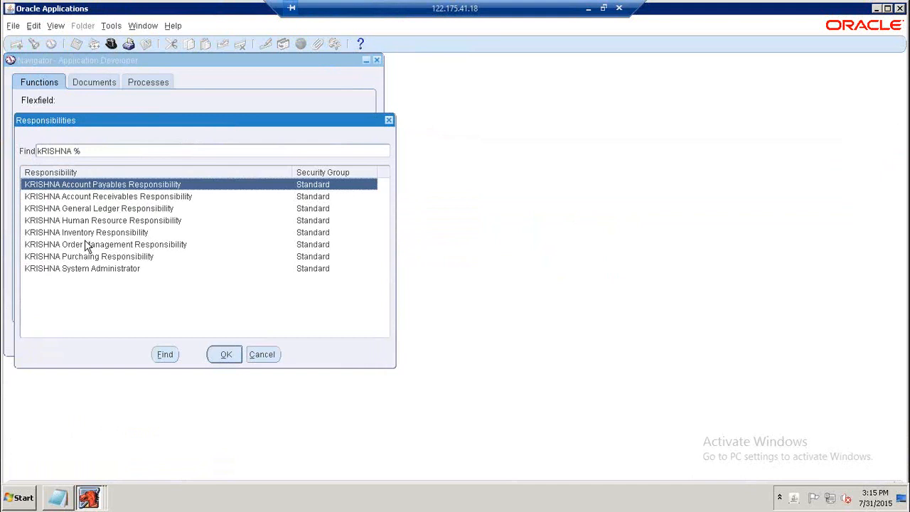
click(94, 257)
click(225, 354)
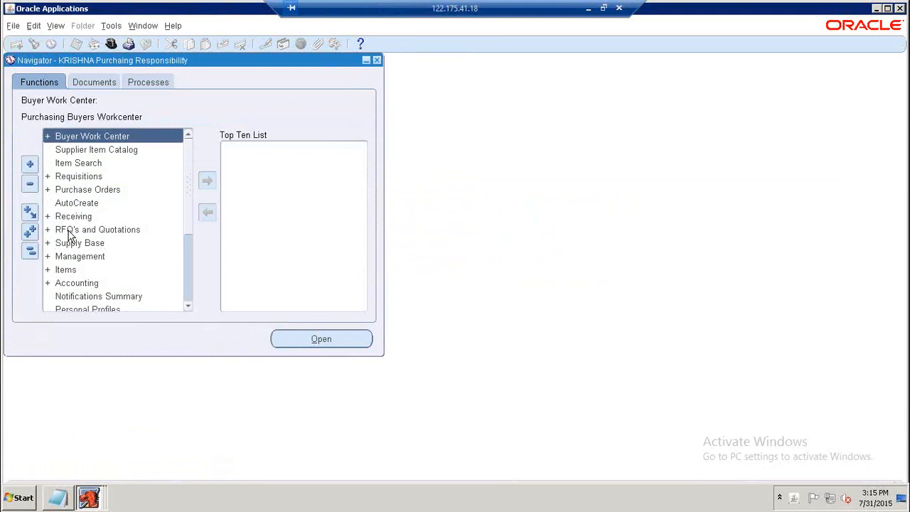
Open a new RFQ from RFQ's and Quotations and choose Standard RFQ as its type.
double_click(71, 232)
double_click(71, 240)
click(302, 91)
key(ctrl+l)
click(304, 196)
click(390, 344)
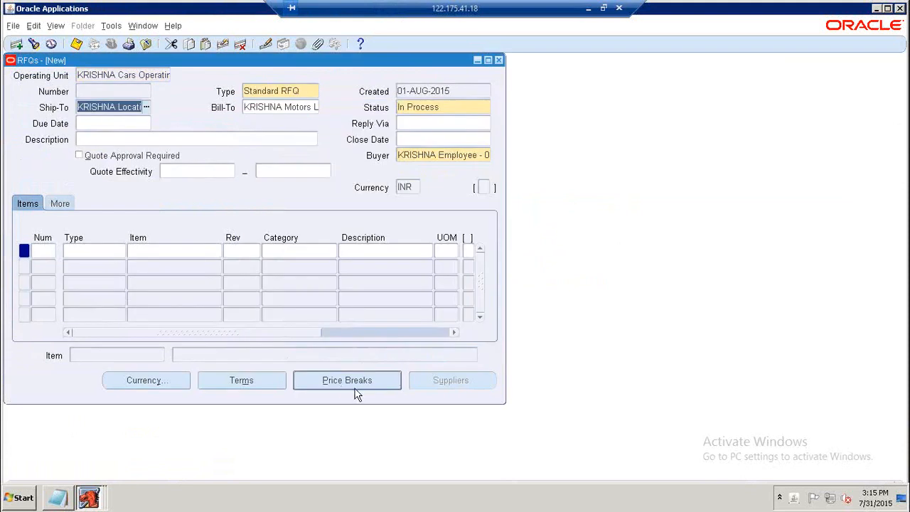
Change the RFQ type to Catalog RFQ.
click(302, 92)
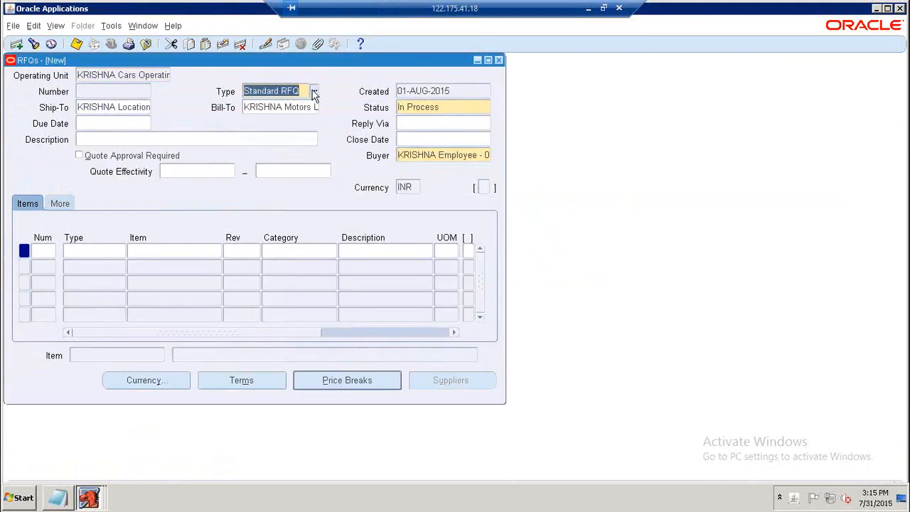
click(315, 92)
click(285, 183)
click(391, 345)
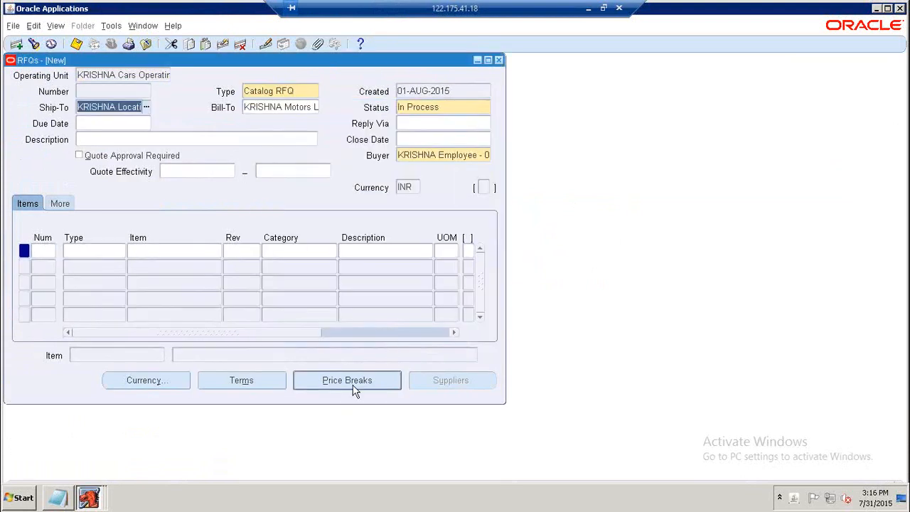
Change the RFQ type to Bid RFQ.
click(306, 91)
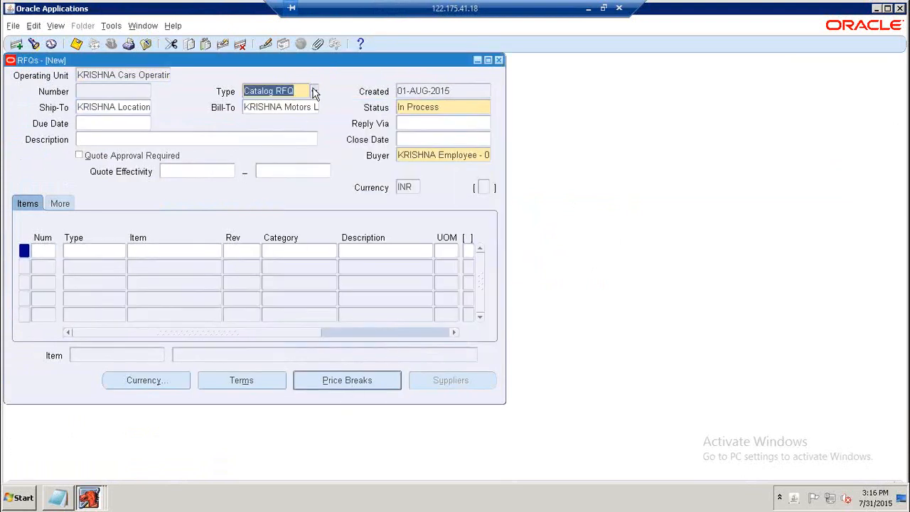
click(315, 92)
click(391, 344)
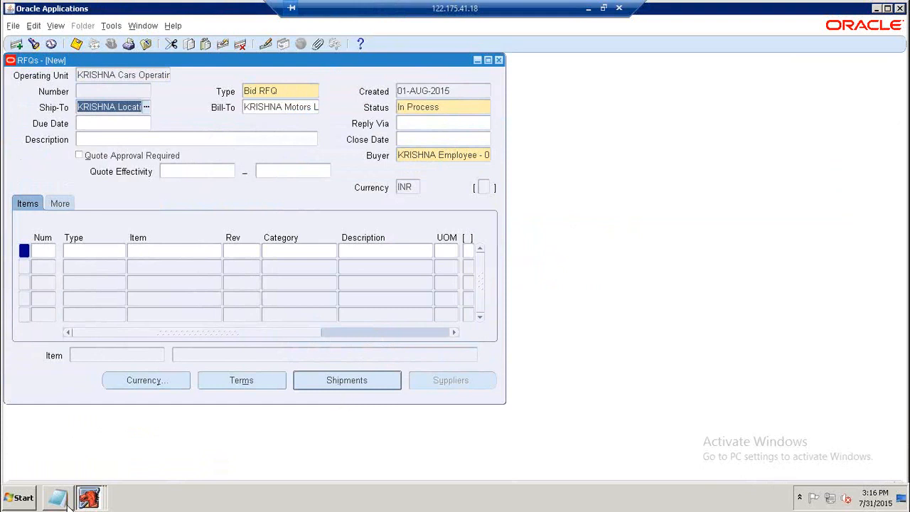
Switch to the notes, highlight the Bid RFQ description, and return to Oracle Applications.
key(alt+Tab)
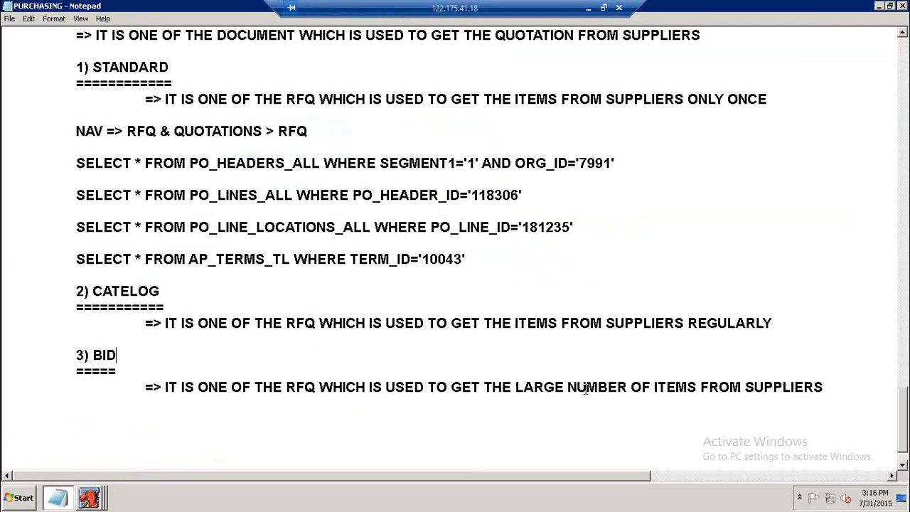
drag(516, 387, 627, 390)
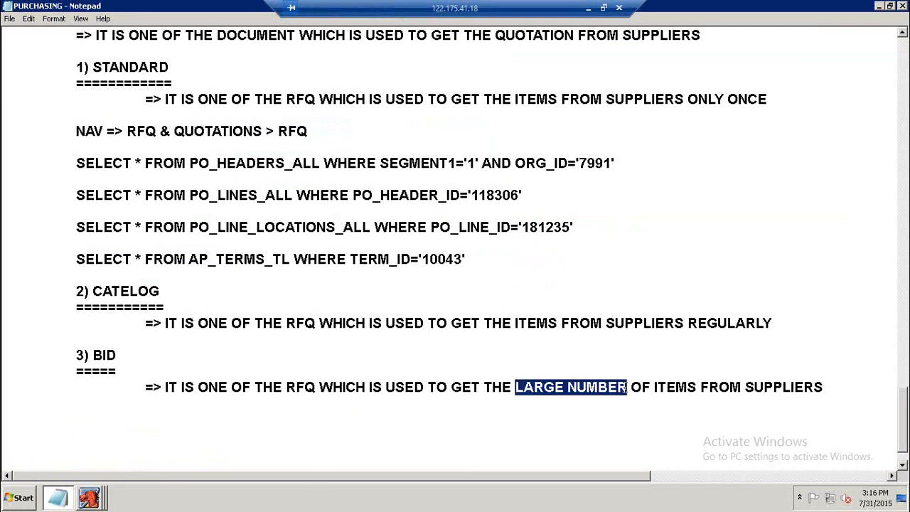
click(99, 498)
click(245, 471)
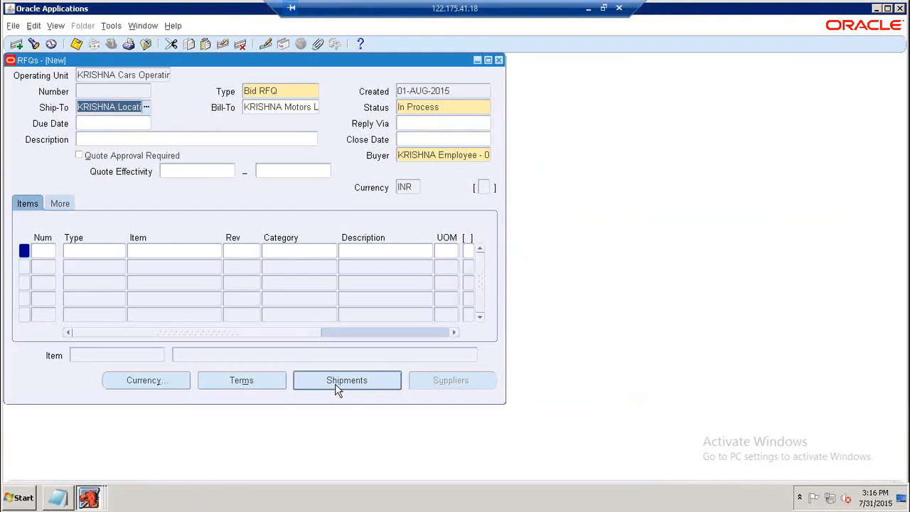
Close the RFQs form without saving, acknowledging the close date warning.
click(498, 60)
click(575, 321)
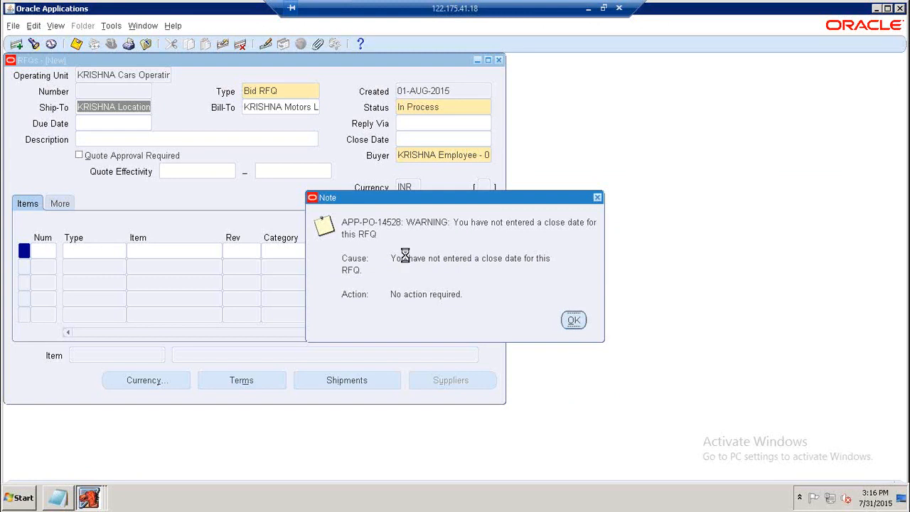
click(480, 310)
double_click(68, 229)
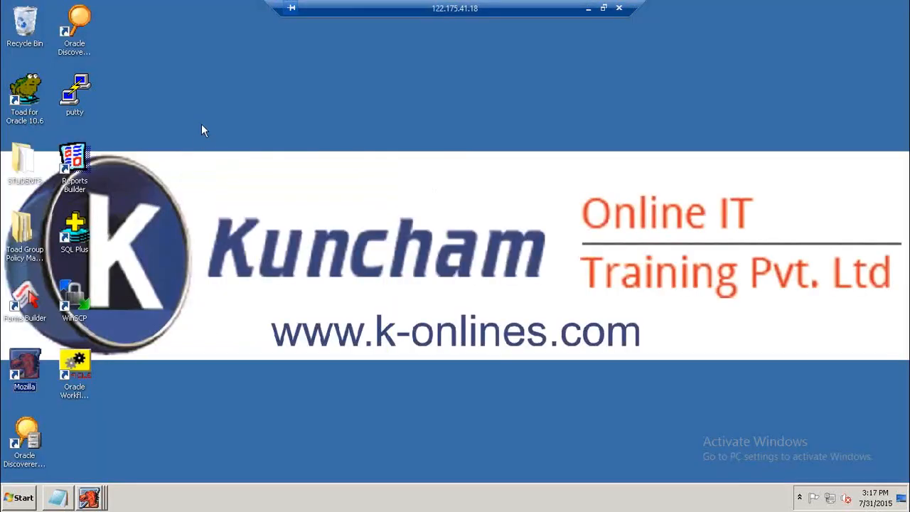
Open Toad for Oracle and run SELECT * FROM HR_OPERATING_UNITS.
right_click(202, 125)
click(222, 153)
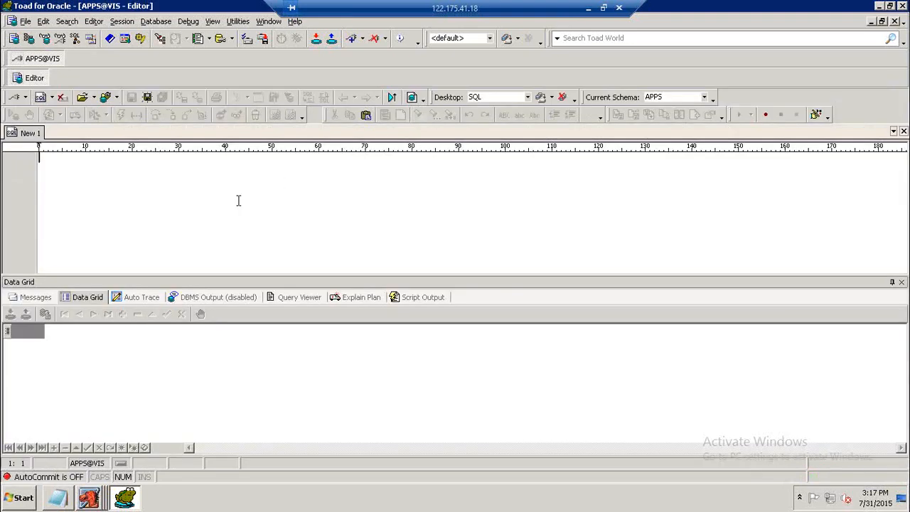
key(Caps_Lock)
text(SELECT)
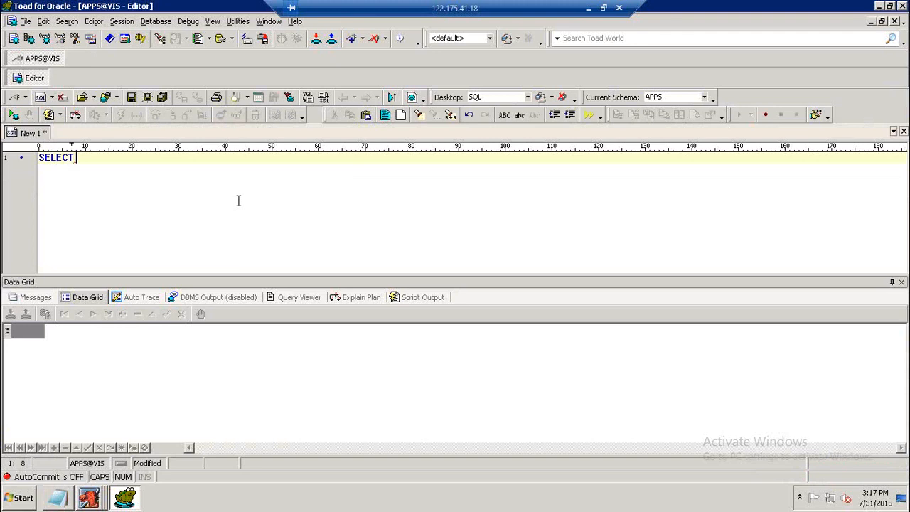
text(* FRO)
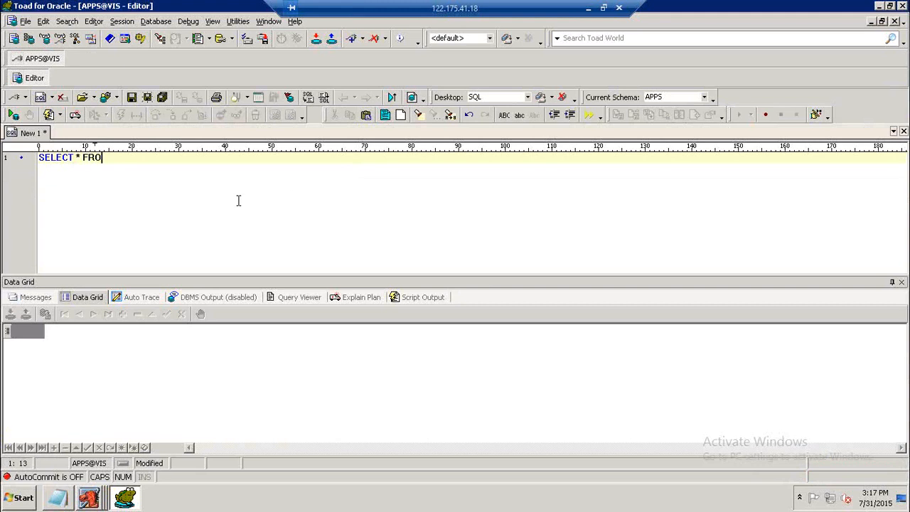
text(M HR_OPERATIJNG)
key(BackSpace)
key(BackSpace)
key(BackSpace)
text(NG_UNITS)
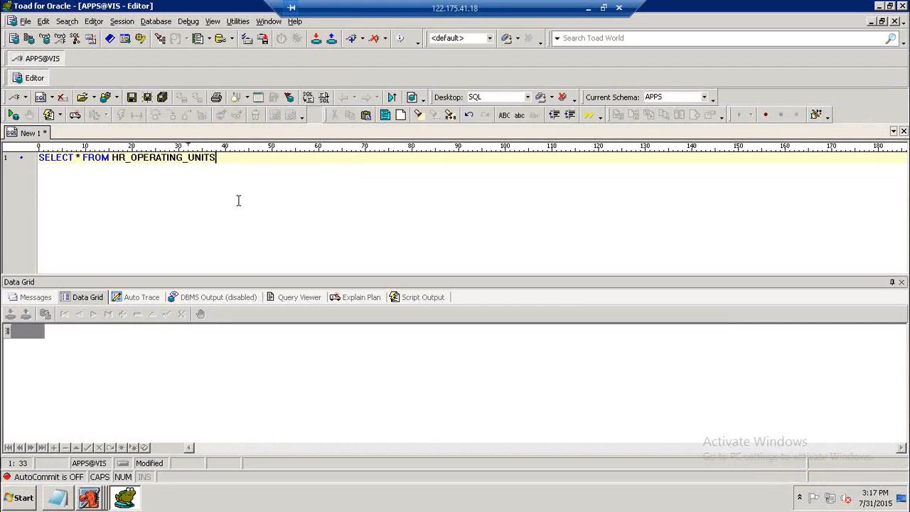
key(F9)
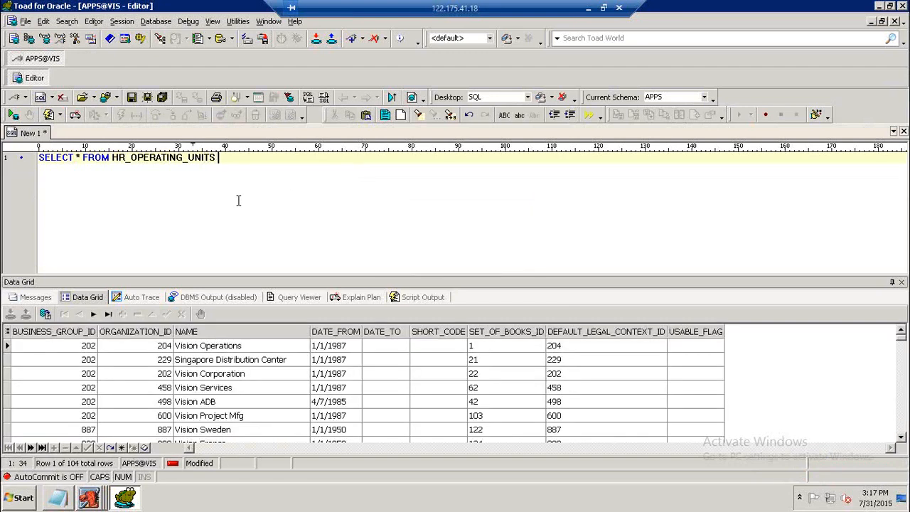
Add WHERE NAME LIKE 'KRI%' to the query and run it.
text(WHERE NAME LI)
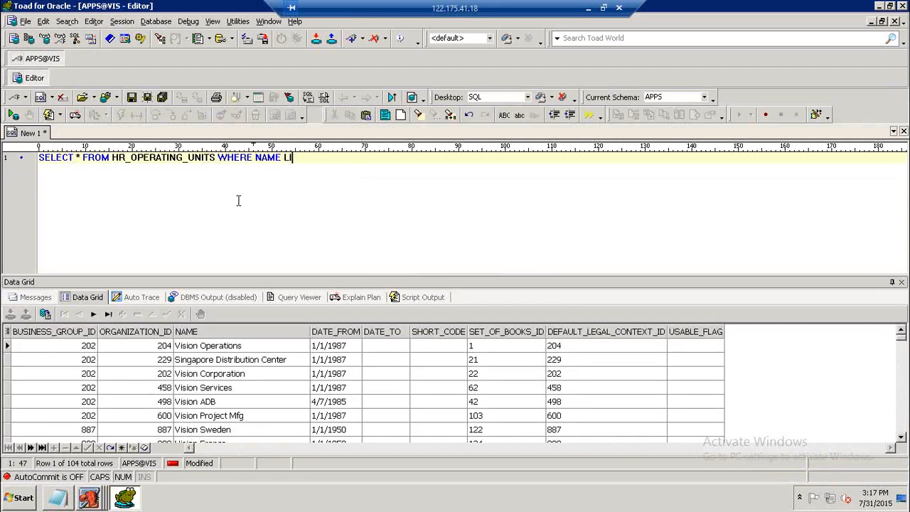
text(KE 'KRI%')
key(F9)
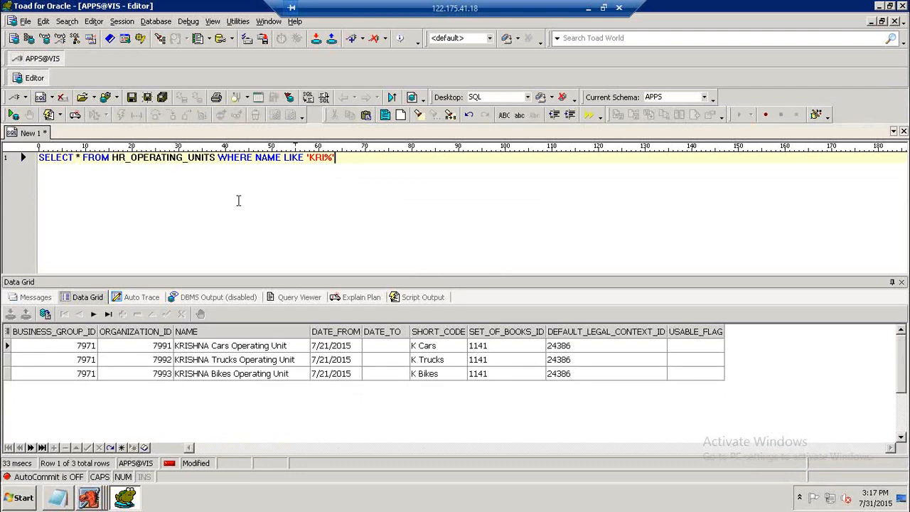
Return to Oracle Applications, open Requests, start a new single request and open the report name list.
click(89, 498)
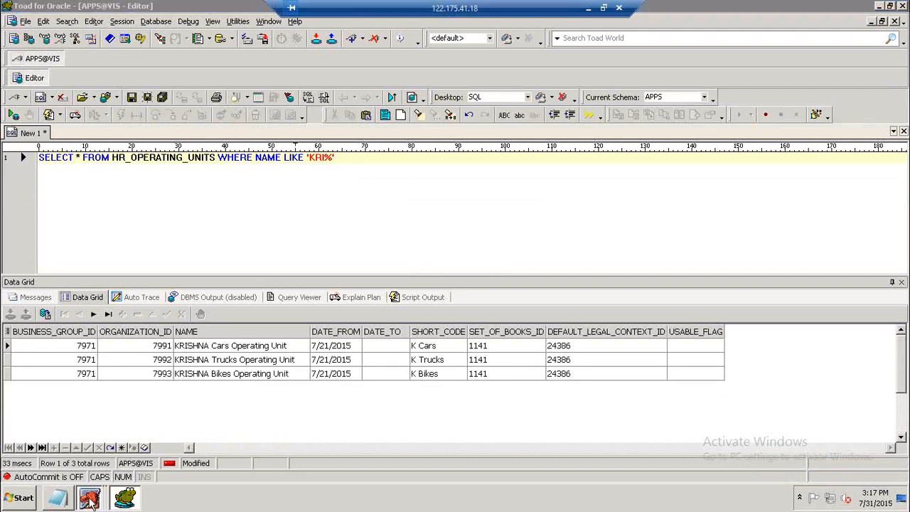
click(243, 467)
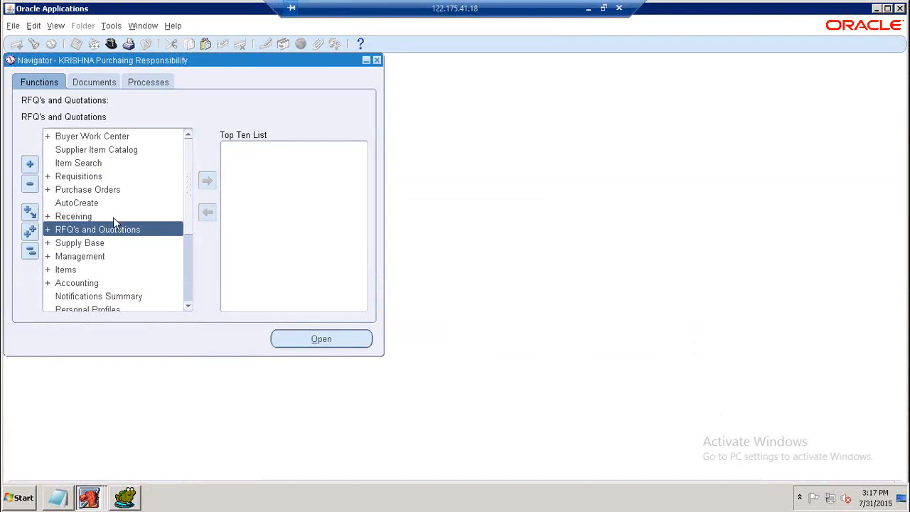
click(56, 26)
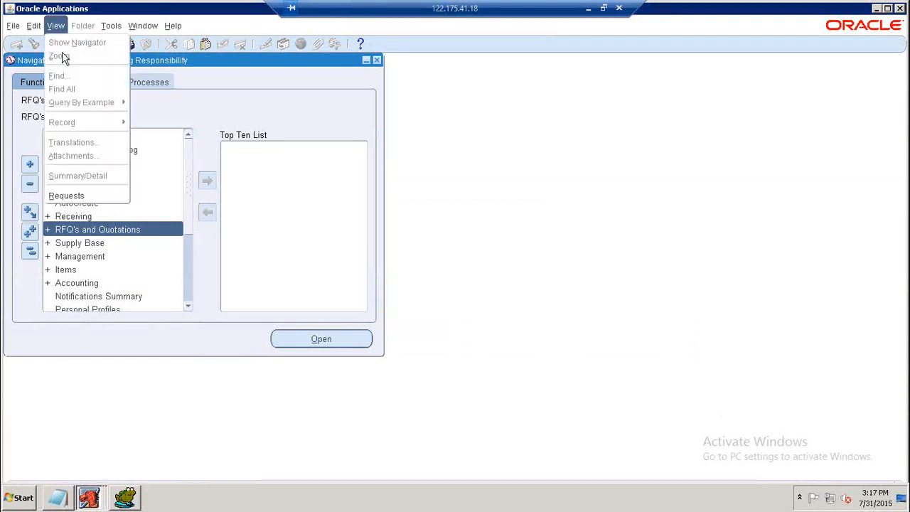
click(66, 196)
click(141, 349)
click(230, 285)
click(471, 115)
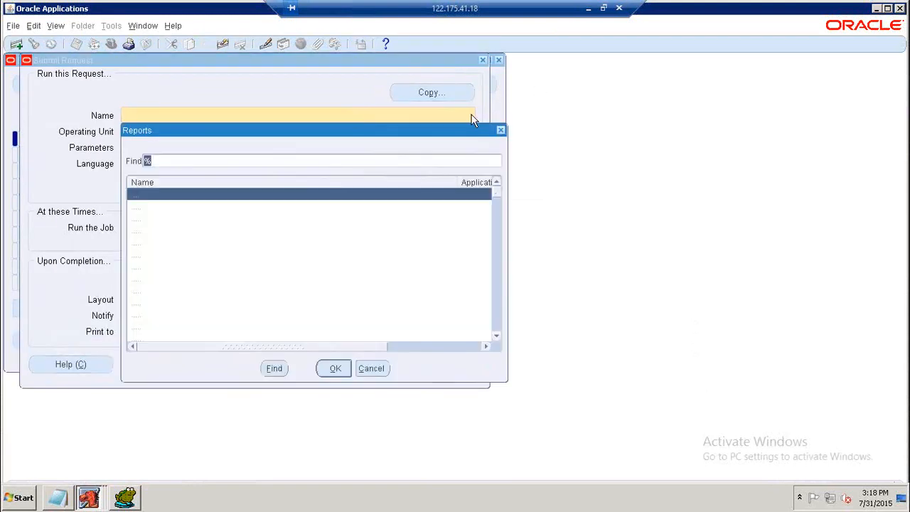
Select the RFQ Action Required Report, cancel its parameters and close the submission window.
text(r)
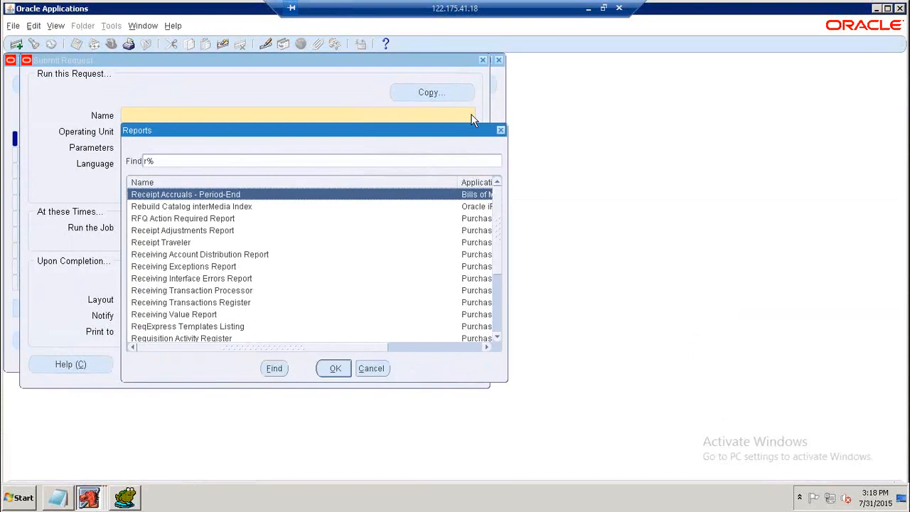
text(f)
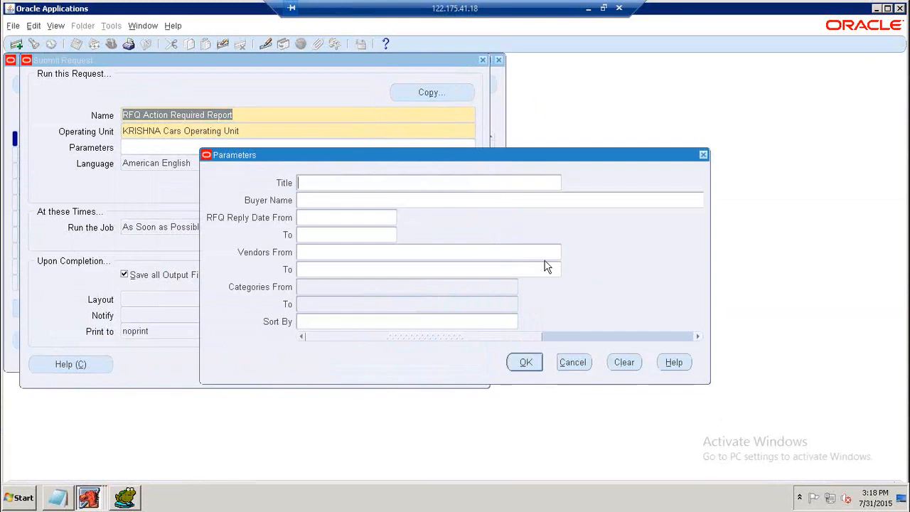
click(573, 363)
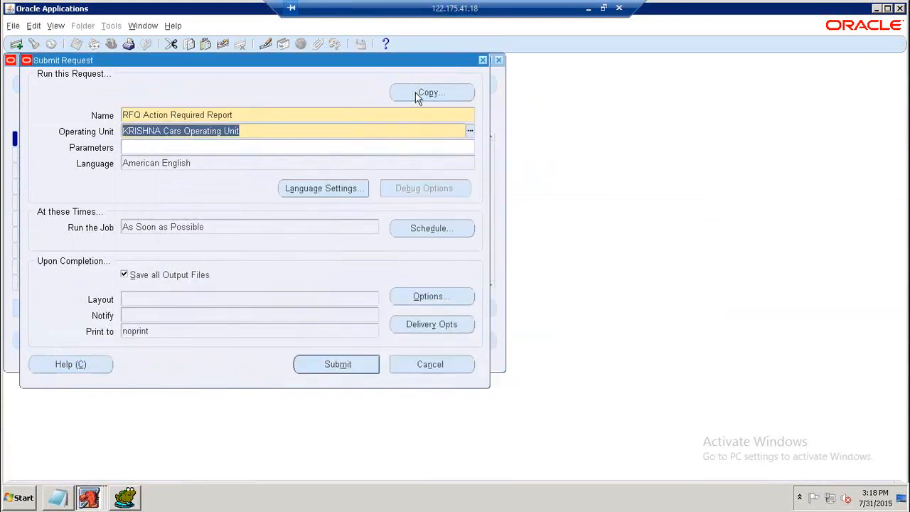
click(483, 60)
Start a new single request and choose the Printed RFQ Report(Landscape) from reports matching "printed %".
click(274, 284)
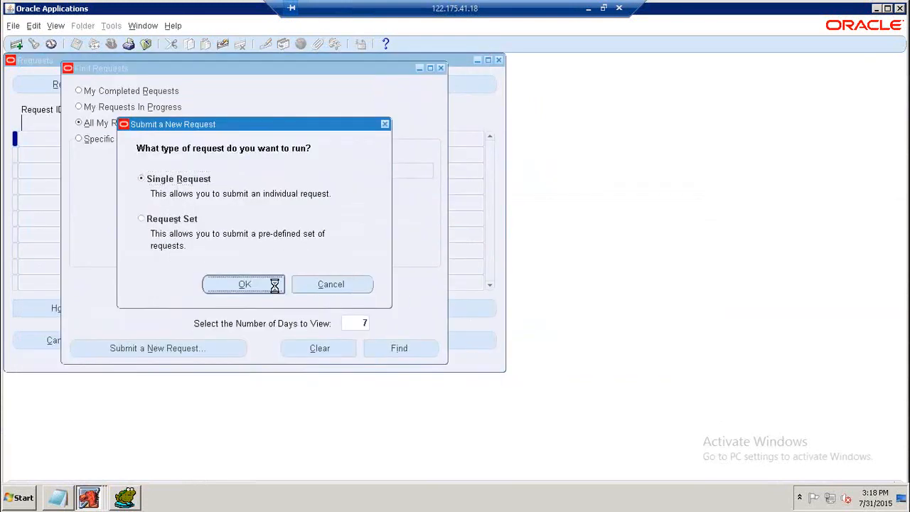
click(469, 116)
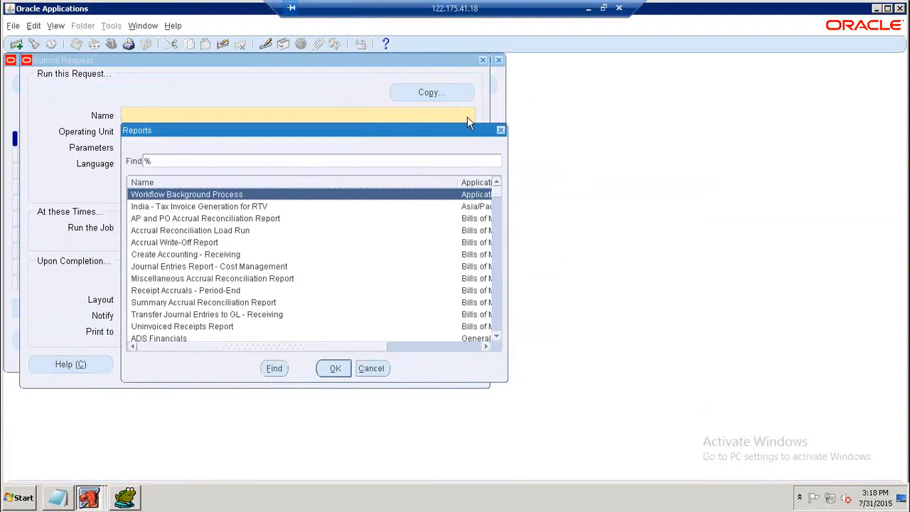
text(printed %)
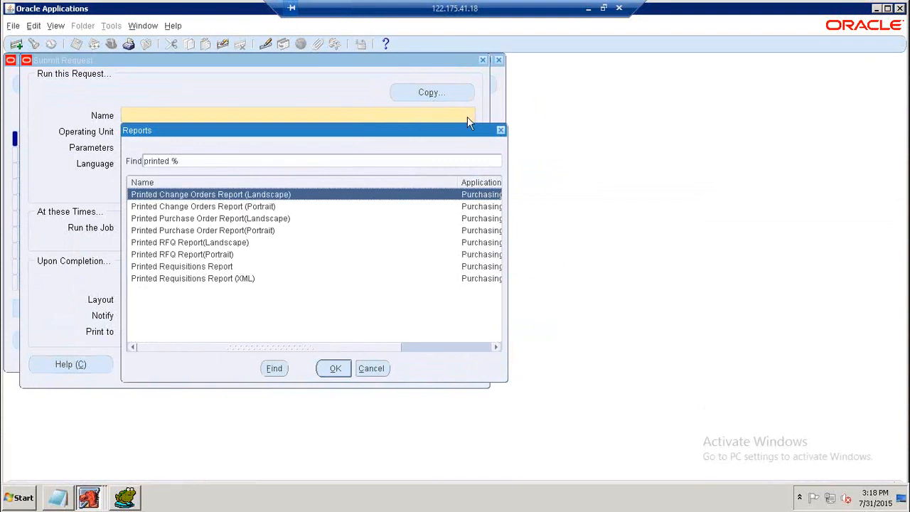
key(Down)
key(Down)
key(Down)
key(Down)
key(Return)
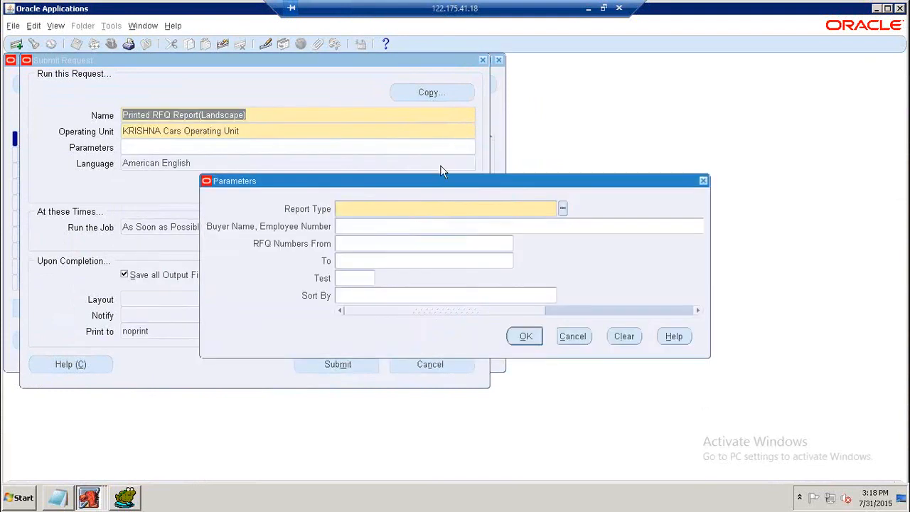
Set the report type to All and pick the buyer found by searching for "k".
drag(436, 179, 358, 121)
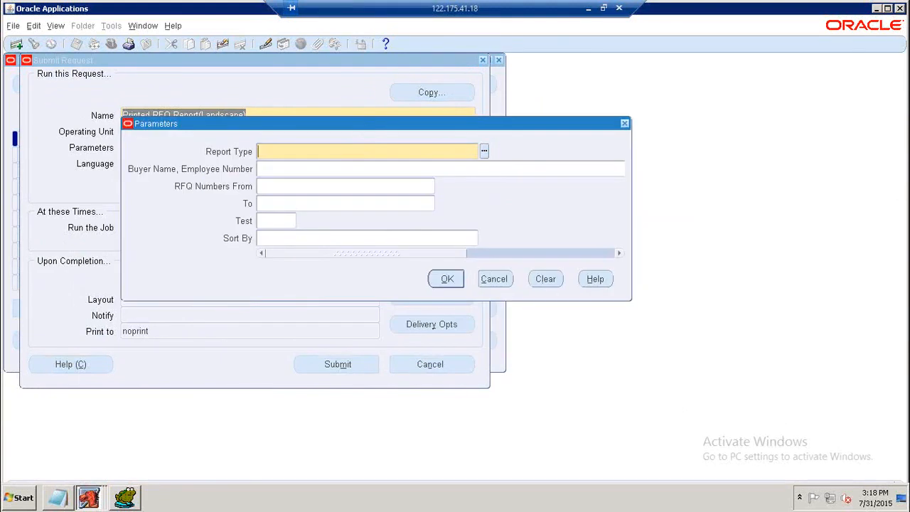
click(486, 152)
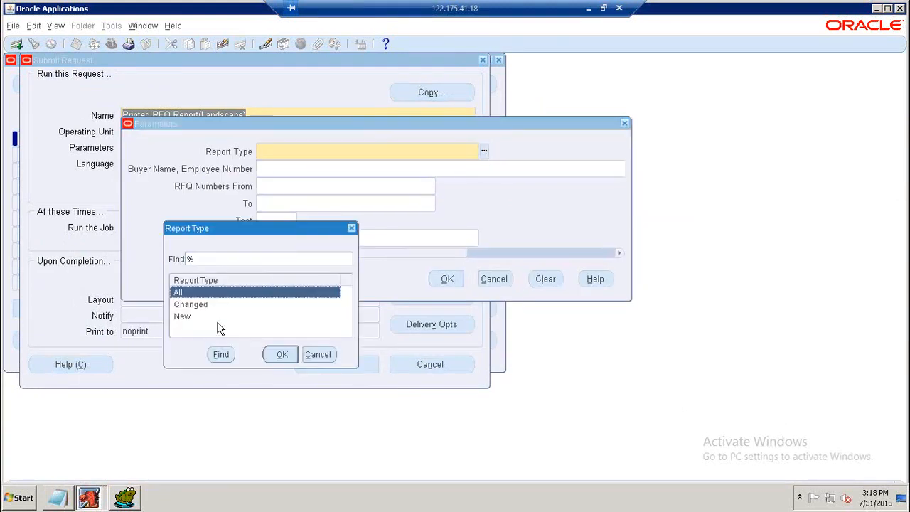
click(282, 355)
drag(367, 254, 464, 254)
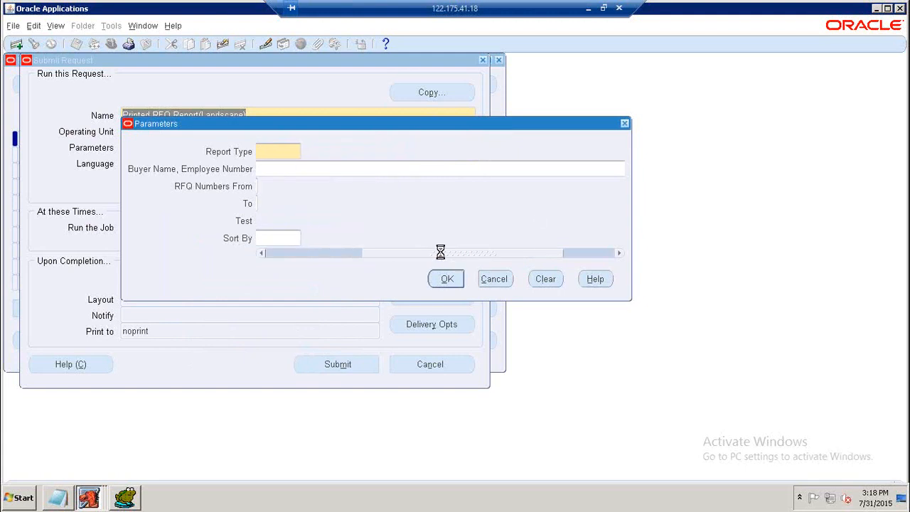
text(k)
click(257, 354)
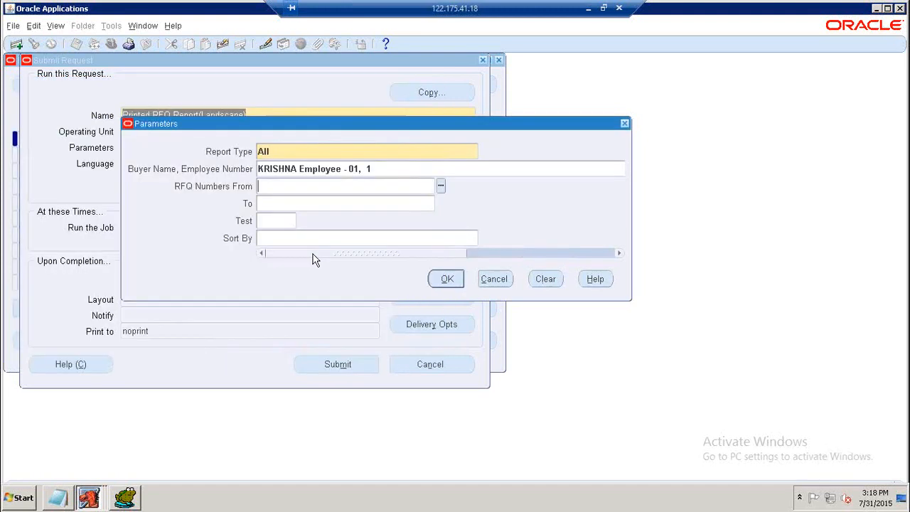
Set the RFQ number range from 1 to 1 and sort the report by RFQ Number.
click(305, 203)
text(1)
click(367, 240)
click(484, 238)
click(214, 317)
click(279, 355)
Confirm the parameters and submit the Printed RFQ Report request.
click(339, 365)
click(505, 302)
click(114, 86)
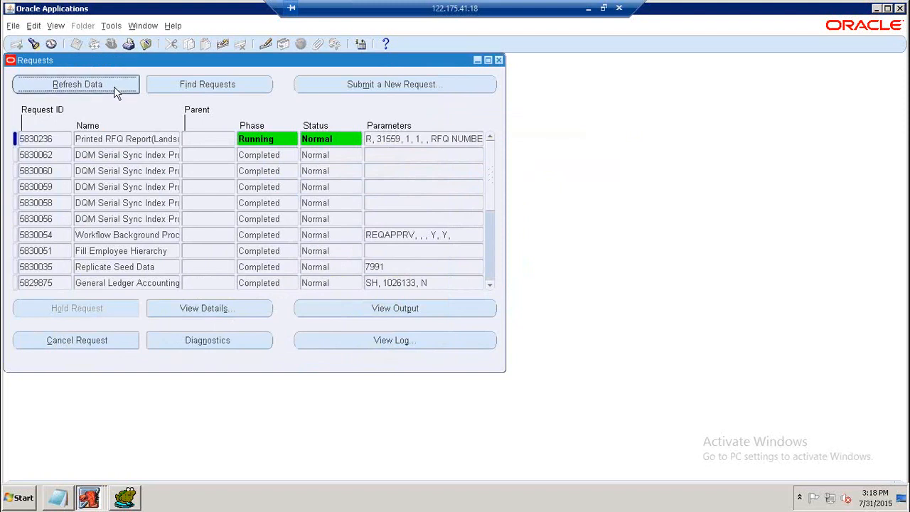
Refresh the requests list repeatedly to monitor the Printed RFQ Report request's phase and status.
click(114, 86)
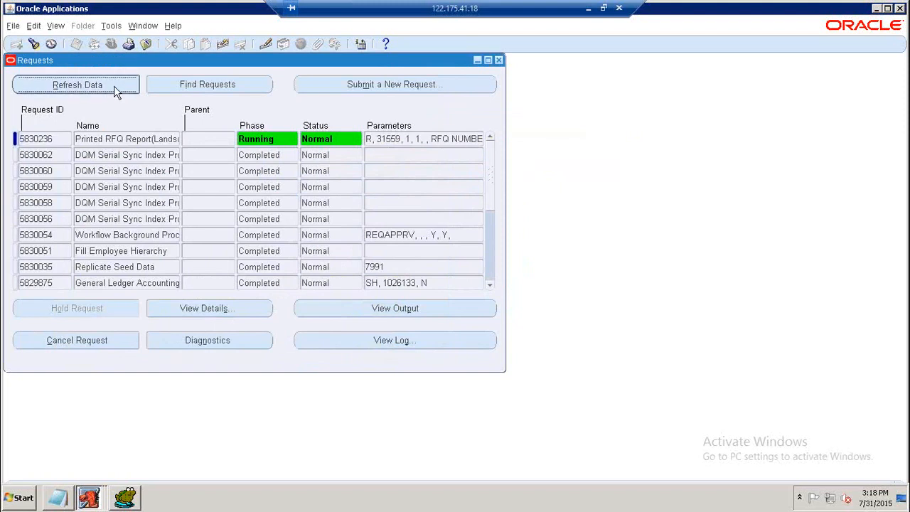
click(114, 87)
click(115, 87)
click(115, 87)
click(114, 87)
click(114, 87)
click(114, 86)
click(114, 87)
click(114, 87)
click(115, 87)
click(115, 87)
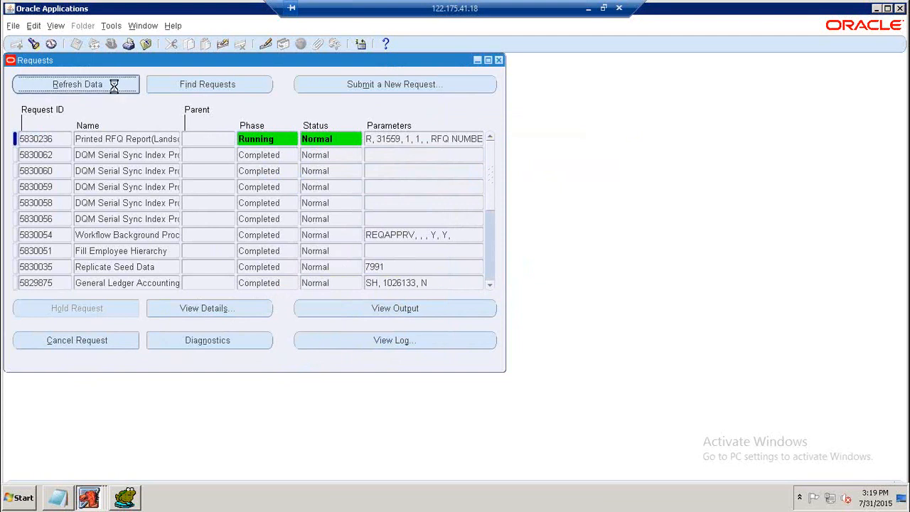
click(114, 86)
click(114, 86)
click(113, 85)
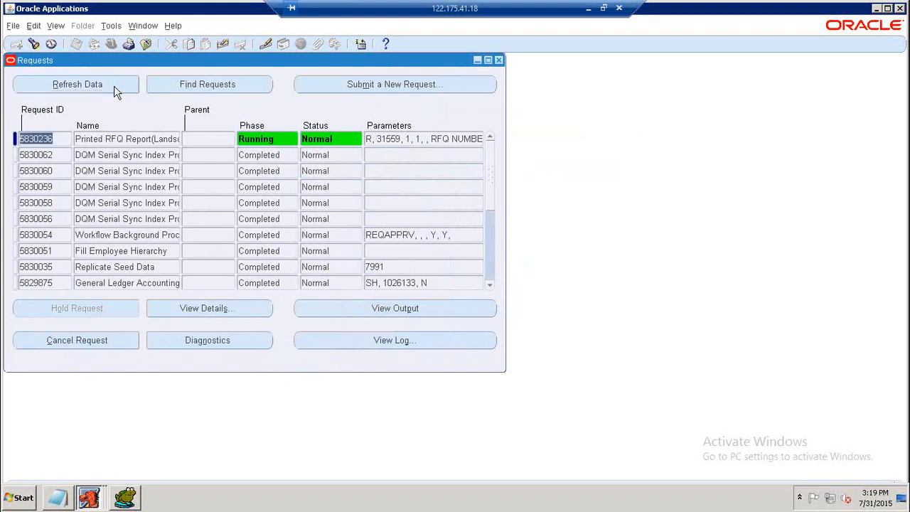
click(115, 91)
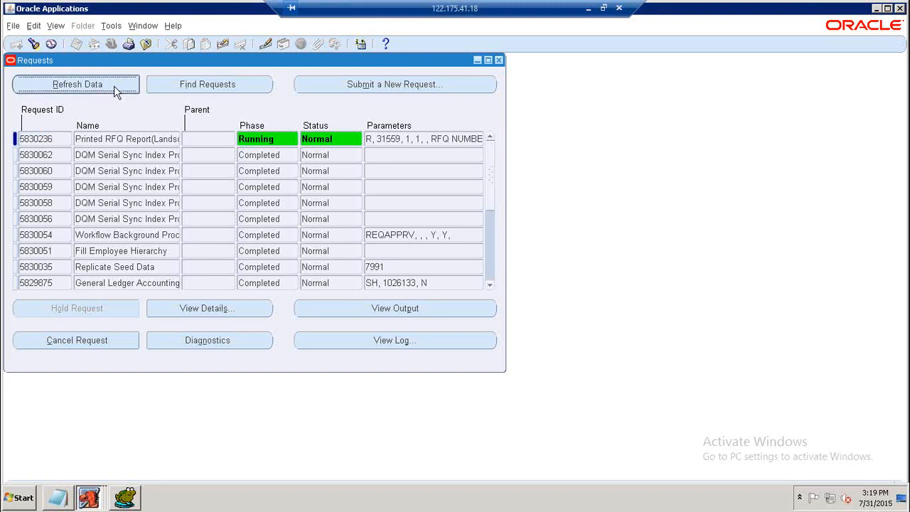
click(117, 92)
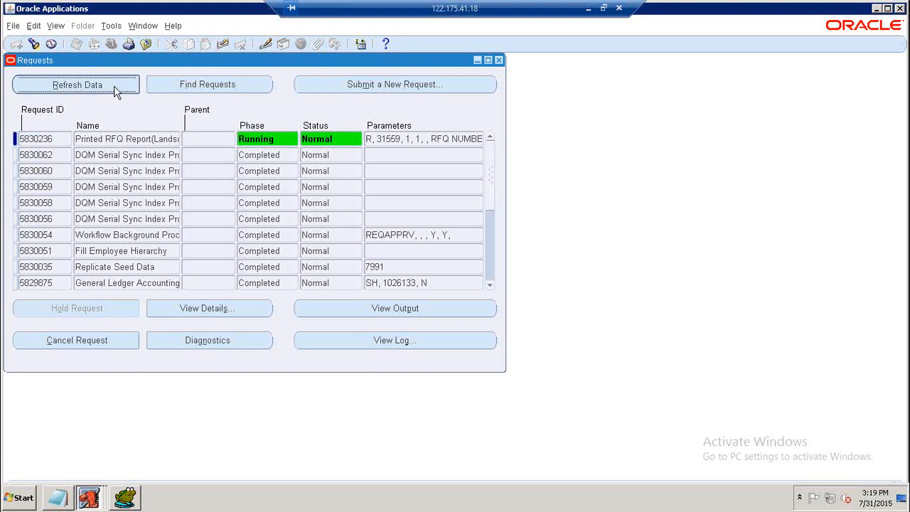
click(115, 87)
click(114, 87)
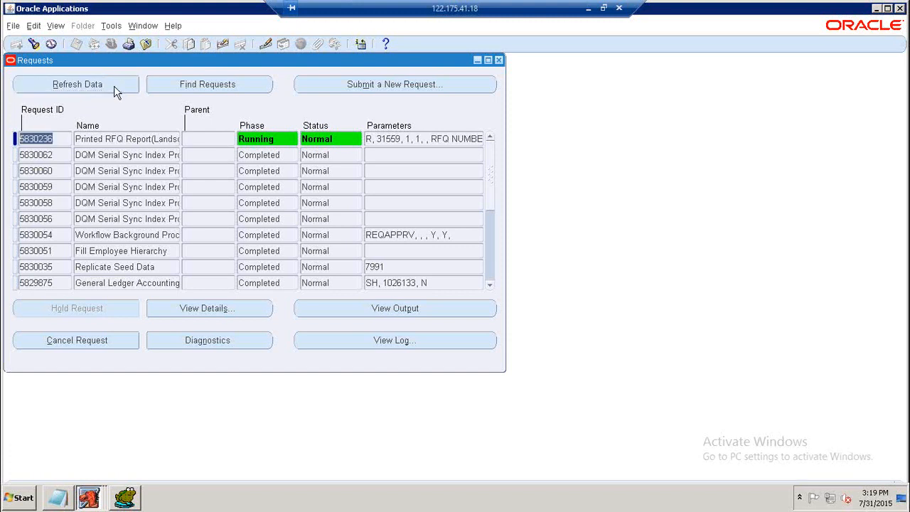
click(114, 87)
click(114, 86)
click(114, 85)
click(114, 86)
click(116, 91)
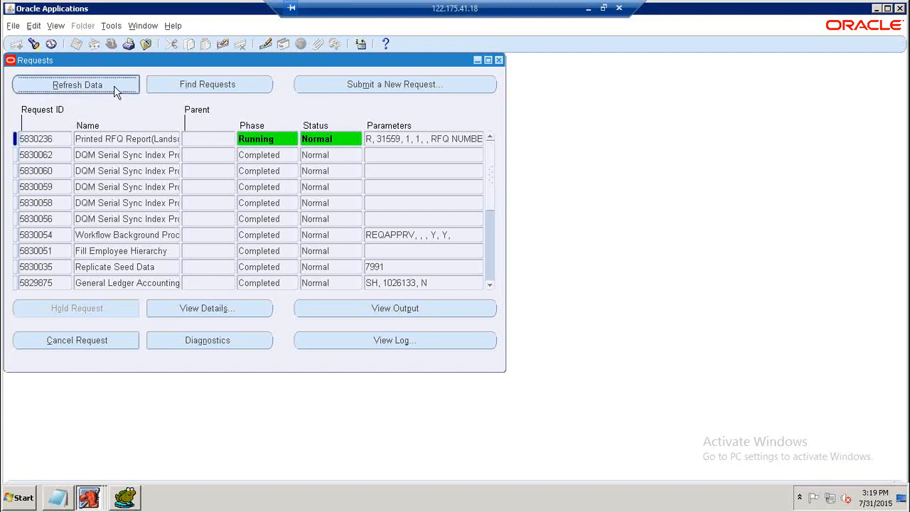
click(115, 86)
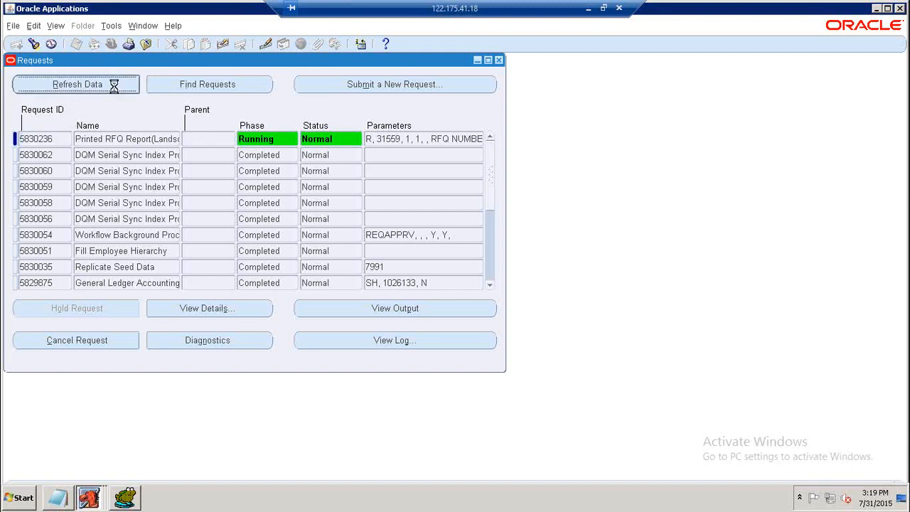
click(116, 91)
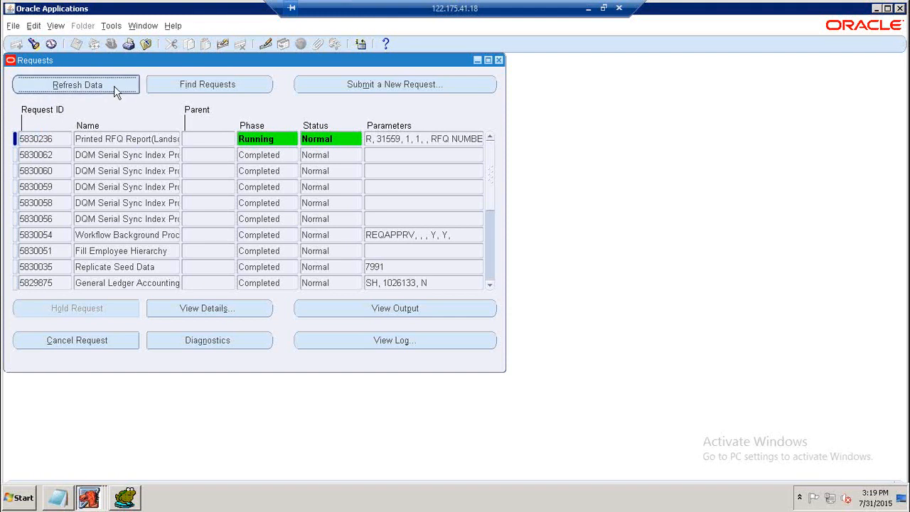
click(116, 91)
click(113, 85)
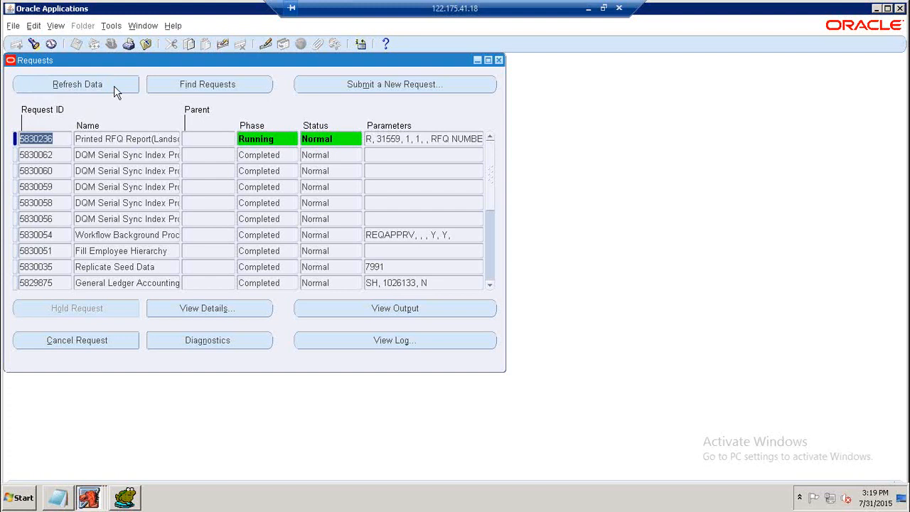
click(114, 85)
click(114, 85)
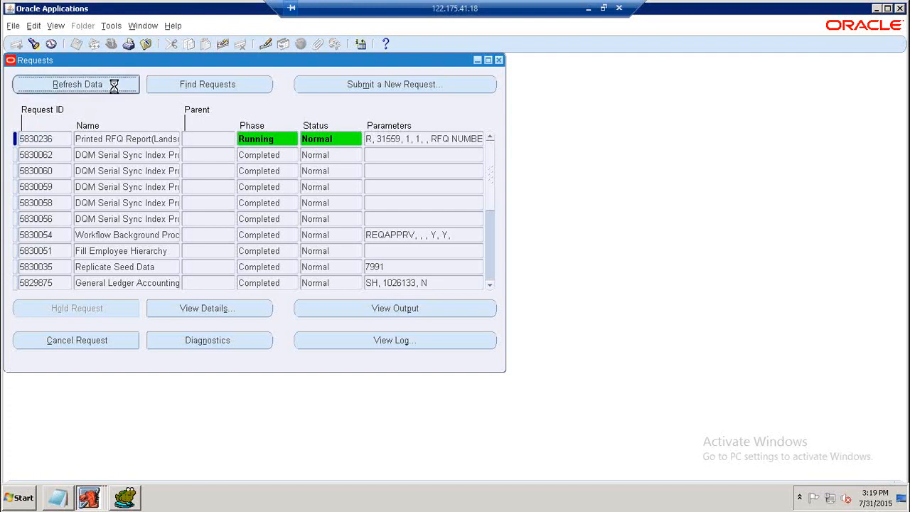
click(115, 86)
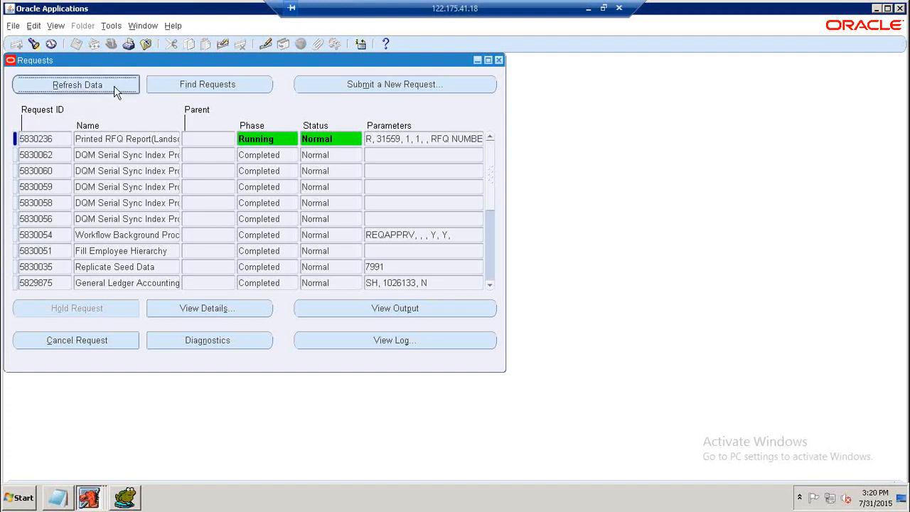
click(115, 88)
click(115, 88)
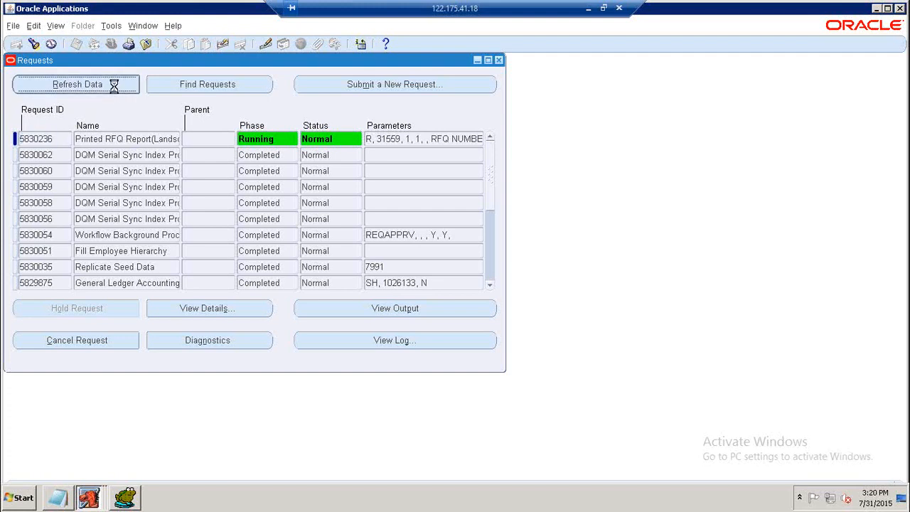
click(114, 89)
click(115, 89)
click(115, 88)
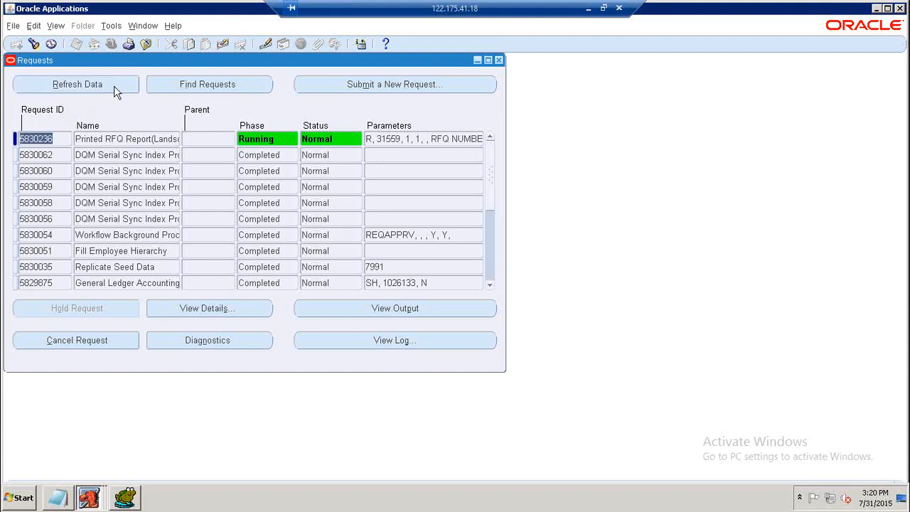
click(115, 88)
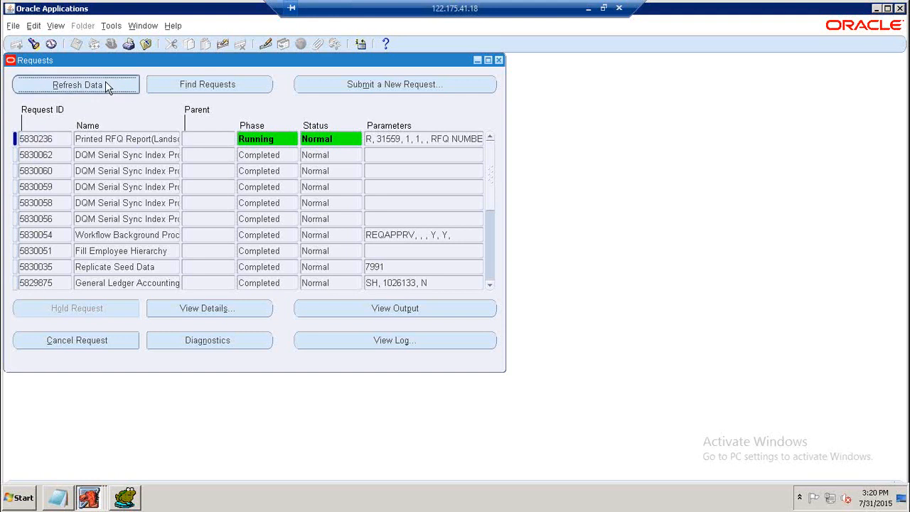
click(106, 84)
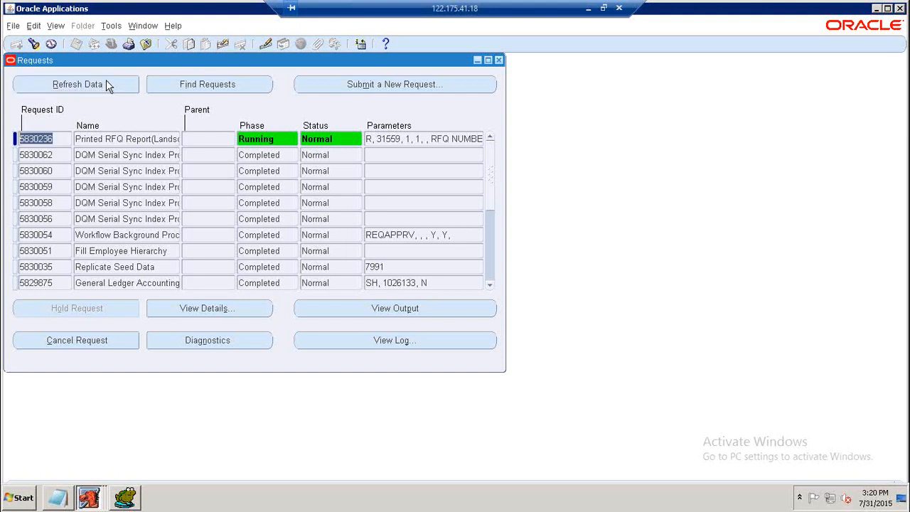
click(86, 85)
click(85, 85)
click(85, 85)
click(87, 86)
click(86, 84)
click(86, 84)
click(86, 81)
click(86, 83)
click(86, 83)
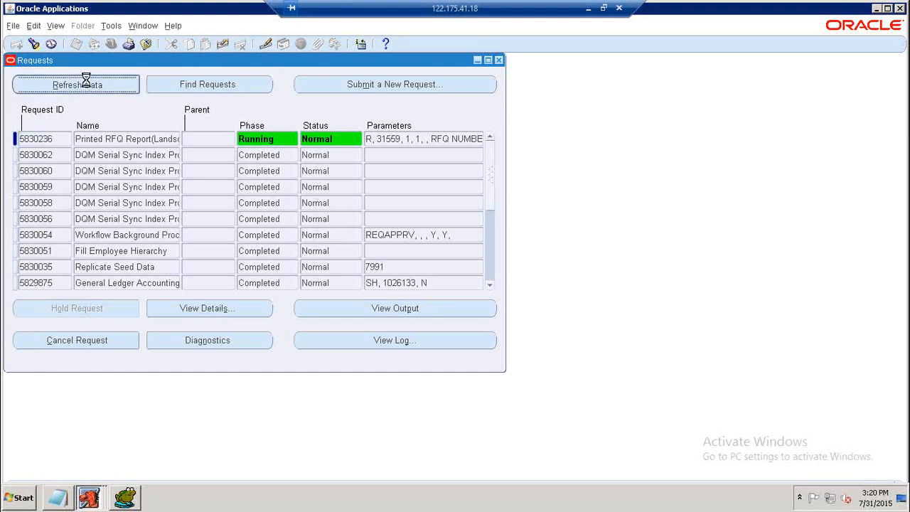
click(86, 80)
click(86, 80)
click(86, 80)
click(85, 81)
click(85, 81)
click(85, 80)
click(85, 80)
click(86, 81)
click(85, 81)
click(86, 84)
click(86, 84)
click(86, 81)
click(86, 79)
click(86, 79)
click(86, 80)
click(86, 84)
click(86, 84)
click(85, 84)
click(84, 84)
click(84, 85)
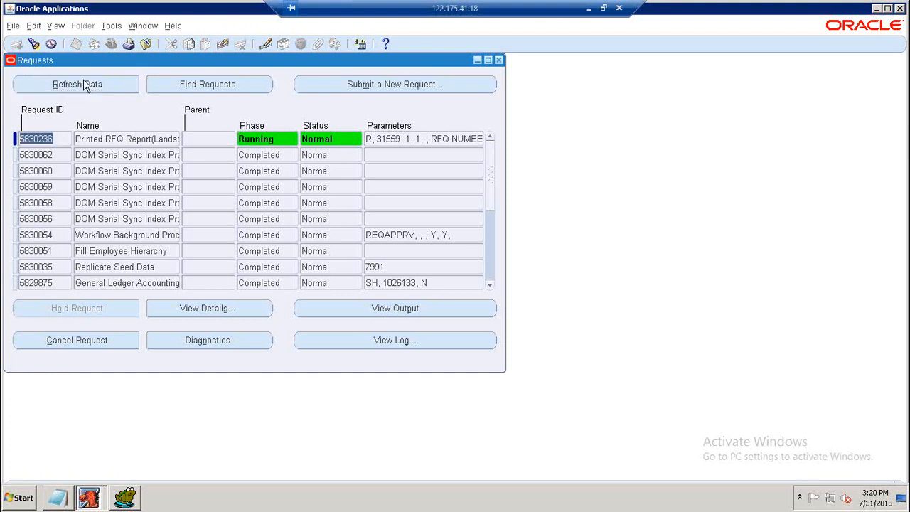
click(84, 80)
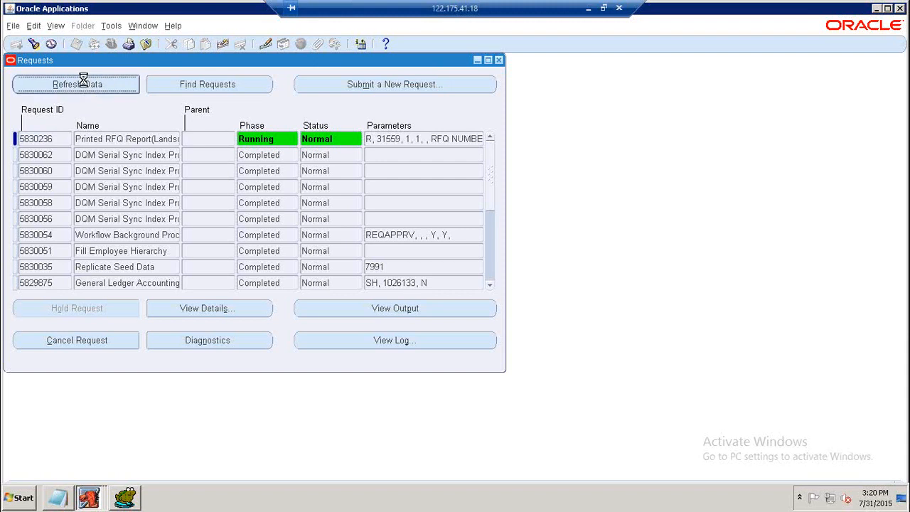
click(85, 85)
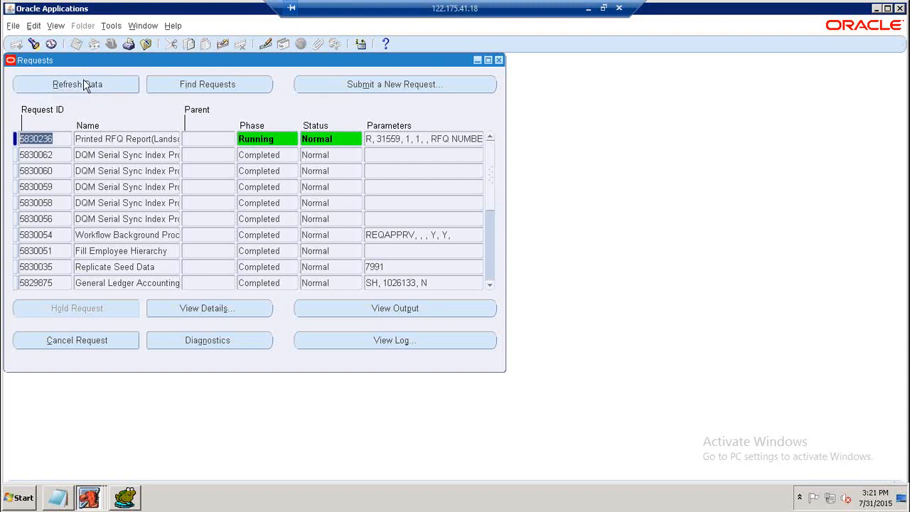
click(83, 79)
click(84, 80)
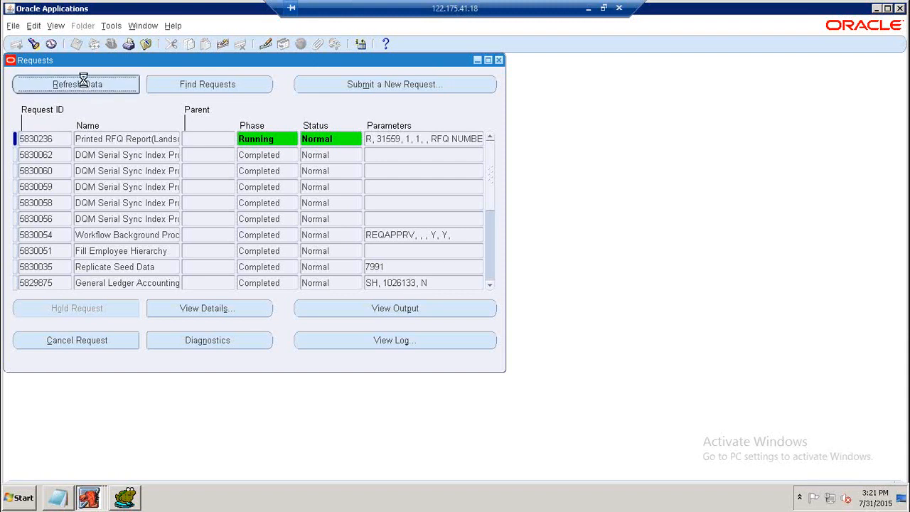
click(84, 81)
click(84, 82)
click(83, 80)
click(85, 85)
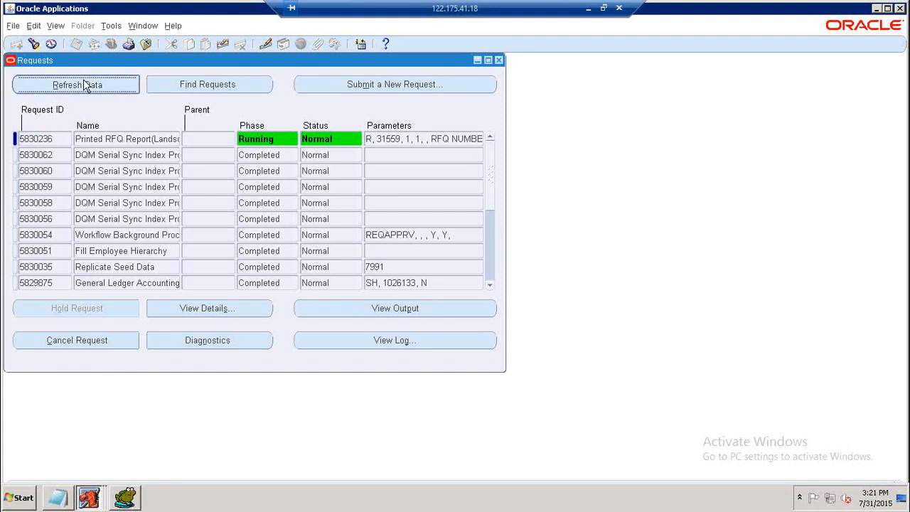
click(84, 84)
click(84, 85)
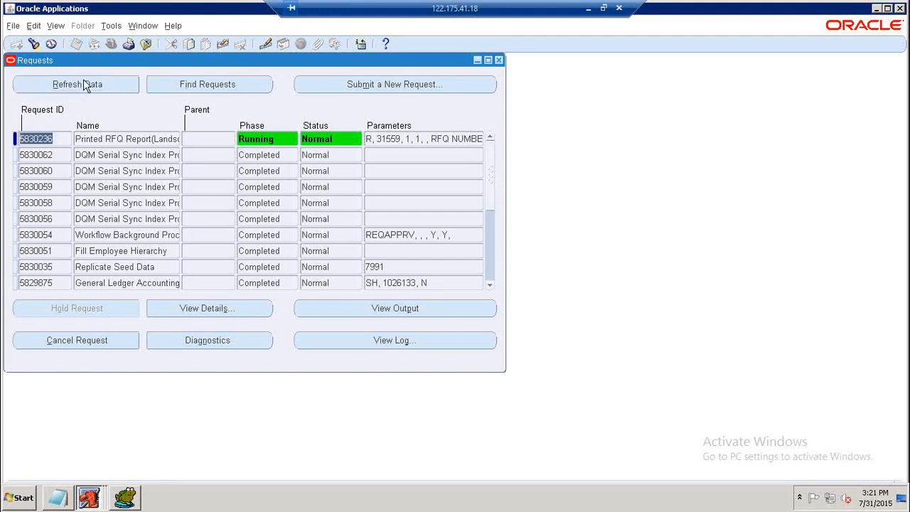
click(83, 80)
click(83, 80)
click(83, 80)
click(83, 81)
click(84, 83)
click(84, 83)
click(84, 83)
click(83, 82)
click(83, 79)
click(83, 79)
click(84, 81)
click(84, 80)
click(84, 84)
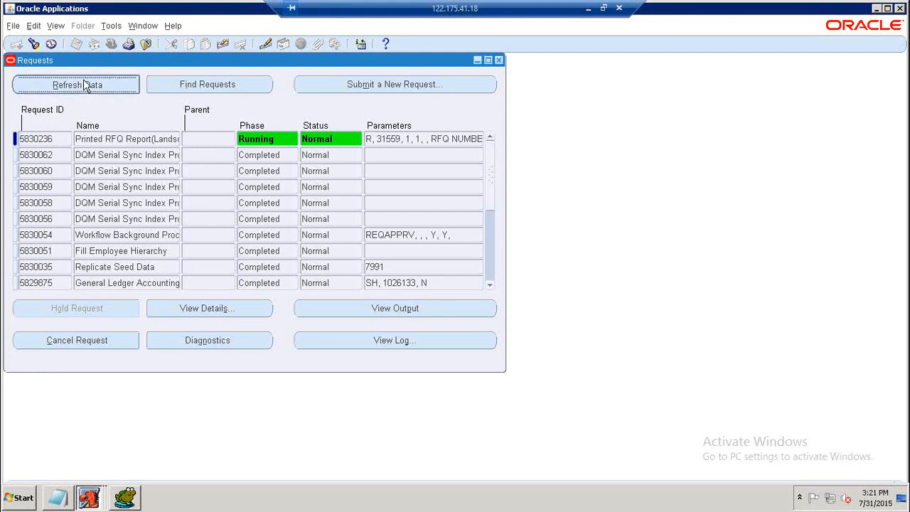
click(84, 81)
click(83, 81)
click(84, 81)
click(84, 85)
click(84, 85)
click(84, 84)
click(84, 82)
click(84, 81)
click(83, 81)
click(83, 81)
click(84, 80)
click(83, 80)
click(83, 81)
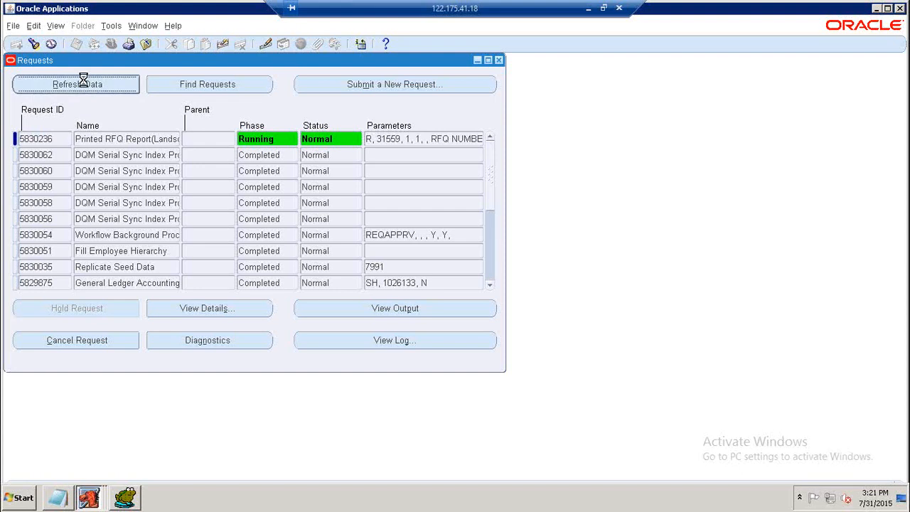
click(83, 81)
click(83, 81)
click(83, 81)
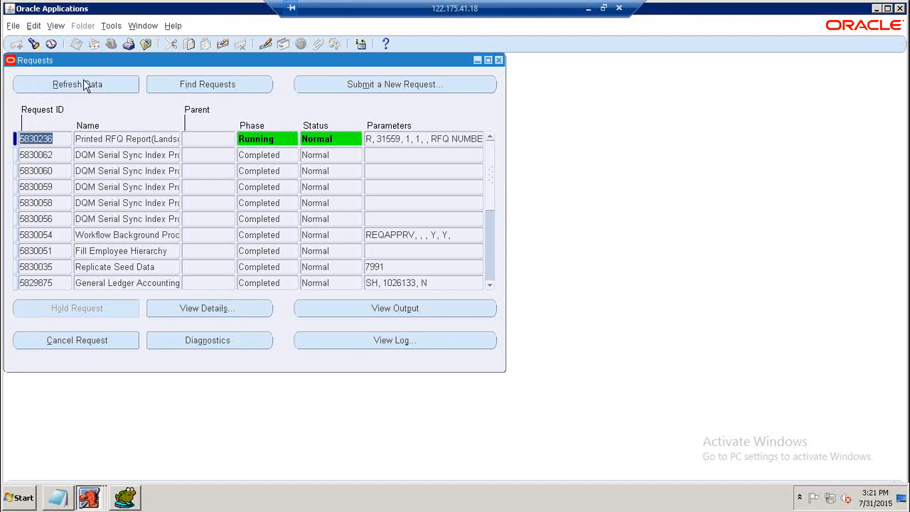
Refresh the requests list again to check the Printed RFQ Report request's progress.
click(79, 86)
click(79, 86)
click(79, 86)
click(79, 87)
Switch to the PURCHASING notes in Notepad and add the line "NOTE => ONCE THE RFQ IS COMPLETED THEN NEXT WE NEED TO RUN ONE PROGRAM IS".
click(66, 500)
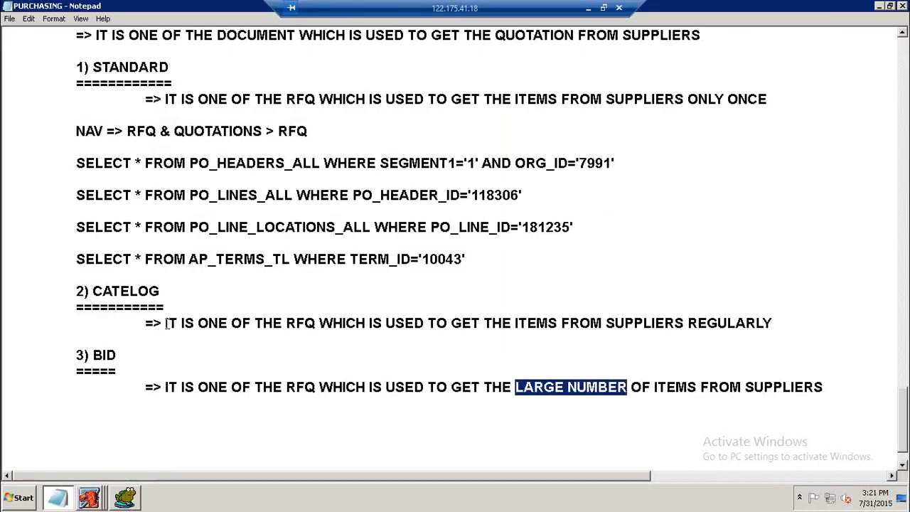
click(268, 432)
click(61, 416)
scroll(237, 363, up, 3)
scroll(235, 338, down, 2)
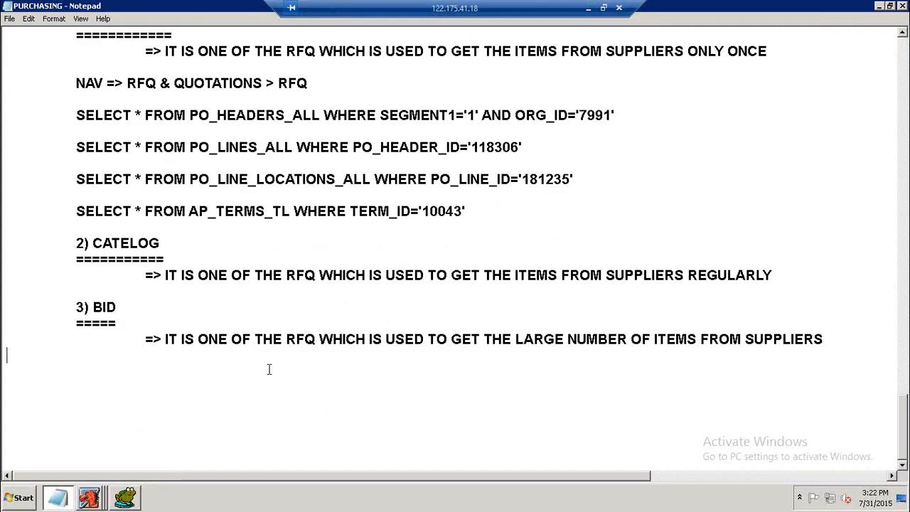
key(Return)
scroll(432, 418, up, 2)
scroll(433, 417, down, 2)
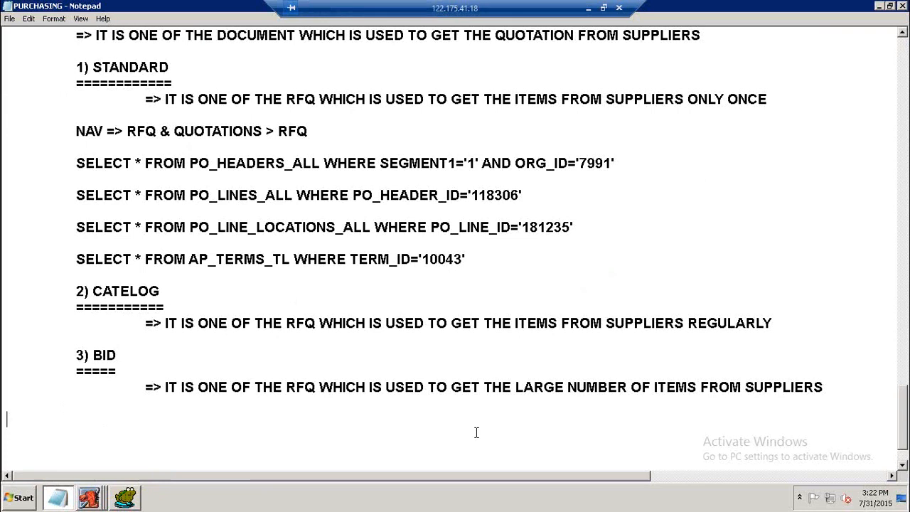
text(=>)
key(BackSpace)
key(BackSpace)
key(BackSpace)
text(NOTE)
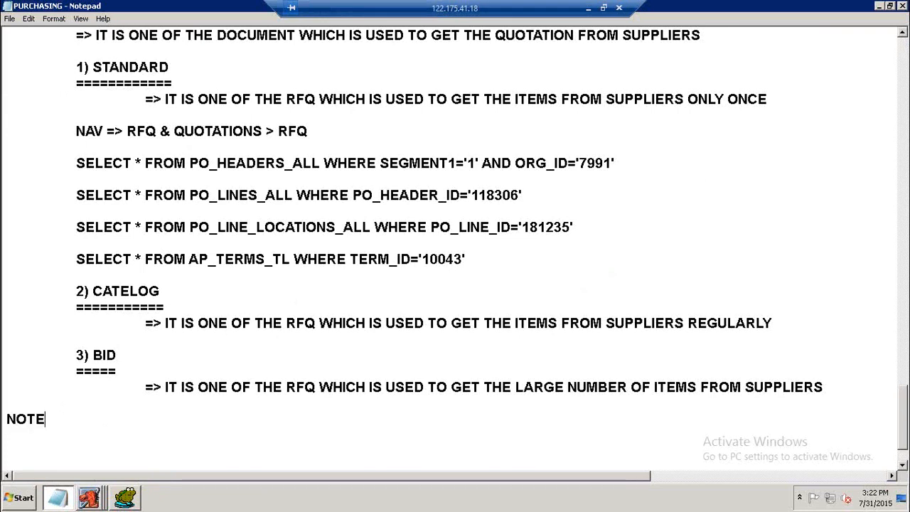
text( =)
text(> HERE)
key(BackSpace)
key(BackSpace)
key(BackSpace)
key(BackSpace)
key(BackSpace)
text(ONCE THE RE)
key(BackSpace)
text(FQ IS C)
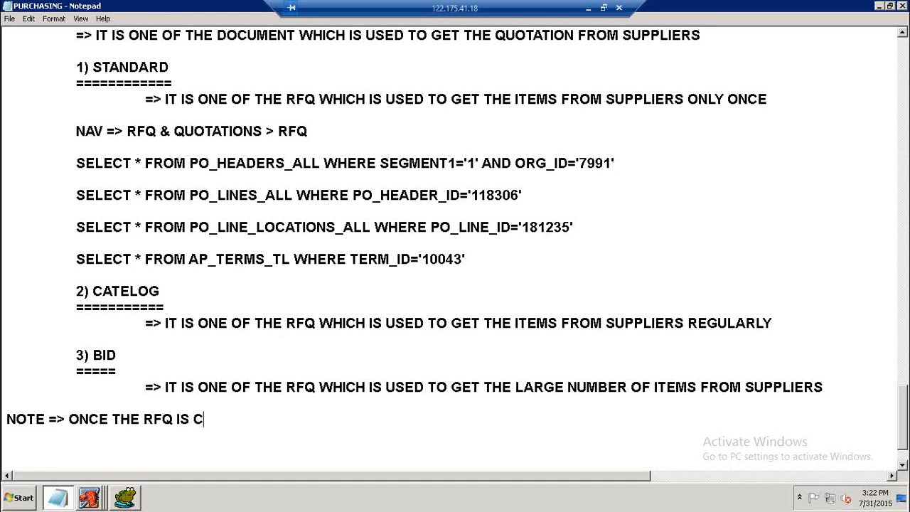
text(OMPLETED)
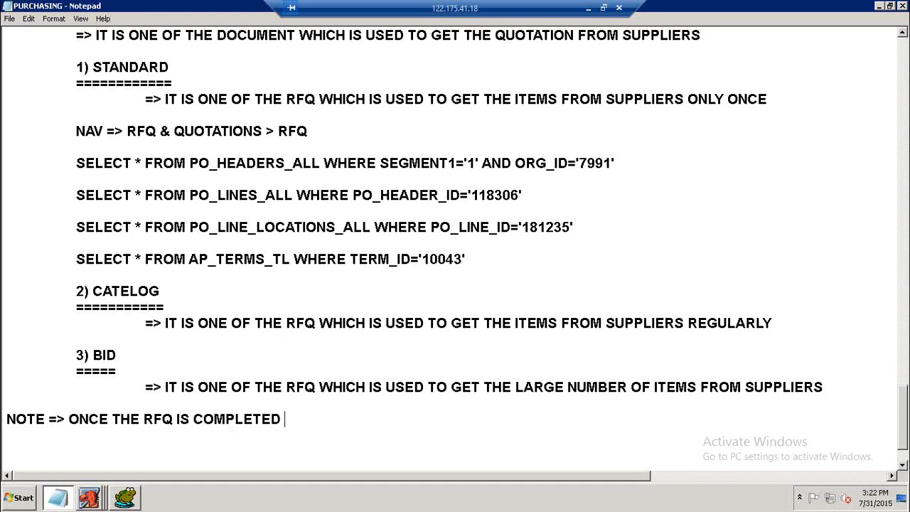
text( THEN NE)
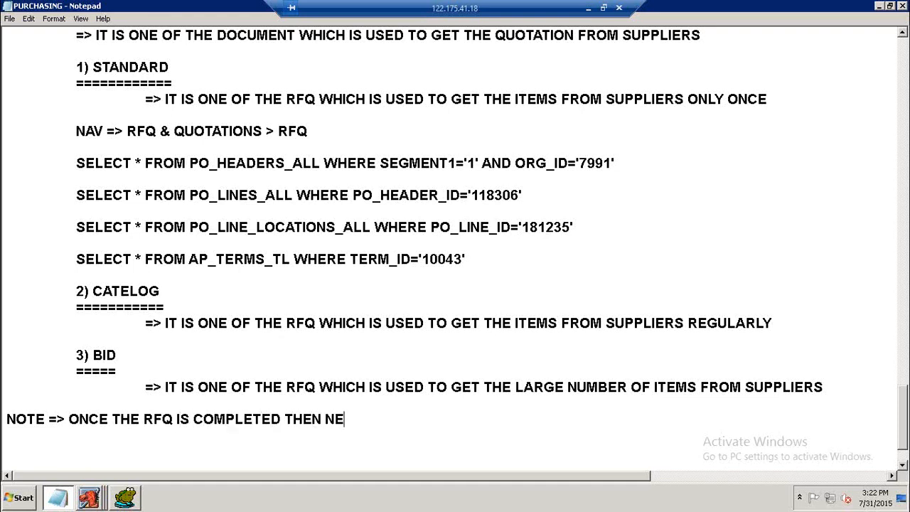
text(XT WE NE)
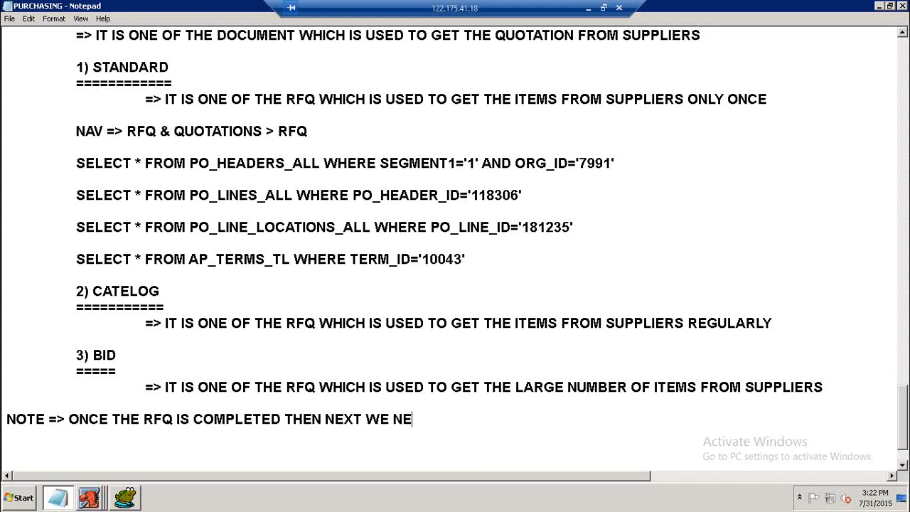
text(ED TO RU)
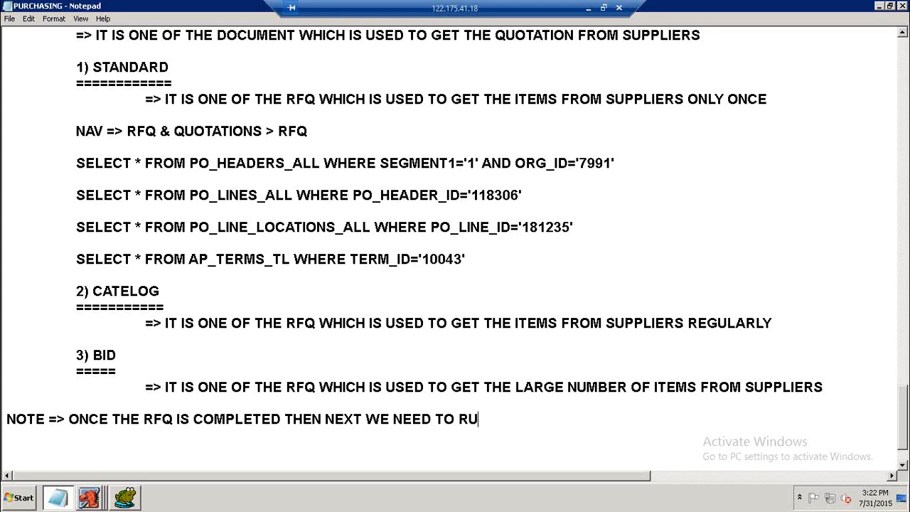
text(N ONE PROGRAM IS)
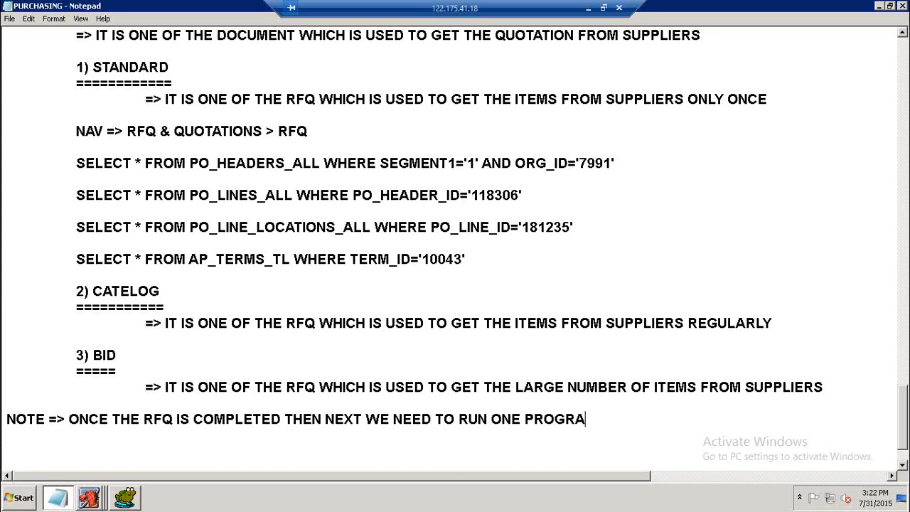
Add an indented line "PROGRAM => PRINT RFQ DETAILS REPORT" beneath the note, followed by a blank line.
key(Return)
key(Return)
text(PROGRA)
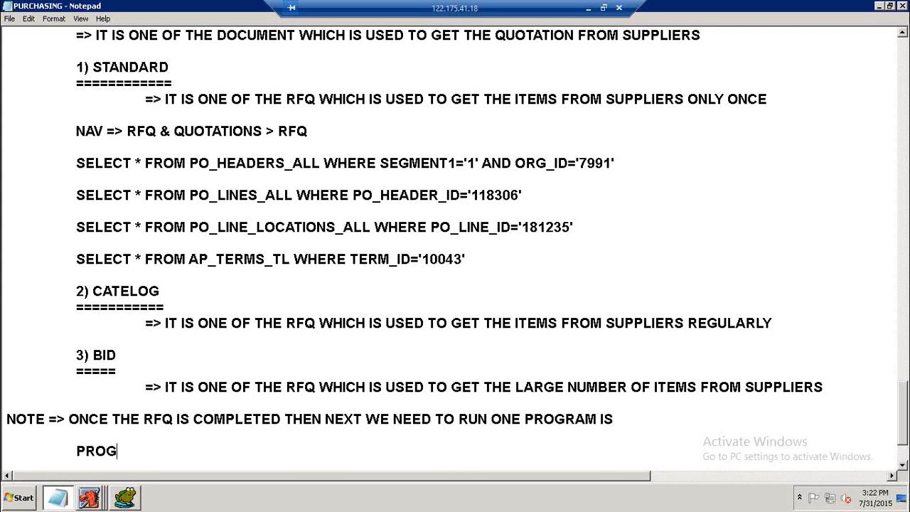
text(M => PRINT)
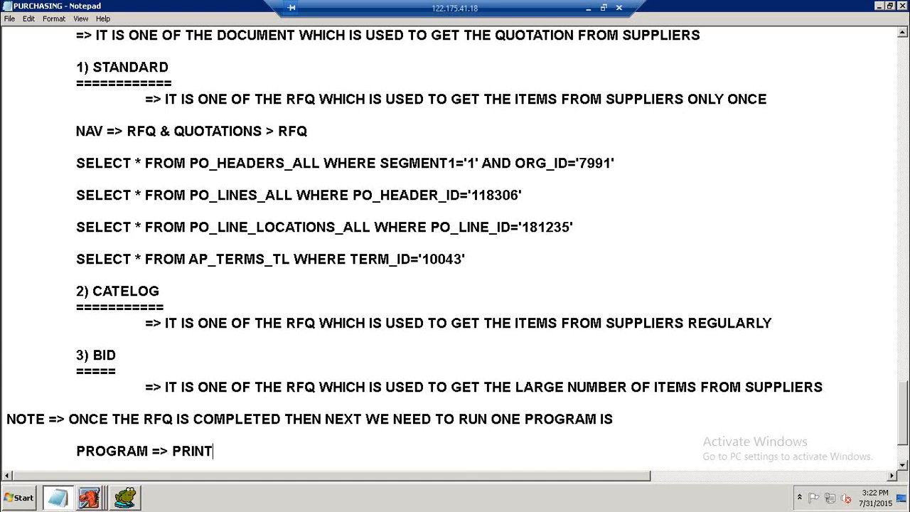
text( RFQ DETAILS REPORT)
key(Return)
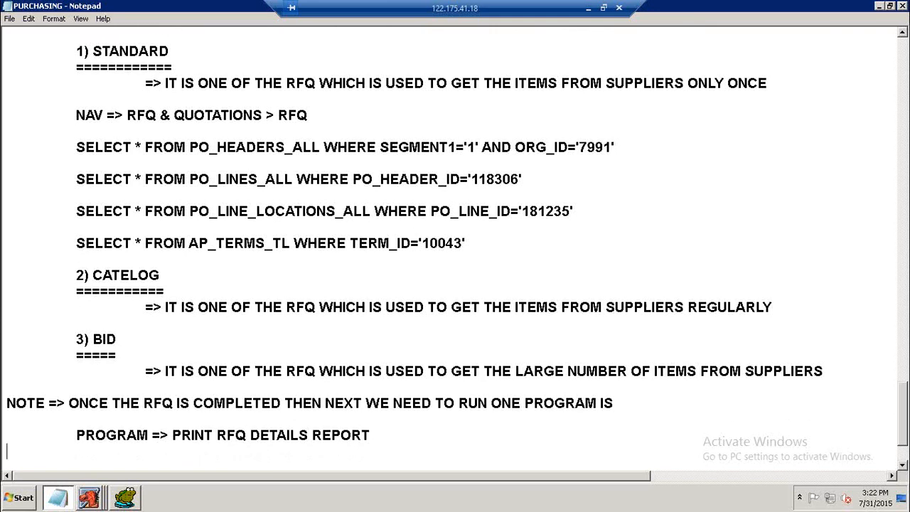
key(Return)
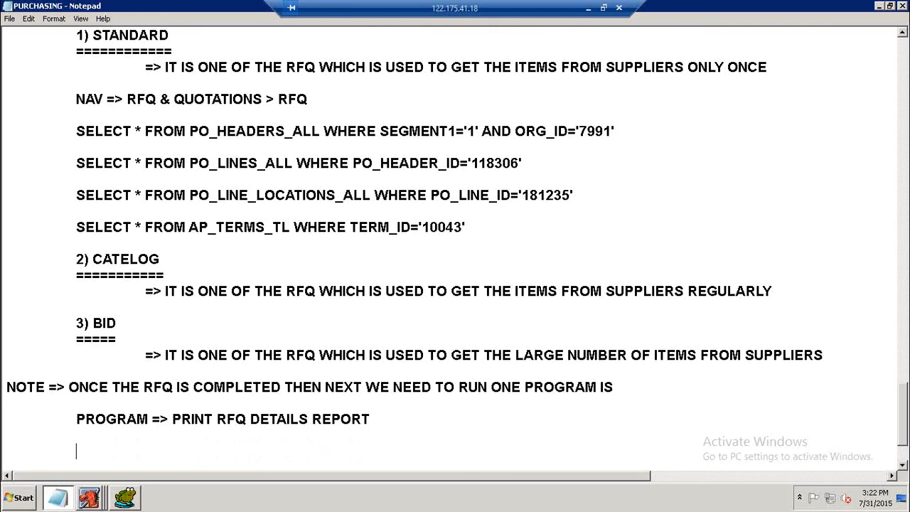
key(Up)
key(Down)
key(Down)
Switch to Oracle Applications, refresh the requests list and scroll through the Printed RFQ Report request's parameters.
click(95, 500)
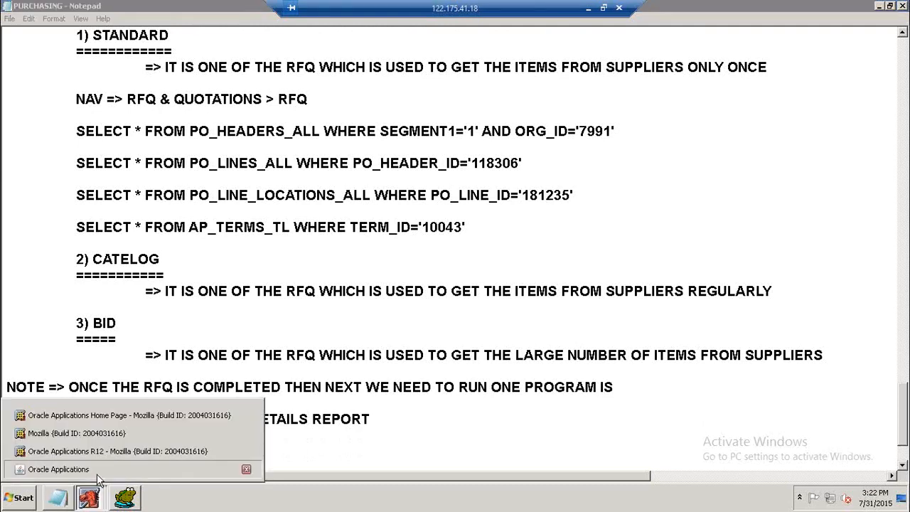
click(96, 470)
click(92, 89)
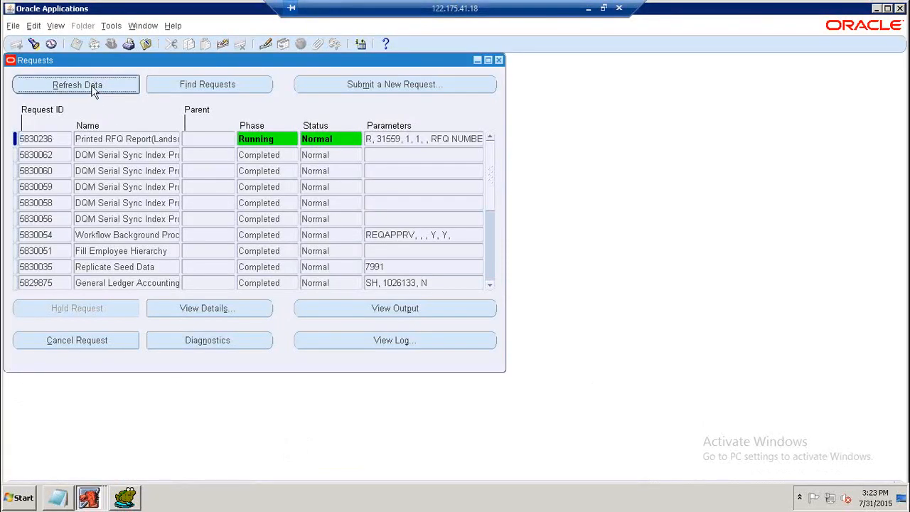
click(95, 91)
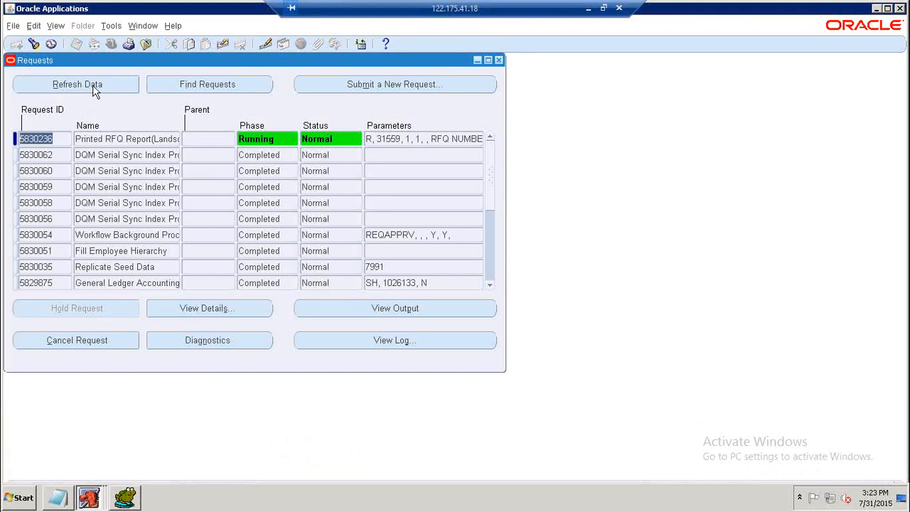
click(442, 145)
key(End)
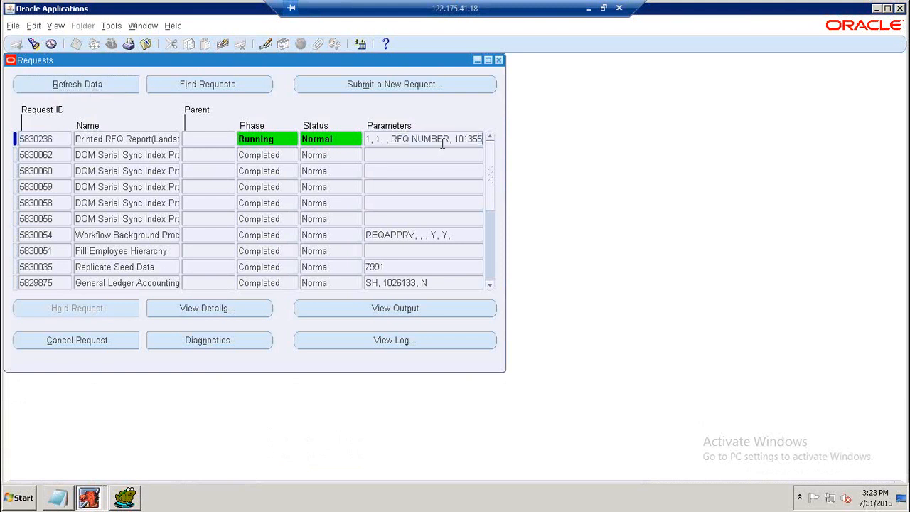
key(Left)
key(Left)
key(Left)
key(Left)
key(Left)
key(Left)
key(Left)
key(Left)
key(Left)
key(Left)
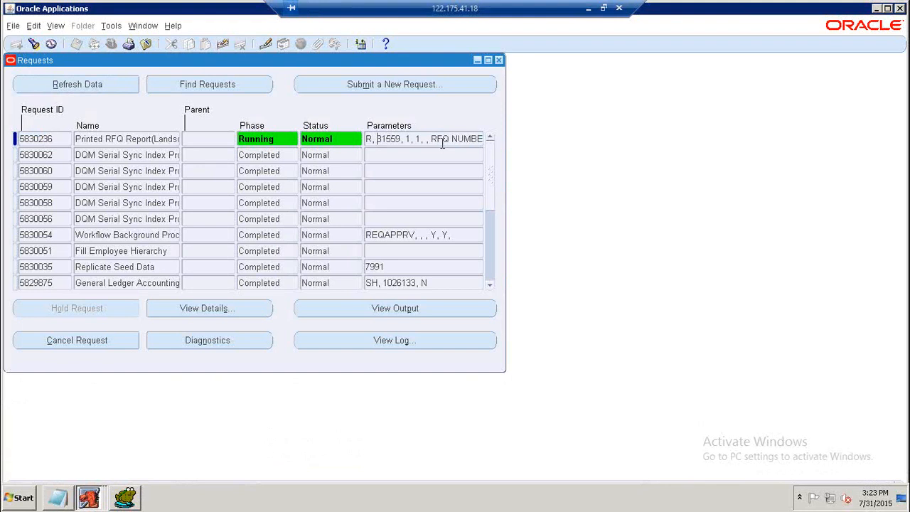
key(shift+Right)
key(shift+Right)
Refresh the requests list once more and review the operating units query results in Toad.
click(91, 85)
click(91, 86)
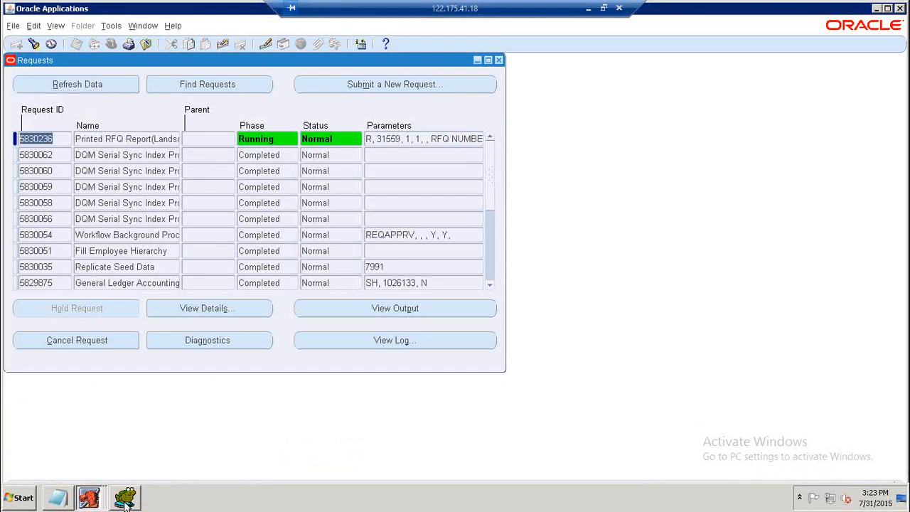
mouse_move(125, 502)
click(111, 142)
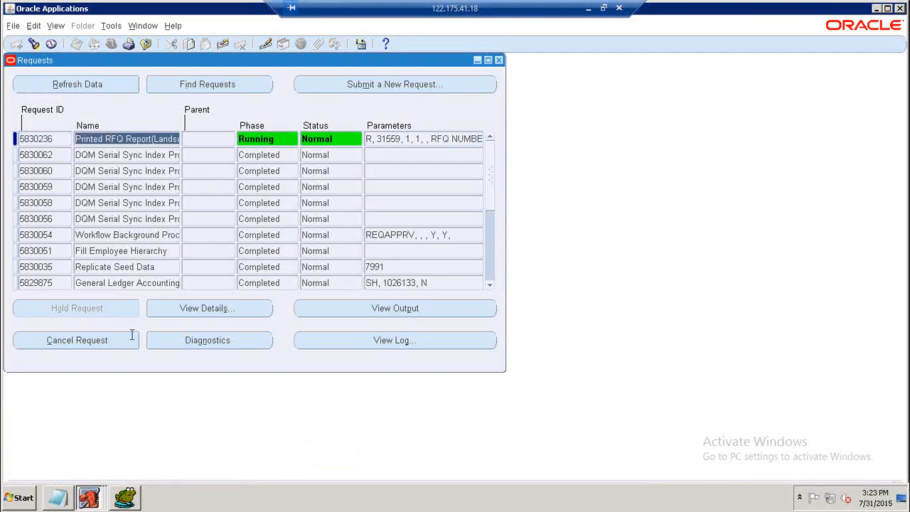
click(125, 497)
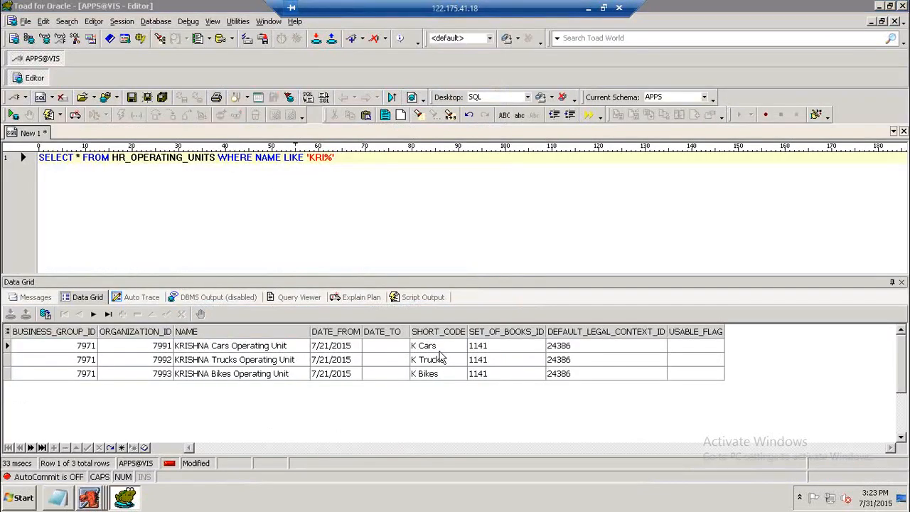
Back in Notepad, add the line "NOTE => ONCE THE PROGRAM IS COMPLTED NEXT WE SEND THIS RFQ TO MULTIPLE SUPPLIERS AS A MAIL,FAX, COURIER....".
click(58, 498)
click(388, 420)
key(Return)
key(Return)
key(Tab)
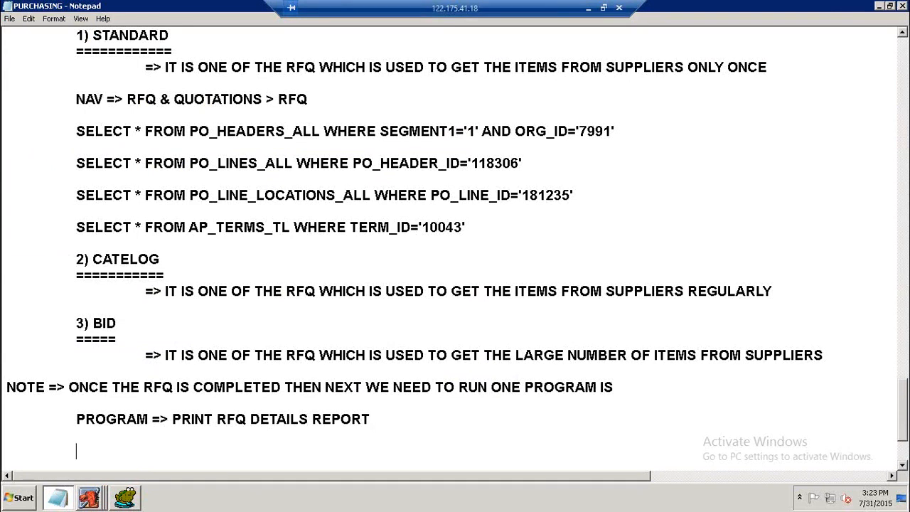
text(NOTE => ONEC)
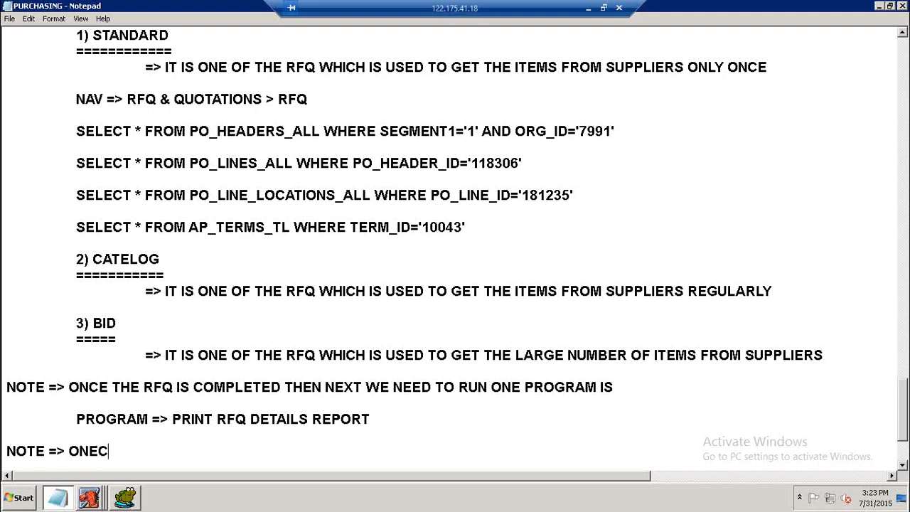
key(BackSpace)
key(BackSpace)
key(BackSpace)
text(CE THE PROGRAM IS )
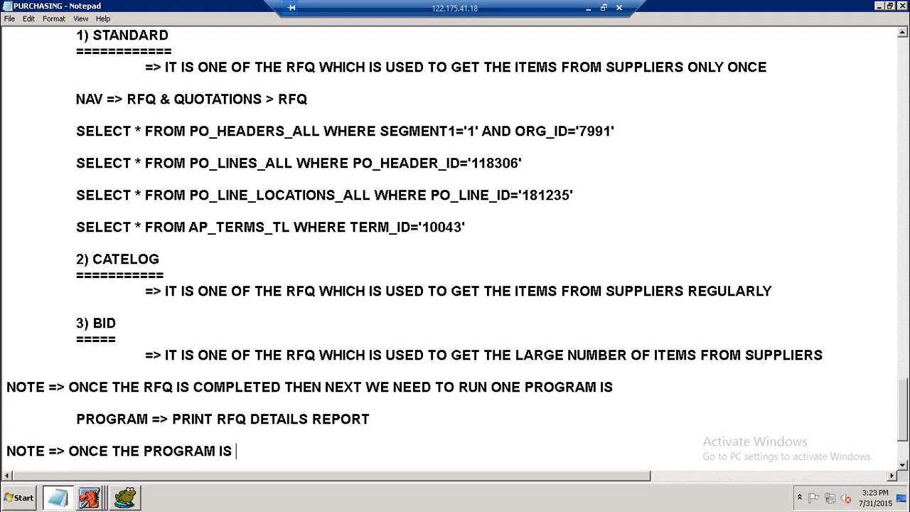
text(COMPLTED TEHN)
key(BackSpace)
key(BackSpace)
key(BackSpace)
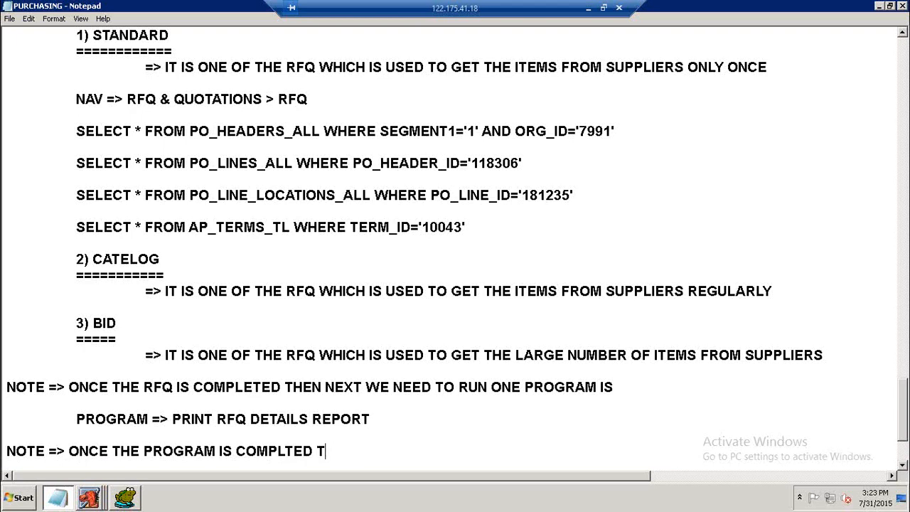
key(BackSpace)
text(NEXT WE )
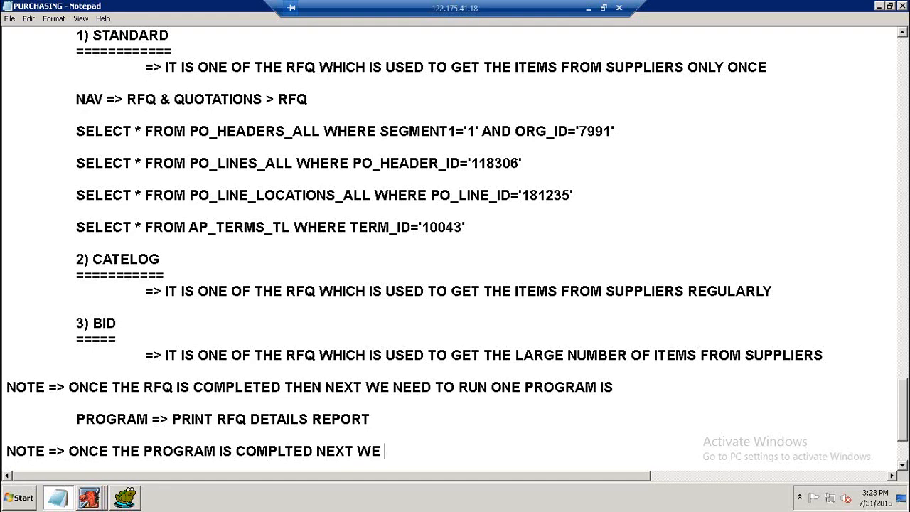
text(SEND THIS R)
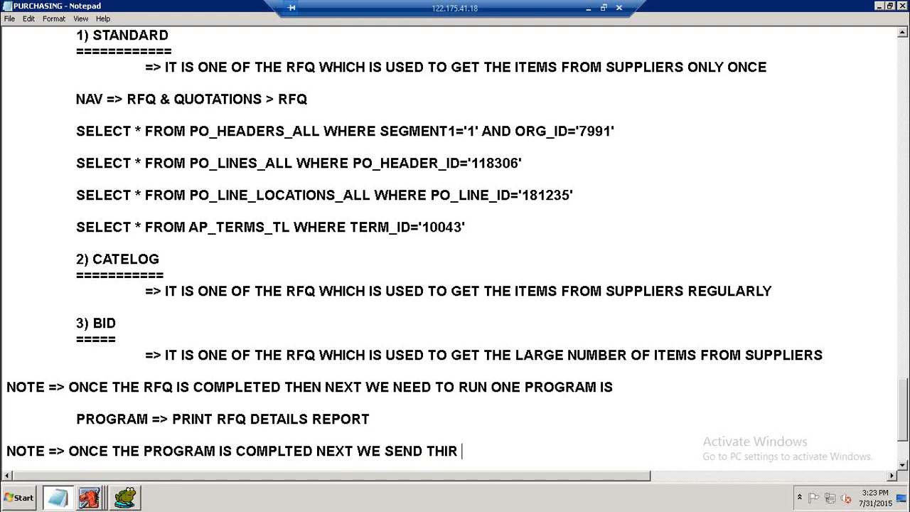
key(BackSpace)
text(S RFQ TO MULTI)
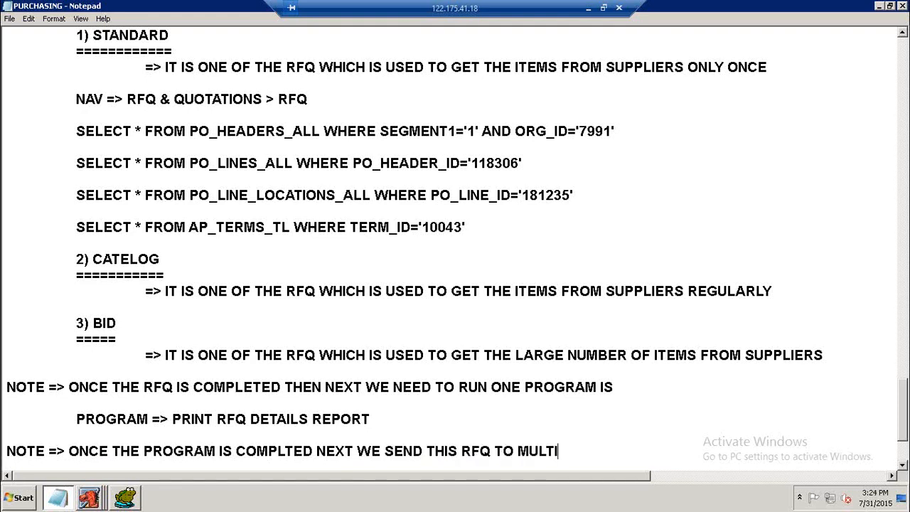
text(PLE SUPPLI)
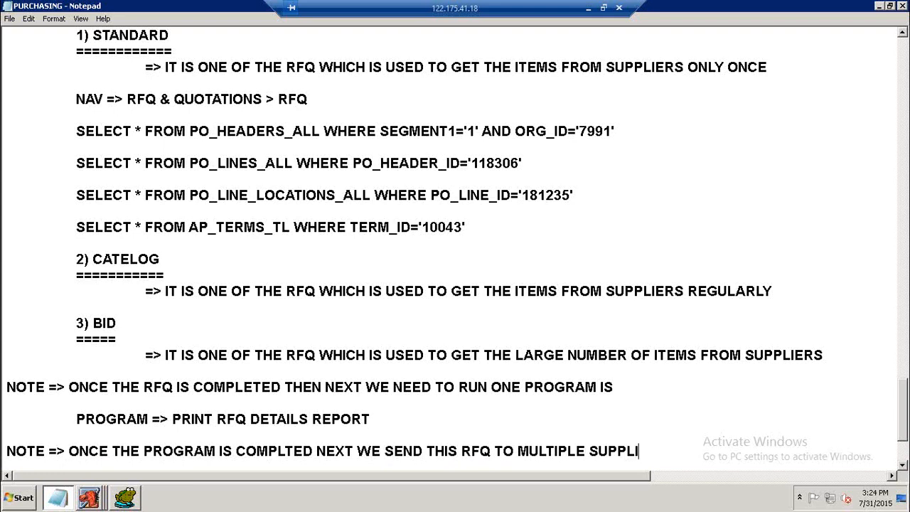
text(ERS AS A)
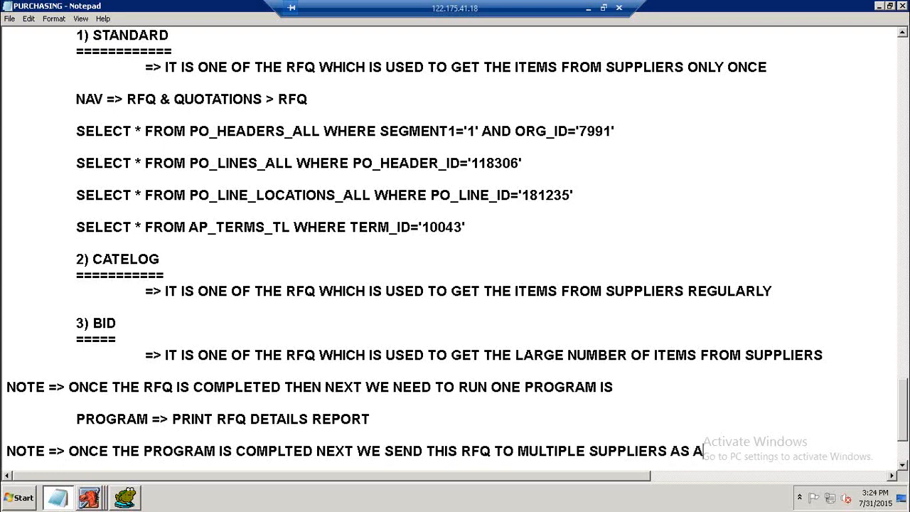
text( MAIL,FAX, COUR)
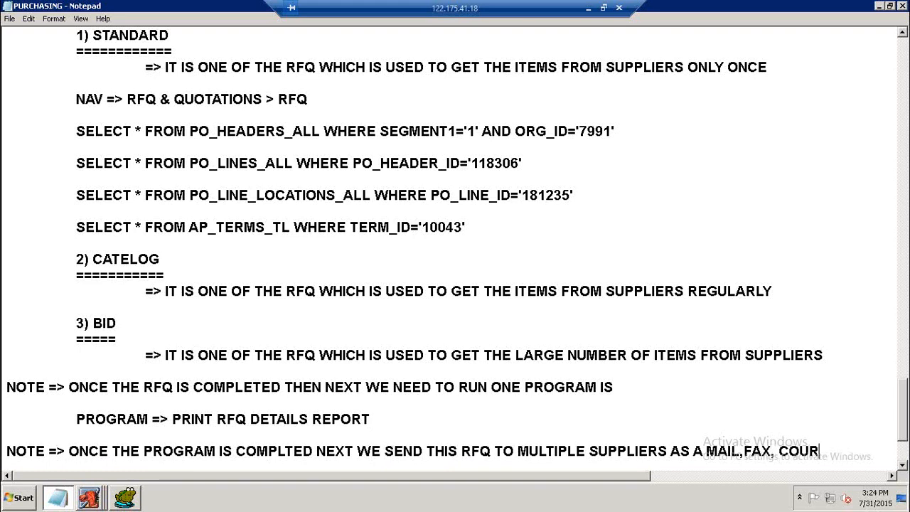
key(BackSpace)
key(BackSpace)
text(R)
key(BackSpace)
text(O)
key(BackSpace)
text(URIER....)
key(Return)
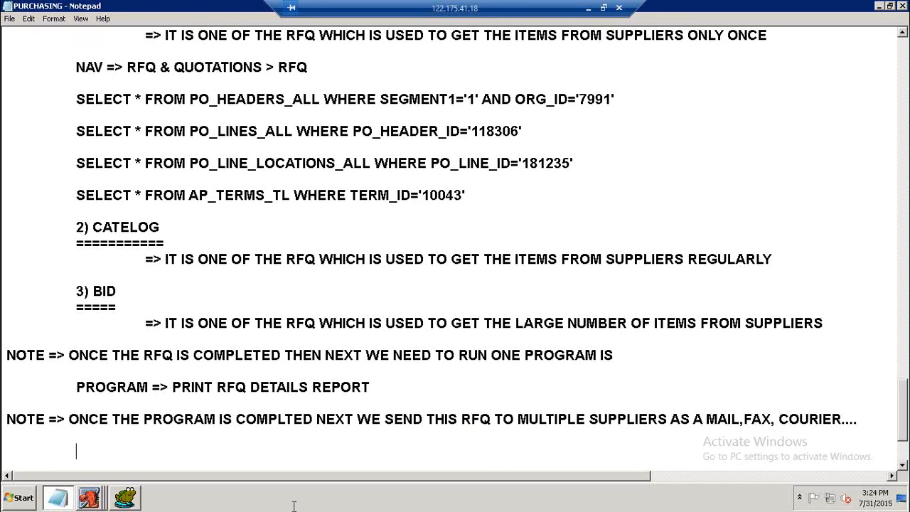
Switch to Oracle Applications and refresh the requests list repeatedly to check the Printed RFQ Report request's phase.
click(89, 498)
click(95, 467)
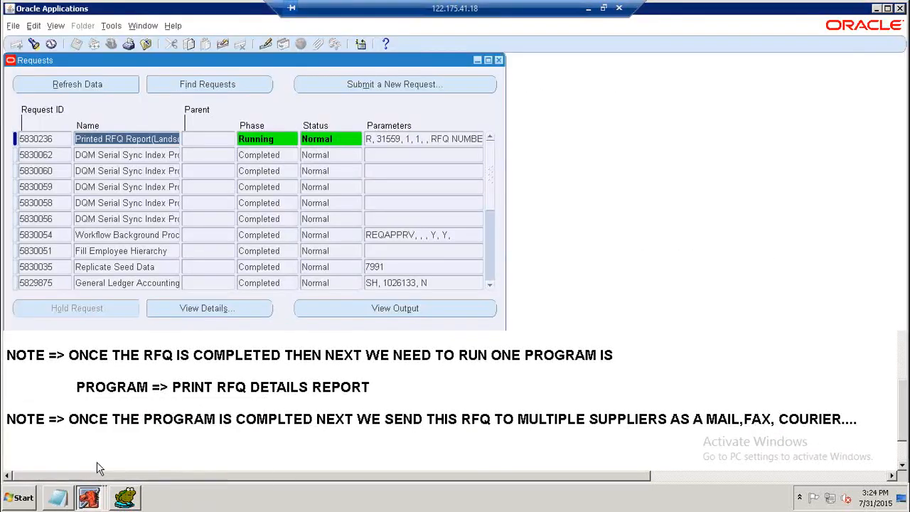
click(75, 84)
click(74, 84)
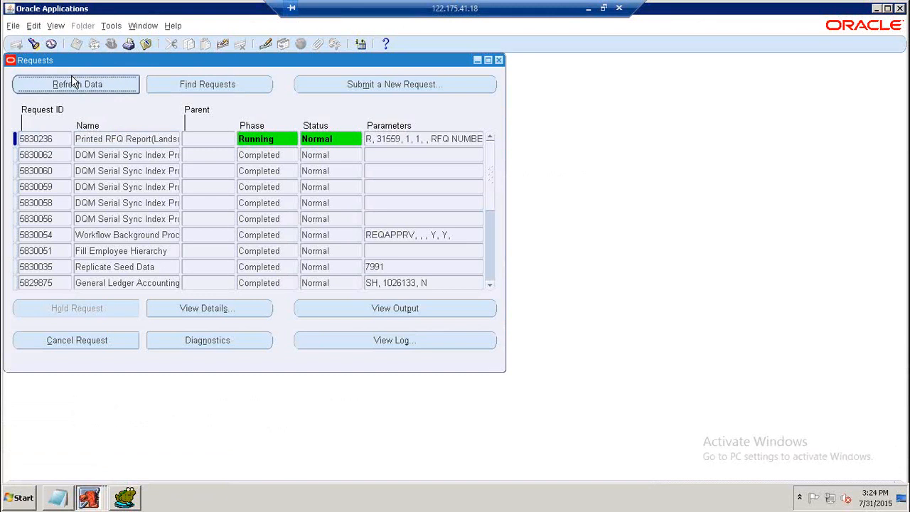
click(73, 84)
click(72, 82)
click(73, 84)
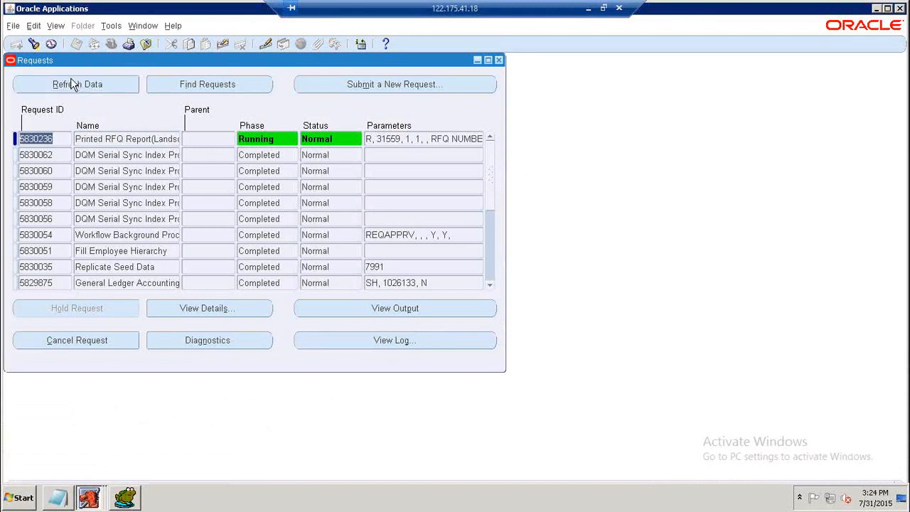
click(74, 84)
click(72, 80)
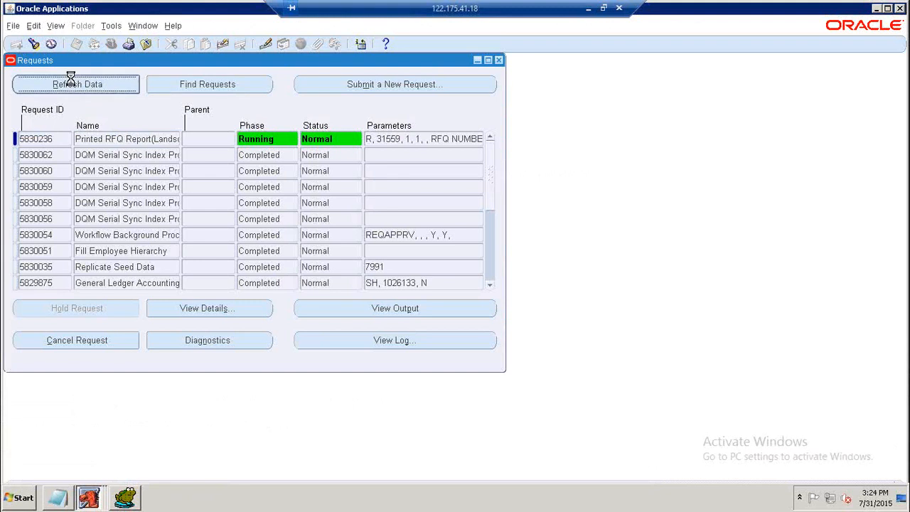
click(72, 82)
click(72, 82)
click(72, 83)
click(72, 82)
click(72, 83)
click(70, 78)
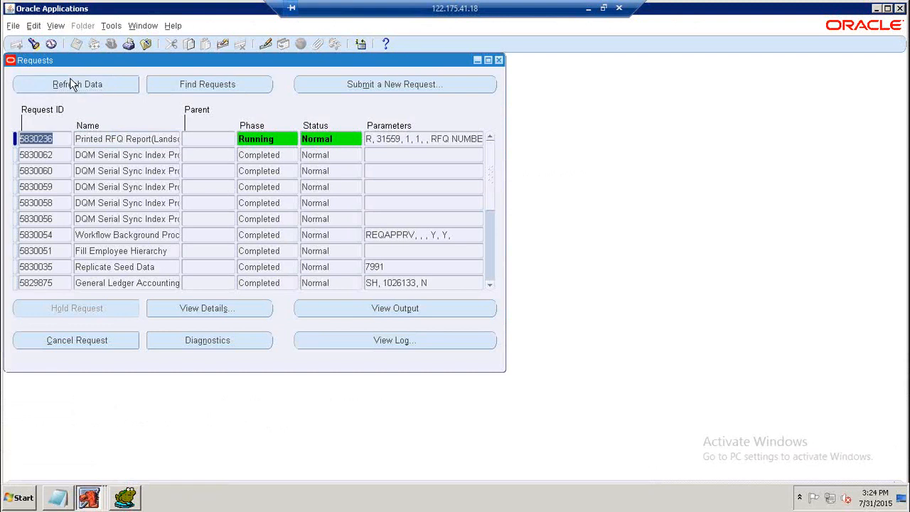
click(72, 83)
click(71, 83)
click(72, 83)
click(71, 82)
click(103, 90)
click(103, 90)
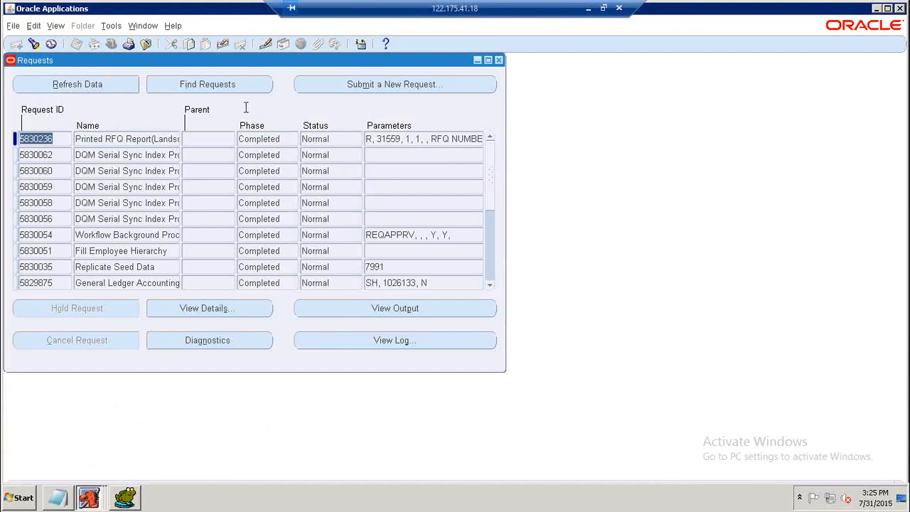
Open the Printed RFQ Report request's output, scroll through the supplier RFQ details, then close the browser and the Requests window.
click(377, 307)
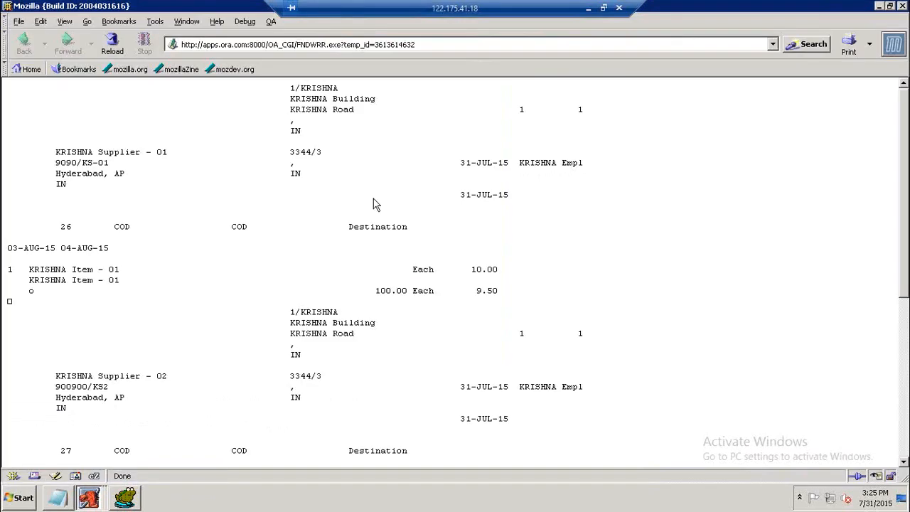
scroll(201, 182, down, 7)
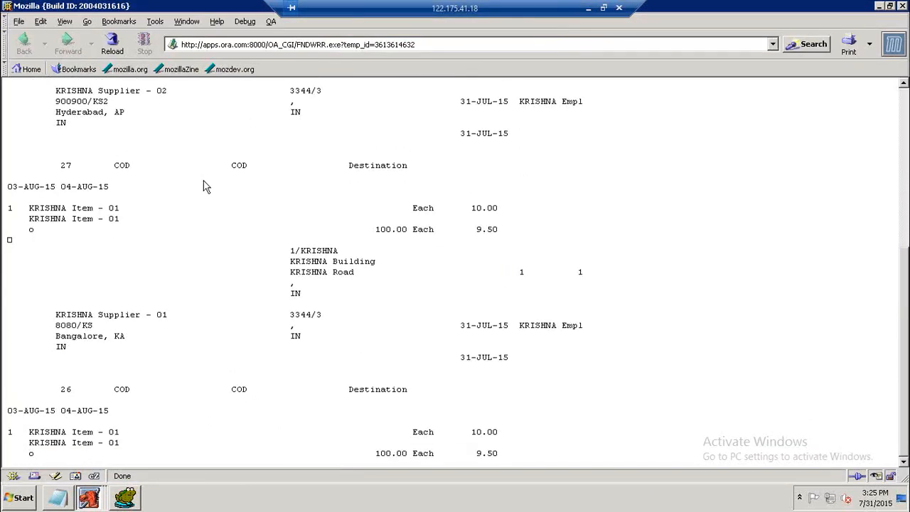
scroll(204, 183, up, 7)
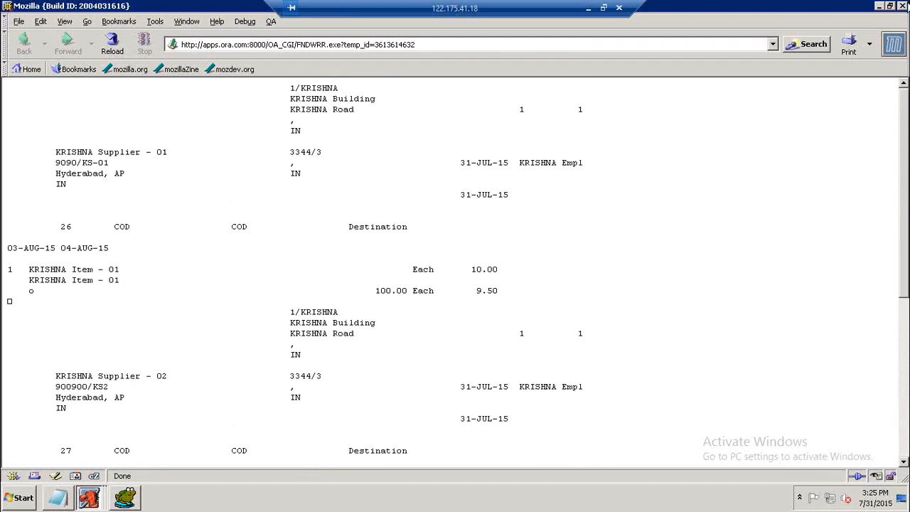
click(903, 6)
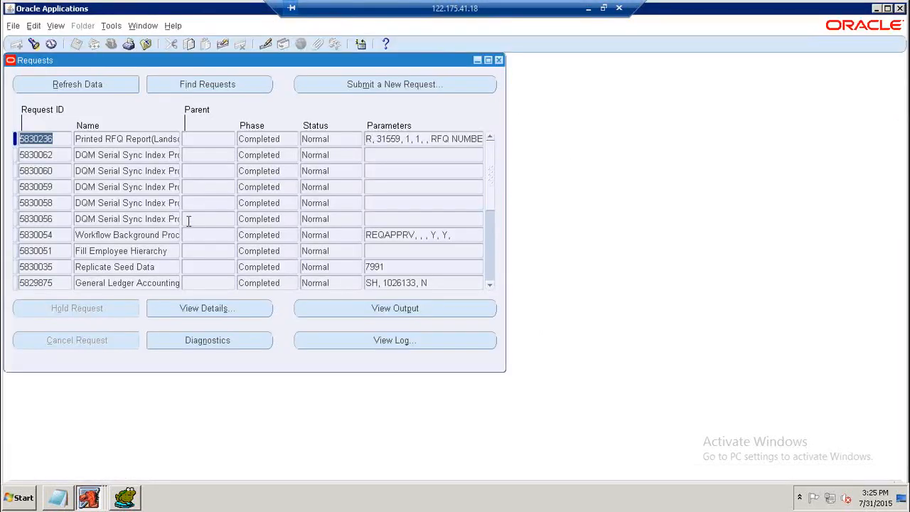
click(499, 60)
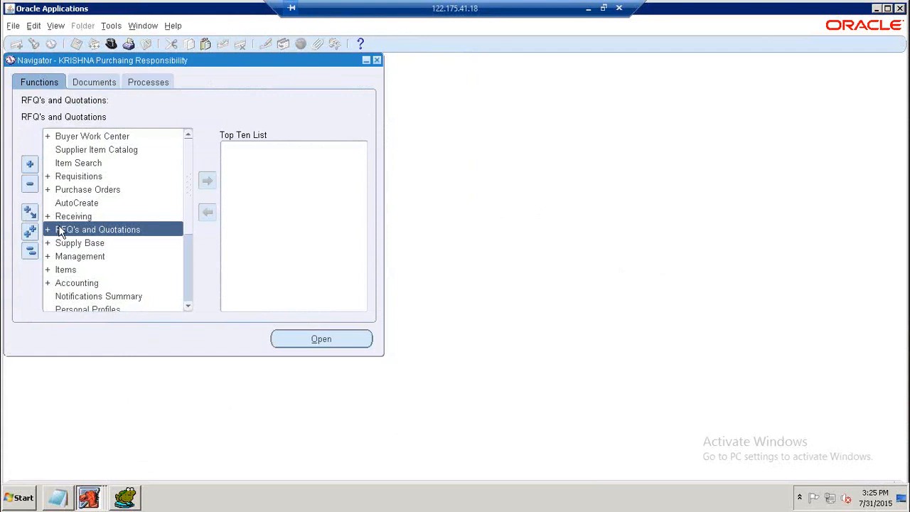
click(58, 500)
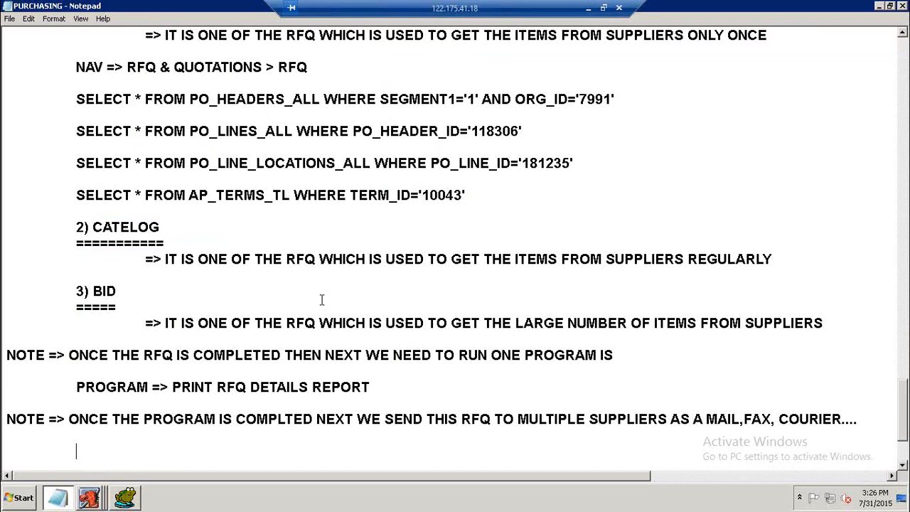
scroll(292, 330, down, 1)
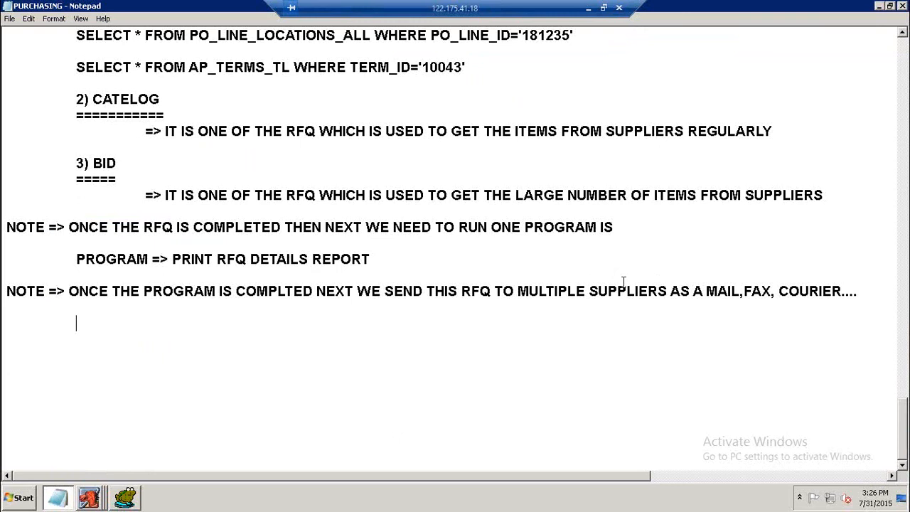
drag(705, 291, 743, 291)
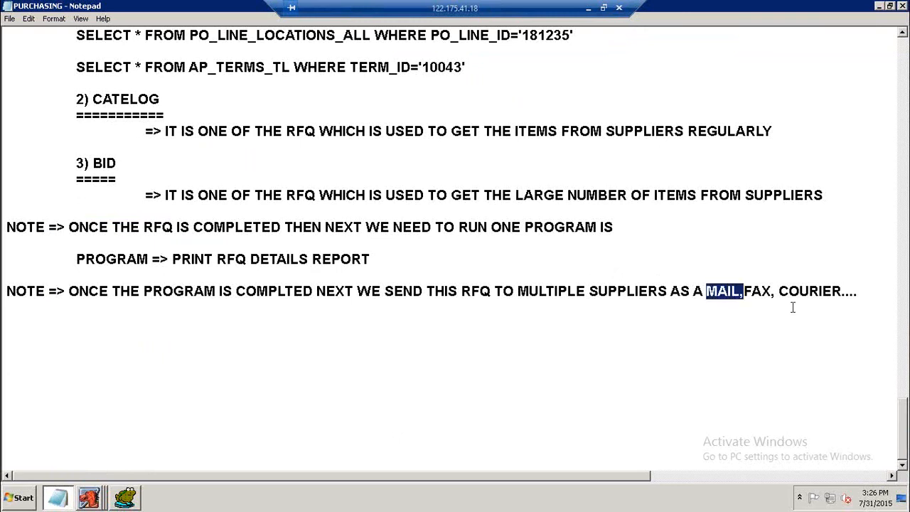
click(648, 341)
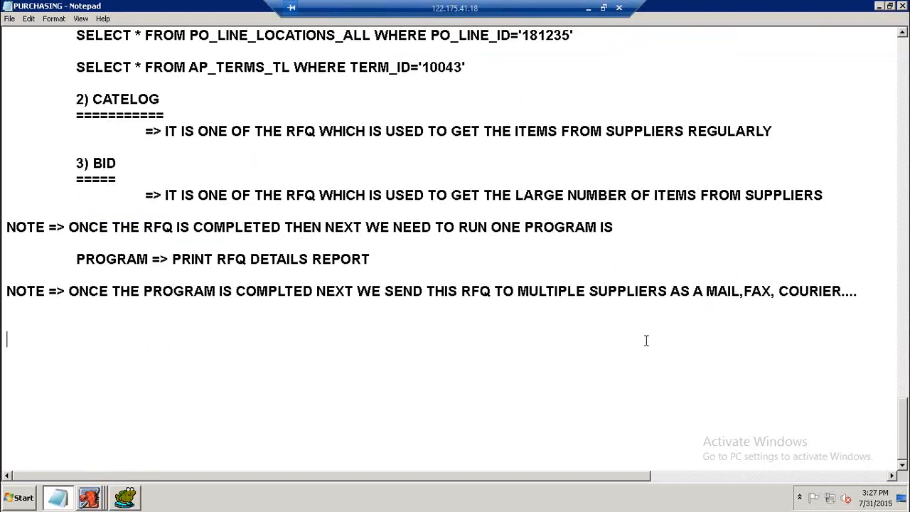
Switch to Oracle Applications and open a new RFQs form from RFQ's and Quotations.
click(98, 498)
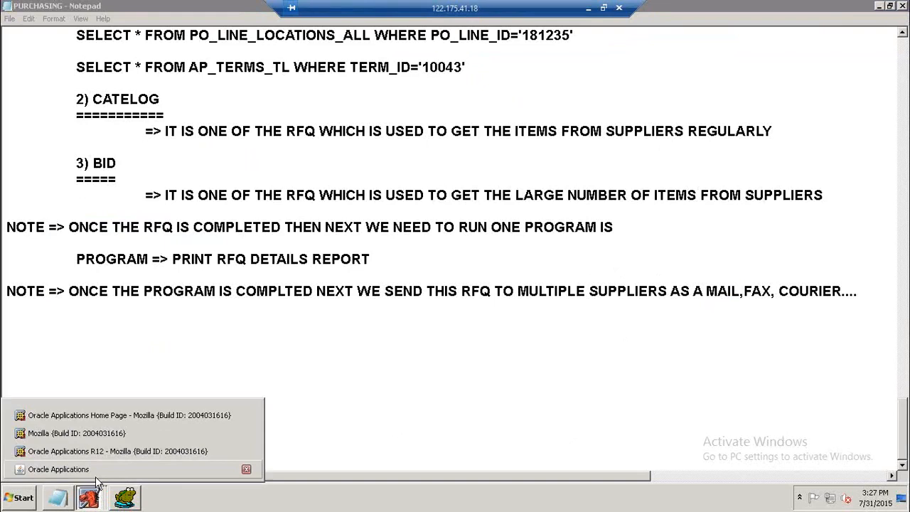
click(57, 467)
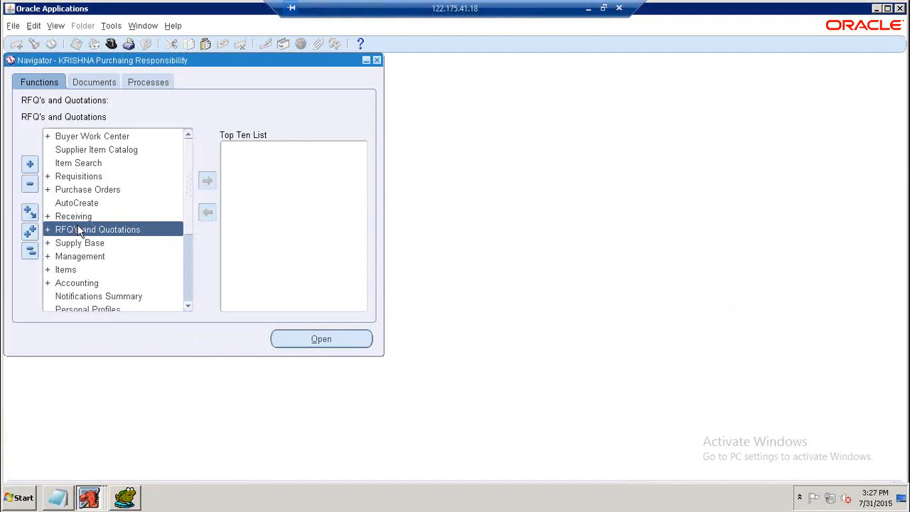
double_click(78, 231)
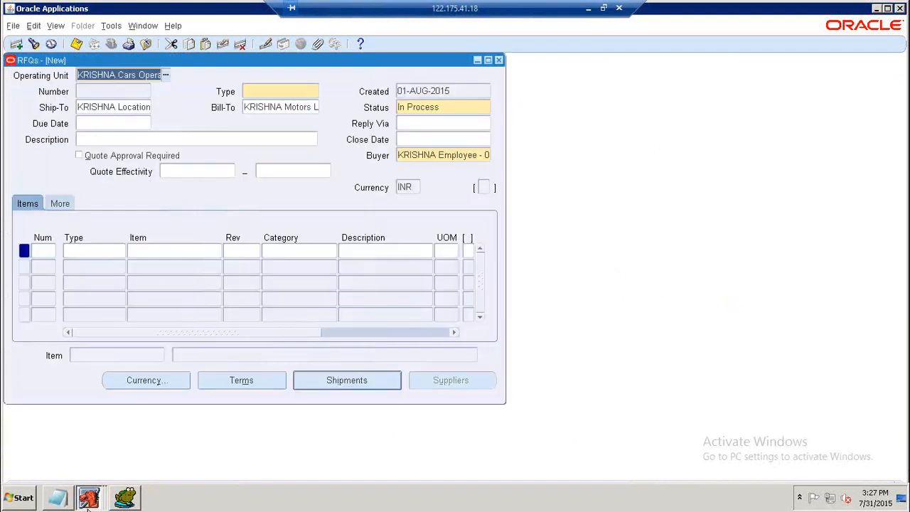
Back in Notepad, add a heading "DEFINE QUOTATIONS" underlined with a row of equals signs.
key(alt+Tab)
text(DEFIN)
key(BackSpace)
text(E QUOTATIONS)
key(Return)
text(==================)
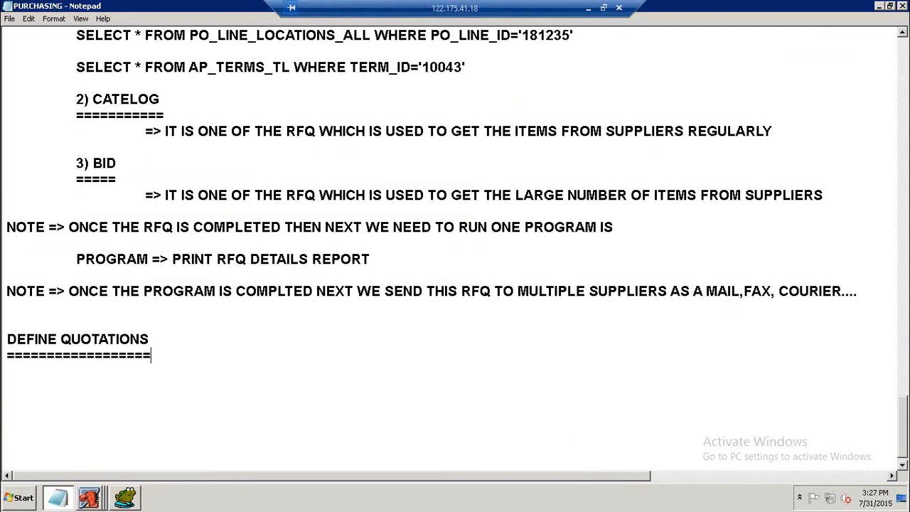
Copy the RFQ definition line and paste it beneath the DEFINE QUOTATIONS heading, selecting "GET THE QUOTATIO" in it.
scroll(260, 341, up, 3)
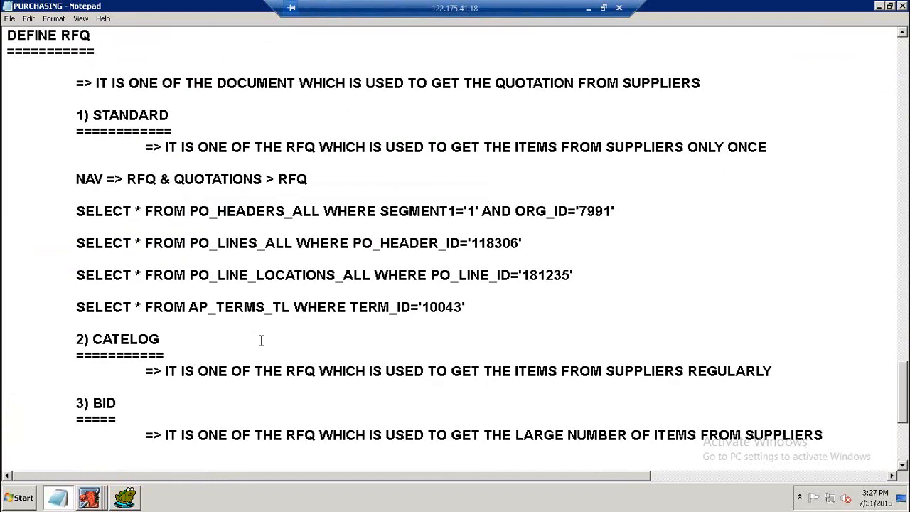
click(73, 77)
key(shift+End)
key(ctrl+c)
scroll(624, 197, down, 3)
click(151, 371)
key(ctrl+v)
drag(431, 371, 566, 372)
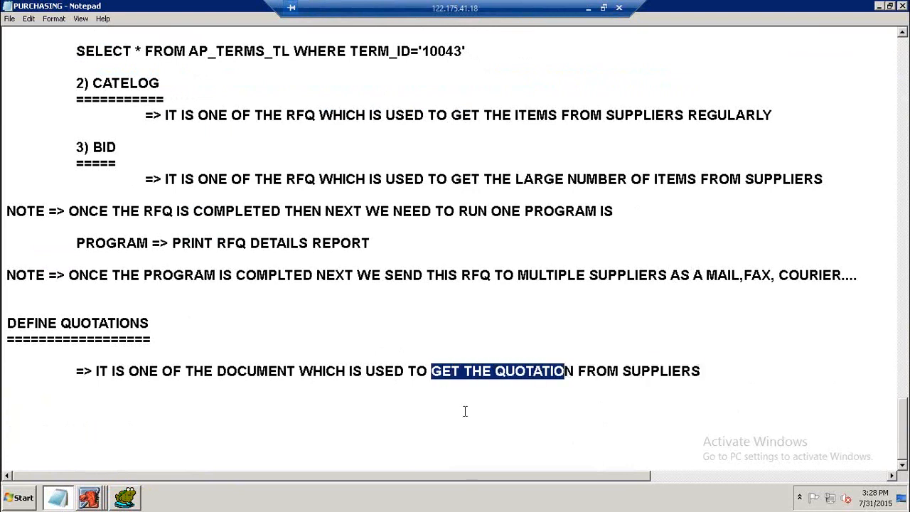
Replace the selected words with "UNDERSTAND THE PRICE DETAILS FROM" in the pasted definition line.
text(UNDER)
text(STAND THE )
text(REQ)
key(BackSpace)
key(BackSpace)
key(BackSpace)
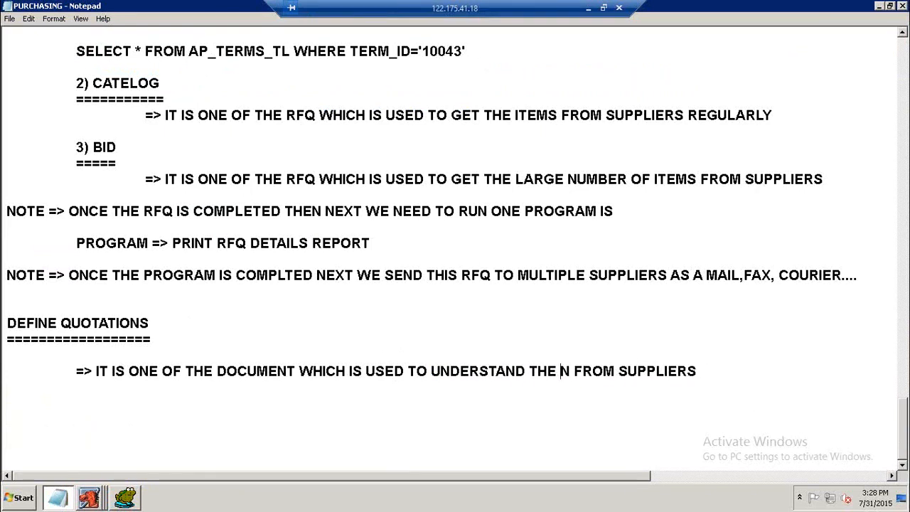
text(REQ)
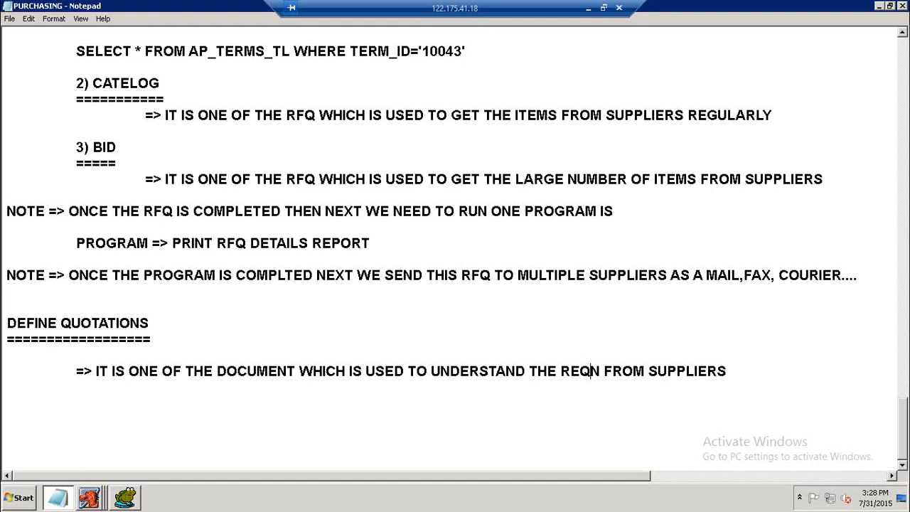
text(UIREMENT)
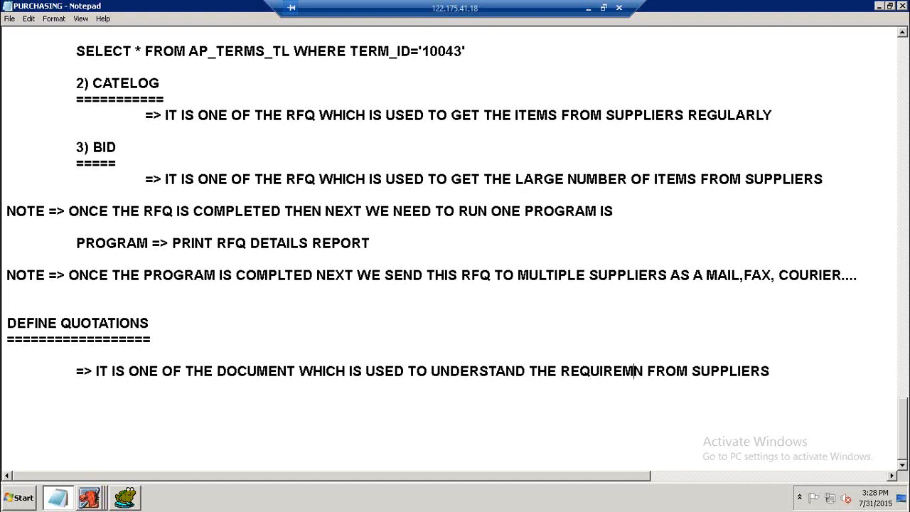
key(BackSpace)
key(BackSpace)
key(BackSpace)
key(BackSpace)
key(BackSpace)
key(BackSpace)
key(BackSpace)
key(BackSpace)
key(BackSpace)
key(BackSpace)
key(BackSpace)
key(BackSpace)
key(BackSpace)
key(BackSpace)
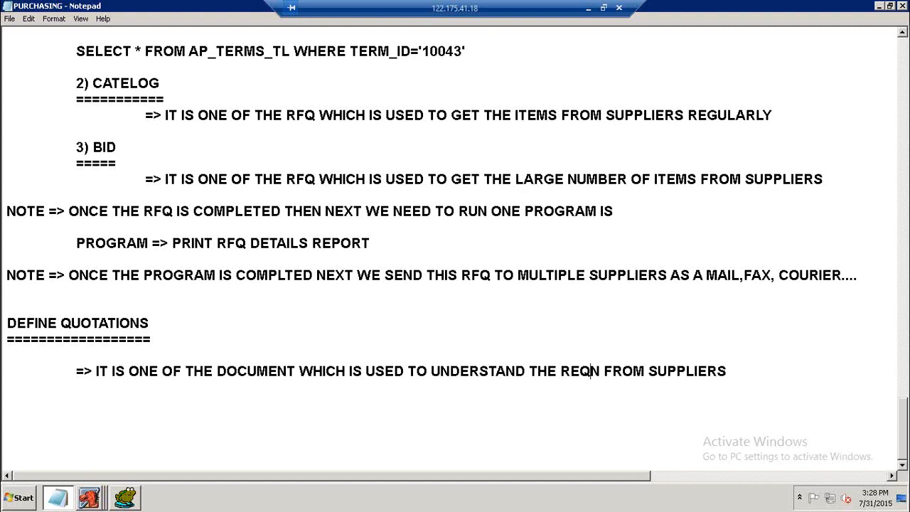
text(E PRO)
key(BackSpace)
text(ICE DETAILS)
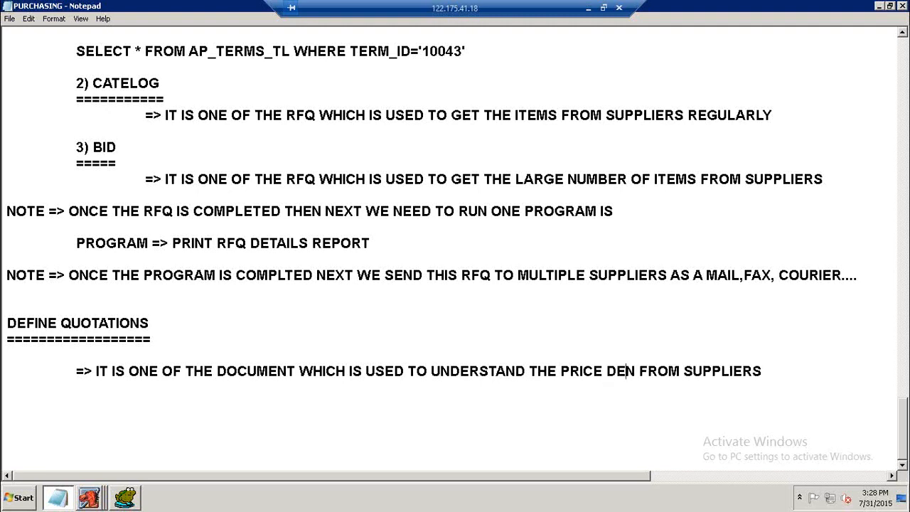
text( FROM)
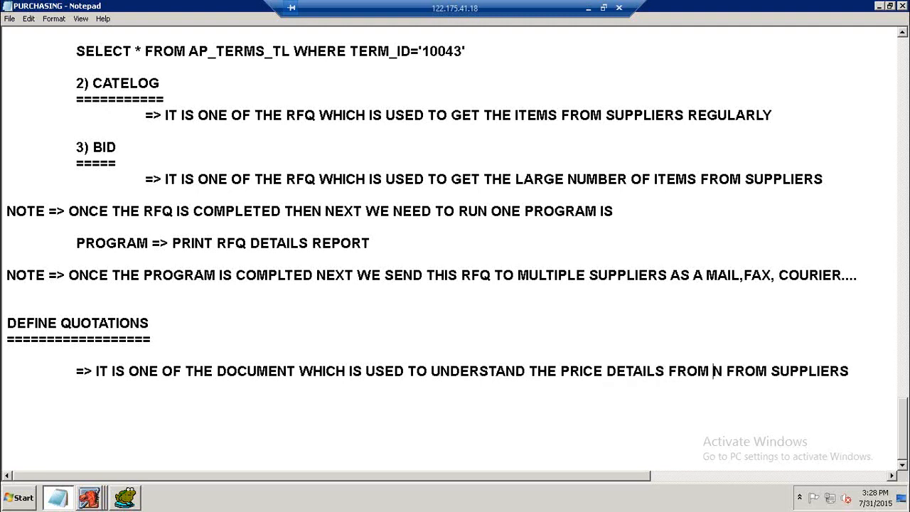
Fix the line's indentation and delete the leftover "N FROM" so it ends "PRICE DETAILS FROM SUPPLIERS".
key(Home)
key(Delete)
key(Tab)
double_click(717, 370)
drag(740, 366, 767, 370)
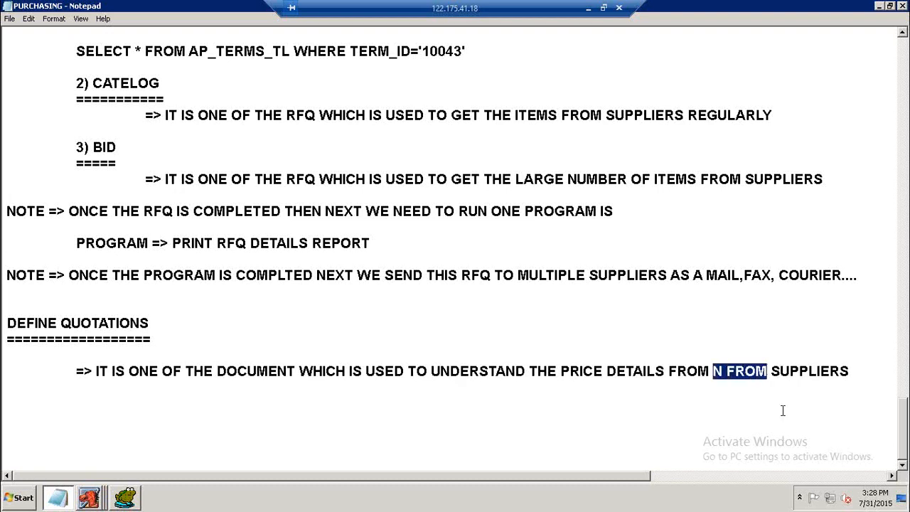
key(Delete)
key(Delete)
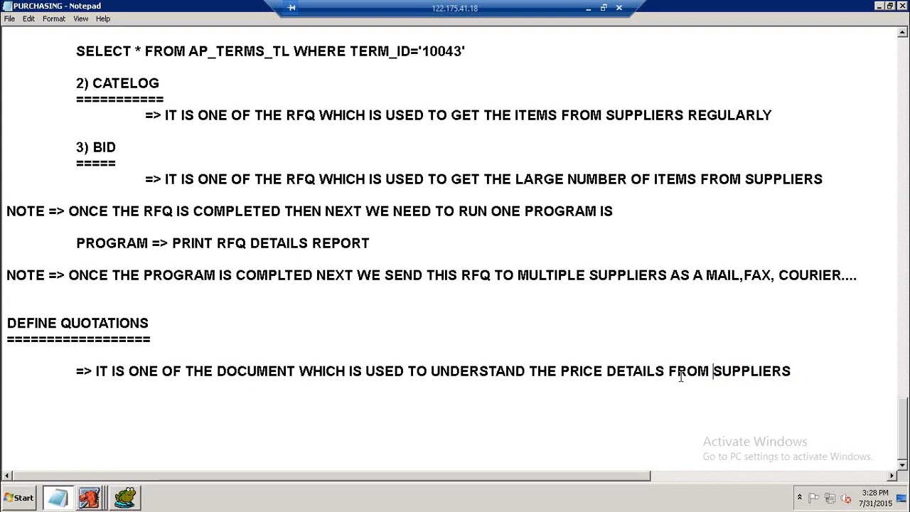
Add a blank line after the quotation definition.
click(822, 376)
key(Return)
key(Return)
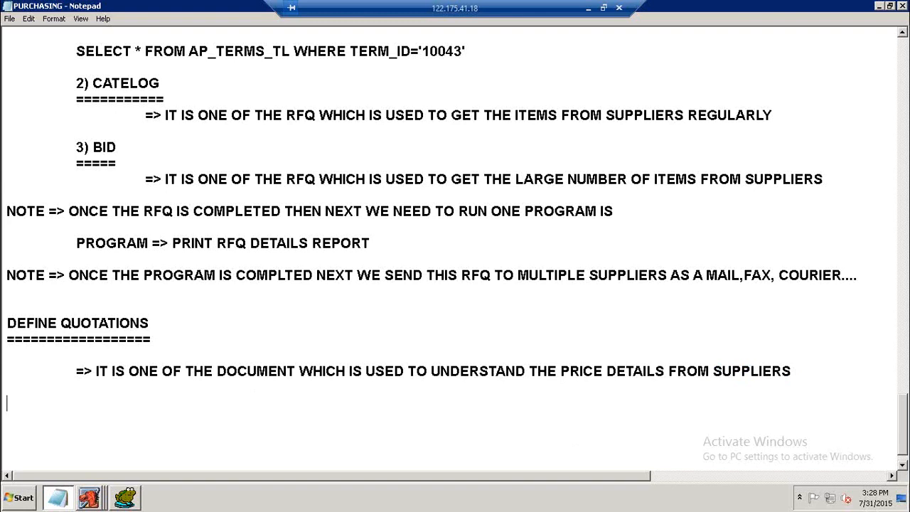
scroll(801, 364, up, 2)
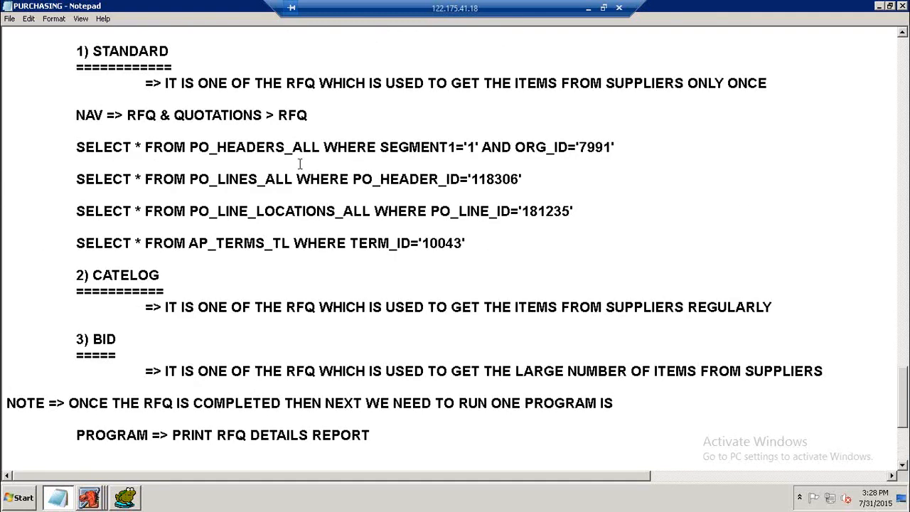
scroll(300, 164, up, 1)
scroll(299, 163, down, 3)
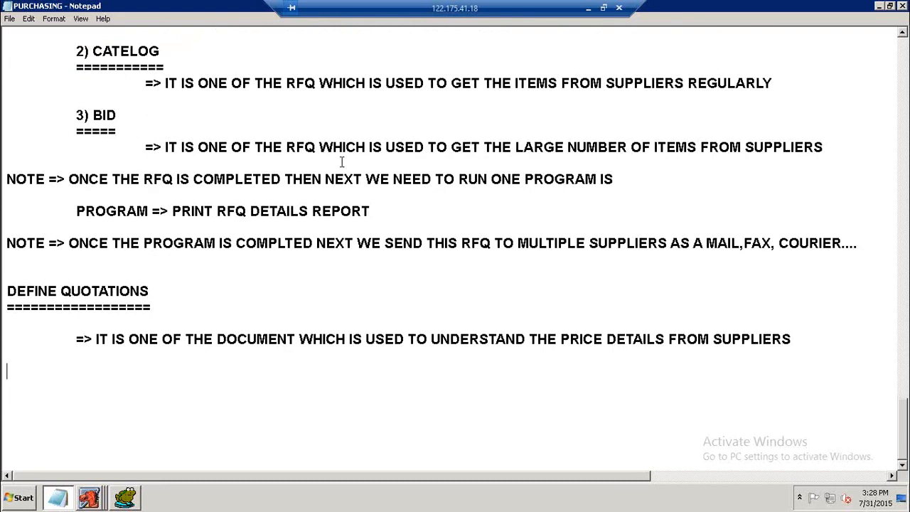
List the quotation types as indented lines "1) STANDARD", "2) CATELOG" and "3) BID".
key(Tab)
text(1) STANDARD)
key(Return)
key(Tab)
text(2) )
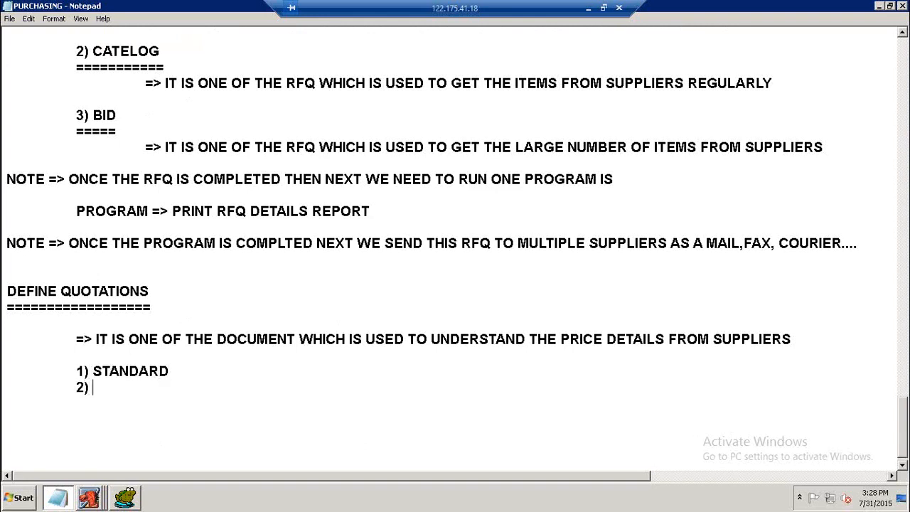
text(CATELOG)
key(Return)
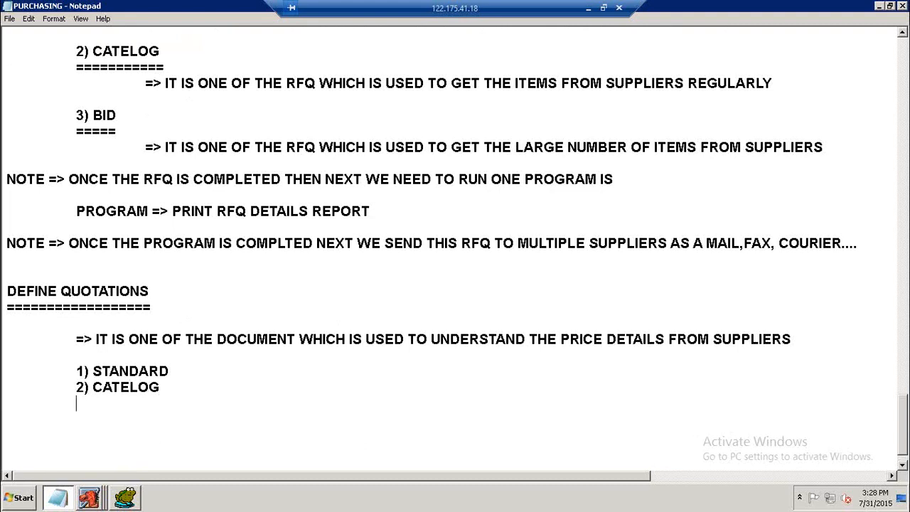
text(3) BID)
scroll(152, 116, up, 4)
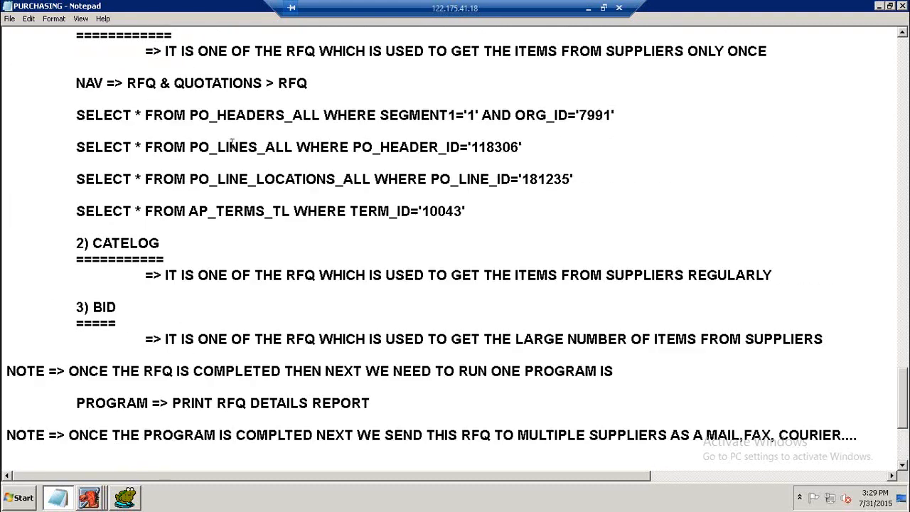
Copy the standard RFQ heading and definition block, then underline the quotation list's "1) STANDARD" heading with equals signs.
scroll(152, 116, up, 1)
drag(77, 67, 74, 110)
key(ctrl+c)
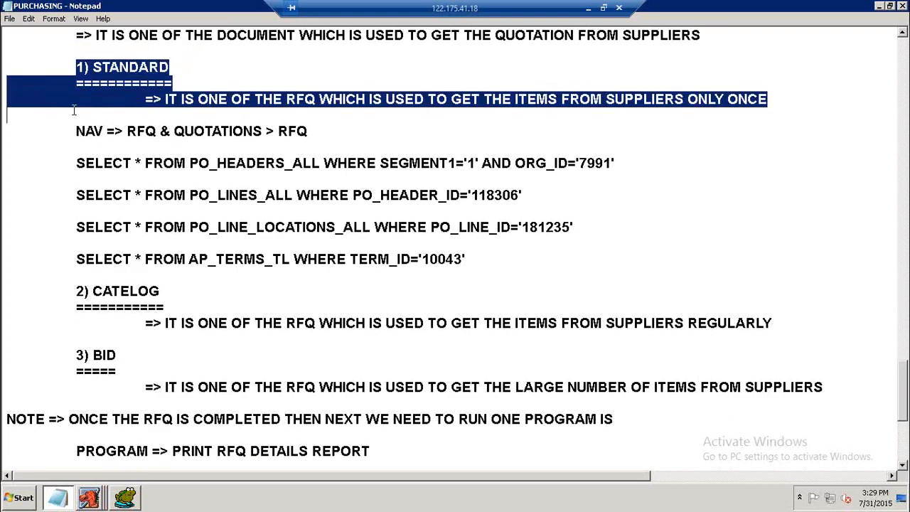
click(304, 153)
scroll(306, 156, down, 5)
click(185, 371)
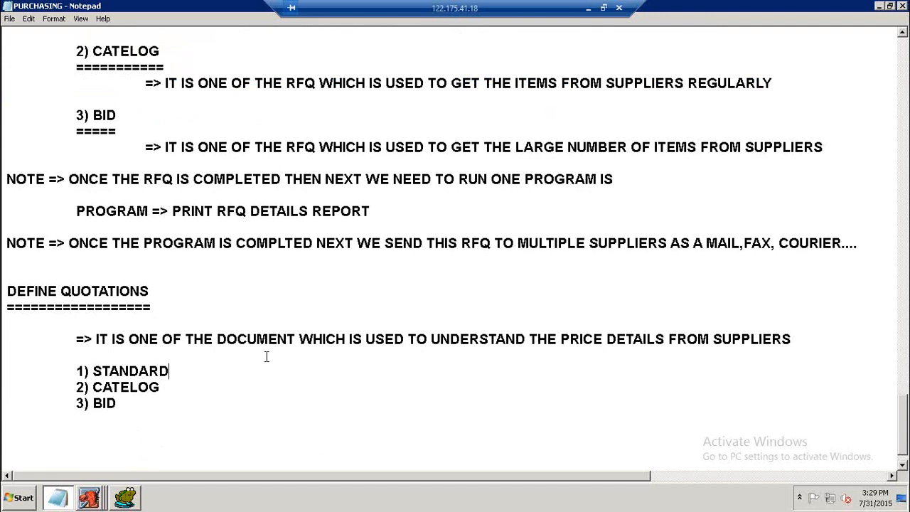
key(Return)
key(Tab)
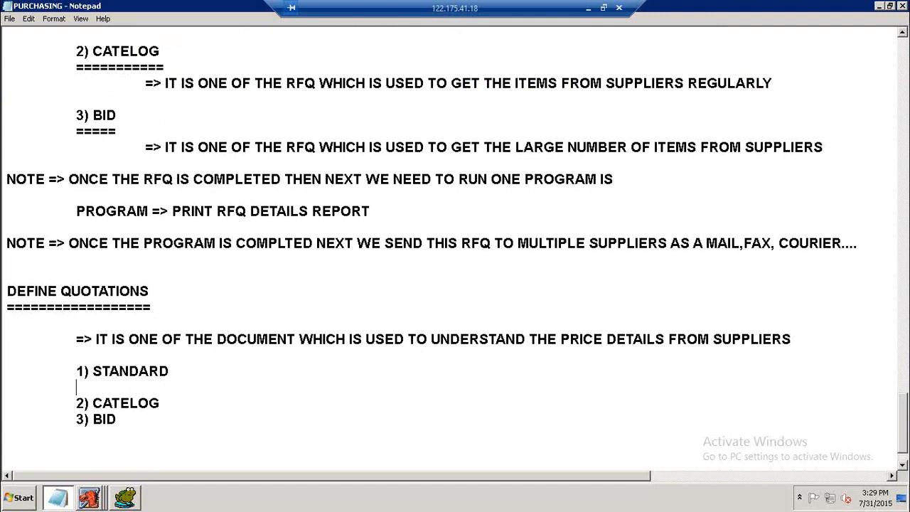
text(==============)
key(BackSpace)
key(BackSpace)
key(Return)
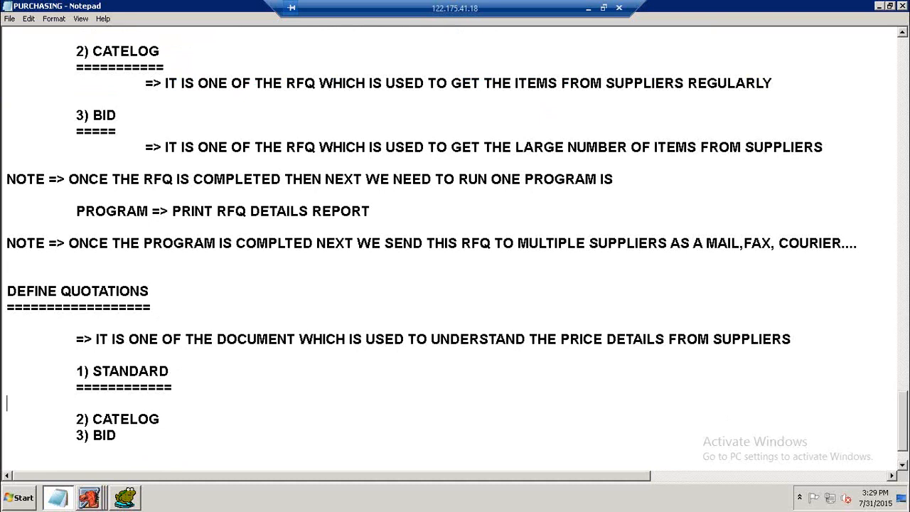
Paste the copied block under the STANDARD heading and delete its duplicate heading and underline, keeping only the definition line.
key(ctrl+v)
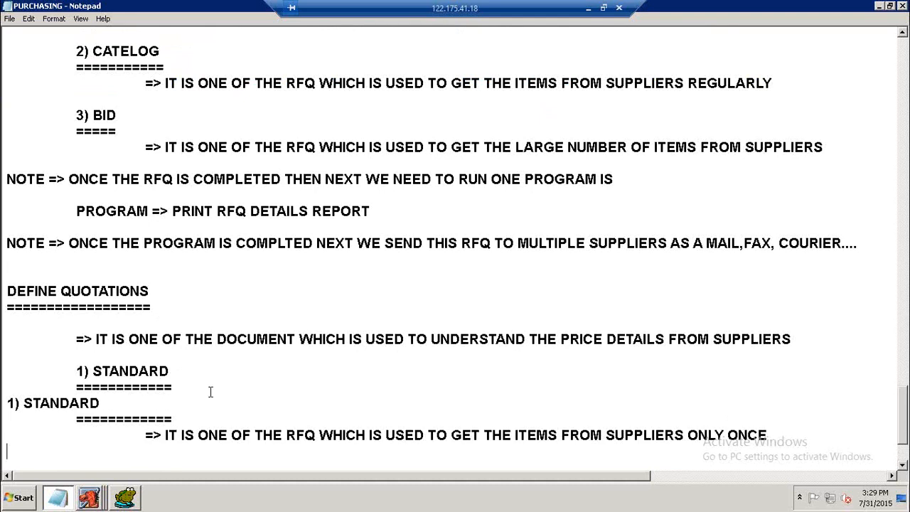
drag(184, 417, 16, 403)
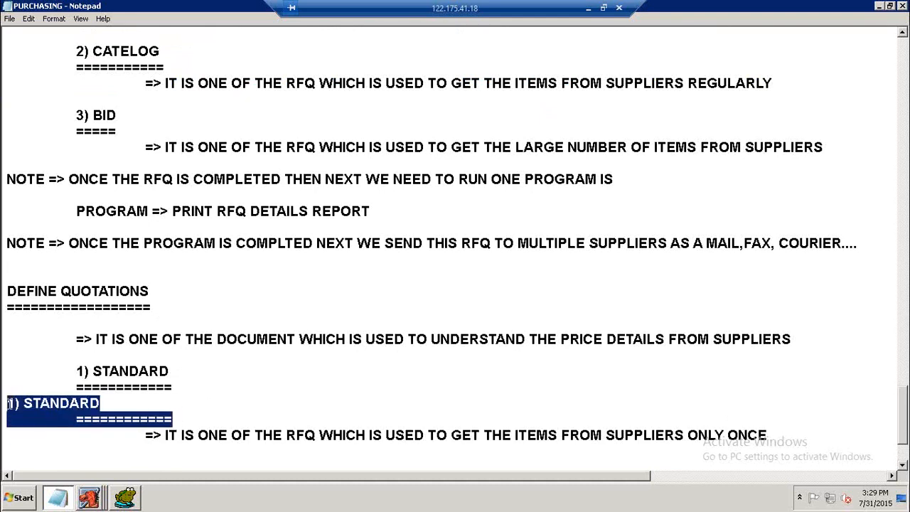
key(BackSpace)
scroll(327, 349, down, 1)
scroll(229, 183, up, 2)
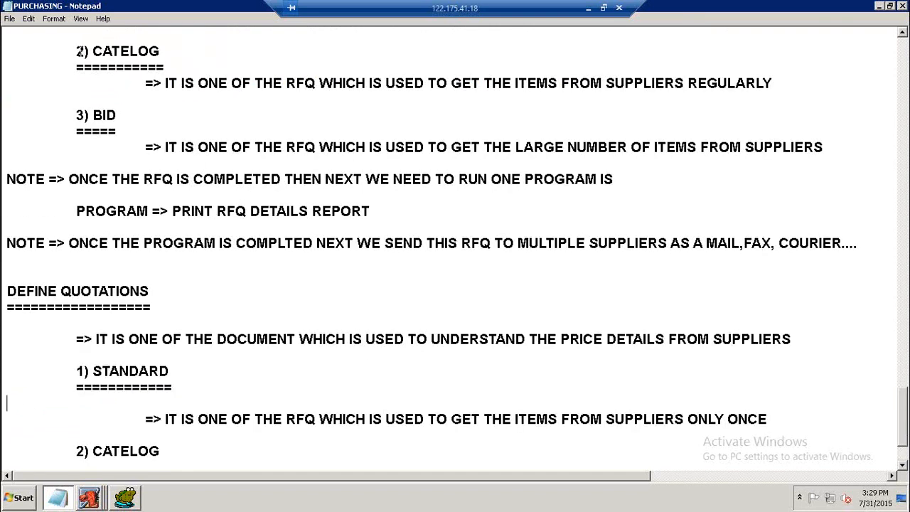
Copy the RFQ CATELOG and BID blocks and paste them over the quotation list's CATELOG and BID lines.
drag(78, 51, 173, 159)
key(ctrl+c)
scroll(85, 356, down, 2)
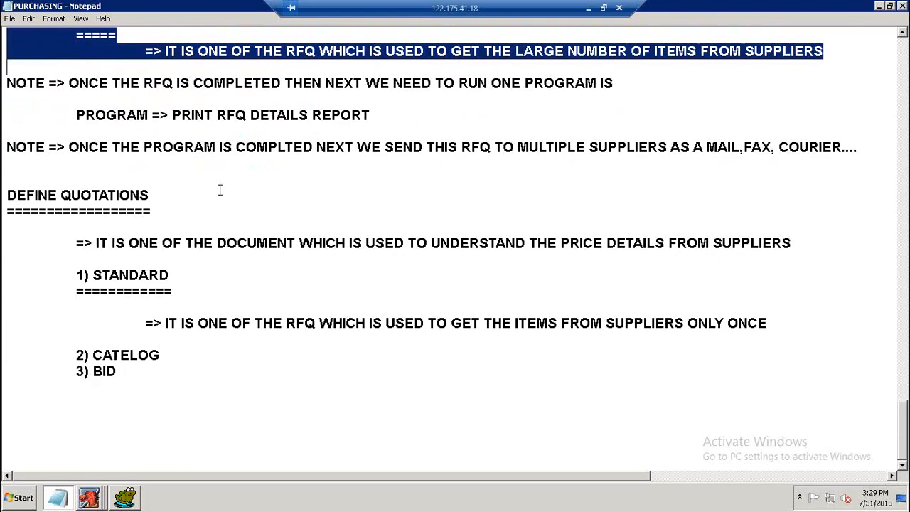
drag(77, 359, 126, 370)
key(ctrl+v)
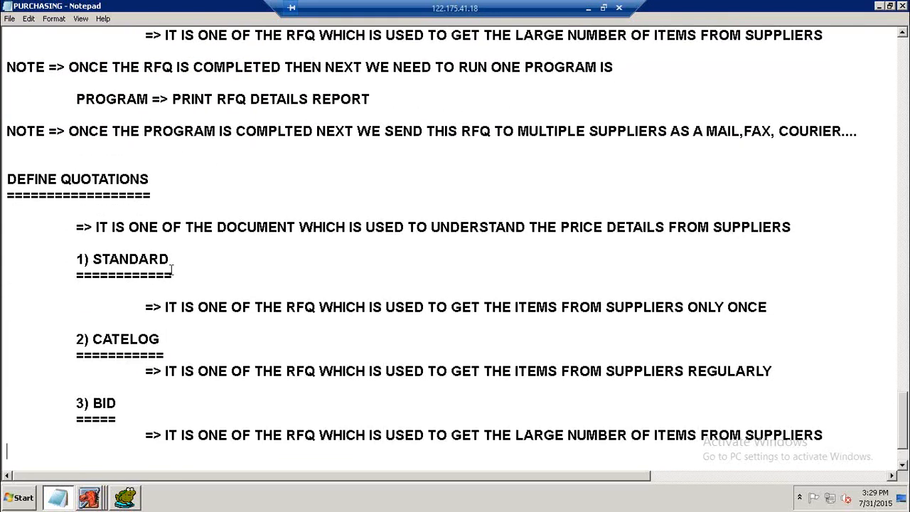
Add a blank line under the CATELOG underline and rename the first heading "1) STANDARD QUOTATION" with a longer underline.
click(183, 355)
key(Return)
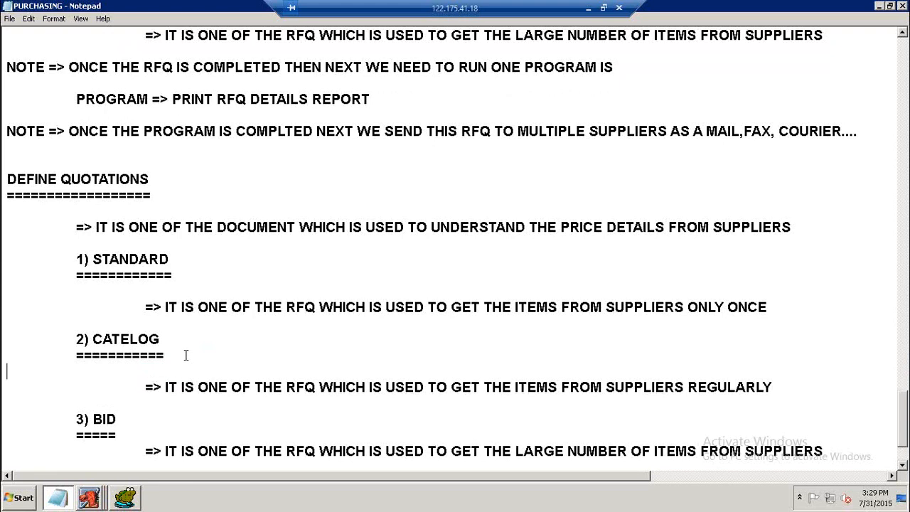
click(189, 257)
text(QUOTATION)
key(Down)
text(==========)
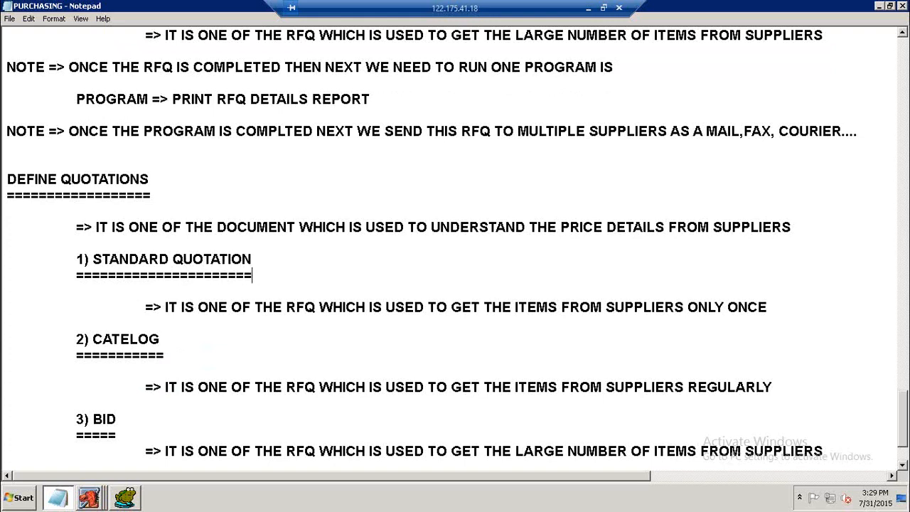
Rename the second heading "2) CATELOG QUOTATION" and lengthen its underline to match.
click(170, 354)
text(======)
text(QUOTATION)
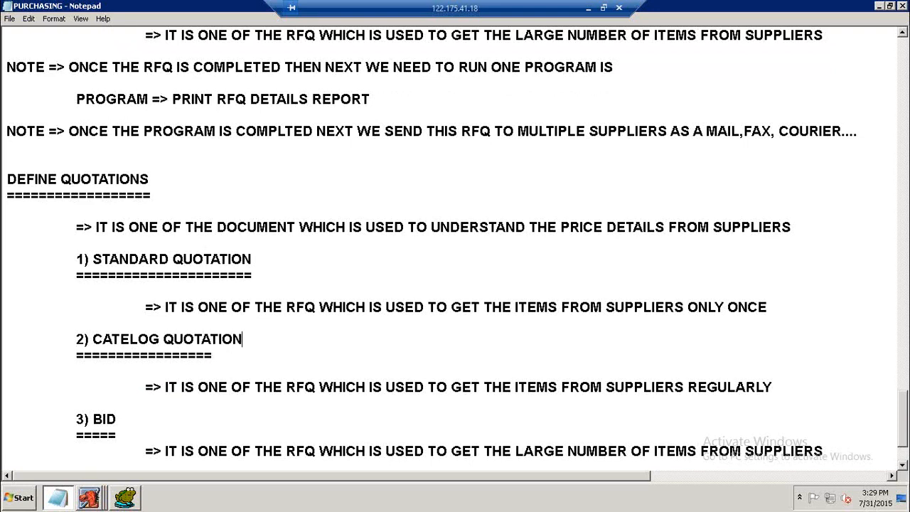
key(Down)
text(====)
Rename the third heading "3) BID QUOTATION", lengthen its underline, and add a blank line below it.
scroll(113, 400, down, 1)
click(121, 377)
text(QUOTATION )
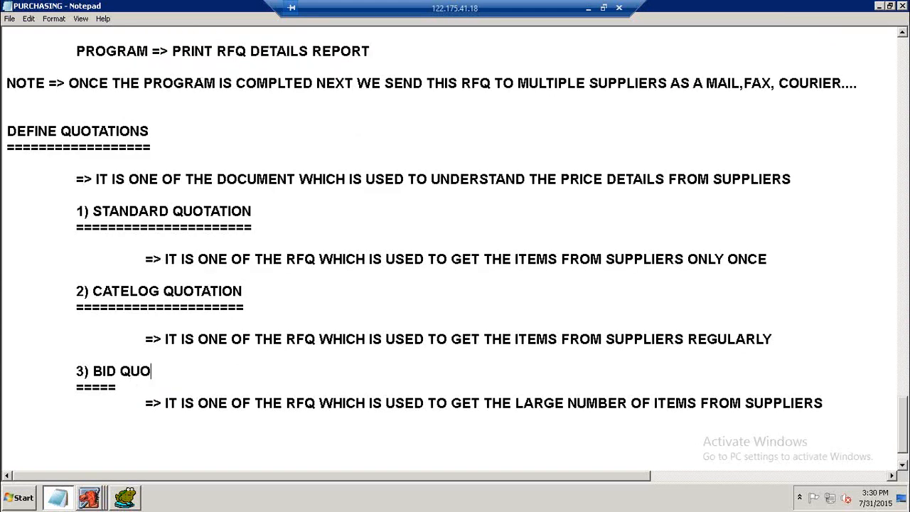
text(===============)
key(Return)
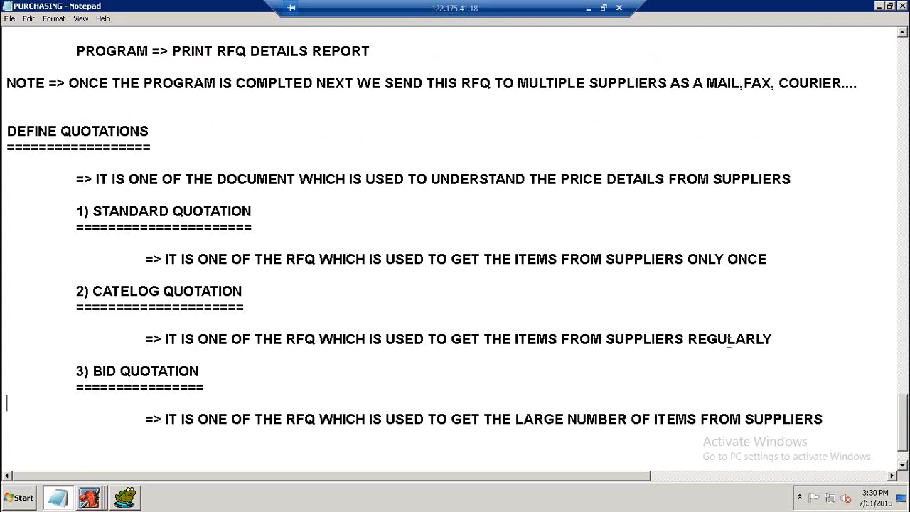
Add the line "NAV => RFQ & QUOTATIONS > QUOTATIONS" beneath the standard quotation definition, followed by blank lines.
click(795, 263)
key(Return)
key(Return)
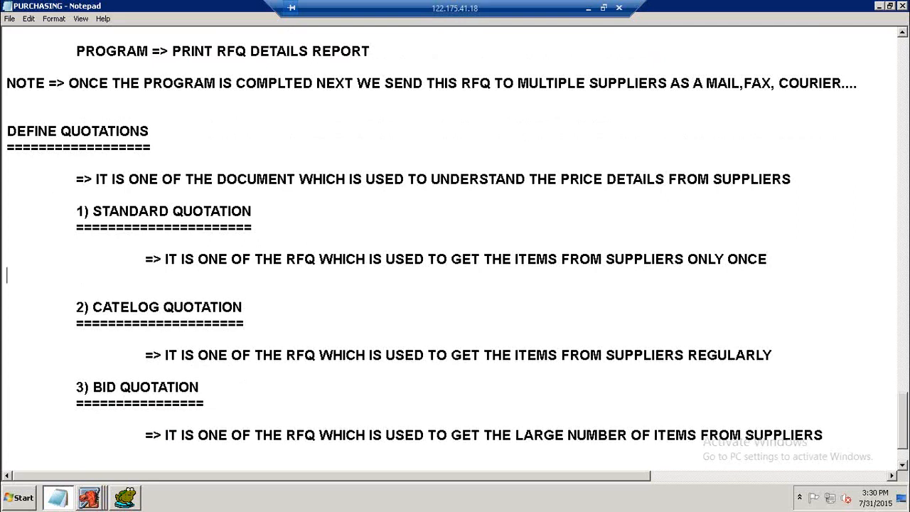
text(NAV )
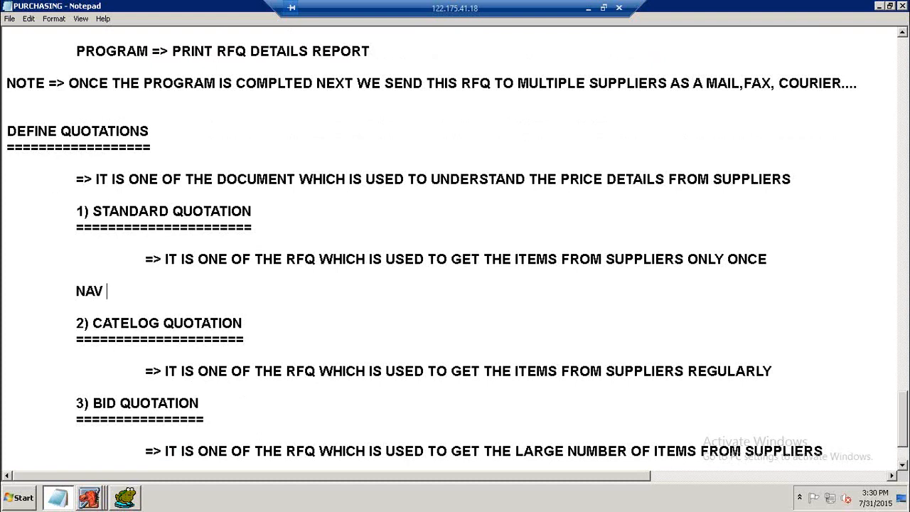
text(=> RFQ)
key(BackSpace)
text(FQ & QUOTATIONS )
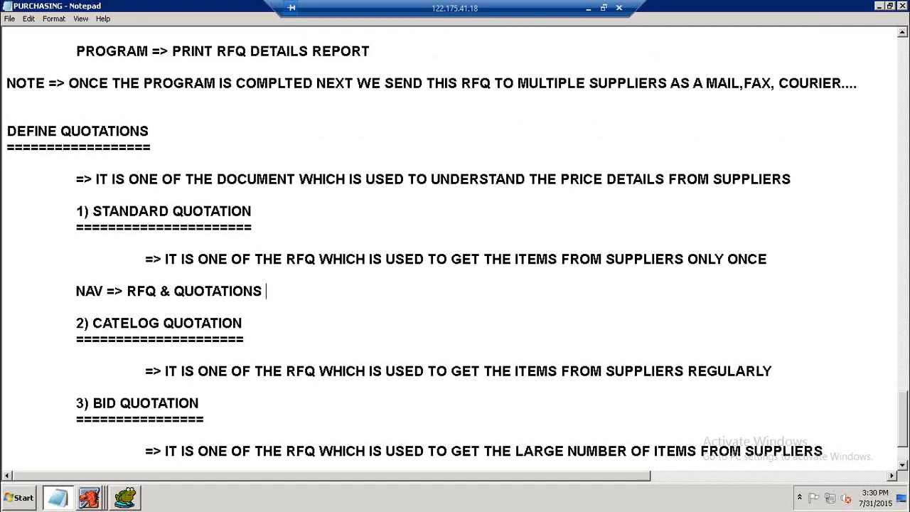
text(=)
key(BackSpace)
text(> QU)
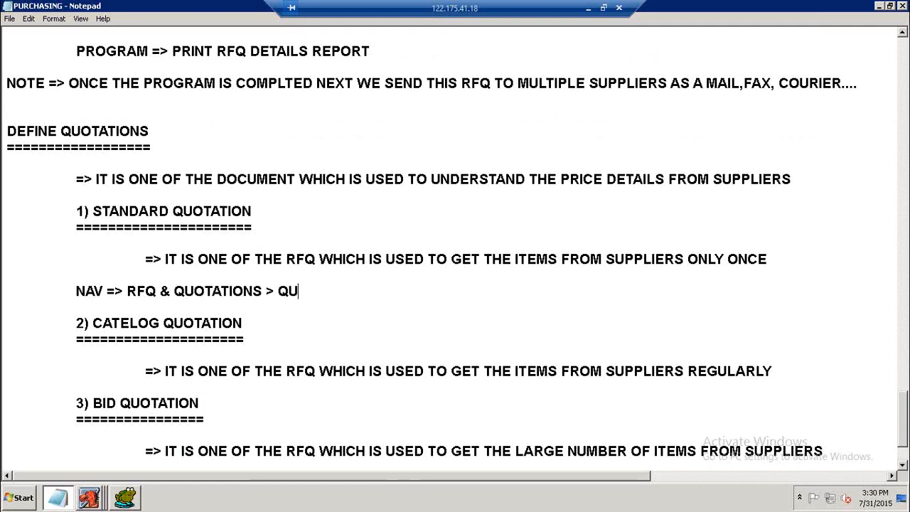
text(OTATIONS)
key(Return)
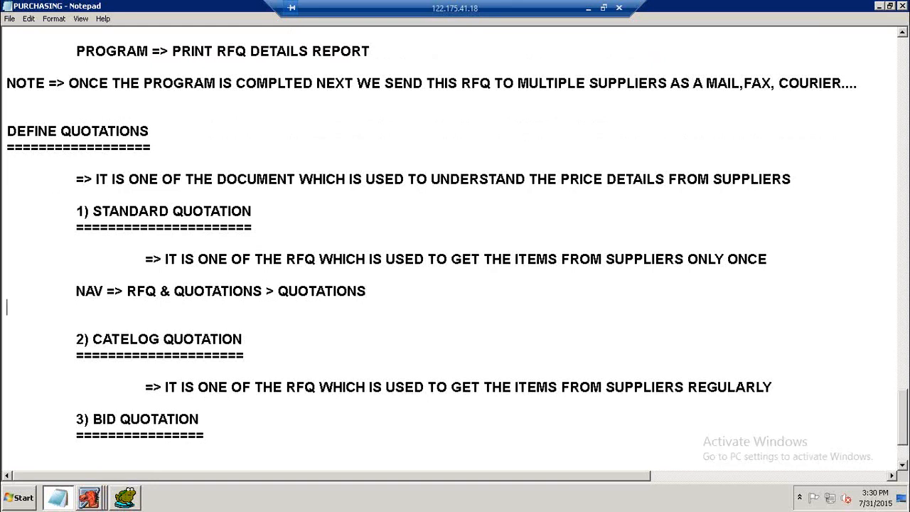
key(Return)
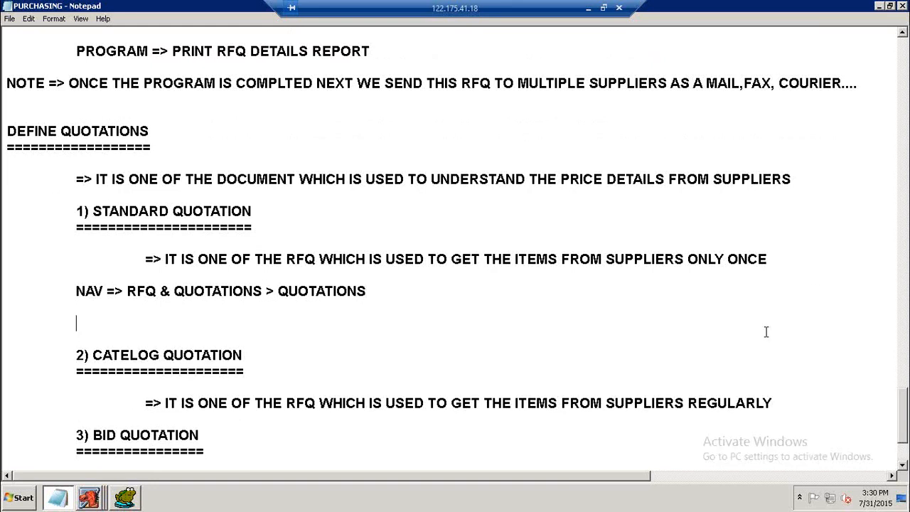
Switch to Oracle Applications and query the existing RFQs in the RFQs form.
click(102, 498)
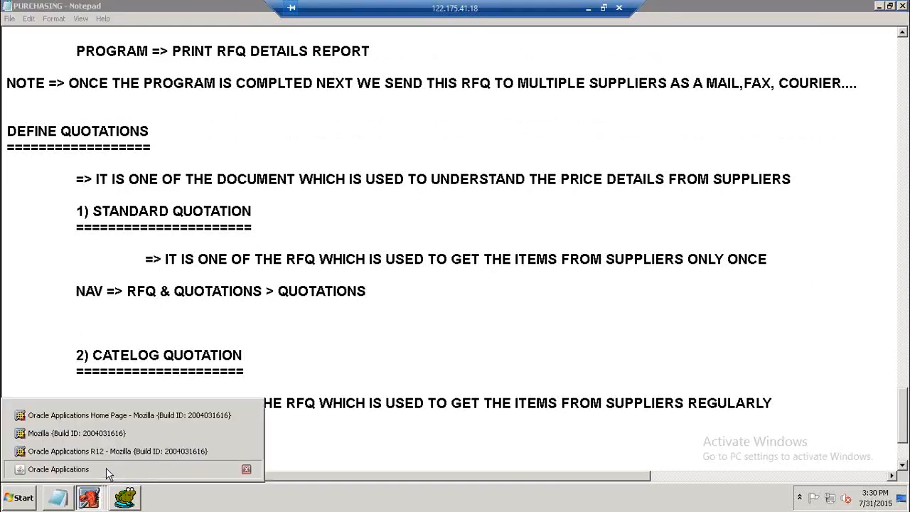
click(106, 469)
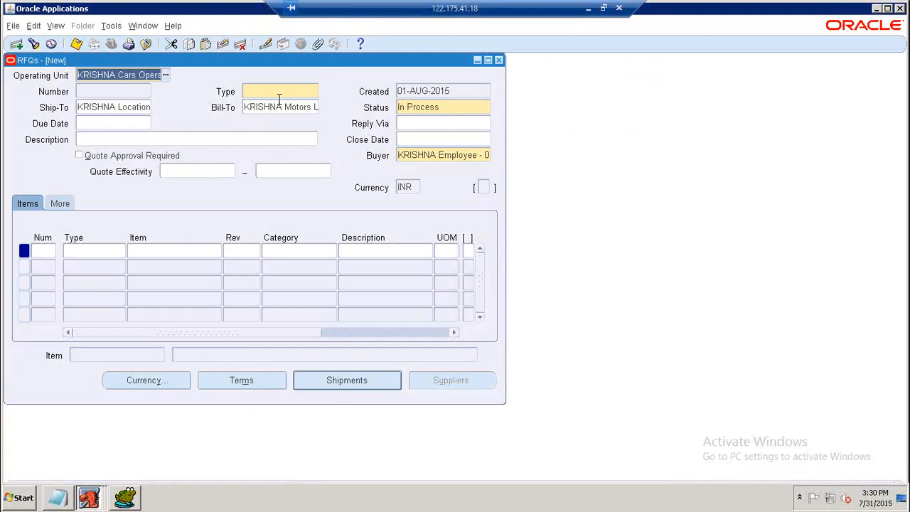
key(F11)
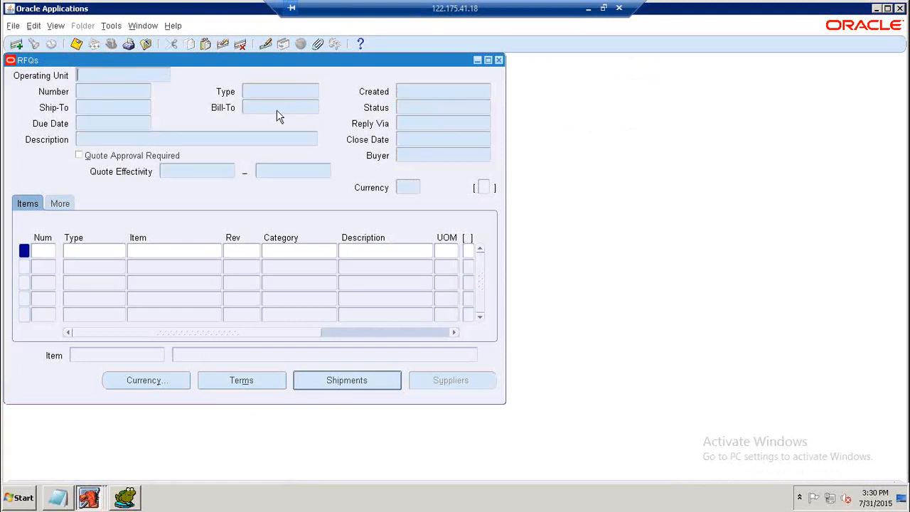
click(98, 92)
key(ctrl+F11)
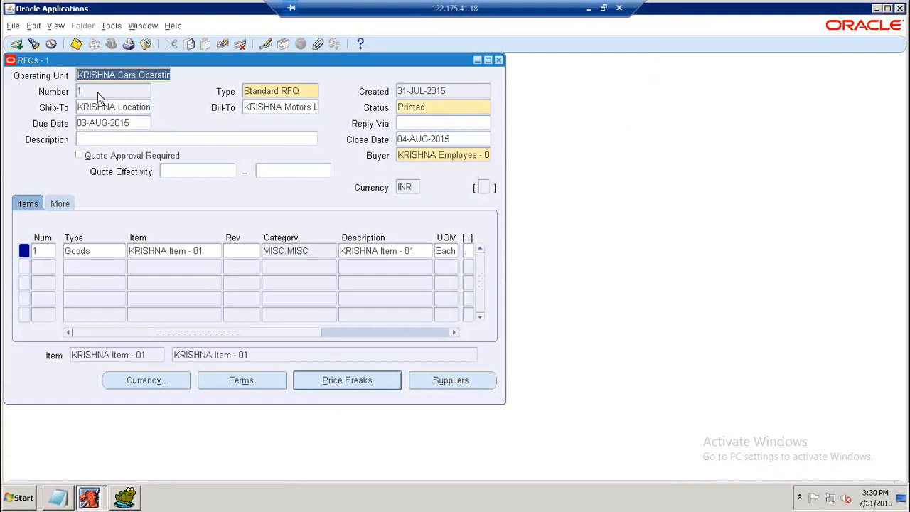
Open Copy Document for the RFQ and set the action to Entire RFQ.
click(433, 107)
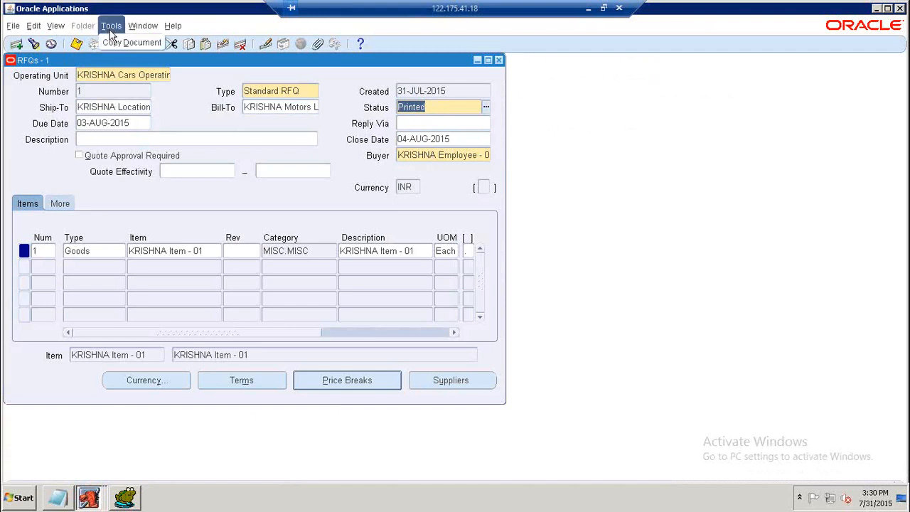
click(112, 43)
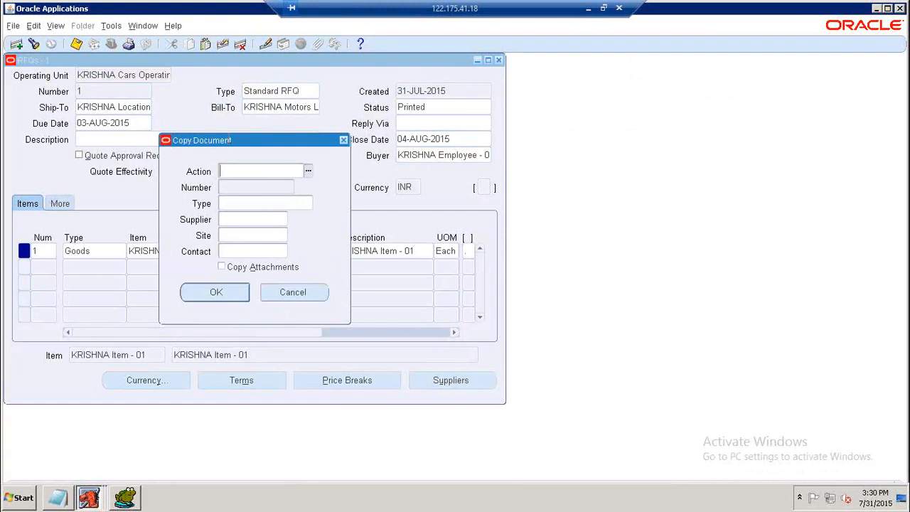
click(309, 173)
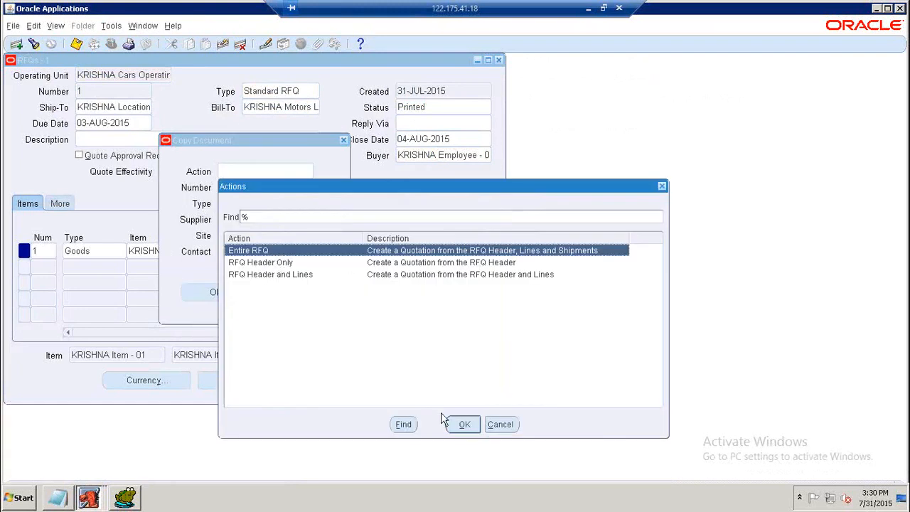
click(464, 425)
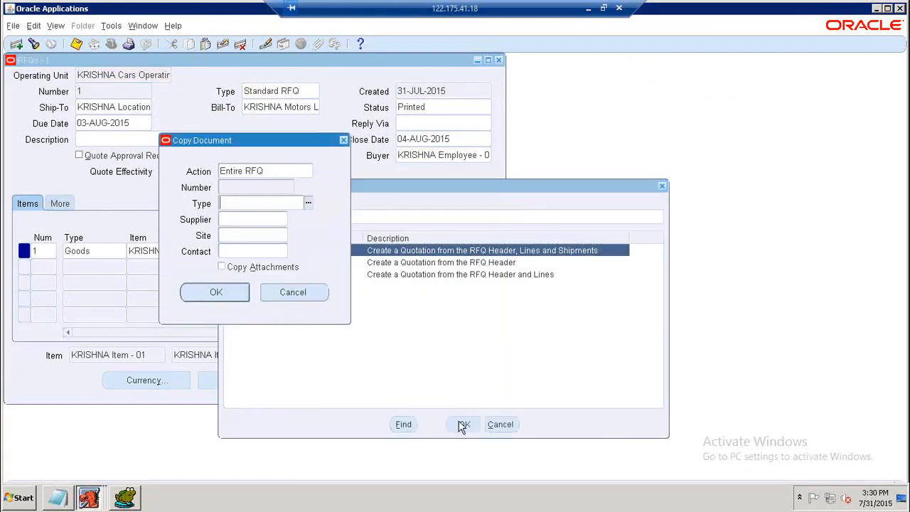
Set the copy's document type to Standard Quotation.
click(307, 207)
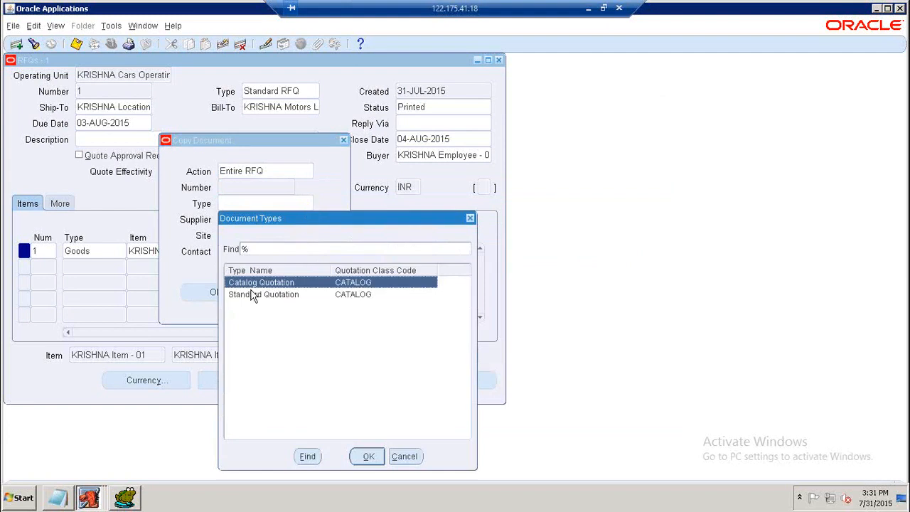
click(253, 293)
click(368, 457)
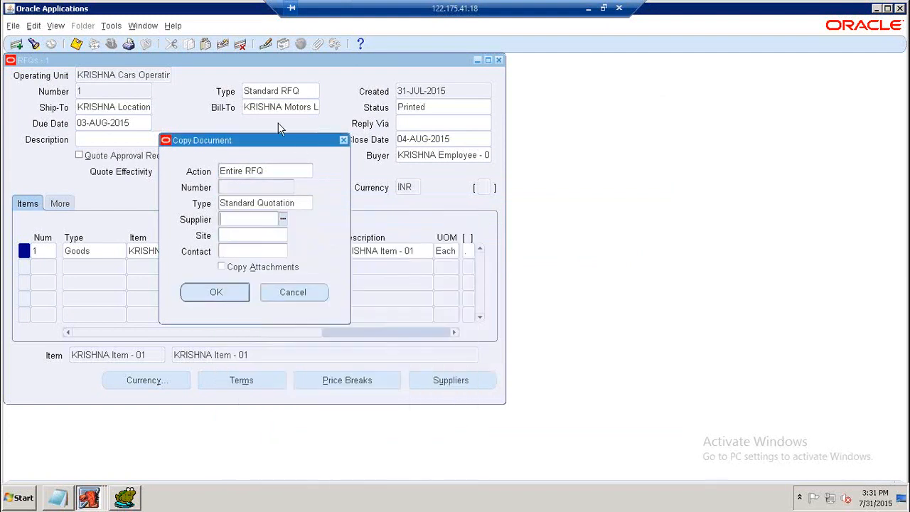
Choose supplier KRISHNA Supplier - 01 at site KS1_HYD, confirm the copy to create the quotation, and acknowledge the note.
click(282, 219)
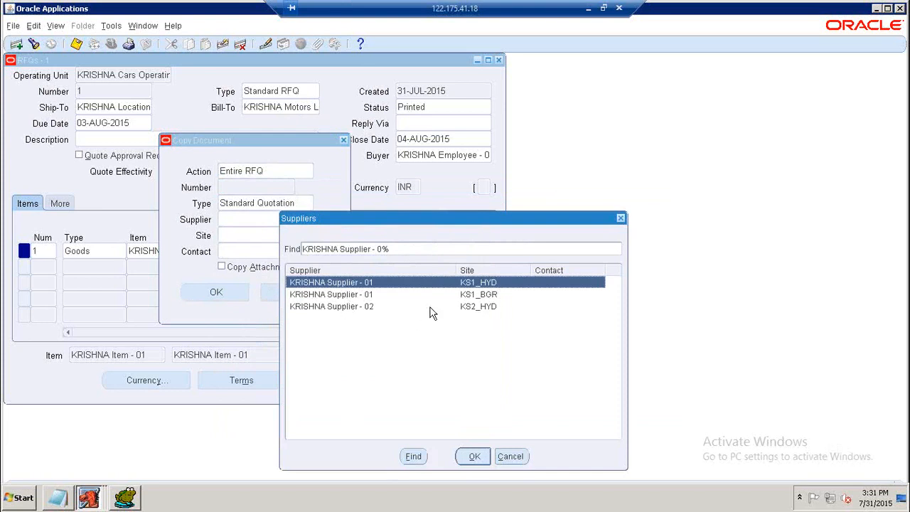
click(475, 459)
click(355, 293)
click(356, 304)
click(352, 283)
click(351, 292)
click(350, 285)
click(351, 294)
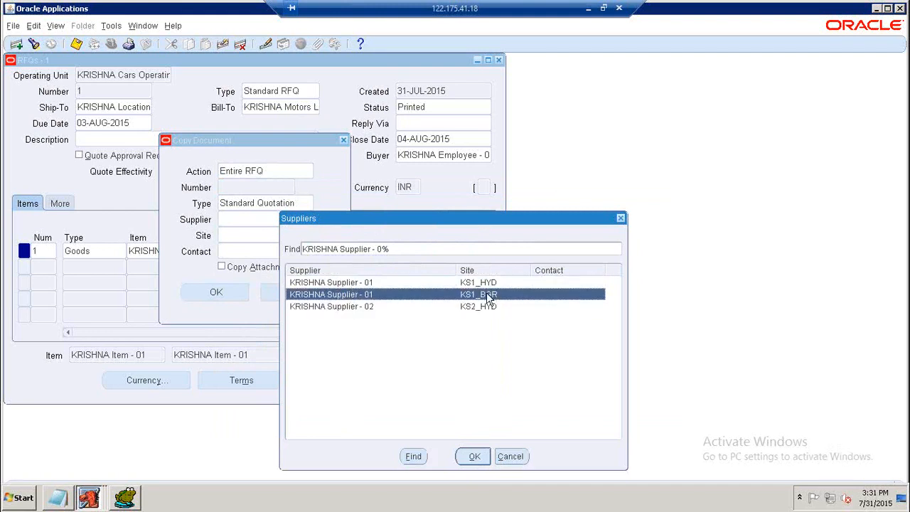
click(366, 284)
click(475, 455)
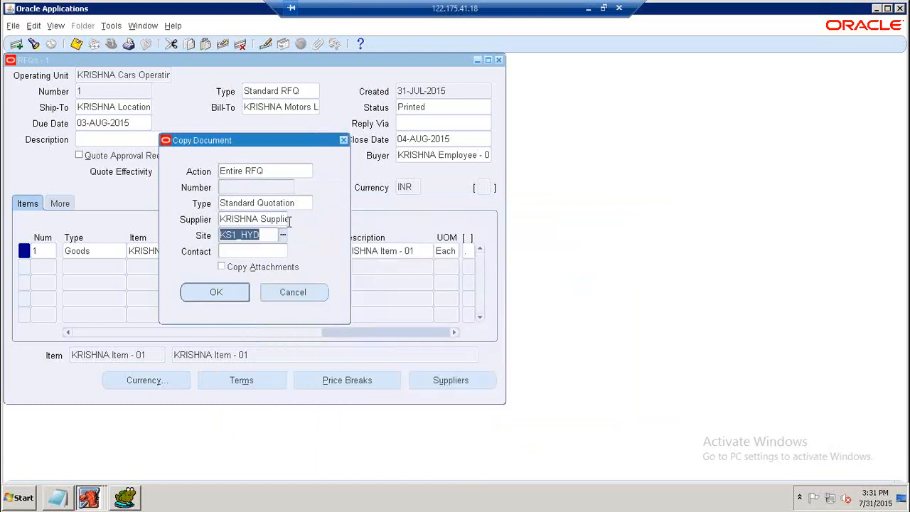
click(230, 293)
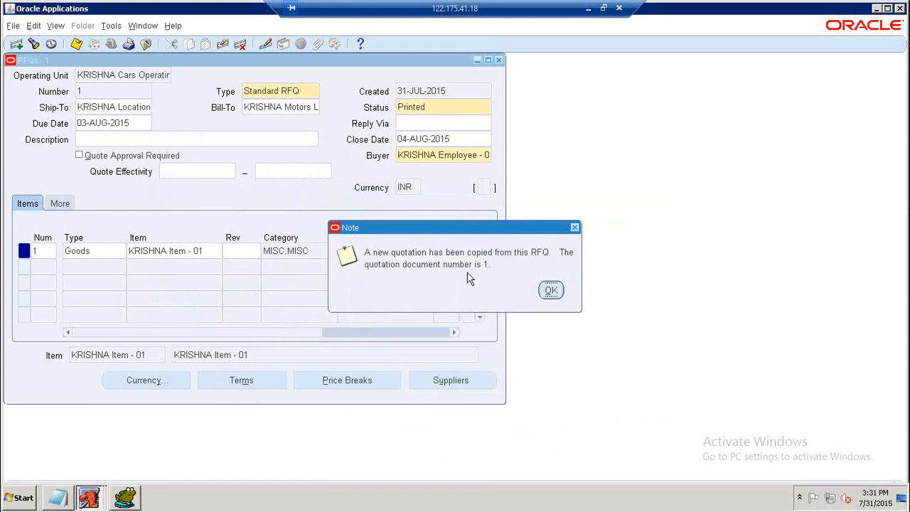
click(552, 292)
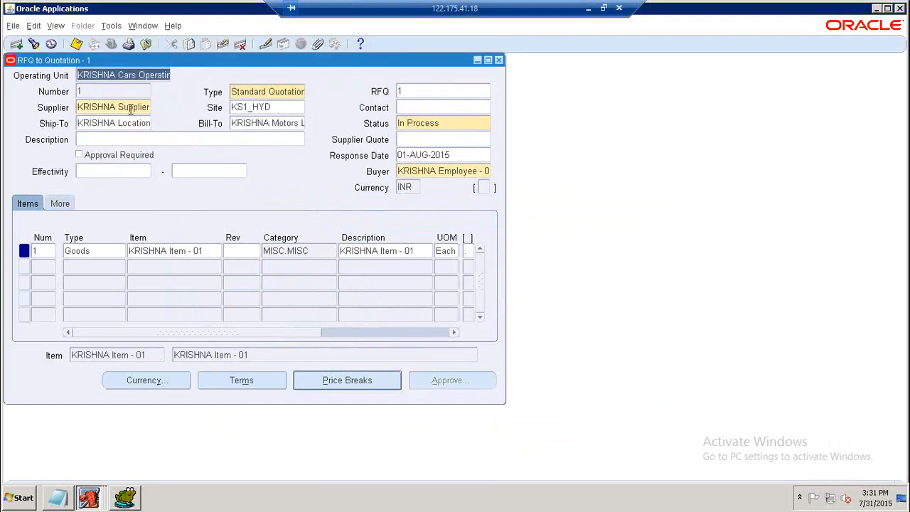
Set the quotation's status to Active.
click(409, 125)
double_click(410, 126)
text(A)
key(Tab)
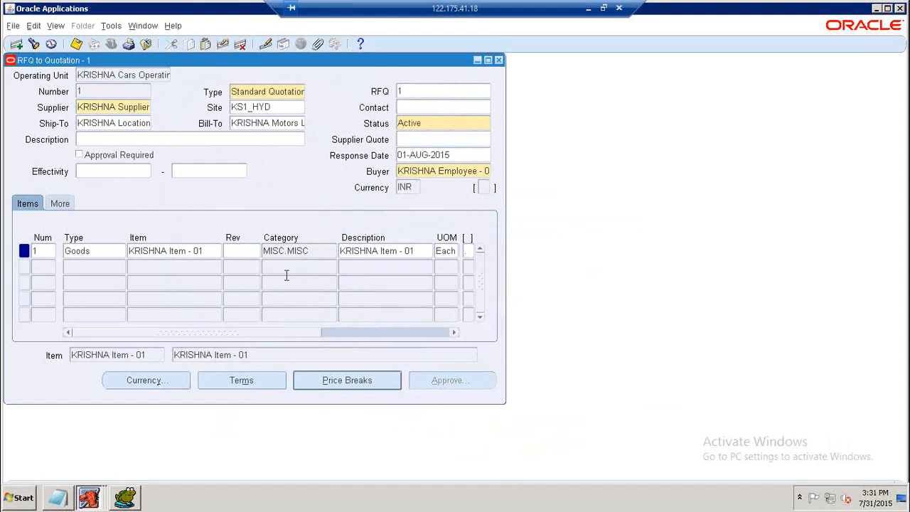
Set the quotation line's price for KRISHNA Item - 01 to 12.
drag(227, 333, 339, 340)
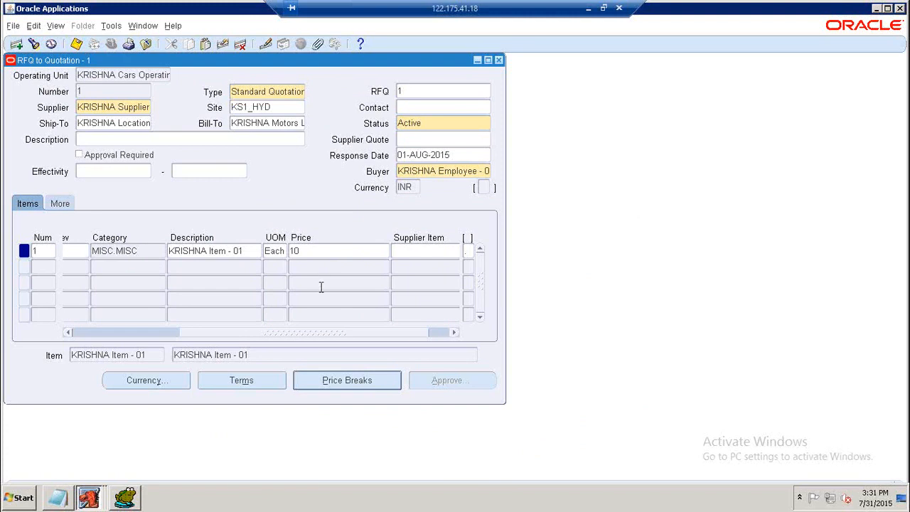
click(303, 250)
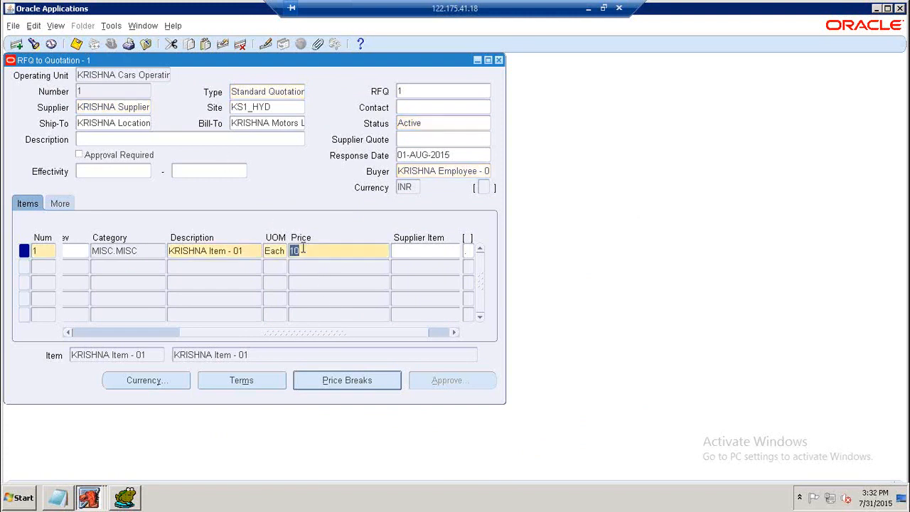
text(12)
click(288, 337)
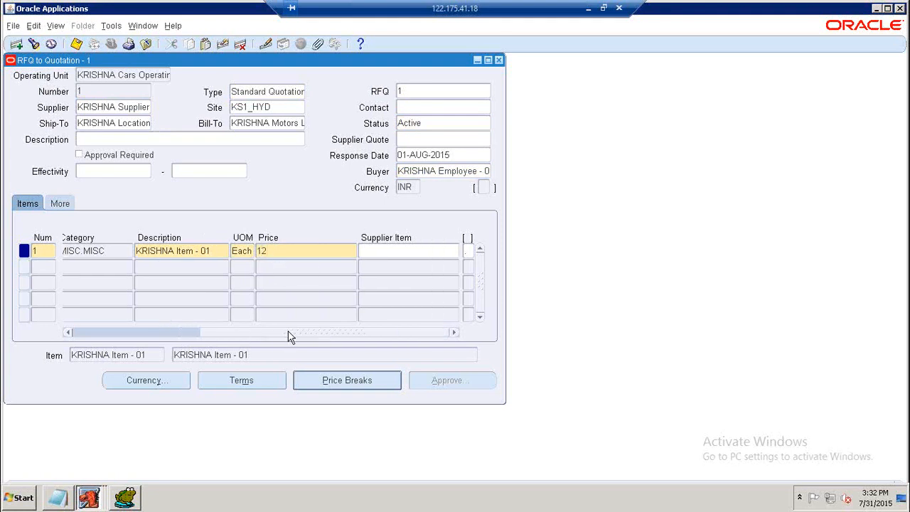
Open the item's price breaks and clear the discount on the first price break.
click(325, 379)
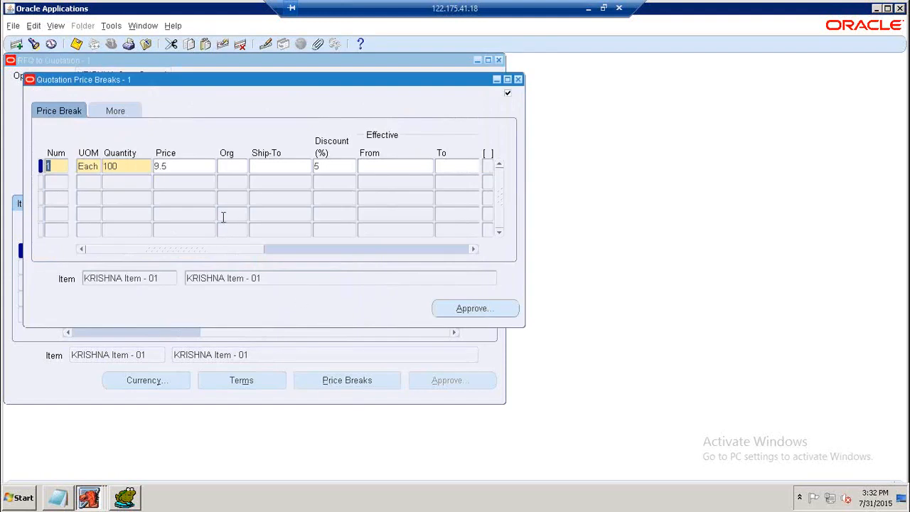
click(210, 172)
click(337, 172)
key(BackSpace)
click(202, 168)
drag(203, 80, 438, 121)
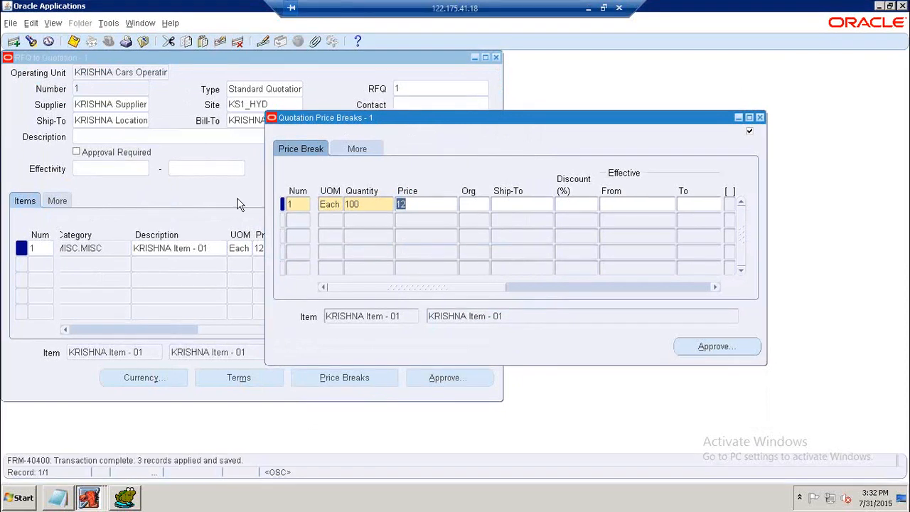
drag(405, 124, 261, 85)
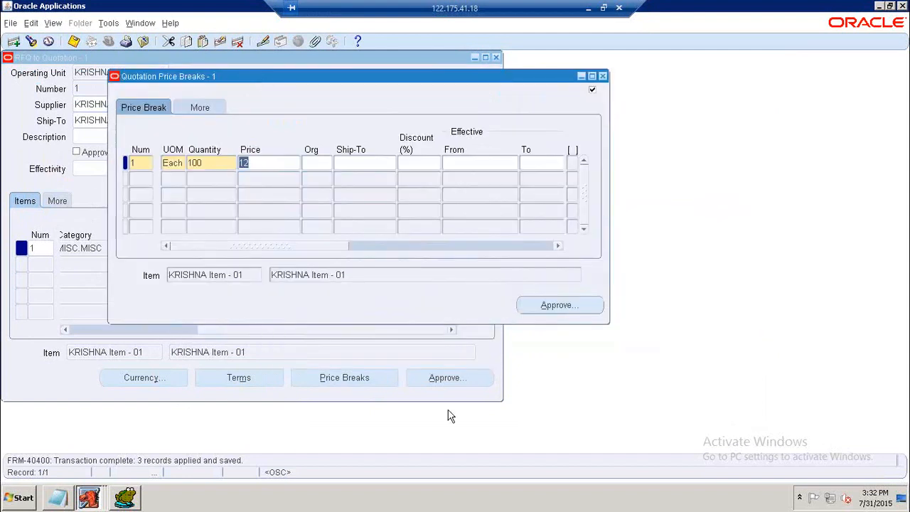
Switch to Toad and query PO_HEADERS_ALL for SEGMENT1='1' and ORG_ID='7991' on a new line.
click(127, 498)
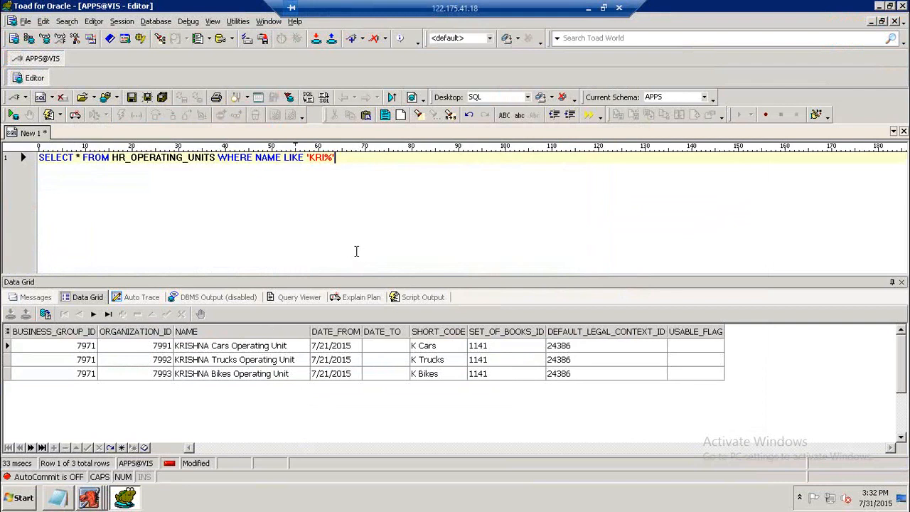
key(Return)
key(Return)
text(SELE)
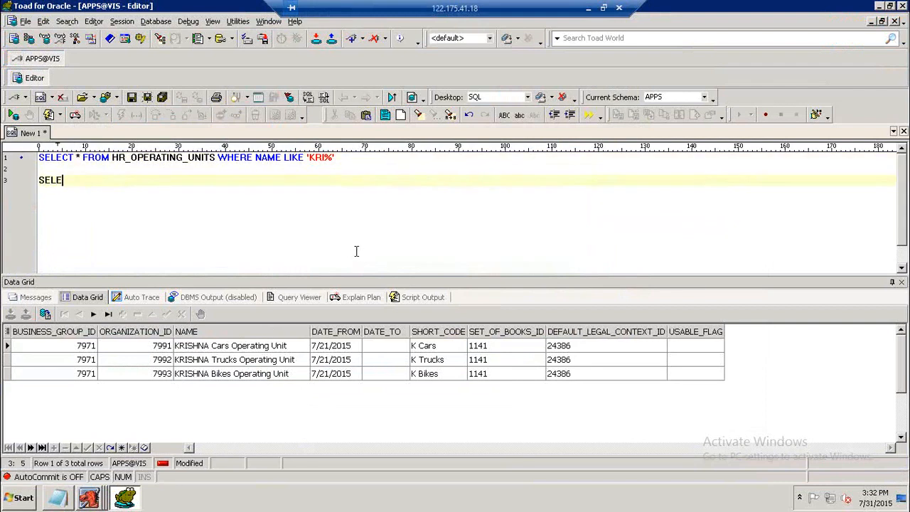
key(BackSpace)
text(ECT * FROM PO)
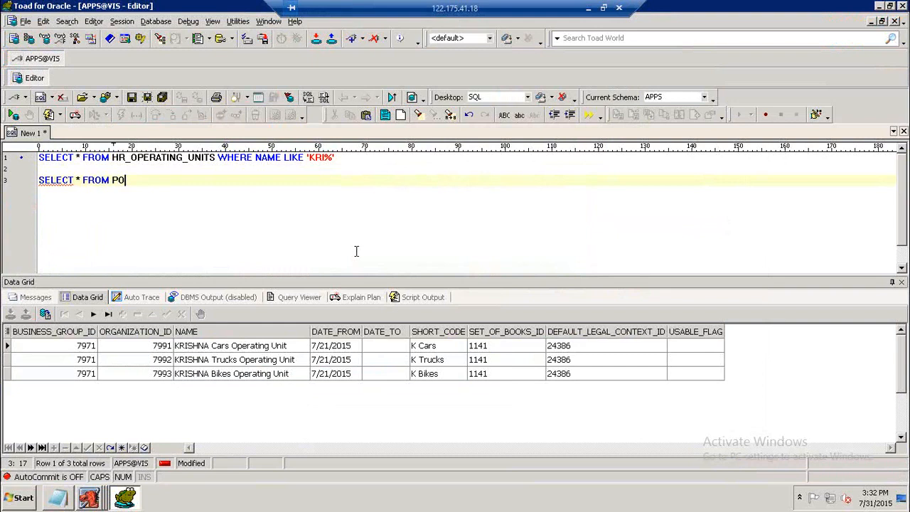
text(_HEADERS_ALL WHERE )
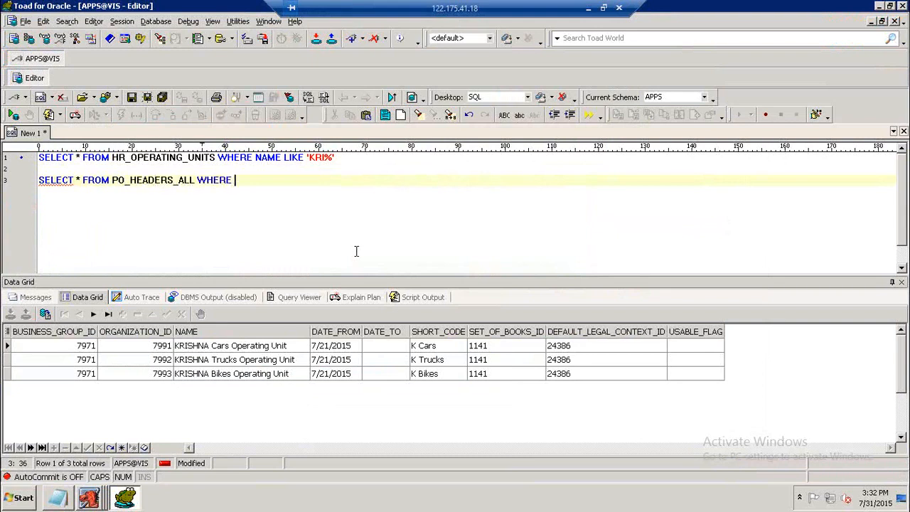
text(SEGMENT1='1' AND ORG)
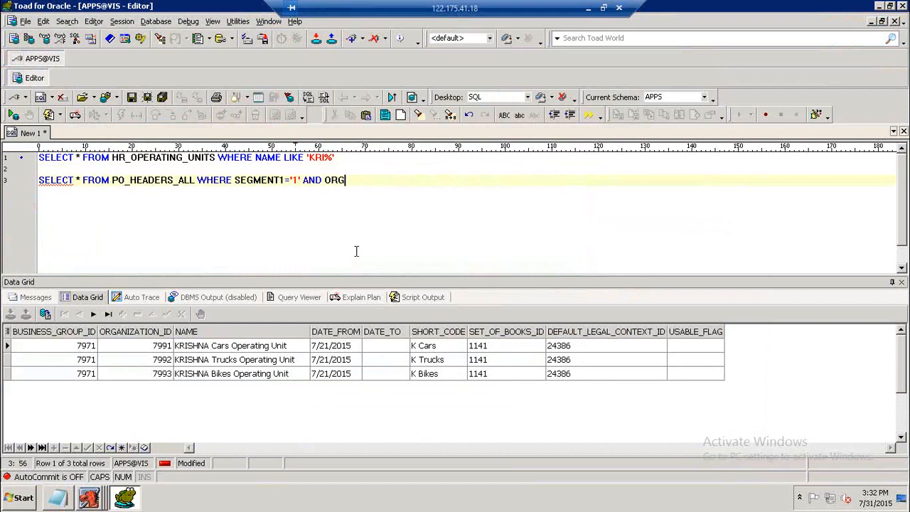
text(_ID='7991')
key(F9)
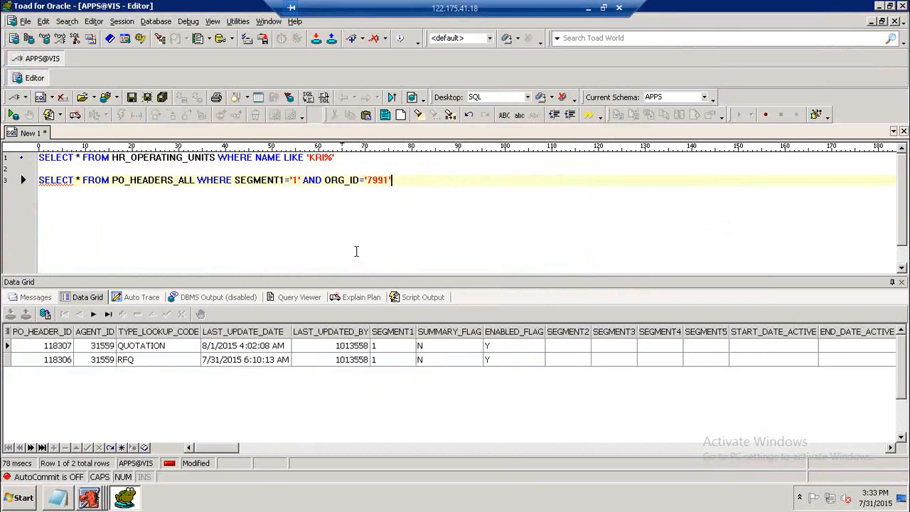
Add the condition TYPE_LOOKUP_CODE='QUOTATION' to the query and run it again.
text(AND T)
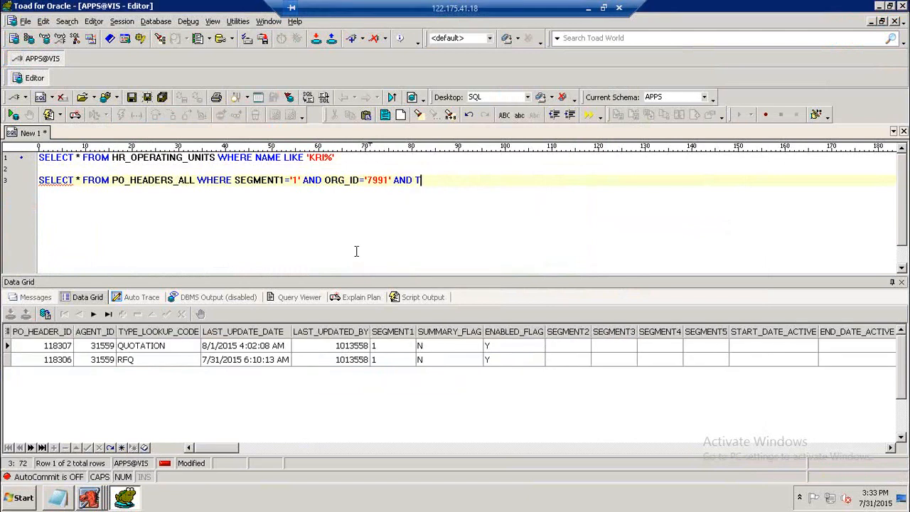
text(YPE_LOOKUP_CODE)
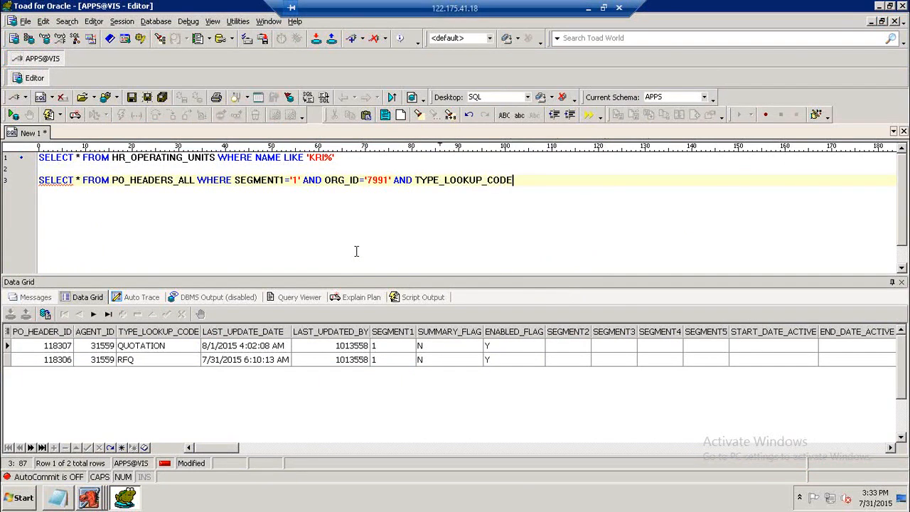
text(='QUOTATION')
key(F9)
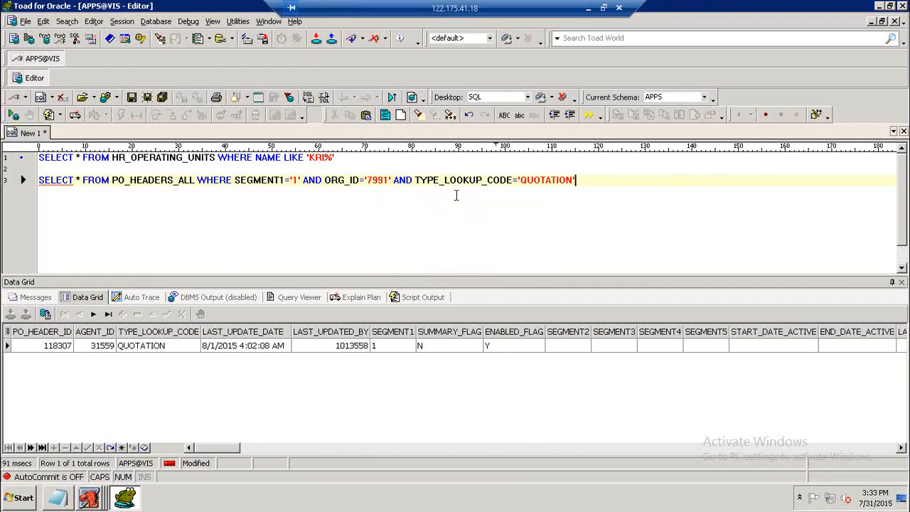
Start writing another SELECT * query on a new line below.
key(Return)
key(Return)
text(SELEC)
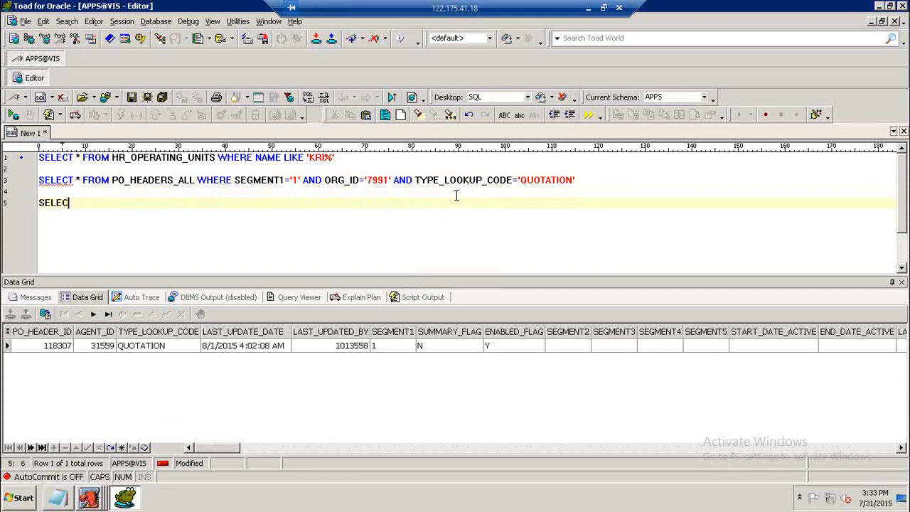
text(T * )
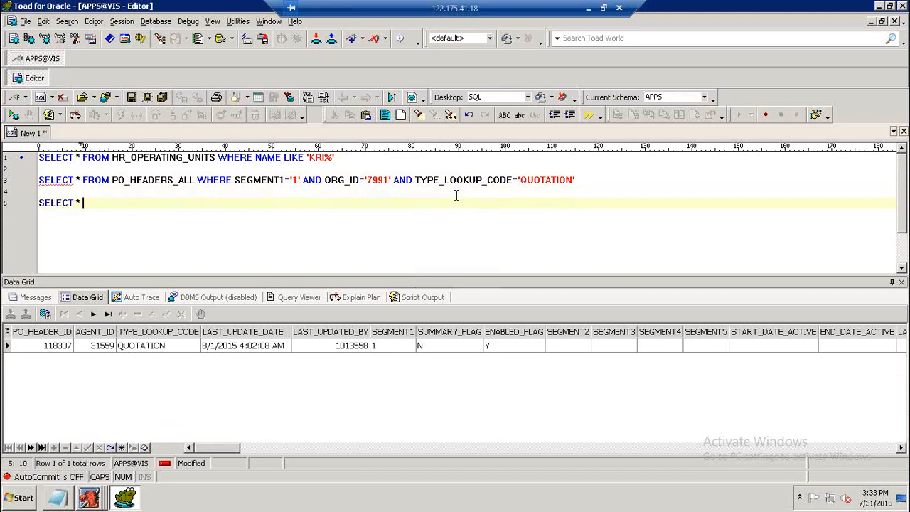
text(FOM)
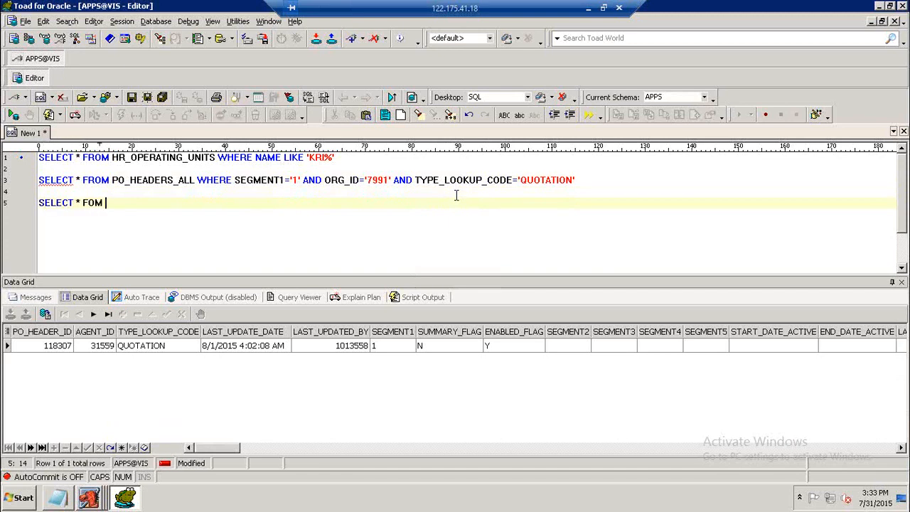
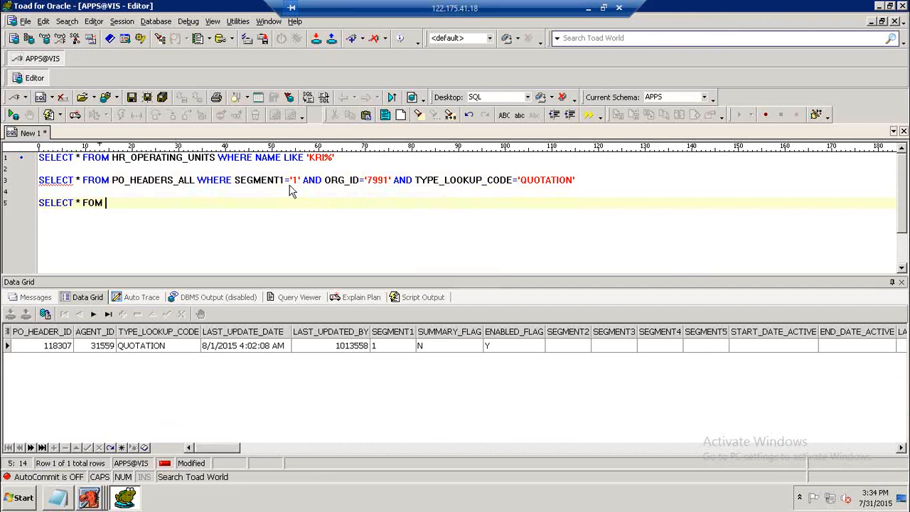
Complete a query on PO_LINES_ALL for PO_HEADER_ID='118307' and run it.
key(BackSpace)
key(BackSpace)
key(BackSpace)
text(ROM PO)
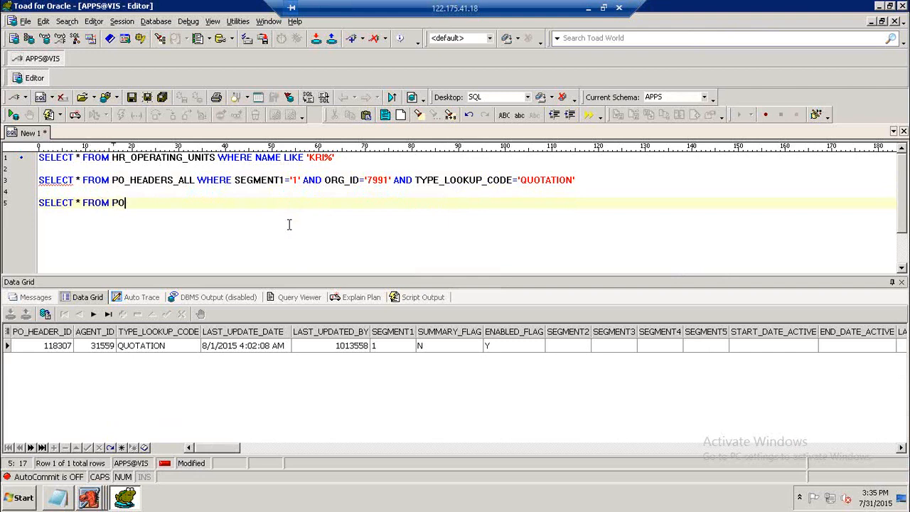
text(_LINES_ALL WHERE PO_HEADER_ID)
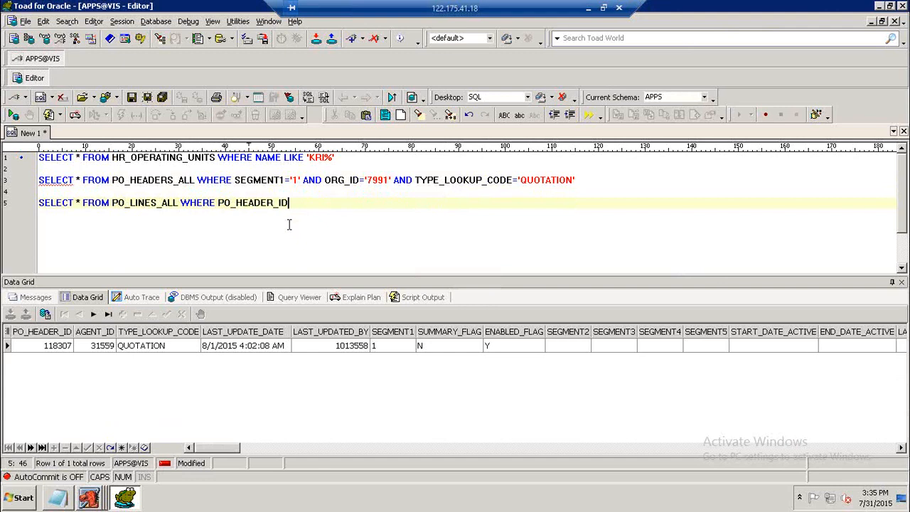
text(='118307')
key(F9)
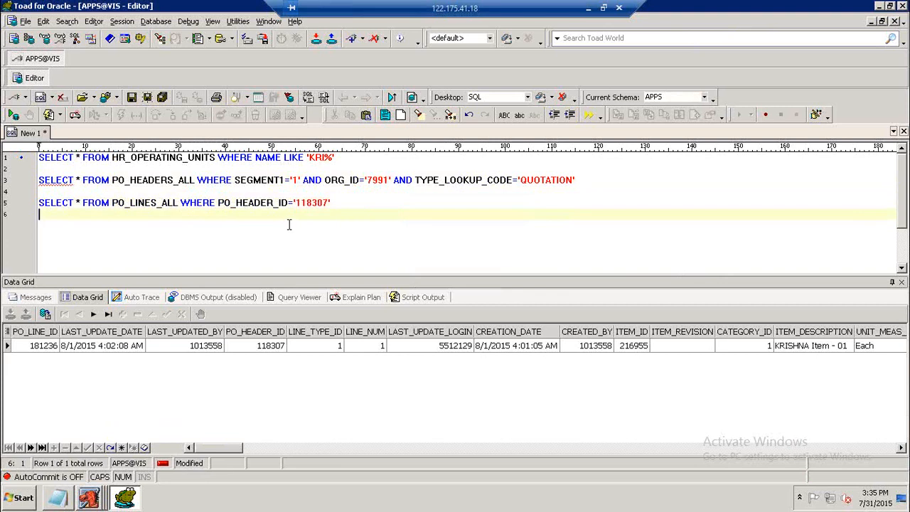
On a new line, query PO_LINE_LOCATIONS_ALL for PO_LINE_ID='181236' and run it.
key(Return)
key(Return)
text(SELE)
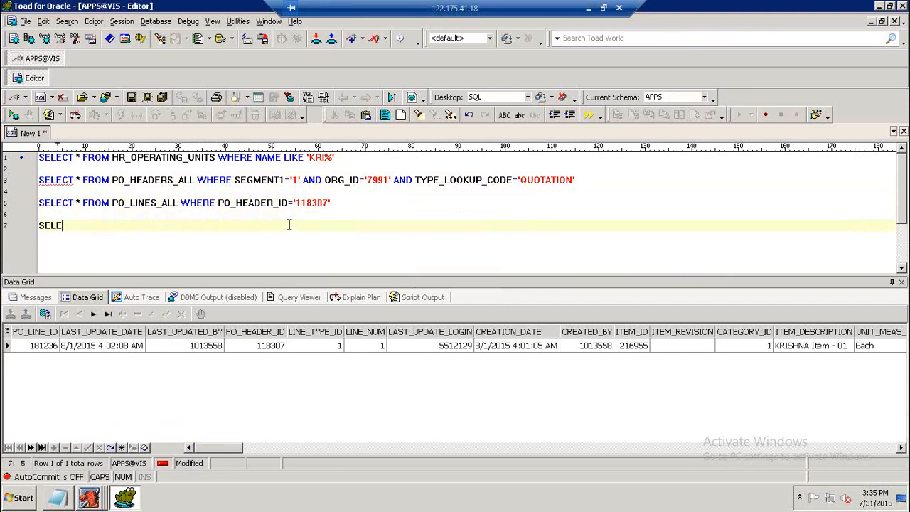
text(CT * FROM P)
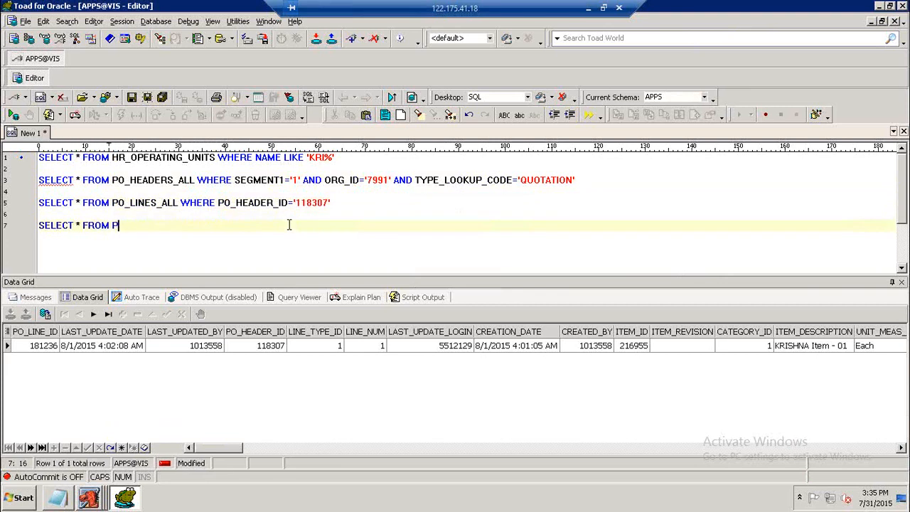
text(O_LINE_LOCATIONS_ALL WH)
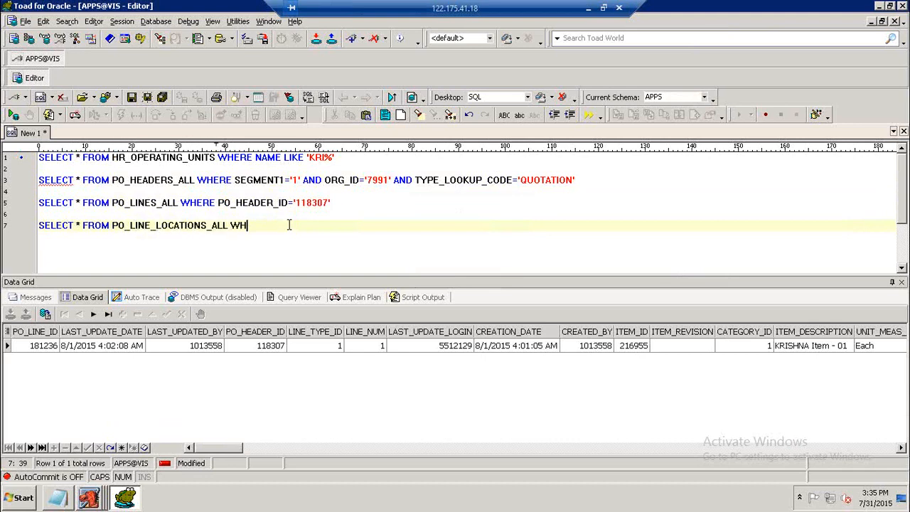
text(ERE PO_LINE_)
text(ID=)
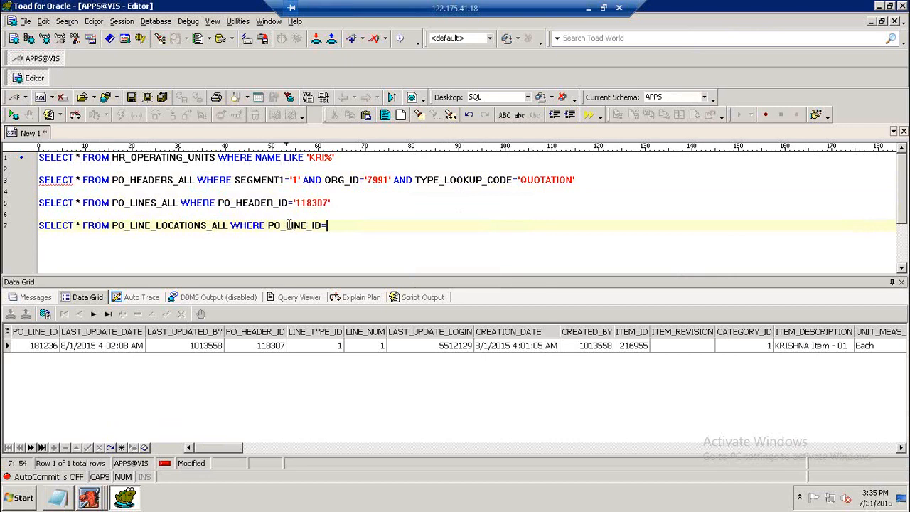
text('181236')
key(F9)
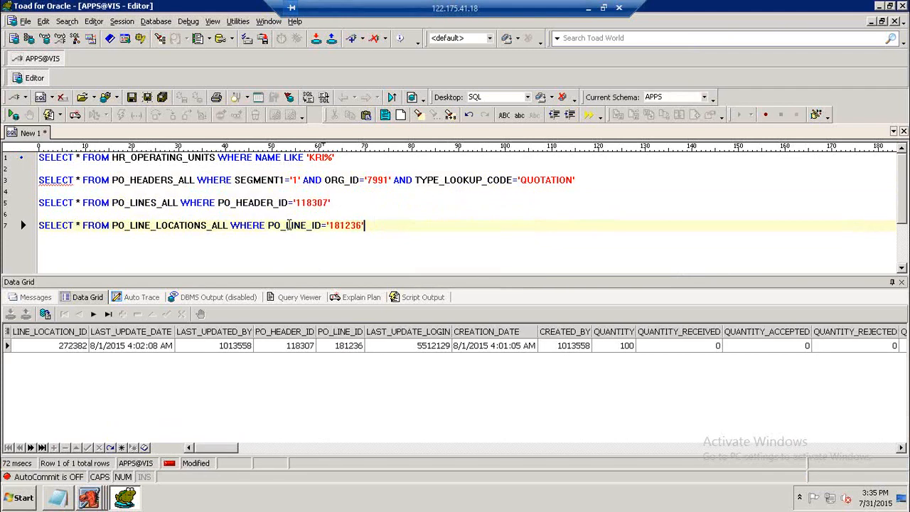
Re-run the PO_LINES_ALL query and examine the price columns in the result grids.
drag(224, 449, 287, 441)
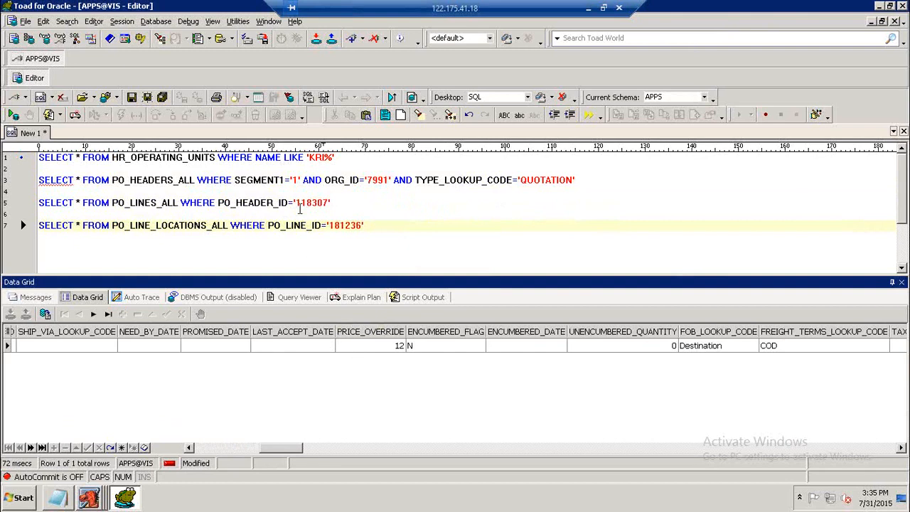
click(299, 205)
key(F9)
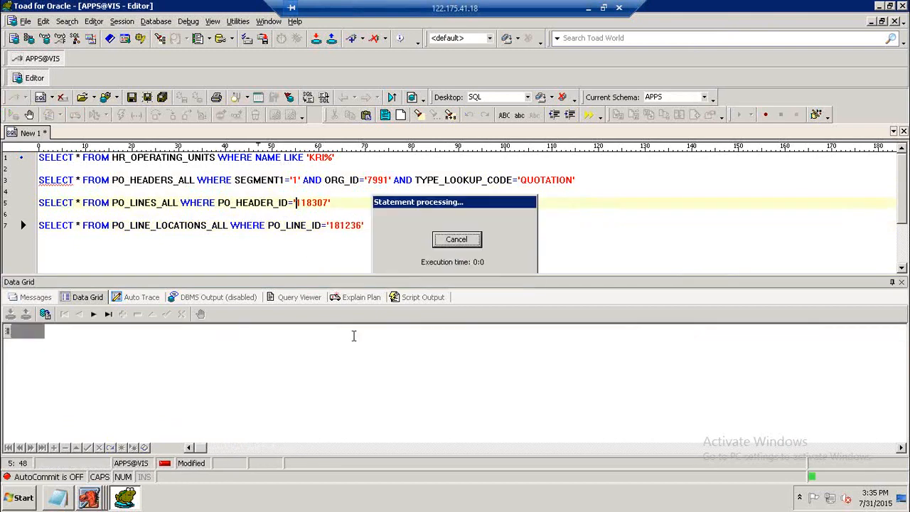
drag(238, 448, 291, 448)
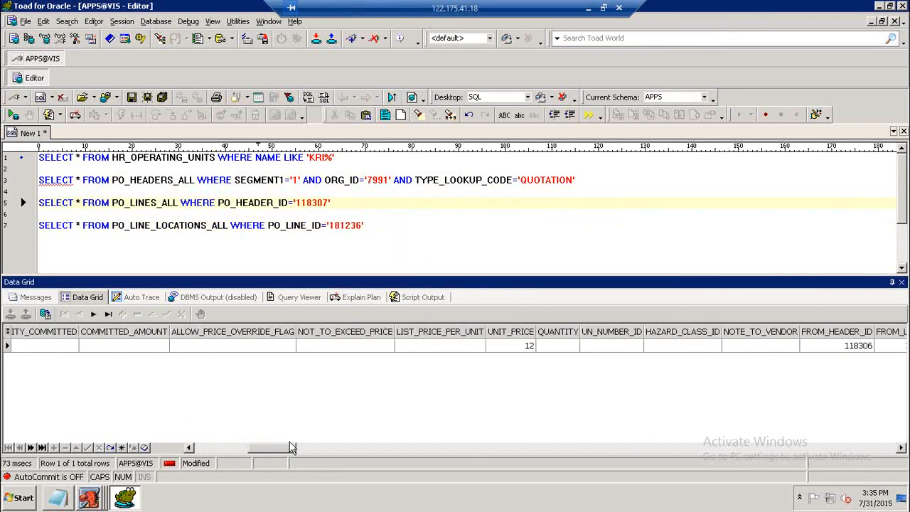
click(508, 347)
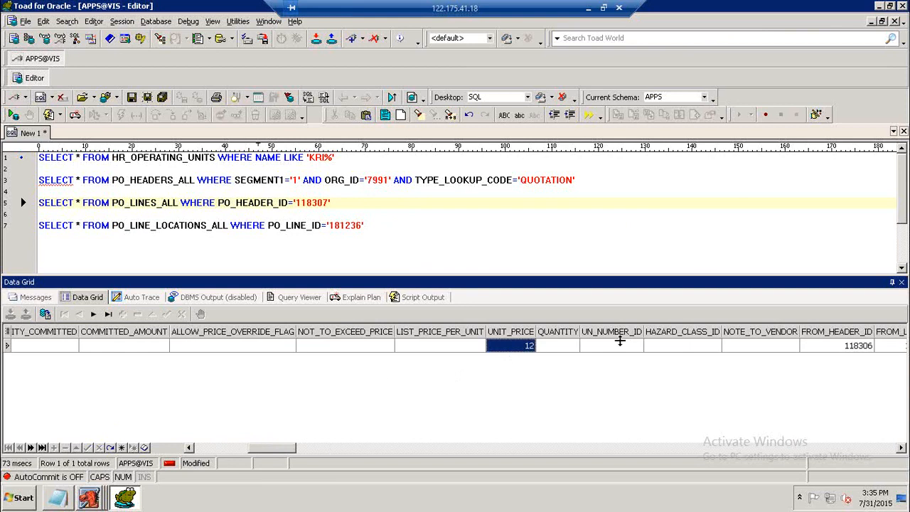
Switch to Oracle Applications and open the price break approval with approval type All Orders.
click(380, 225)
click(90, 499)
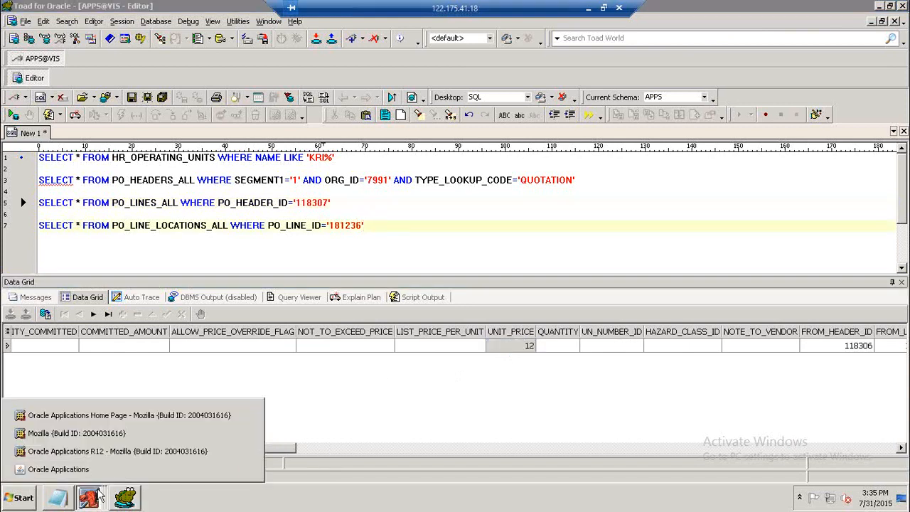
click(245, 466)
click(563, 309)
click(433, 172)
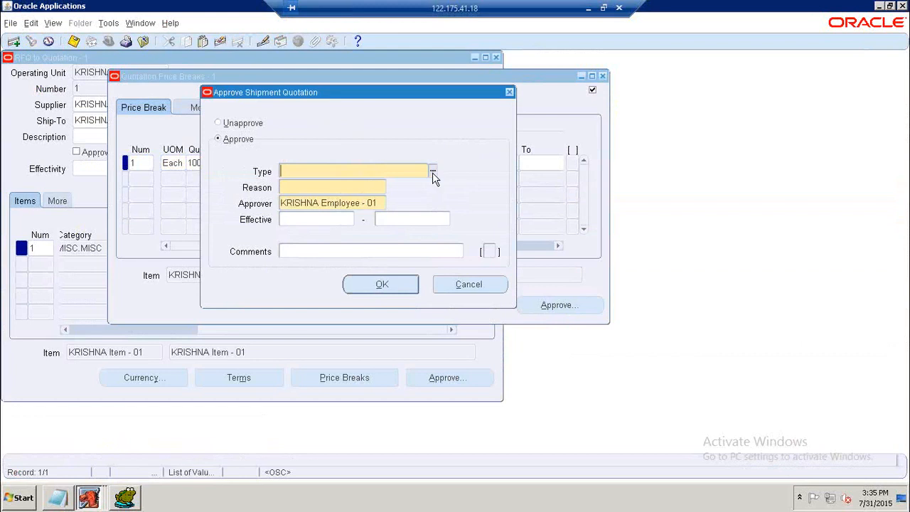
click(433, 173)
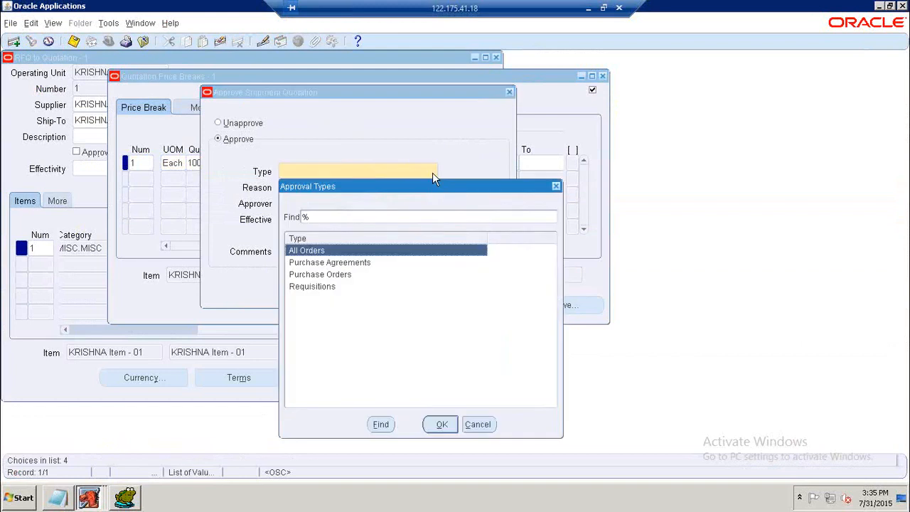
click(439, 425)
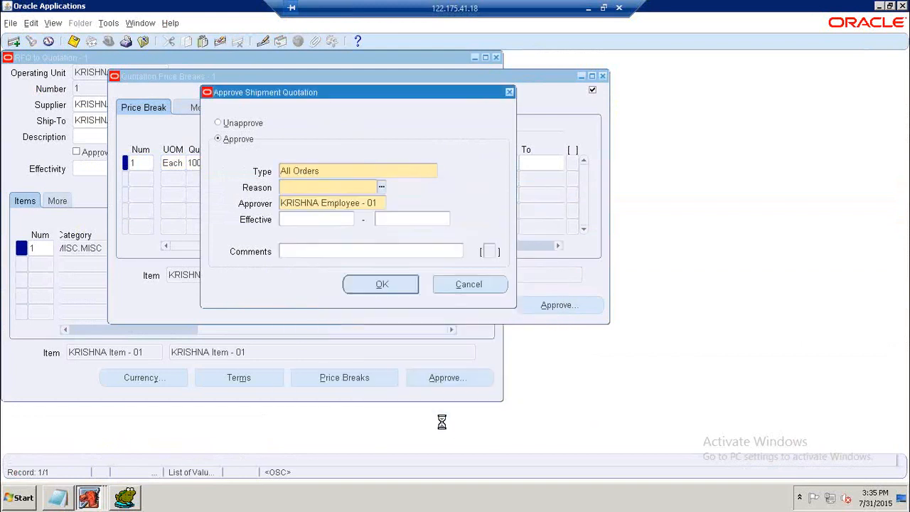
Set the approval reason to Quality and confirm the shipment quotation approval.
key(ctrl+l)
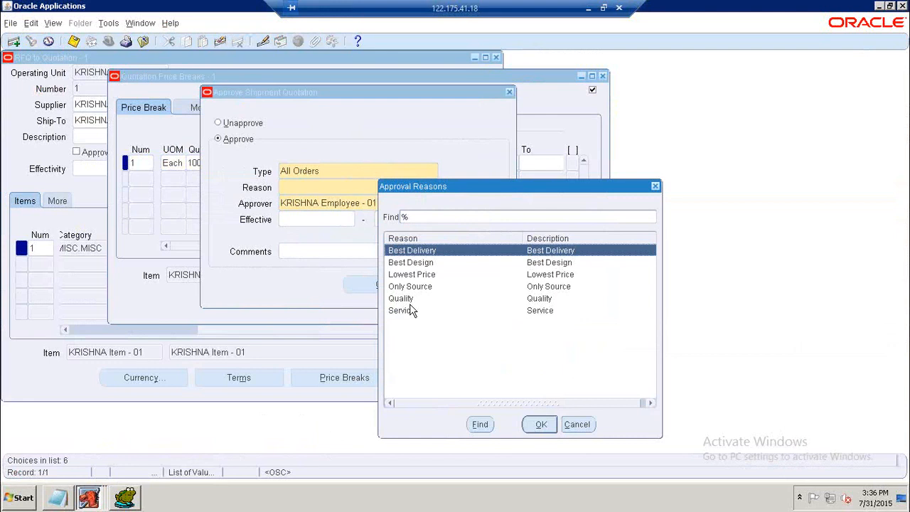
click(419, 265)
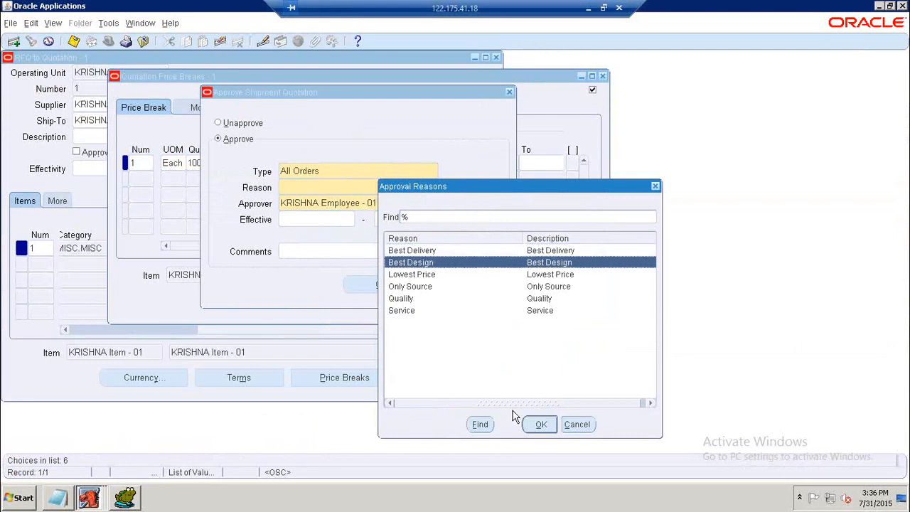
click(422, 300)
click(539, 425)
click(383, 285)
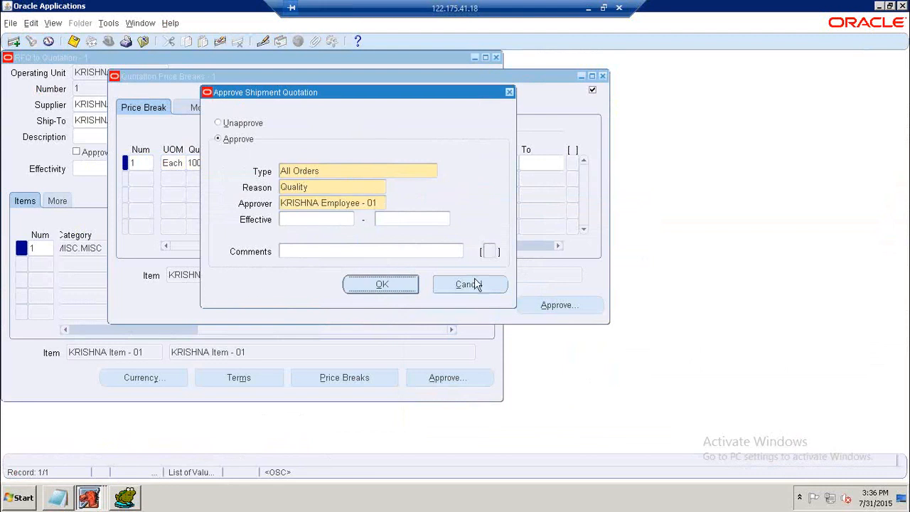
click(517, 279)
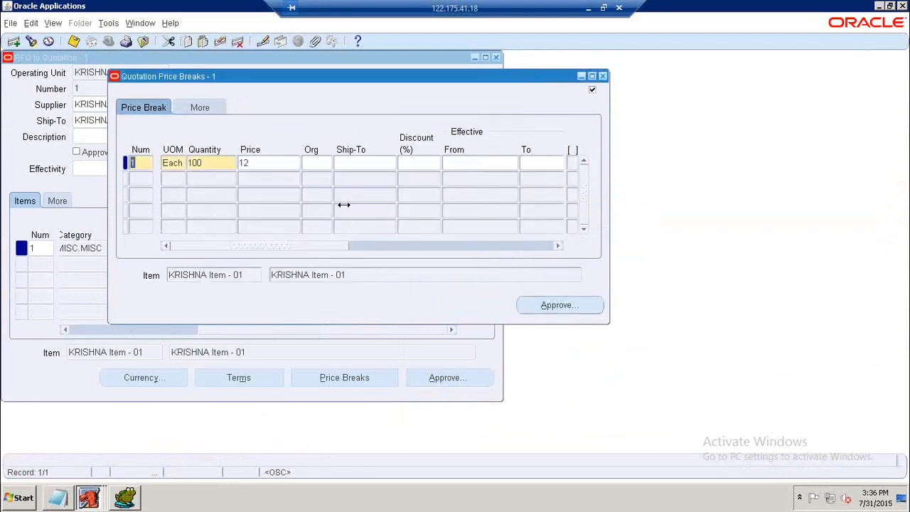
Save, then close the price breaks and RFQ to Quotation windows.
click(73, 41)
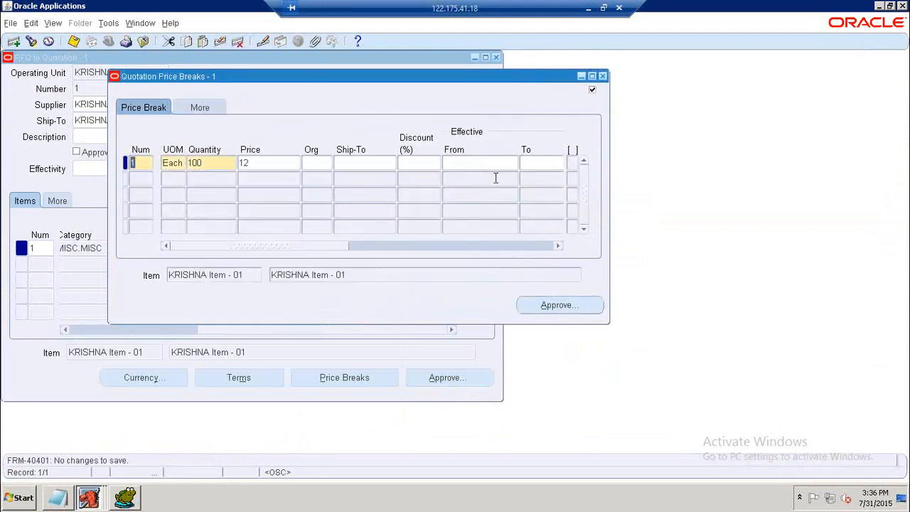
click(602, 77)
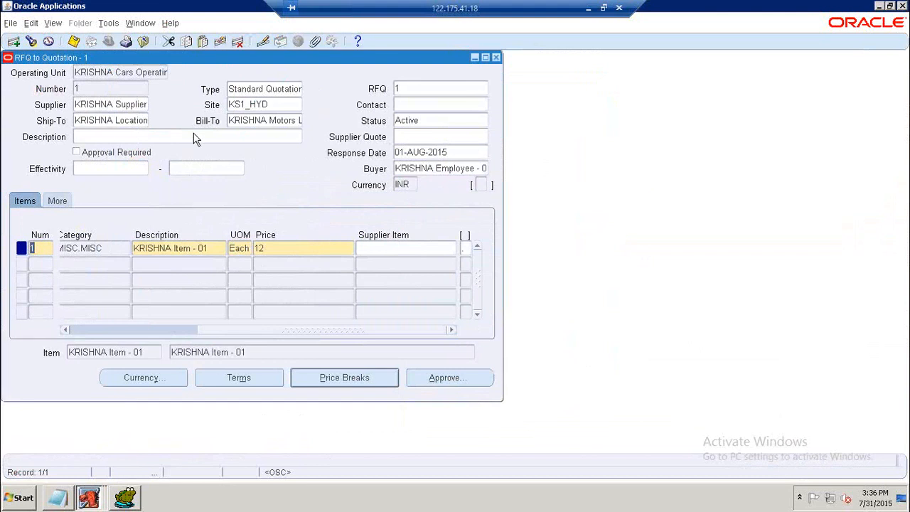
click(498, 59)
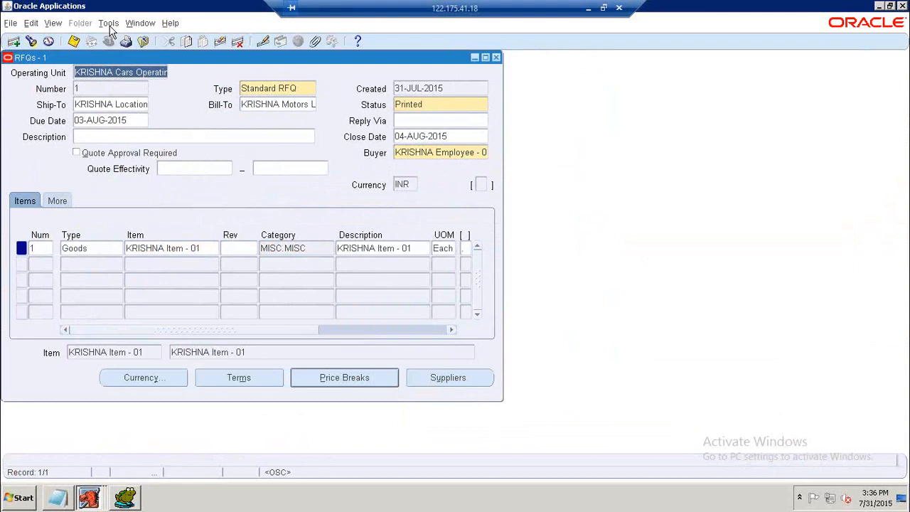
Start copying the RFQ with action Entire RFQ and document type Standard Quotation.
click(122, 41)
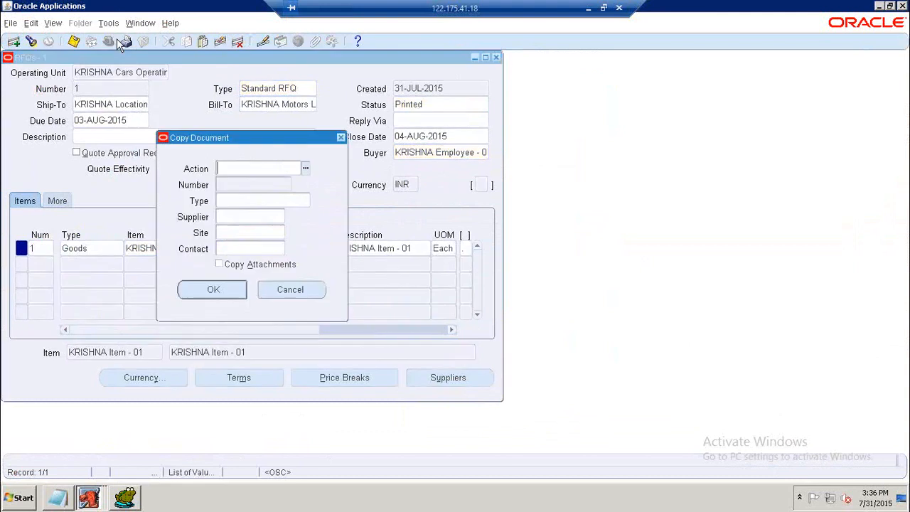
click(305, 168)
click(461, 422)
click(303, 201)
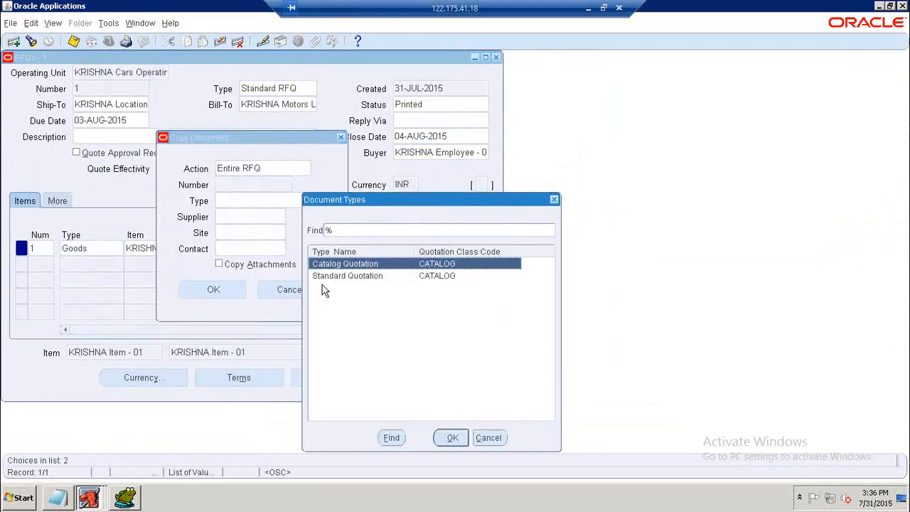
click(346, 277)
click(451, 439)
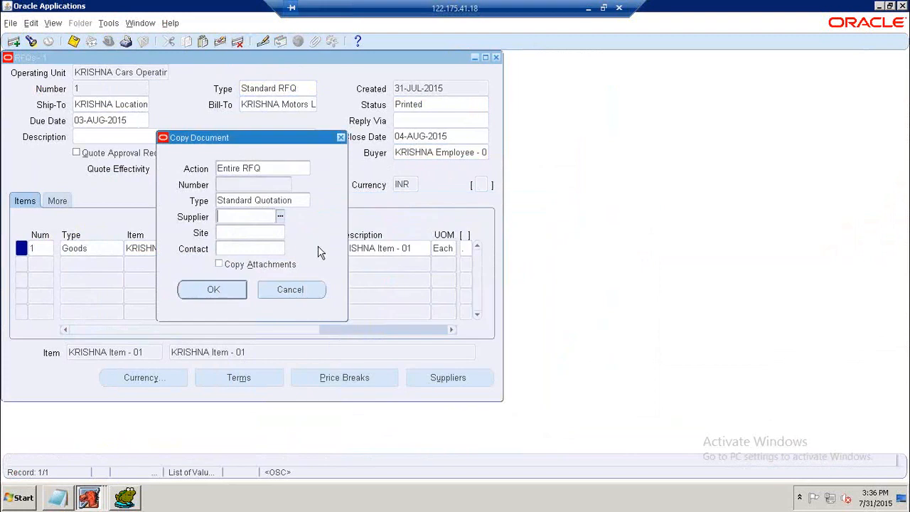
Choose supplier KRISHNA Supplier - 01 at site KS1_BGR and copy the RFQ into a new quotation.
click(281, 216)
click(86, 134)
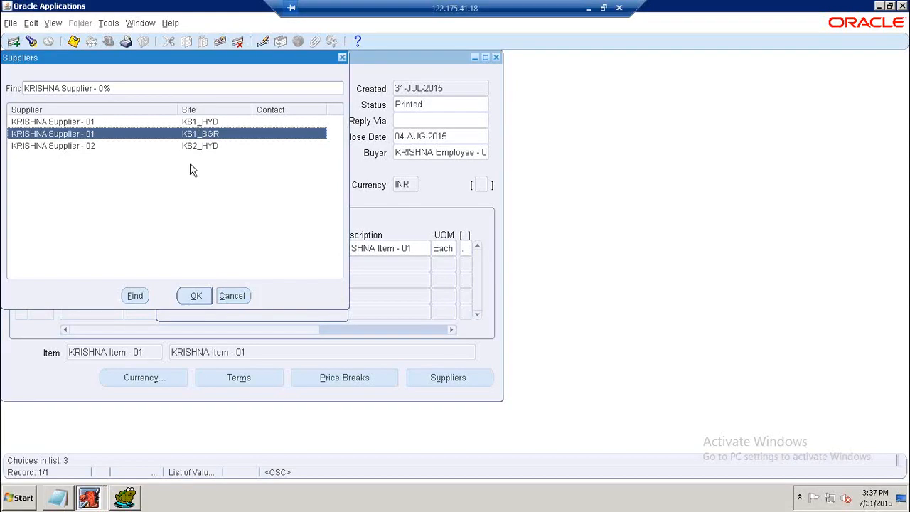
click(195, 297)
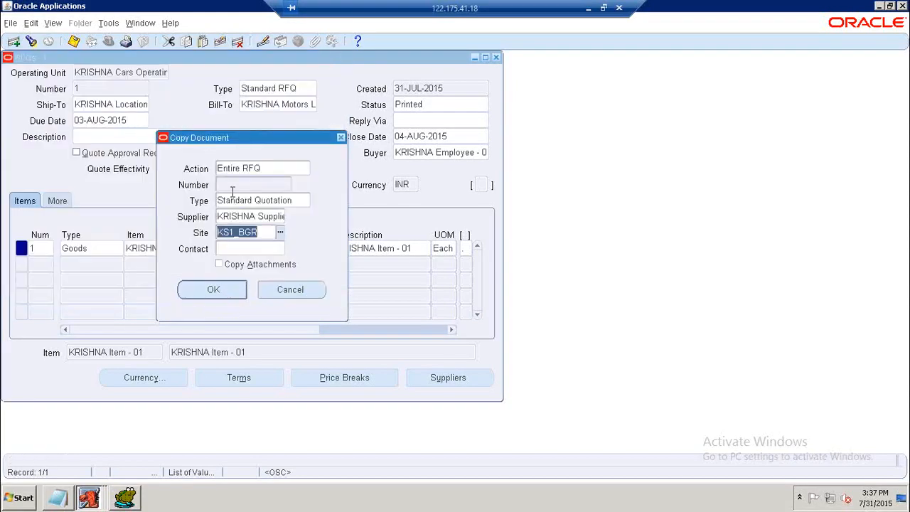
click(227, 292)
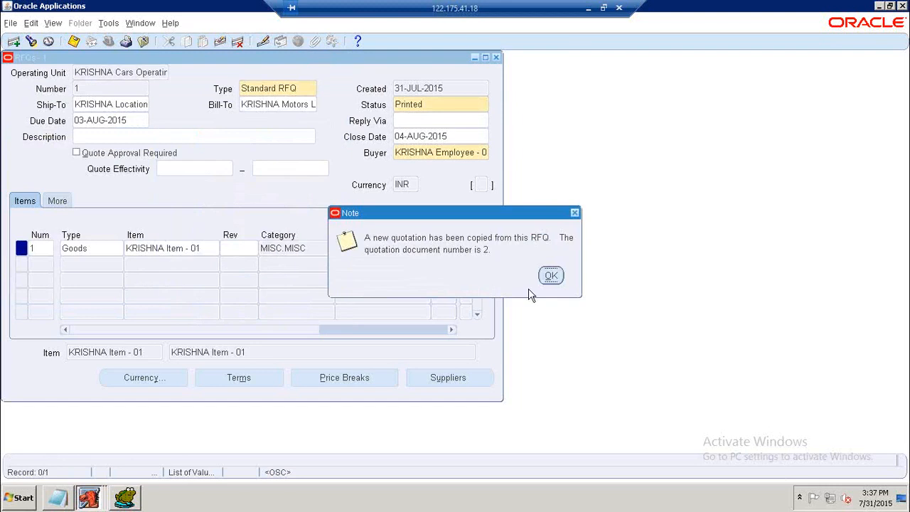
click(549, 280)
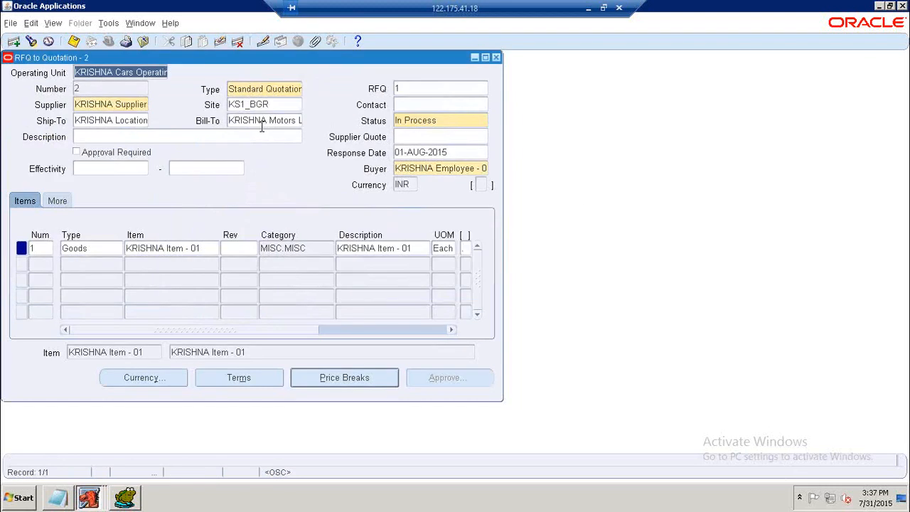
Set the new quotation's status to Active.
click(419, 123)
text(A)
key(Tab)
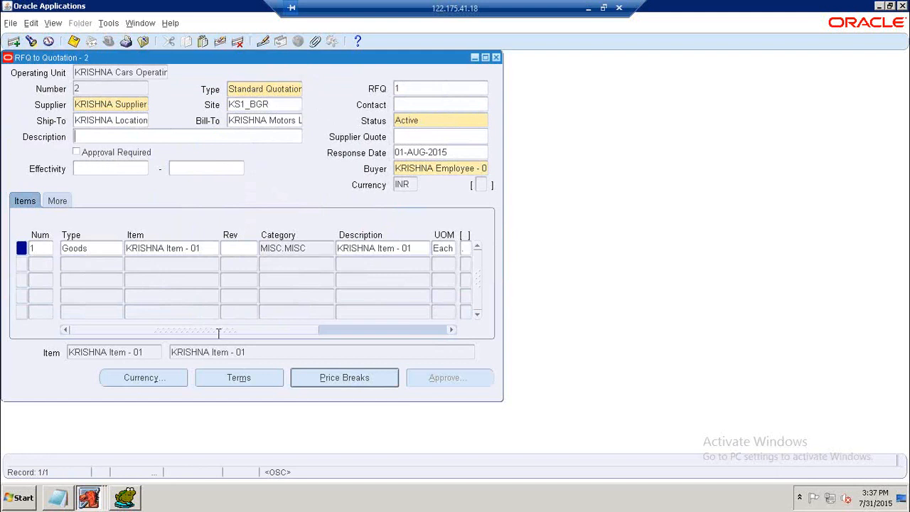
Set the item line's price to 11.
drag(210, 328, 313, 325)
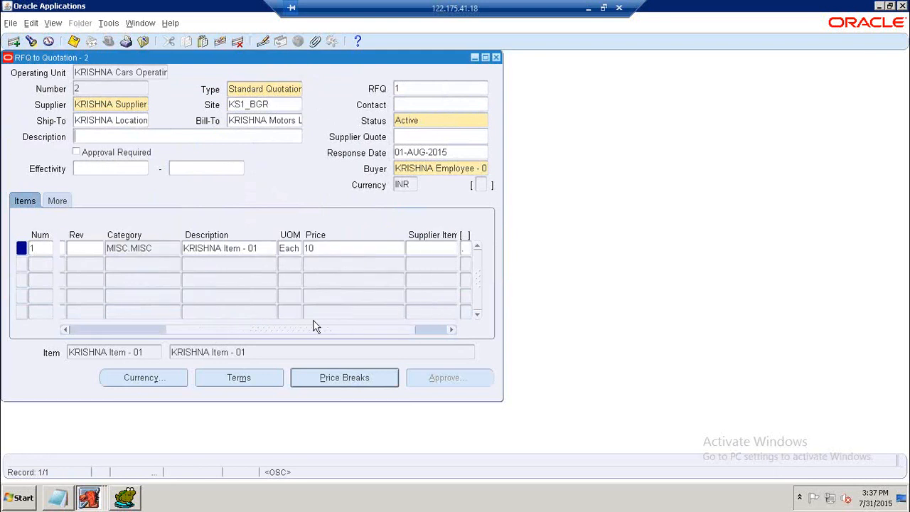
click(306, 248)
text(1)
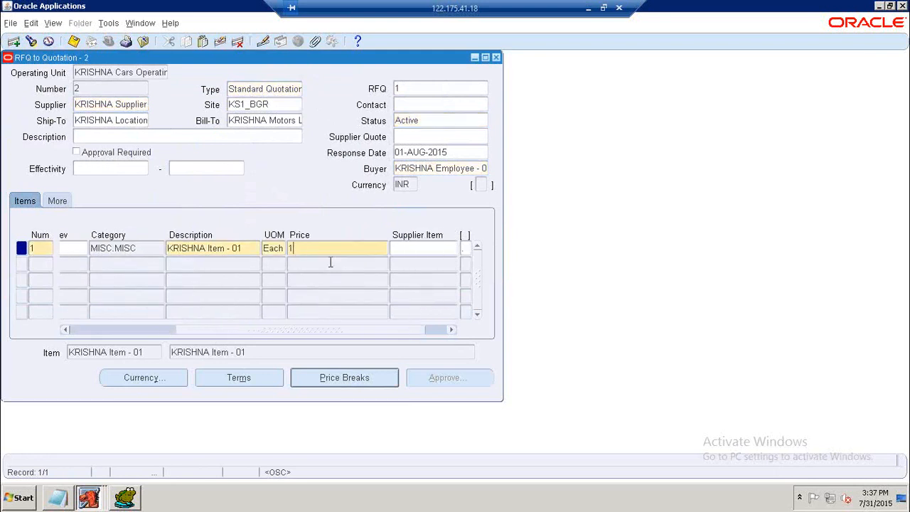
text(1)
Set the quotation price break's discount to 2% and save the quotation.
click(313, 379)
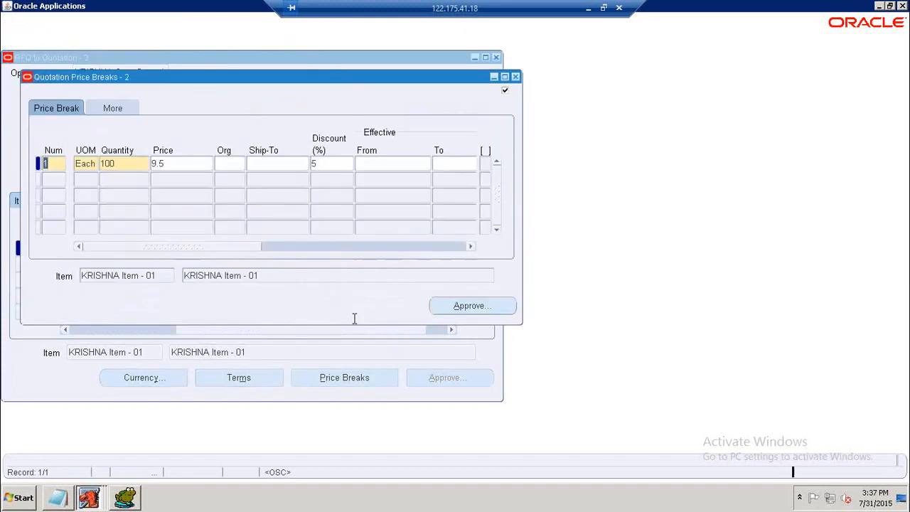
click(321, 165)
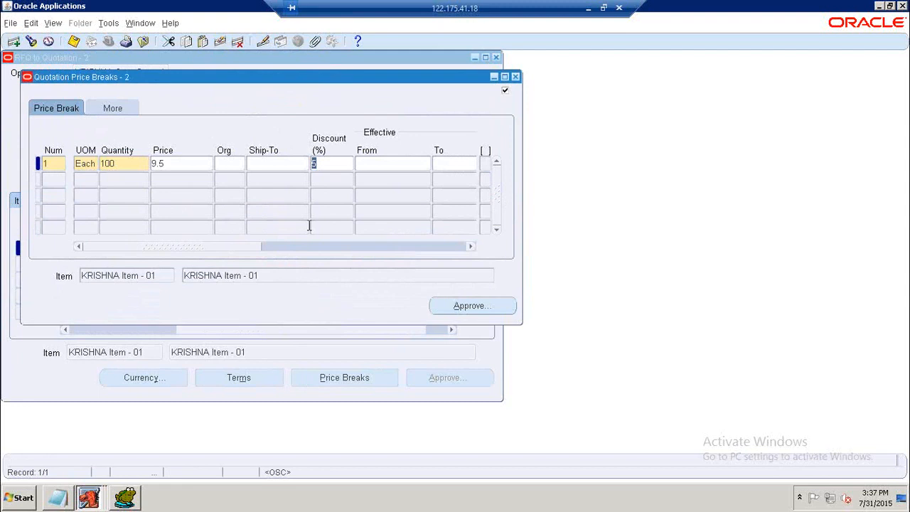
text(2)
click(303, 163)
click(327, 164)
drag(113, 76, 381, 109)
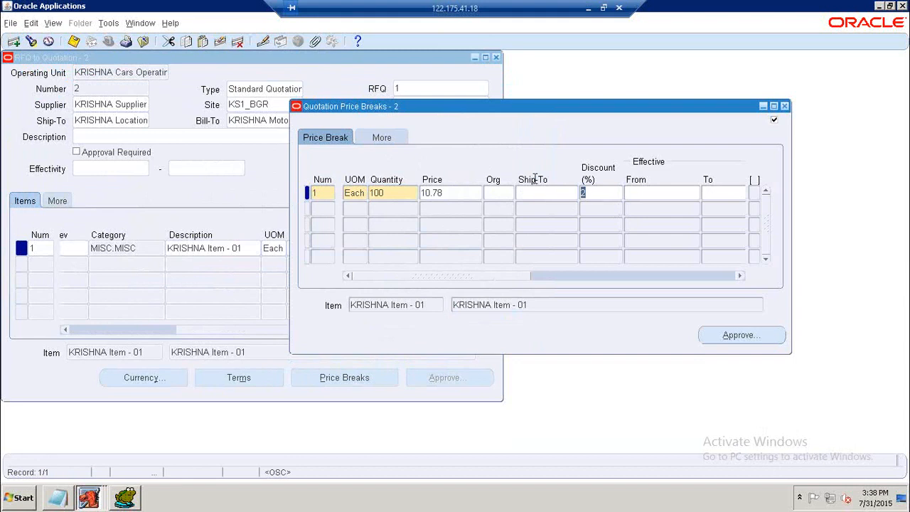
click(75, 42)
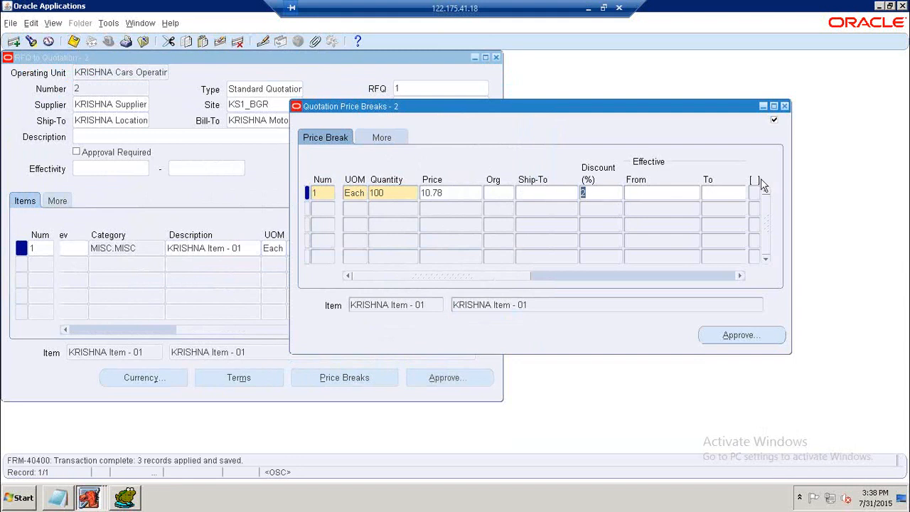
Approve the price-break shipment quotation for All Orders with reason Best Design.
click(747, 335)
click(614, 203)
click(614, 202)
click(650, 278)
click(651, 266)
click(774, 438)
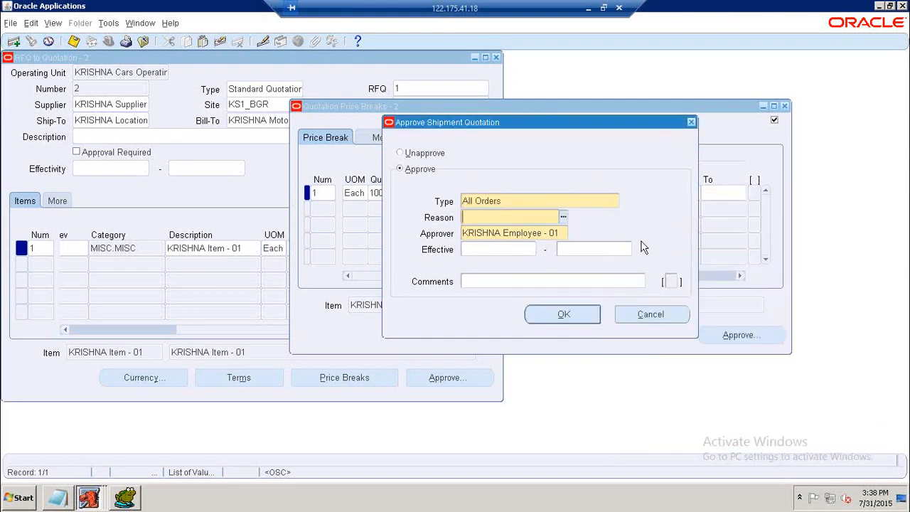
click(563, 217)
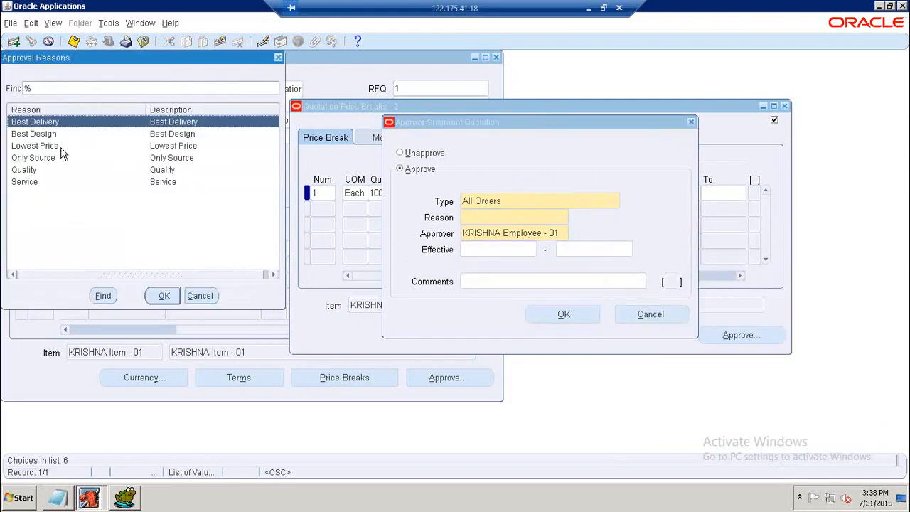
click(40, 134)
click(163, 296)
click(569, 313)
click(513, 275)
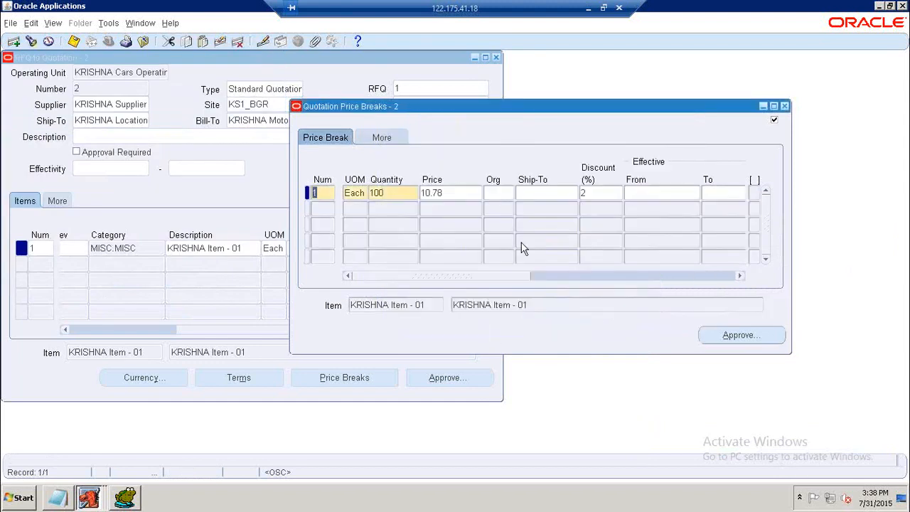
click(785, 106)
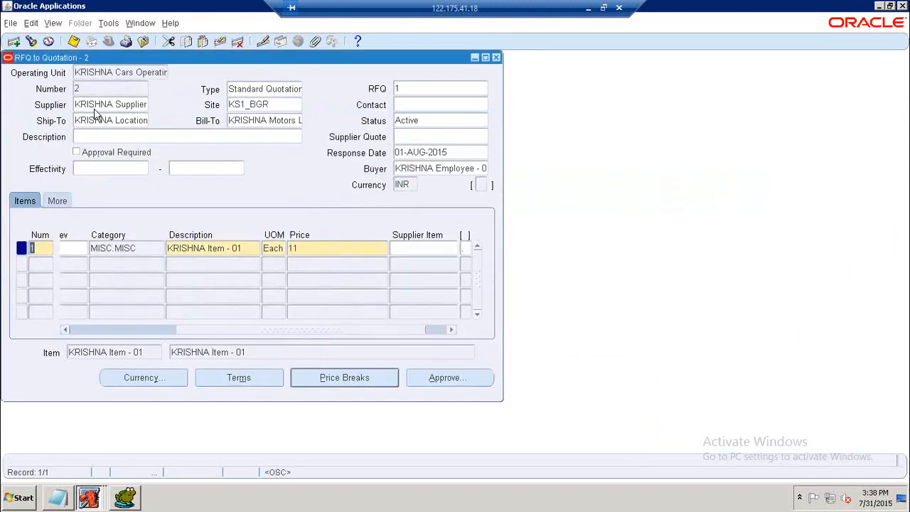
Switch to Toad, remove the SEGMENT1 condition from the PO_HEADERS_ALL quotation query and run it.
click(73, 40)
click(126, 500)
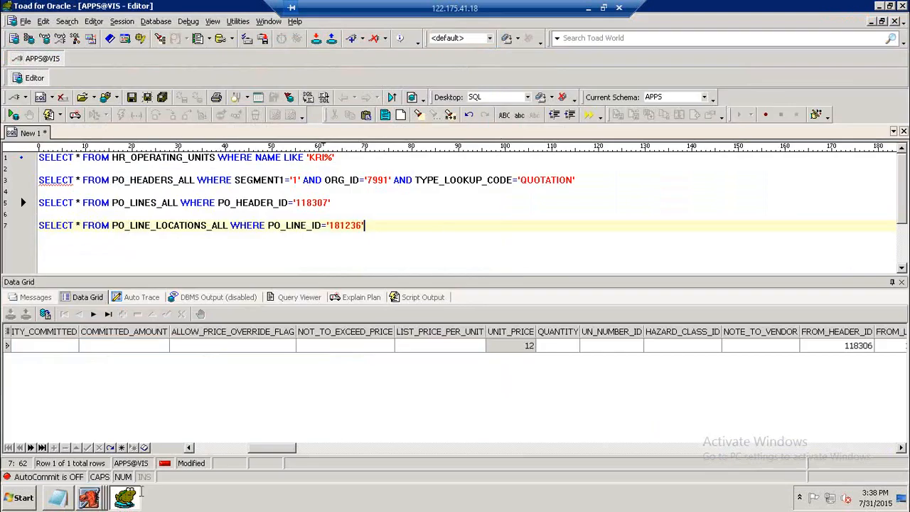
click(389, 180)
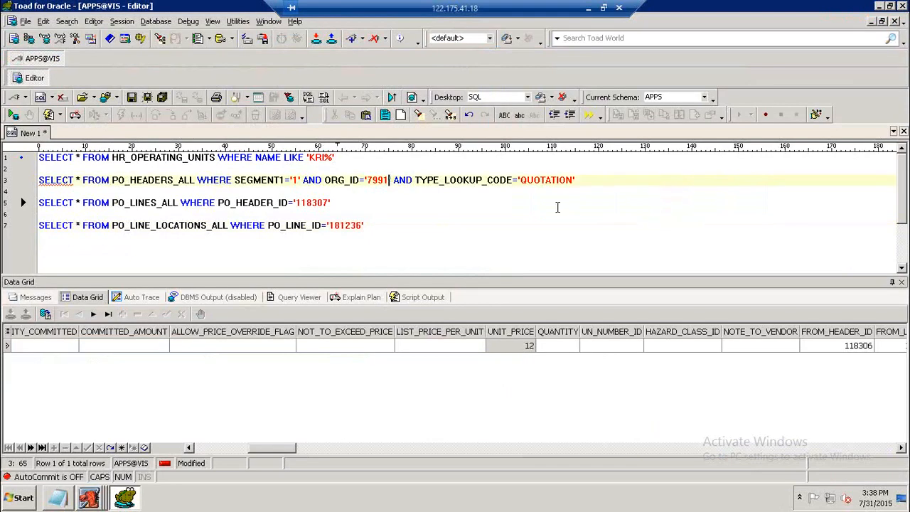
drag(236, 180, 322, 181)
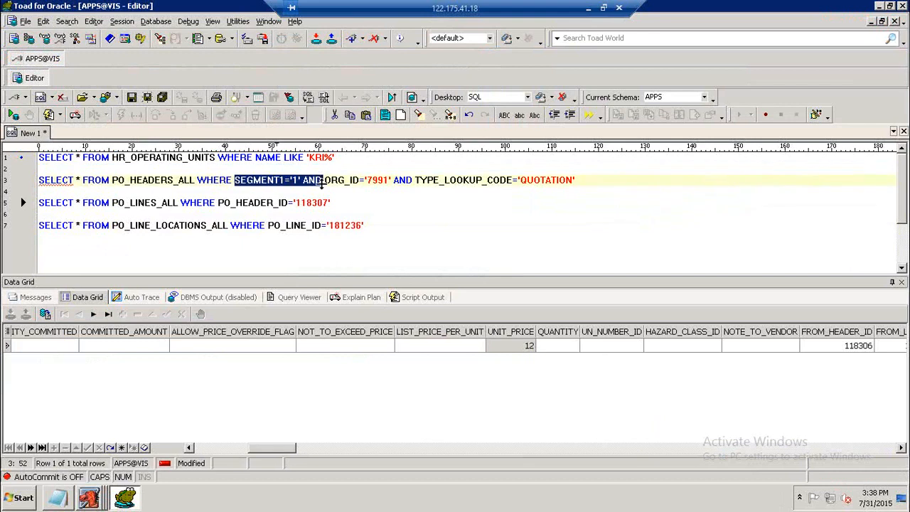
key(Delete)
key(Delete)
key(F9)
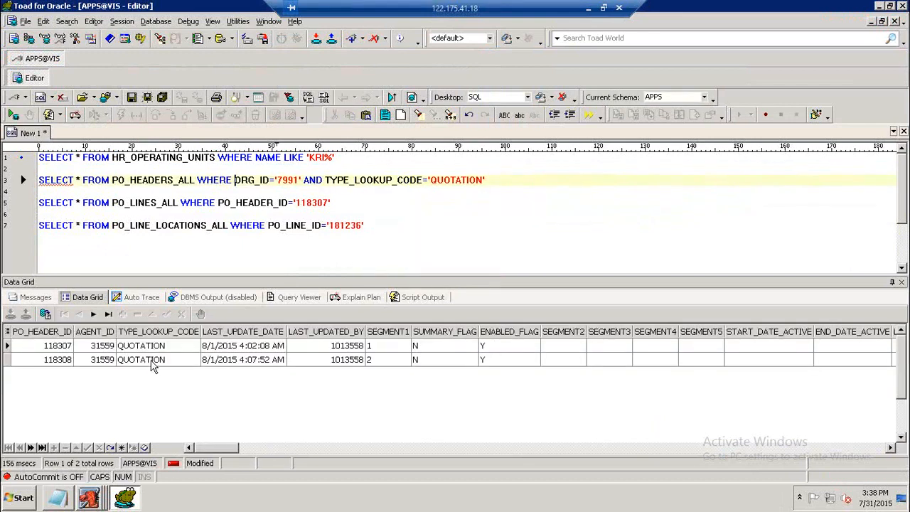
Query PO_LINES_ALL for the new quotation's header ID 118308.
click(377, 346)
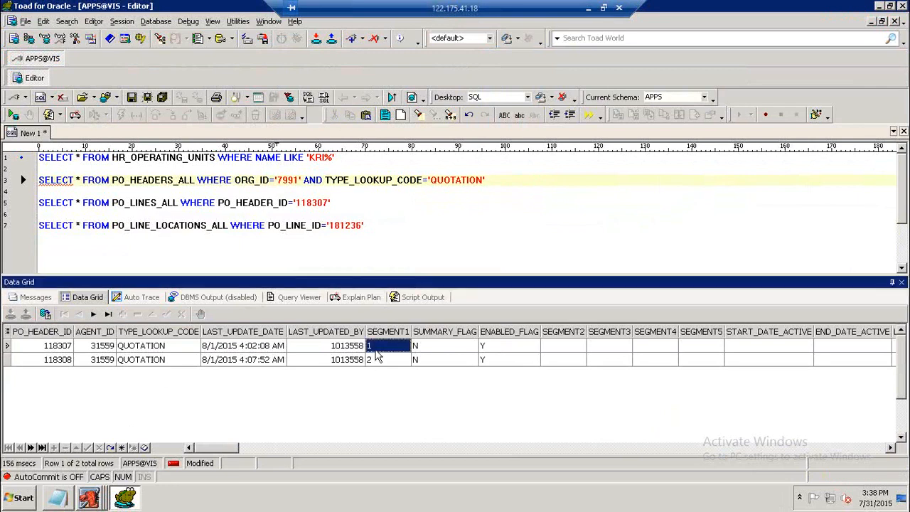
click(377, 360)
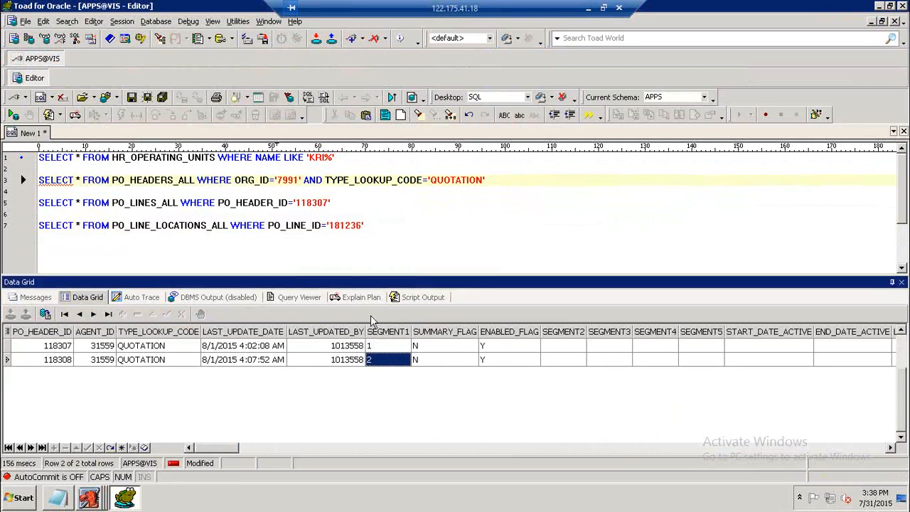
click(321, 202)
text(8)
key(F9)
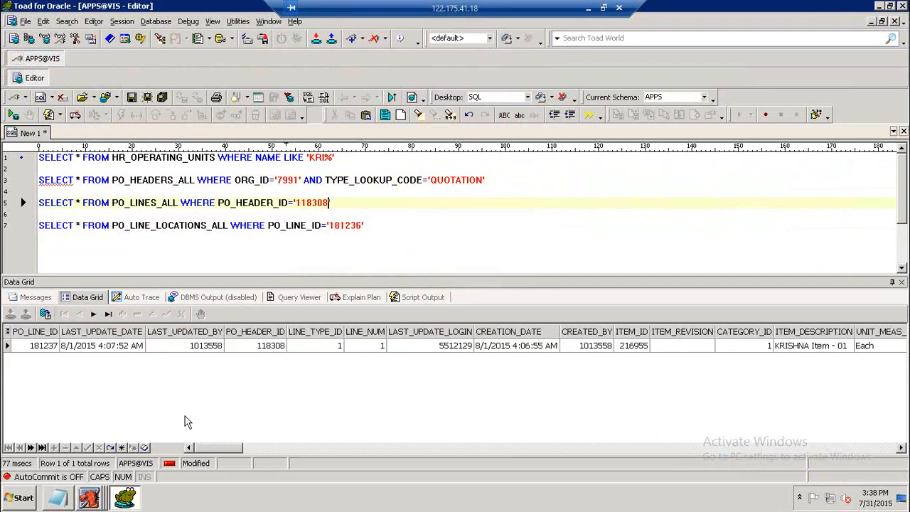
Query PO_LINE_LOCATIONS_ALL for line ID 181237 and inspect the shipment's quantity and price override.
drag(213, 449, 267, 450)
click(556, 346)
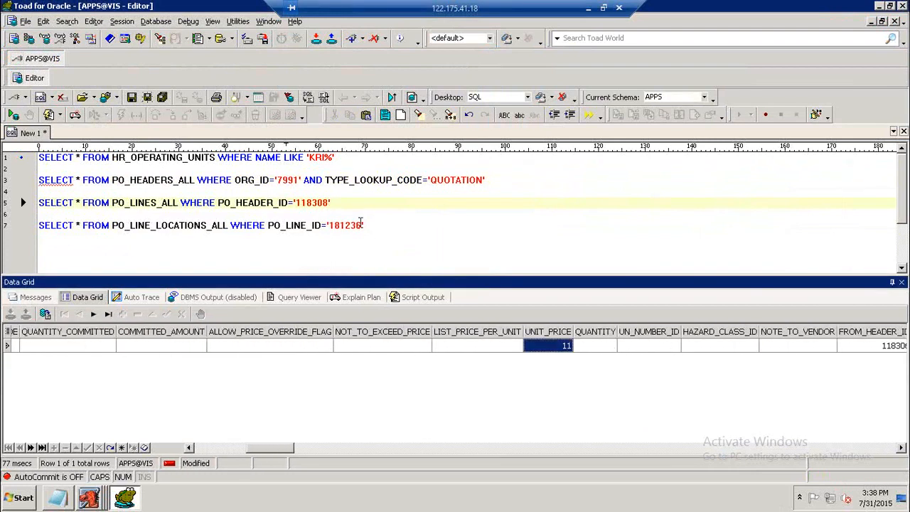
click(361, 223)
key(F9)
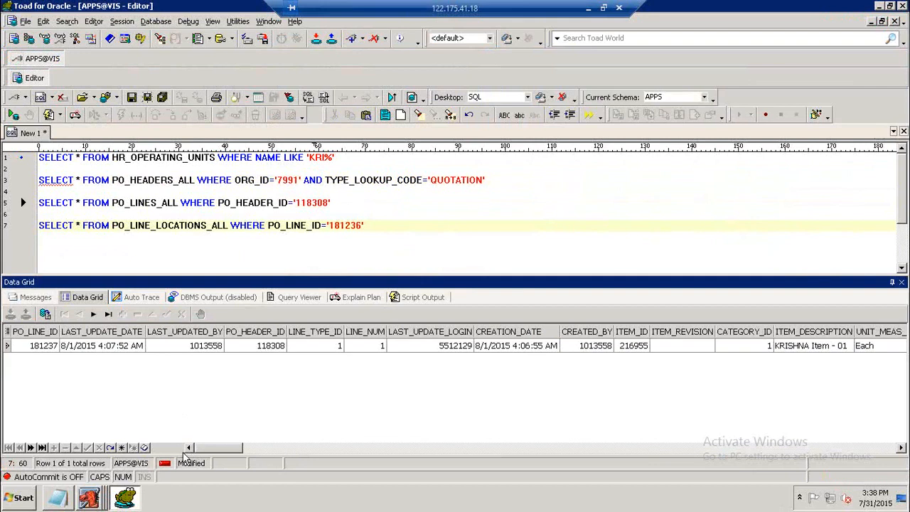
click(357, 226)
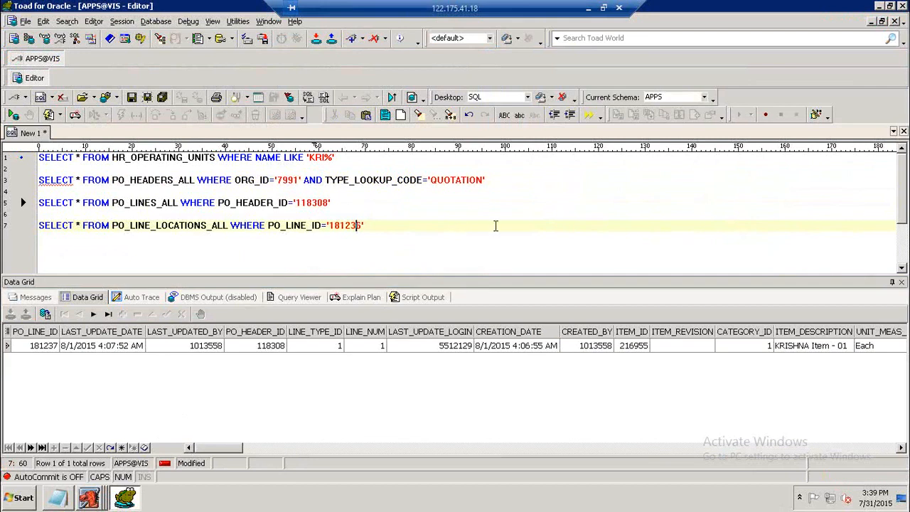
key(Delete)
key(Delete)
text(7')
key(F9)
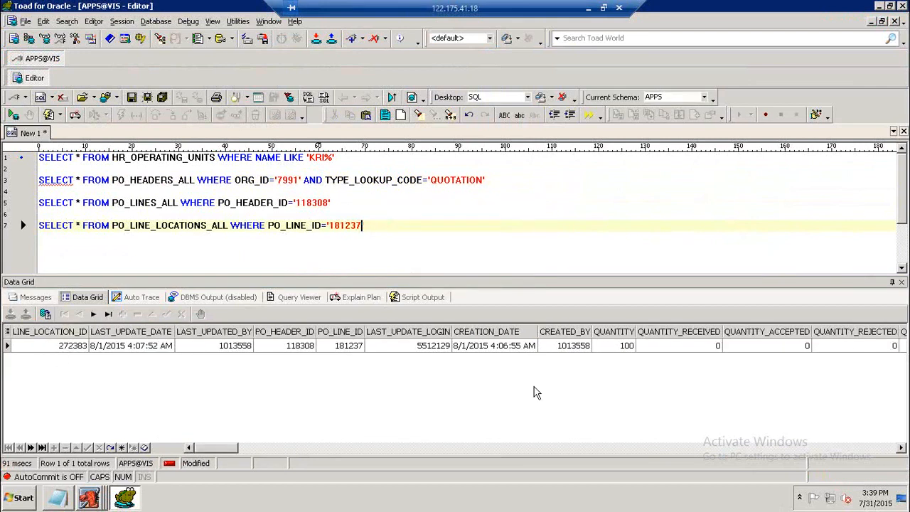
click(629, 346)
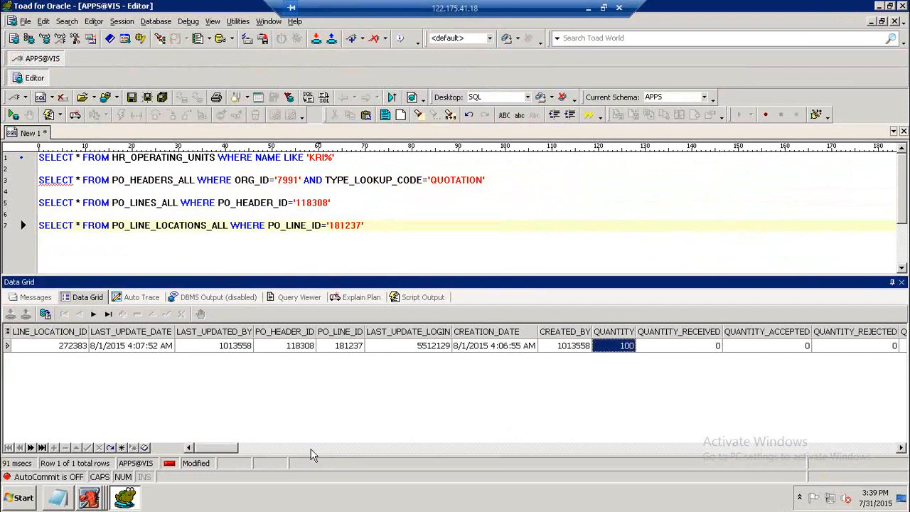
drag(236, 448, 288, 443)
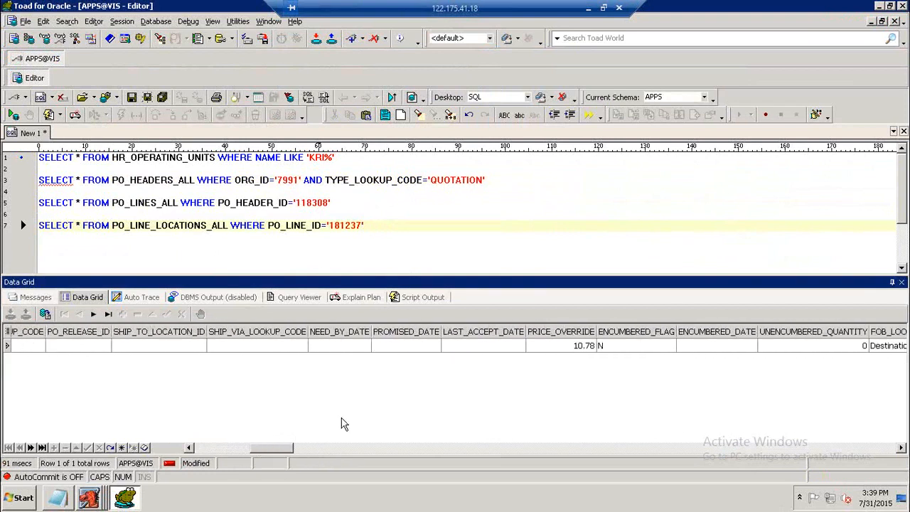
click(562, 348)
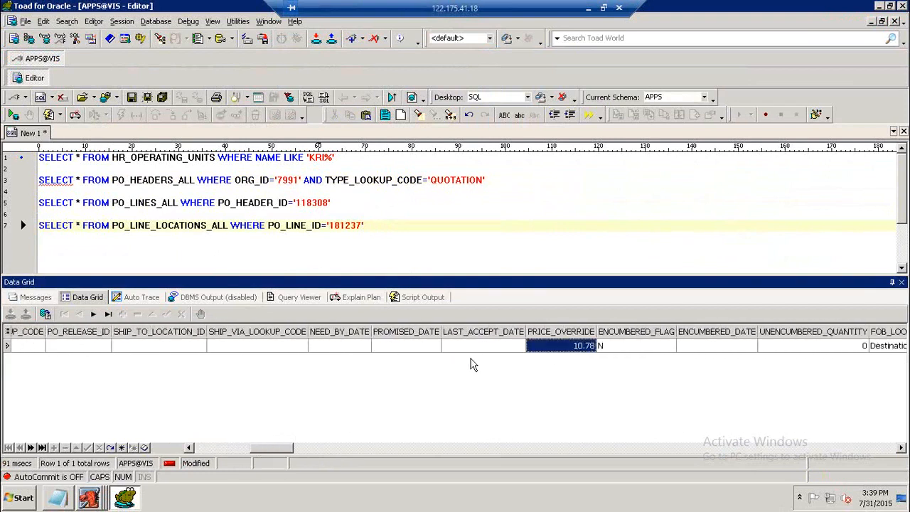
Return to the RFQ in Oracle Applications and start copying it with action Entire RFQ.
click(89, 498)
click(78, 470)
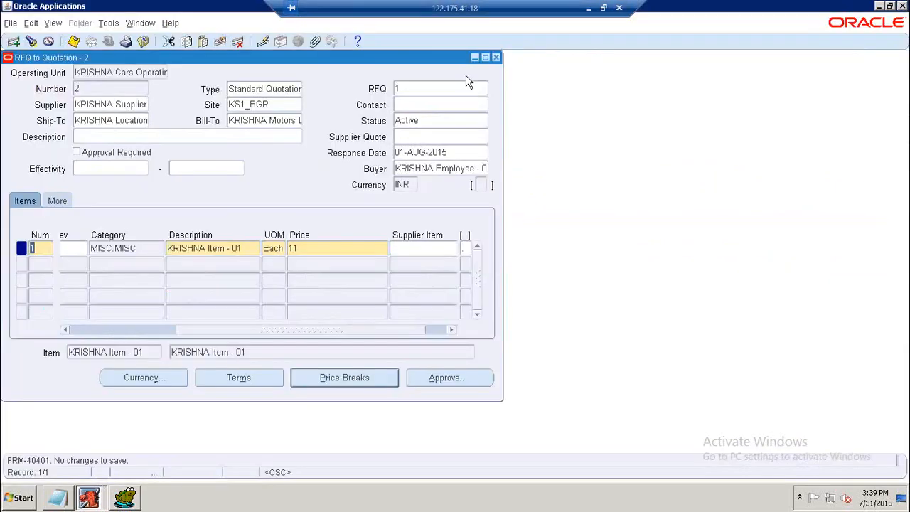
click(496, 57)
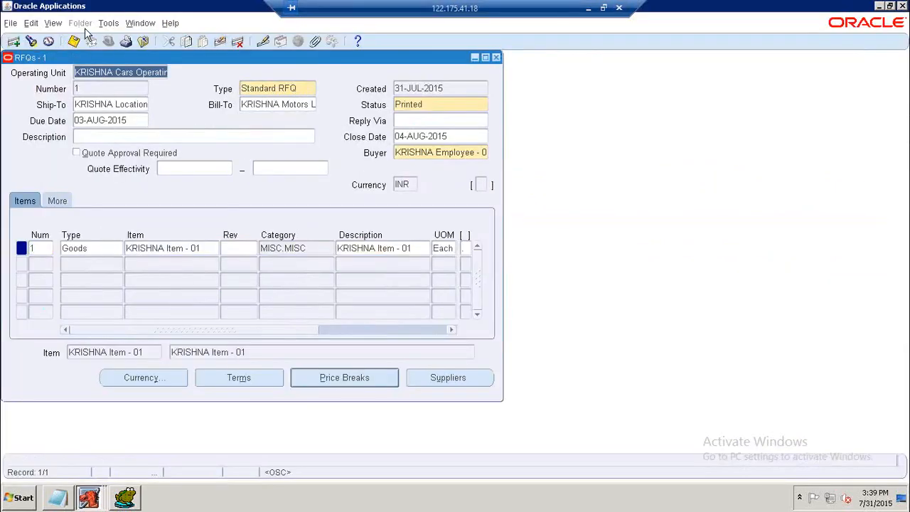
click(108, 23)
click(122, 41)
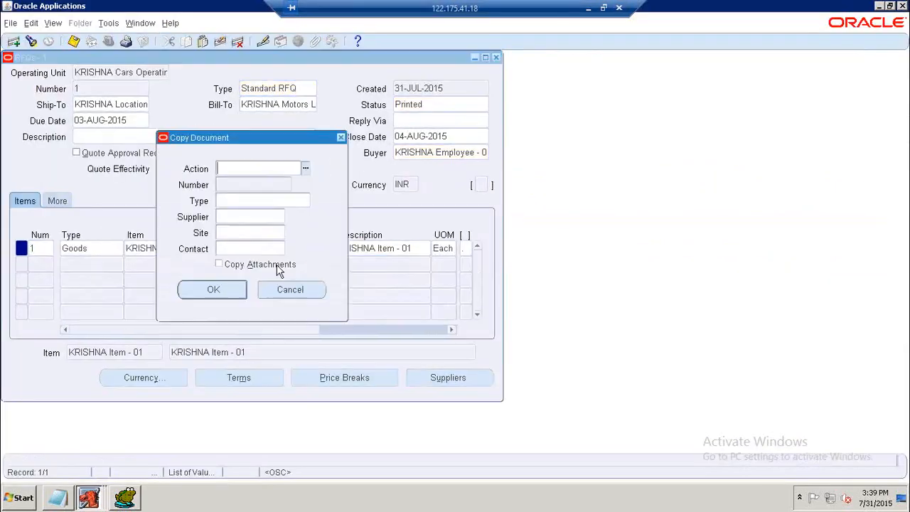
click(307, 166)
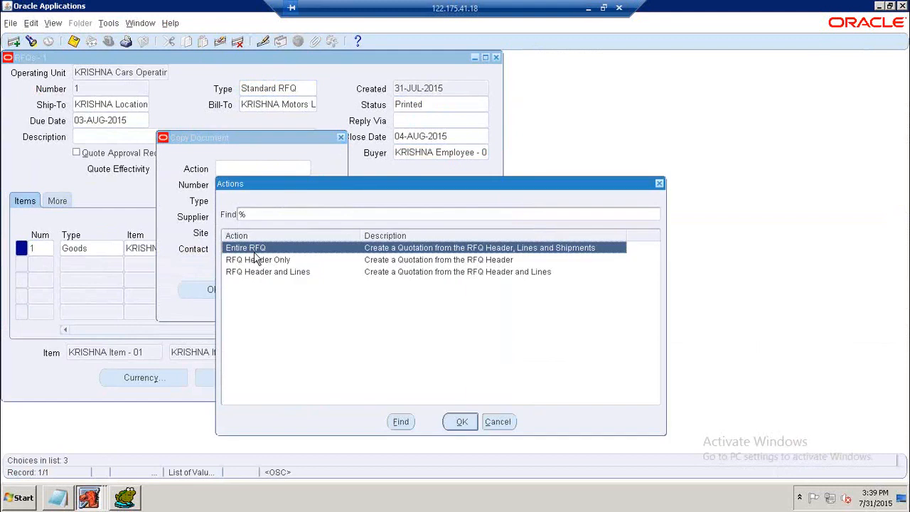
click(462, 421)
Choose document type Standard Quotation, supplier KRISHNA Supplier at site KS2_HYD, and copy the RFQ into a new quotation.
click(305, 203)
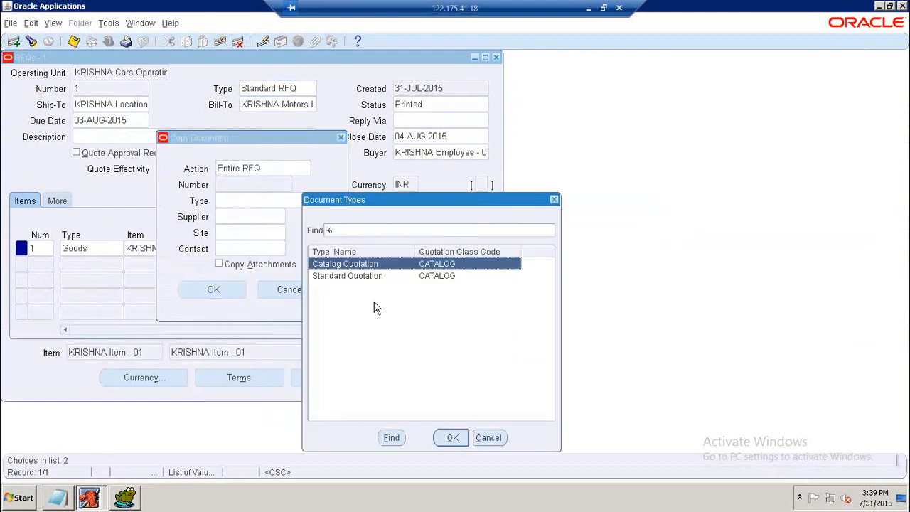
click(363, 276)
click(453, 438)
click(292, 216)
click(89, 146)
click(193, 295)
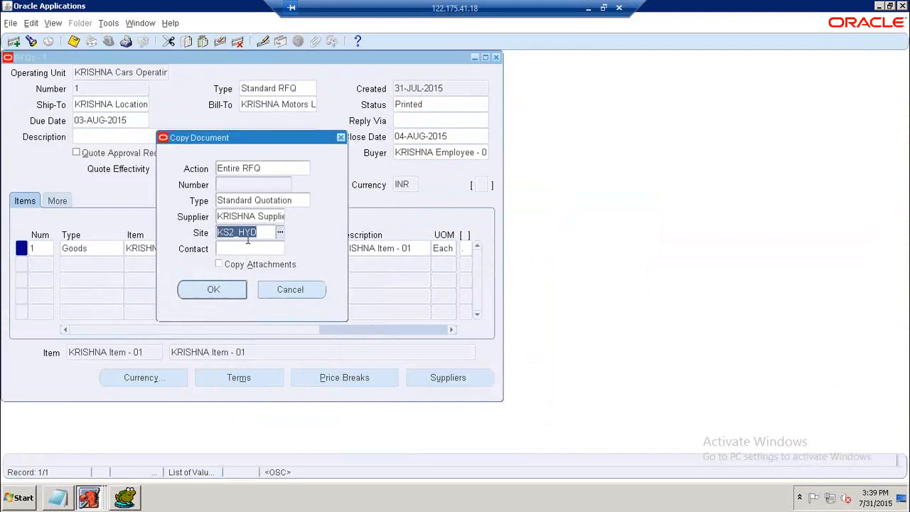
click(234, 291)
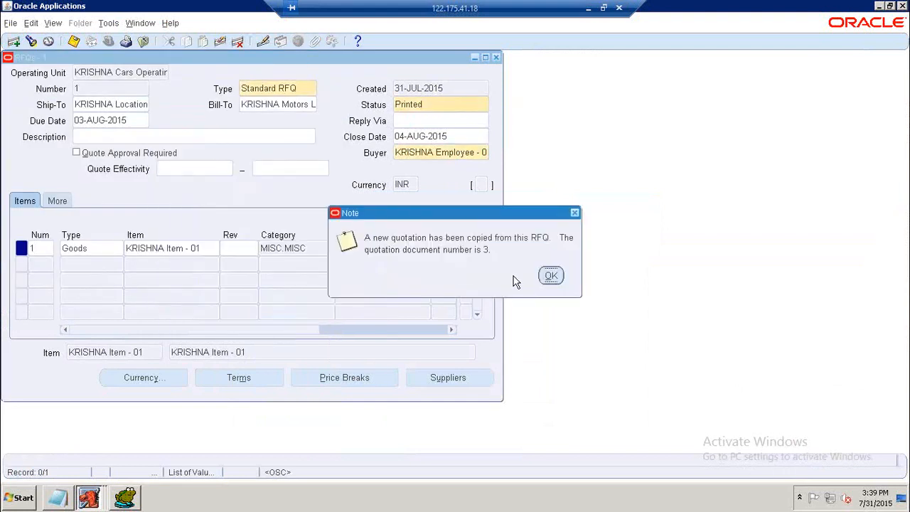
click(554, 279)
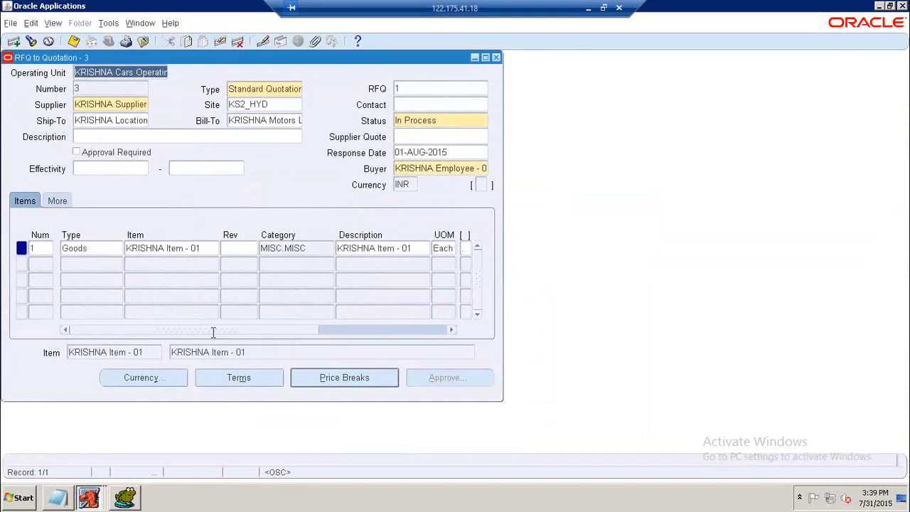
Set the new quotation's status to Active and save it.
drag(217, 332, 308, 304)
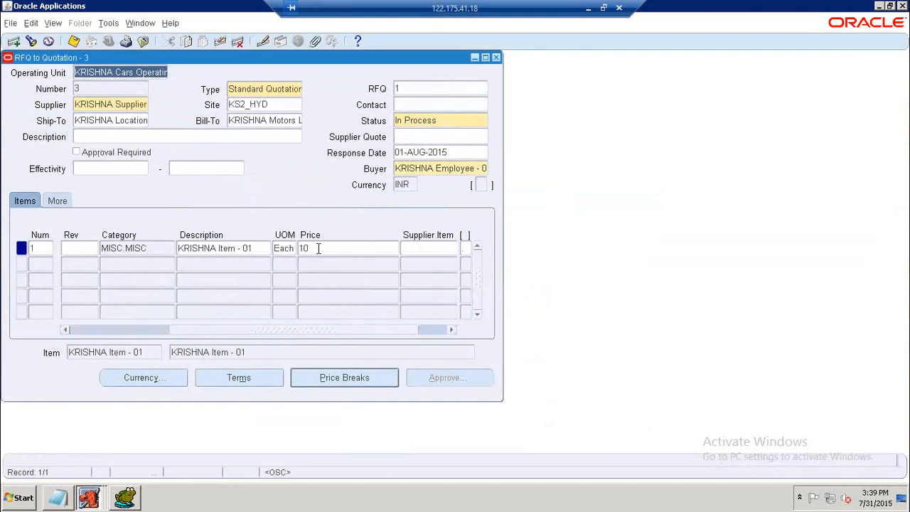
click(334, 381)
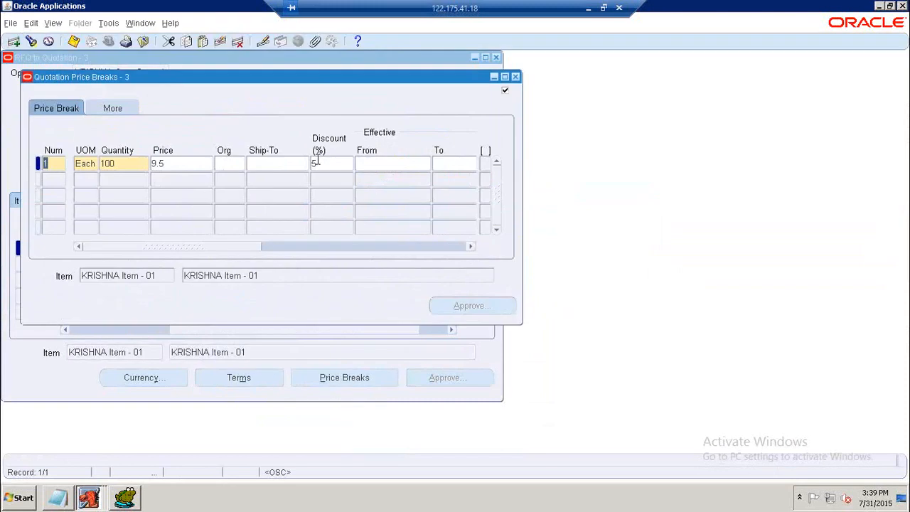
click(516, 77)
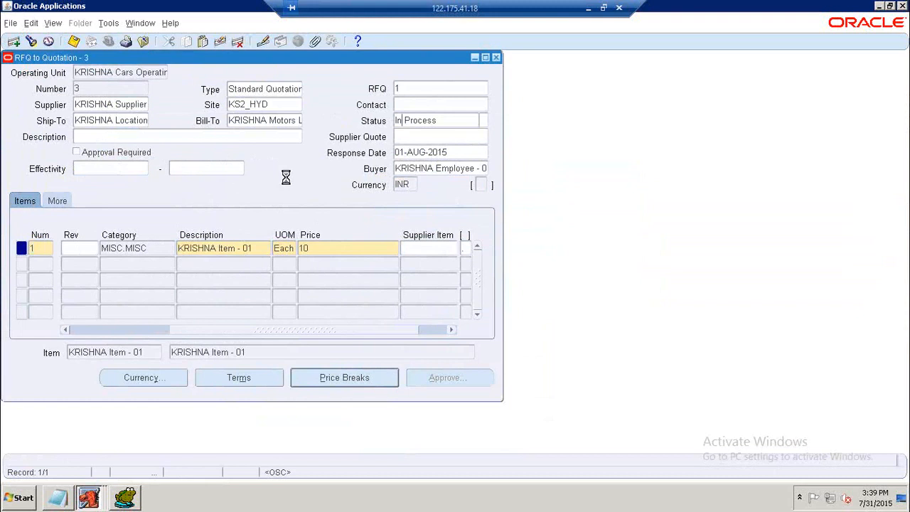
double_click(407, 121)
text(Active)
key(Tab)
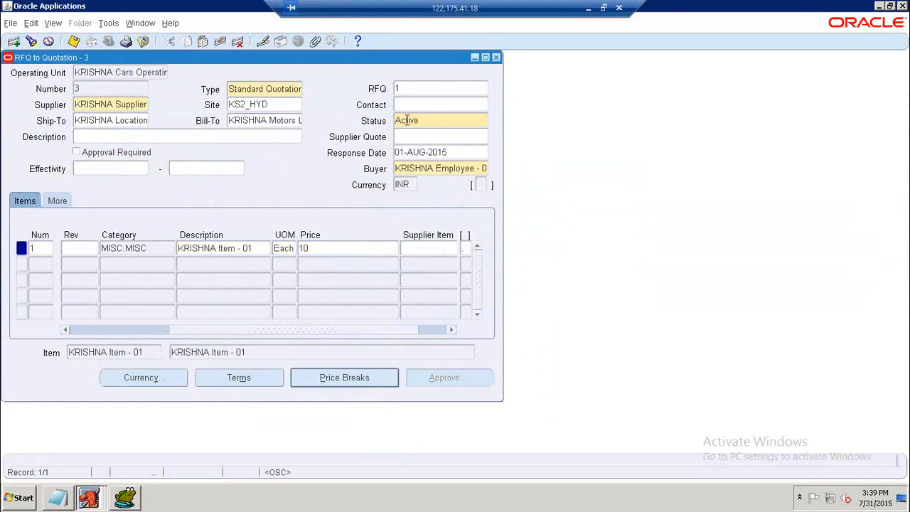
click(74, 41)
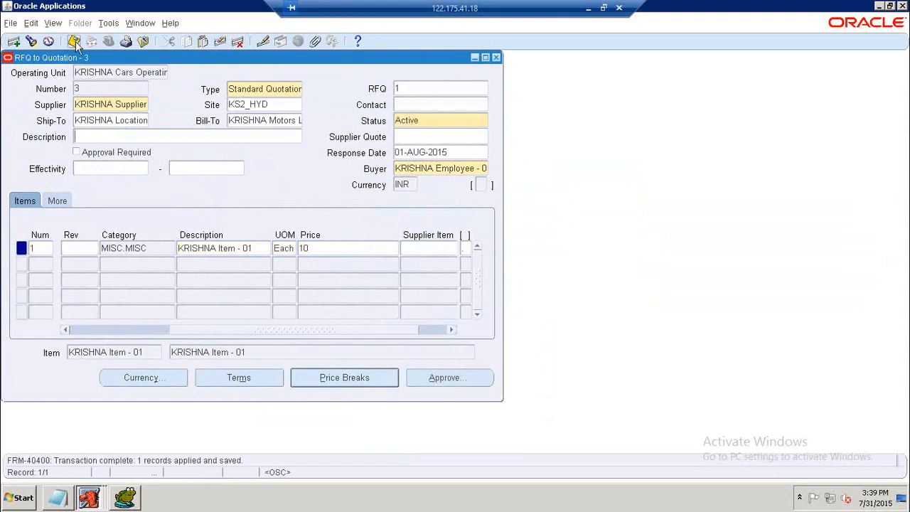
Approve the entire quotation with approval type All Orders and reason Lowest Price, then save.
click(443, 378)
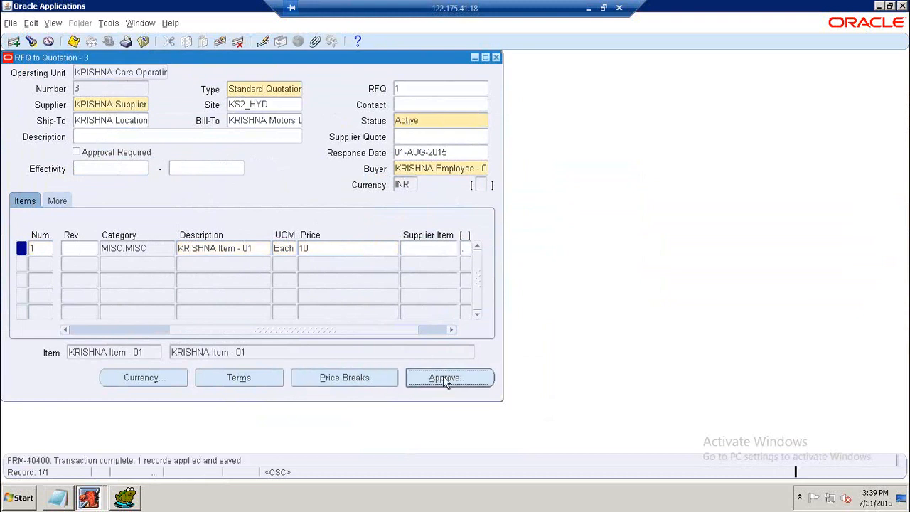
click(327, 202)
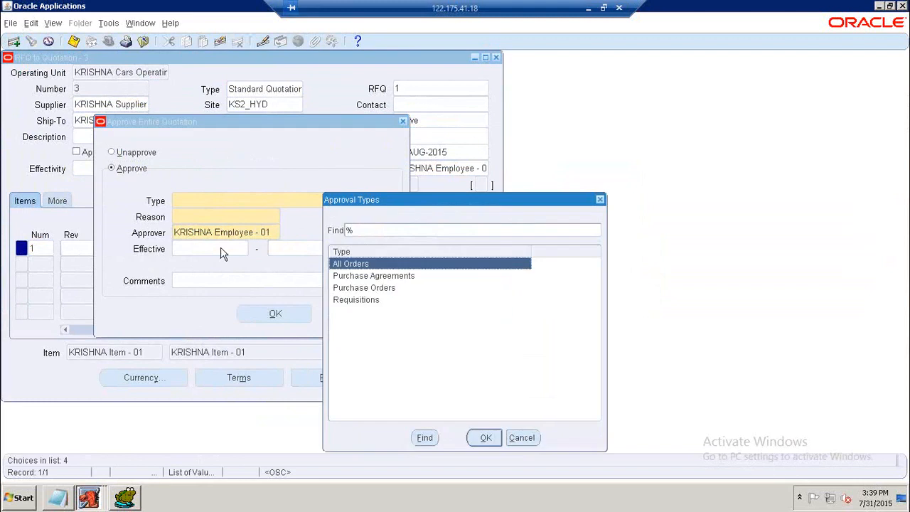
click(485, 437)
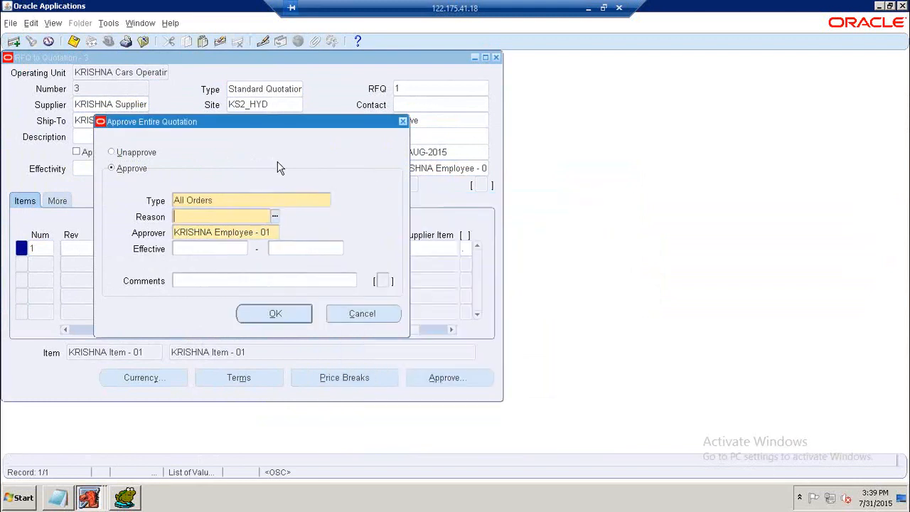
click(278, 217)
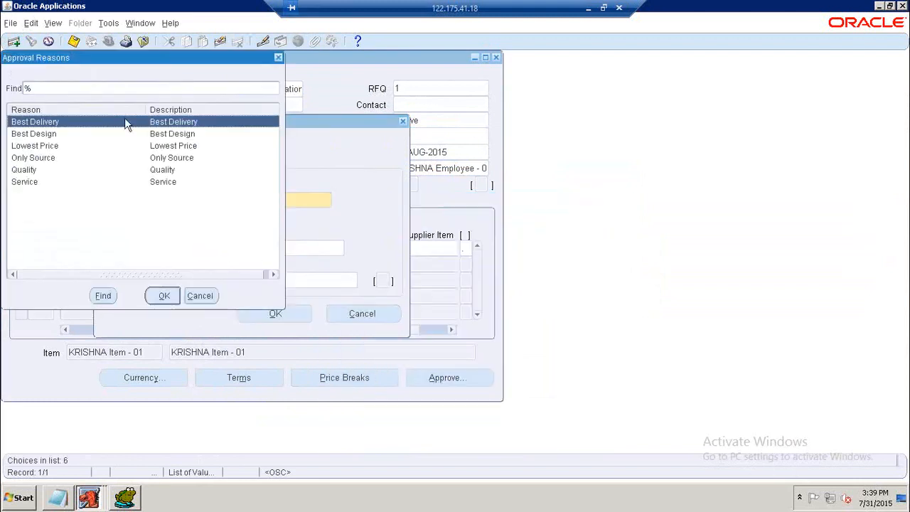
drag(147, 59, 291, 93)
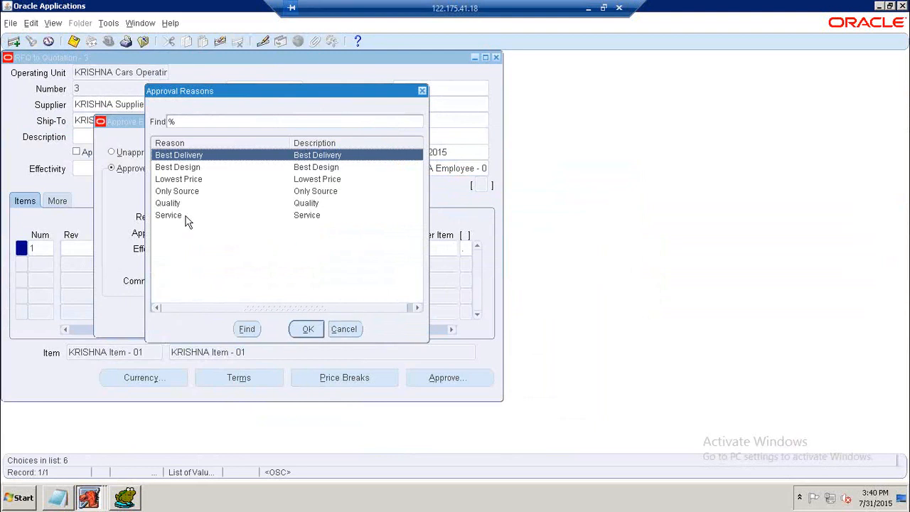
click(184, 182)
click(306, 328)
click(289, 314)
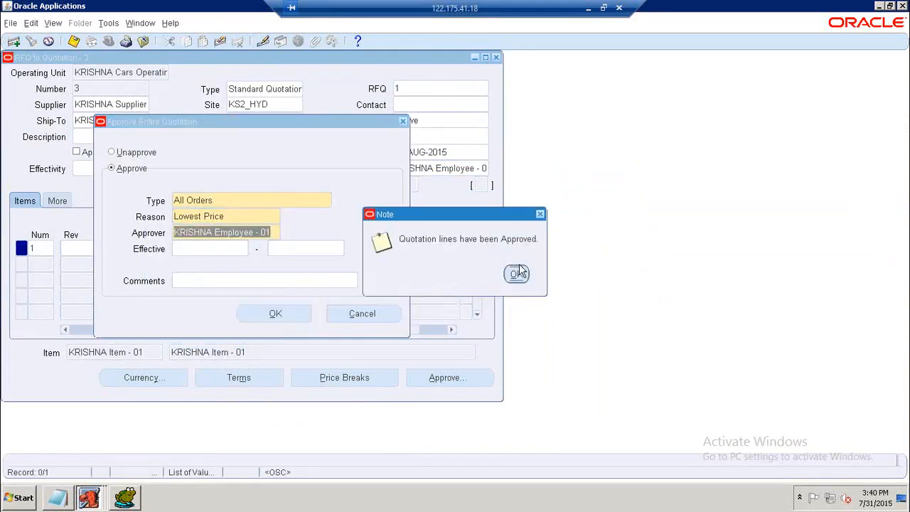
click(517, 274)
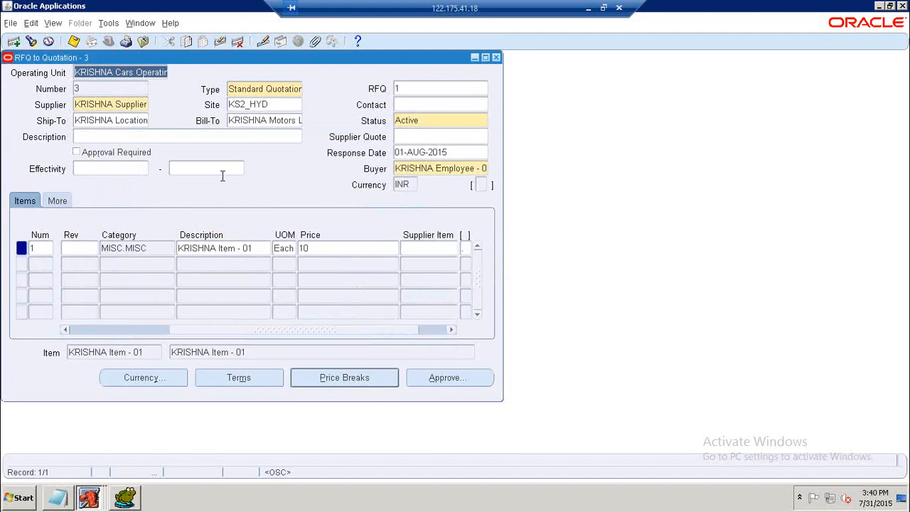
click(74, 42)
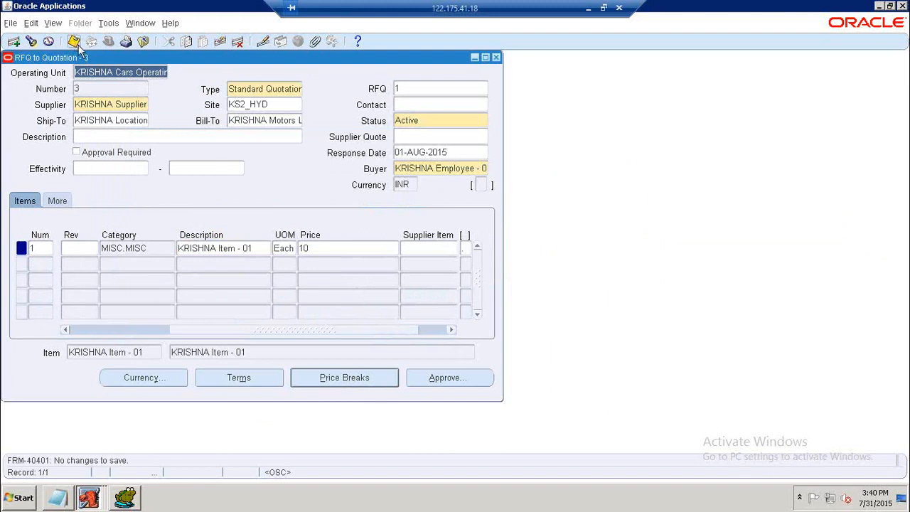
Switch to Toad and re-run the PO_HEADERS_ALL quotation query for org 7991 to inspect the quotation headers.
click(126, 498)
click(227, 181)
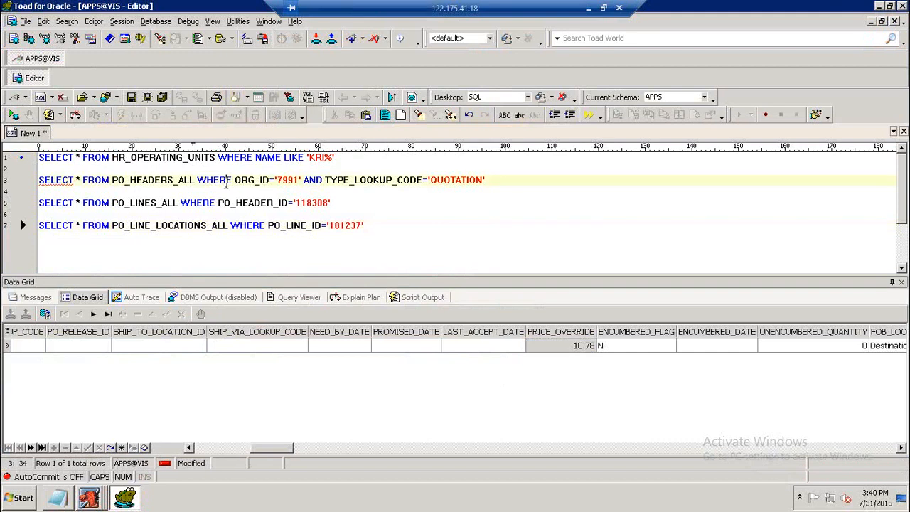
key(F9)
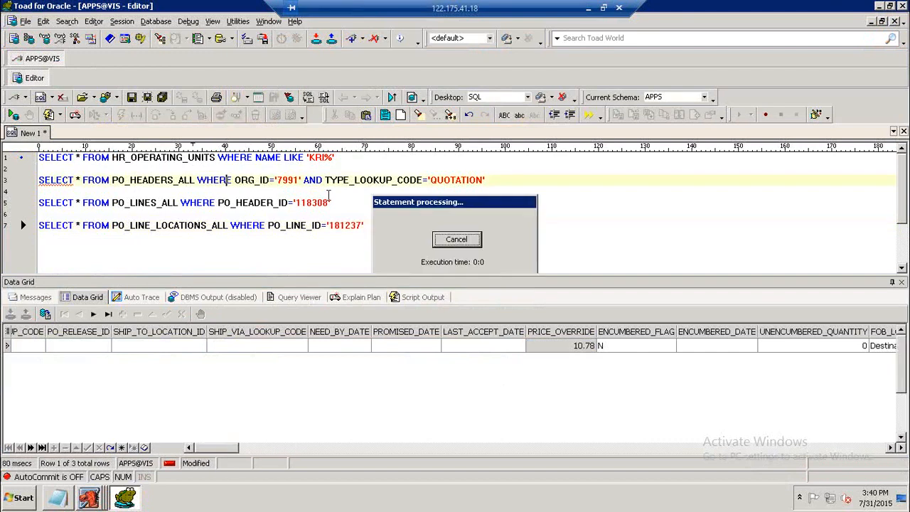
click(375, 360)
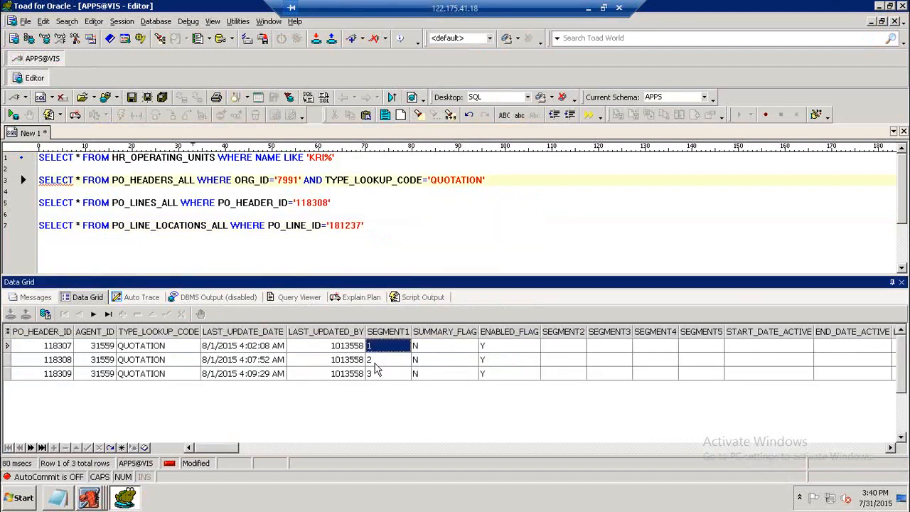
click(374, 374)
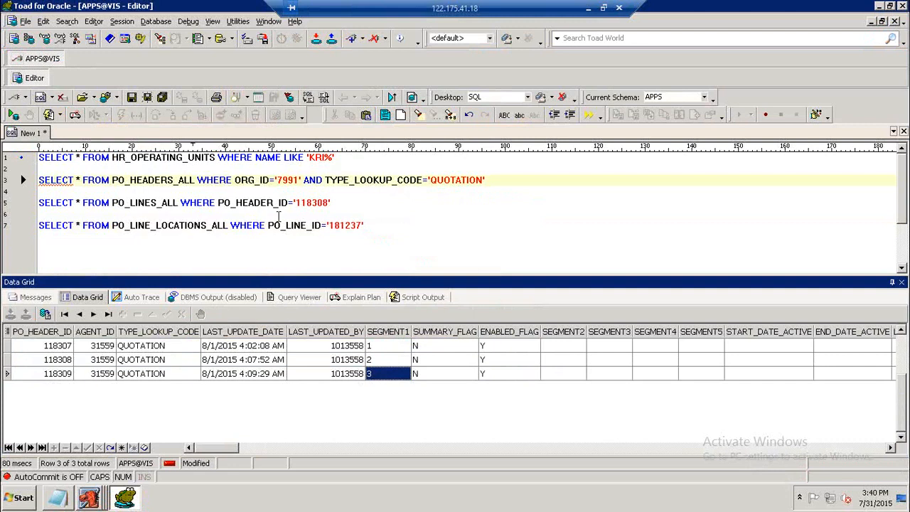
Query PO_LINES_ALL for header ID 118309 and inspect the line's unit price.
click(323, 202)
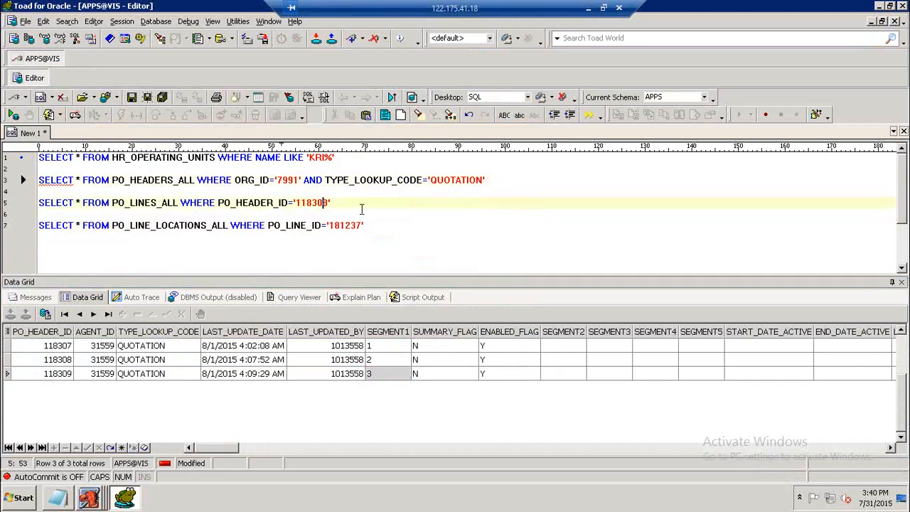
key(Delete)
key(Delete)
text(9)
key(F9)
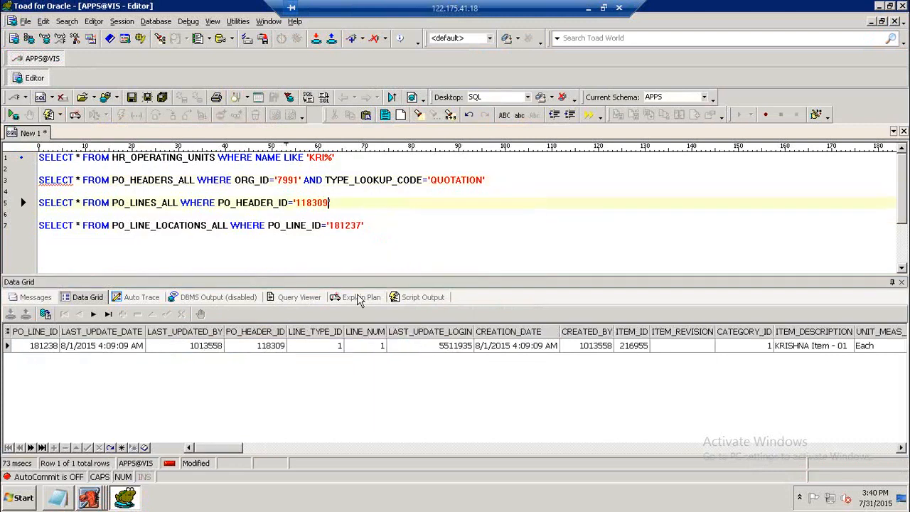
drag(239, 451, 291, 439)
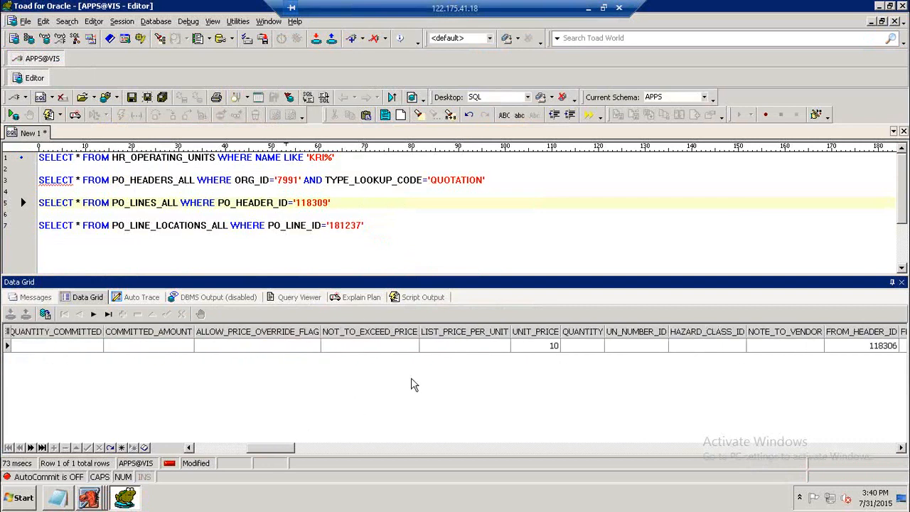
click(538, 347)
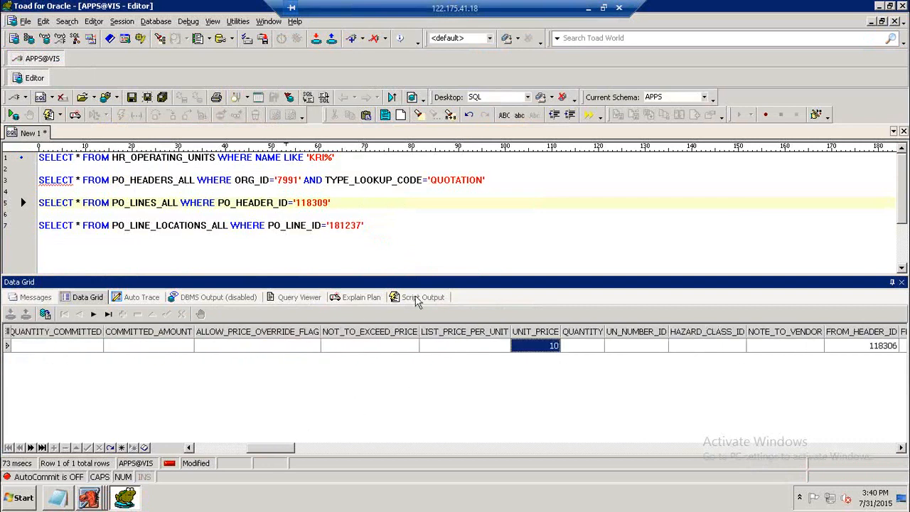
Query PO_LINE_LOCATIONS_ALL for line ID 181238 and inspect the shipment record.
click(357, 224)
key(Delete)
text(8)
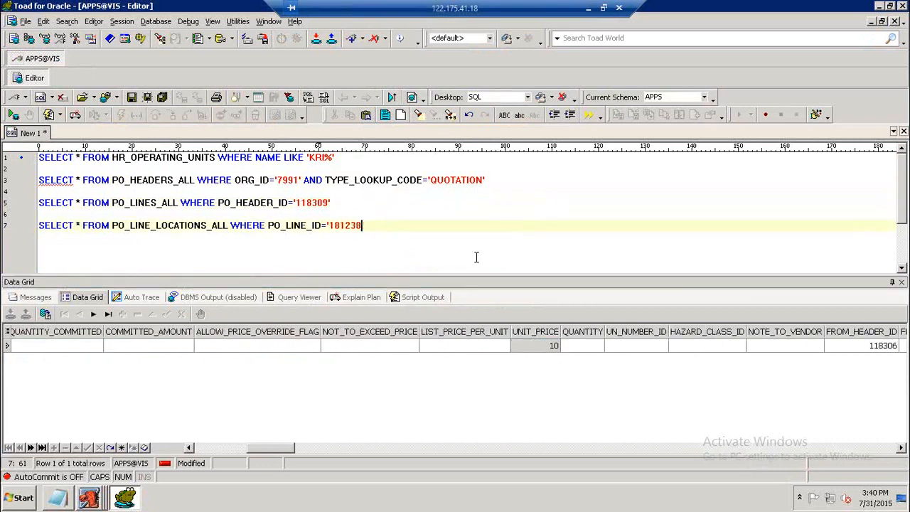
key(F9)
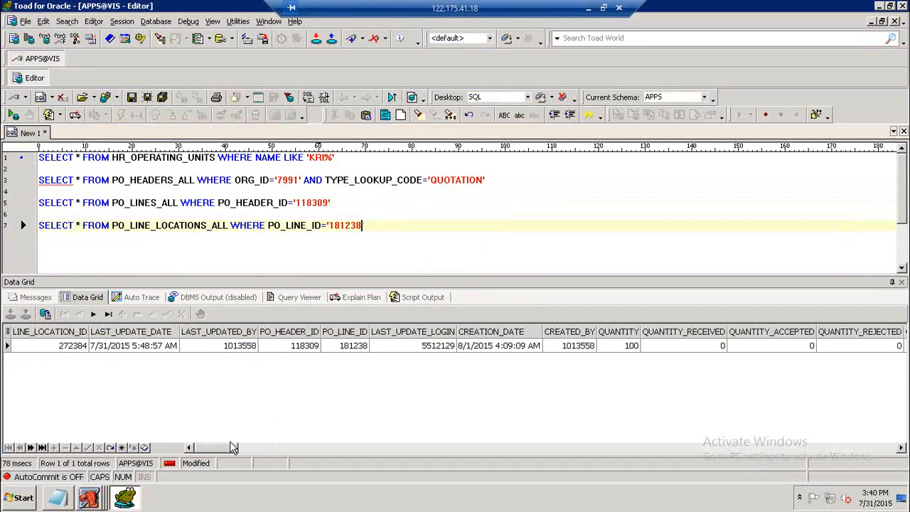
click(229, 449)
drag(229, 449, 210, 451)
click(477, 348)
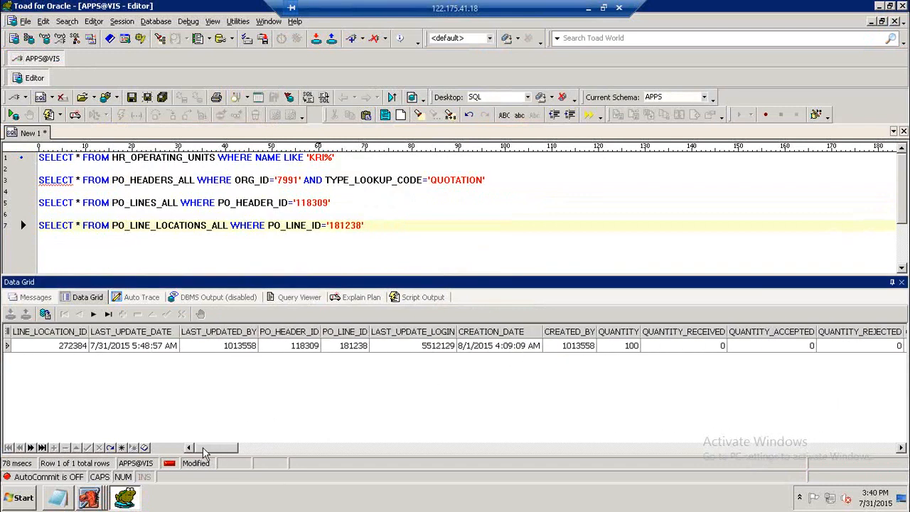
click(85, 501)
click(107, 468)
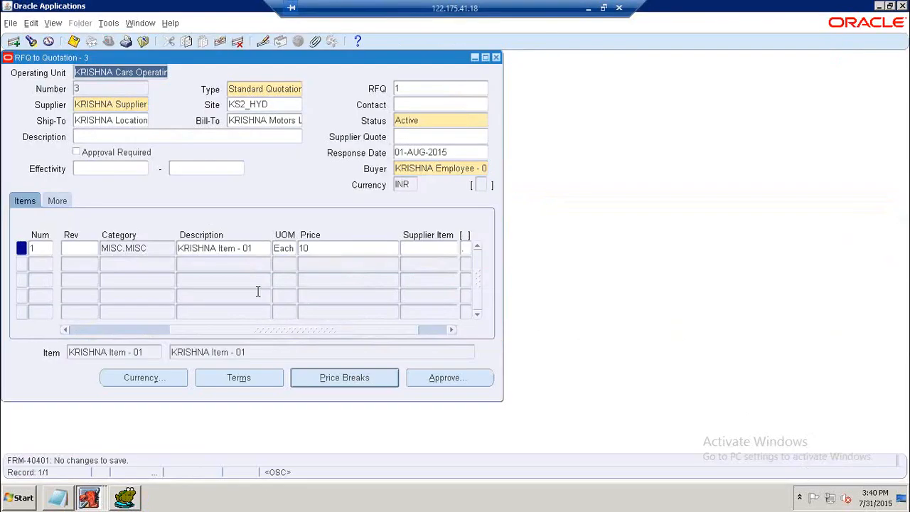
click(127, 496)
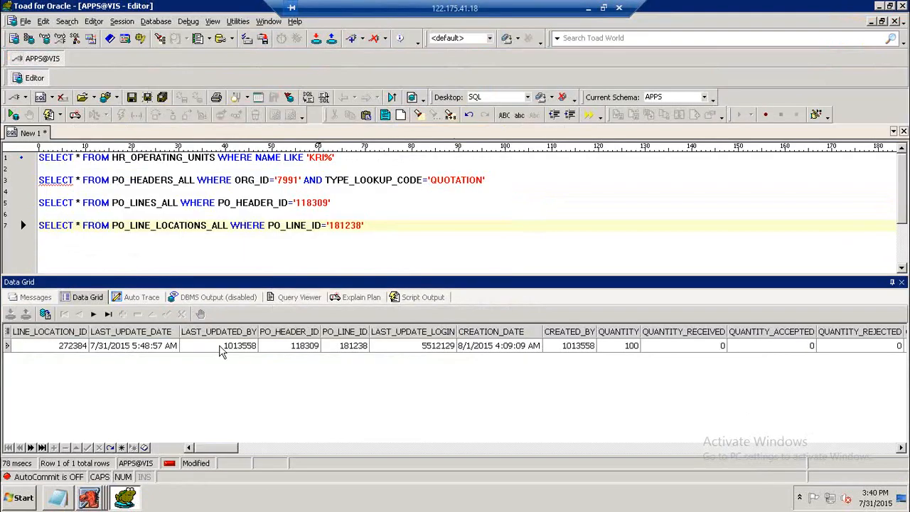
Start a new PO_HEADERS_ALL query on a new line filtered by SEGMENT1='1'.
click(221, 179)
click(369, 226)
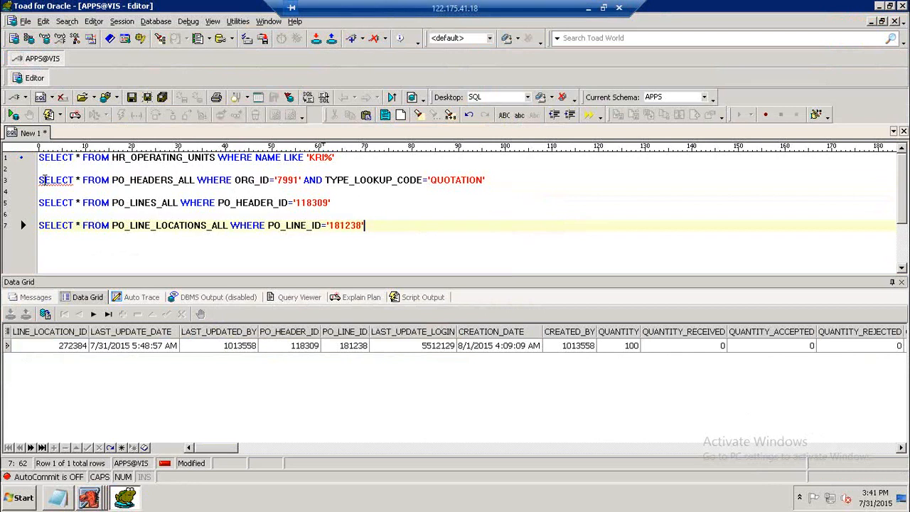
drag(39, 180, 233, 176)
key(ctrl+c)
click(163, 244)
key(Return)
key(Return)
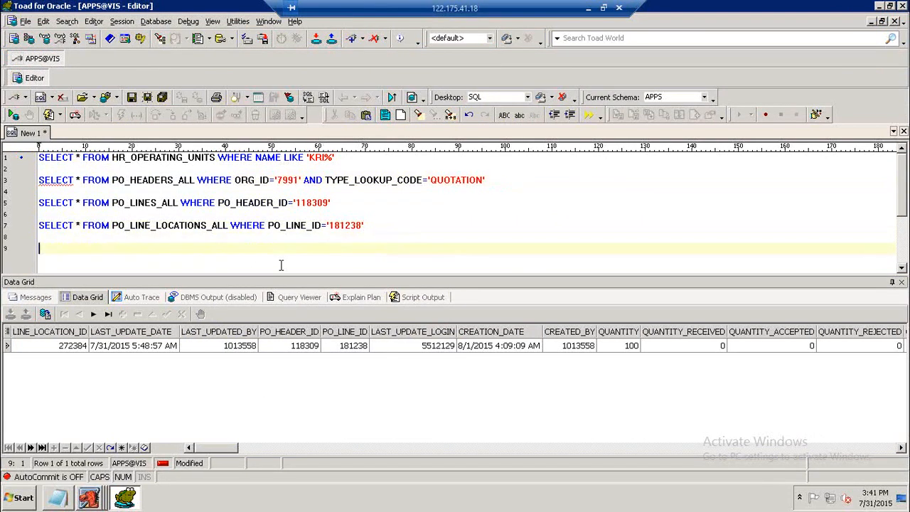
key(ctrl+v)
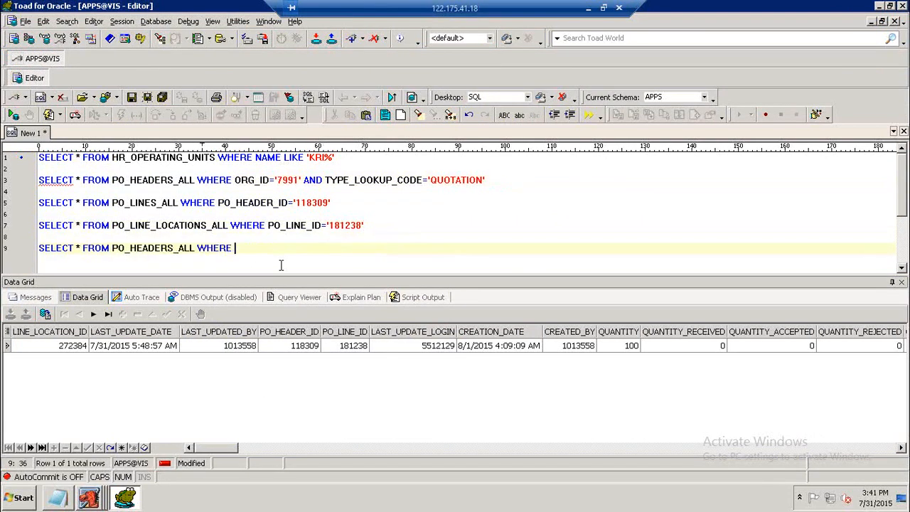
text(SEGMENT1='1')
Add the condition AND ORG_ID='7991' to the new query, run it and inspect the returned headers.
drag(235, 180, 305, 180)
key(ctrl+c)
click(323, 248)
key(ctrl+v)
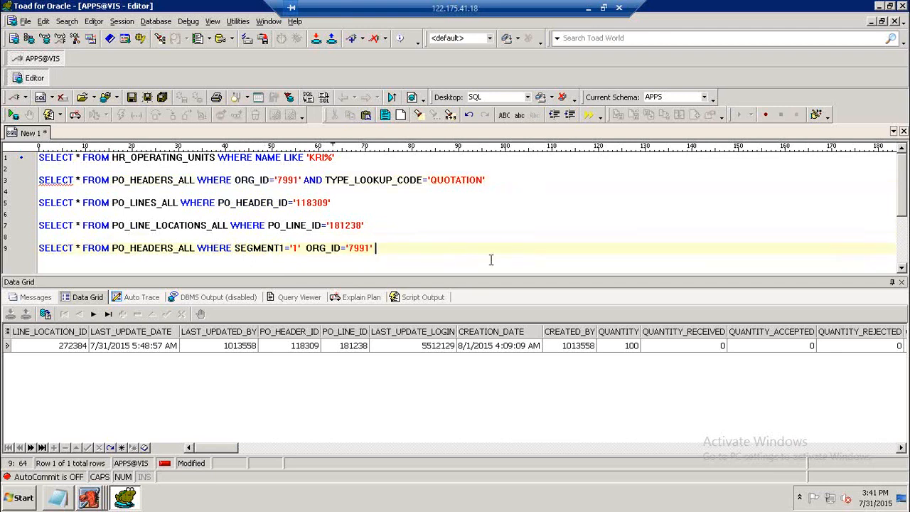
key(Left)
key(Left)
key(Left)
key(Left)
key(Left)
key(Left)
key(Left)
key(Left)
key(Left)
key(Left)
key(Left)
key(Left)
key(Left)
text(AND)
key(F9)
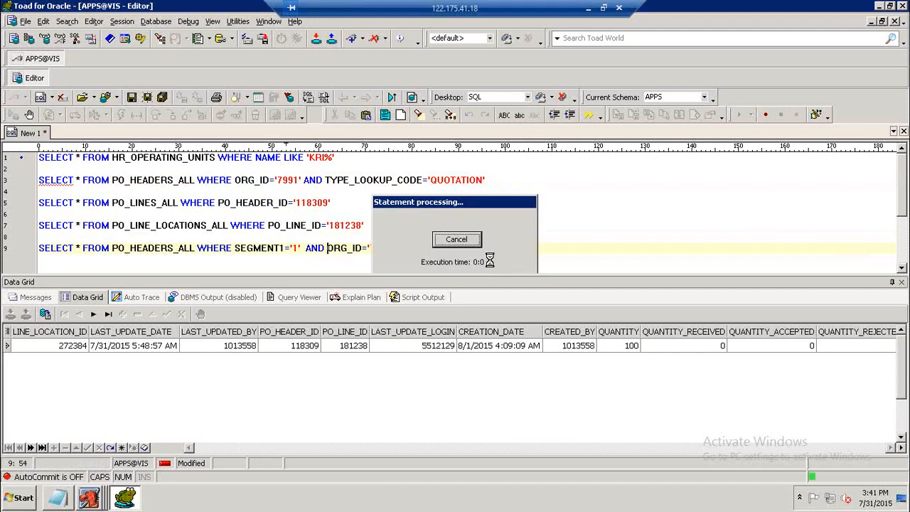
click(138, 359)
click(140, 349)
click(133, 362)
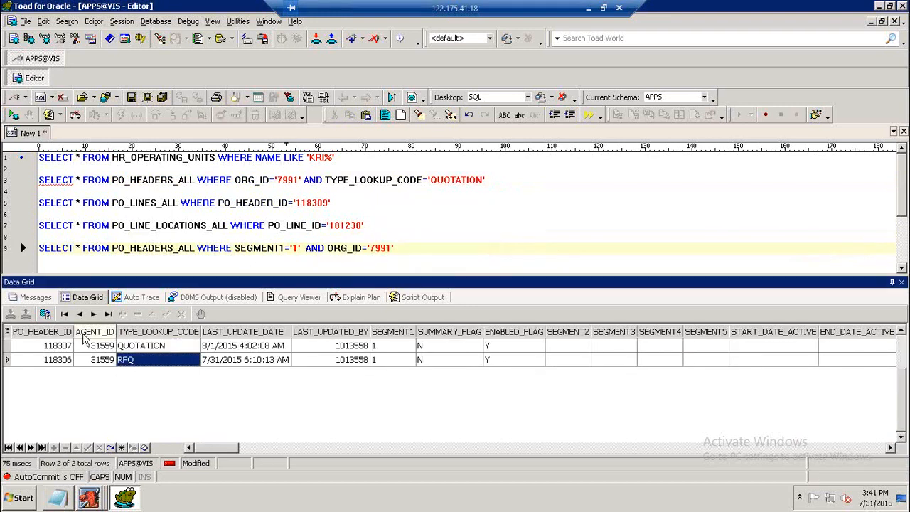
Begin another query below, SELECT * FROM PO_HEADERS.
click(40, 249)
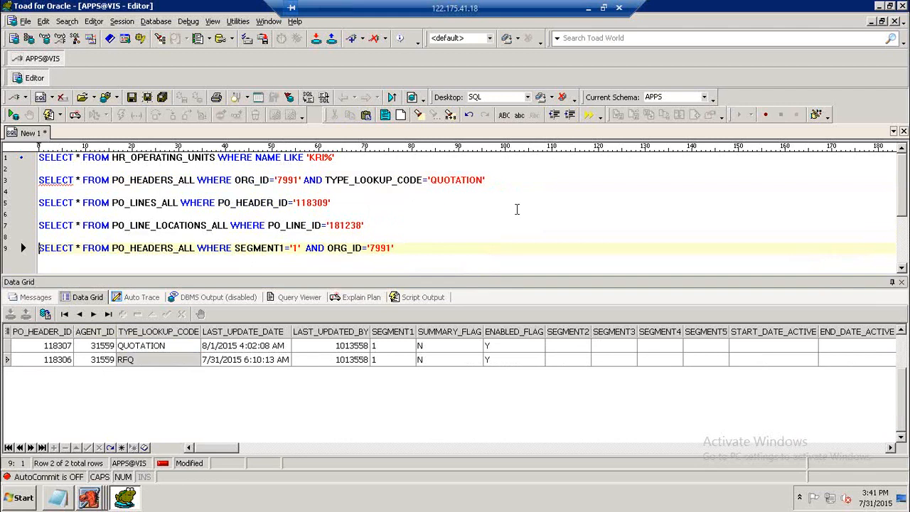
key(shift+End)
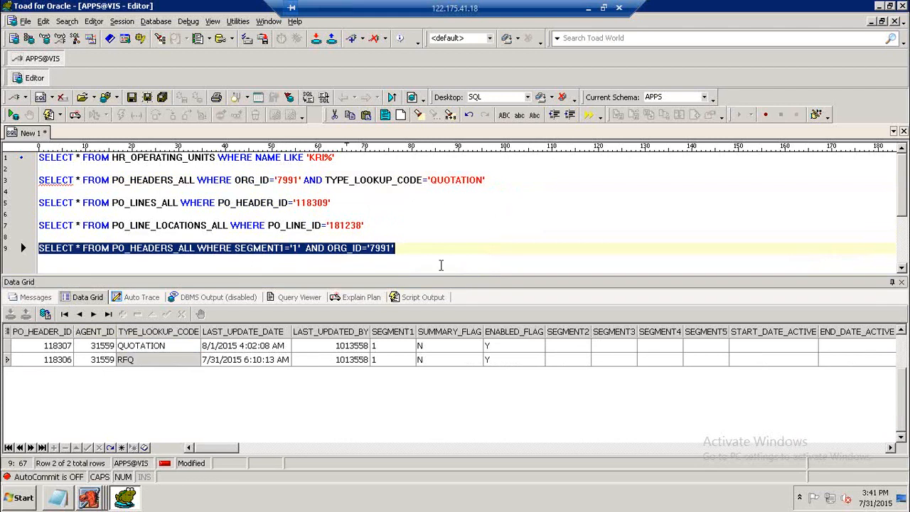
key(End)
key(Return)
key(Return)
text(SELECT )
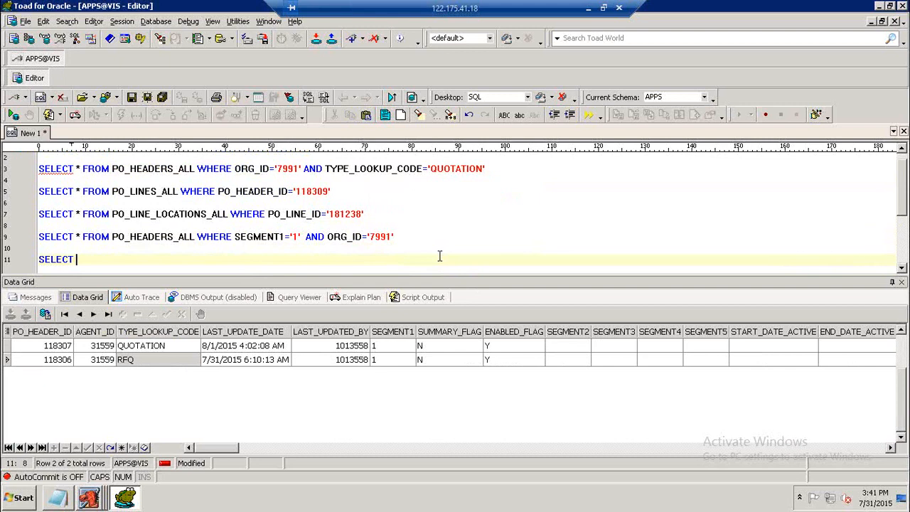
text(* FROM)
key(BackSpace)
key(BackSpace)
key(BackSpace)
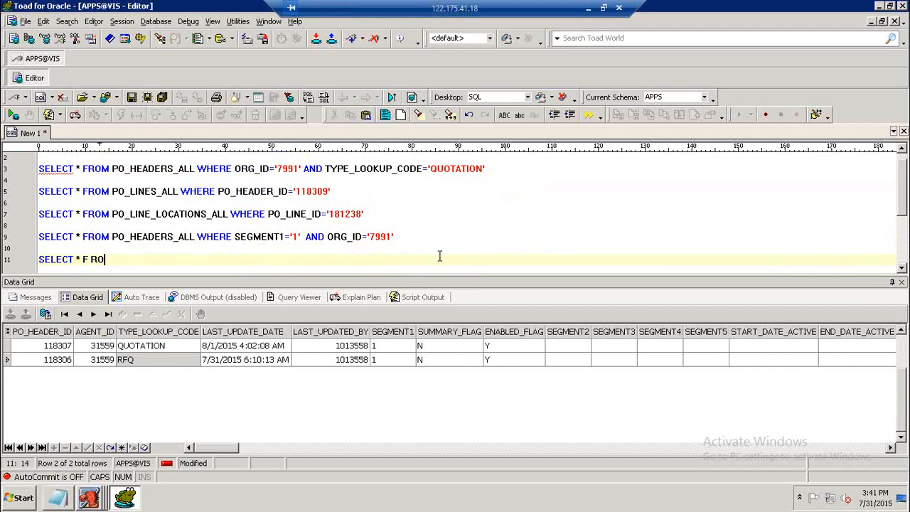
text(ROM PO_HEADERS)
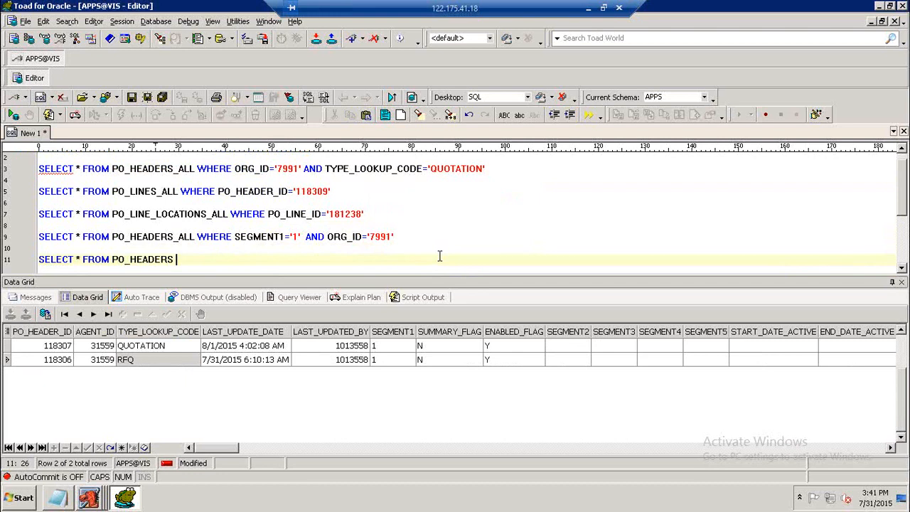
text(_ALL WHERE )
text(FORM)
Complete it as PO_HEADERS_ALL WHERE FROM_HEADER_ID='118306' and run it to list quotations copied from the RFQ.
key(BackSpace)
key(BackSpace)
key(BackSpace)
text(R)
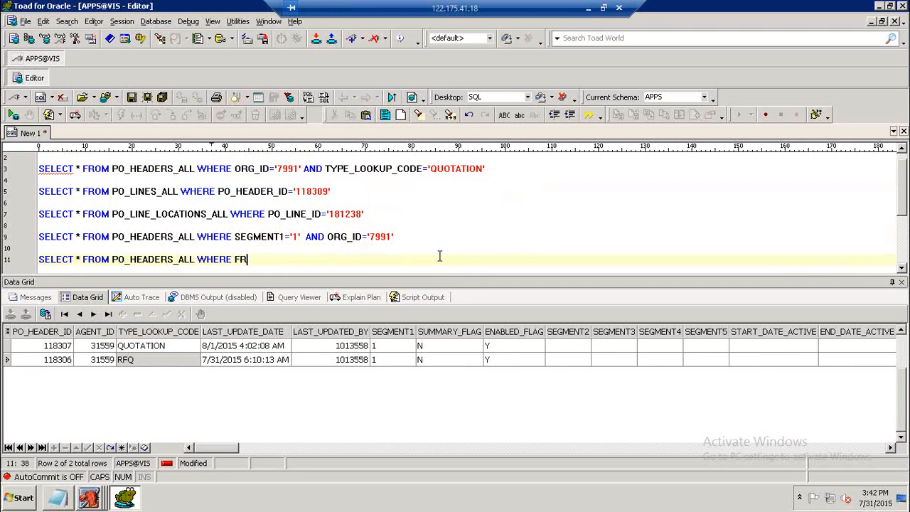
text(OM_HEADER_ID=')
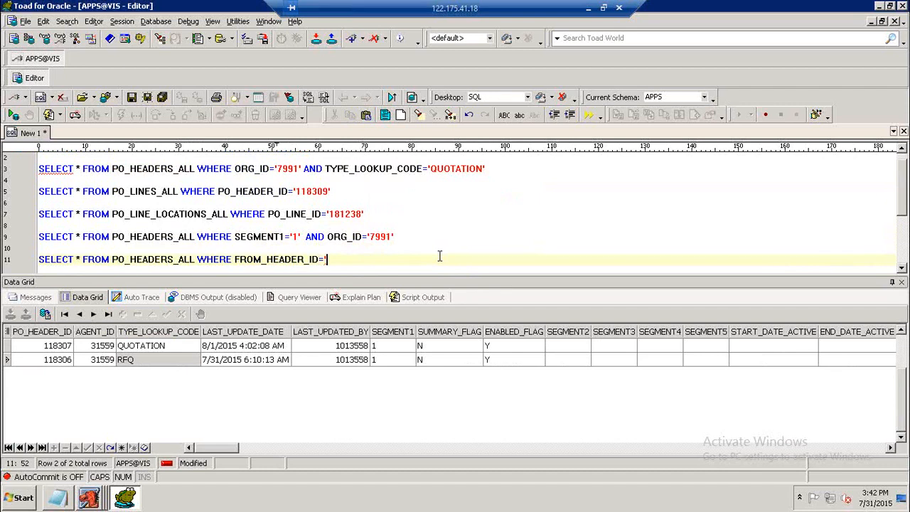
text(118306)
text(;)
text(')
key(F9)
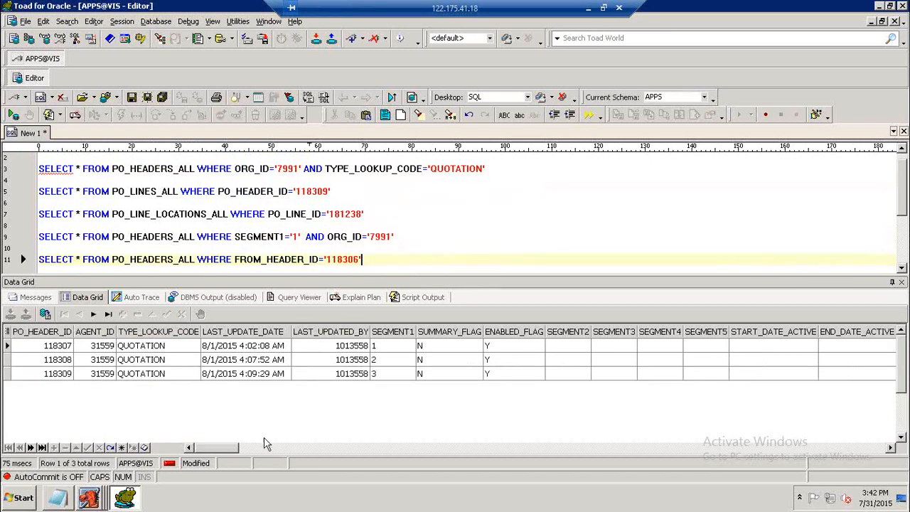
Scroll the quotation result grid sideways to inspect the FROM_HEADER_ID values of each returned quotation.
drag(229, 454, 315, 446)
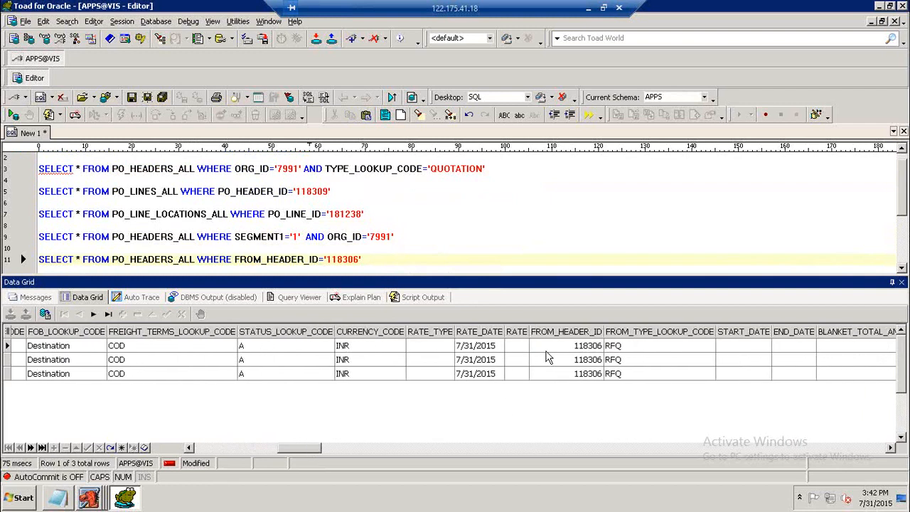
click(568, 348)
click(571, 360)
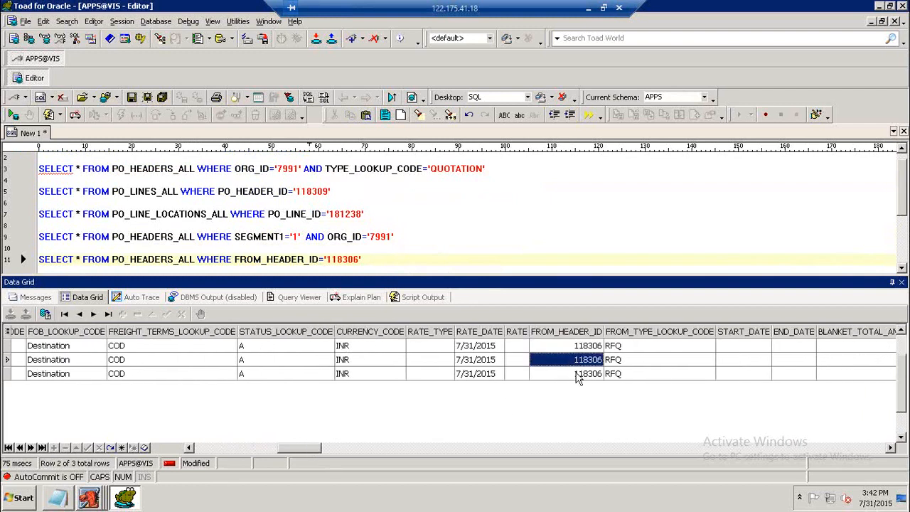
click(577, 373)
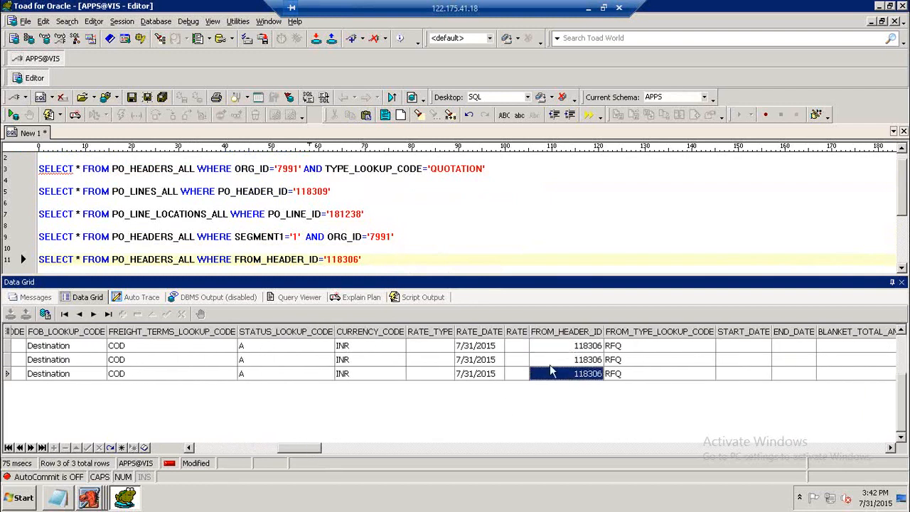
drag(309, 448, 200, 449)
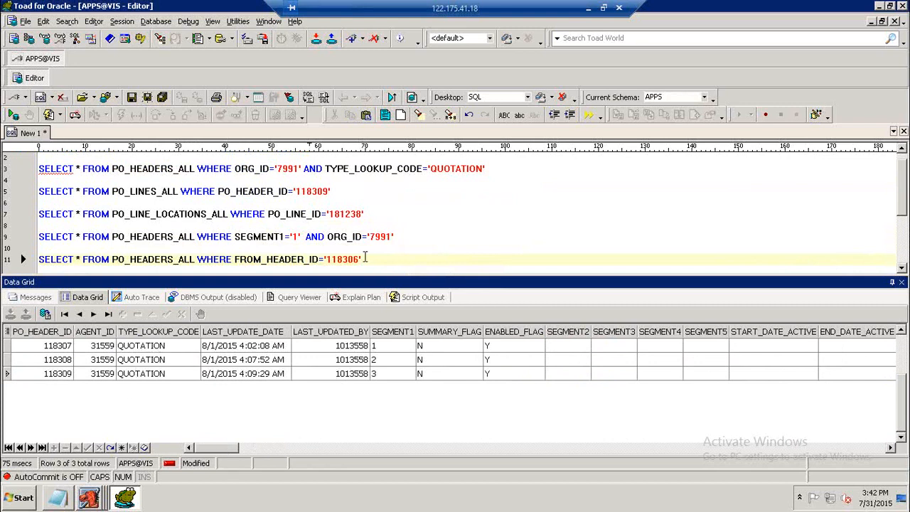
Copy all five verification queries into the Notepad notes below the standard quotation navigation line and indent each one.
drag(366, 259, 40, 169)
key(ctrl+c)
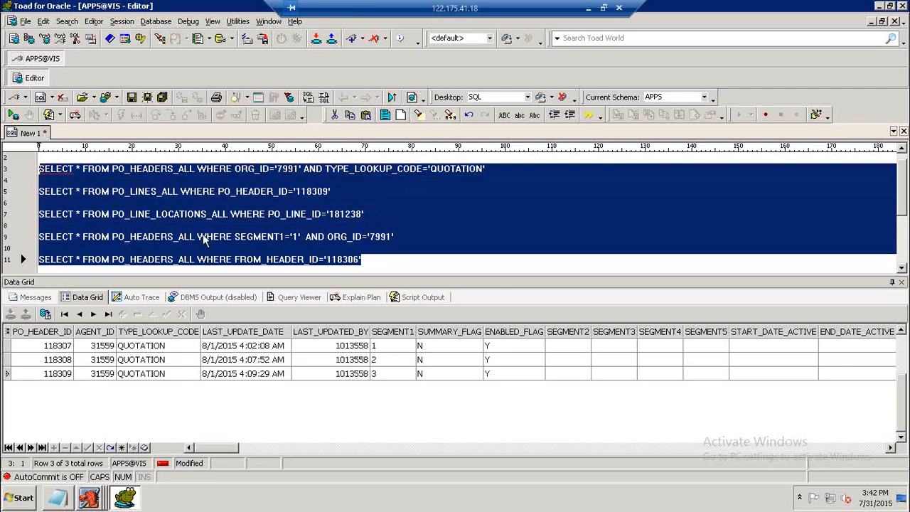
click(61, 500)
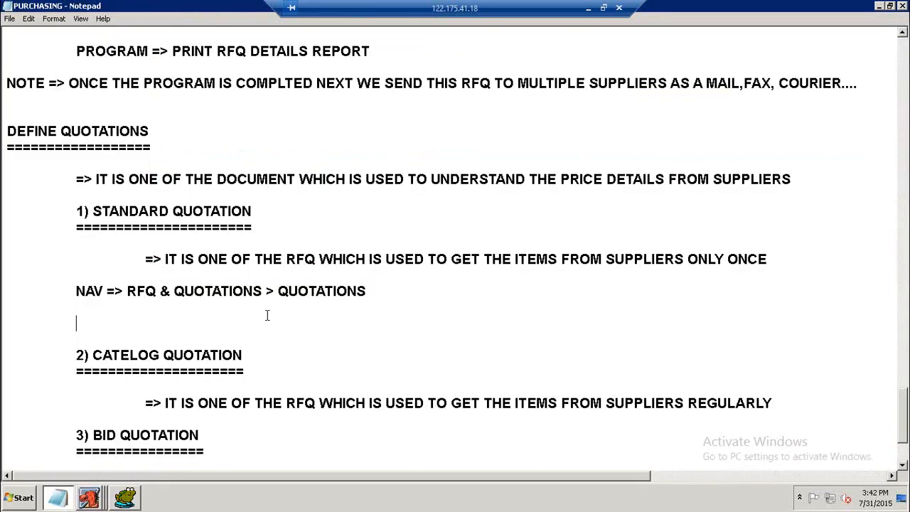
key(ctrl+v)
click(13, 356)
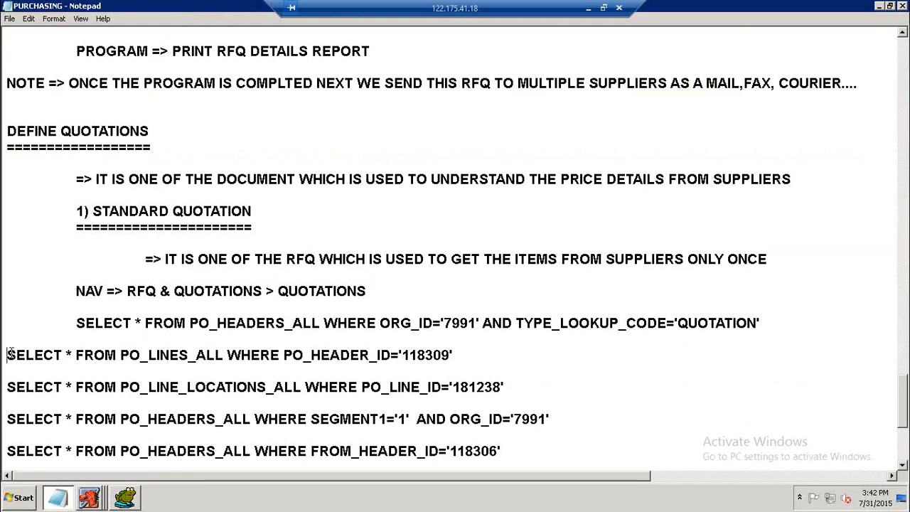
key(Tab)
click(10, 387)
key(Tab)
click(9, 419)
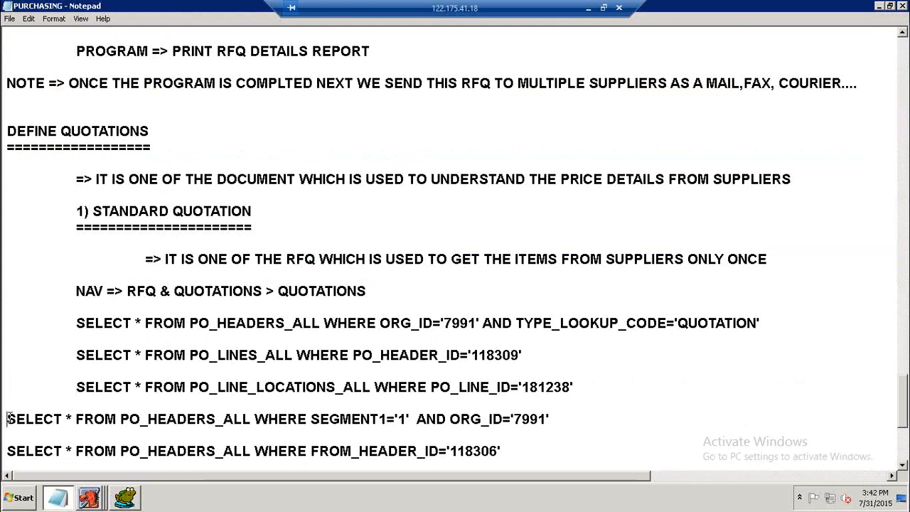
key(Tab)
click(7, 451)
key(Tab)
scroll(182, 263, down, 3)
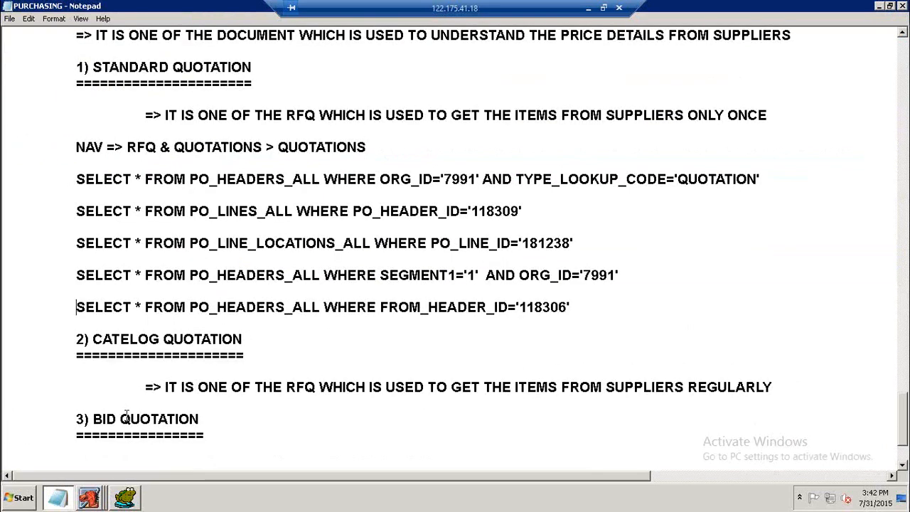
Rerun the SEGMENT1='1' AND ORG_ID='7991' query and compare the RFQ header's ID with the quotation's.
click(125, 498)
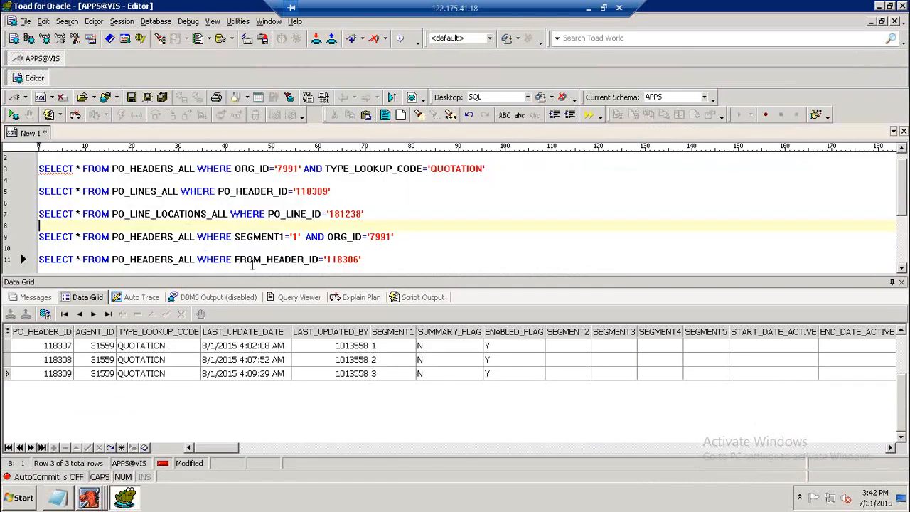
drag(236, 259, 318, 256)
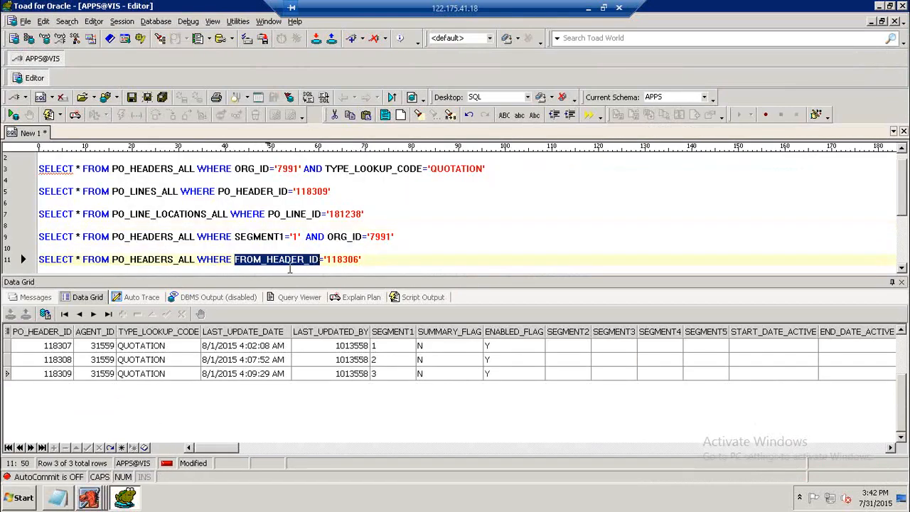
click(287, 267)
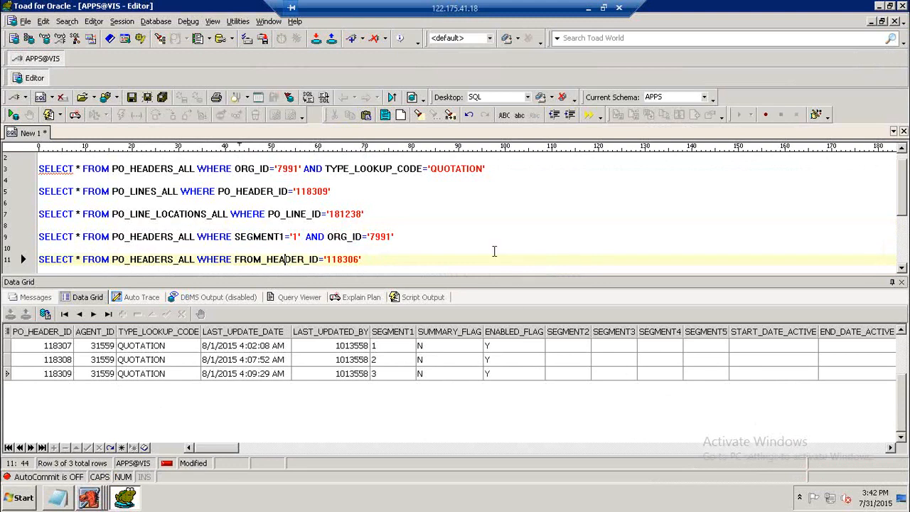
drag(219, 453, 188, 461)
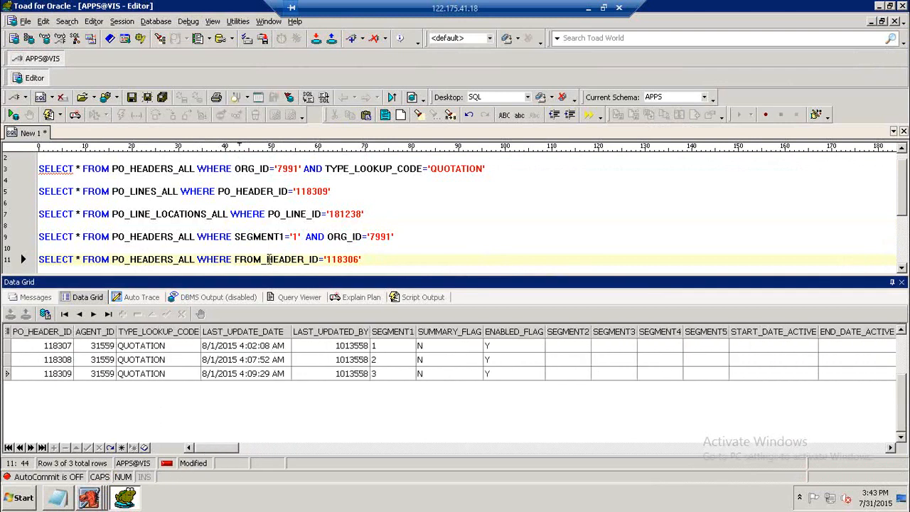
click(218, 238)
key(F9)
click(134, 363)
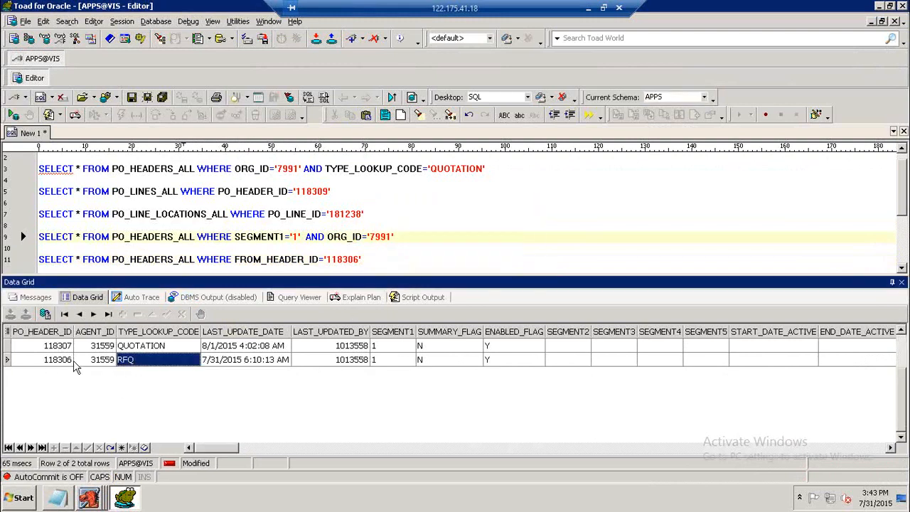
click(50, 359)
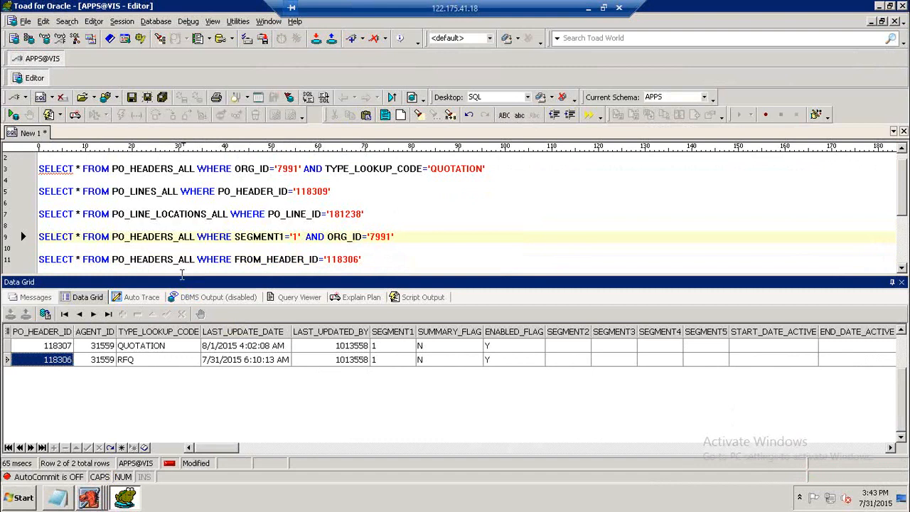
Rerun the FROM_HEADER_ID='118306' query and inspect the FROM_HEADER_ID column for all returned quotations.
click(229, 259)
key(F9)
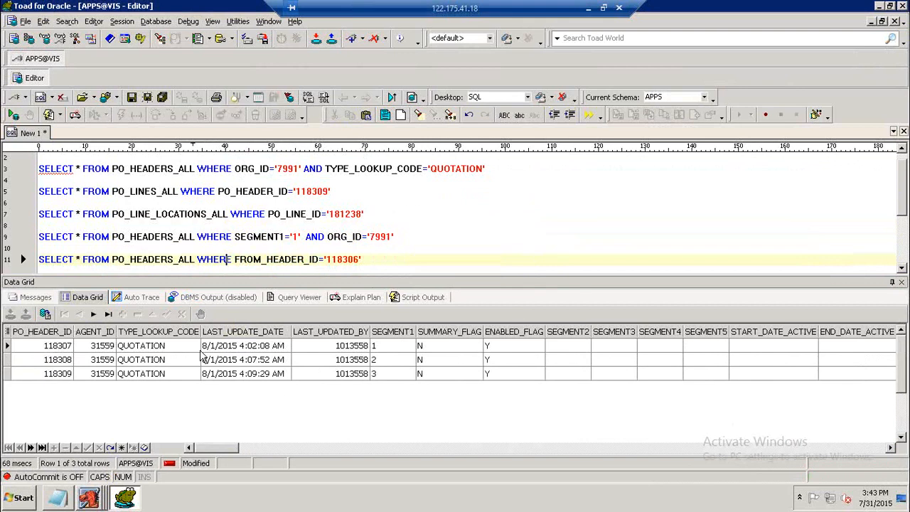
click(393, 359)
click(389, 373)
drag(240, 447, 325, 430)
click(480, 345)
click(490, 361)
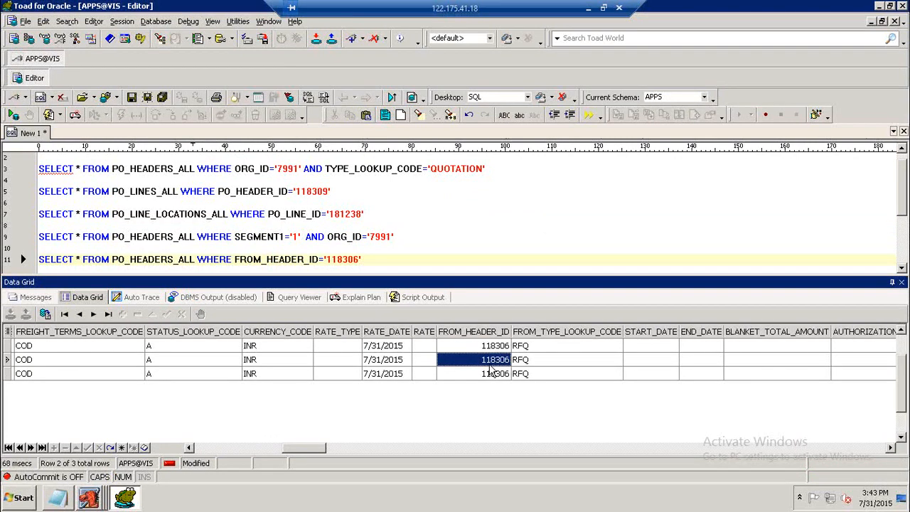
click(490, 373)
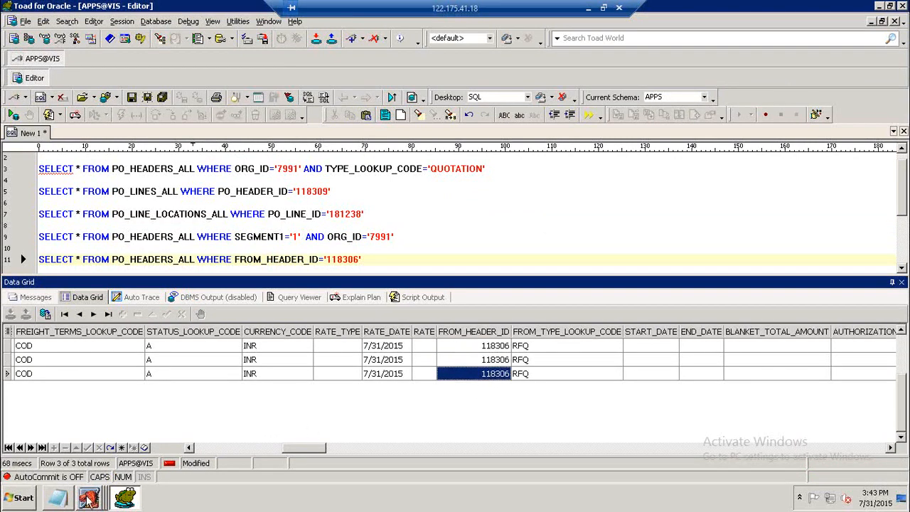
Close the RFQ to Quotation and RFQs windows to return to the Purchasing Navigator.
click(89, 500)
click(245, 470)
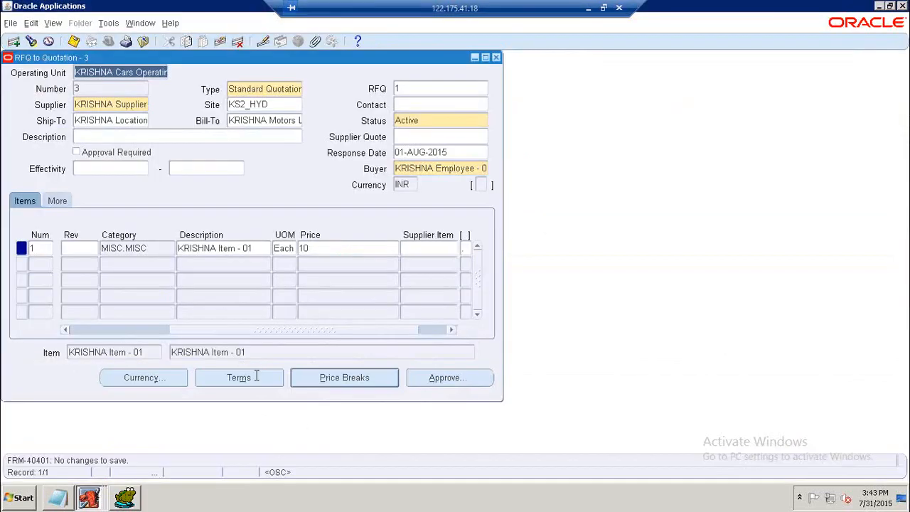
click(497, 58)
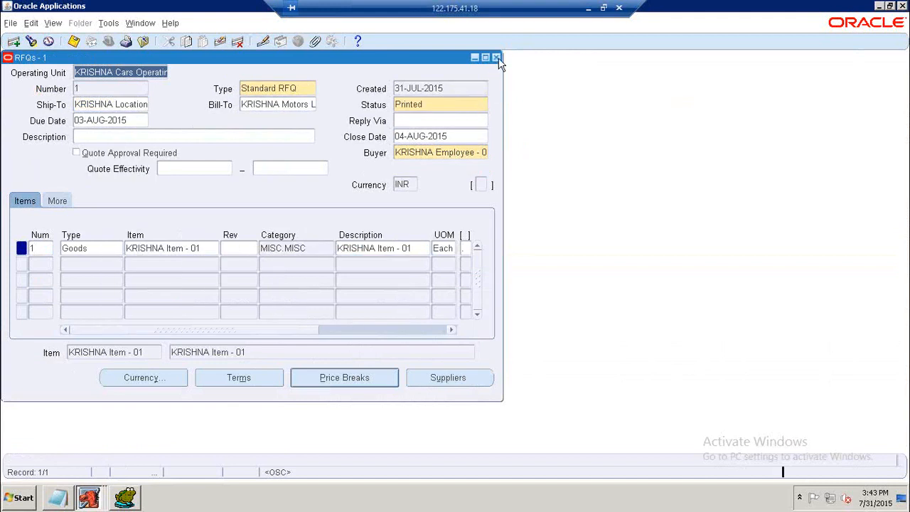
click(498, 58)
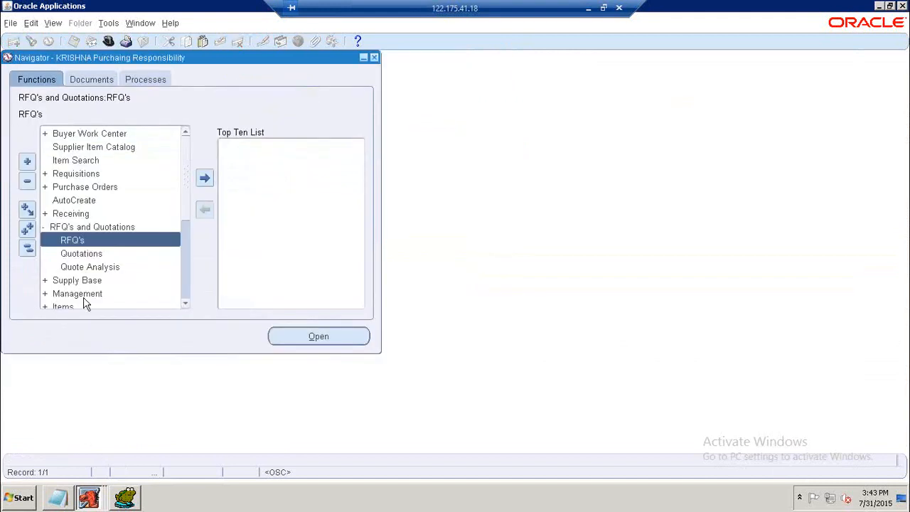
Add the heading ANALYSE THE QUOTATION, underlined with equals signs, at the end of the notes.
click(123, 501)
click(58, 498)
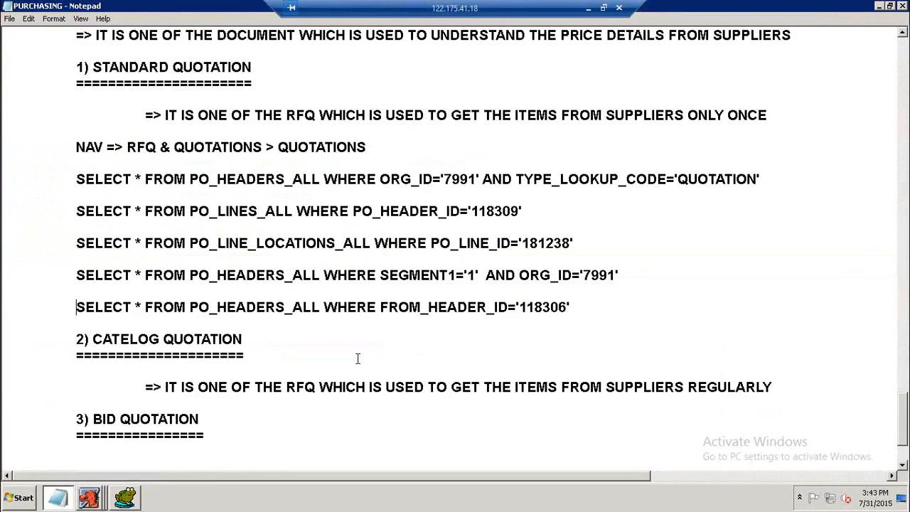
click(79, 382)
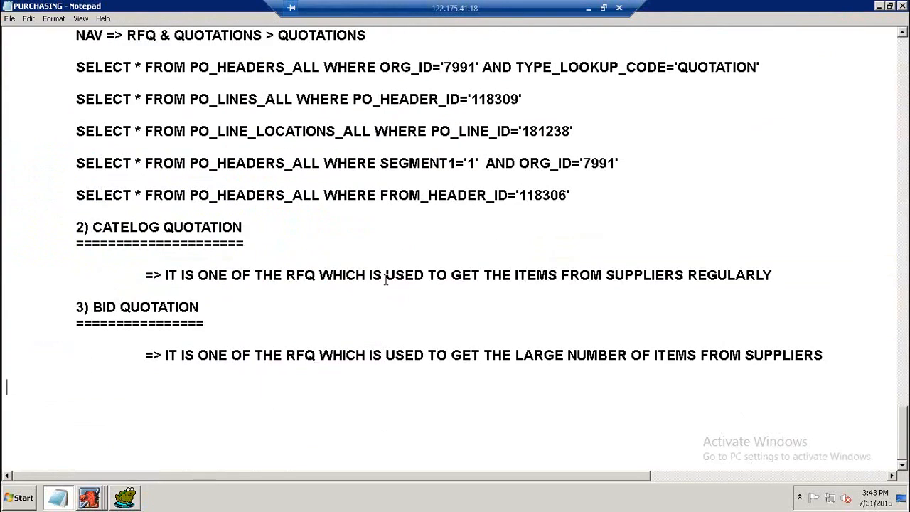
text(ANALYSA)
key(BackSpace)
key(BackSpace)
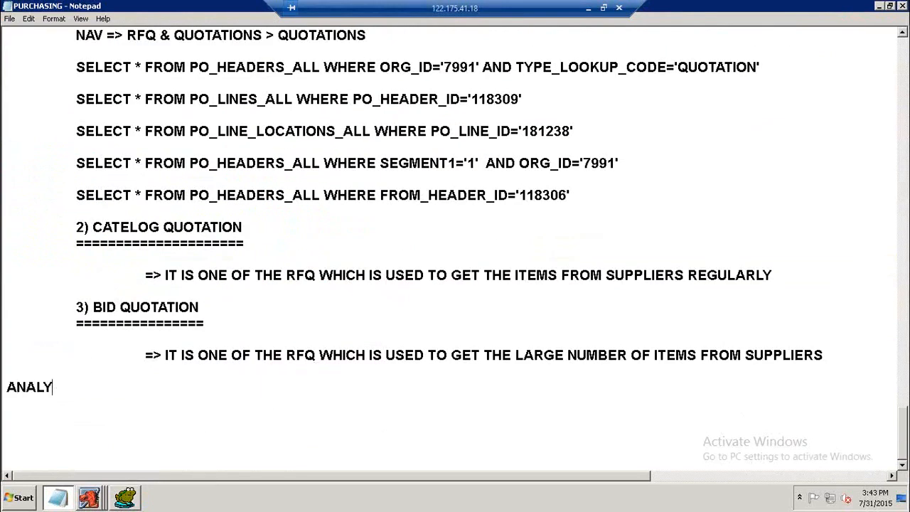
text(SE THE Q)
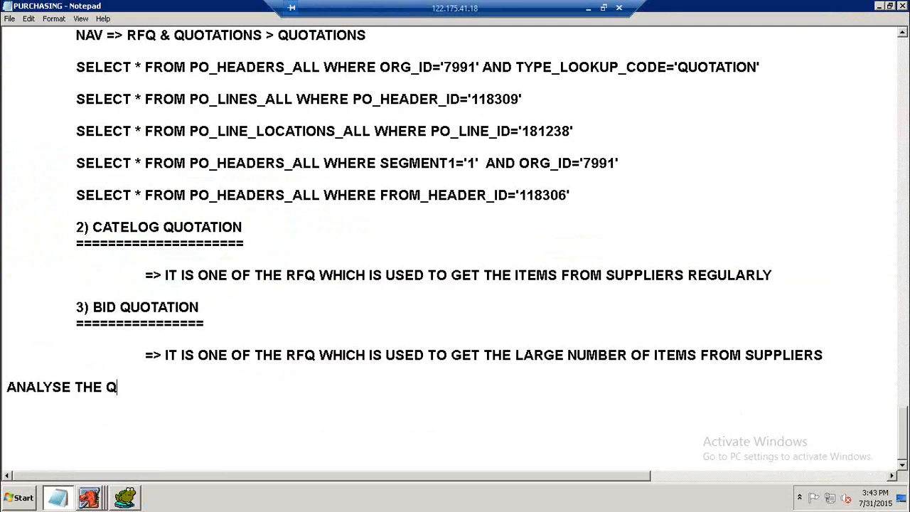
text(UOAT)
key(BackSpace)
key(BackSpace)
text(TATION)
key(Return)
text(=======================)
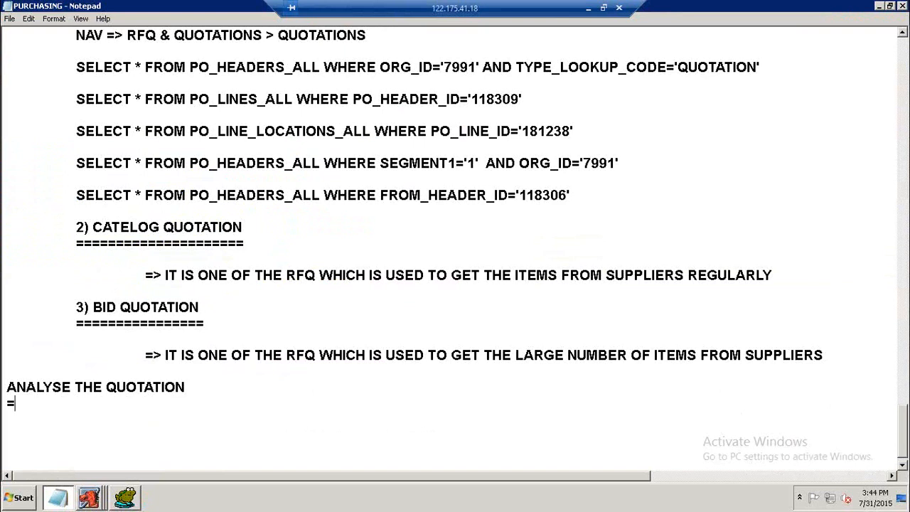
key(Return)
key(Return)
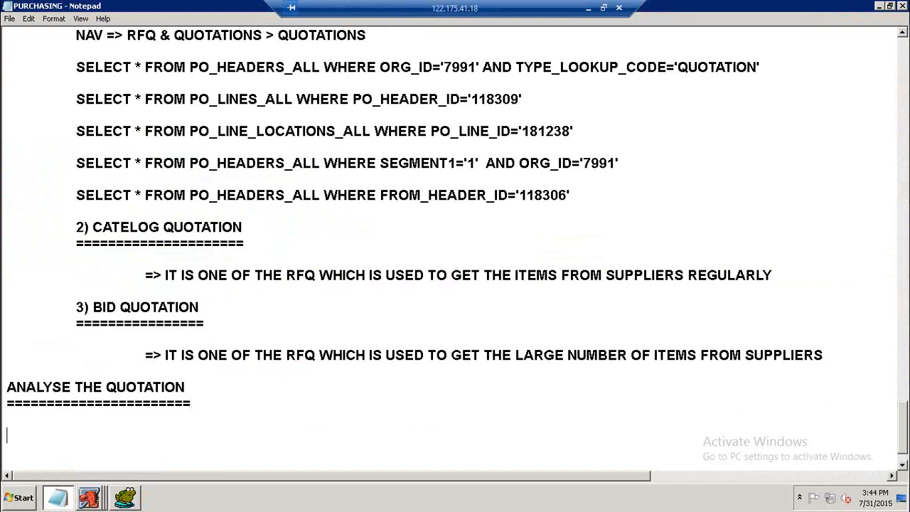
Add the indented navigation line NAV => RFQ & QUOTATION > ANALYSE THE QUOTATION beneath the heading.
text(N)
key(BackSpace)
key(Tab)
text(NAV => RFQ)
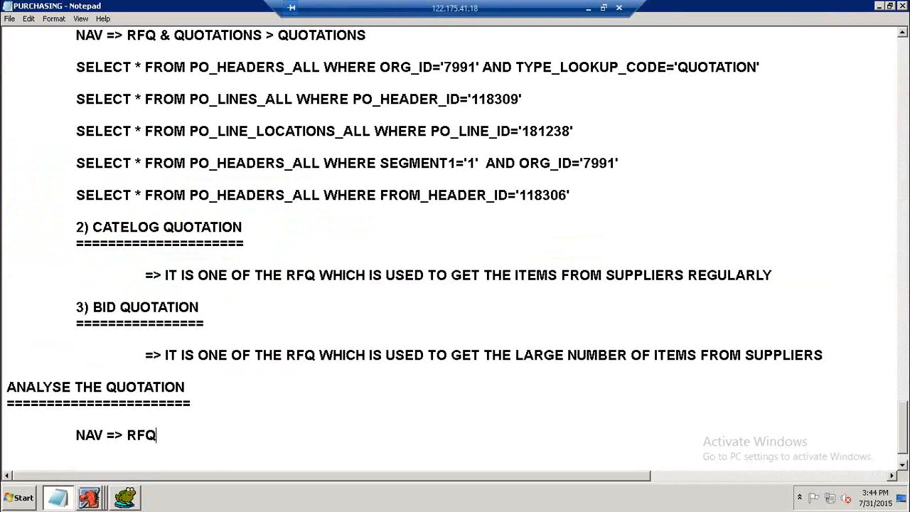
text( & q)
key(BackSpace)
text(QUOA)
key(BackSpace)
text(TATION )
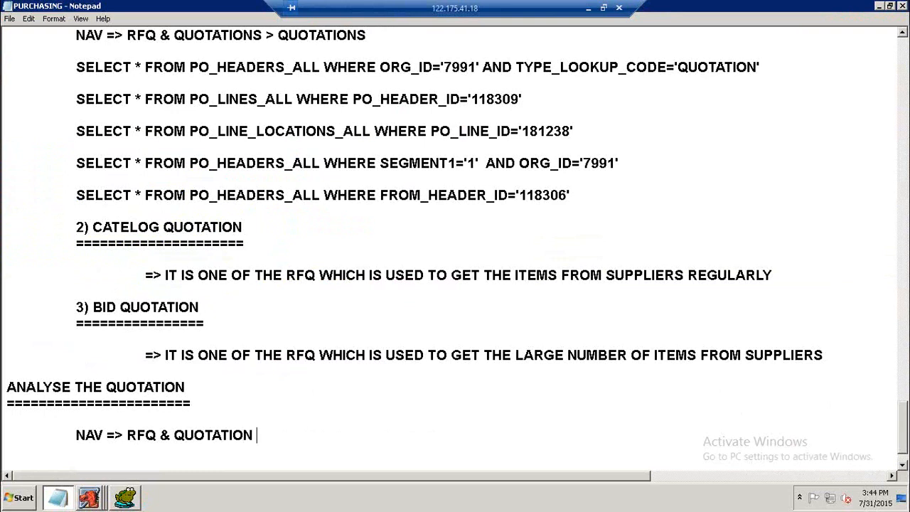
text(> ANALYZ)
key(BackSpace)
text(SE)
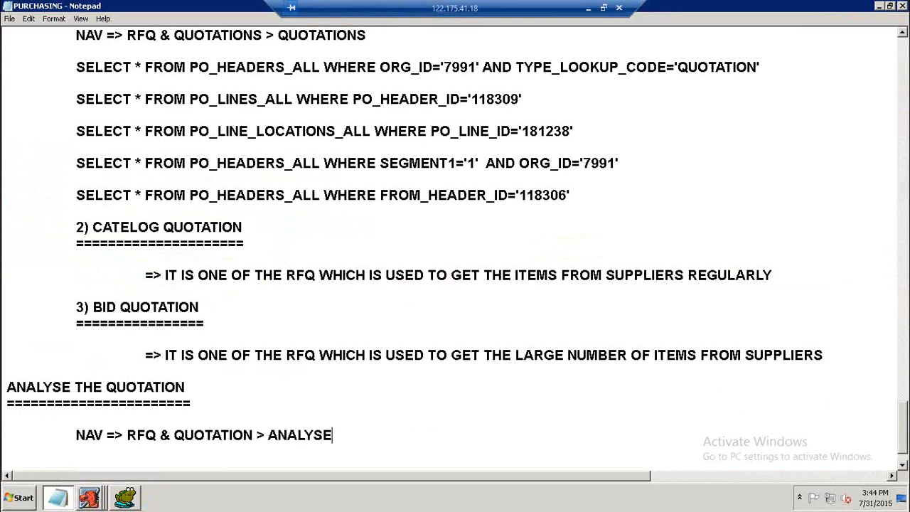
text( THE QU)
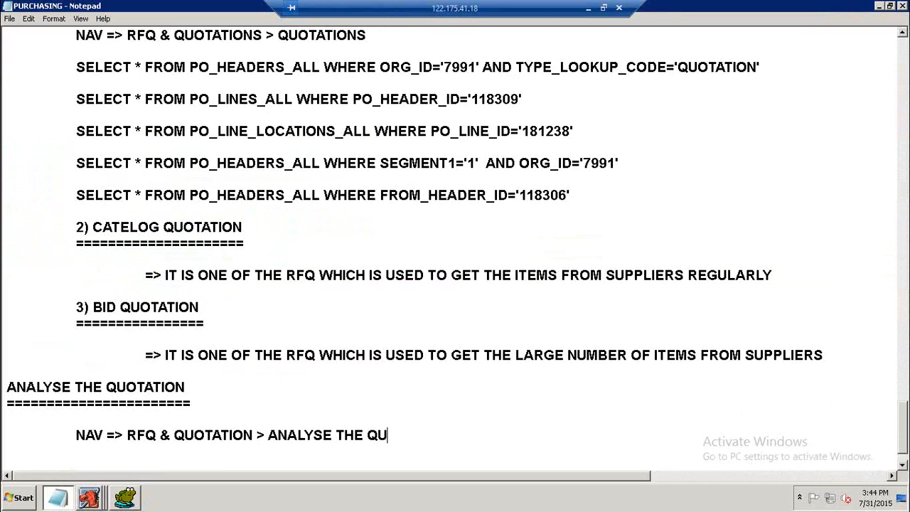
text(OTATION)
key(Return)
Open Quote Analysis from the RFQ's and Quotations functions in the Navigator.
click(100, 500)
click(104, 472)
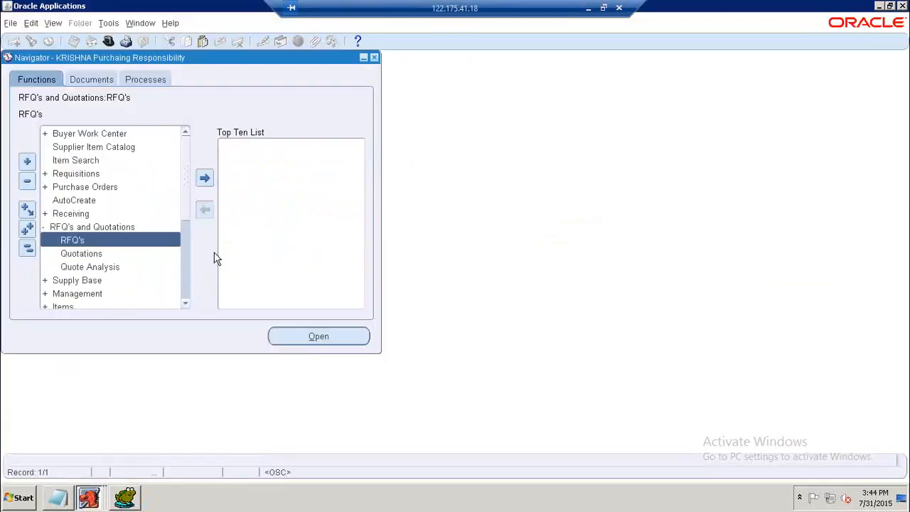
double_click(76, 267)
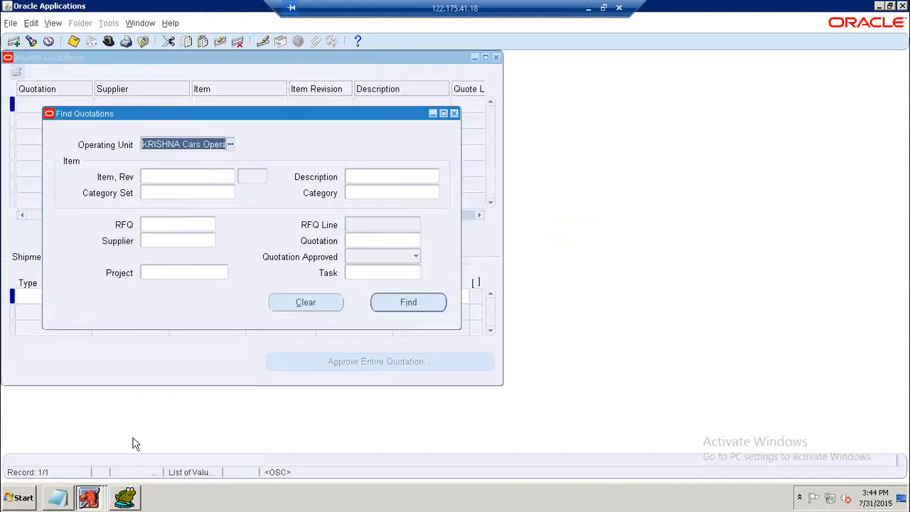
Rewrite the end of the navigation line in the notes so it reads QUOTE ANALYSE.
key(alt+Tab)
click(270, 419)
text(QUOT)
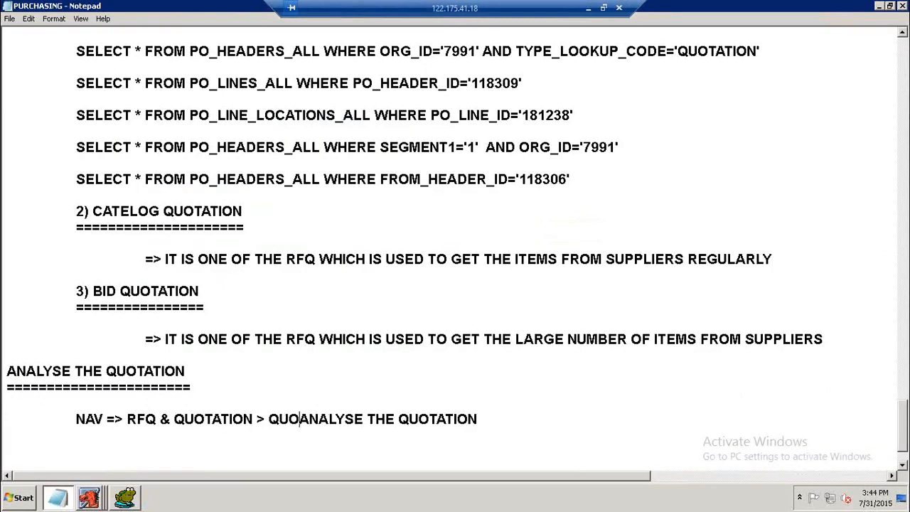
text(E)
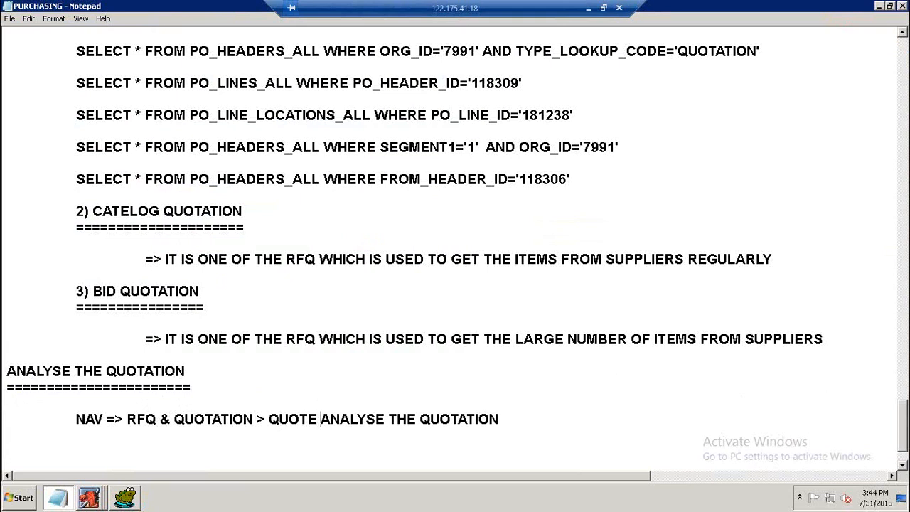
key(Right)
key(Right)
key(Right)
key(Right)
key(Right)
key(shift+End)
key(Delete)
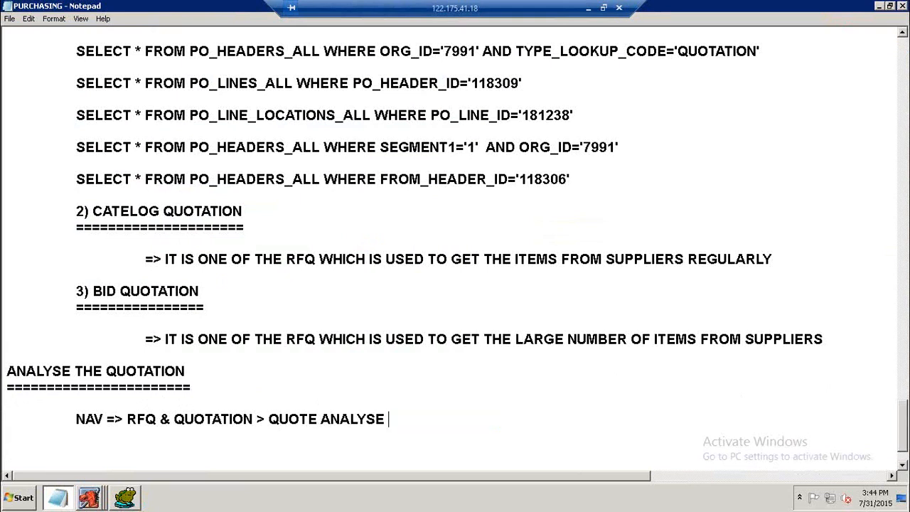
Return to Oracle Applications, reopen Quote Analysis and find the quotations for RFQ 1.
click(88, 498)
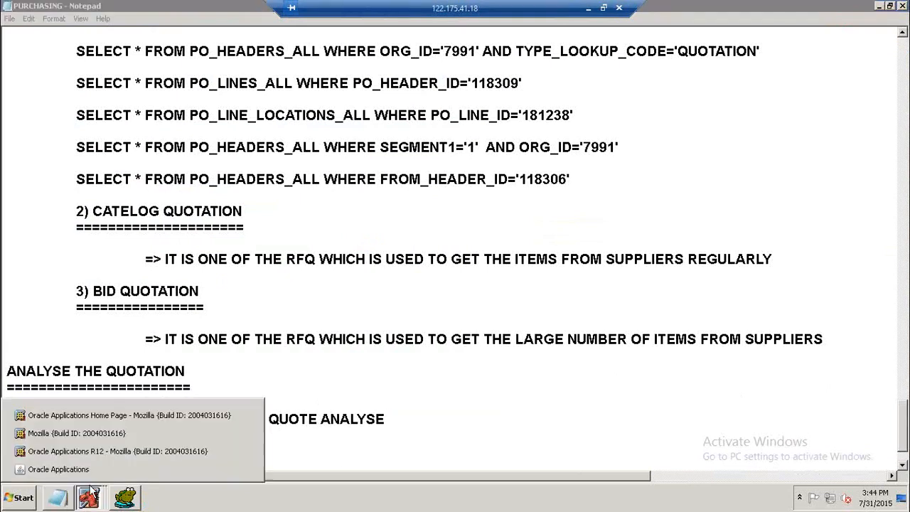
click(92, 465)
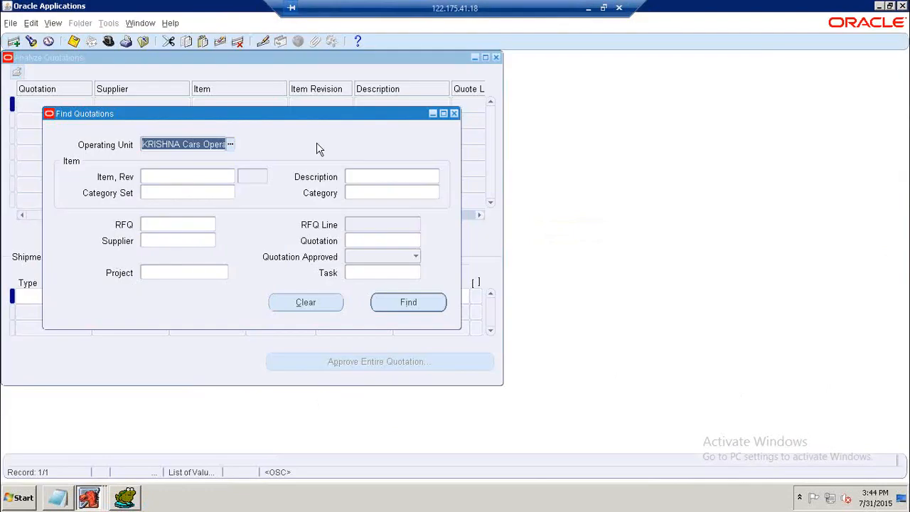
click(453, 115)
click(497, 58)
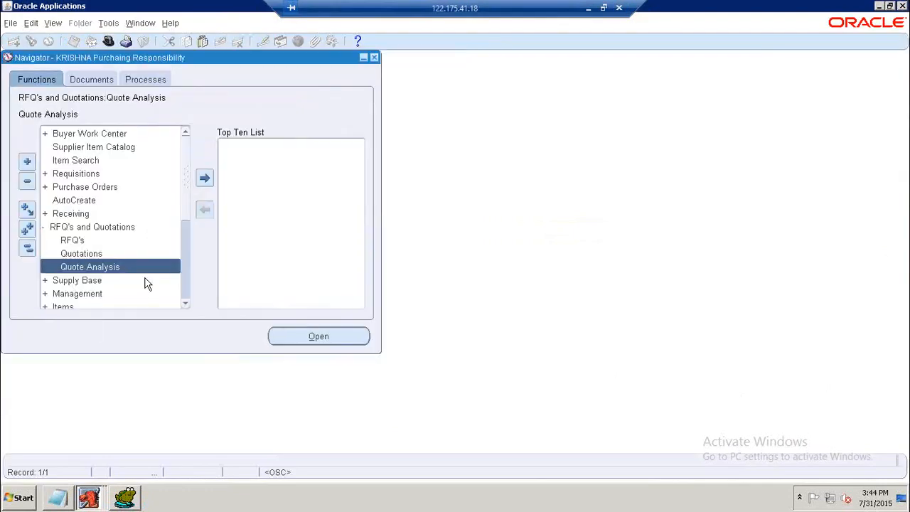
double_click(107, 266)
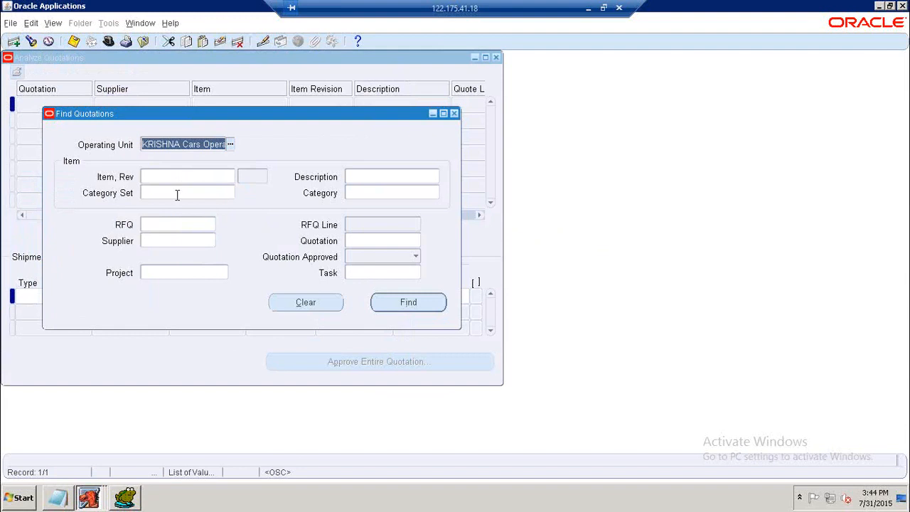
click(165, 224)
text(1)
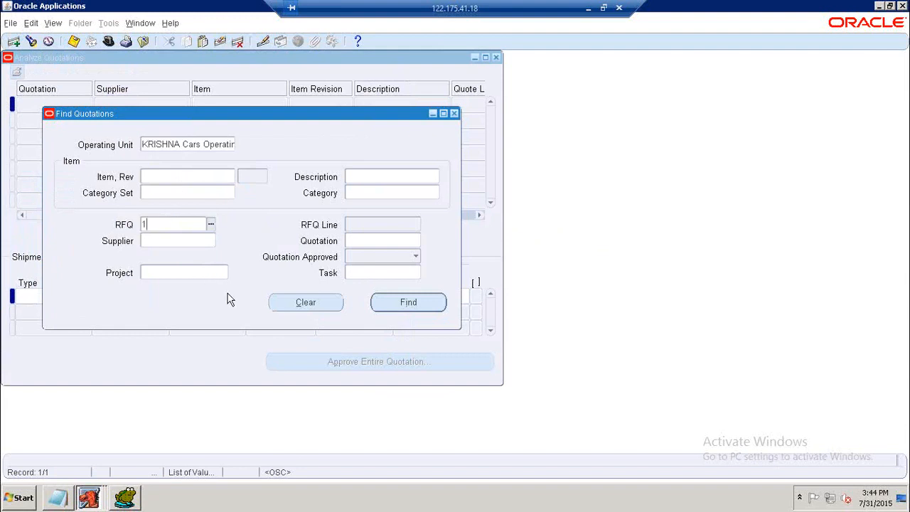
click(397, 306)
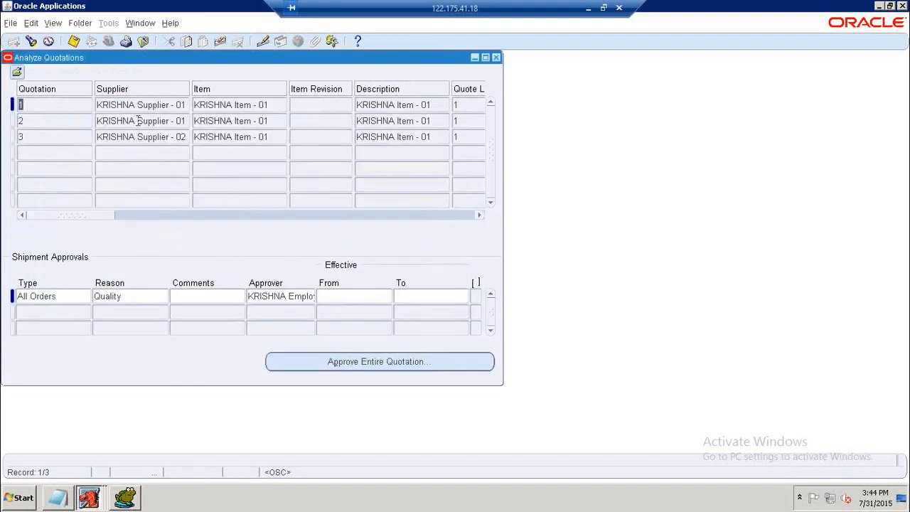
Scroll across the quotation columns to compare prices and select quotation 3.
drag(104, 218, 164, 219)
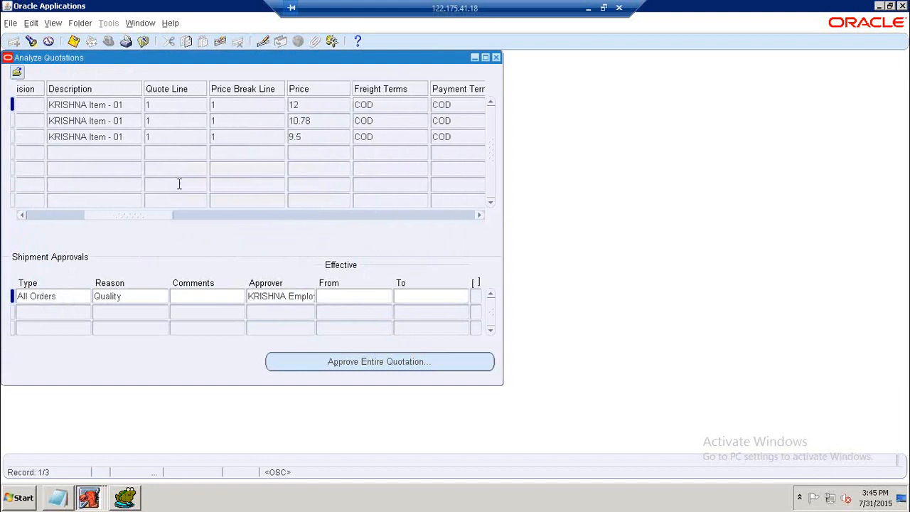
drag(138, 220, 44, 211)
click(59, 136)
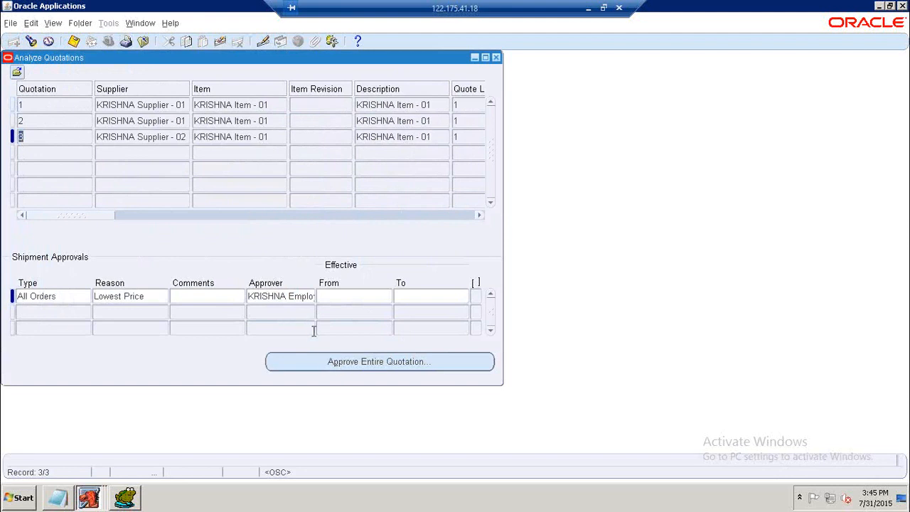
Approve the entire quotation 3 for All Orders with the reason Lowest Price.
click(325, 365)
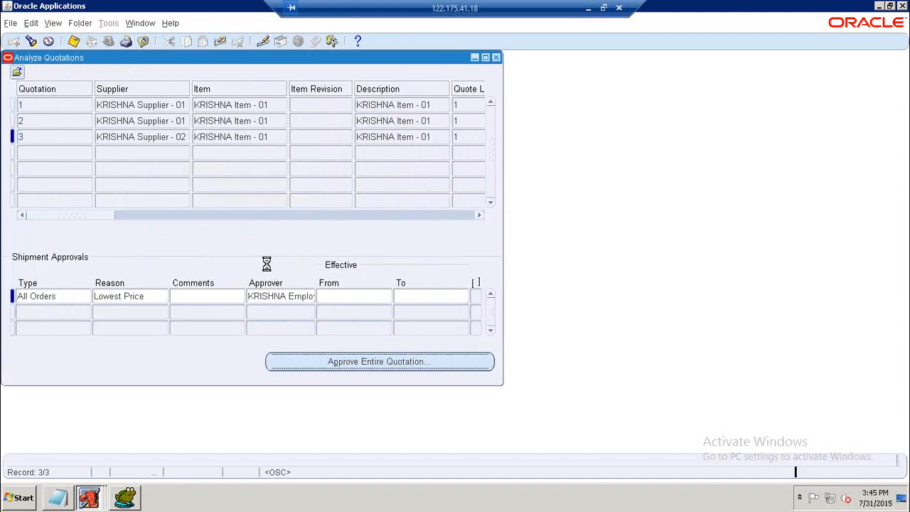
key(Tab)
click(325, 193)
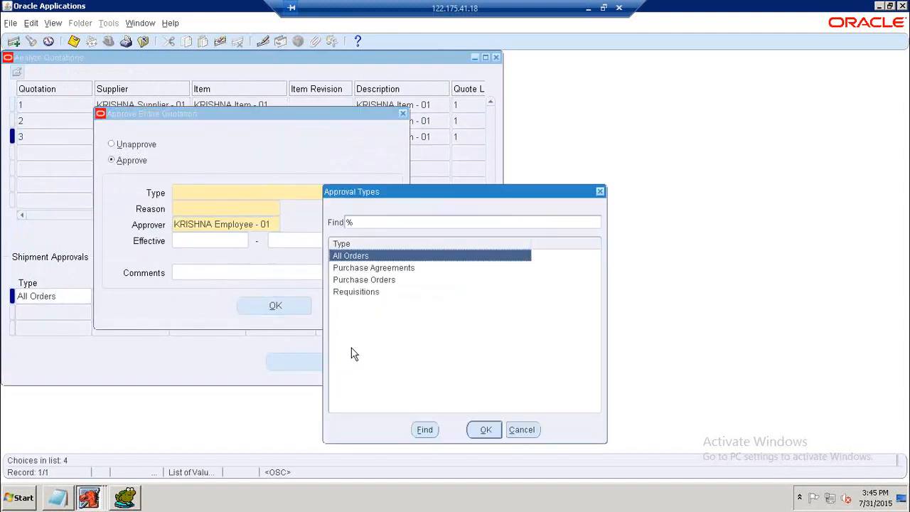
click(486, 434)
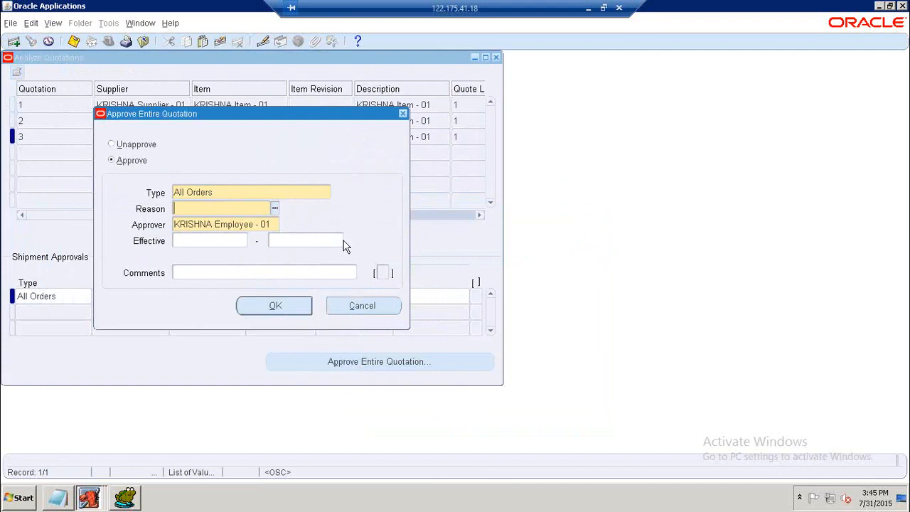
click(276, 215)
click(37, 147)
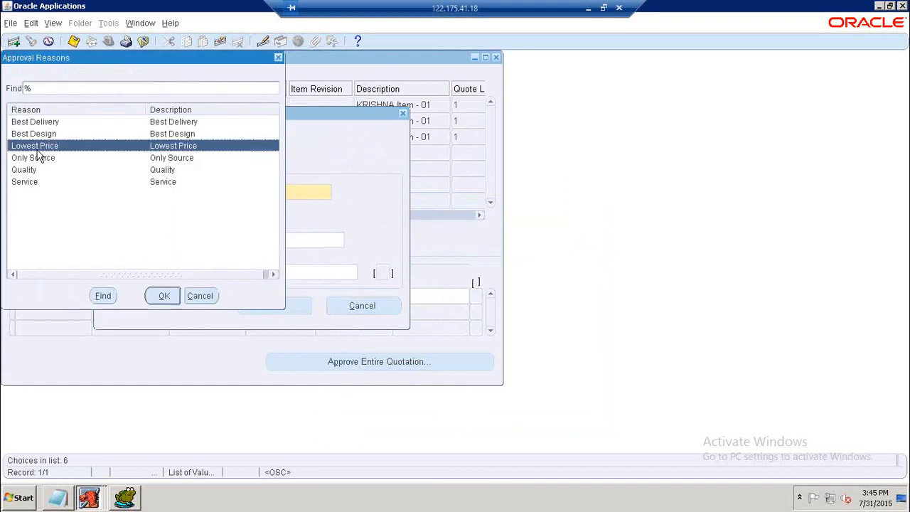
click(164, 296)
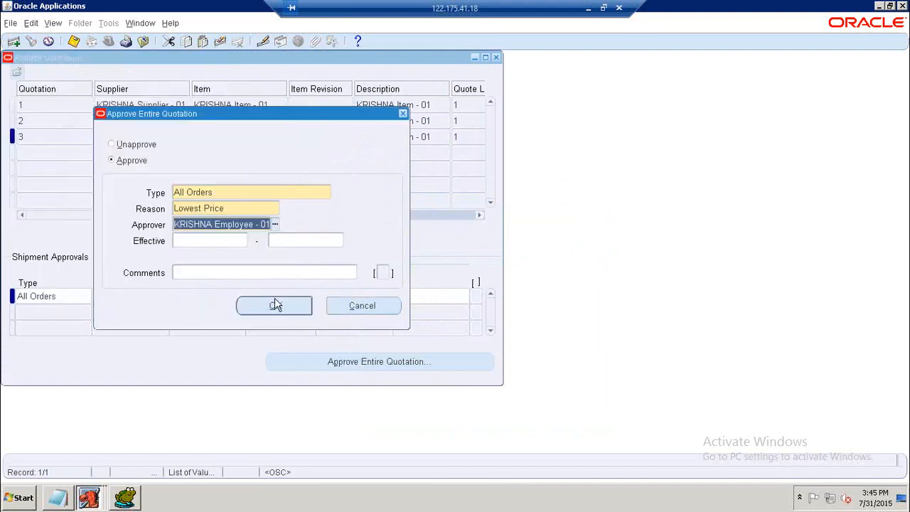
click(322, 193)
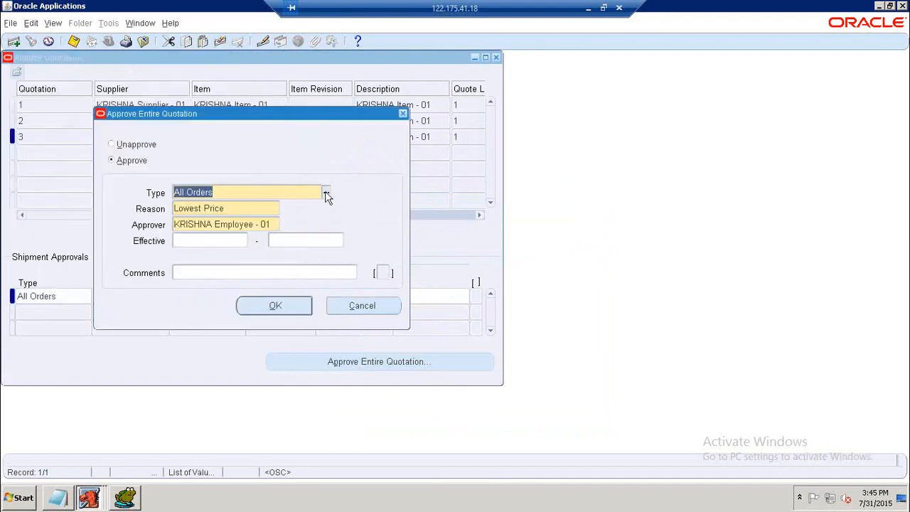
click(325, 193)
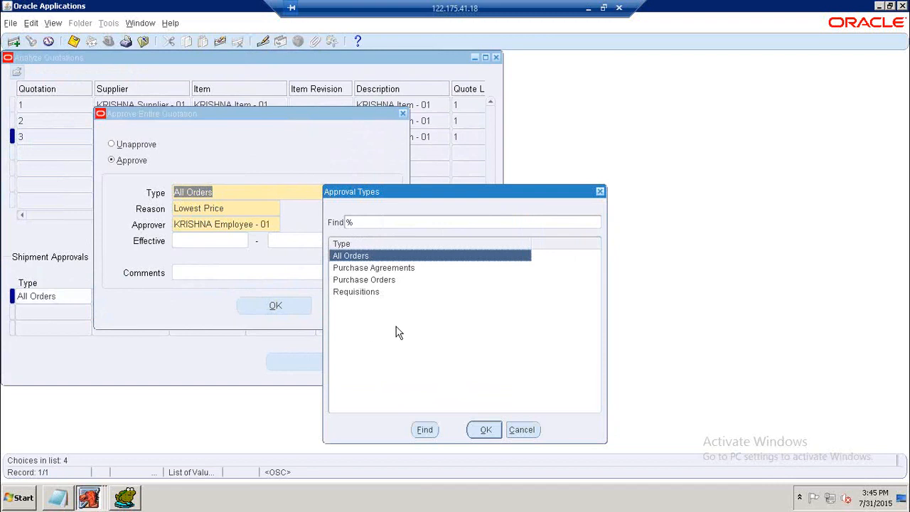
click(487, 431)
click(301, 308)
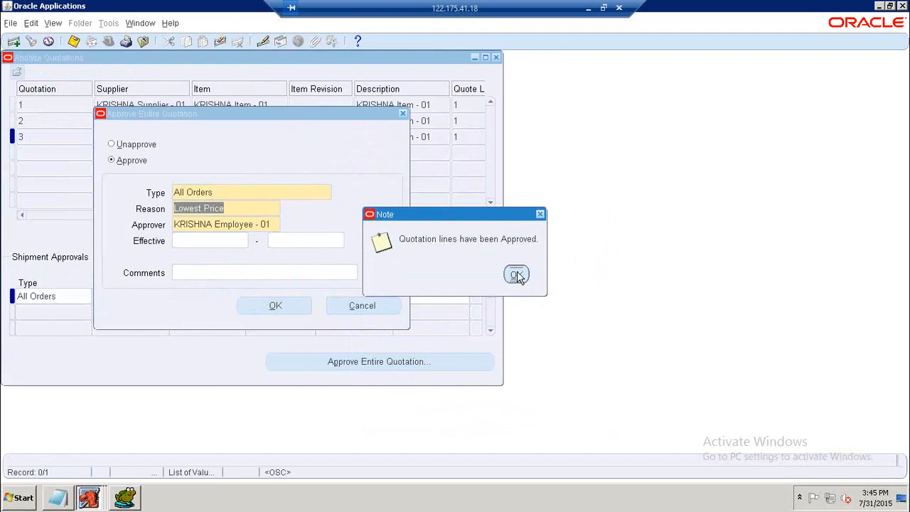
click(517, 275)
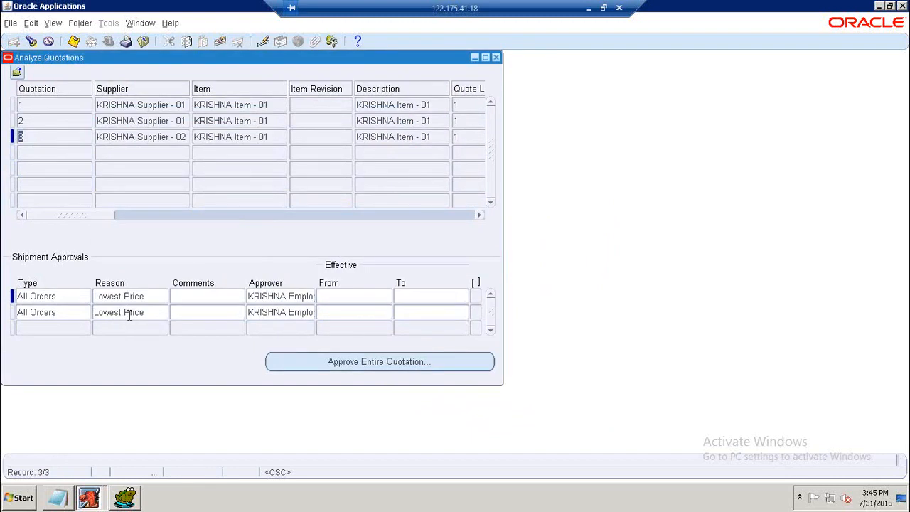
Inspect quotation 3's new shipment approval row and scroll through the remaining quotation columns.
click(127, 313)
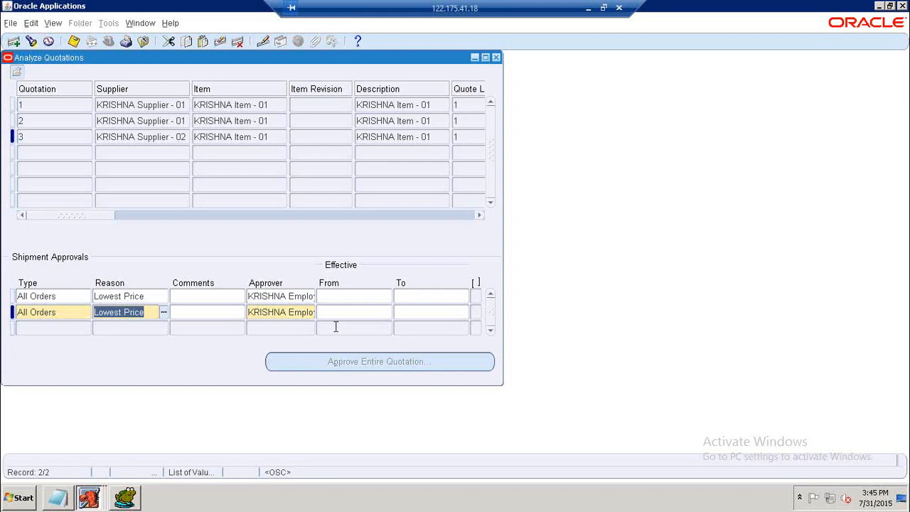
click(108, 140)
drag(98, 215, 462, 220)
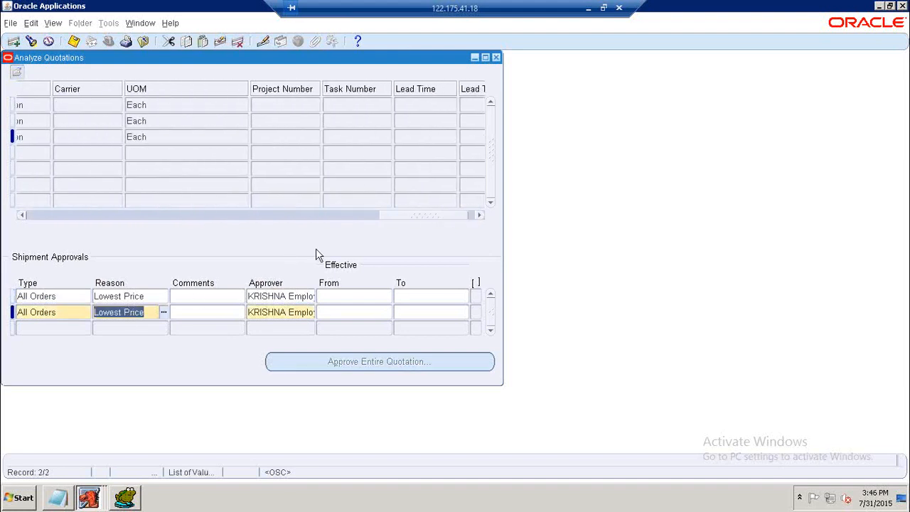
drag(405, 220, 22, 234)
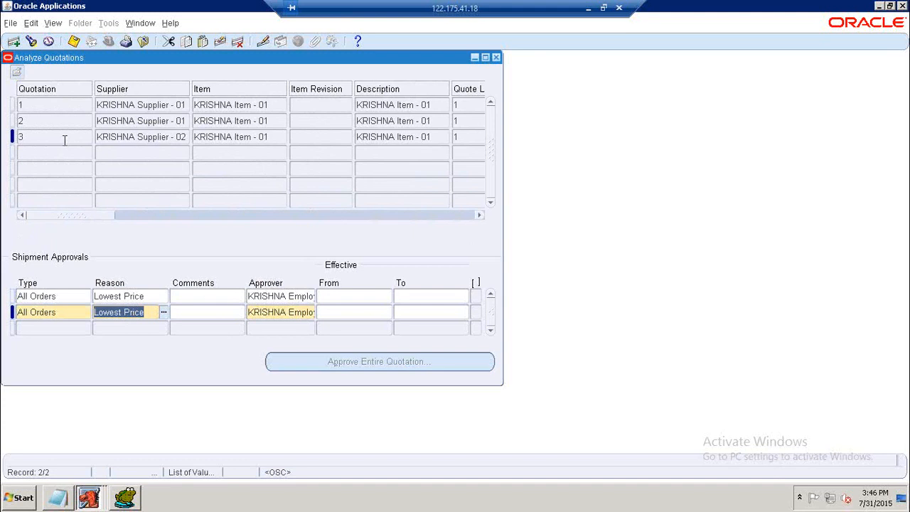
click(188, 313)
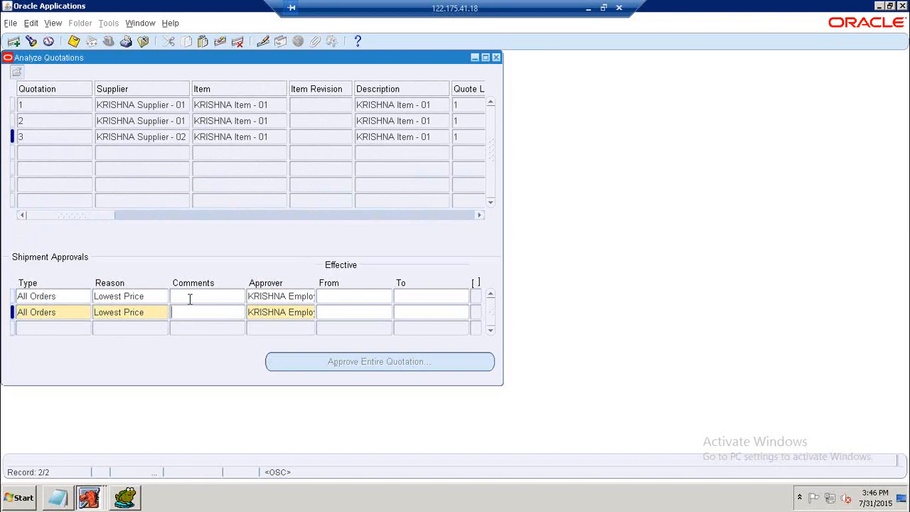
Switch between quotations 1, 2 and 3 to compare their shipment approvals.
click(61, 121)
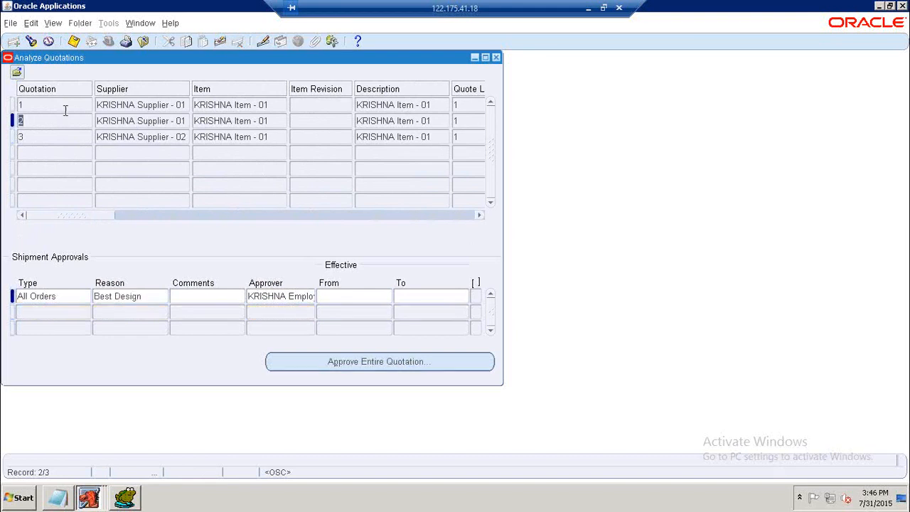
click(67, 105)
click(61, 123)
click(67, 104)
click(62, 121)
click(62, 138)
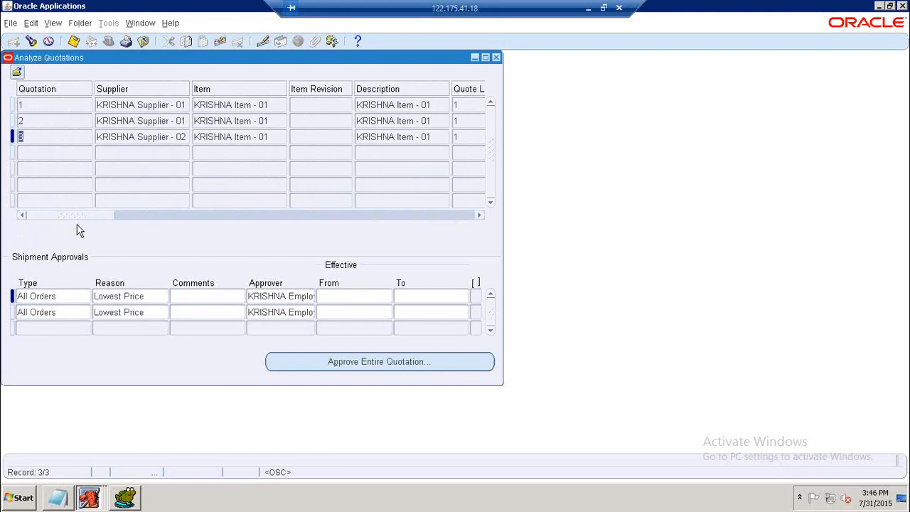
click(61, 123)
click(65, 105)
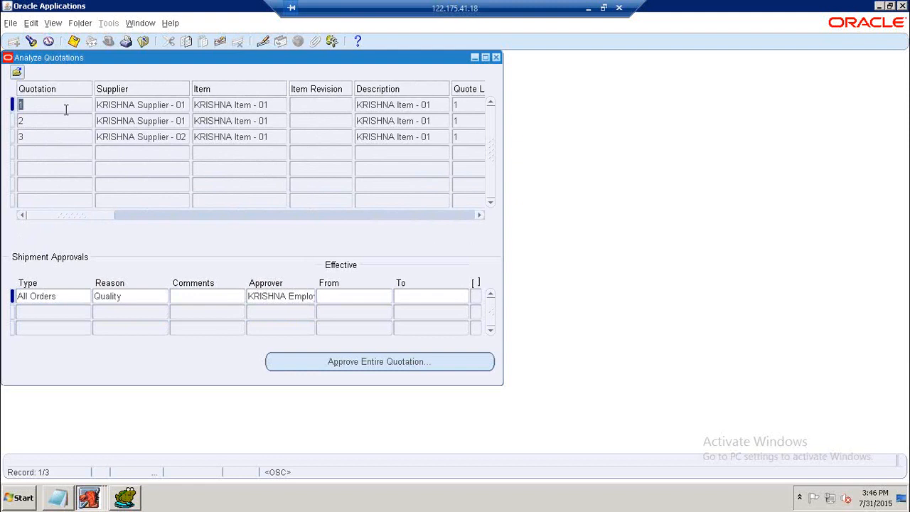
click(63, 121)
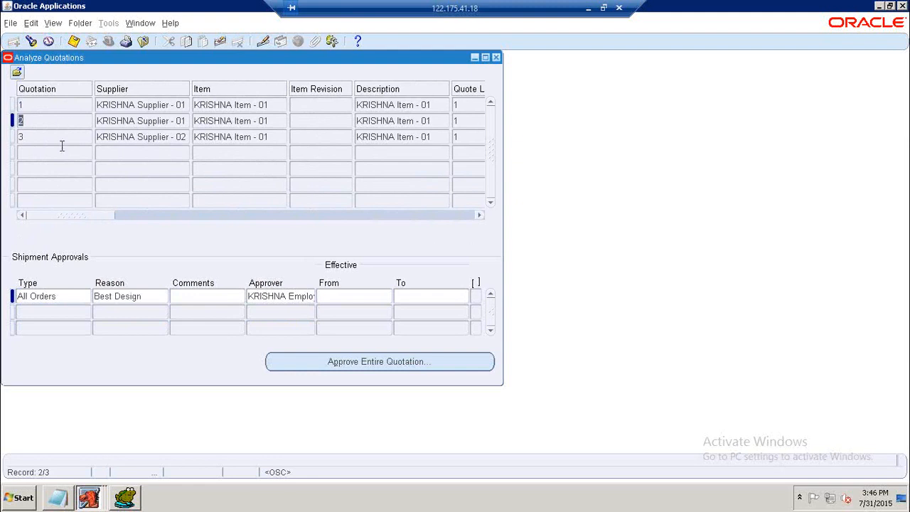
click(64, 138)
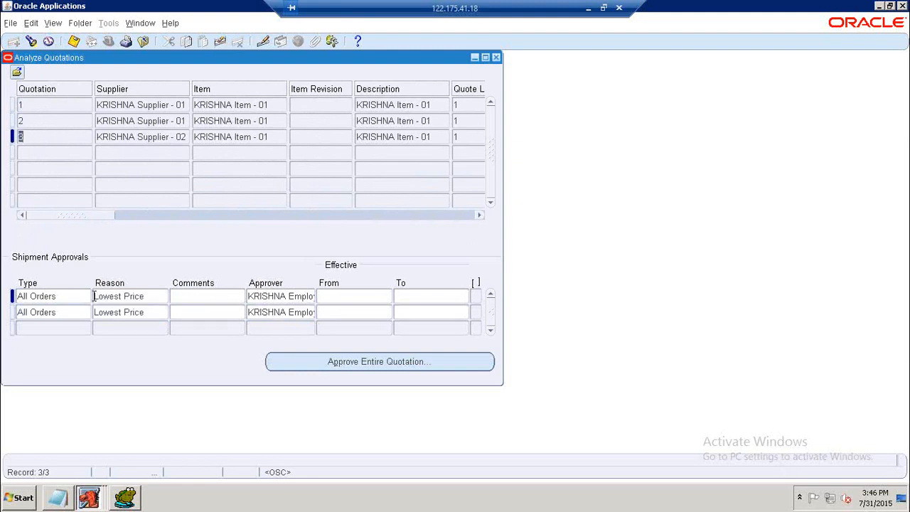
click(73, 122)
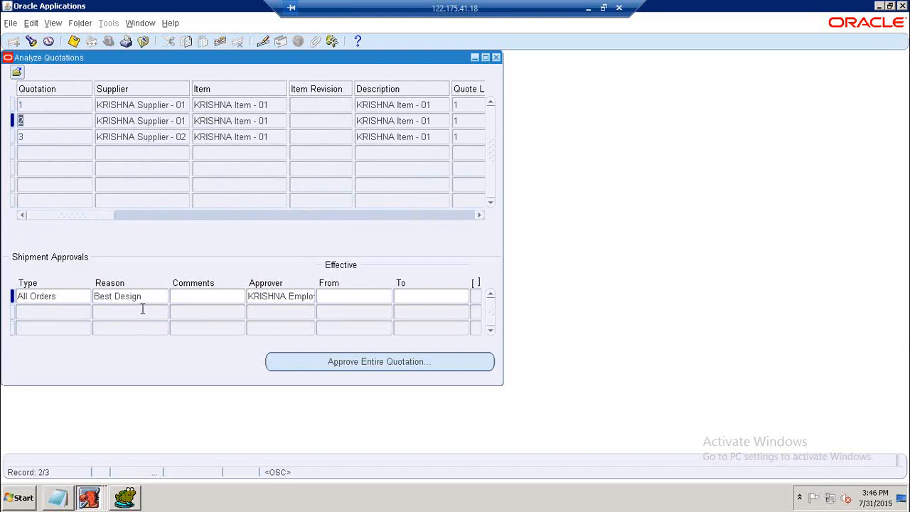
click(87, 106)
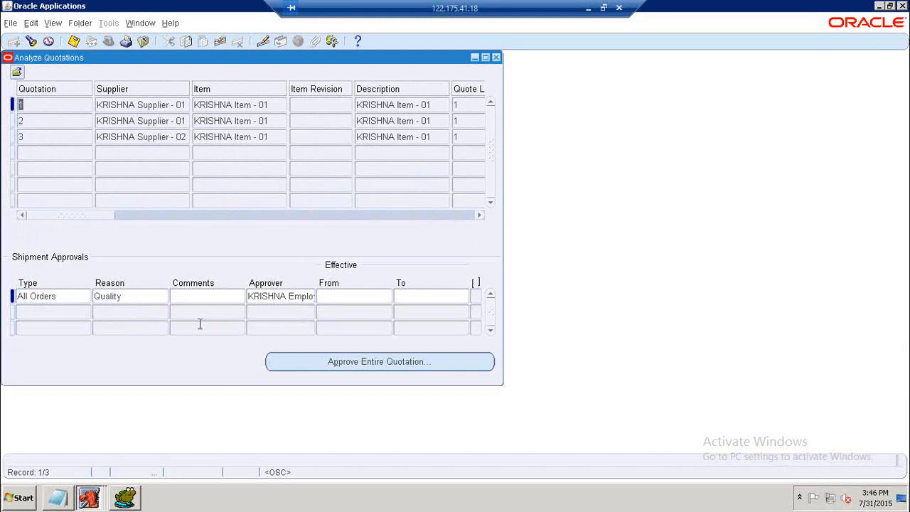
click(63, 138)
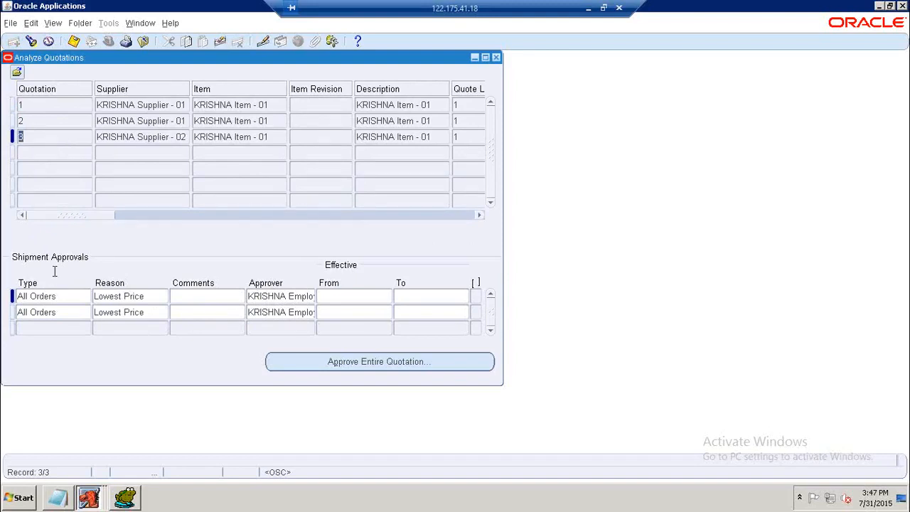
Reopen Quote Analysis and find the quotations for RFQ 1.
click(54, 312)
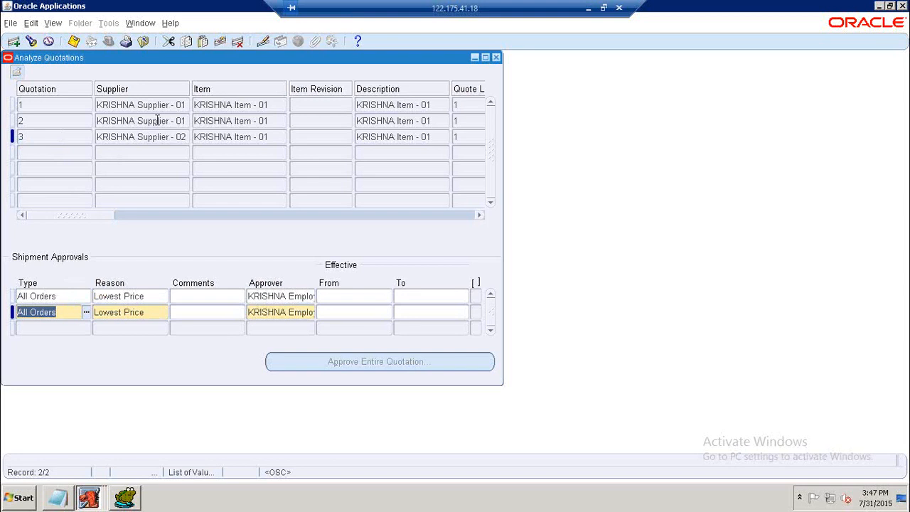
click(497, 57)
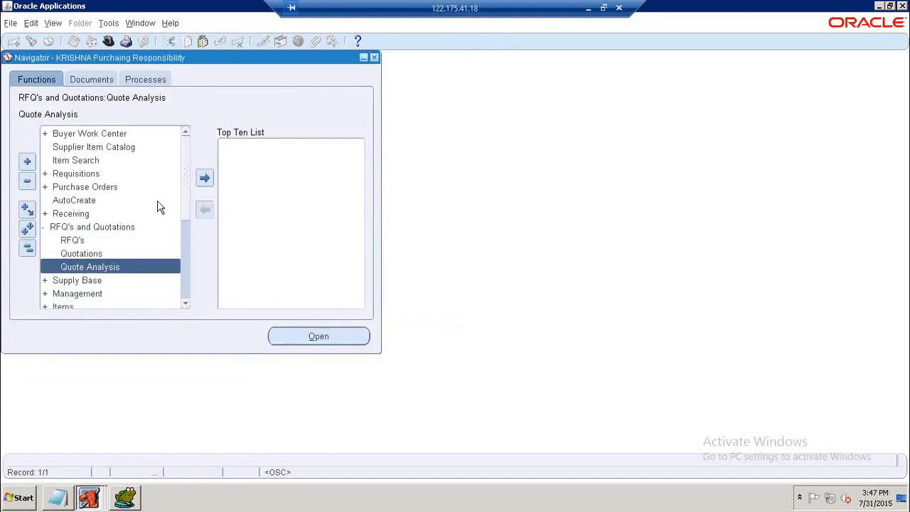
double_click(82, 271)
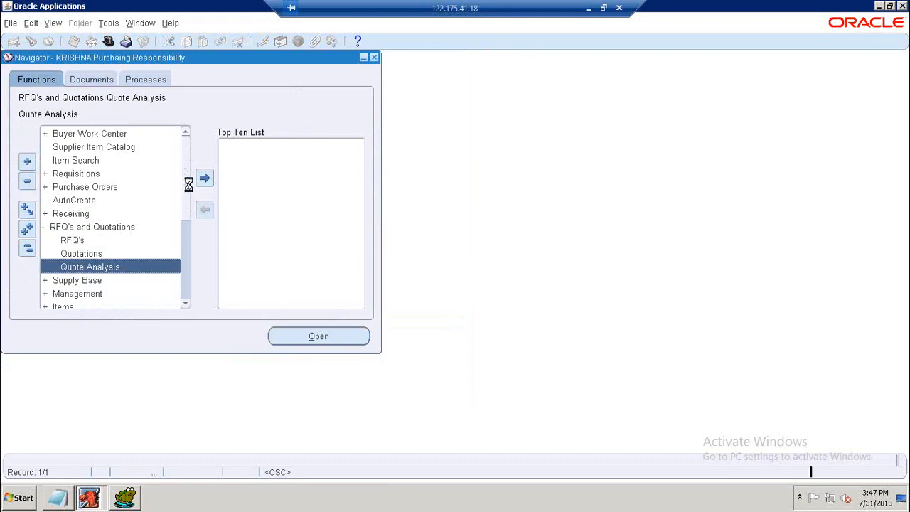
click(182, 224)
text(1)
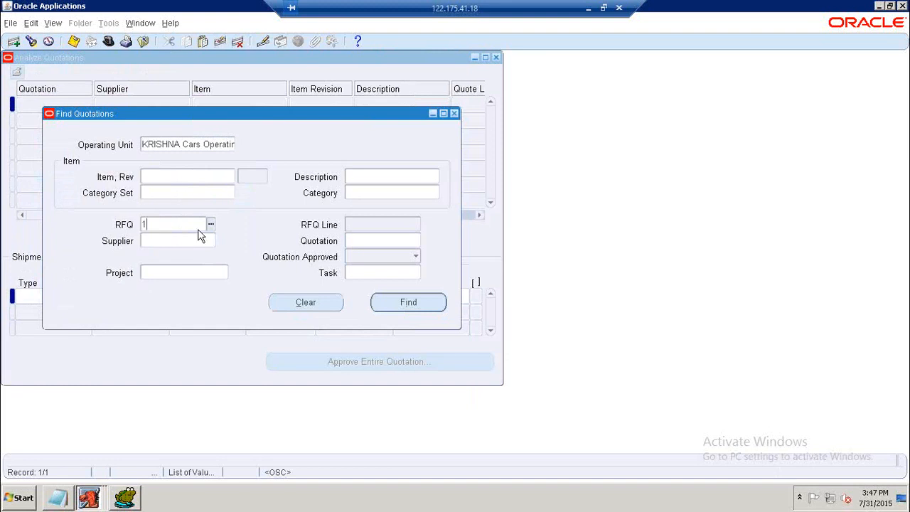
click(401, 305)
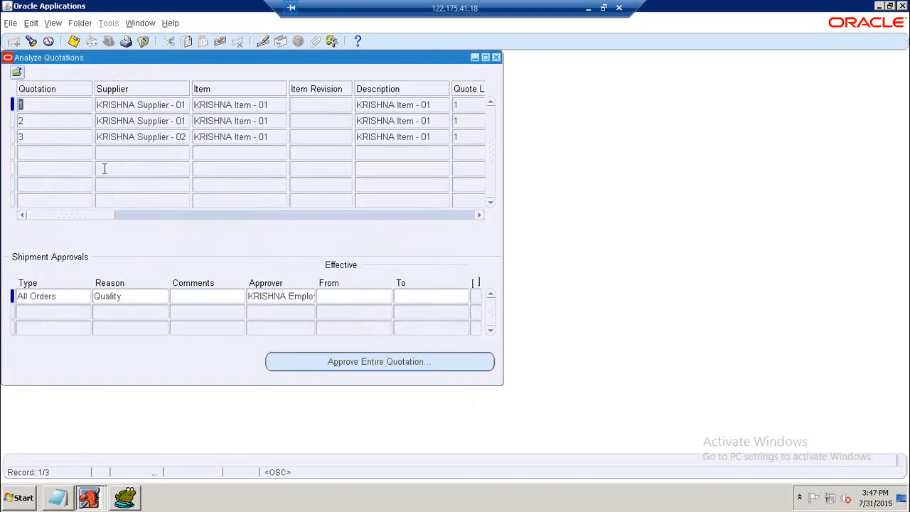
Review quotation 3's shipment approvals, then close Quote Analysis and collapse RFQ's and Quotations in the navigator.
click(79, 136)
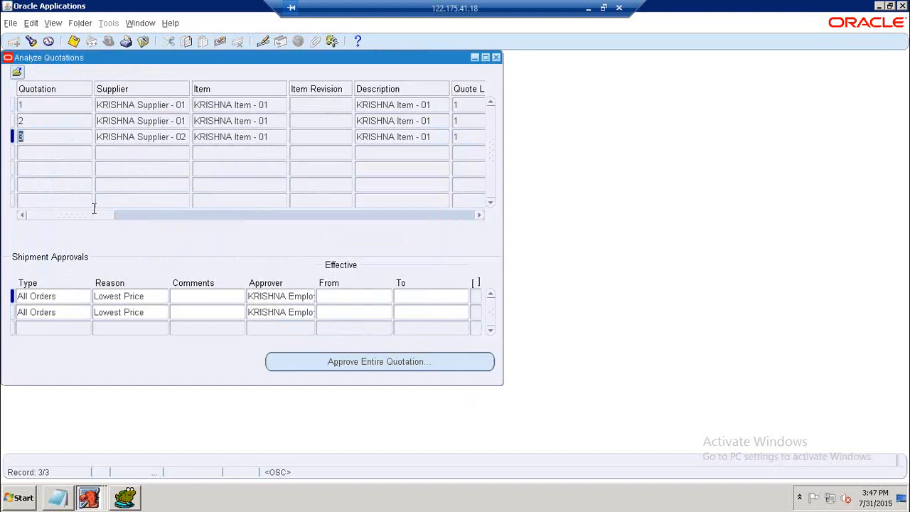
drag(109, 215, 81, 234)
click(497, 57)
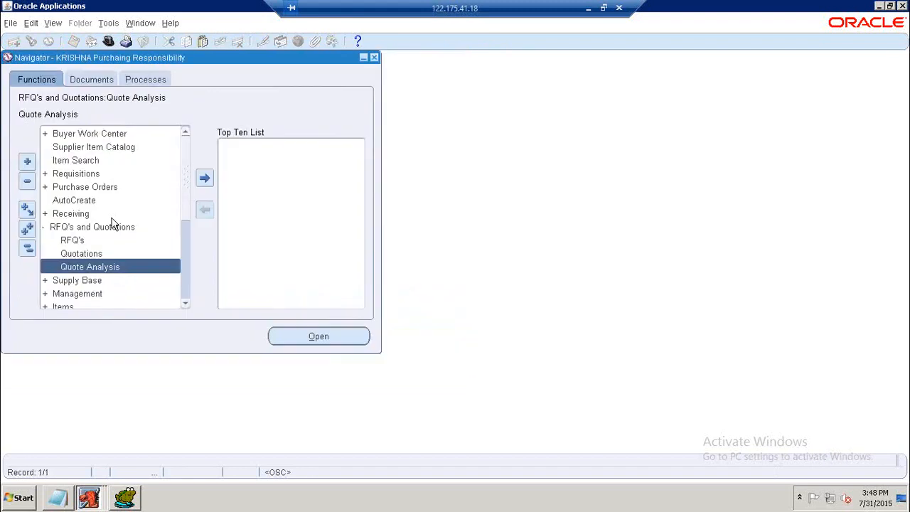
double_click(76, 228)
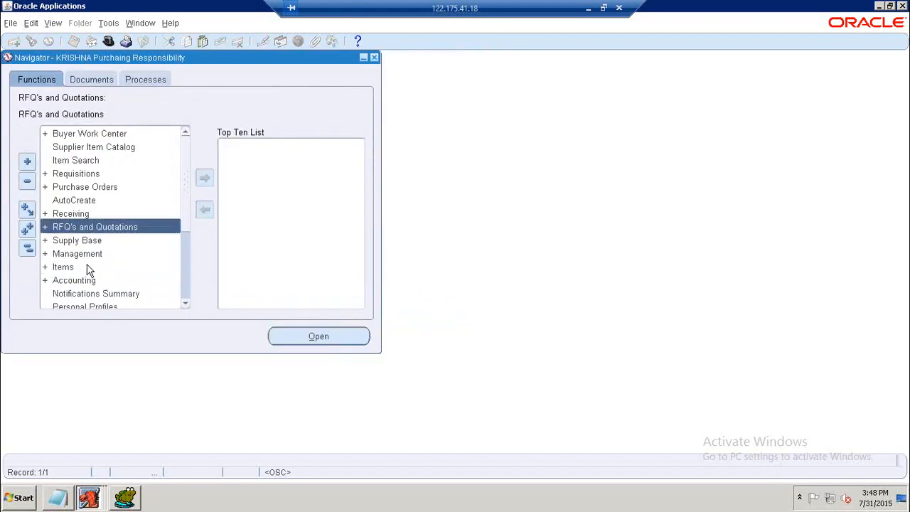
Switch to the Notepad notes and add a DEFINE PO heading underlined with equals signs below the Quote Analysis section.
click(58, 500)
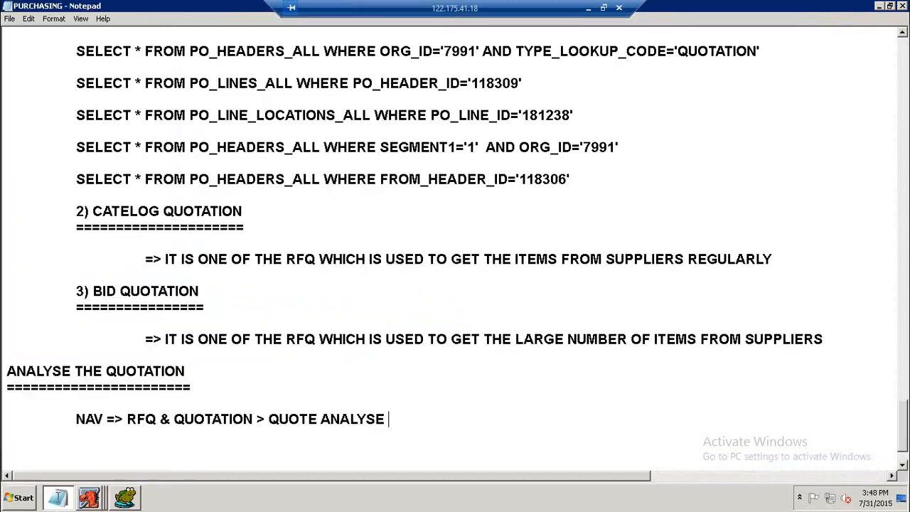
scroll(262, 310, down, 1)
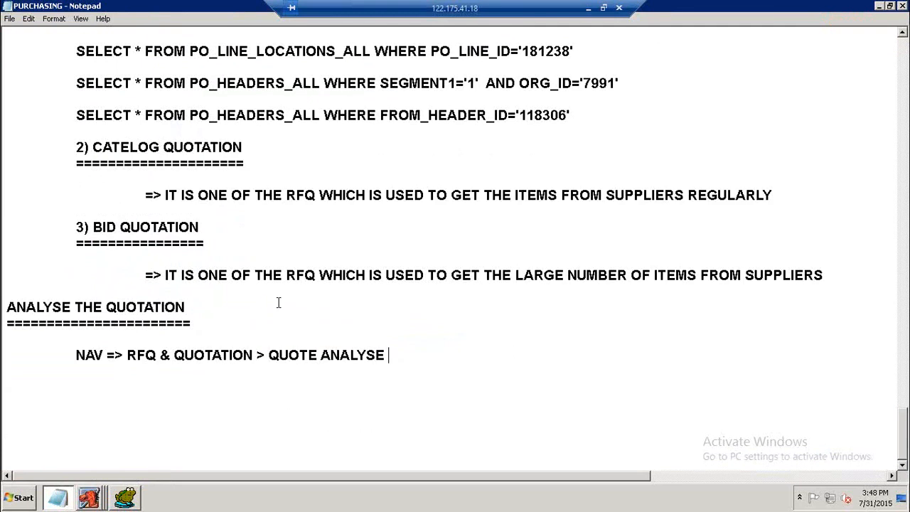
key(Return)
key(Return)
text(DEFINE PO)
key(Return)
text(=========)
key(Return)
key(Return)
key(Tab)
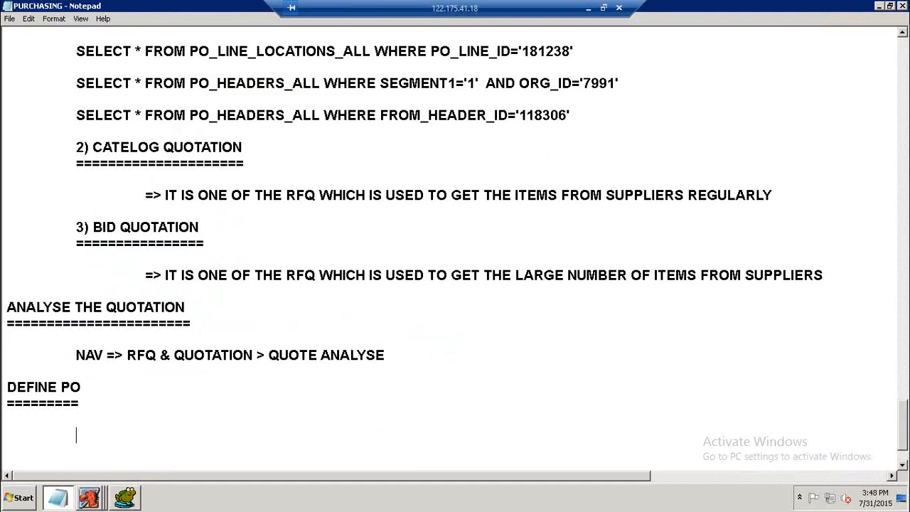
Write the note "=> IT IS ONE OF THE DOCUMENT WHICH IS USED TO CREATE PURCHASE ORDER TO FINALISED SUPPLIER".
text(=> I T IS ONE OF THE D)
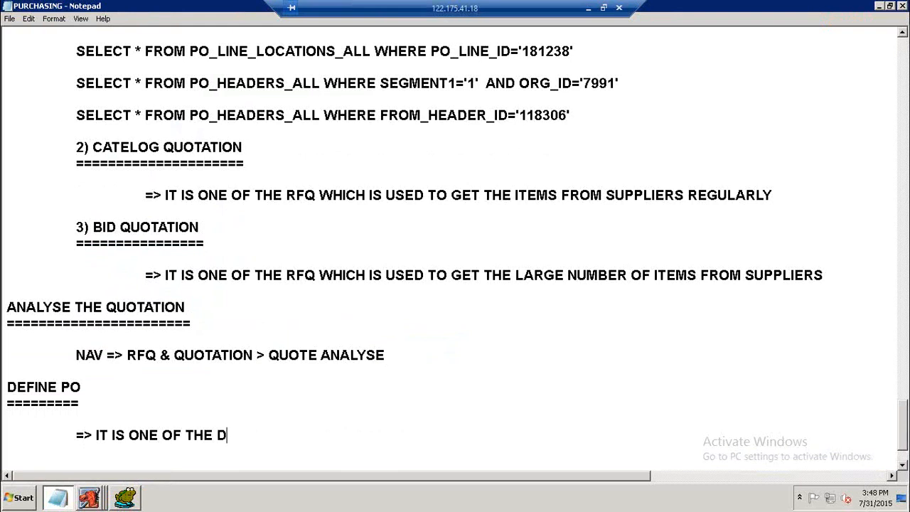
text(OCUMENT WHISH)
key(BackSpace)
key(BackSpace)
key(BackSpace)
key(BackSpace)
text(IC)
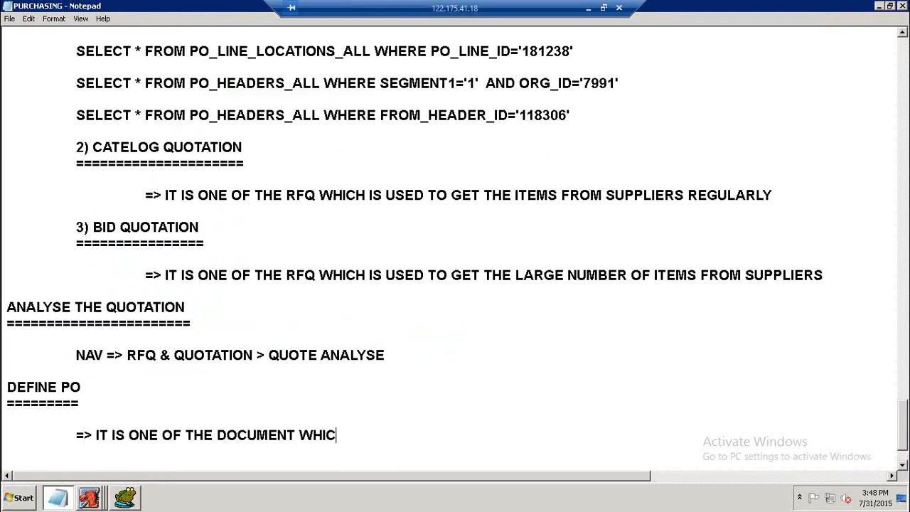
text(H IS USED TO )
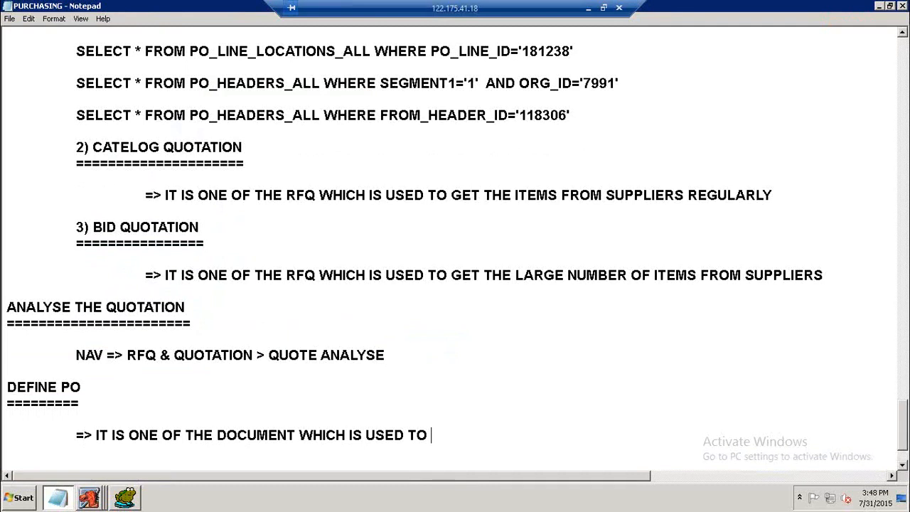
text(CREATE )
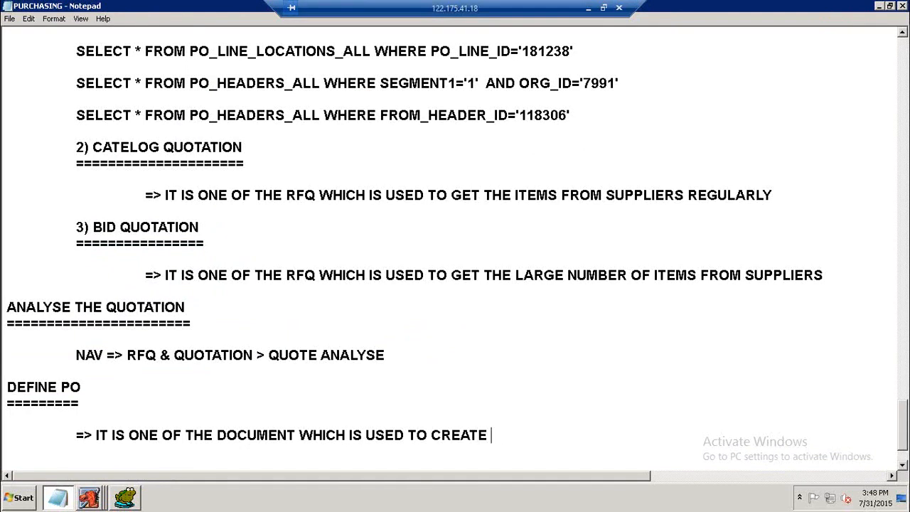
text(PURCHAS)
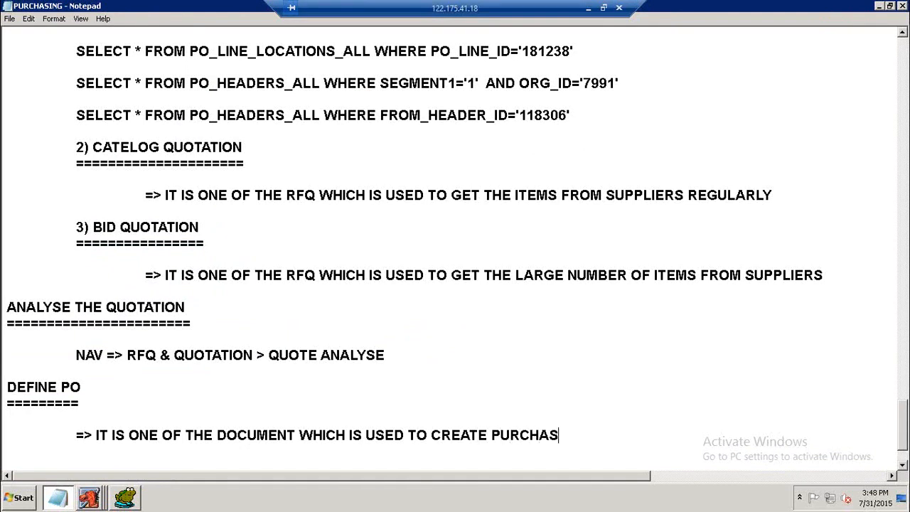
text(E ORDER TO )
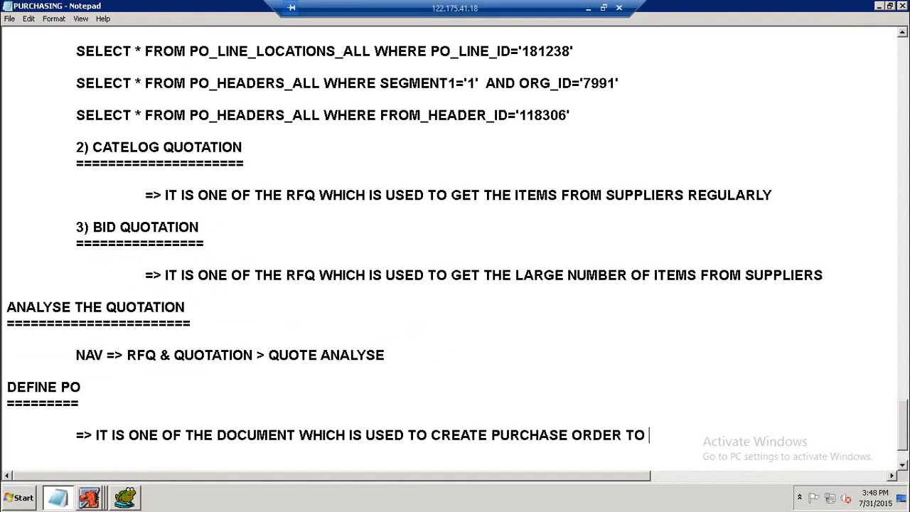
text(FINALIZE)
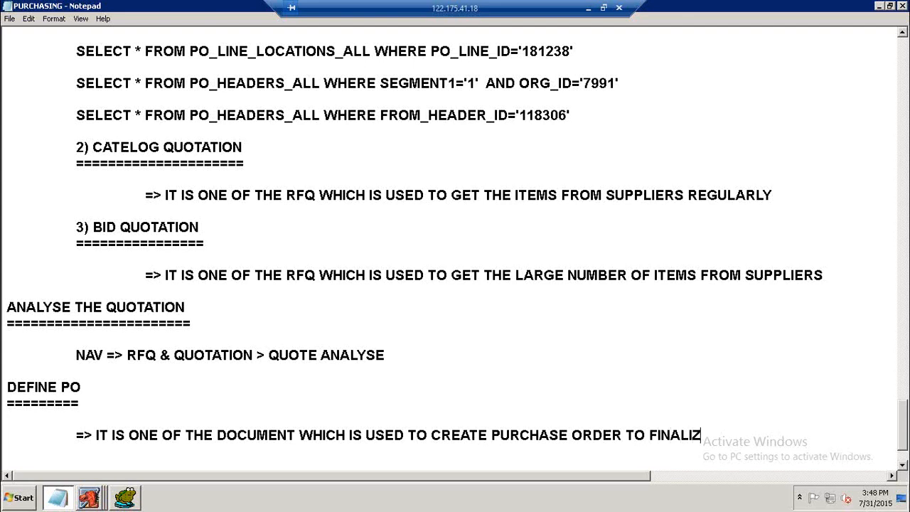
key(BackSpace)
key(BackSpace)
text(SED SUPPLIER)
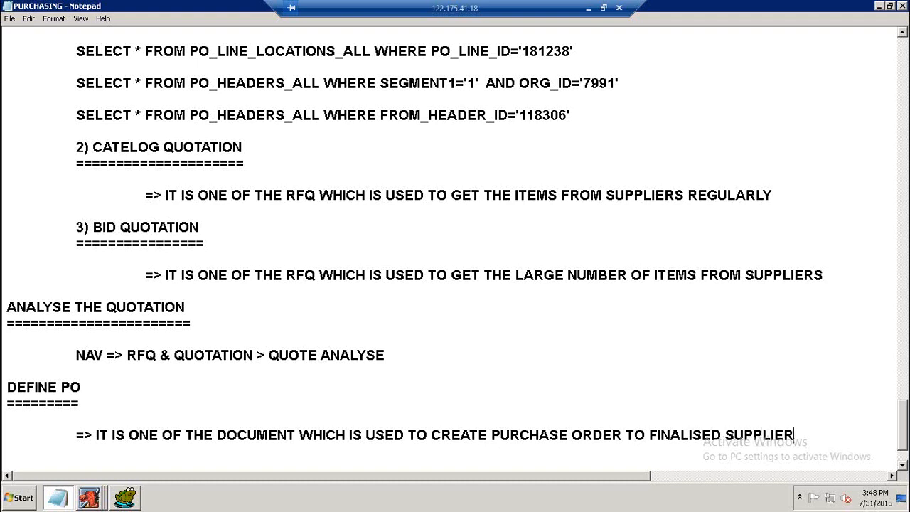
Add the note line "=> THERE ARE 4 TYPES" under the definition.
key(Return)
key(Return)
key(Tab)
text(=> THERE ARE 4 TYPES)
key(Return)
key(Tab)
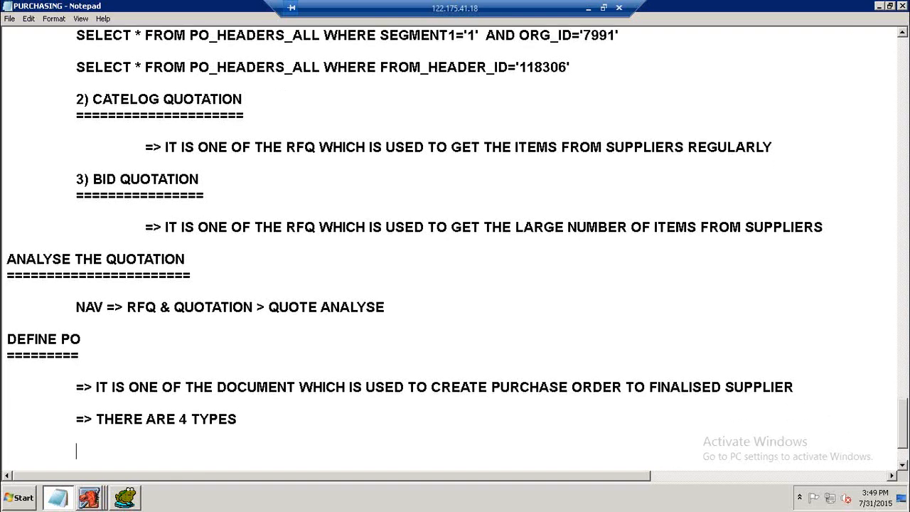
List the four PO types: 1) STANDARD PO, 2) PLANNED PO, 3) BLANKET PA, 4) CONTRACT PA.
text(1) STANDARD)
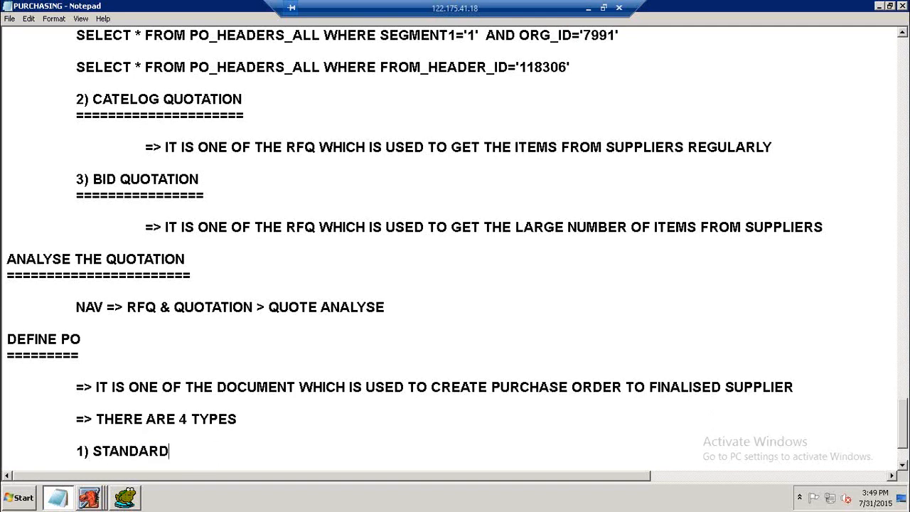
text( PO)
key(Return)
key(Tab)
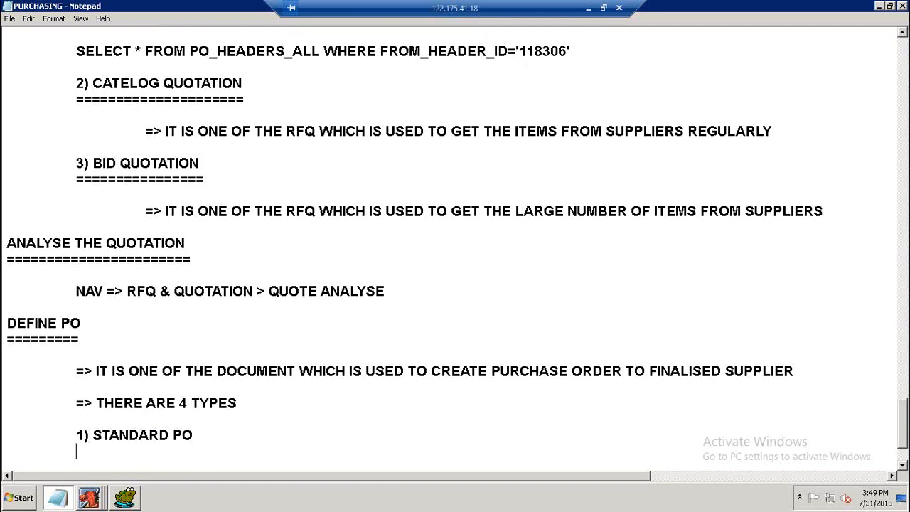
text(2) PLANNED PO)
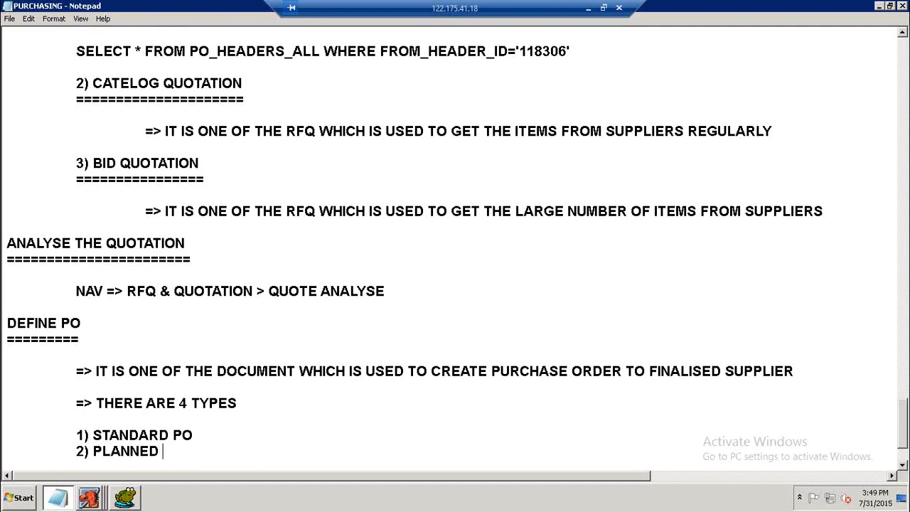
key(Return)
key(Tab)
text(3) BLANKET)
text(PA)
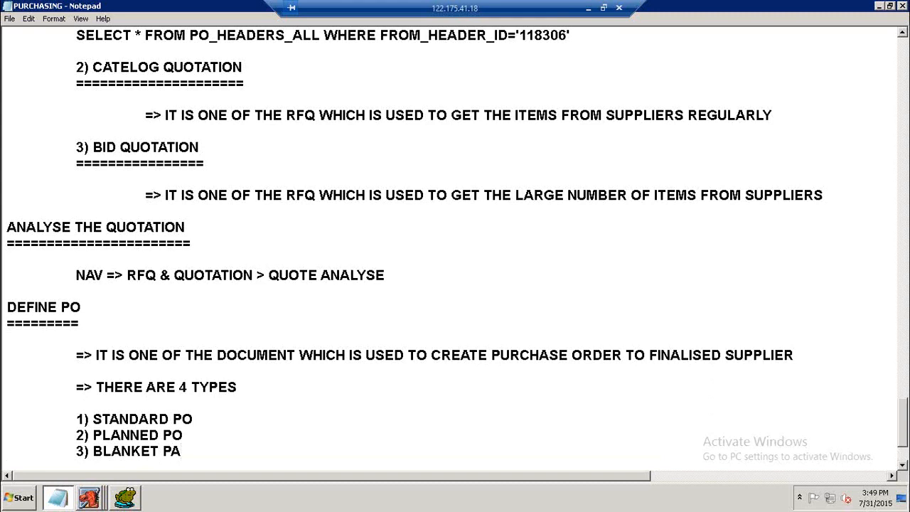
key(Return)
key(Tab)
text(4))
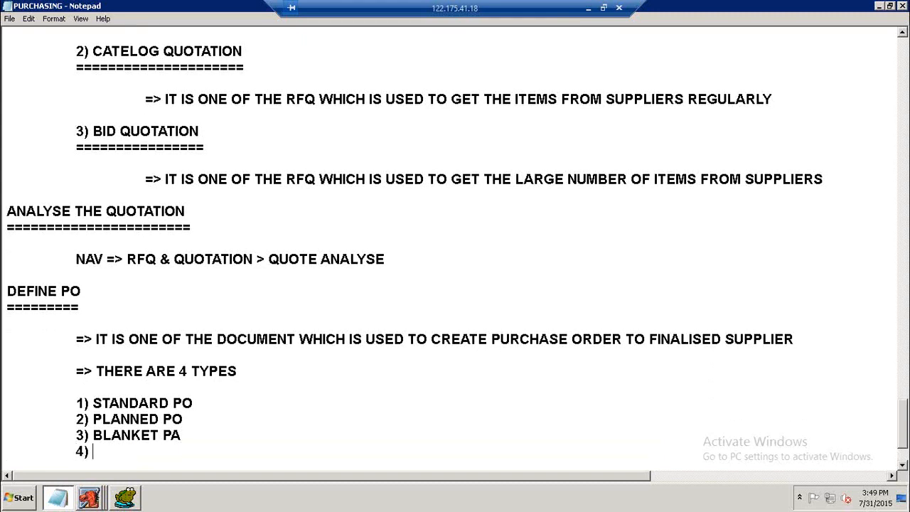
text( CONTRA)
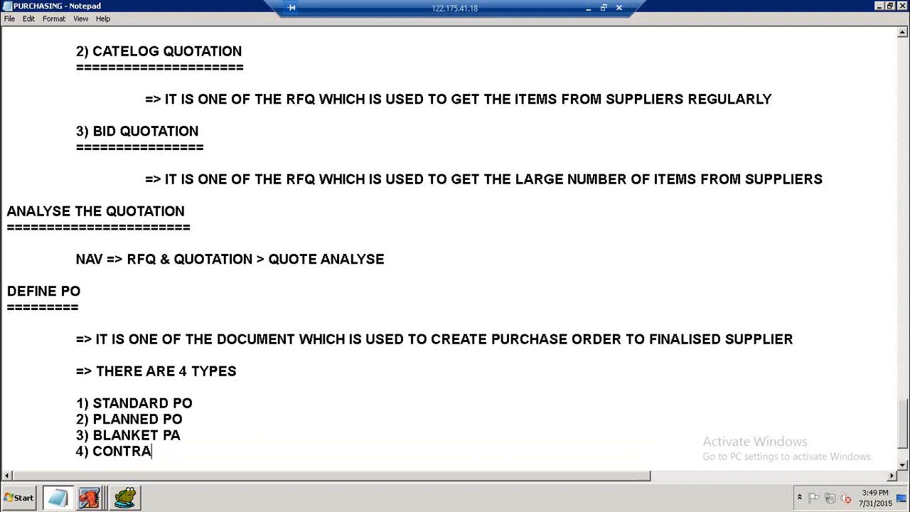
text(CT PA)
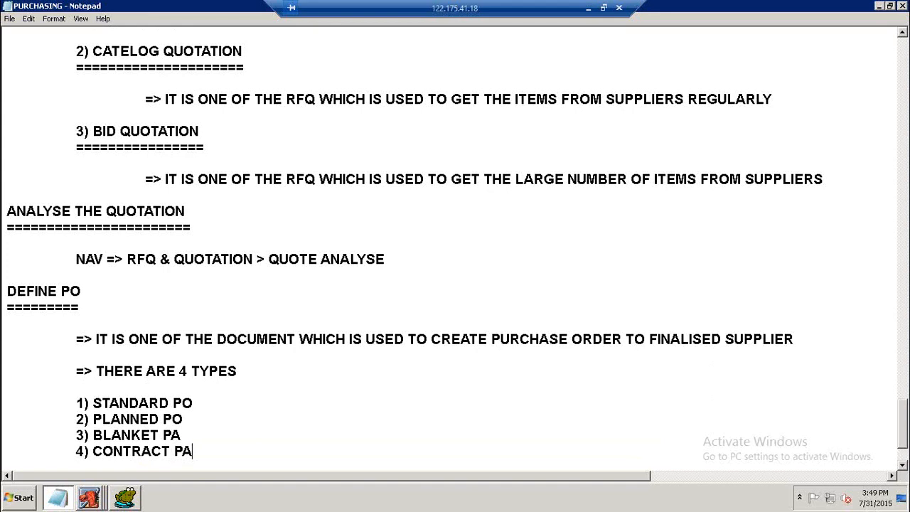
Underline the 1) STANDARD PO heading with a row of equals signs.
click(182, 435)
click(193, 403)
key(Return)
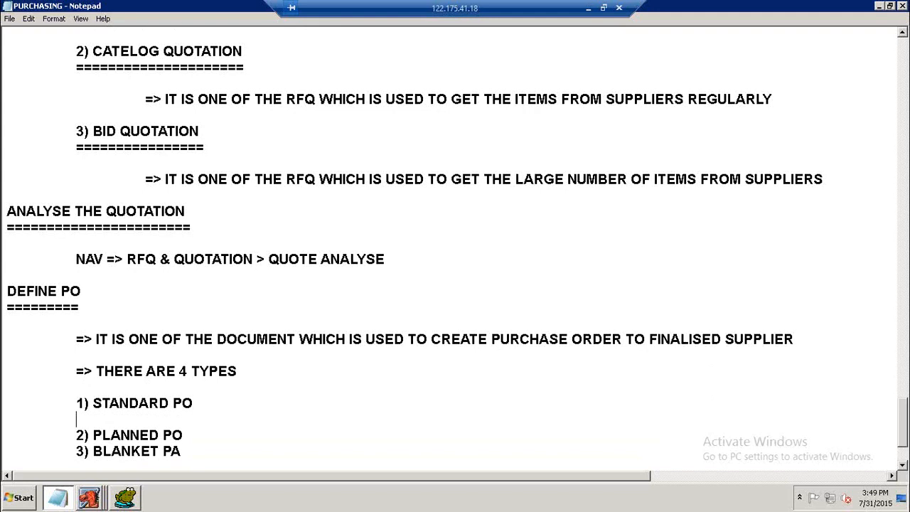
text(==============)
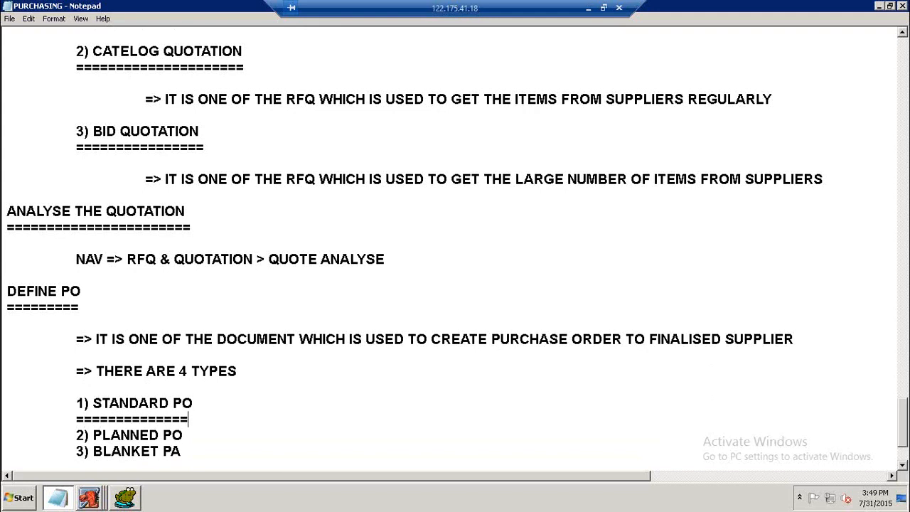
Add the indented note "=> IT IS ONE OF THE PO WHICH IS USED TO PURCHASE THE ITEMS FROM SUPPLIERS ONLY ONCE" under STANDARD PO.
key(Return)
key(Tab)
key(Return)
key(Tab)
text(=)
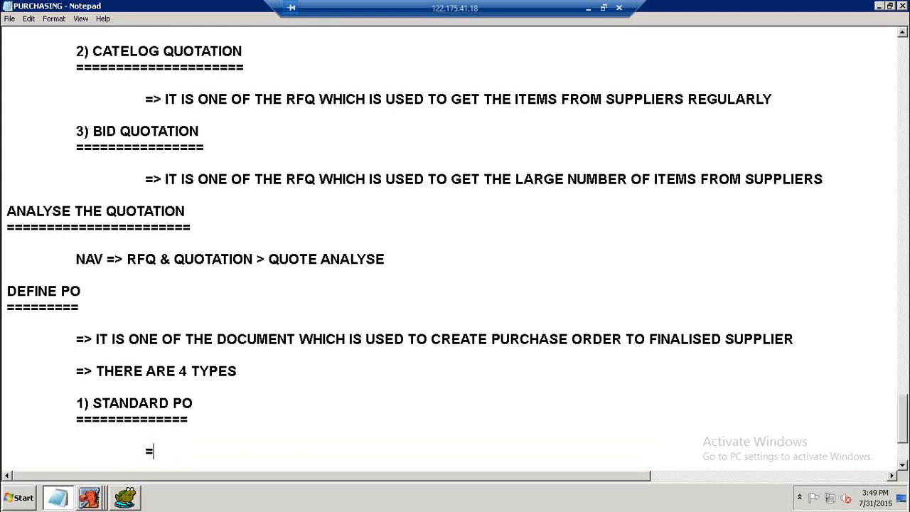
text(> IT I)
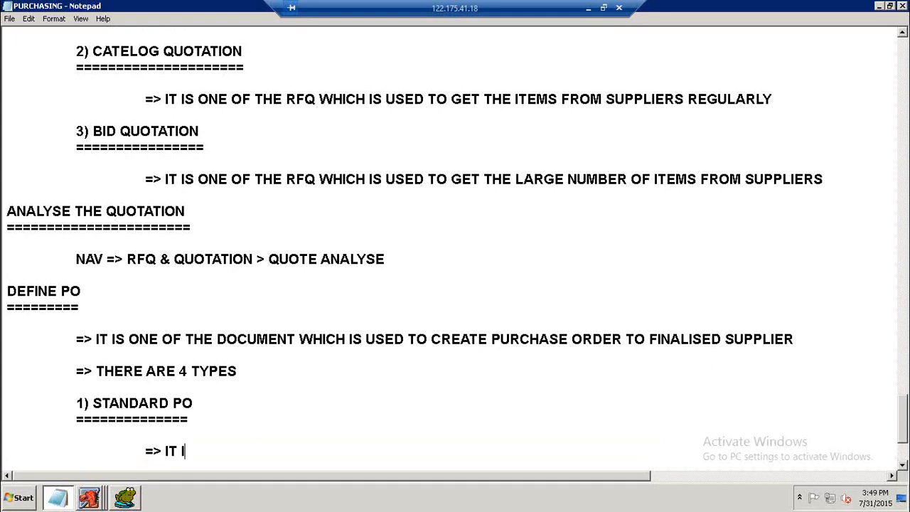
text(S ONE OF THE )
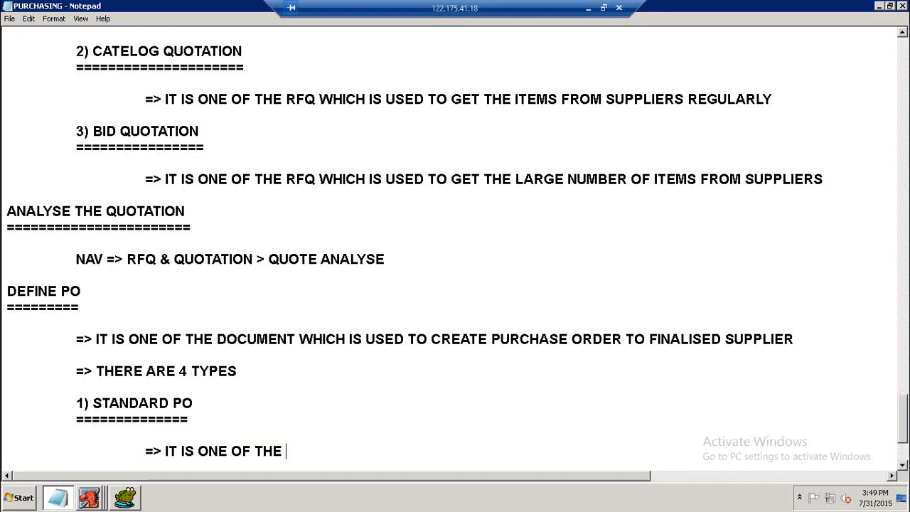
text(PO WHIC)
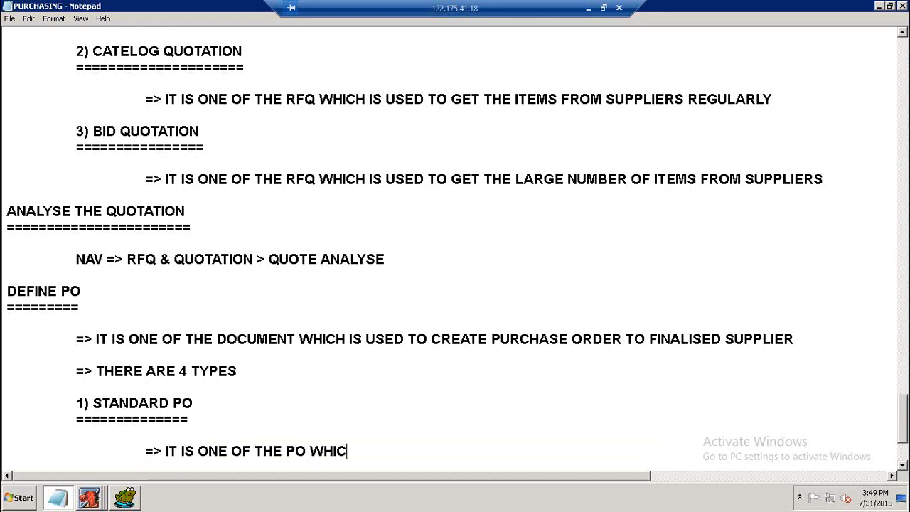
text(H IS USED)
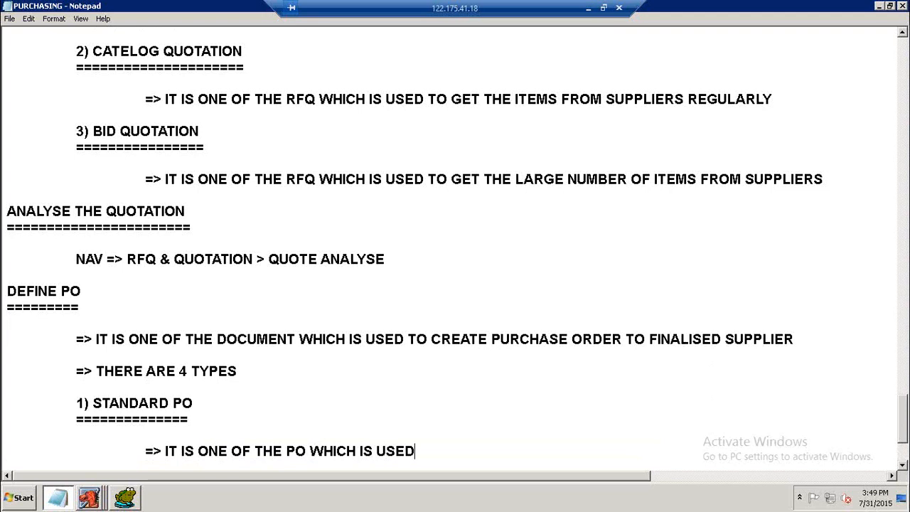
text( TO PURCHASE TH E)
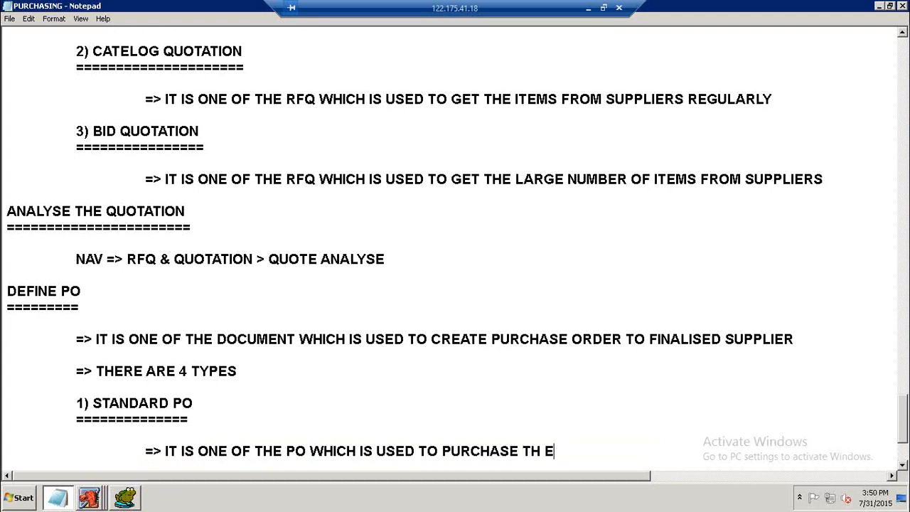
key(BackSpace)
key(BackSpace)
text(E IT)
text(EK)
key(BackSpace)
text(MS FROM SU)
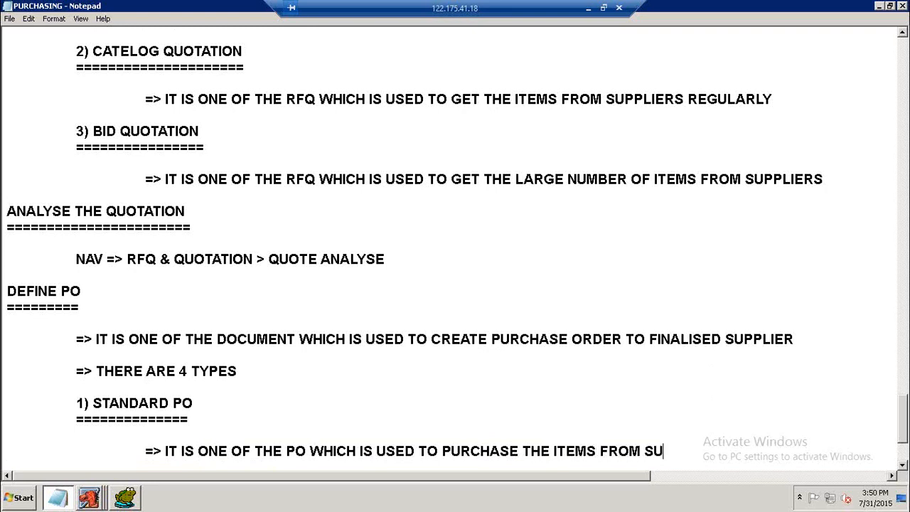
text(PPLIERS ONLY ONCE)
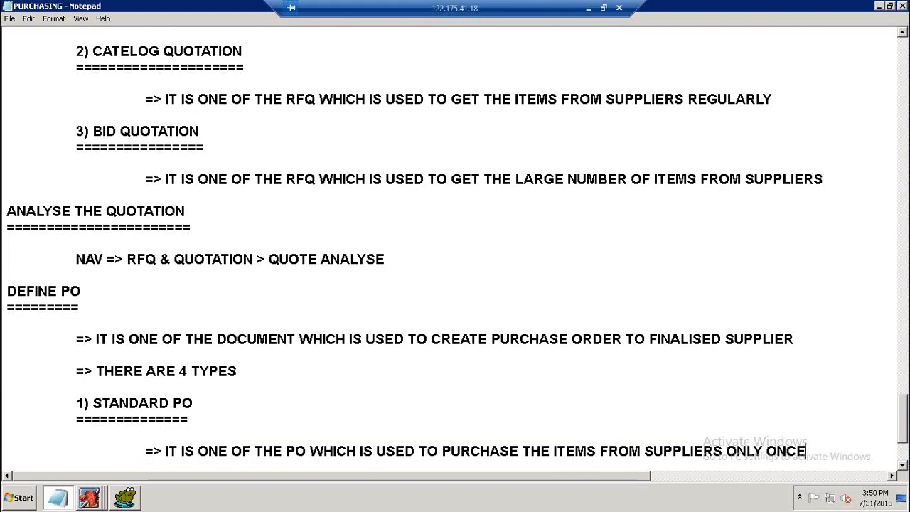
key(Return)
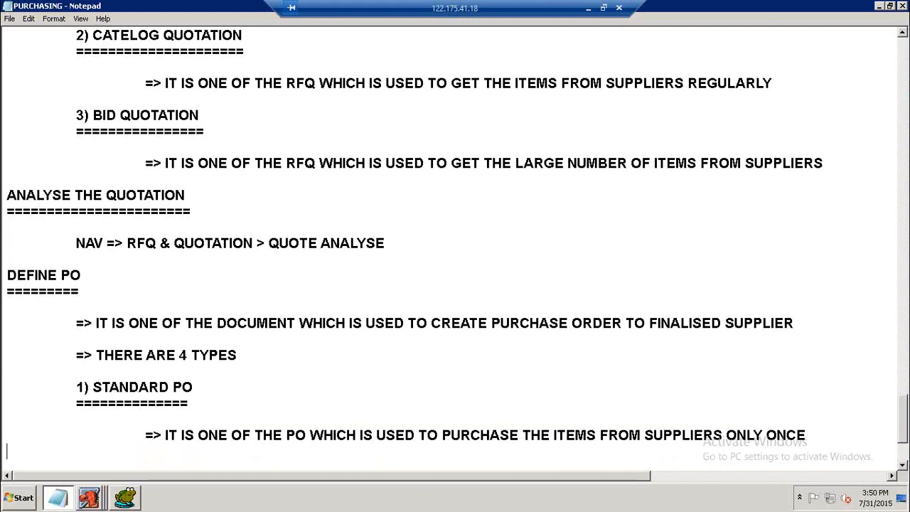
Underline the 2) PLANNED PO heading with a row of equals signs.
scroll(565, 315, down, 3)
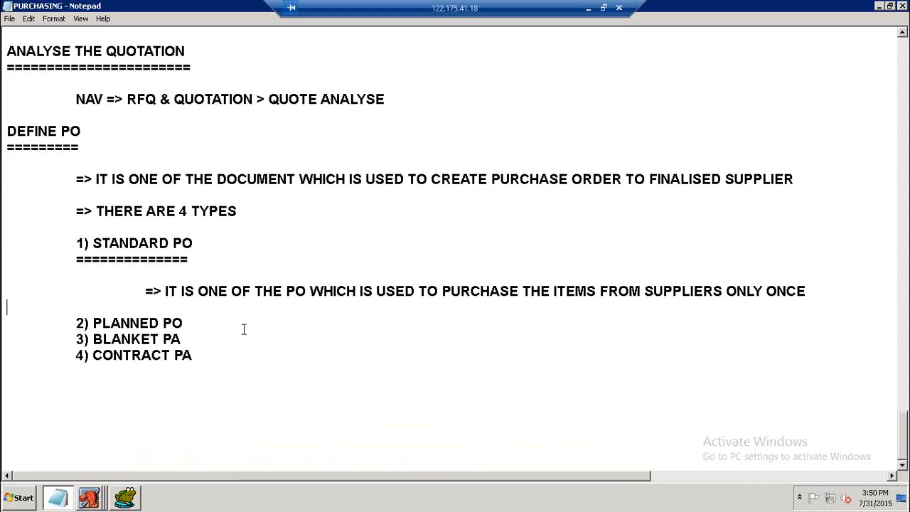
click(204, 323)
key(Return)
key(Tab)
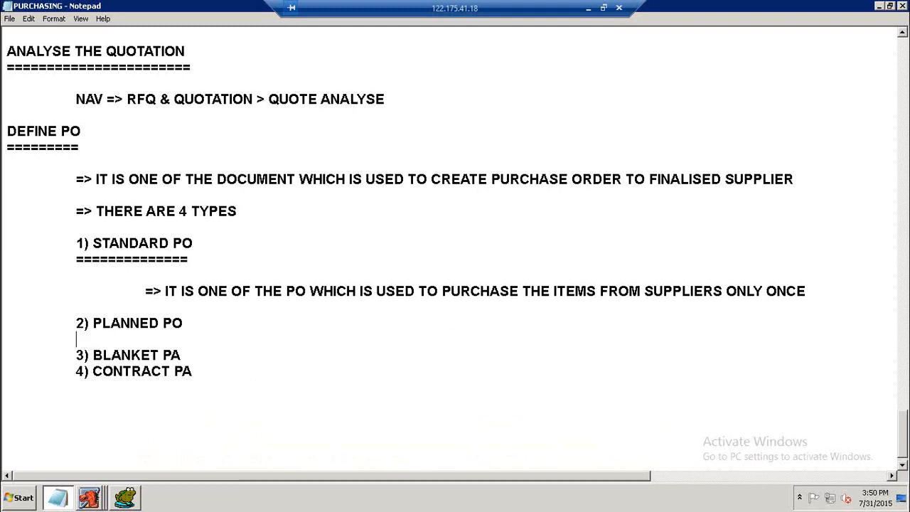
text(=============)
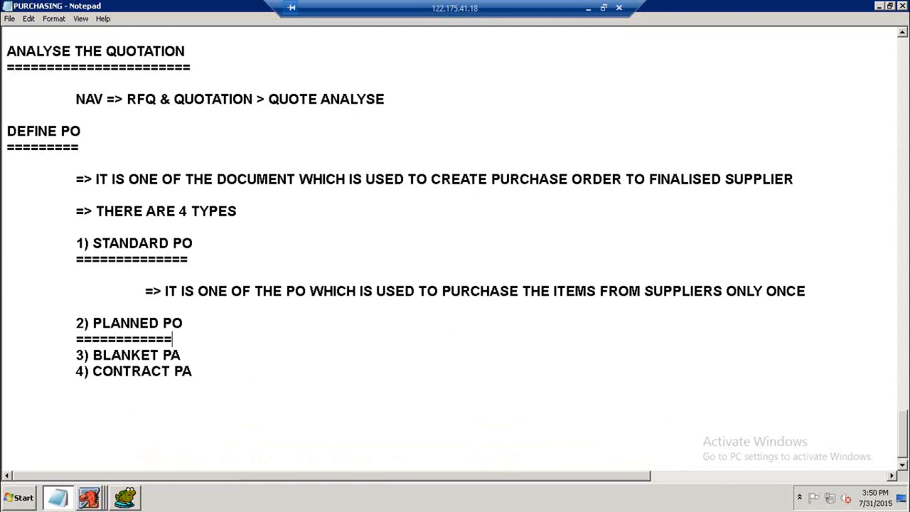
Copy the STANDARD PO note under PLANNED PO and end it with REGULARLY instead of ONLY ONCE.
key(Return)
key(Tab)
key(Tab)
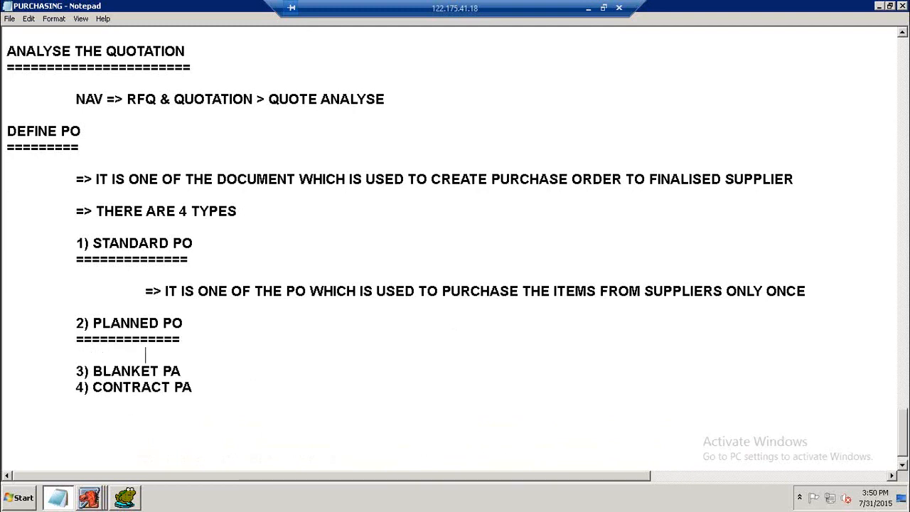
drag(146, 292, 729, 296)
key(ctrl+c)
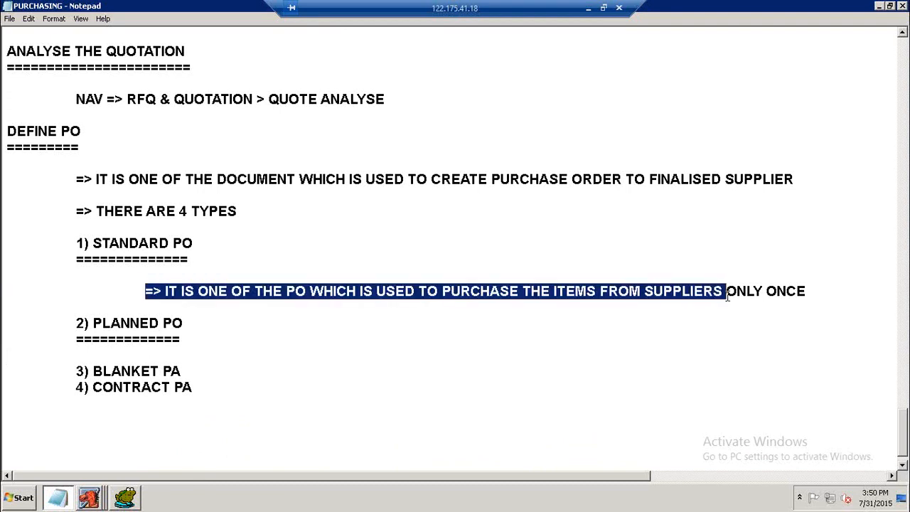
click(152, 353)
key(ctrl+v)
text(REGULARLY)
key(Return)
key(Down)
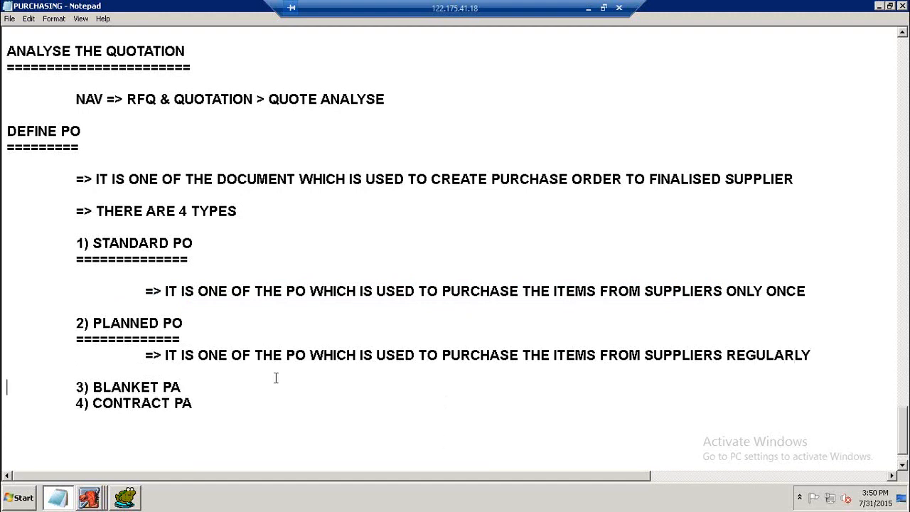
Underline the 3) BLANKET PA heading with a row of equals signs.
click(212, 388)
key(Return)
key(Tab)
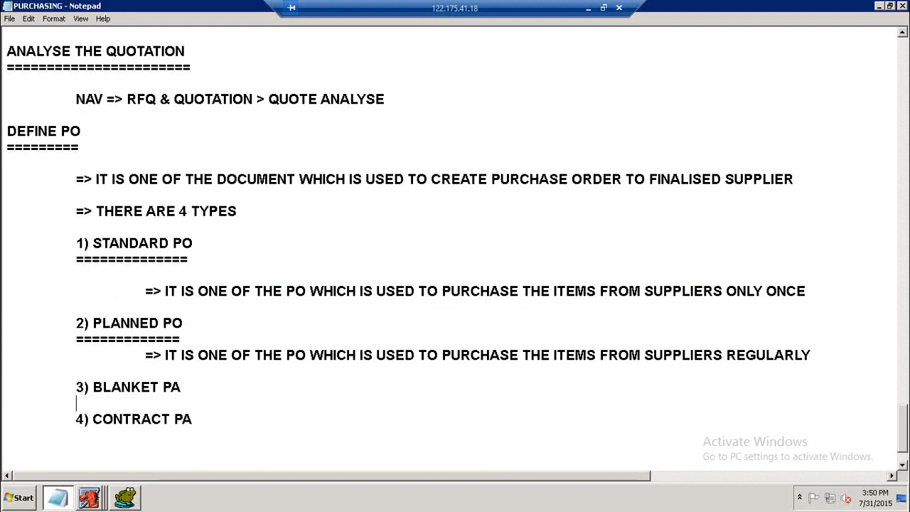
text(=============)
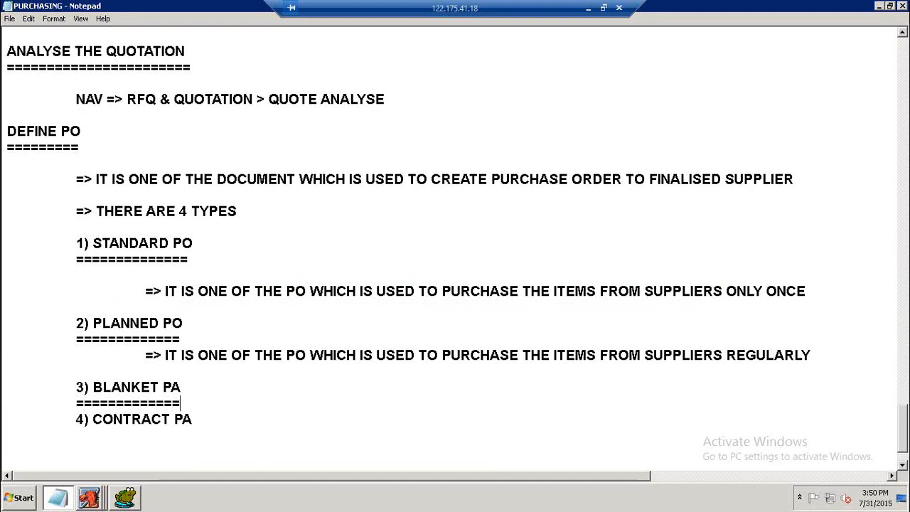
Add the note "=> IT IS A AGREEMENT BETWEEN SUPPLIER AND COMPANY TO PURCHASE THE ITEMS UNDER SOME TERMS CONDITIONS" under BLANKET PA.
key(Return)
key(Tab)
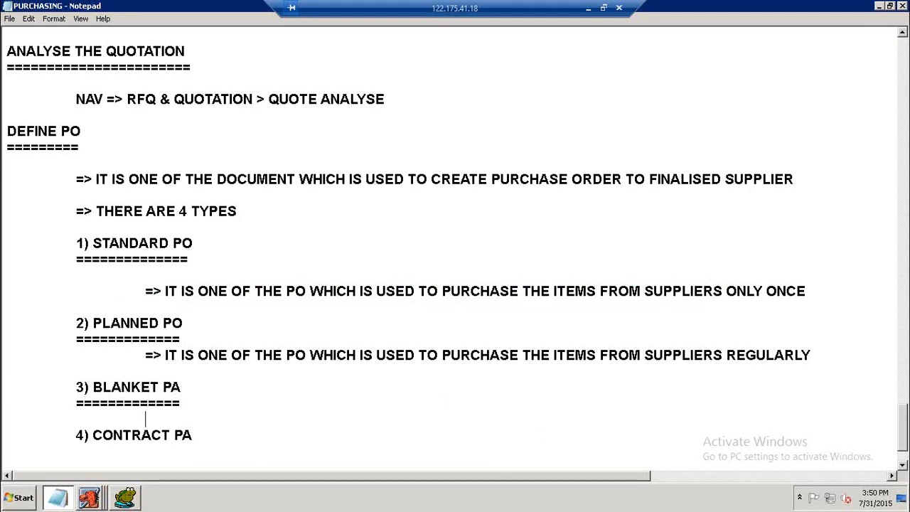
text(=> IT IS A A)
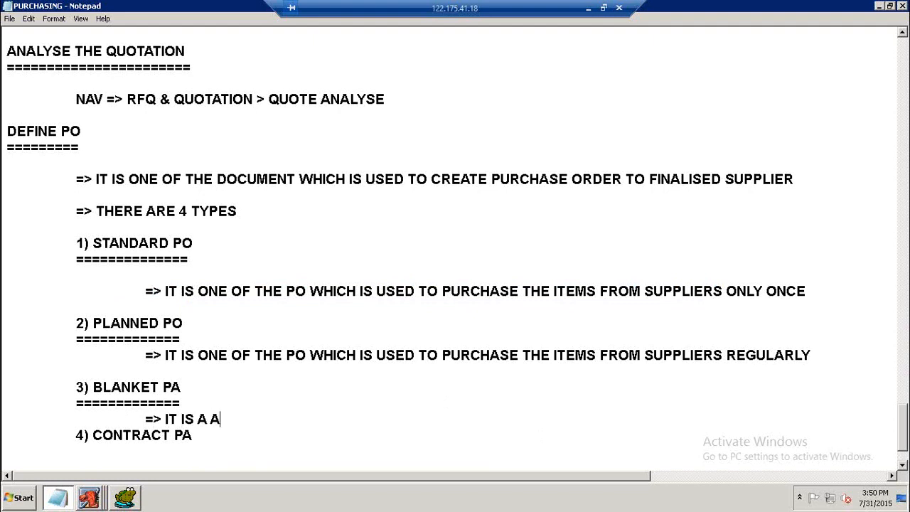
text(GREEMENT )
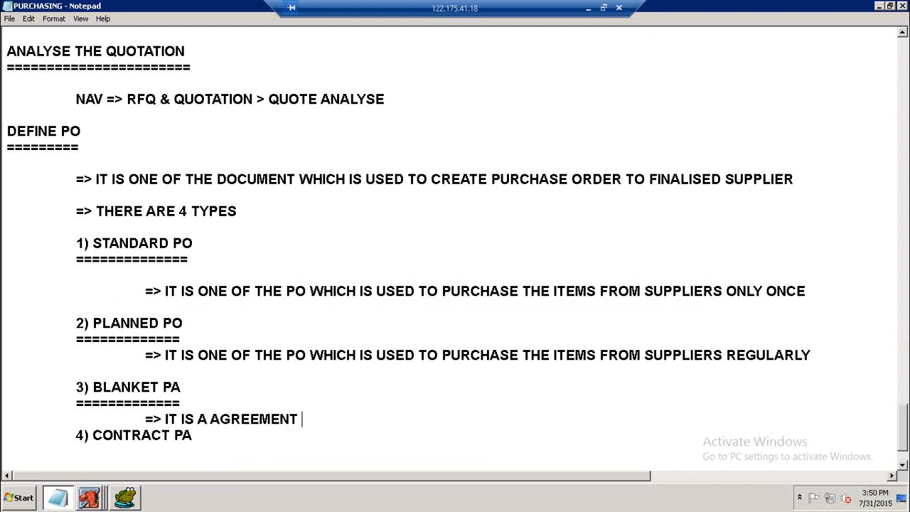
text(BETWEEN)
key(BackSpace)
text(EN SUPPLI)
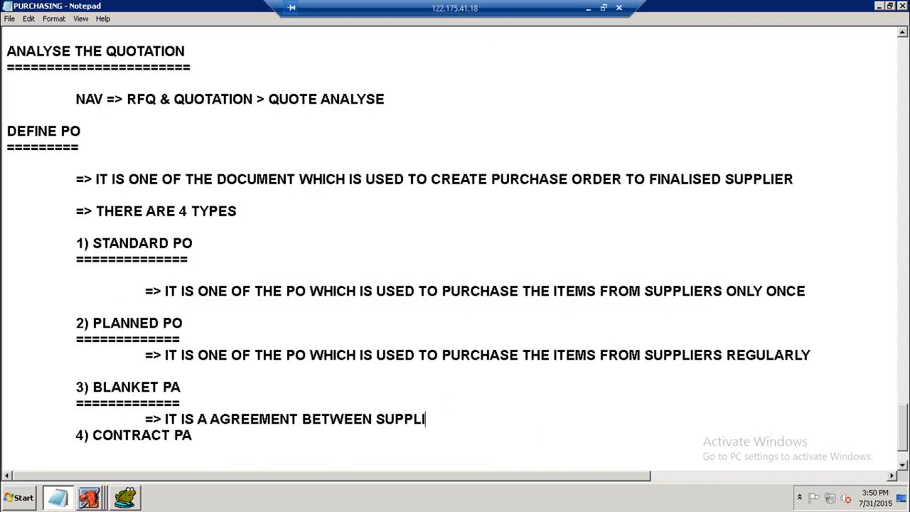
text(ER AND COMPLAN)
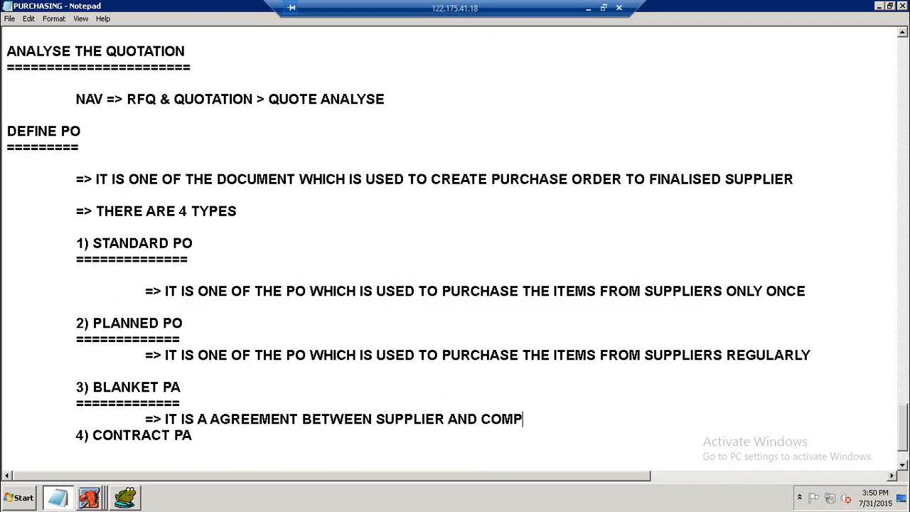
key(BackSpace)
key(BackSpace)
key(BackSpace)
text(ANY TO PURCHASE T)
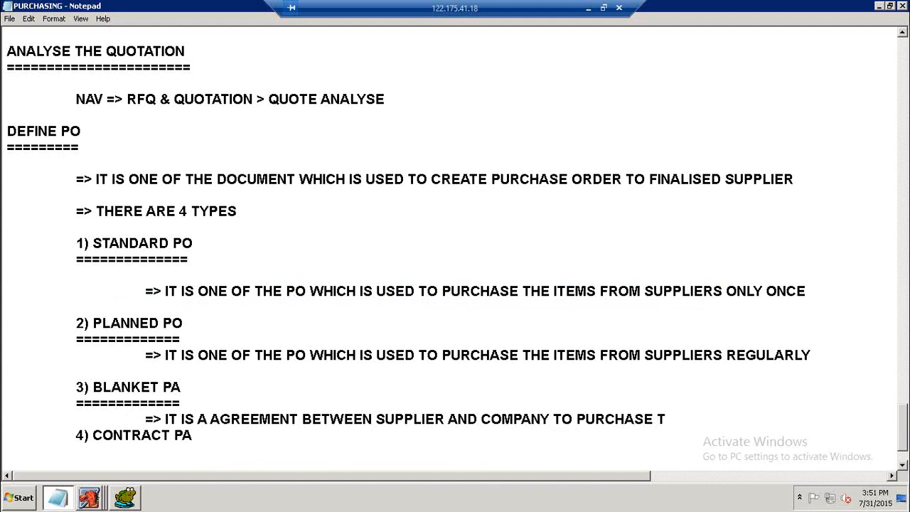
text(HE ITEMS AND)
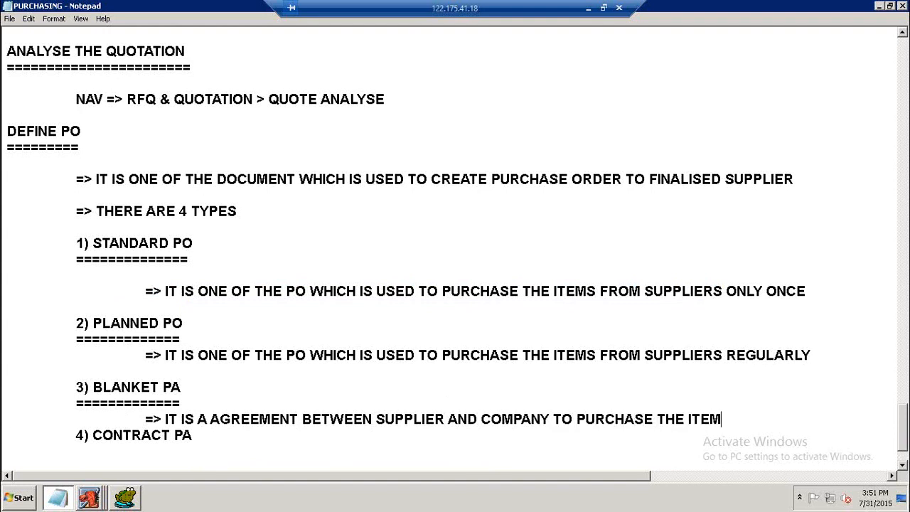
key(BackSpace)
key(BackSpace)
key(BackSpace)
key(BackSpace)
text(UNDER SOME )
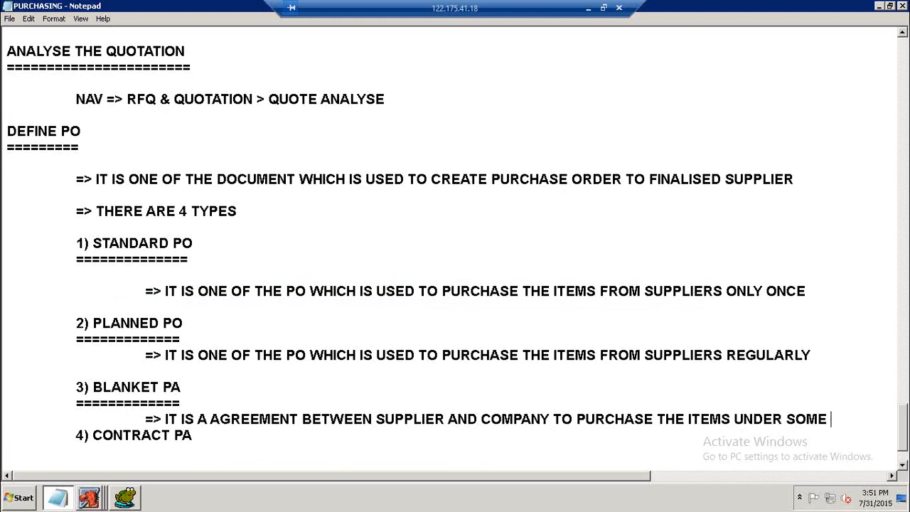
text(TERMS)
key(Return)
key(Tab)
text(UNDER SOME TERMS CONDITIONS)
key(Return)
Underline the 4) CONTRACT PA heading with a row of equals signs.
scroll(266, 286, down, 3)
click(226, 353)
key(Return)
key(Tab)
text(=)
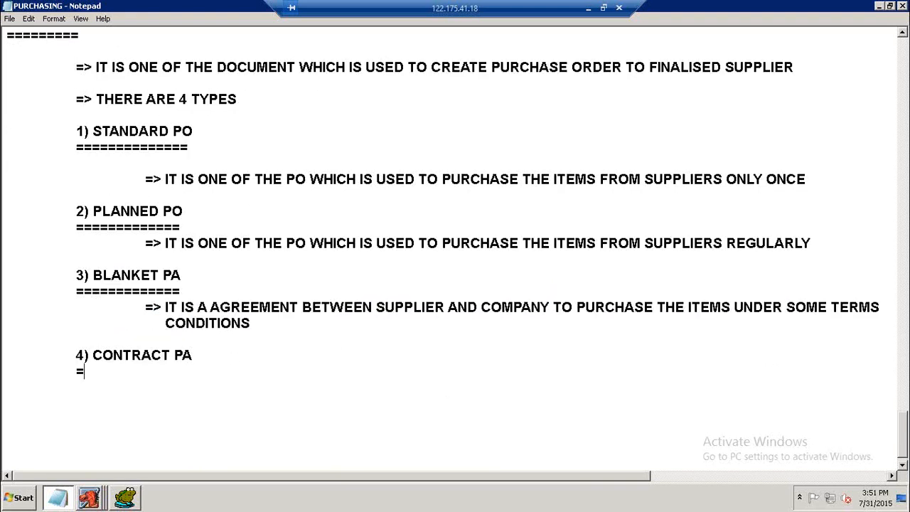
text(==============)
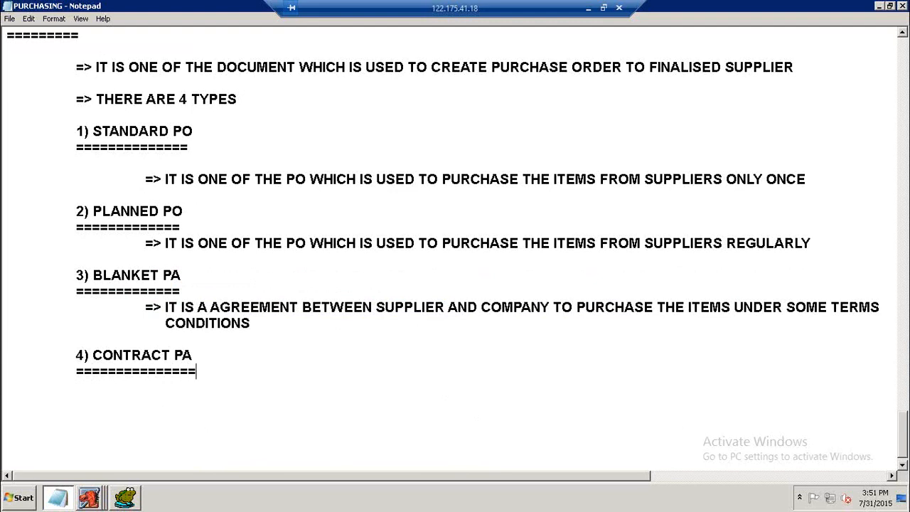
Copy the BLANKET PA note under CONTRACT PA and append "AND AMOUNT AGREED...".
drag(145, 307, 261, 323)
key(ctrl+c)
click(157, 395)
key(Tab)
key(Tab)
key(ctrl+v)
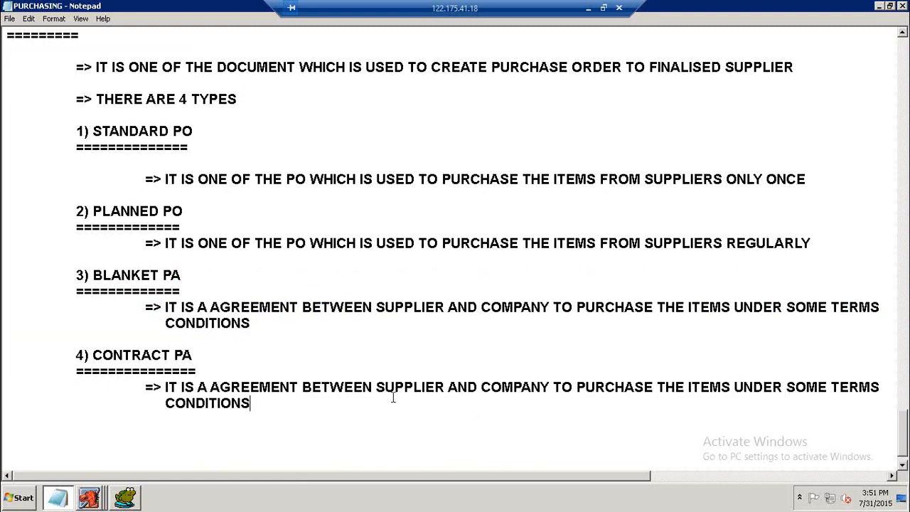
text(AND AMO)
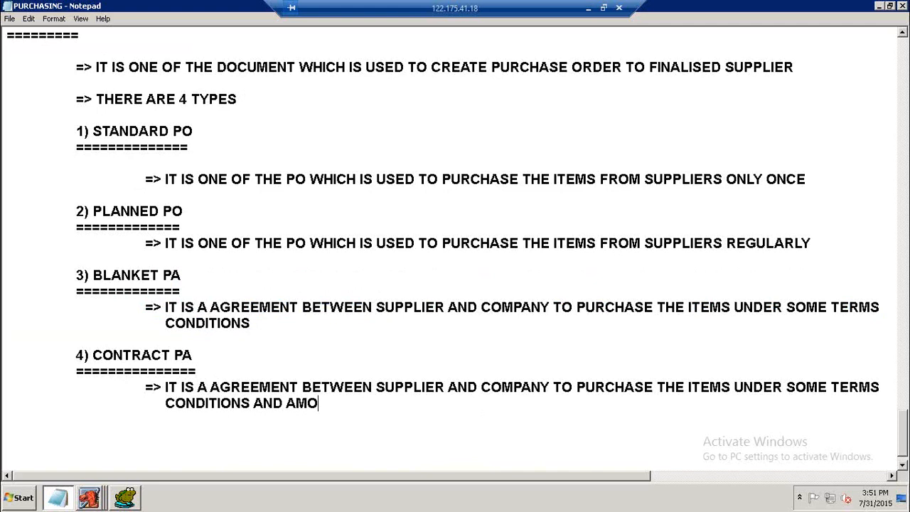
text(UNT AGREE)
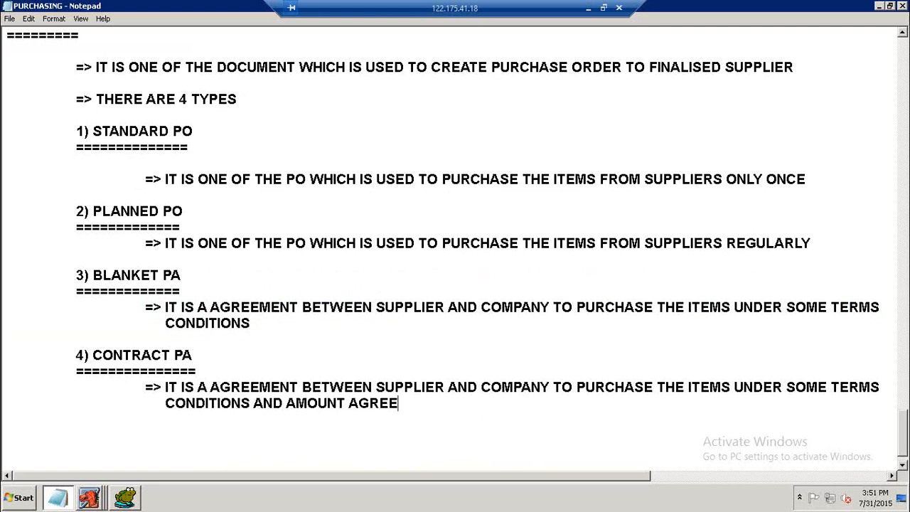
text(D...)
key(Return)
Start a "NAV =>" navigation line below the STANDARD PO description.
key(Return)
click(825, 179)
key(Return)
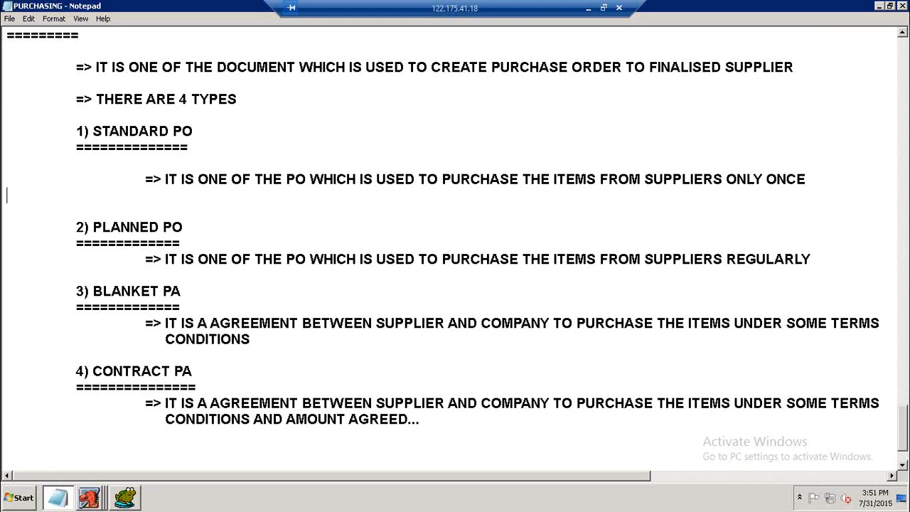
key(Return)
key(Tab)
text(NAV =>)
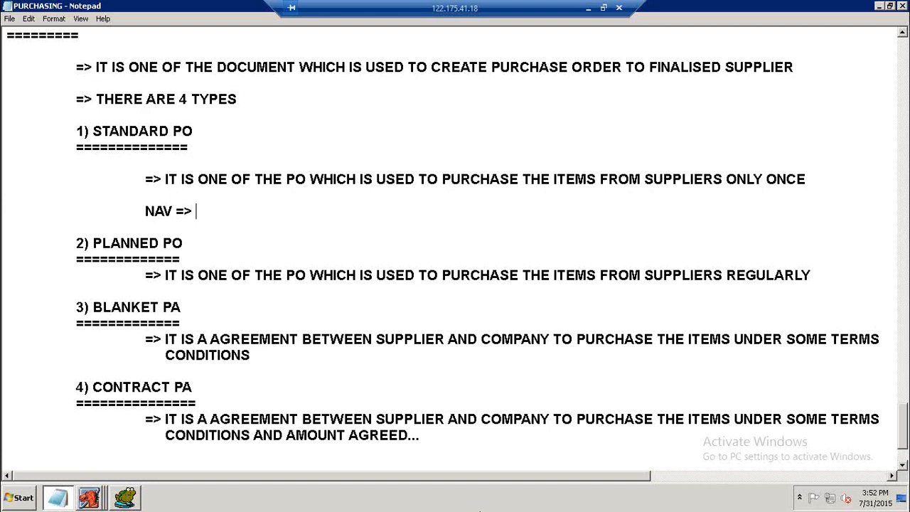
Complete the STANDARD PO navigation line as "NAV => PURCHASE ORDERS > PURCHASE ORDERS", checking the path in the navigator.
click(90, 491)
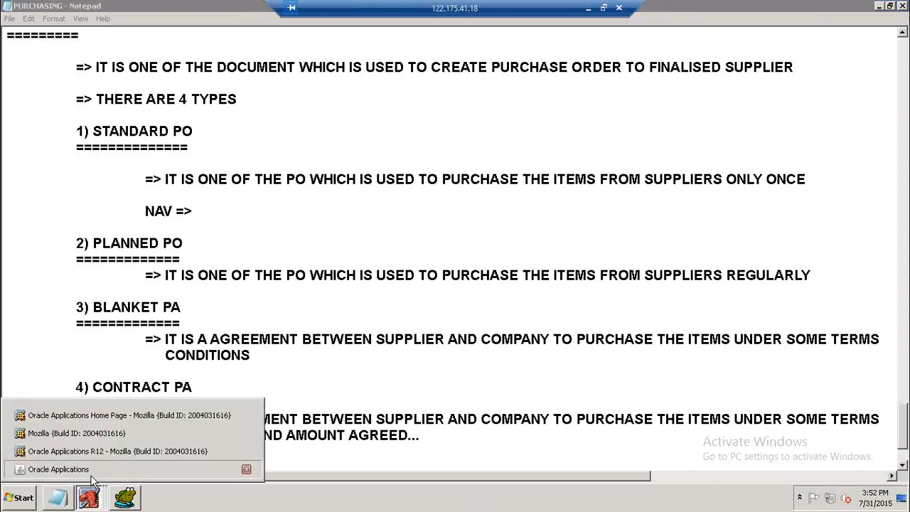
click(91, 474)
double_click(71, 183)
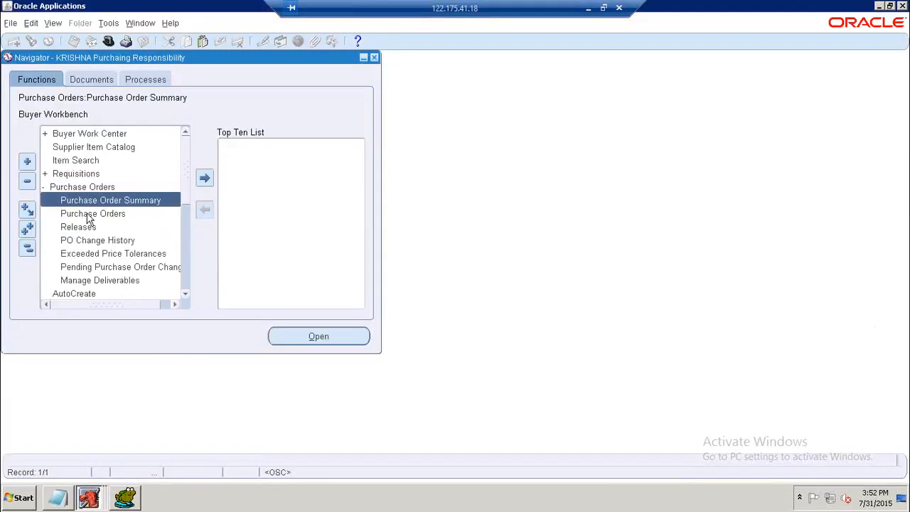
click(91, 214)
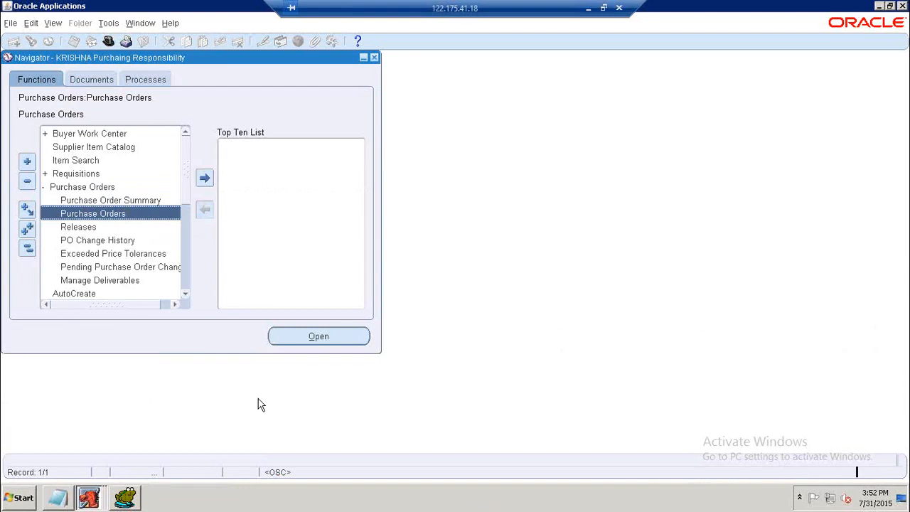
click(63, 498)
text(PU)
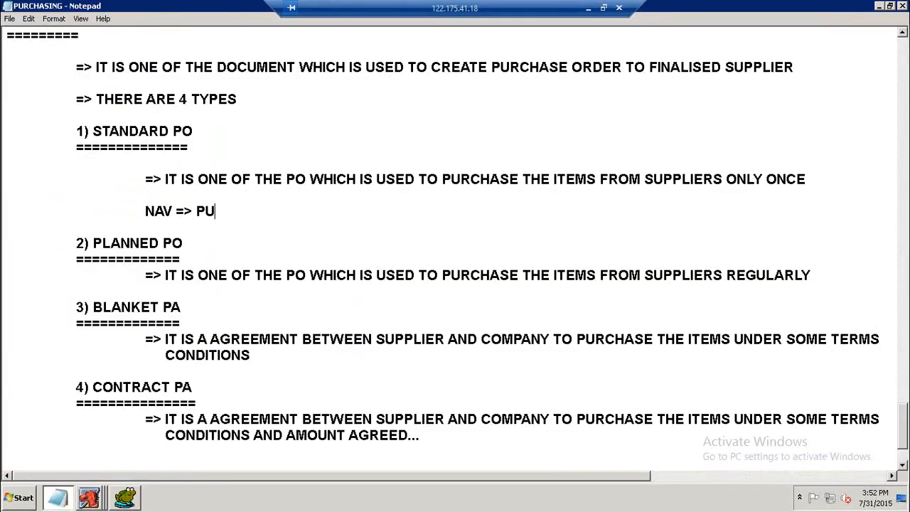
text(RCHASE ORD)
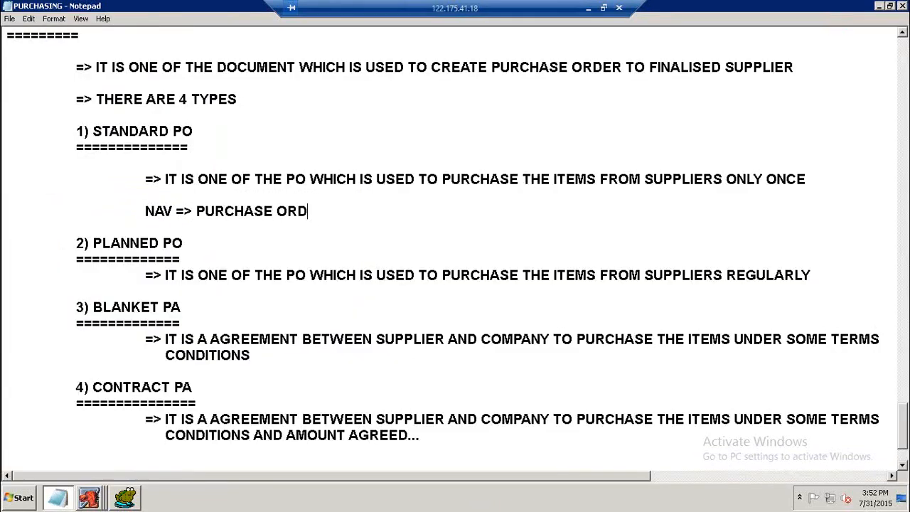
text(ERS > PURCHASE ORDERS)
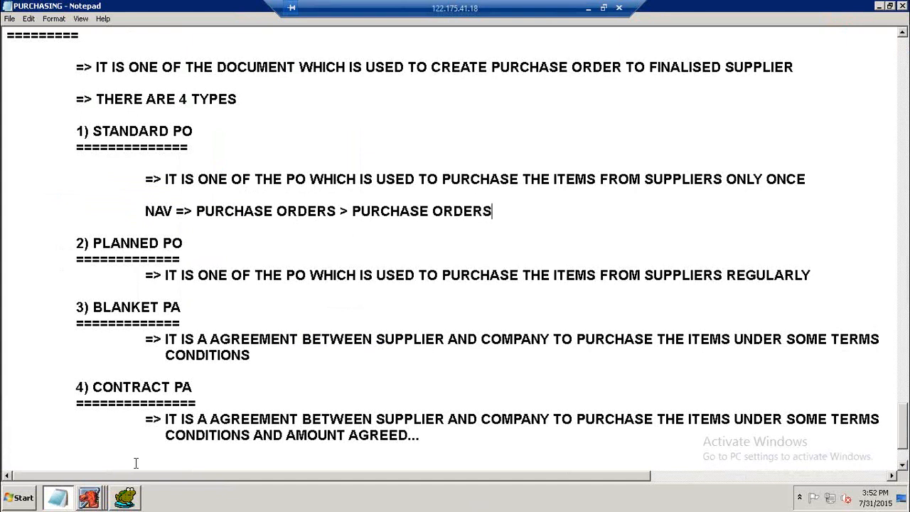
Open the Purchase Orders form and review the available document types for the Type field.
mouse_move(90, 497)
click(95, 470)
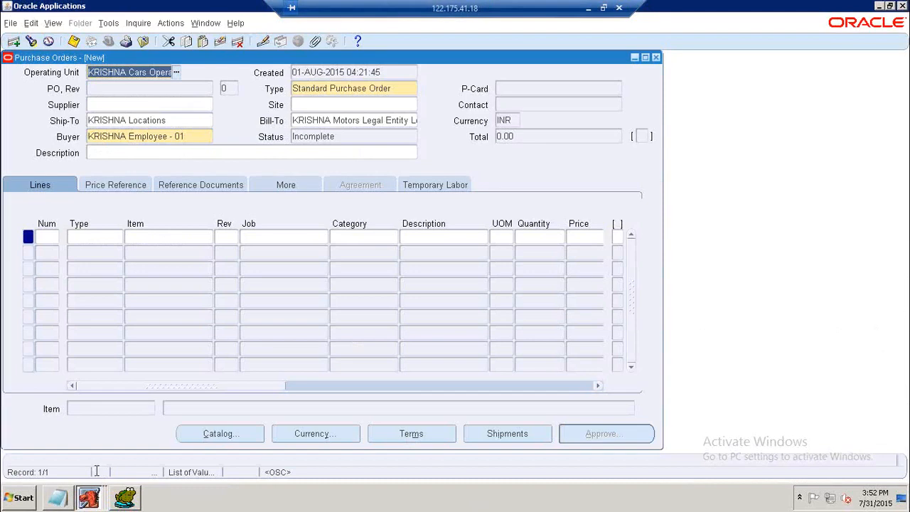
click(200, 105)
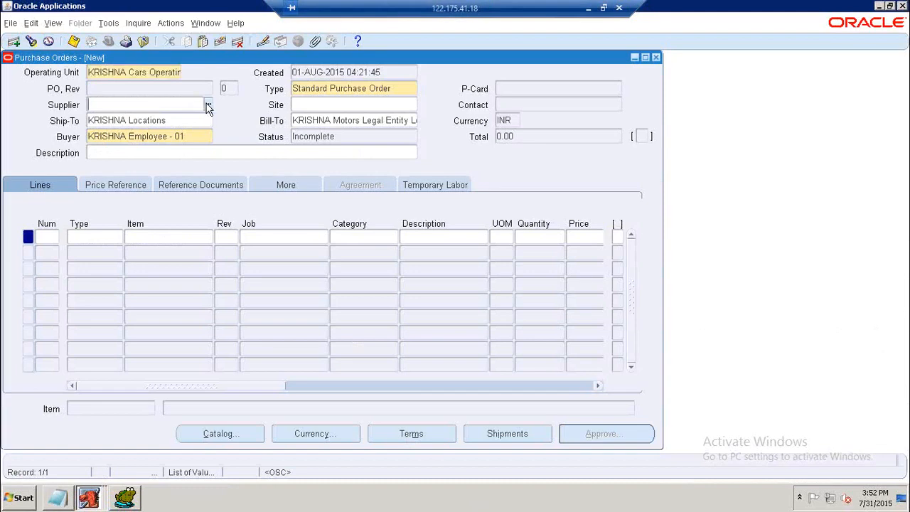
double_click(387, 89)
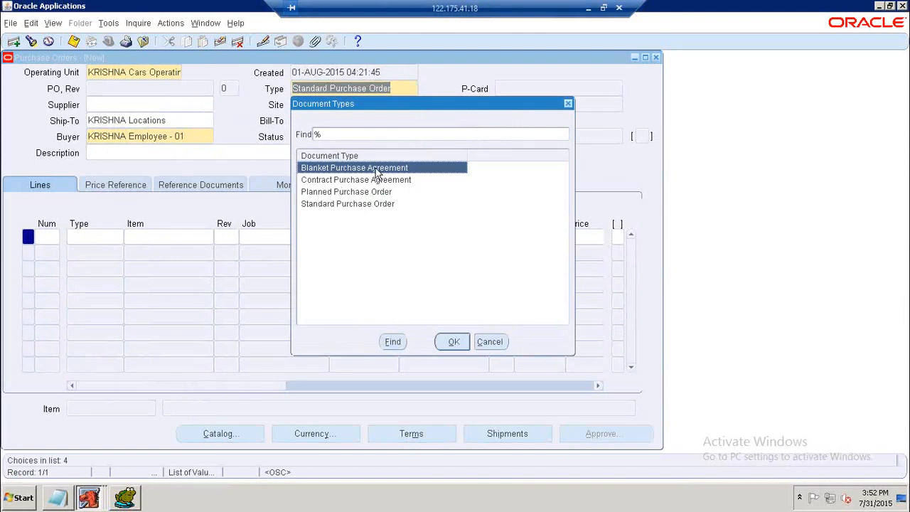
click(494, 345)
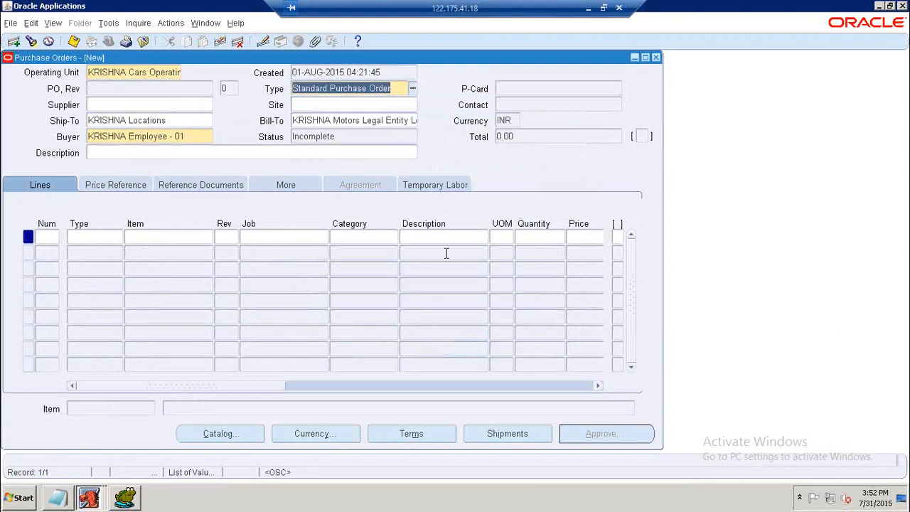
Add a Goods line for KRISHNA Item - 01 with quantity 100 on the new purchase order.
click(200, 105)
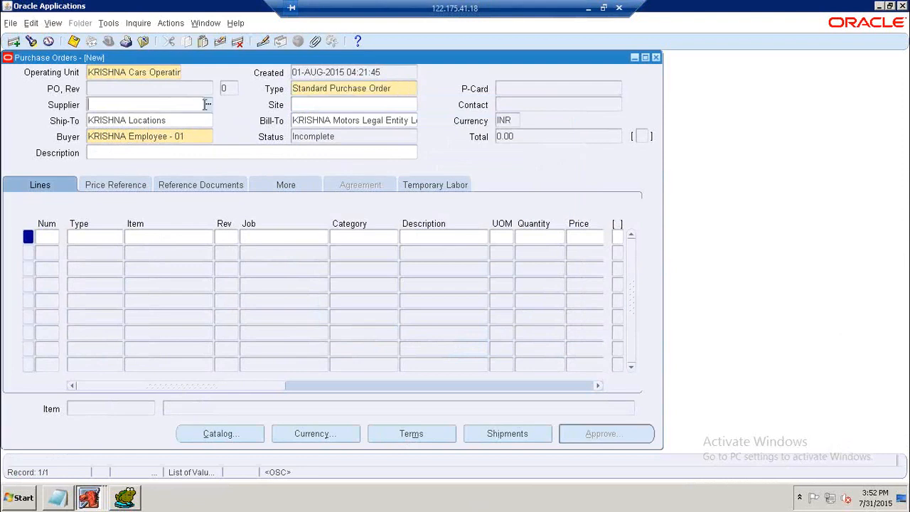
click(111, 240)
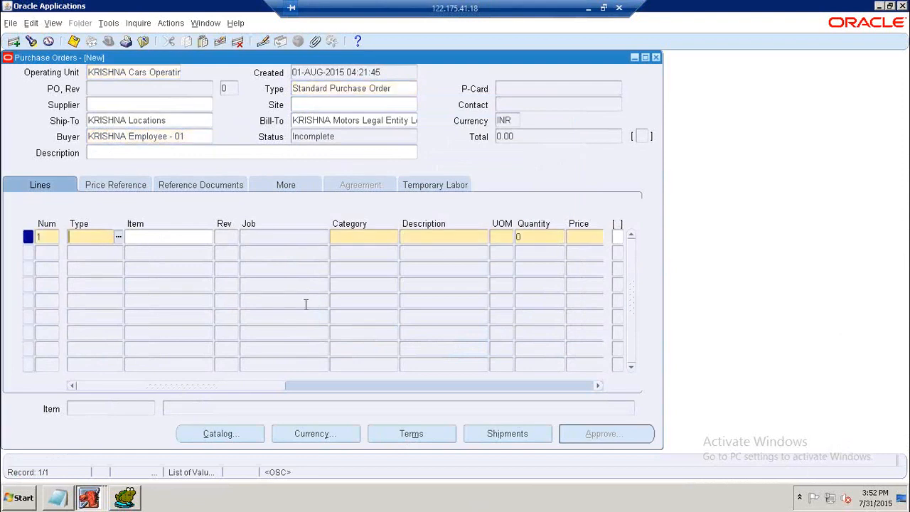
text(Goods)
key(Tab)
text(%)
key(Tab)
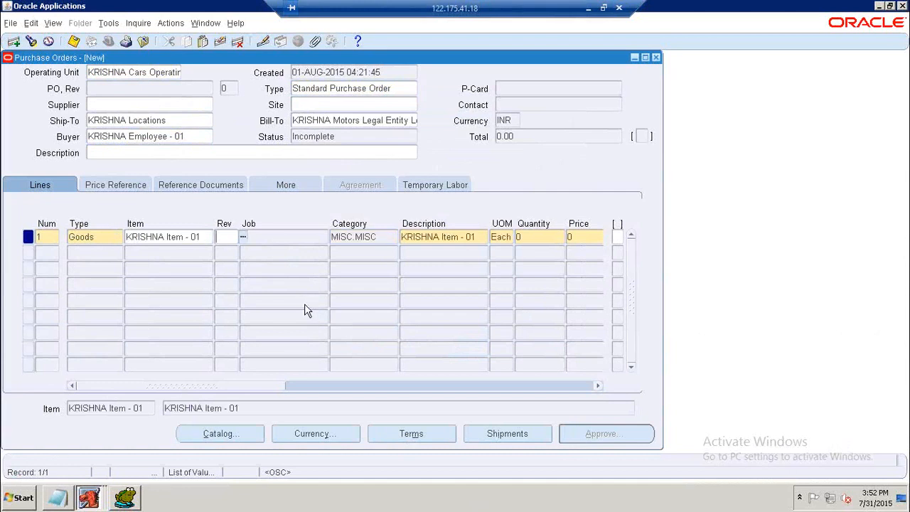
drag(254, 391, 306, 383)
click(399, 240)
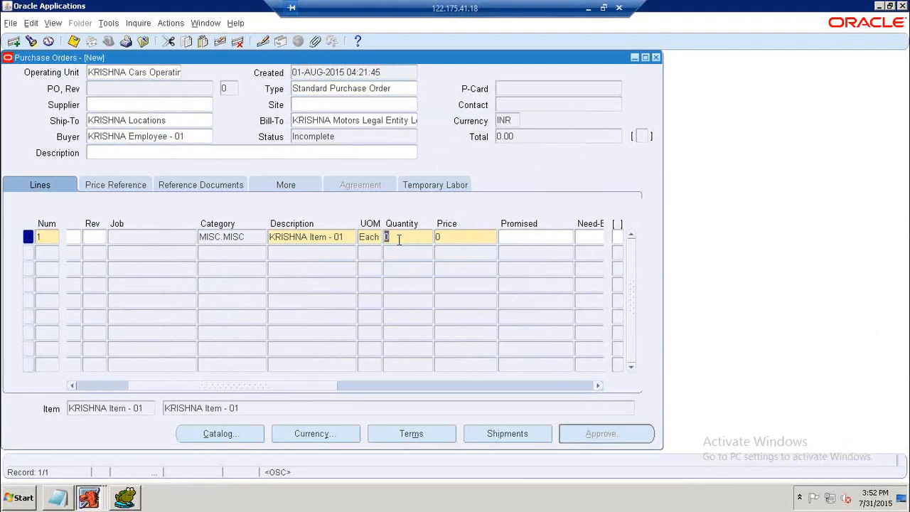
text(100)
key(Tab)
Select KRISHNA Supplier - 02 as the supplier and close the Purchase Orders form.
click(198, 105)
click(210, 104)
text(%)
key(Return)
click(155, 198)
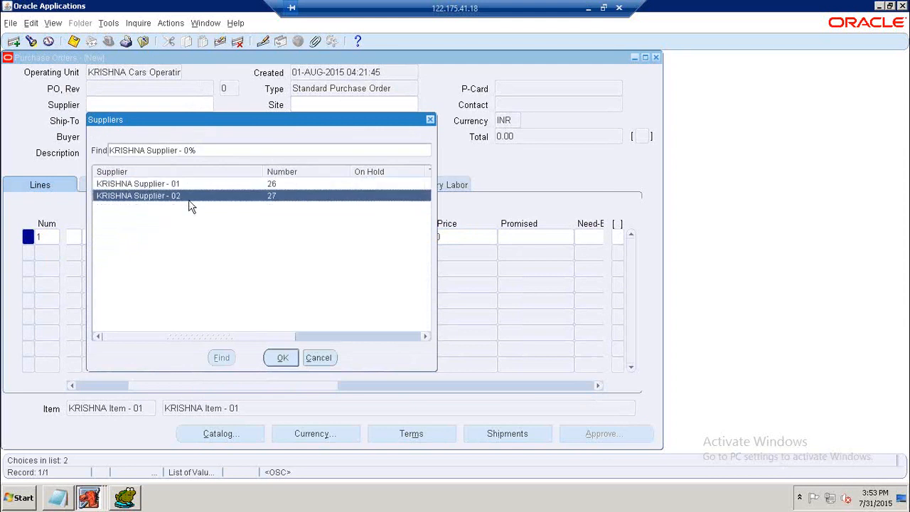
click(282, 359)
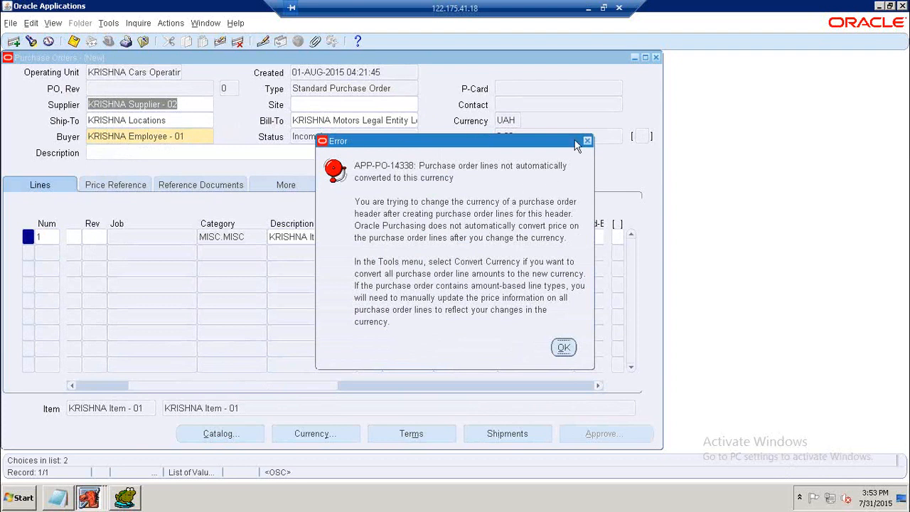
click(588, 144)
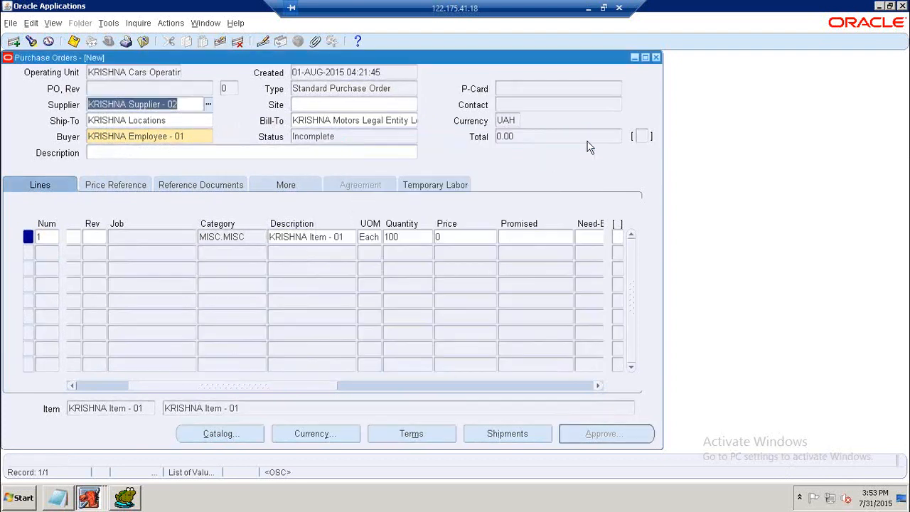
click(656, 57)
click(498, 289)
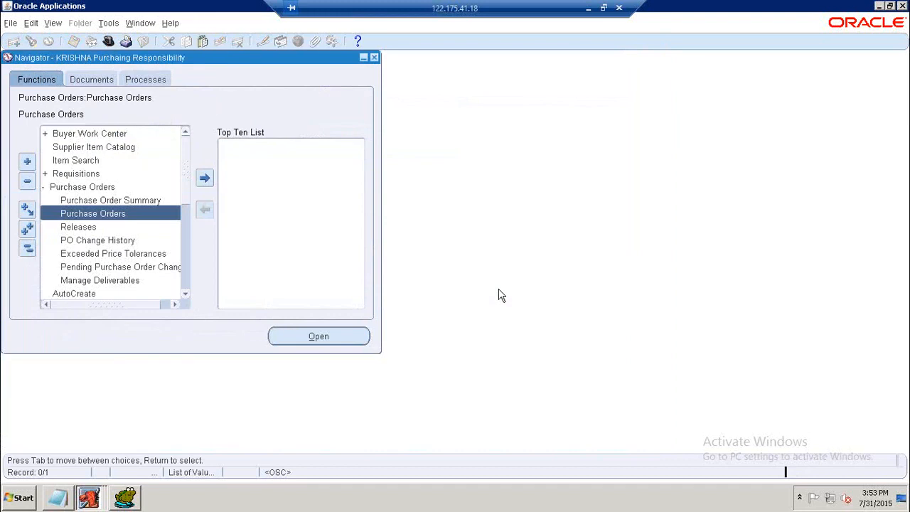
Open the Suppliers page from Supply Base and search for suppliers named KRISH.
double_click(74, 188)
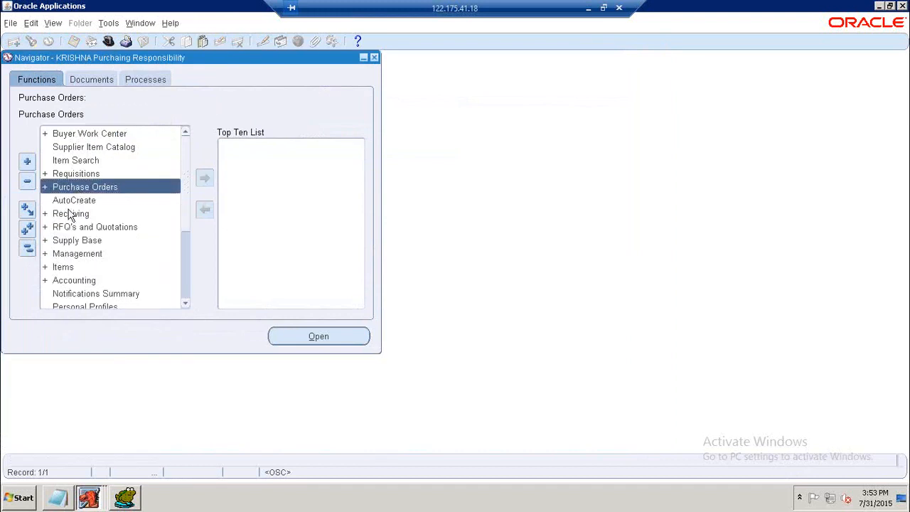
double_click(74, 242)
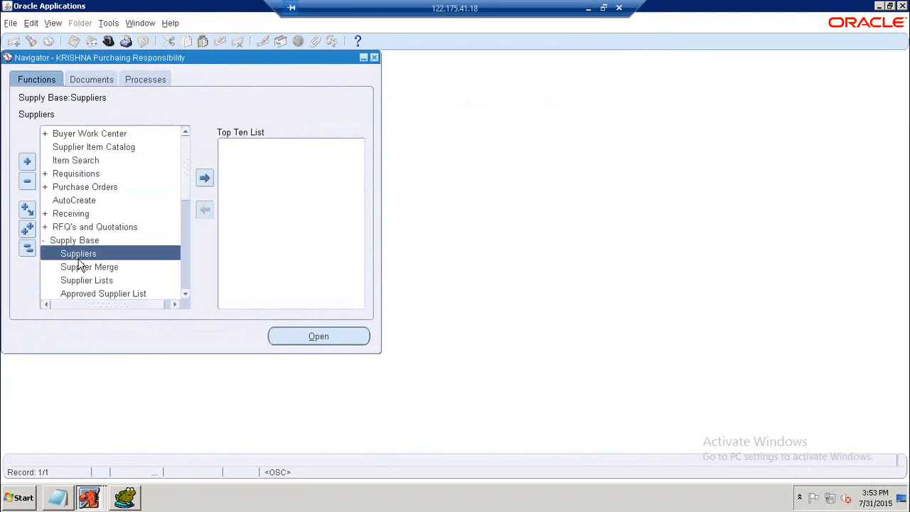
double_click(80, 257)
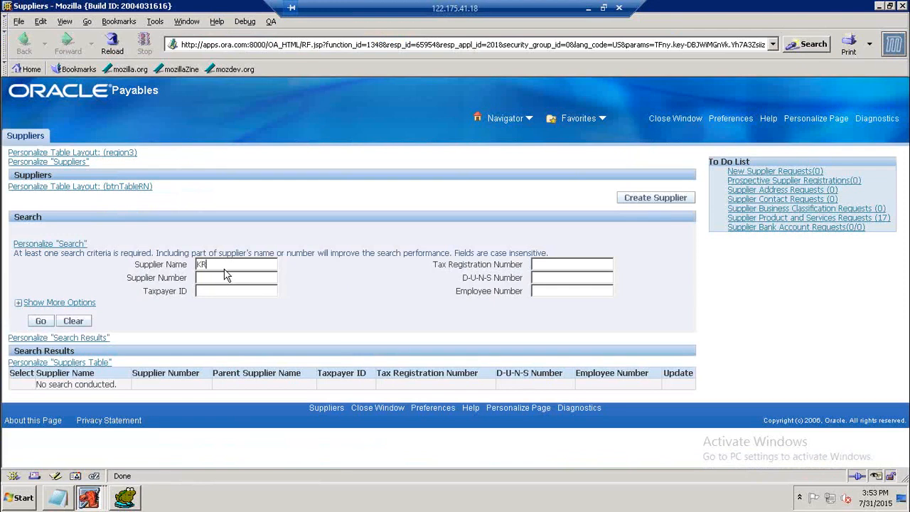
click(40, 321)
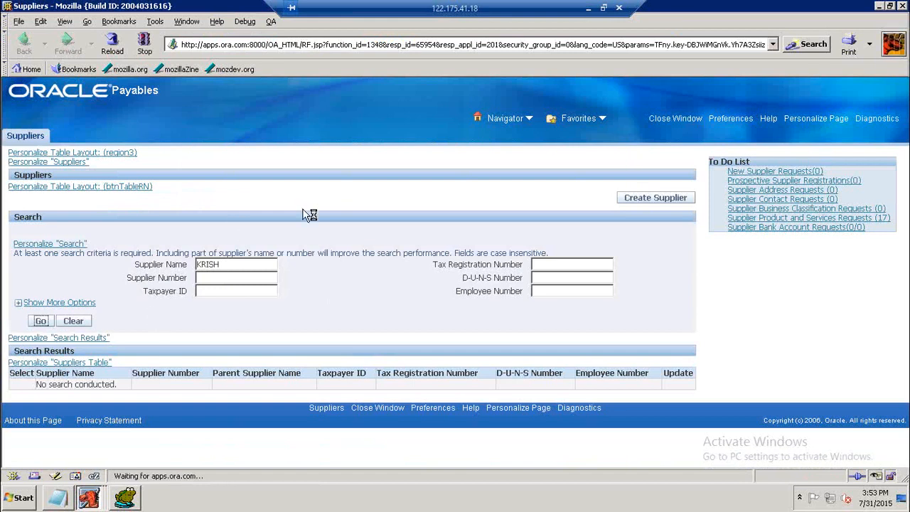
Open KRISHNA Supplier - 01 for update and go to its Invoice Management page.
scroll(303, 231, down, 1)
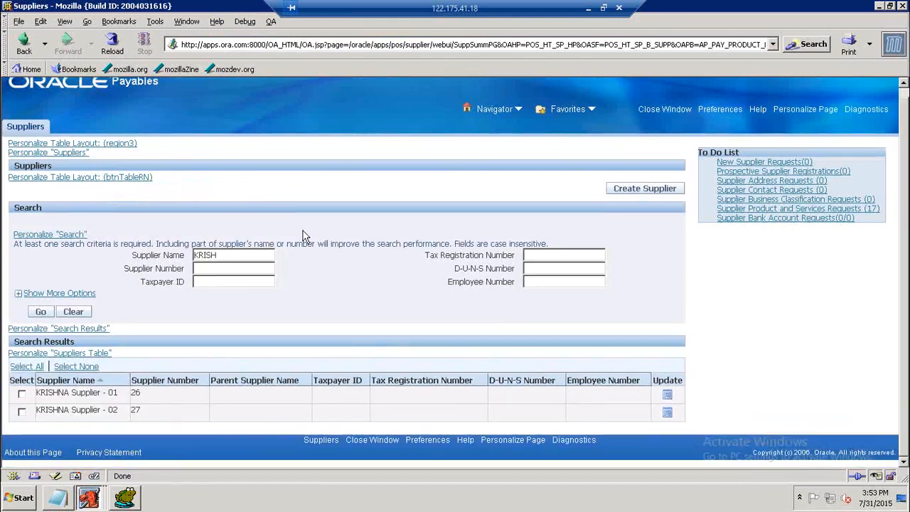
click(22, 395)
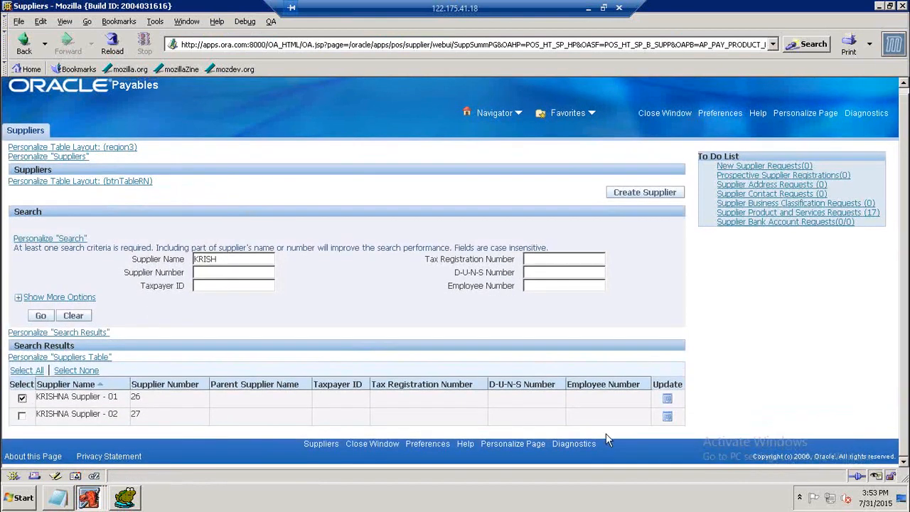
click(667, 398)
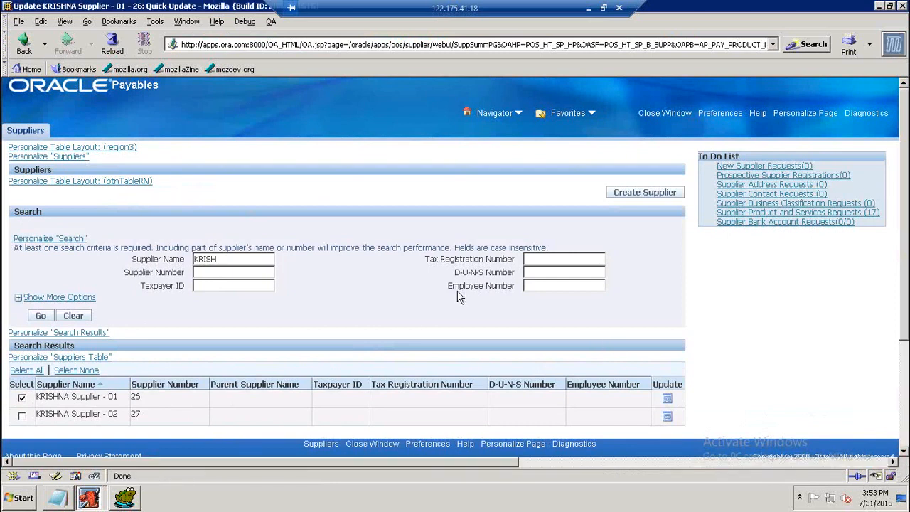
scroll(455, 297, down, 3)
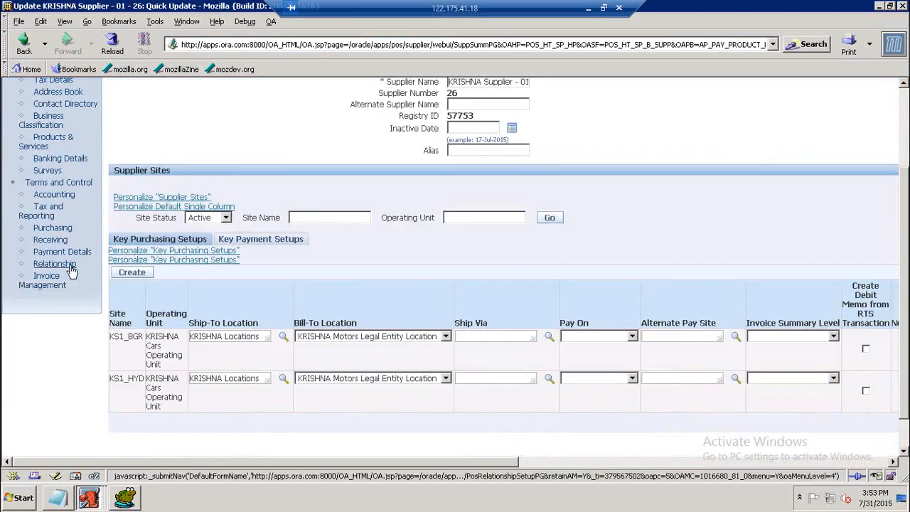
click(40, 284)
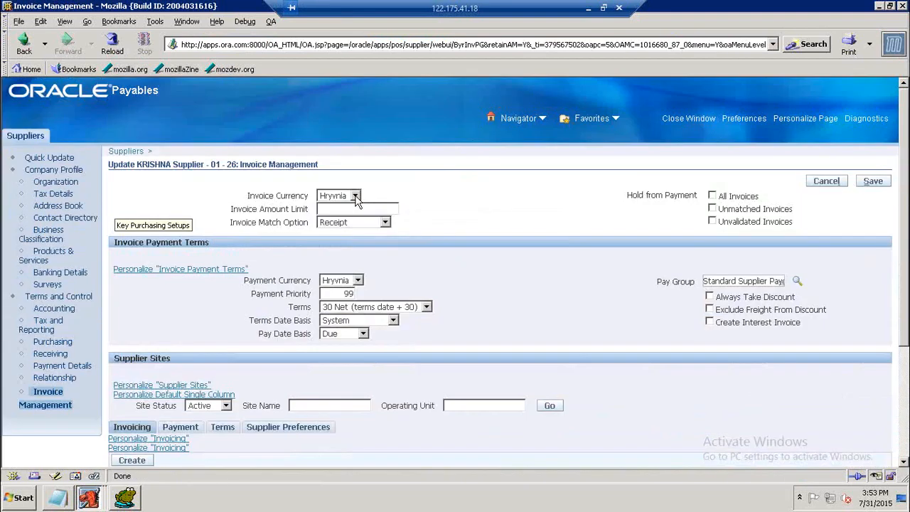
Set the supplier's invoice currency to Indian Rupee (INR).
click(356, 198)
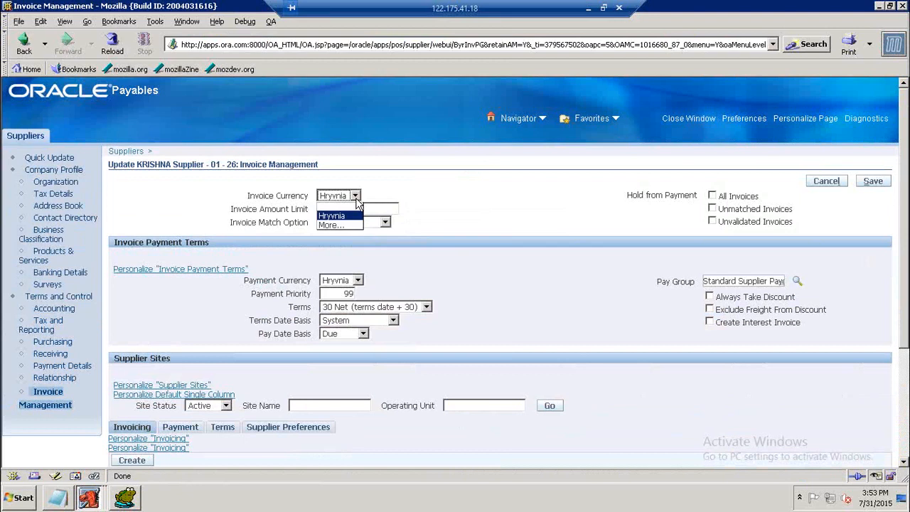
click(345, 225)
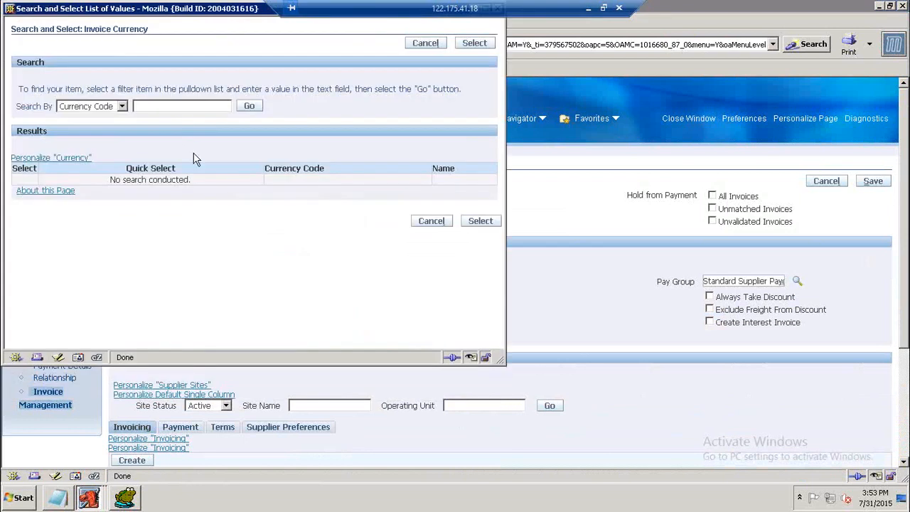
text(IN)
click(249, 105)
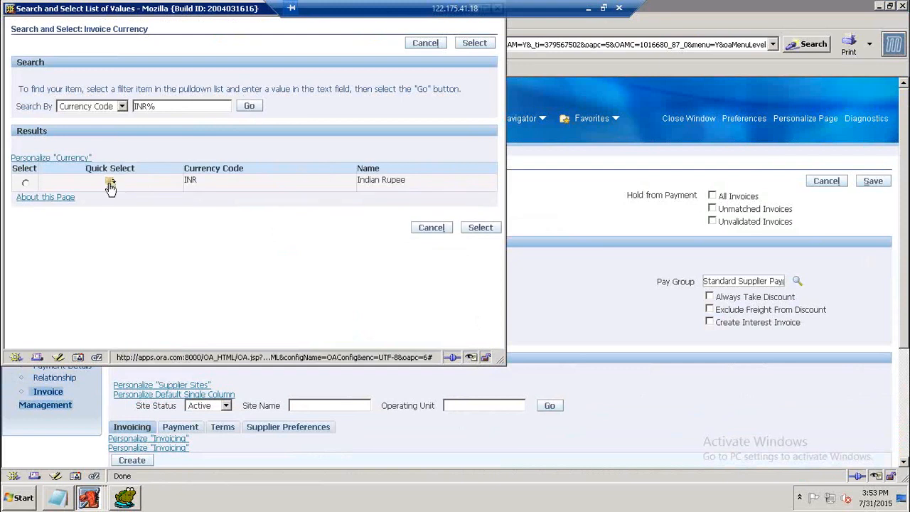
click(129, 187)
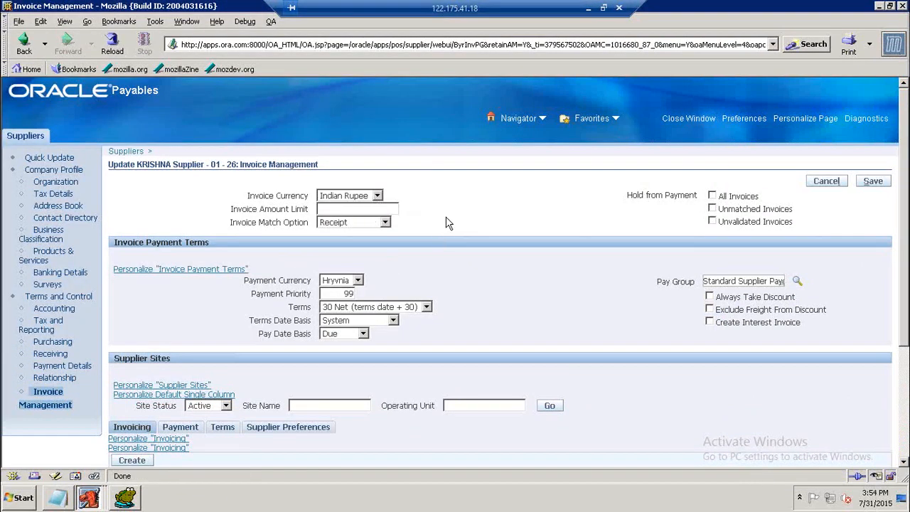
Set the supplier's payment currency to Indian Rupee (INR).
scroll(352, 212, down, 2)
click(346, 206)
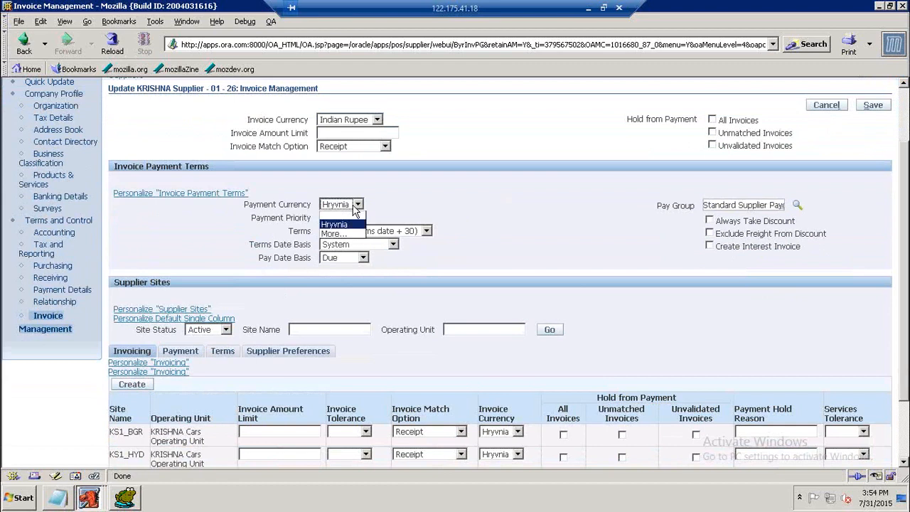
click(346, 235)
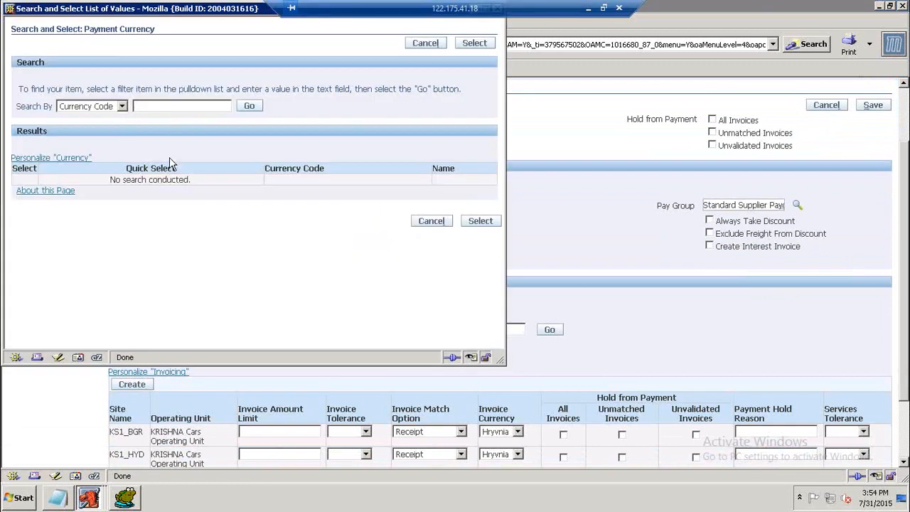
text(INR%)
click(249, 110)
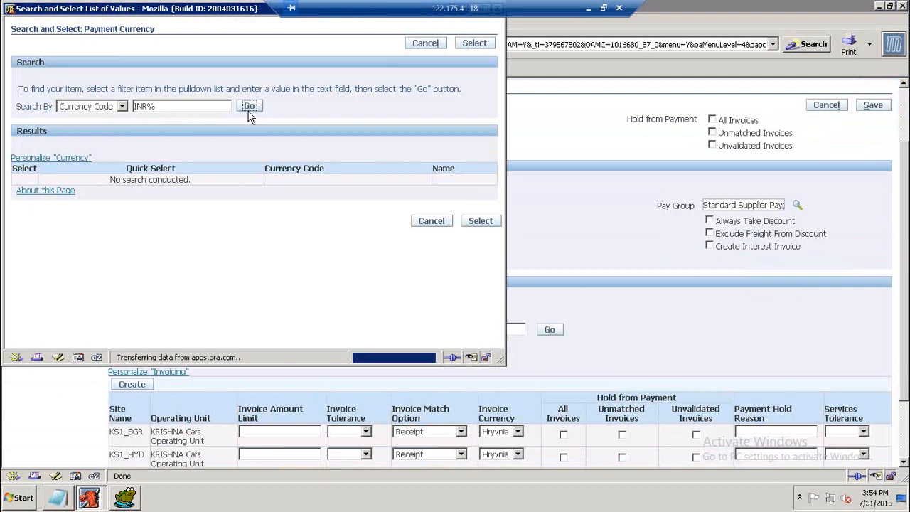
click(113, 182)
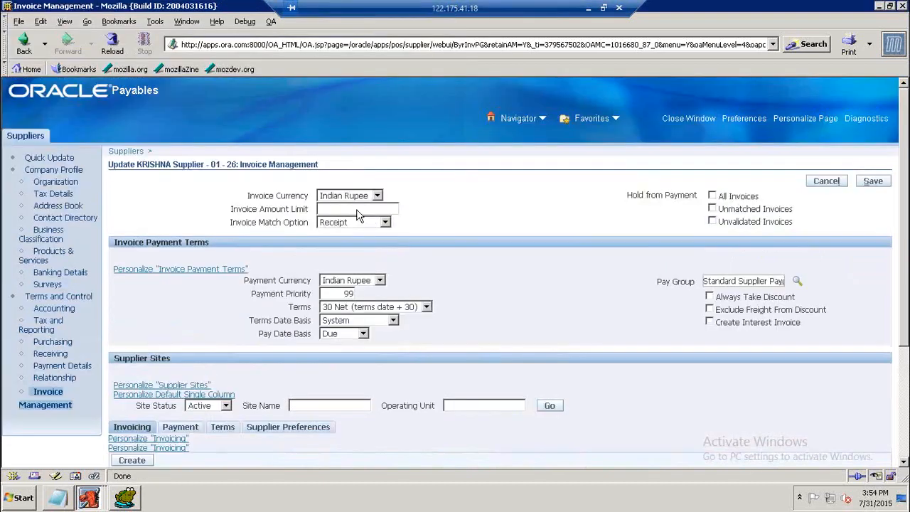
Set the invoice currency of supplier sites KS1_BGR and KS1_HYD to Indian Rupee (INR).
scroll(469, 297, down, 3)
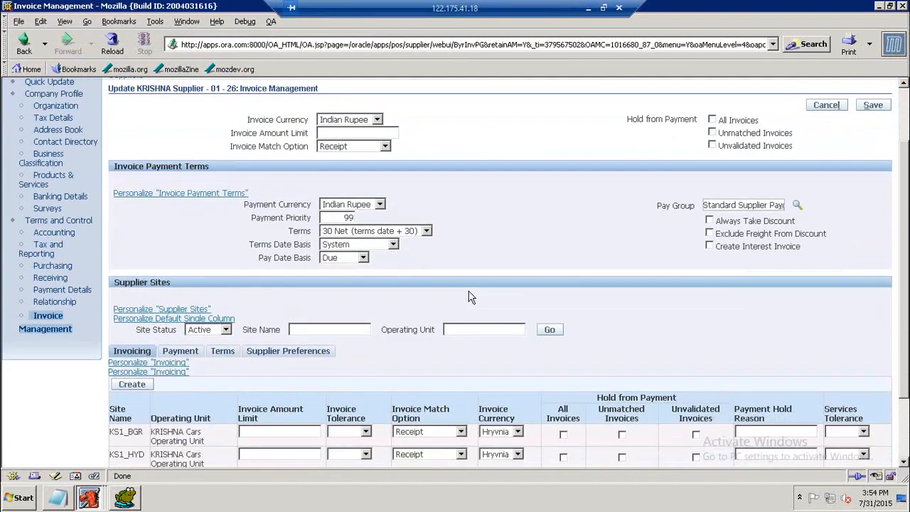
click(519, 395)
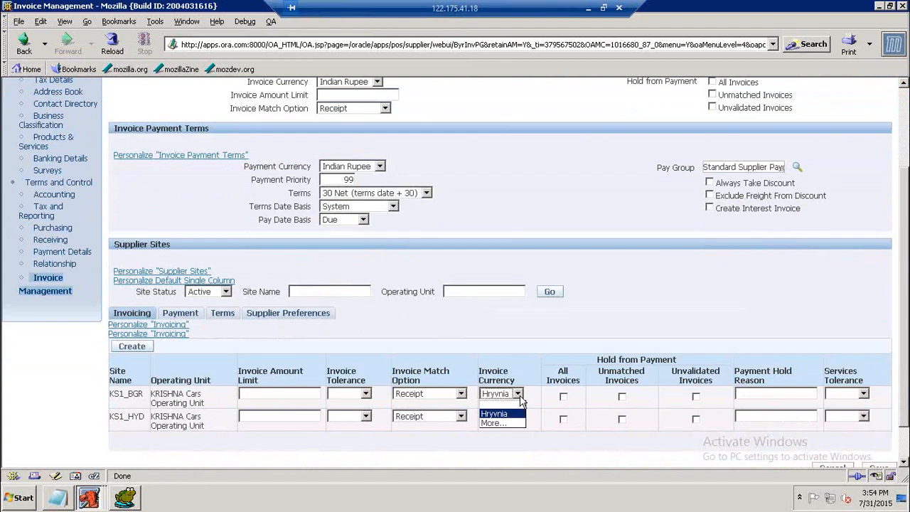
click(495, 423)
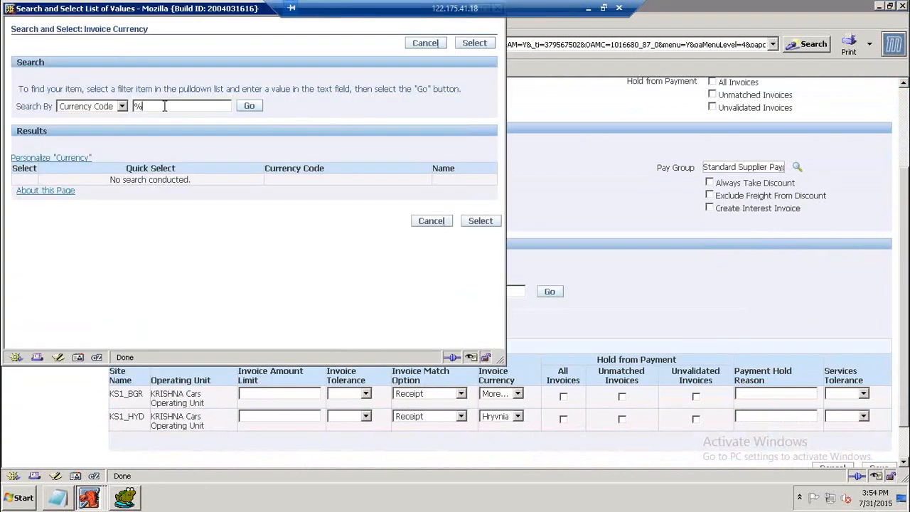
click(249, 108)
click(118, 185)
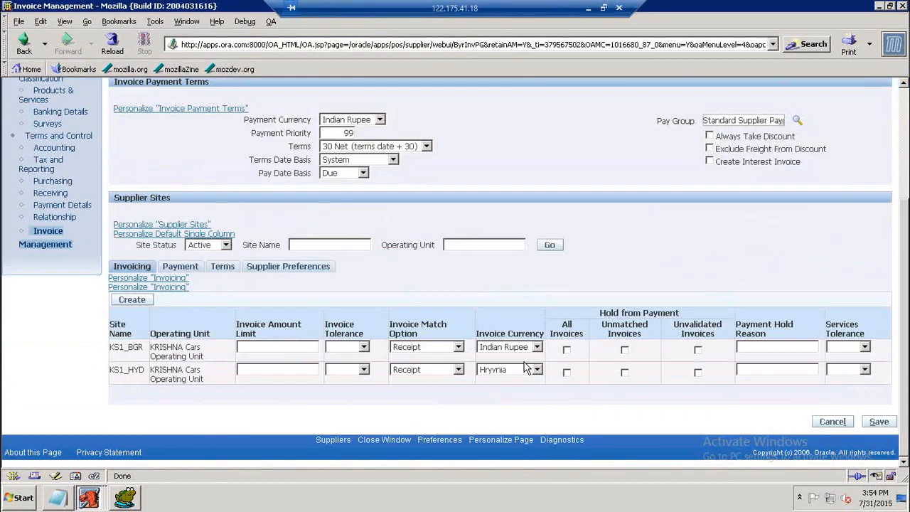
click(530, 370)
click(502, 386)
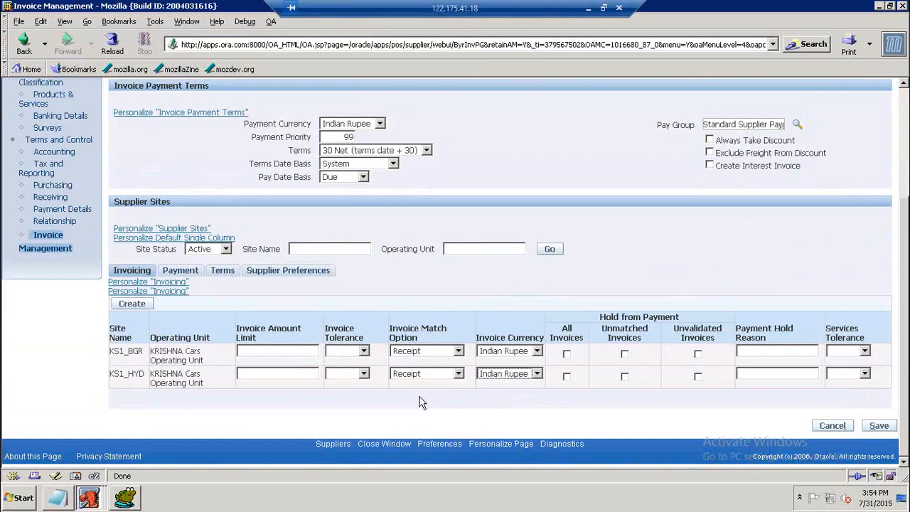
Set the payment currency of supplier sites KS1_BGR and KS1_HYD to Indian Rupee (INR).
click(180, 270)
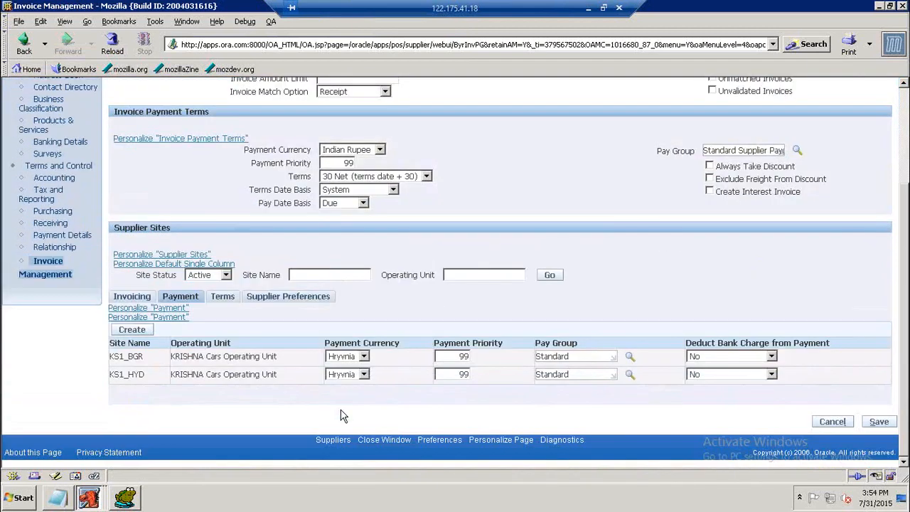
click(364, 356)
click(340, 386)
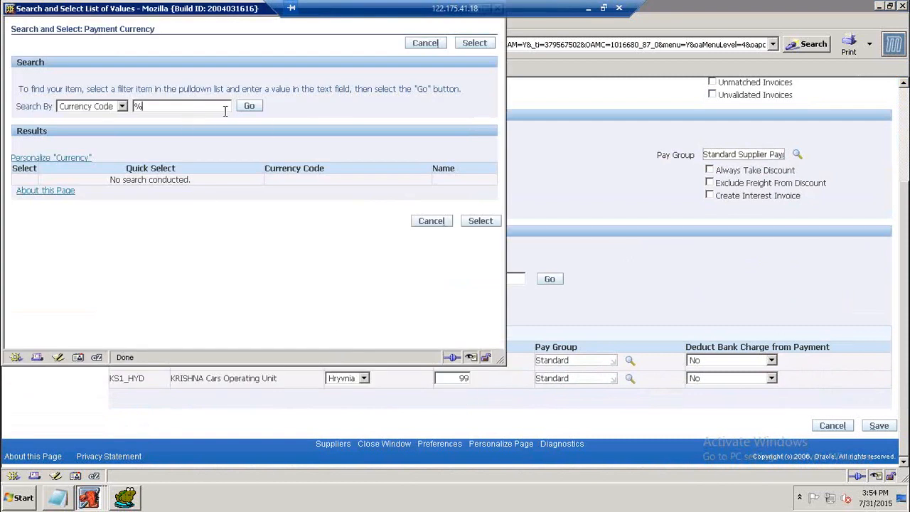
key(BackSpace)
click(244, 116)
click(114, 183)
scroll(391, 313, down, 3)
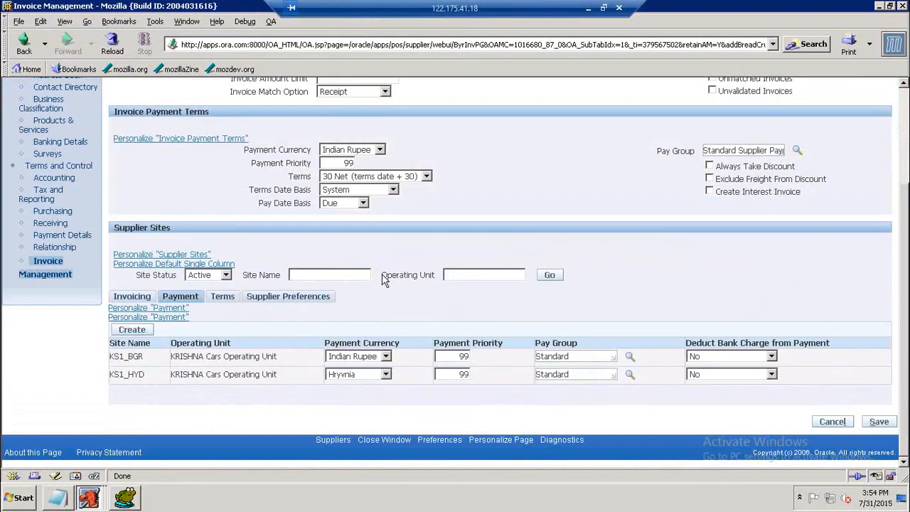
click(373, 375)
click(352, 386)
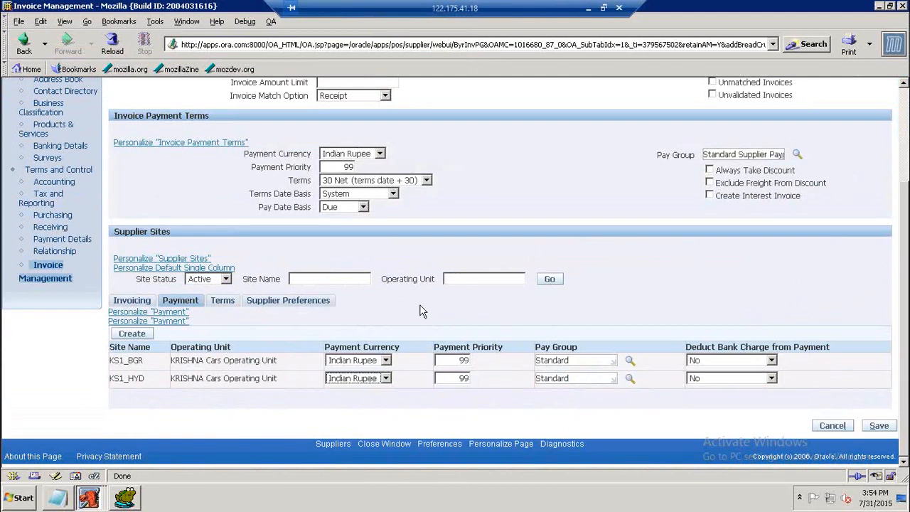
Save the supplier's invoice management changes.
click(134, 300)
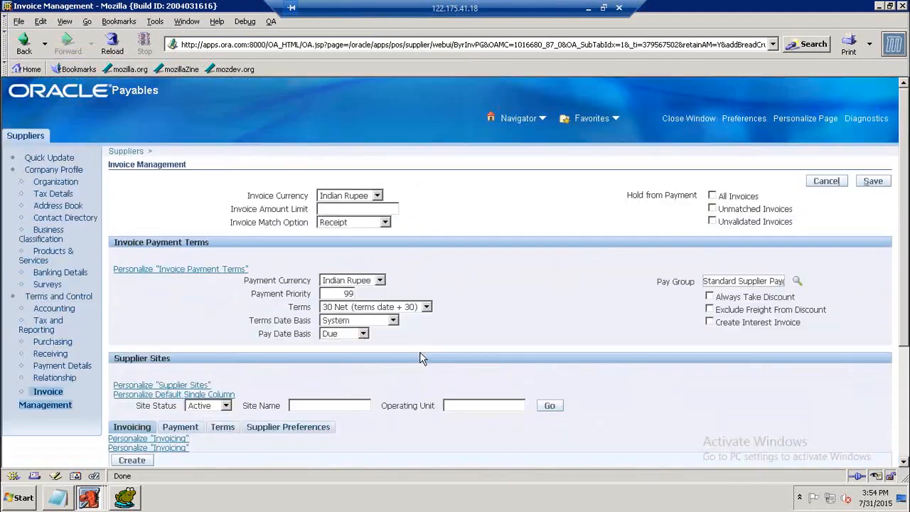
scroll(518, 313, down, 4)
scroll(532, 342, up, 2)
scroll(589, 313, up, 2)
click(874, 182)
scroll(551, 260, down, 3)
scroll(566, 275, up, 3)
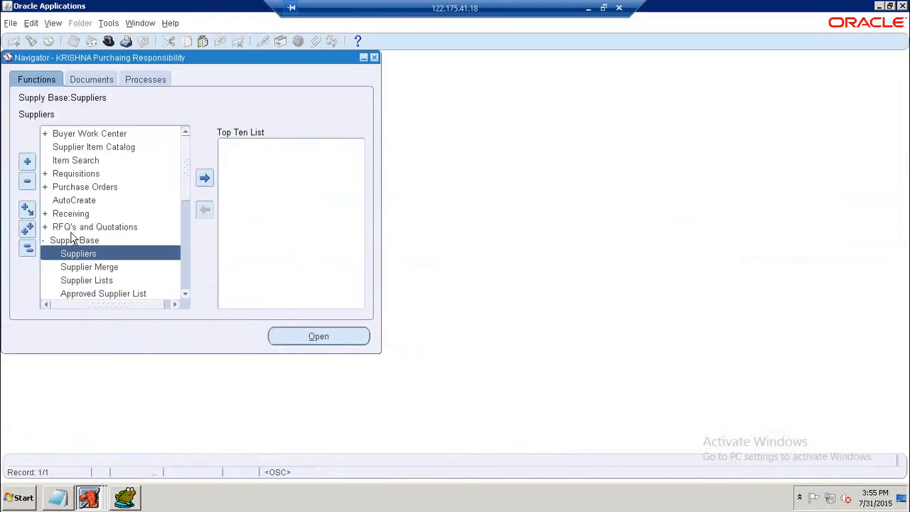
Open the Suppliers page from Supply Base and search for suppliers named KRISH.
click(69, 254)
double_click(69, 254)
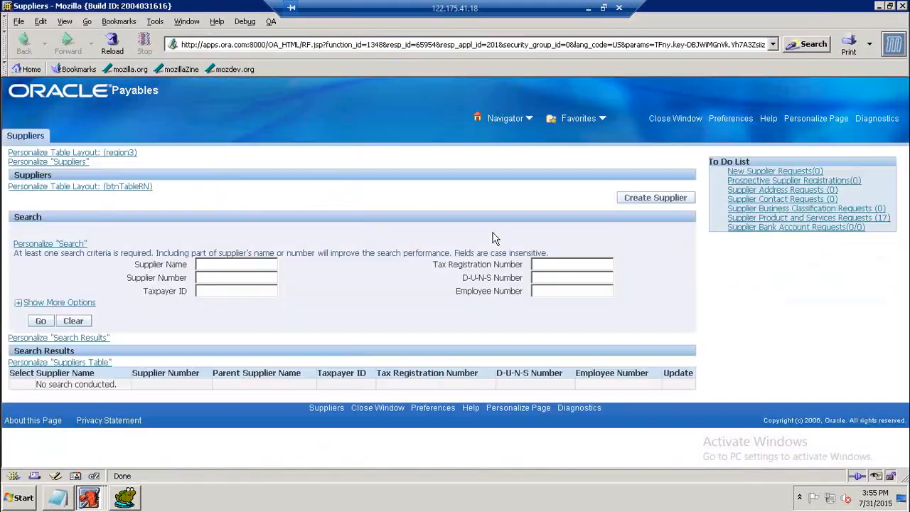
click(245, 268)
text(KRISH)
click(35, 324)
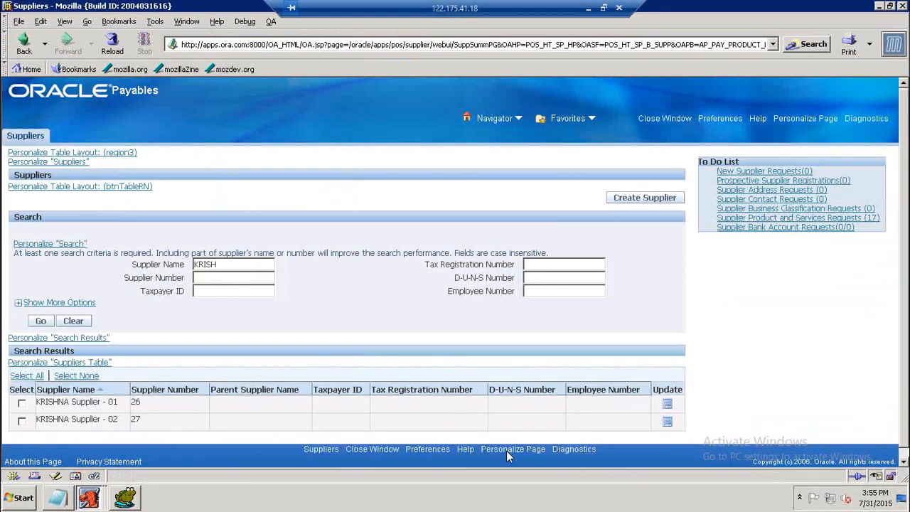
Open KRISHNA Supplier - 02 for update and go to its Invoice Management page.
click(22, 421)
click(668, 424)
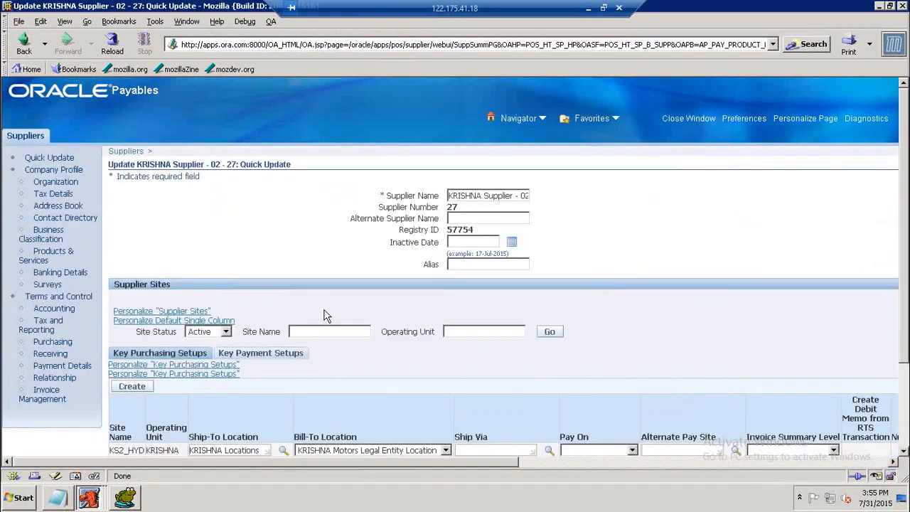
scroll(131, 310, down, 2)
click(48, 284)
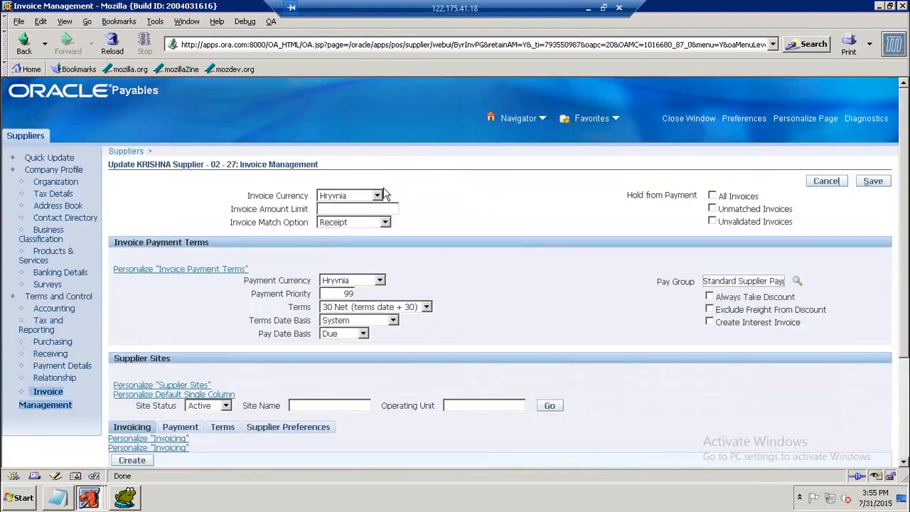
Set this supplier's invoice currency and payment currency to Indian Rupee (INR).
click(377, 197)
click(358, 212)
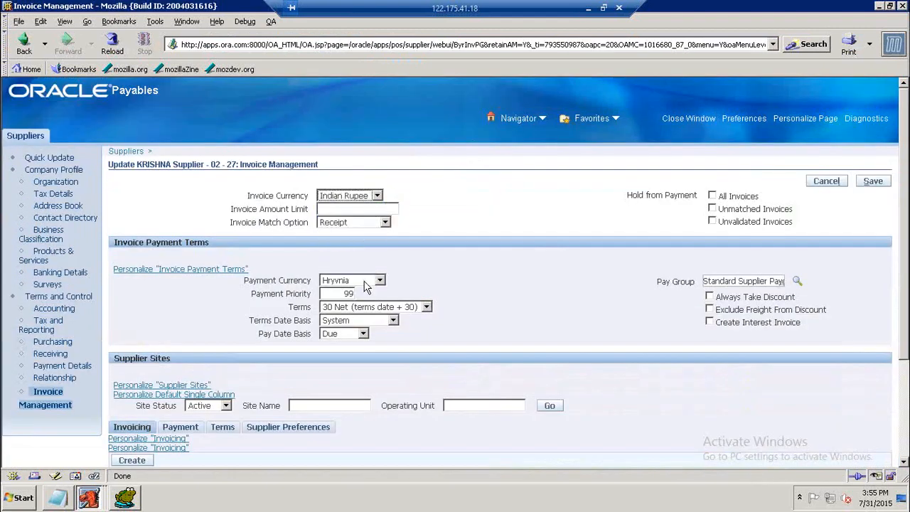
click(379, 281)
click(359, 297)
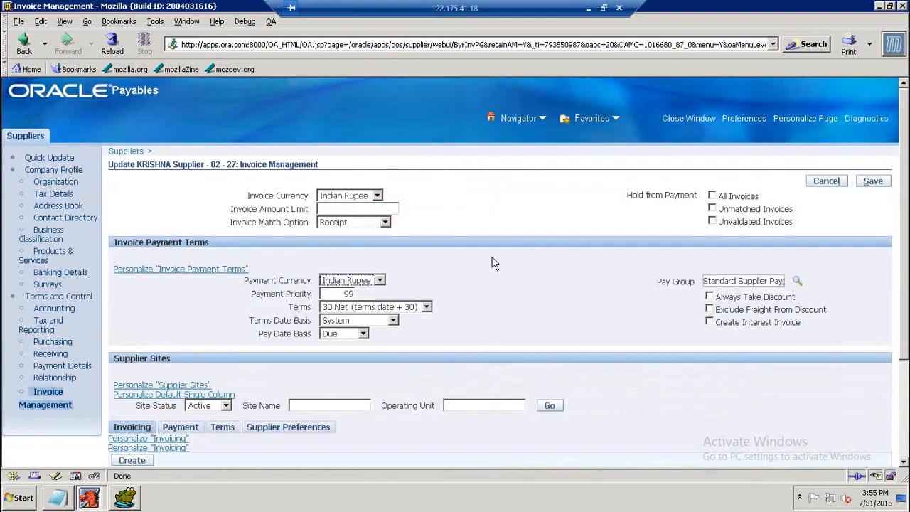
Set the invoice currency of supplier site KS2_HYD to Indian Rupee.
scroll(278, 328, down, 3)
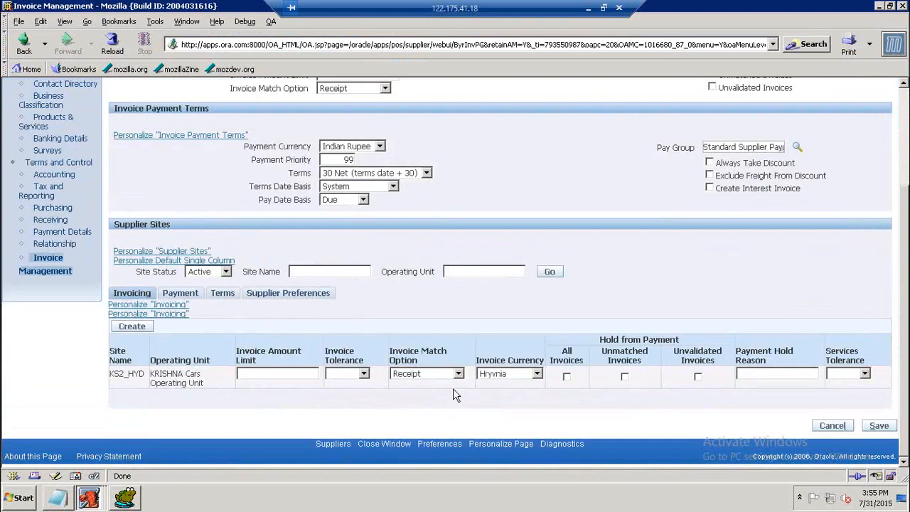
click(536, 374)
click(500, 388)
click(448, 304)
Set the payment currency of supplier site KS2_HYD to Indian Rupee.
click(192, 294)
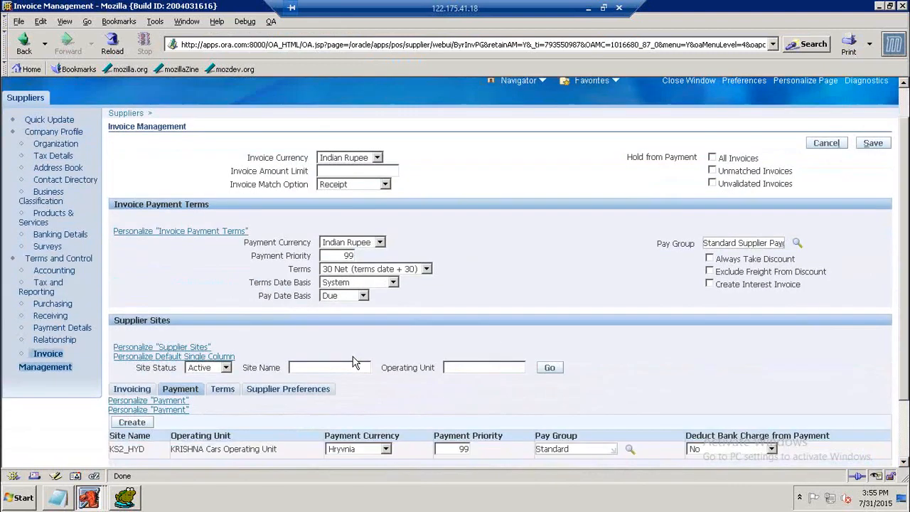
scroll(355, 363, down, 2)
click(385, 377)
click(353, 393)
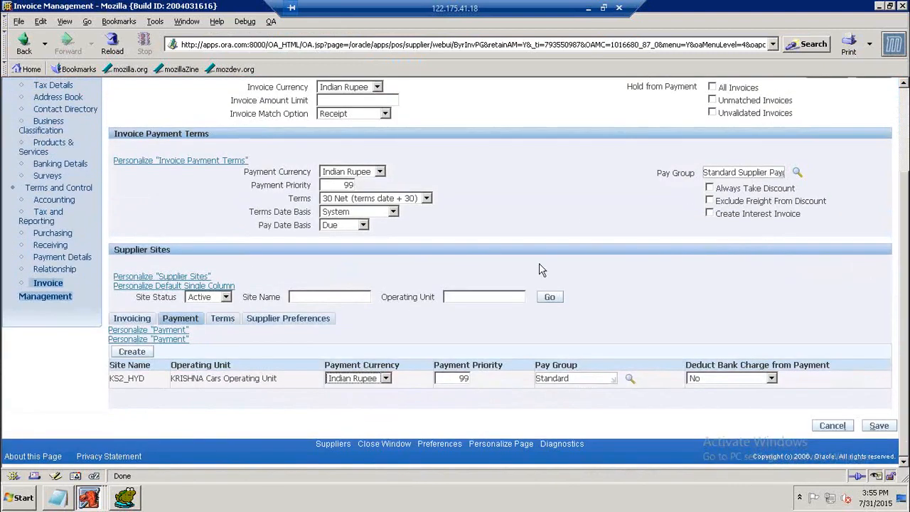
Save the invoice management changes and close the supplier browser window.
scroll(590, 224, up, 3)
click(884, 182)
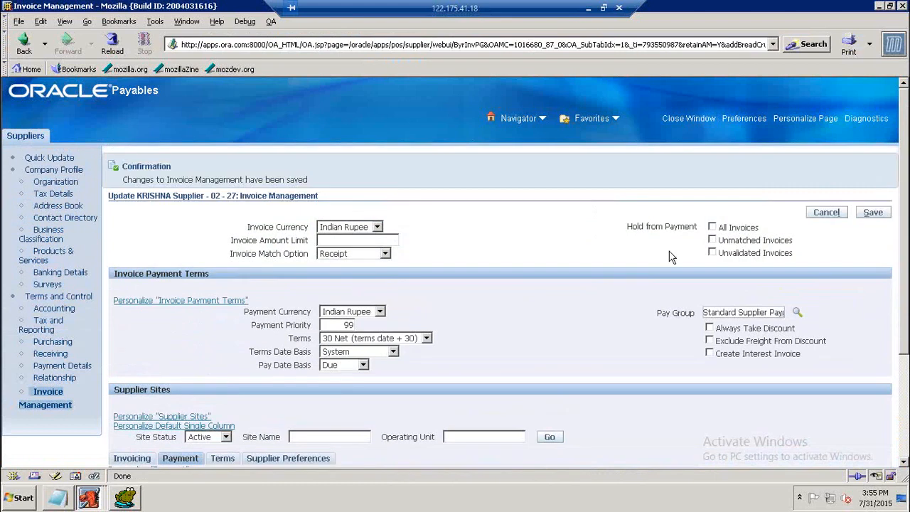
scroll(614, 283, down, 4)
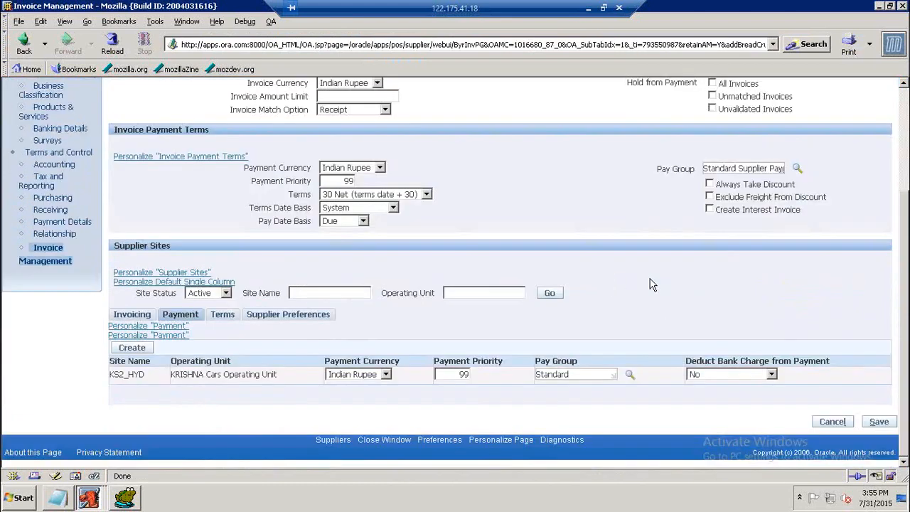
scroll(652, 284, up, 4)
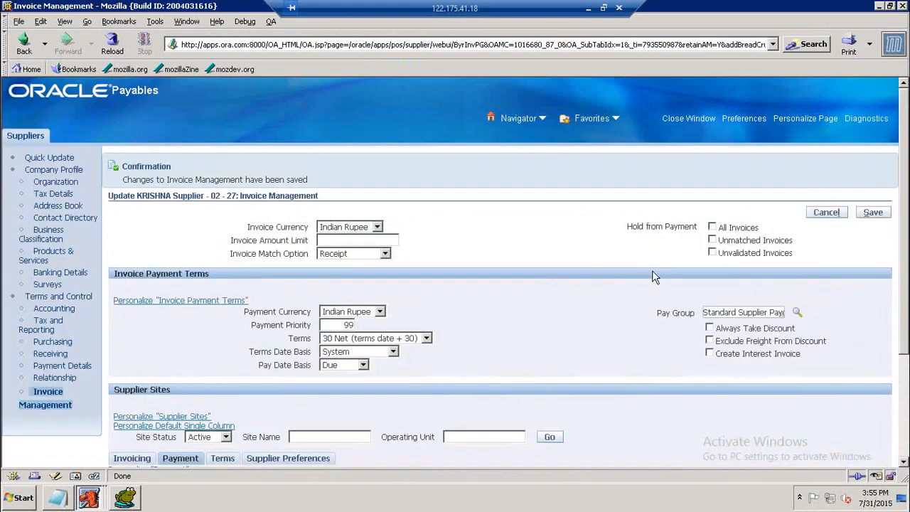
click(904, 7)
Open a new Purchase Orders form from the Purchase Orders branch of the Navigator.
double_click(75, 242)
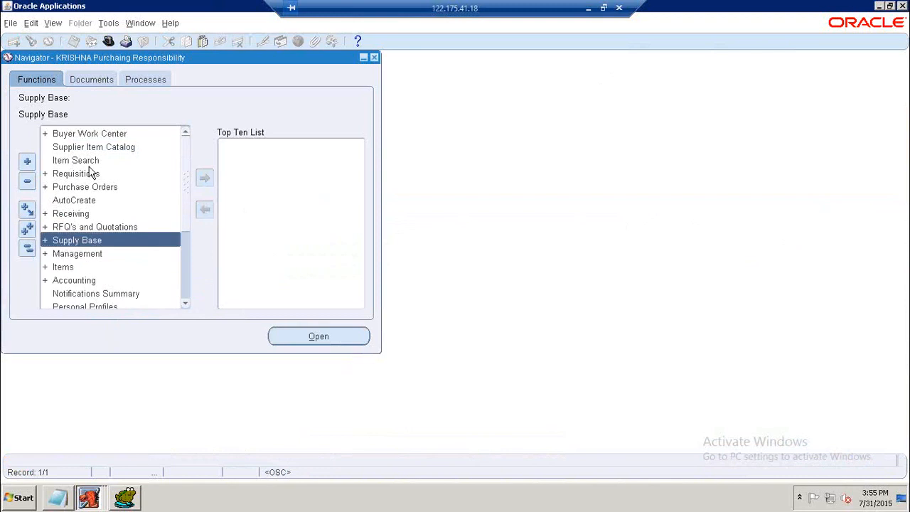
double_click(71, 187)
click(75, 201)
click(76, 214)
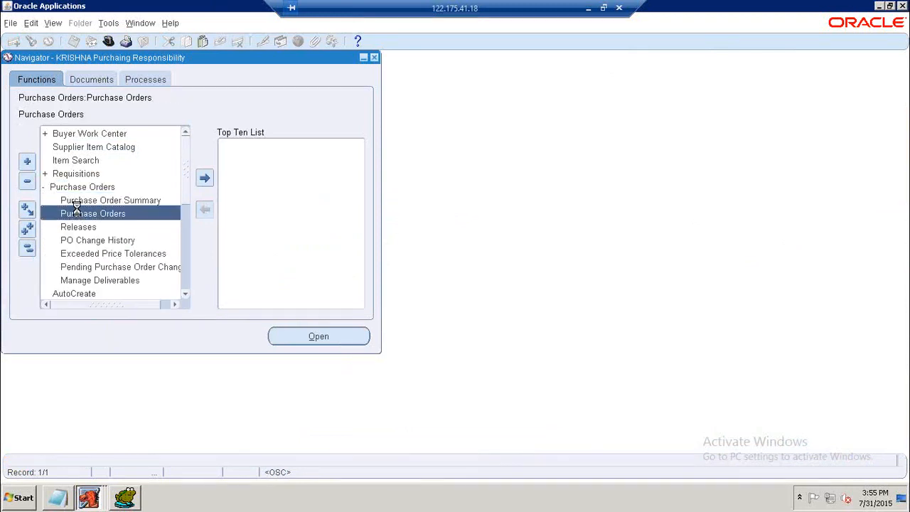
click(199, 106)
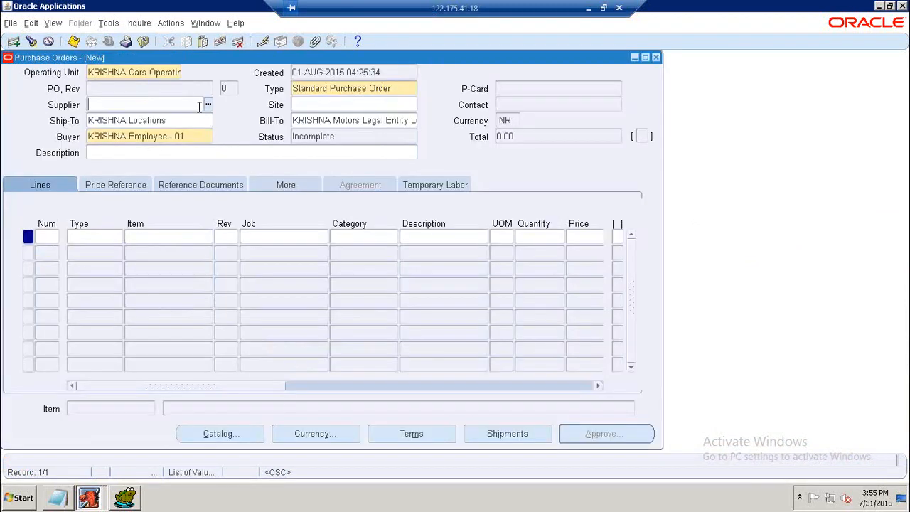
Select KRISHNA Supplier - 02 as the purchase order's supplier.
click(207, 104)
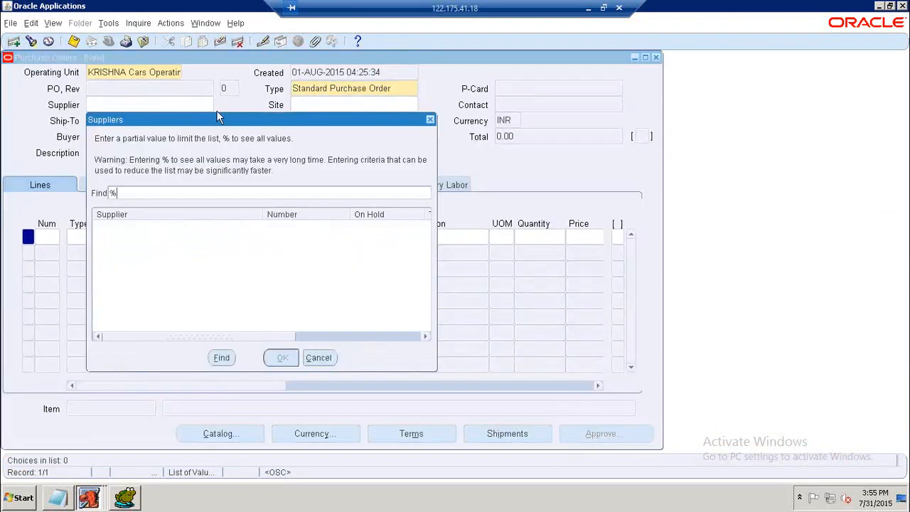
click(137, 195)
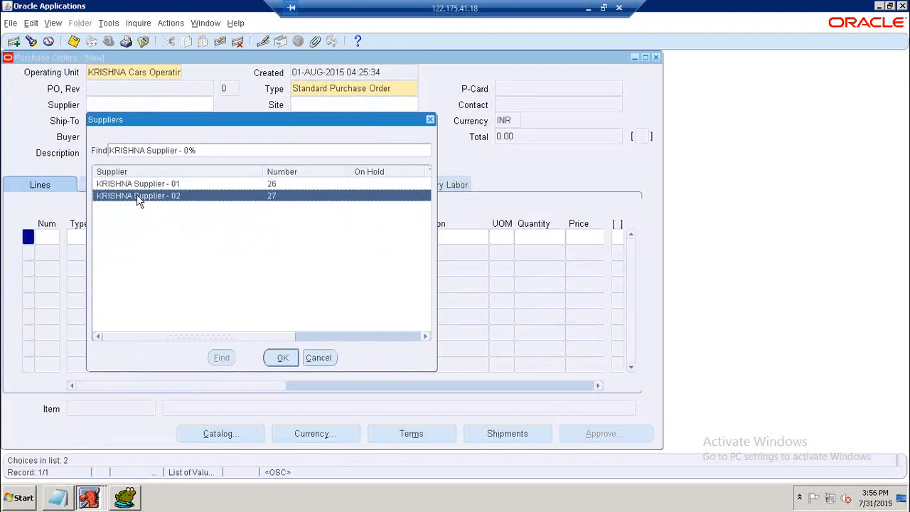
click(283, 359)
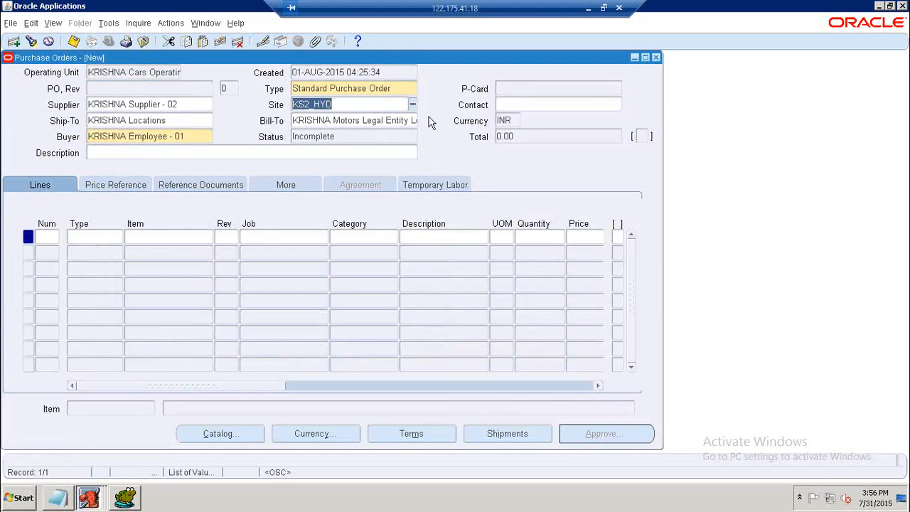
Add line 1 as a Goods line for KRISHNA Item - 01 with quantity 100.
click(99, 236)
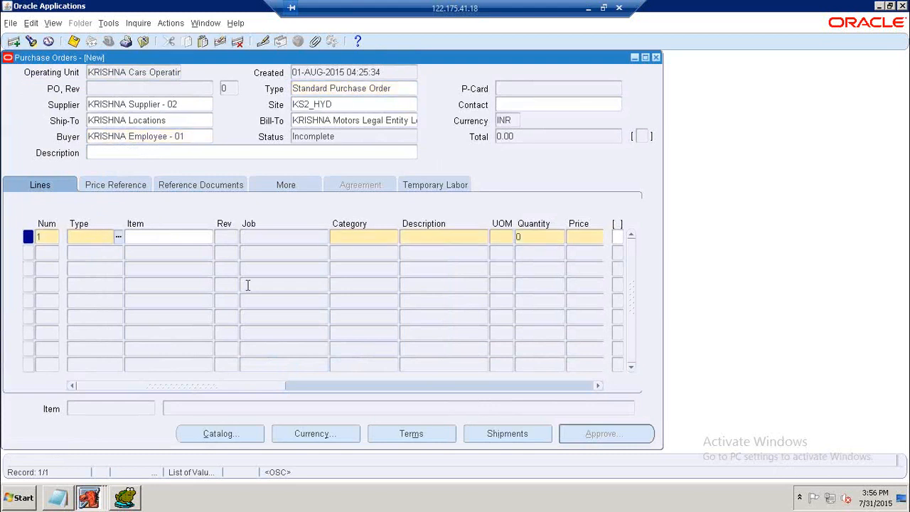
text(G)
key(Tab)
text(%)
drag(276, 390, 340, 384)
click(382, 240)
text(100)
key(Tab)
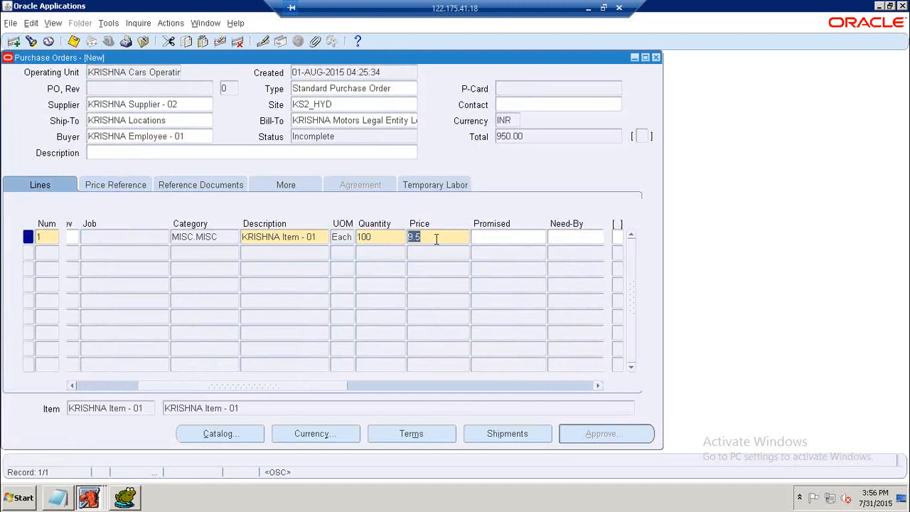
Inspect the Supplier Item Catalog and Currency dialogs for the purchase order without changing them.
drag(255, 385, 208, 416)
click(236, 435)
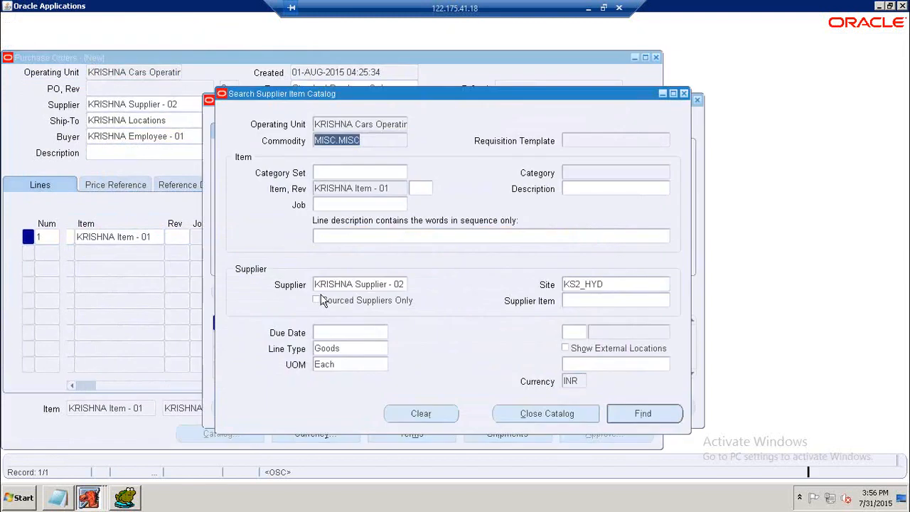
click(684, 94)
click(313, 434)
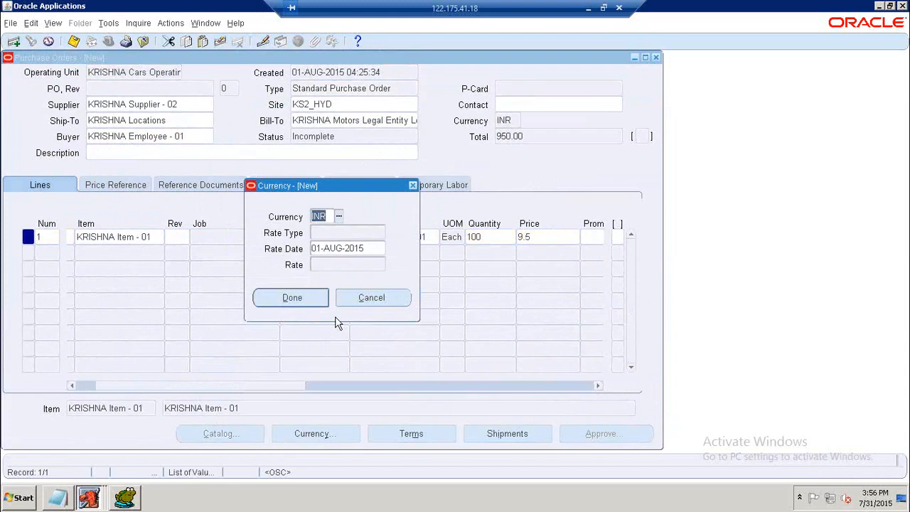
click(303, 297)
click(236, 431)
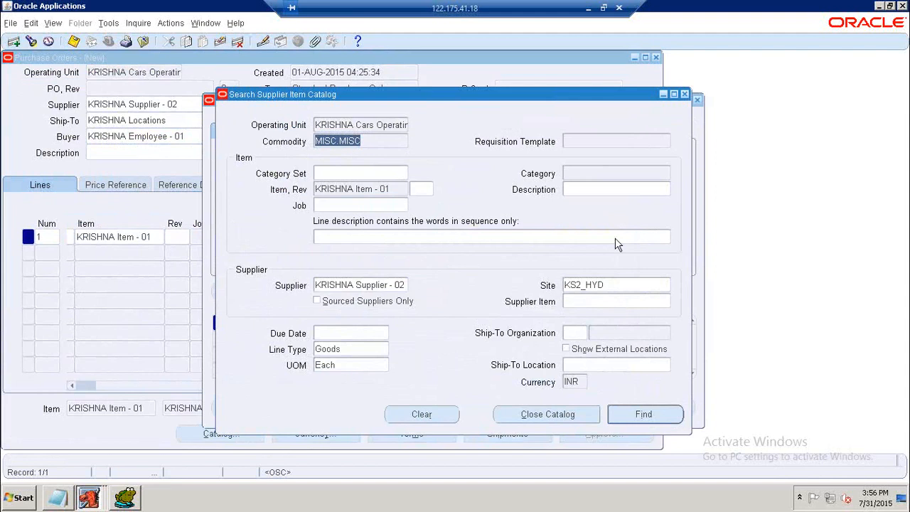
click(548, 414)
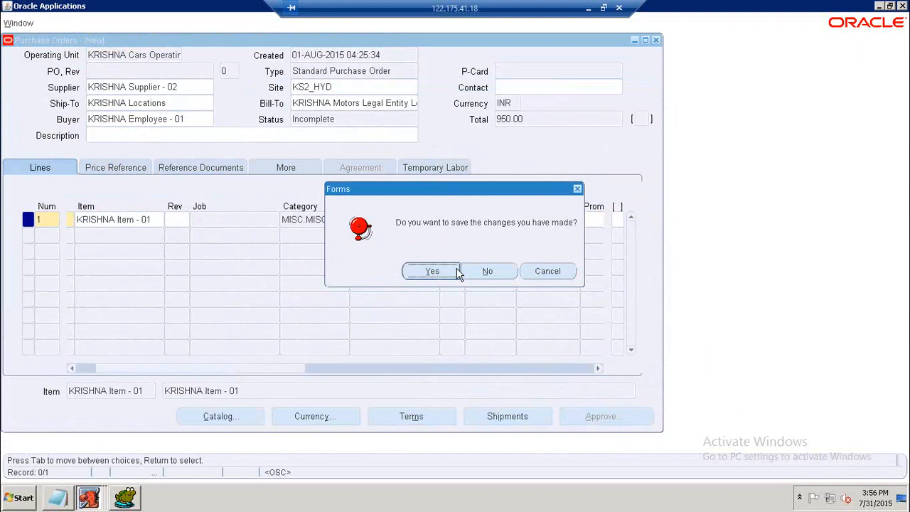
click(547, 271)
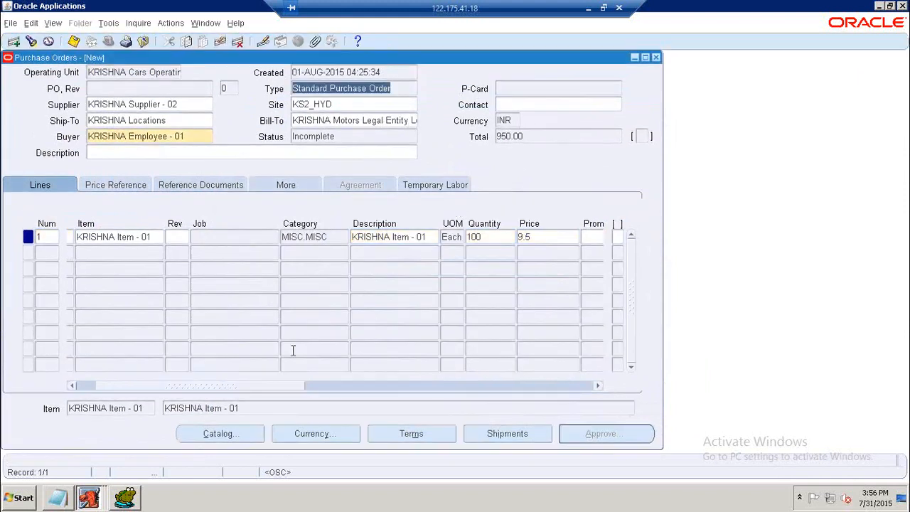
Open the purchase order's terms and set both the payment terms and the freight terms to COD.
click(398, 435)
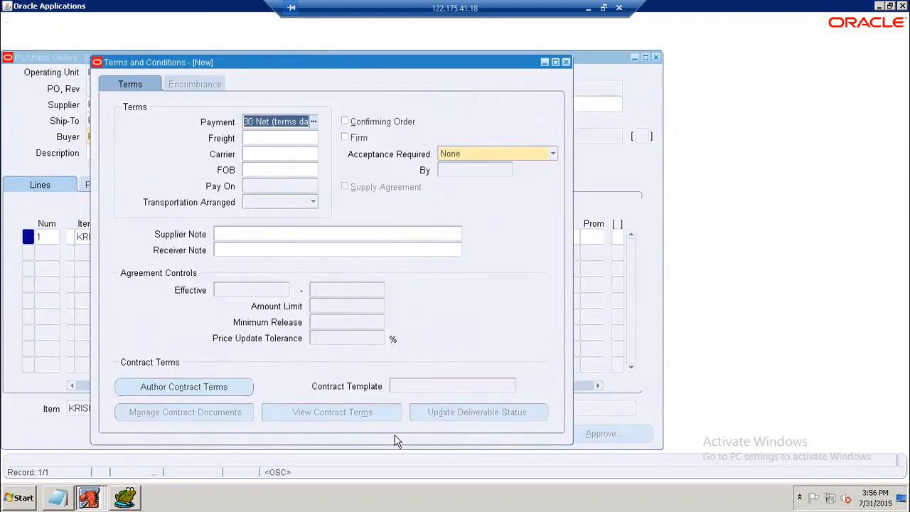
text(C)
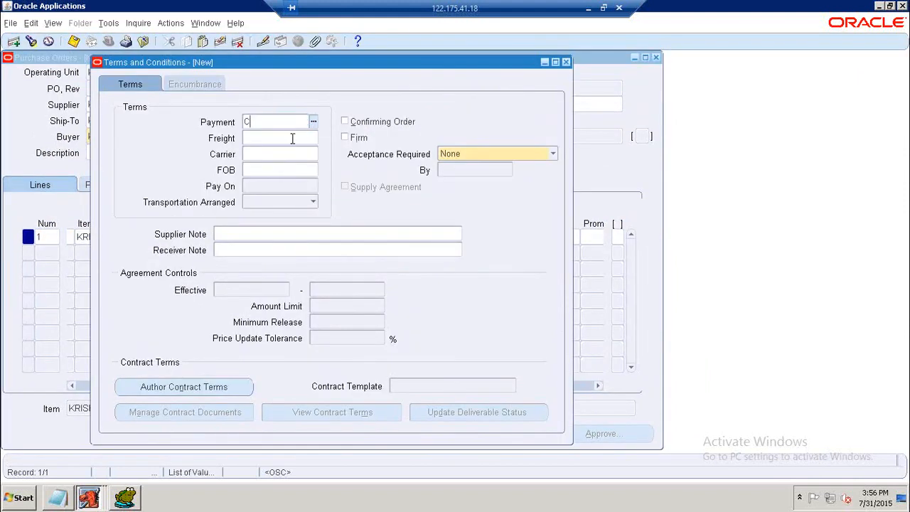
key(Tab)
key(Return)
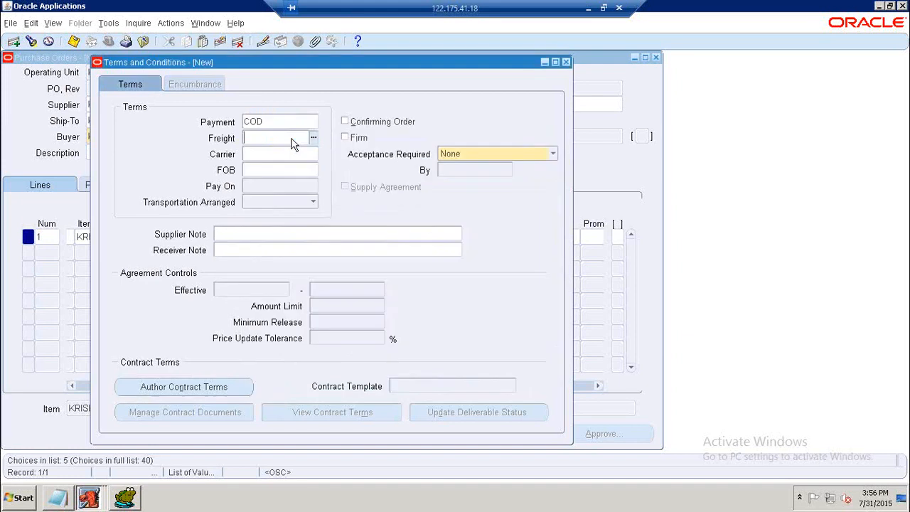
text(CO)
key(Tab)
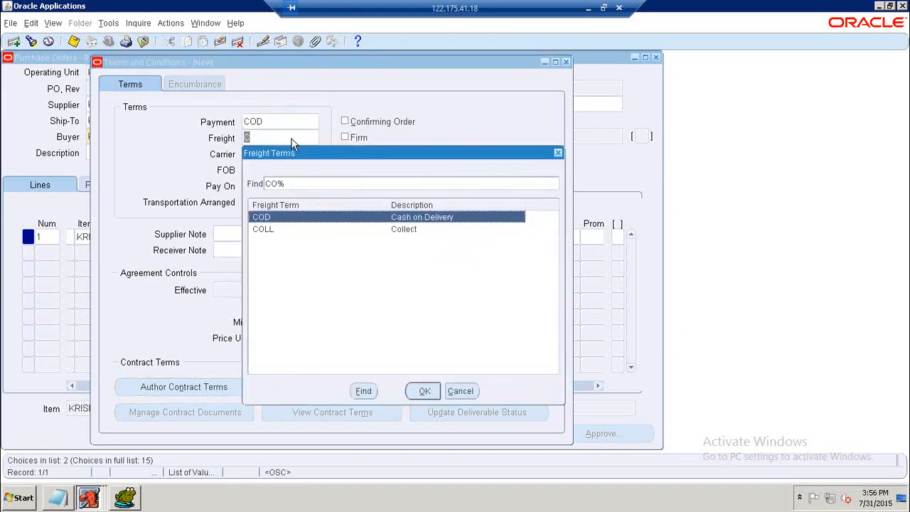
key(Return)
key(Tab)
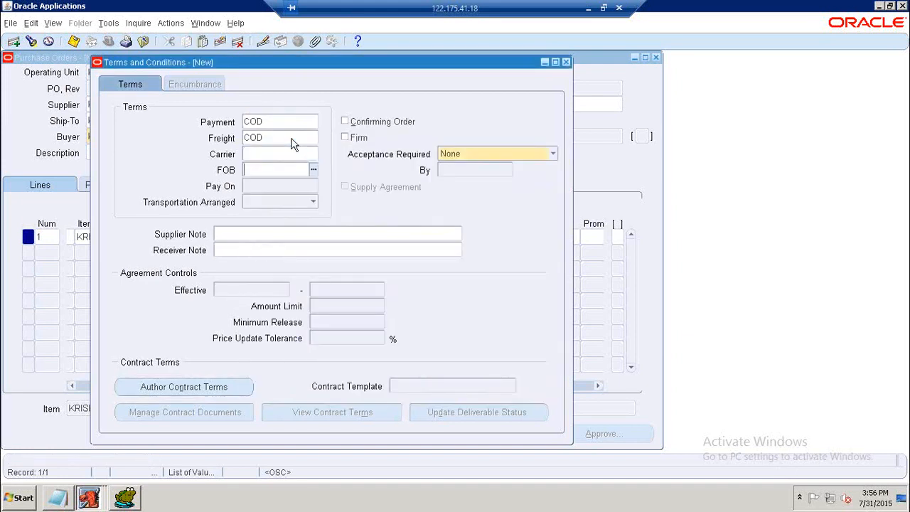
Set the FOB term to Destination and close the terms and conditions window.
key(ctrl+l)
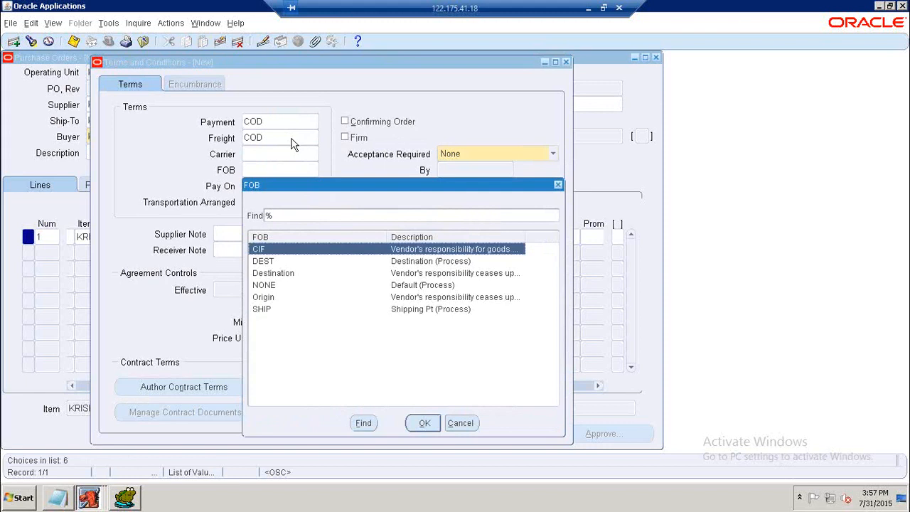
click(449, 275)
click(419, 425)
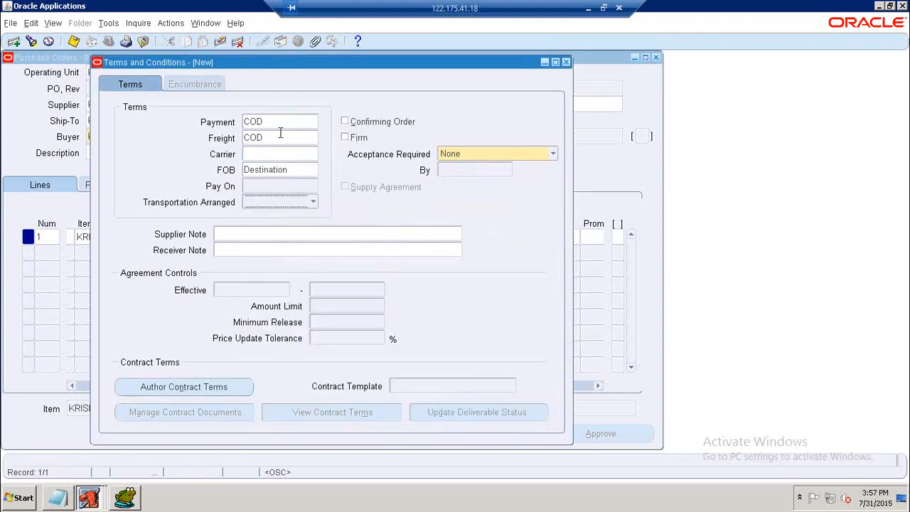
click(273, 168)
click(313, 170)
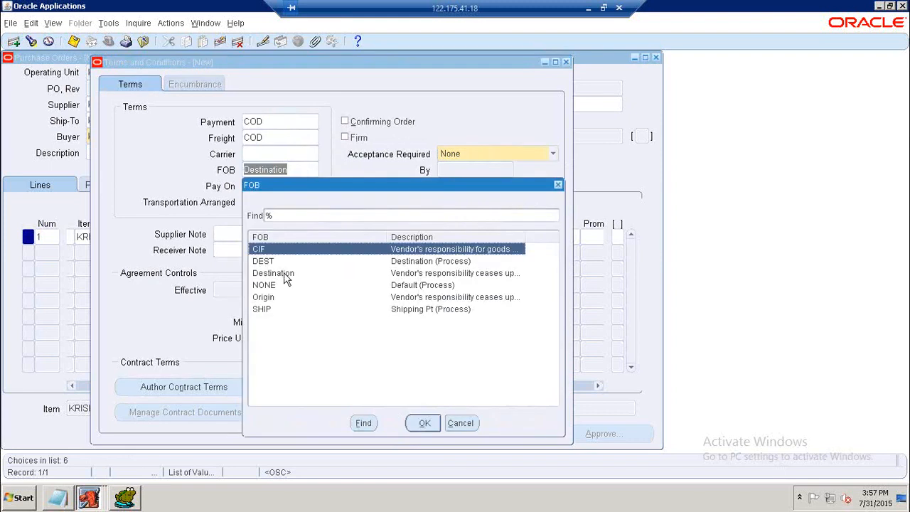
click(409, 277)
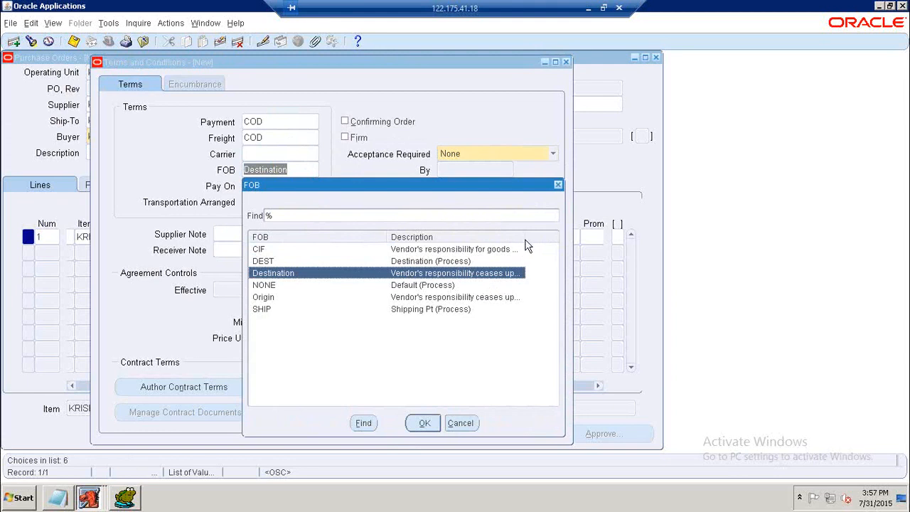
drag(565, 260, 638, 258)
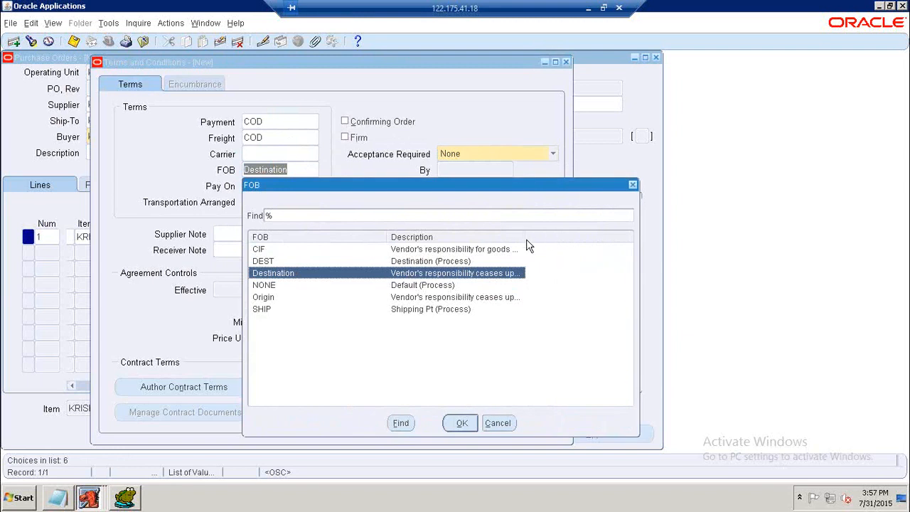
drag(528, 237, 640, 236)
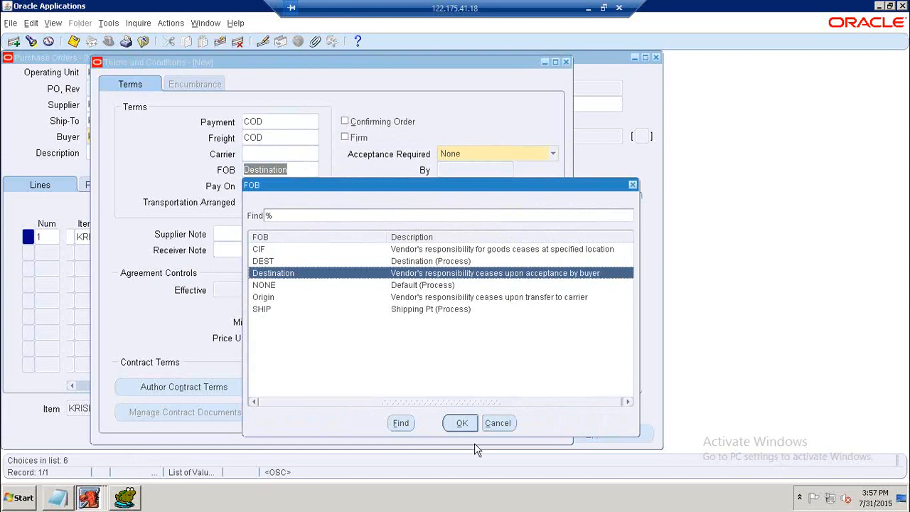
click(466, 427)
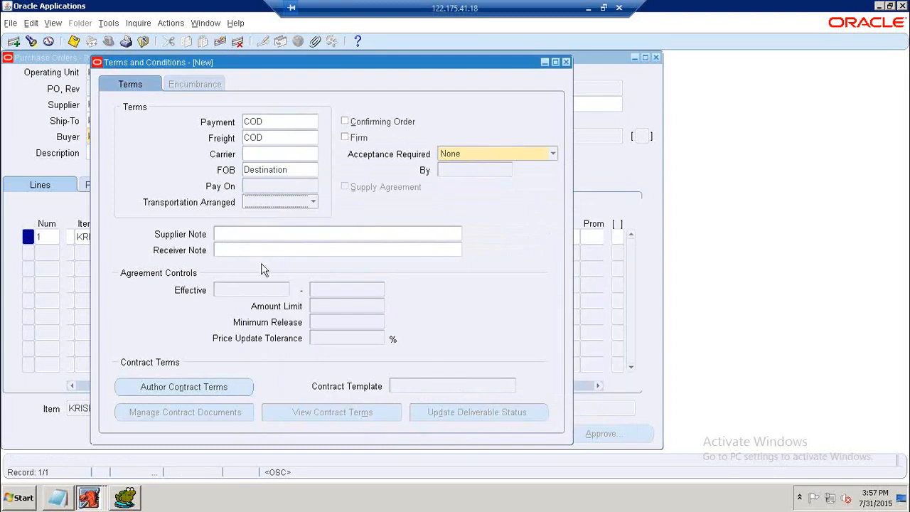
click(566, 62)
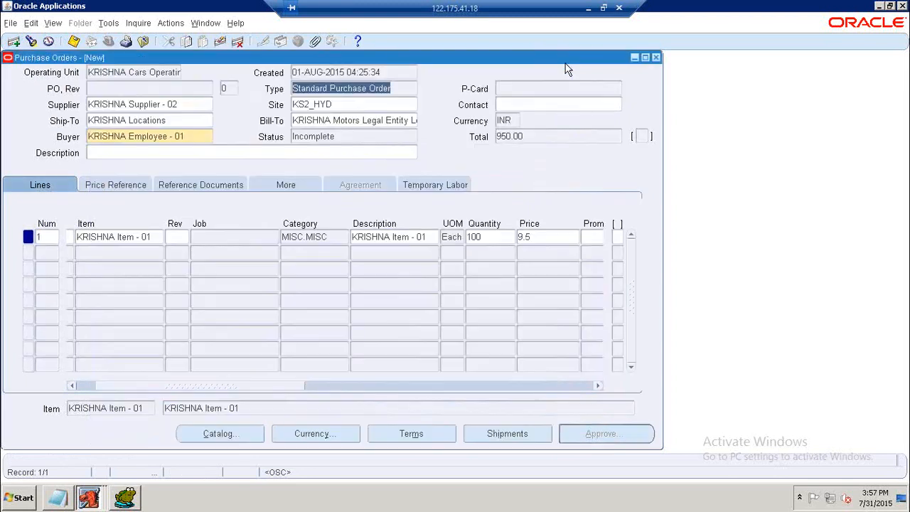
Open the line's shipments and set the ship-to organization to K01-KRISHNA Member - 01 Inventory Organization.
click(491, 439)
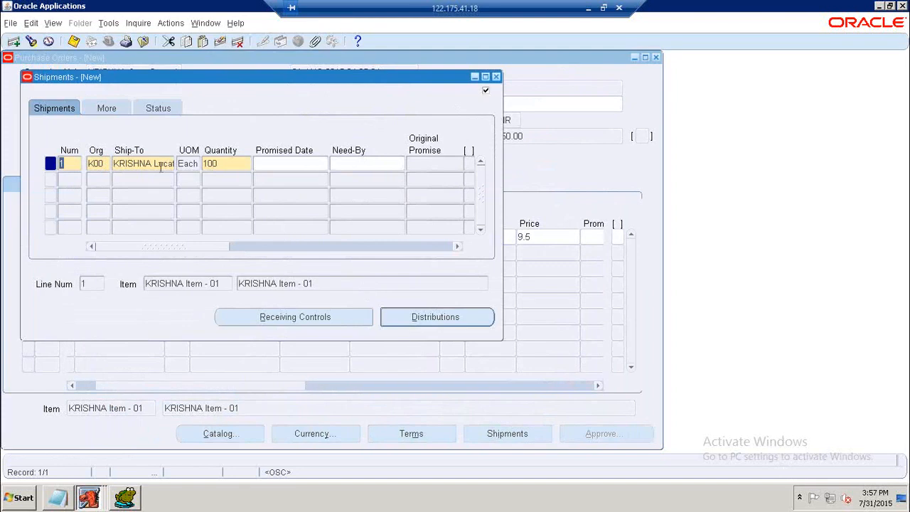
click(104, 162)
click(114, 165)
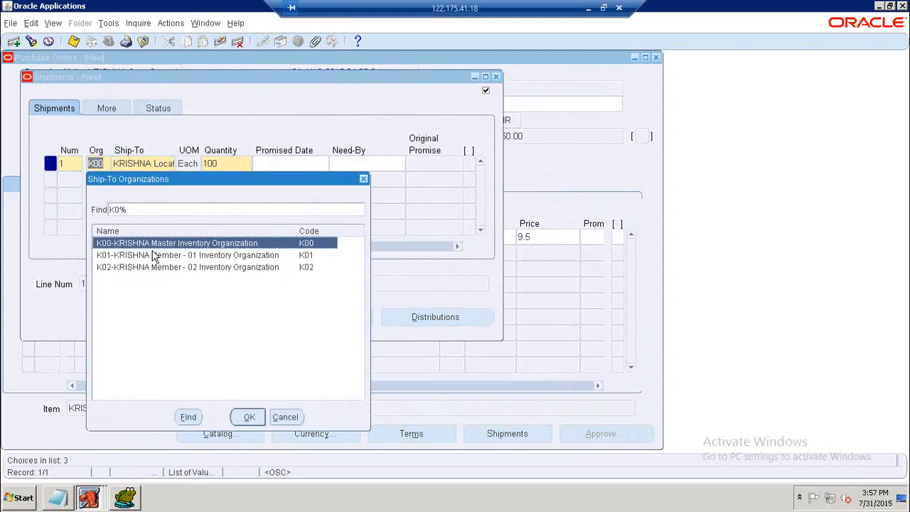
click(286, 423)
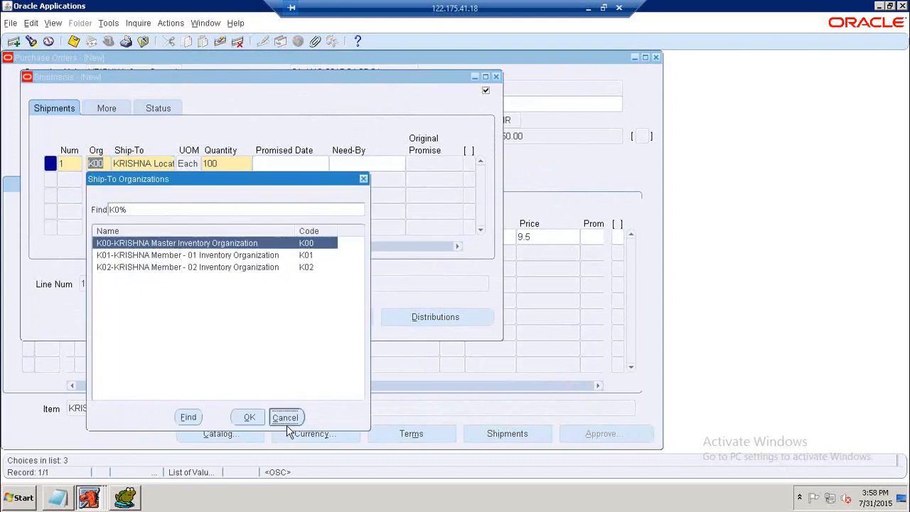
click(114, 166)
click(160, 257)
click(250, 418)
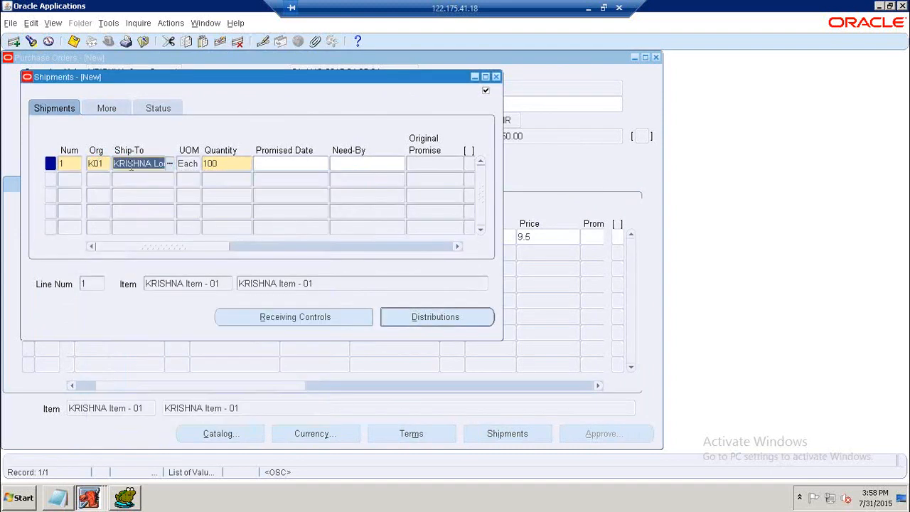
click(108, 163)
click(114, 164)
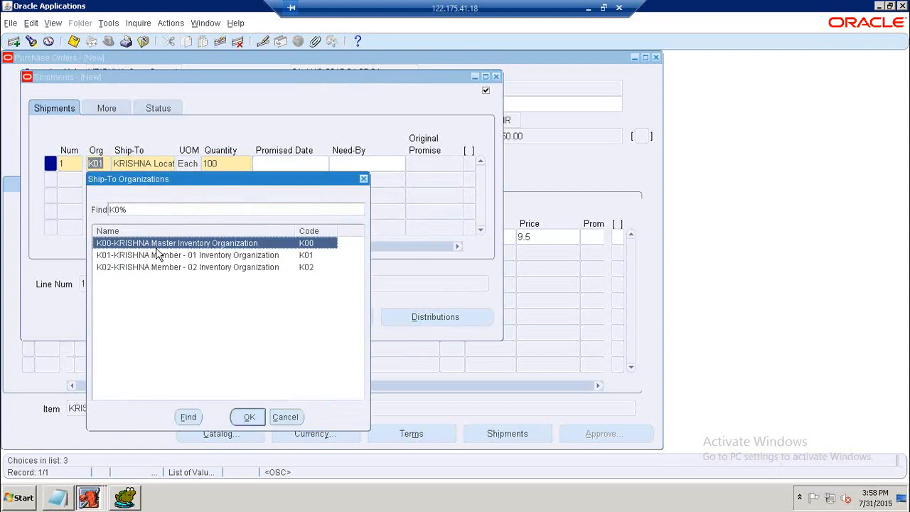
click(158, 257)
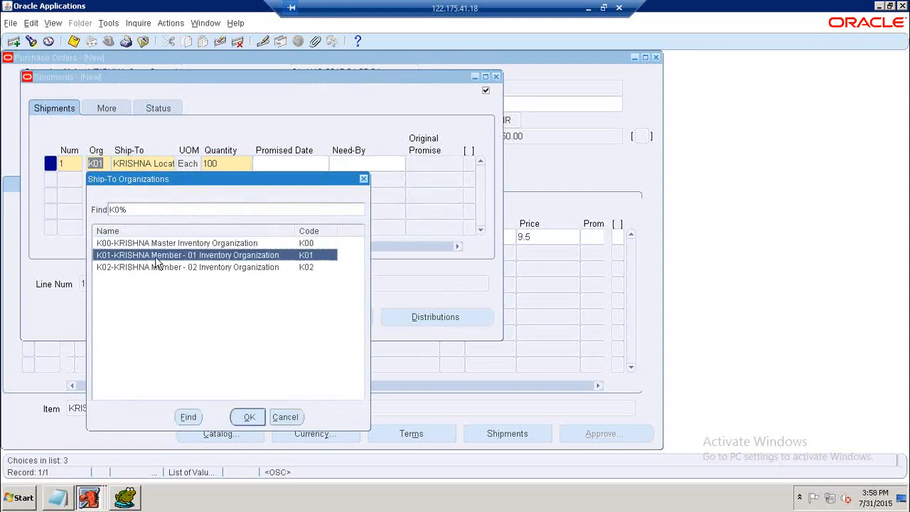
click(250, 418)
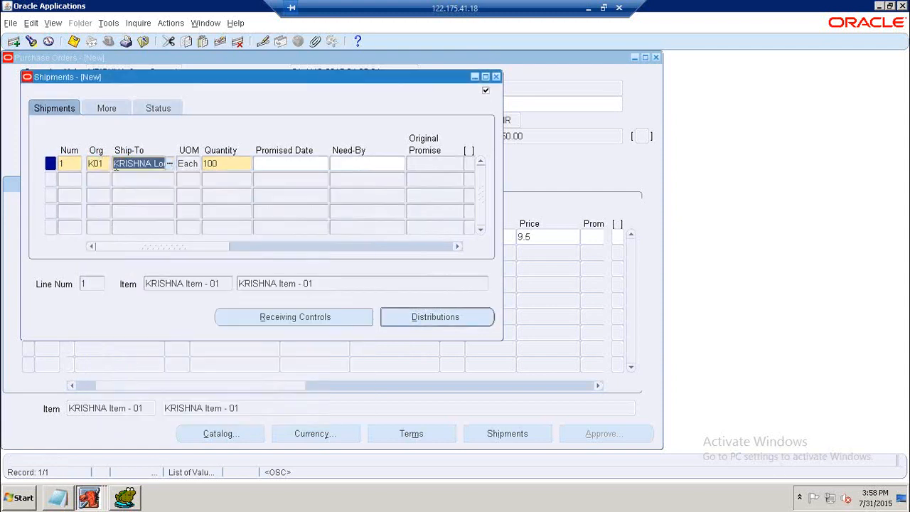
Set the shipment's need-by date to 05-AUG-2015 from the calendar.
key(Tab)
click(295, 163)
click(324, 165)
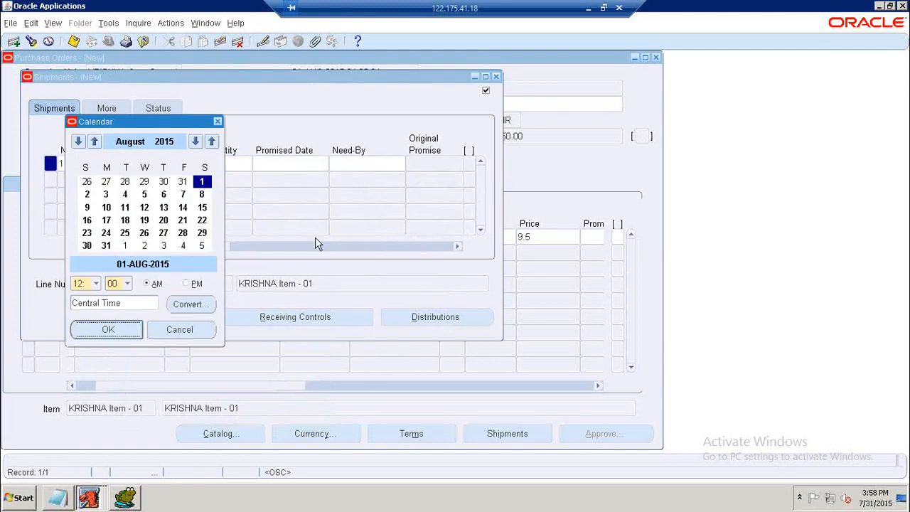
click(180, 330)
click(386, 164)
click(401, 163)
click(145, 194)
click(107, 330)
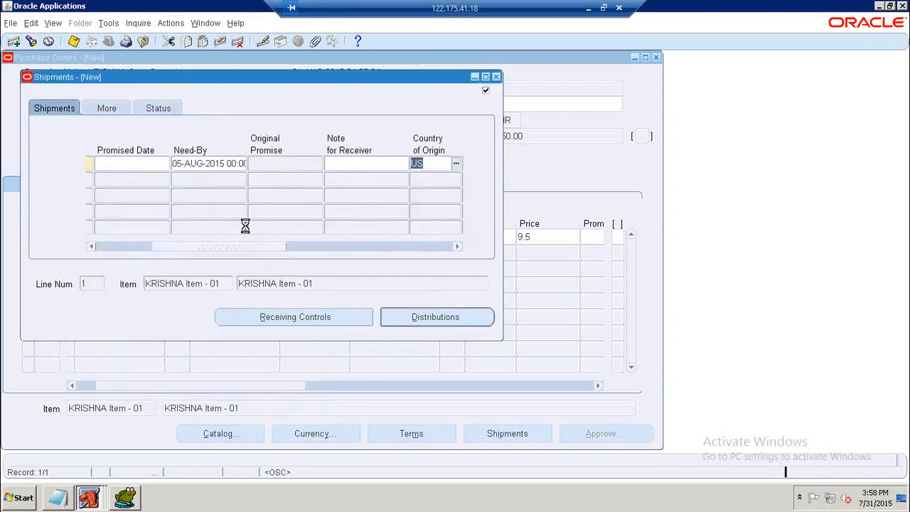
Set the shipment's promised date to 06-AUG-2015 from the calendar.
drag(227, 246, 206, 246)
click(219, 167)
click(225, 165)
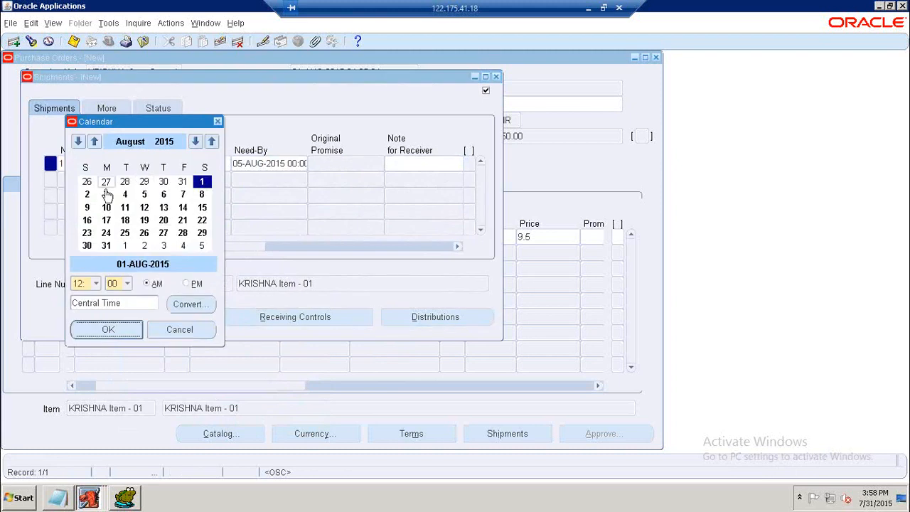
click(164, 195)
click(121, 330)
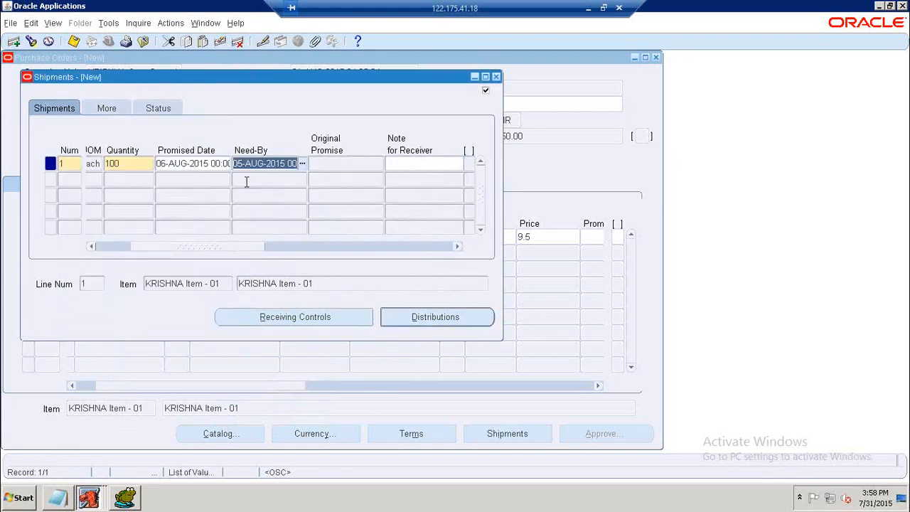
Review the shipment's distribution and charge account, then close the Distributions and Shipments windows.
drag(213, 246, 167, 255)
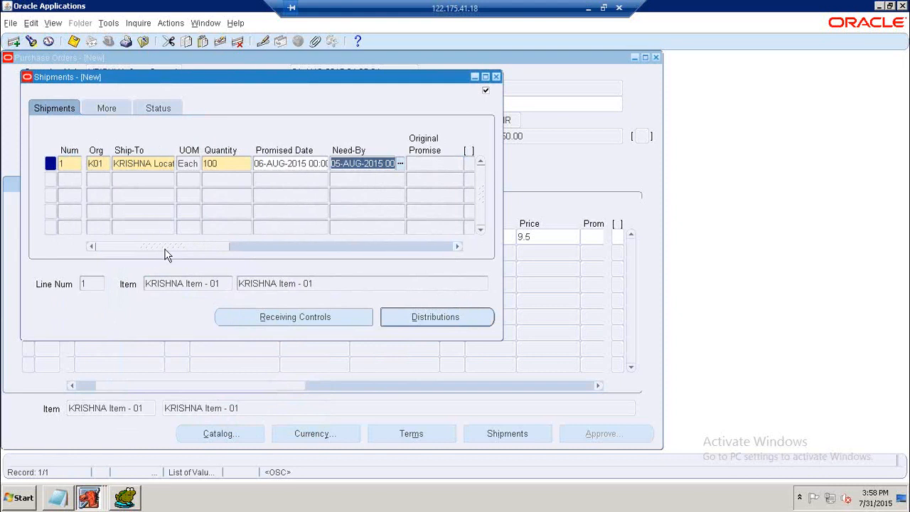
click(409, 324)
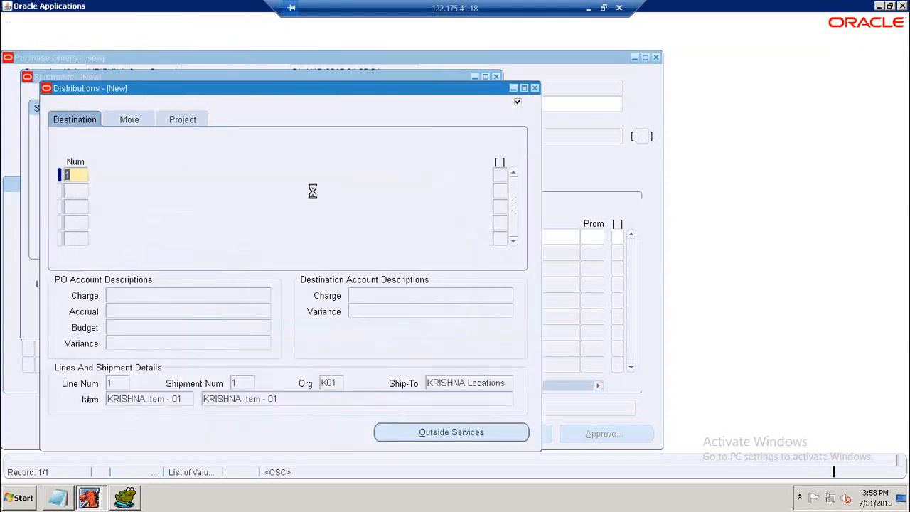
drag(220, 258, 313, 261)
click(315, 175)
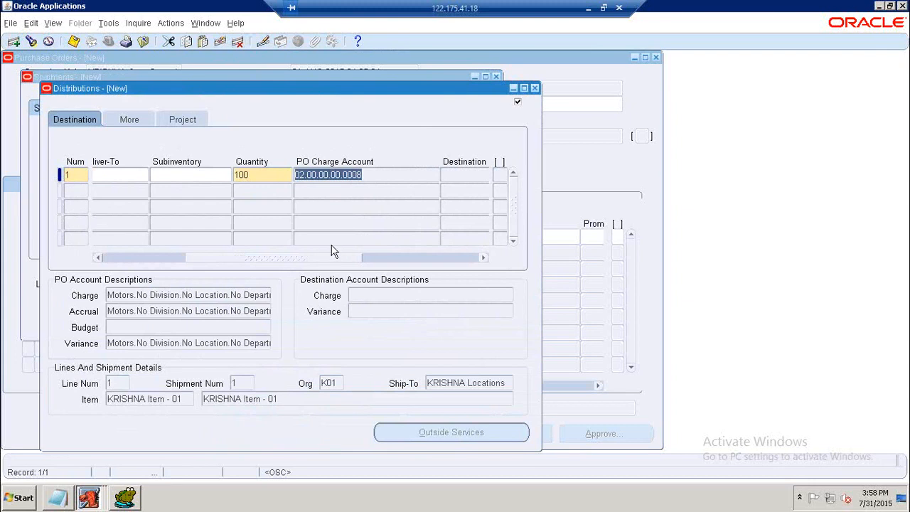
click(535, 89)
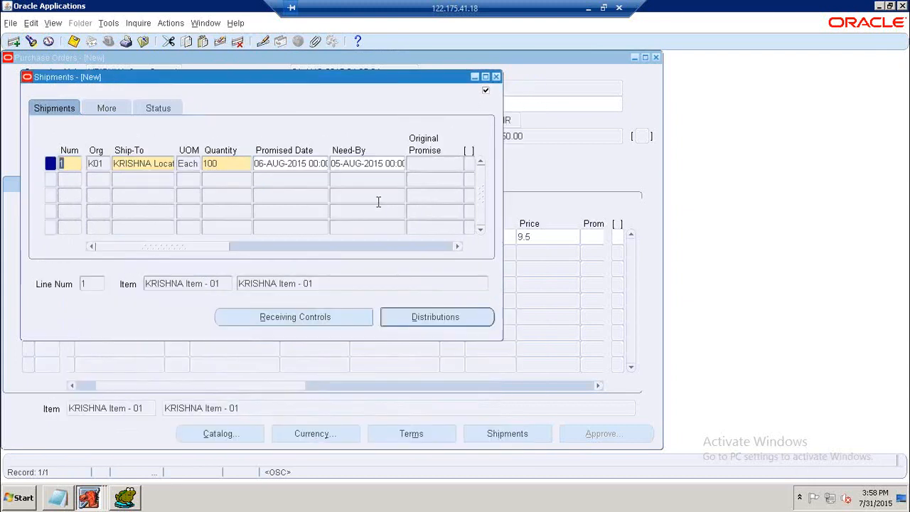
click(495, 76)
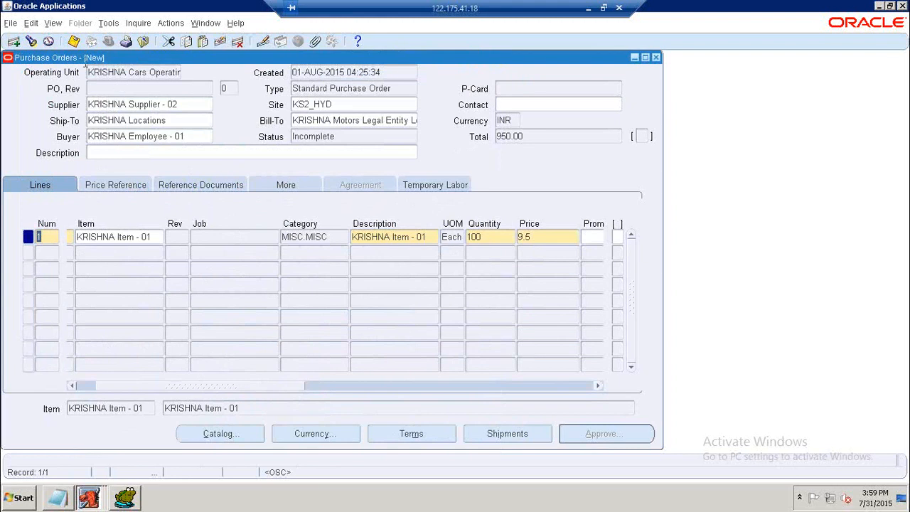
Save the purchase order.
click(73, 40)
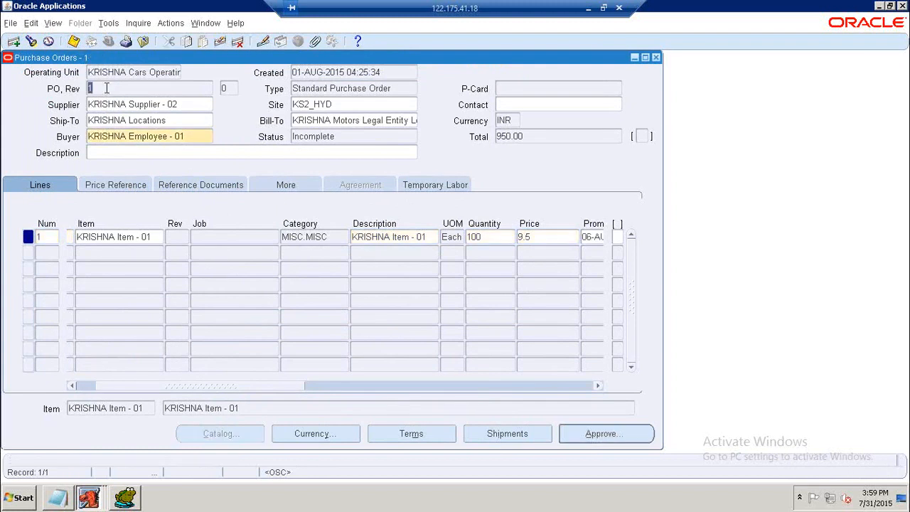
click(75, 42)
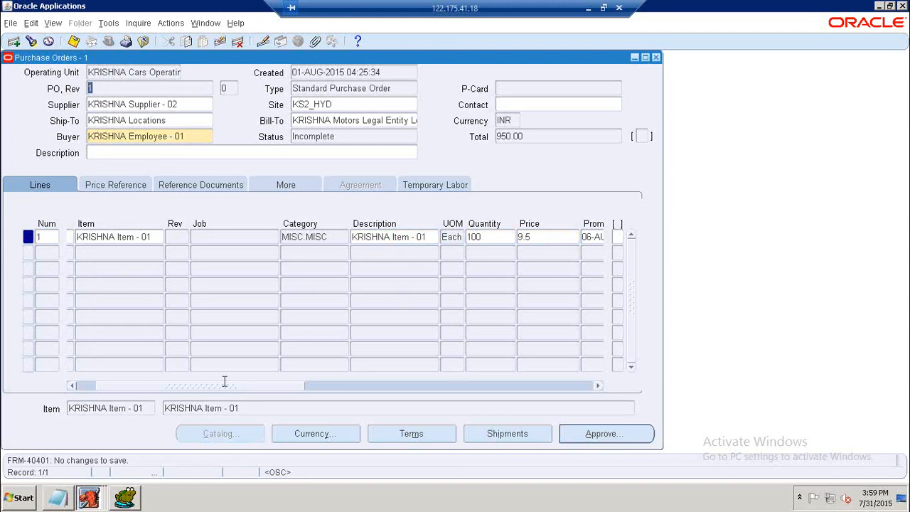
Switch to Toad and write the query SELECT * FROM PO_HEADERS_ALL WHERE SEGMENT1='1' AND ORG_ID='7991'.
click(135, 499)
click(382, 261)
scroll(383, 262, down, 1)
scroll(382, 262, down, 2)
key(Return)
key(Return)
text(SELECT * FROM PO_HEADER)
key(BackSpace)
text(ERS_ALL WHERE SEGMENT1='1' AND ORG_ID='7991')
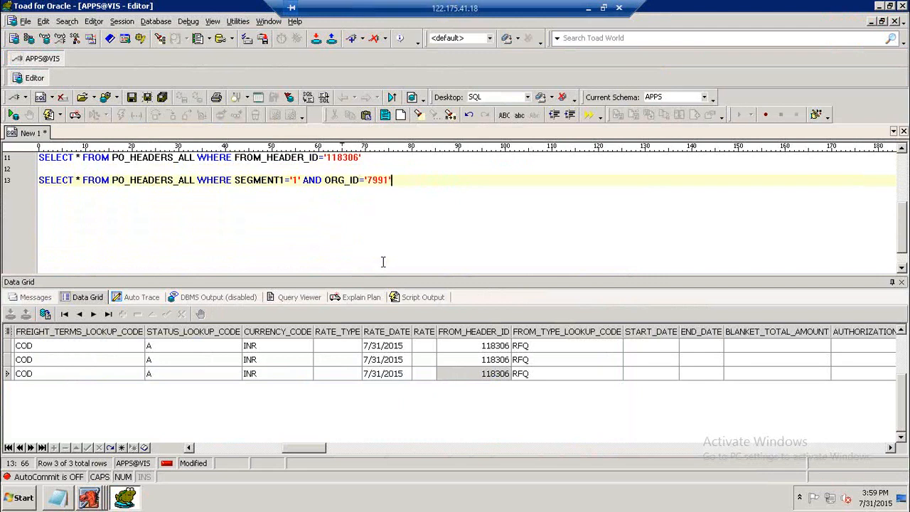
Execute the PO_HEADERS_ALL query.
scroll(383, 262, up, 3)
scroll(375, 244, down, 1)
scroll(375, 244, down, 2)
key(F9)
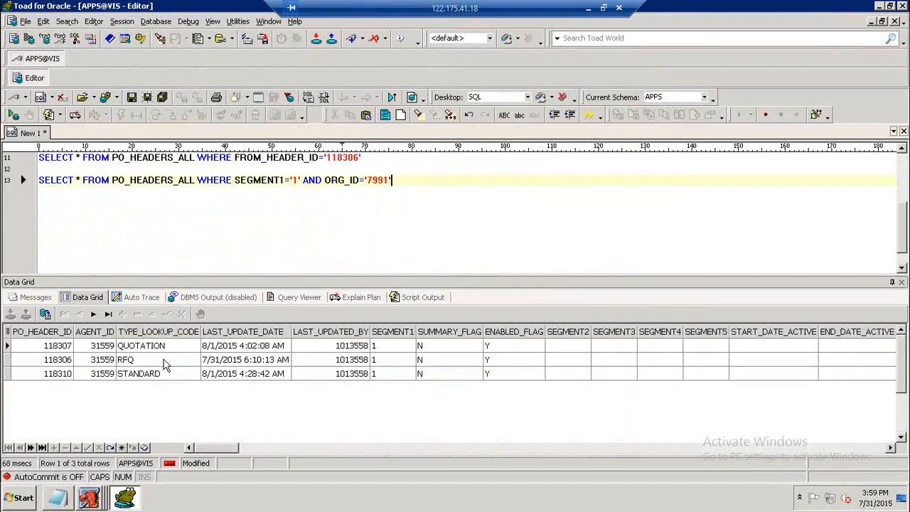
Add the condition AND TYPE_LOOKUP_CODE='STANDARD' to the PO_HEADERS_ALL query and execute it.
click(408, 242)
text(AND TY)
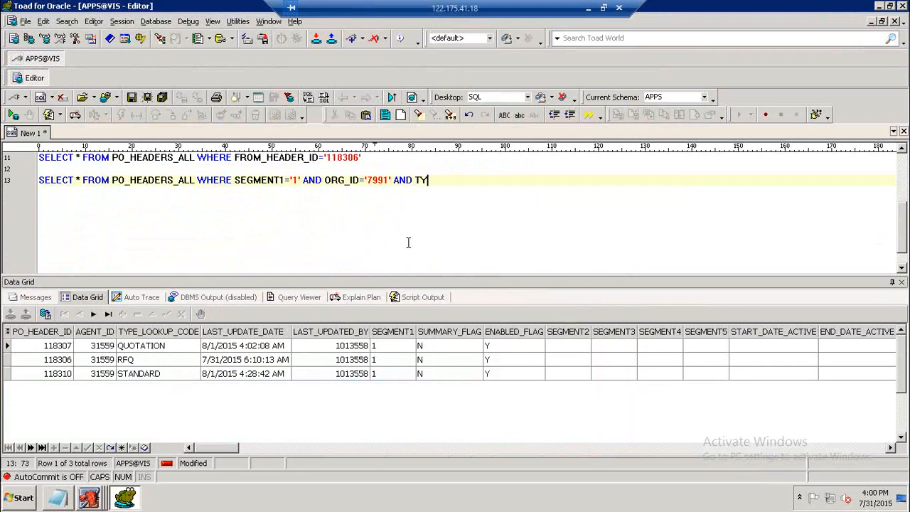
text(PE_LOOKUP_CODE)
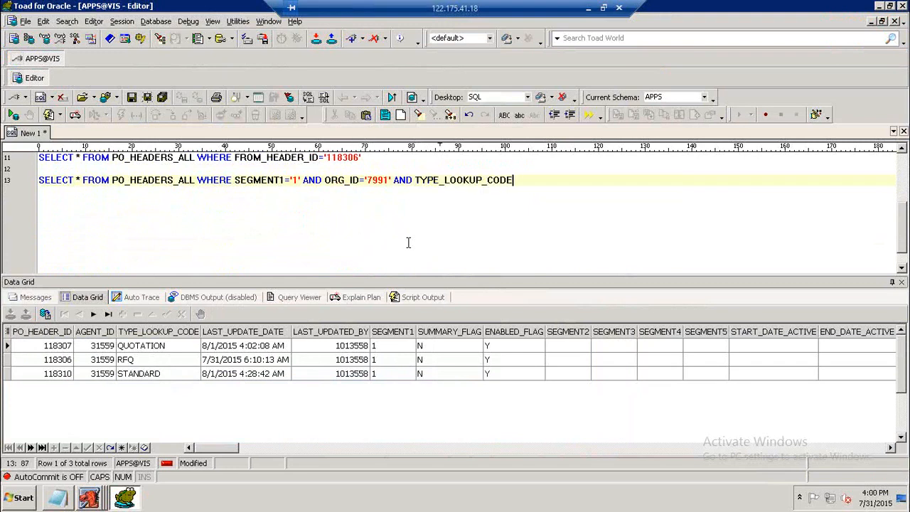
text(='STANDAR')
key(F9)
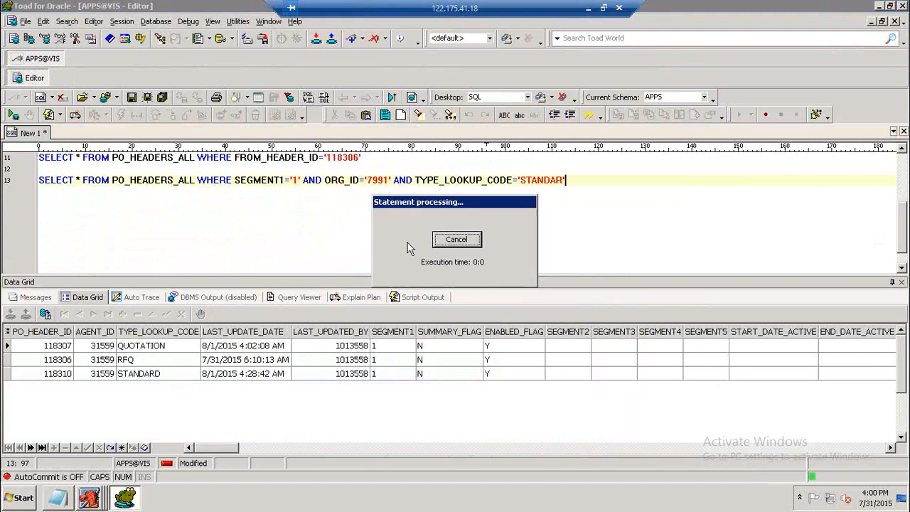
click(564, 181)
text(D)
key(F9)
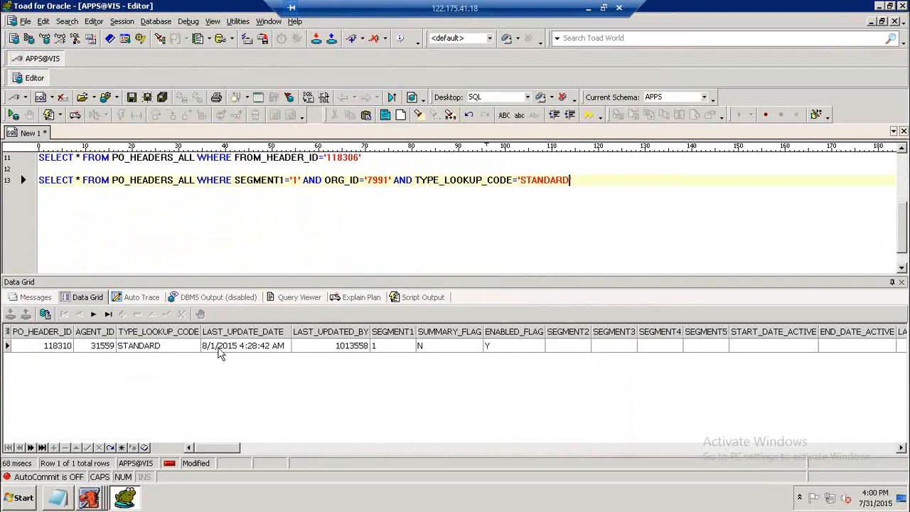
Write and execute the query SELECT * FROM PO_LINES_ALL WHERE PO_HEADER_ID='118310' on a new line.
click(636, 200)
key(Return)
key(Return)
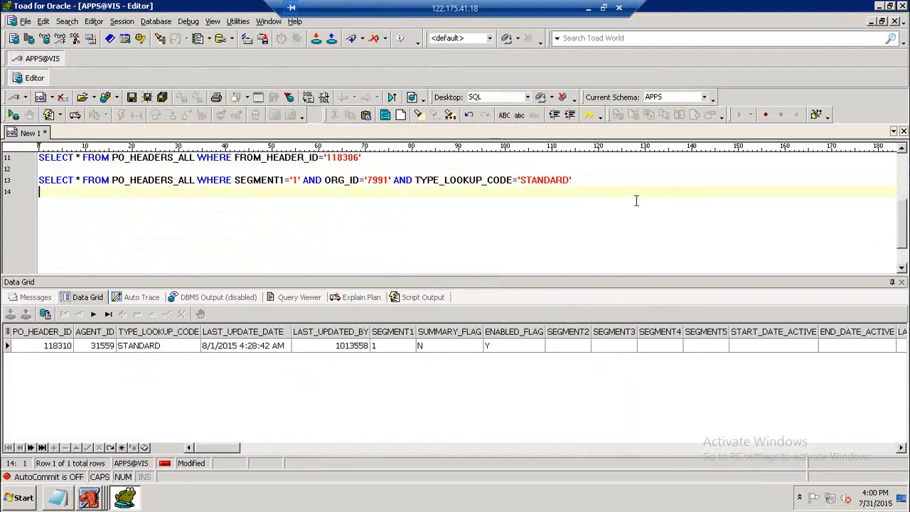
text(SELECT * FROM PO_LINES_ALL)
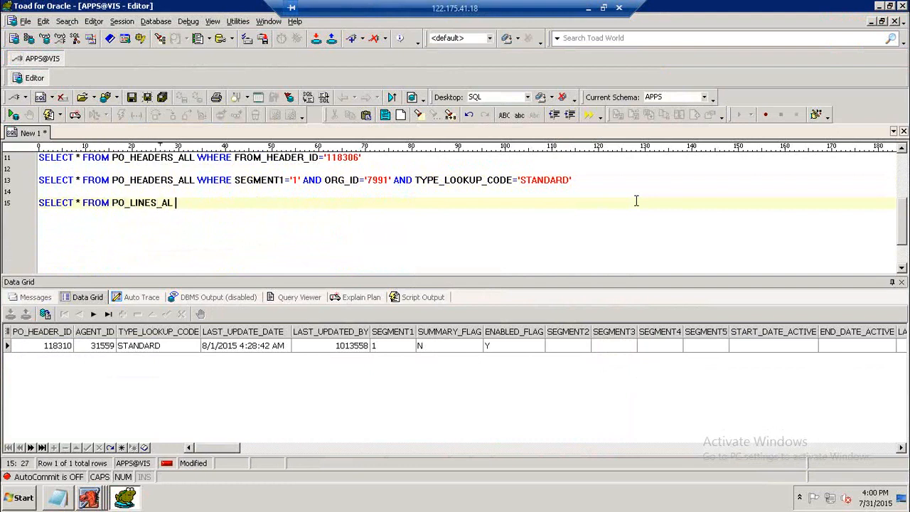
text( WHERE PO_HEAD)
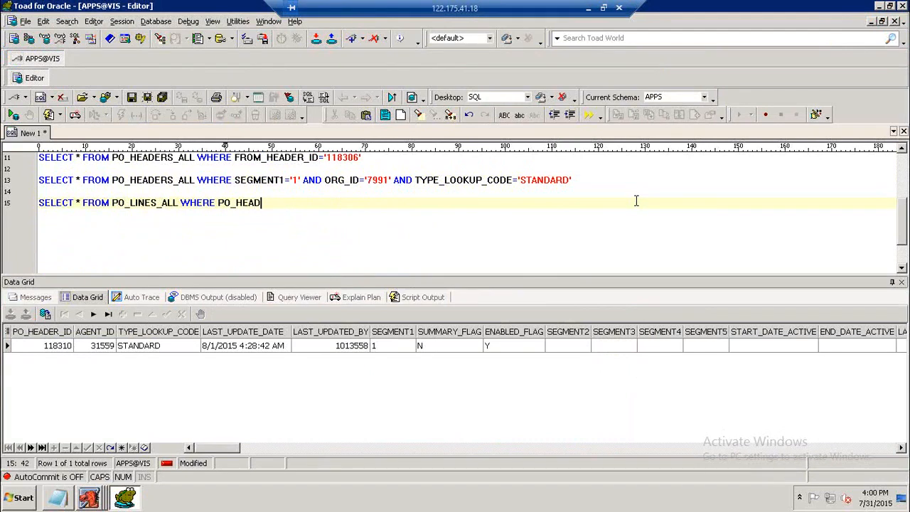
text(ER_ID='118310')
key(F9)
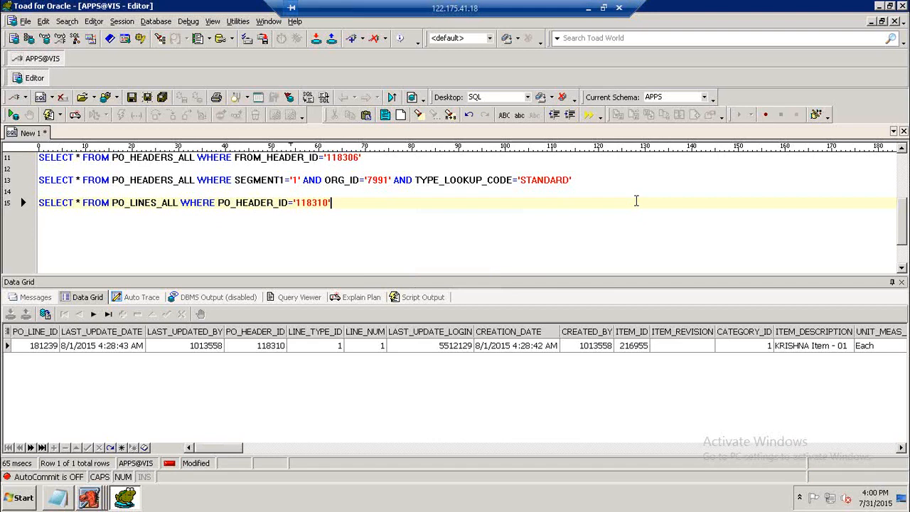
Write and execute the query SELECT * FROM PO_LINE_LOCATIONS_ALL WHERE PO_LINE_ID='181239' on a new line.
key(Return)
key(Return)
text(SELEC)
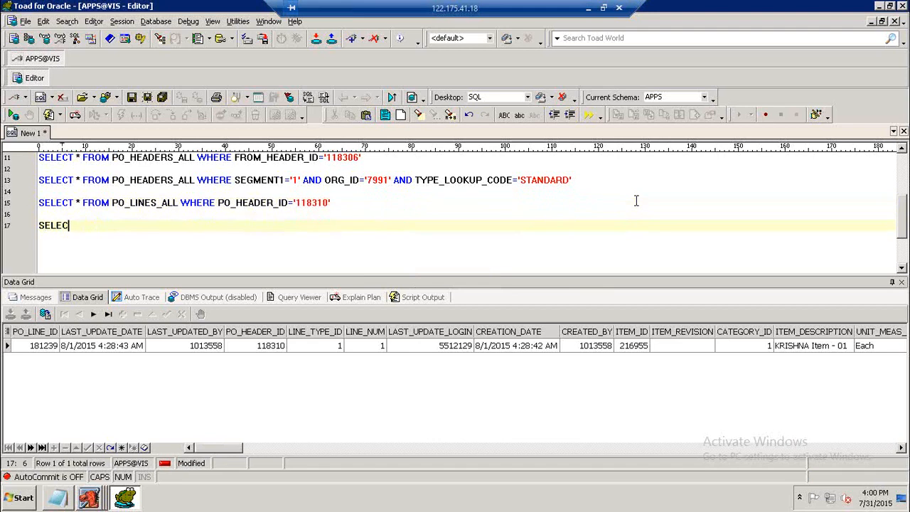
text(T * FROM PO)
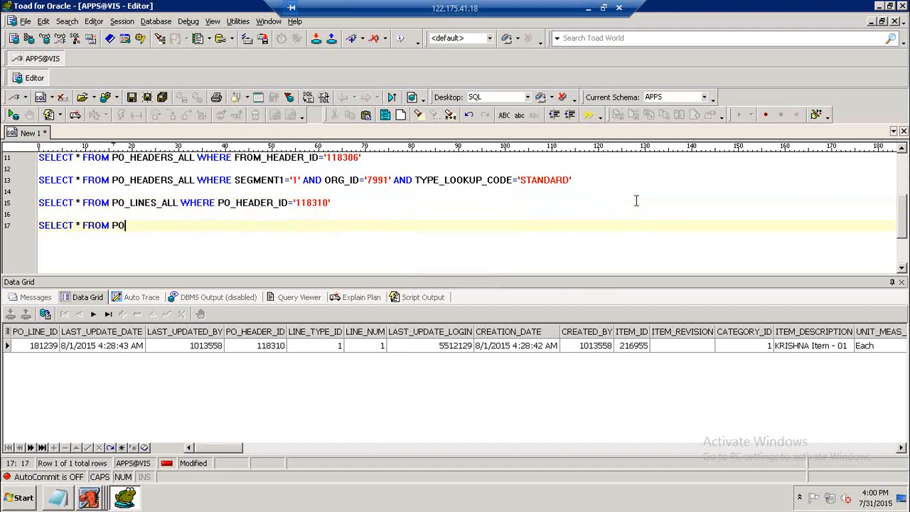
text(_LINE_LOCATIONS_A)
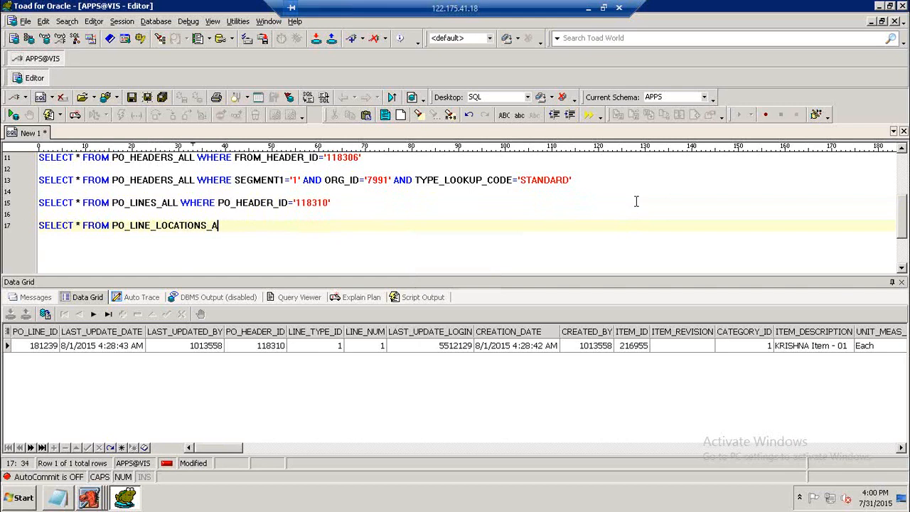
text(LL WHERE PO_LINE_ID)
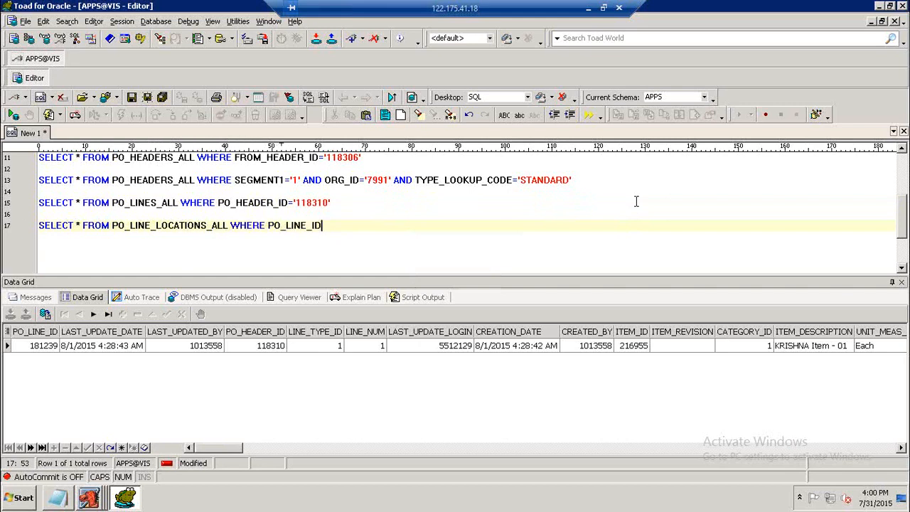
text(='181239')
key(F9)
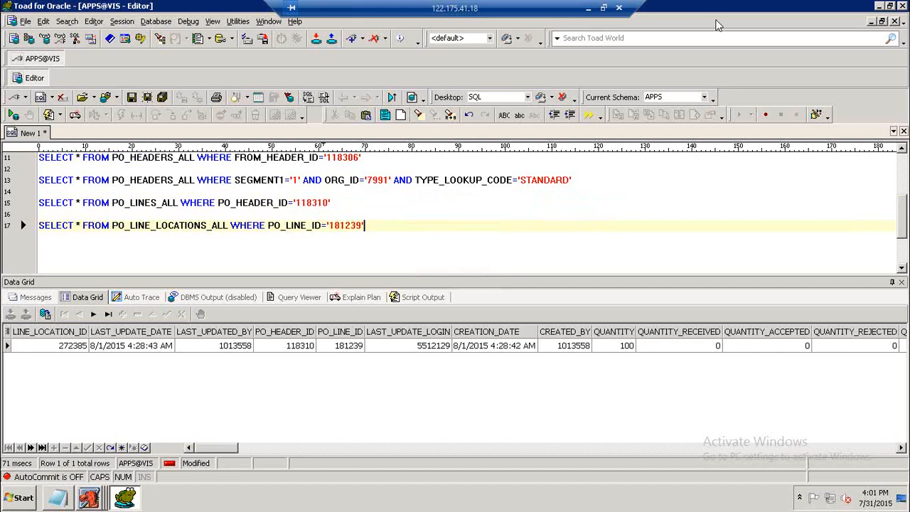
Re-run the PO_LINE_LOCATIONS_ALL query and examine its need-by and promised date columns.
click(302, 226)
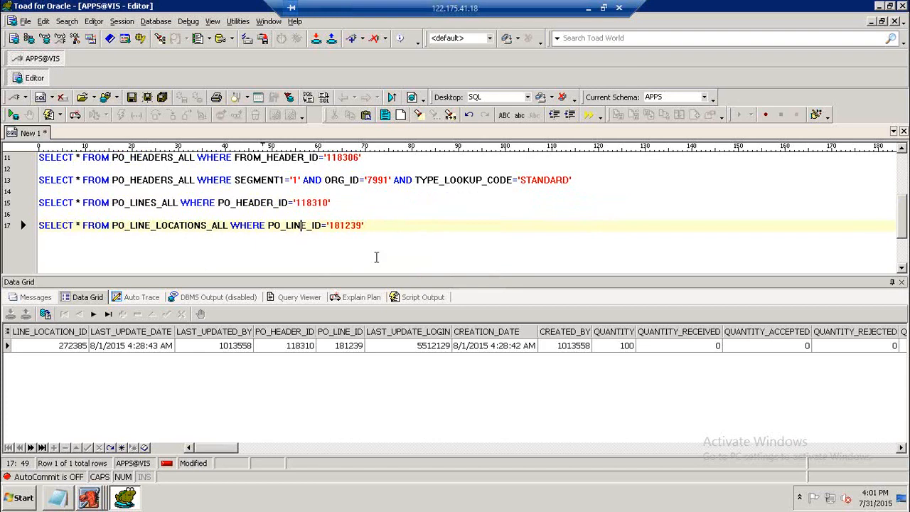
key(F9)
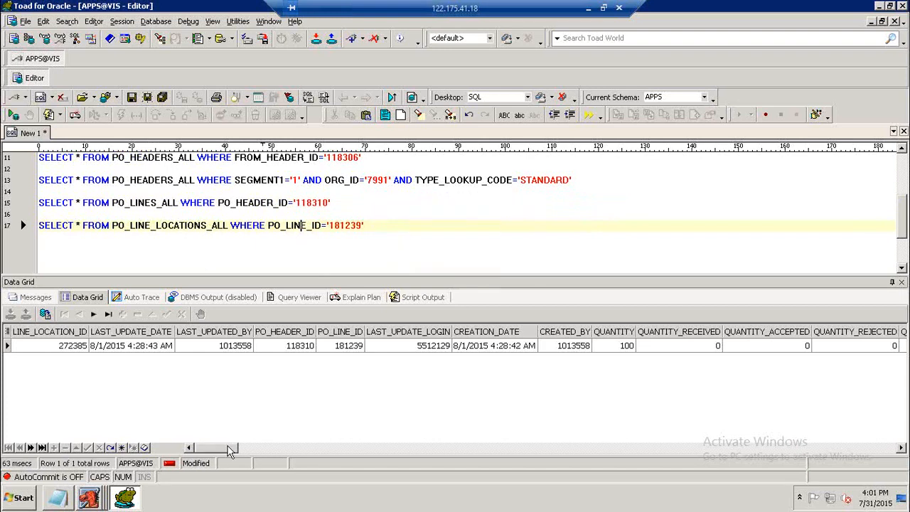
drag(229, 451, 285, 448)
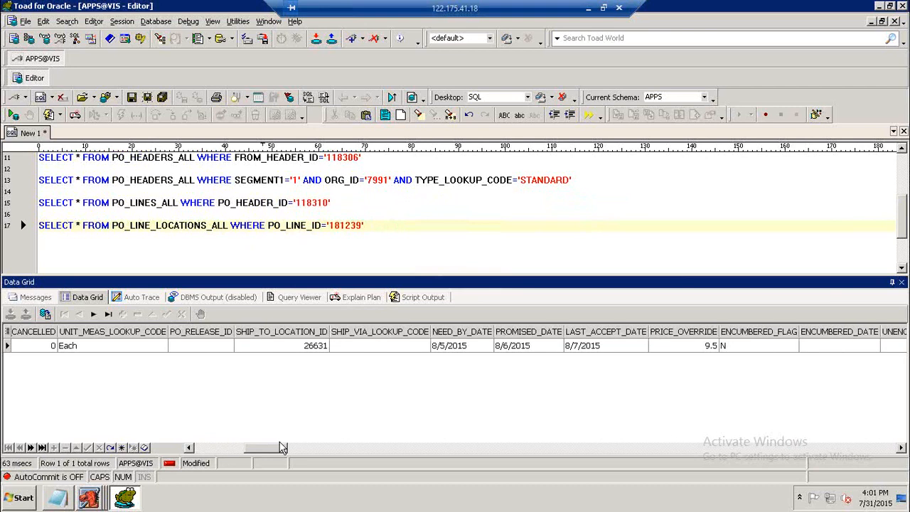
click(475, 345)
click(514, 344)
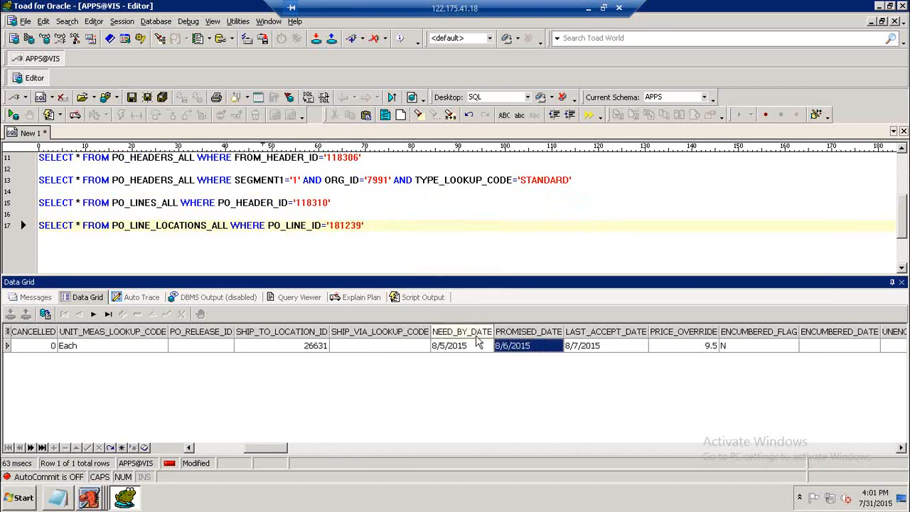
click(464, 347)
click(516, 348)
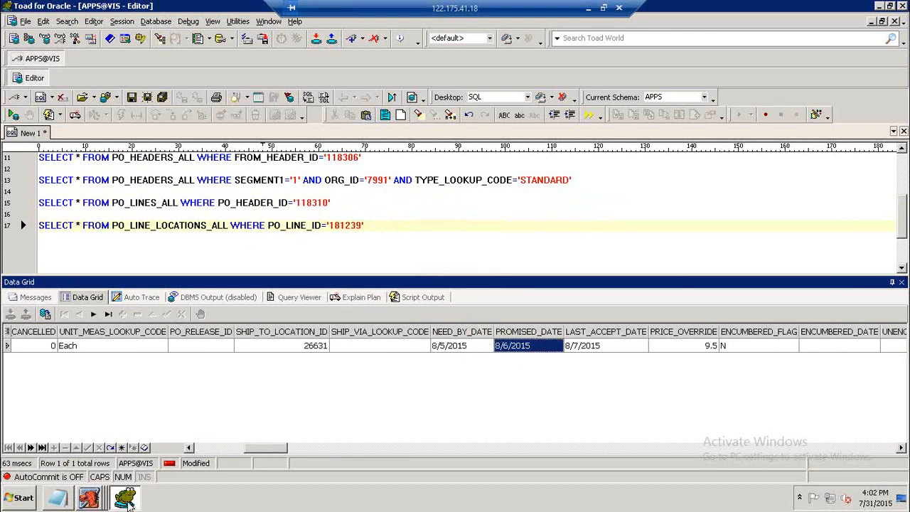
In Oracle Applications, review the purchase order line's shipment dates, then return to Toad.
click(97, 498)
click(245, 470)
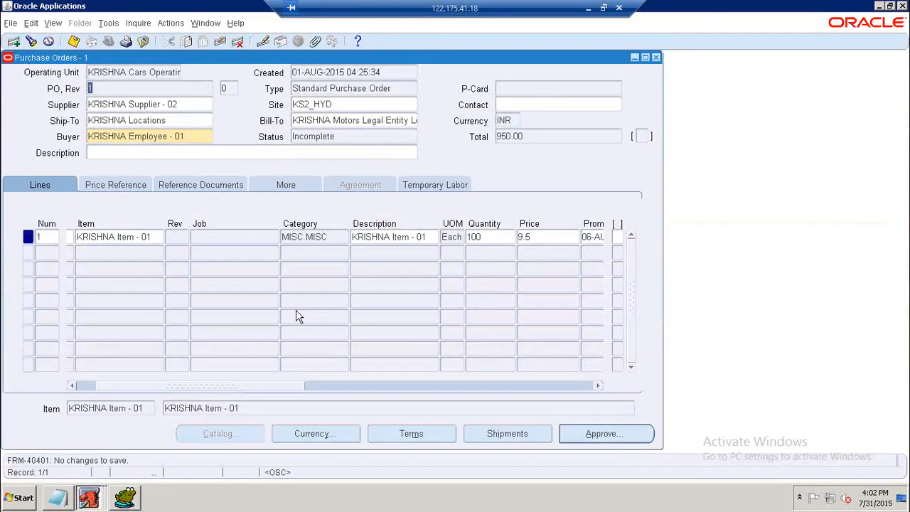
click(491, 439)
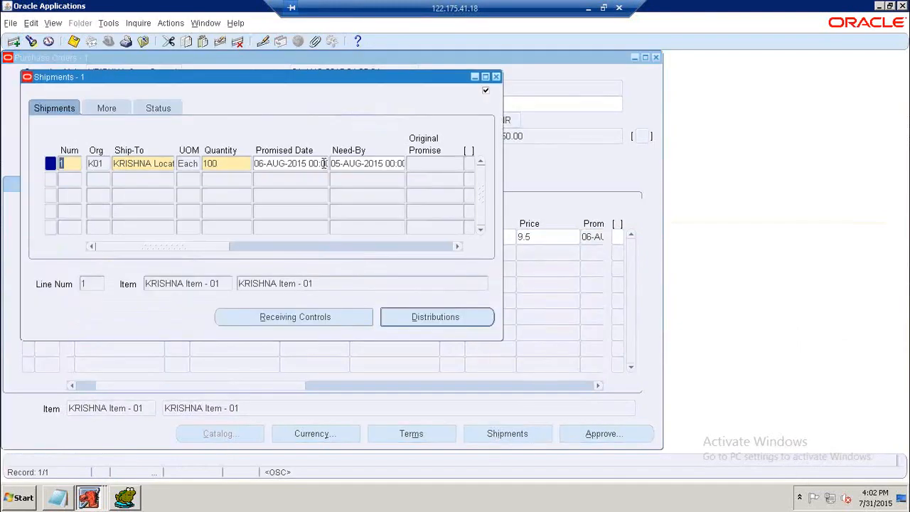
click(497, 77)
drag(248, 387, 338, 375)
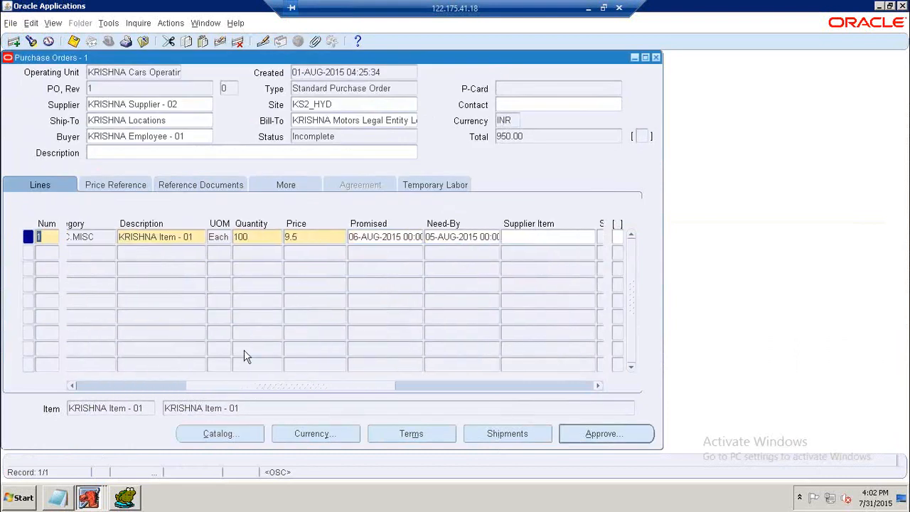
click(124, 498)
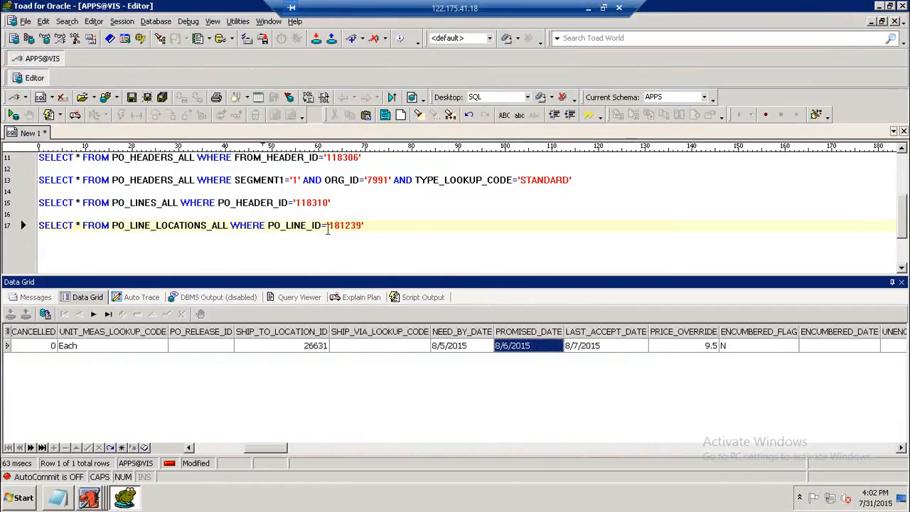
Re-run the PO_LINE_LOCATIONS_ALL and PO_LINES_ALL queries to review their results.
click(327, 226)
key(F9)
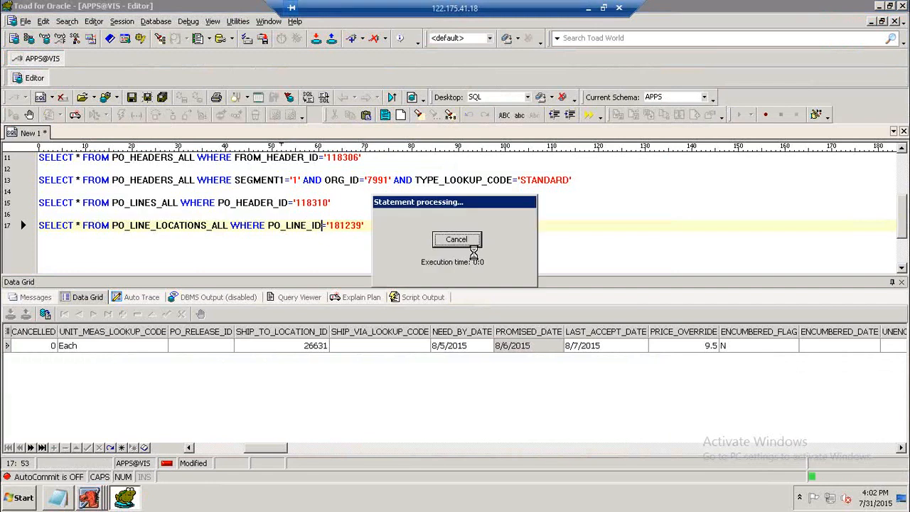
key(Up)
key(Up)
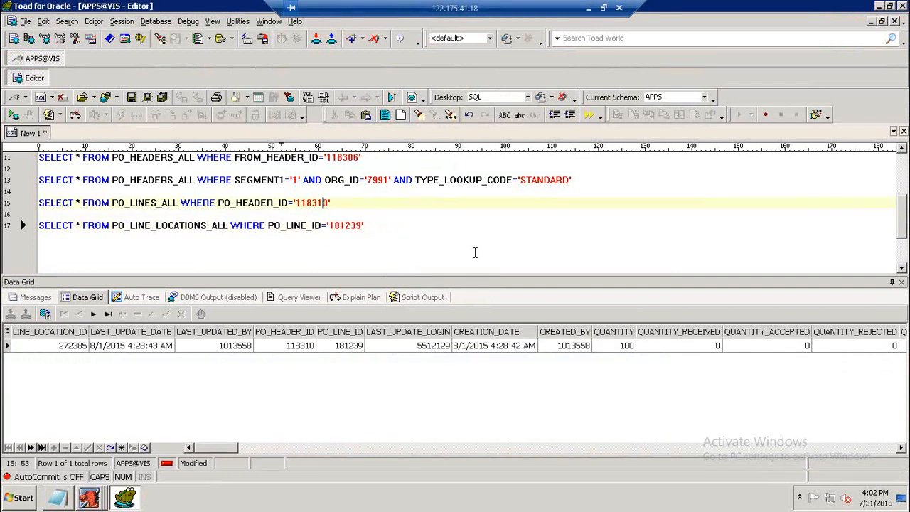
key(F9)
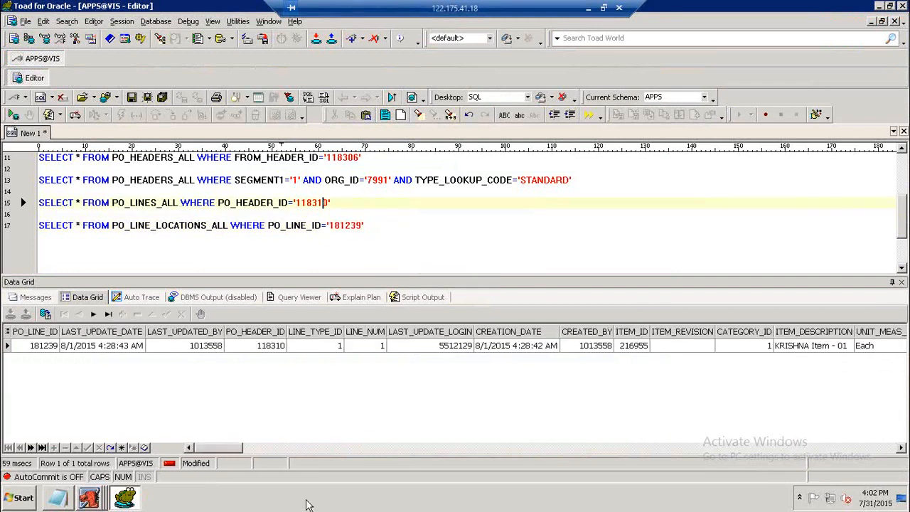
drag(240, 449, 217, 449)
Start a new query line with SELECT * FROM PO_DISTRIBUTIONS.
click(391, 231)
key(Return)
key(Return)
text(SELECT )
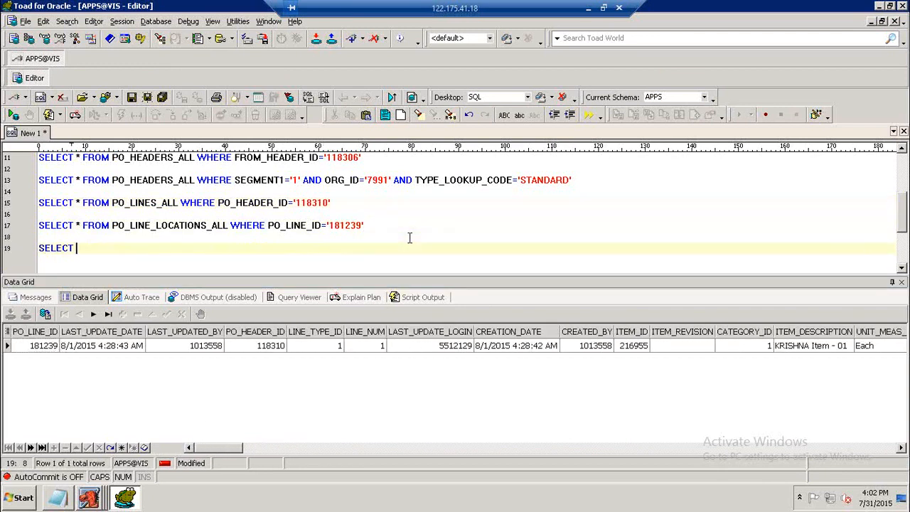
text(* FROM)
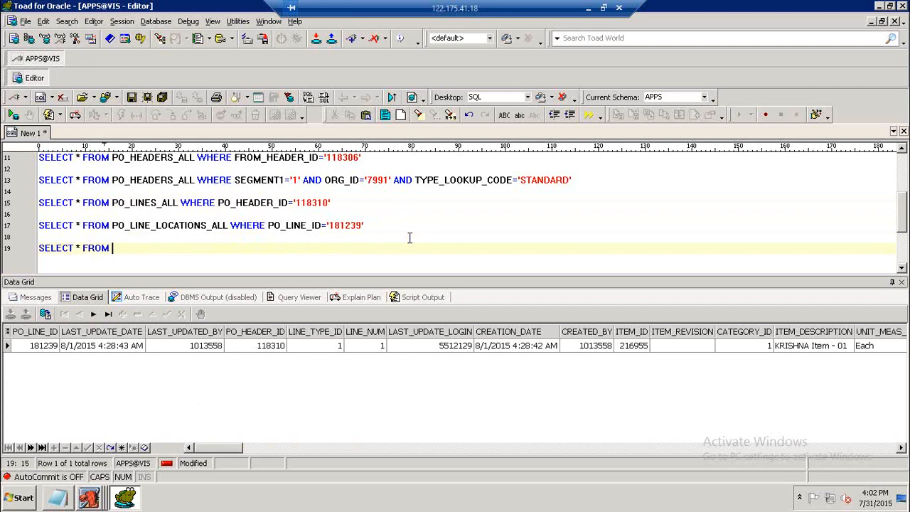
text(PO_DISTRIBU)
text(TIONS)
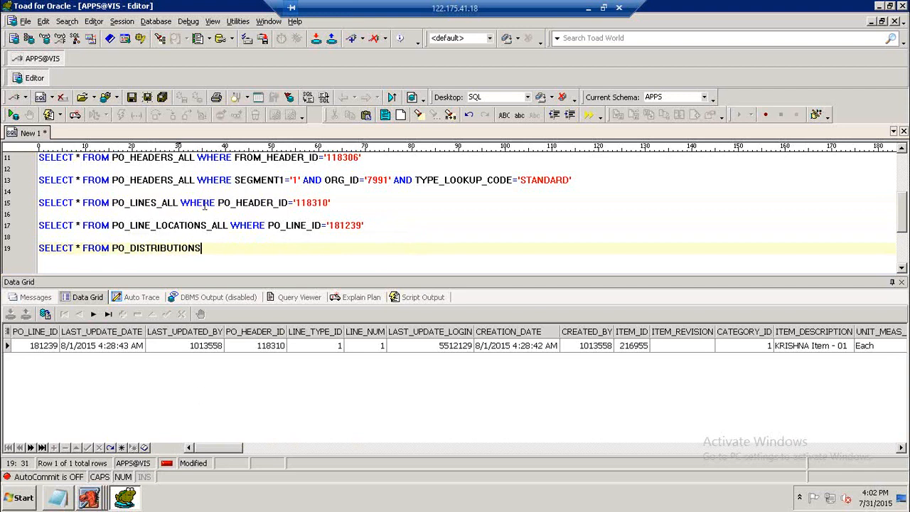
drag(111, 203, 183, 203)
Glance at the purchase order form and re-run the PO_LINE_LOCATIONS_ALL query.
mouse_move(100, 498)
click(107, 471)
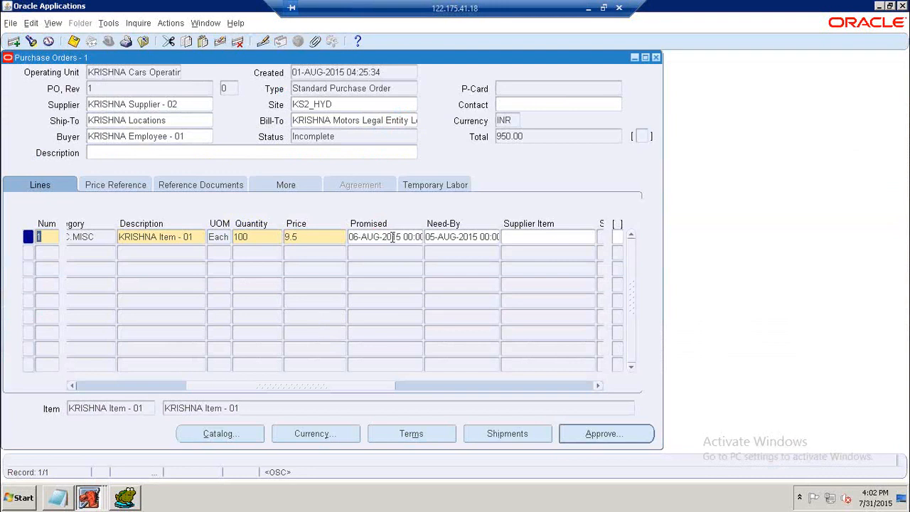
click(124, 497)
click(197, 227)
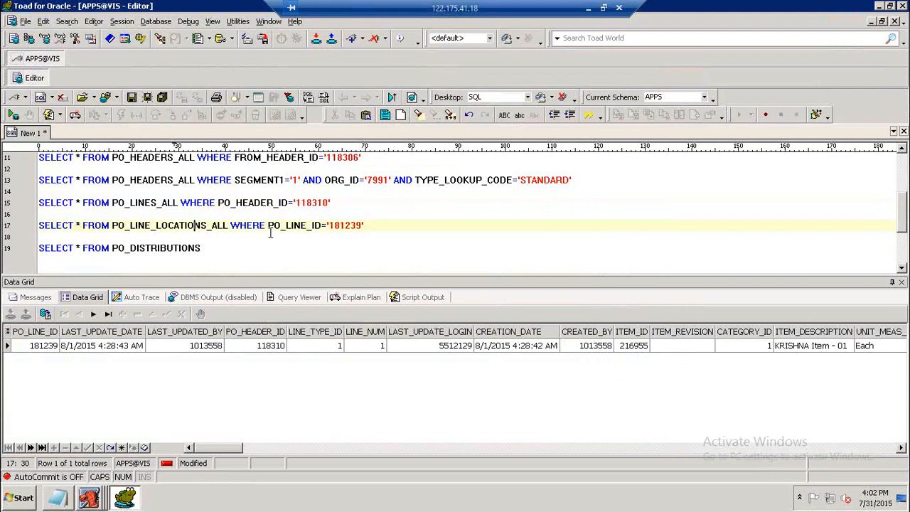
key(F9)
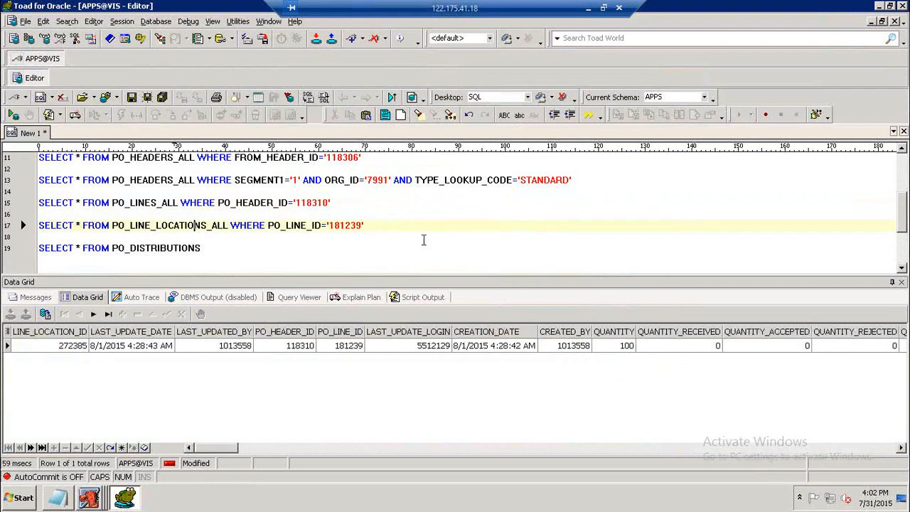
Complete the query as SELECT * FROM PO_DISTRIBUTIONS_ALL WHERE LINE_LOCATION_ID='272385', execute it, and inspect the CODE_COMBINATION_ID column.
click(244, 255)
key(BackSpace)
text(_ALL)
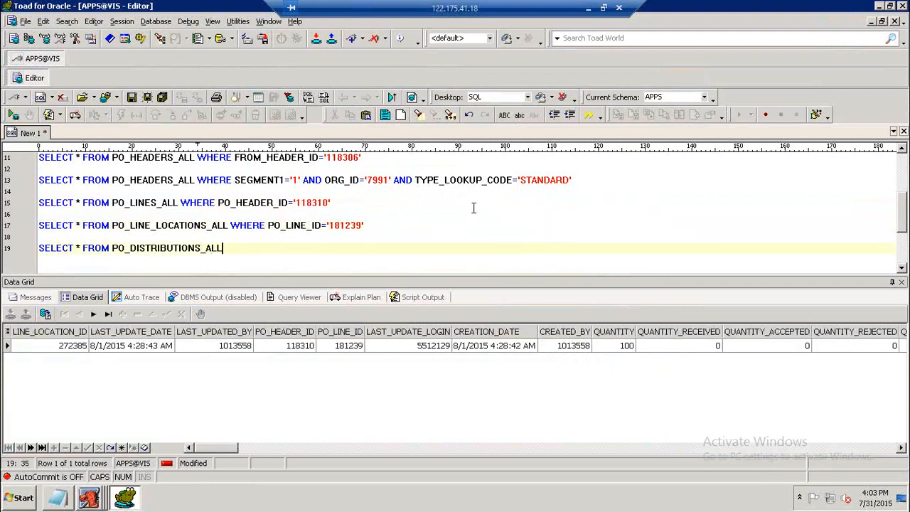
text( WHERE LINE_LOCATION_ID='27)
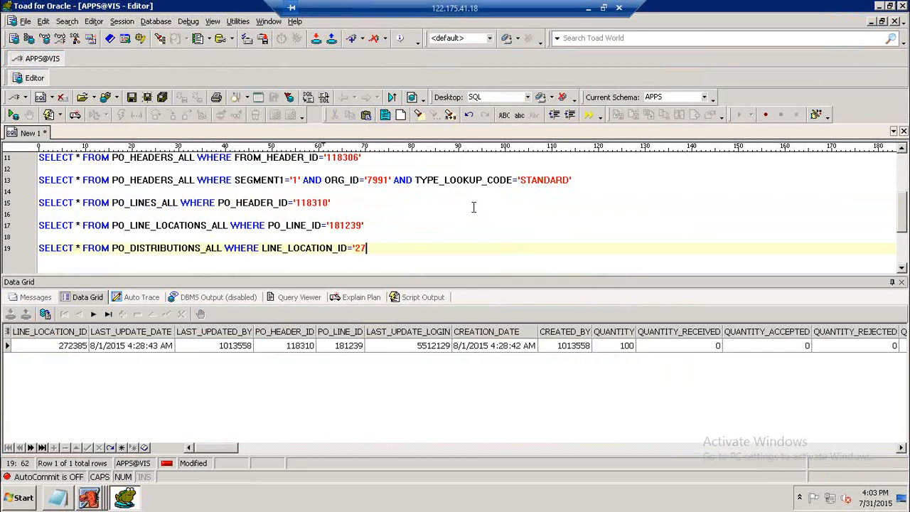
text(2385')
key(F9)
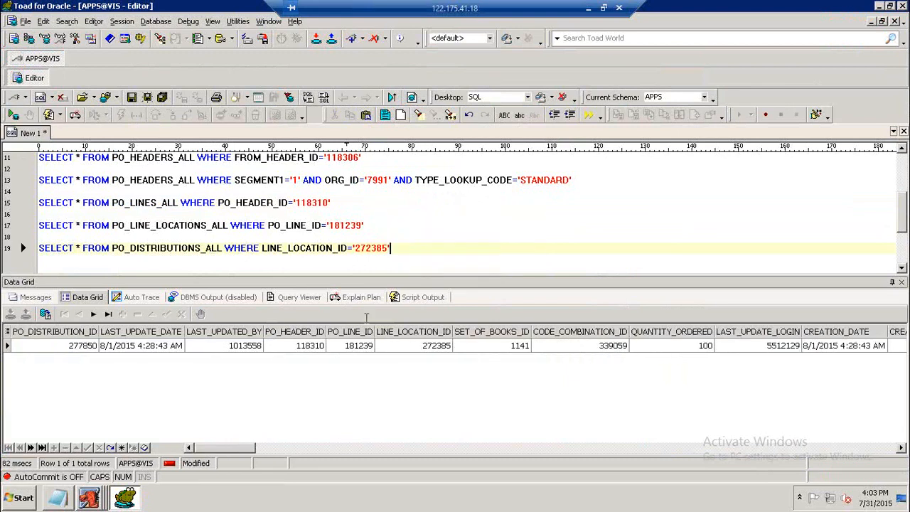
drag(226, 449, 242, 449)
click(432, 348)
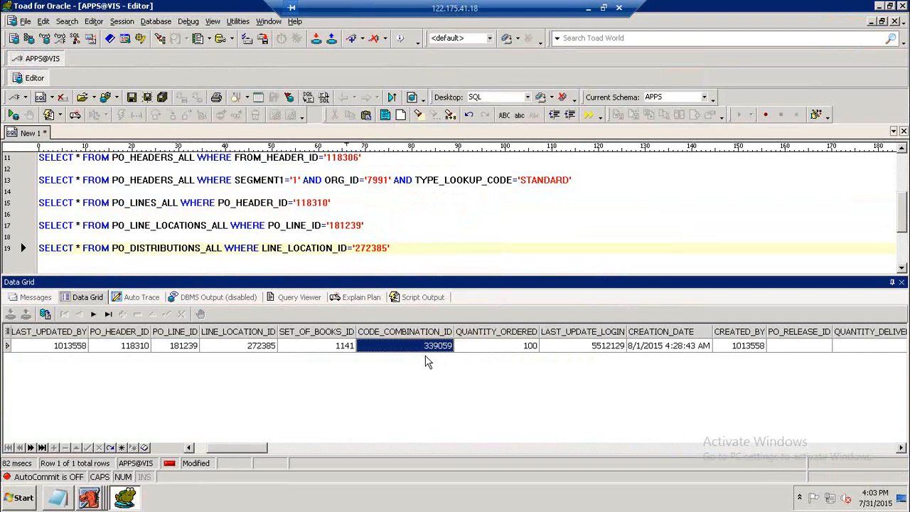
Copy the four PO verification queries into the notes under the Standard PO section, indenting each line.
drag(396, 248, 39, 182)
key(ctrl+c)
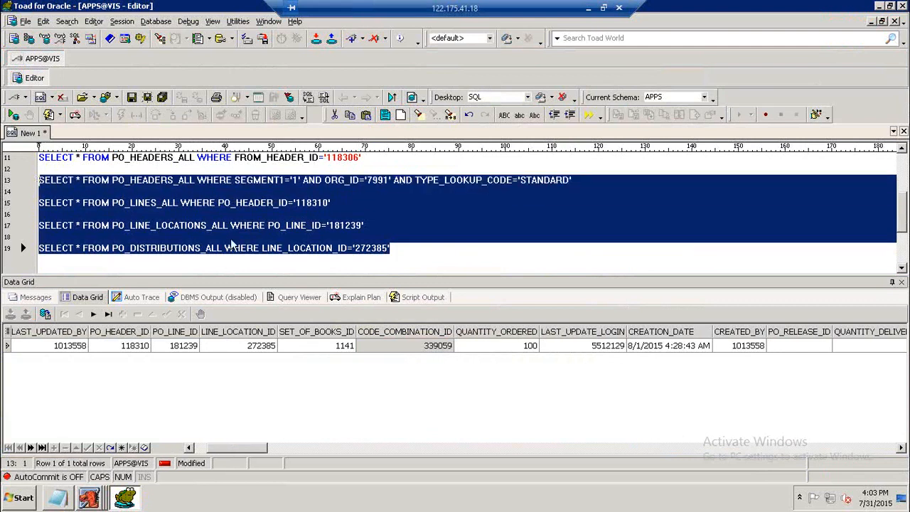
click(61, 497)
scroll(256, 249, down, 2)
scroll(242, 219, up, 2)
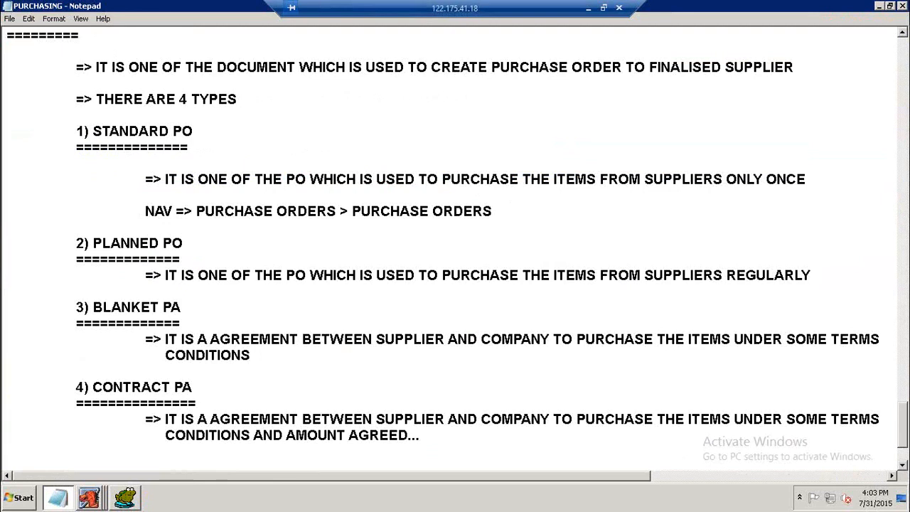
key(Return)
key(Return)
key(Tab)
key(ctrl+v)
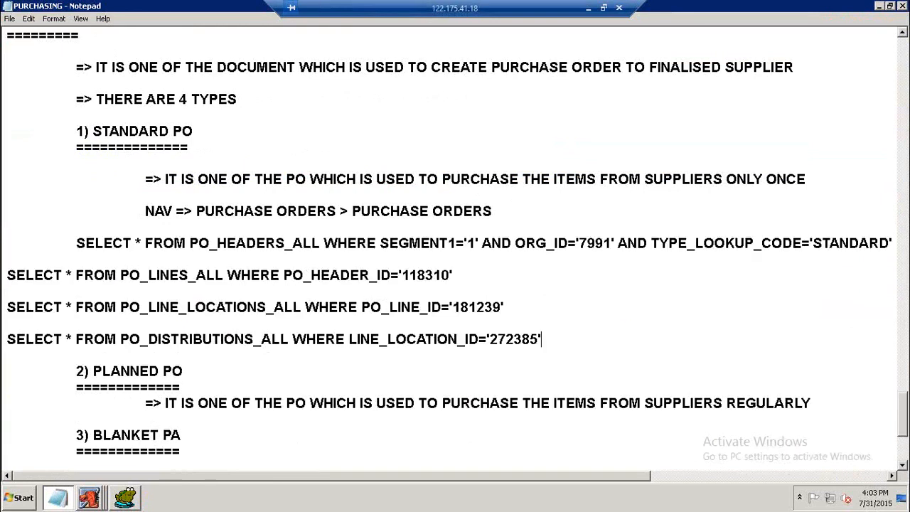
click(8, 275)
key(Tab)
click(5, 307)
key(Tab)
click(7, 339)
key(Tab)
scroll(446, 256, down, 1)
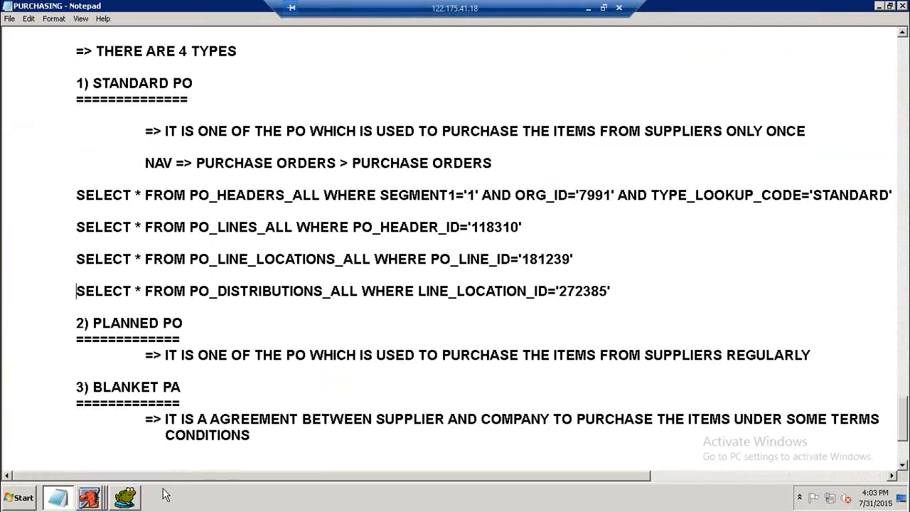
Submit the standard purchase order for approval.
click(98, 498)
click(108, 468)
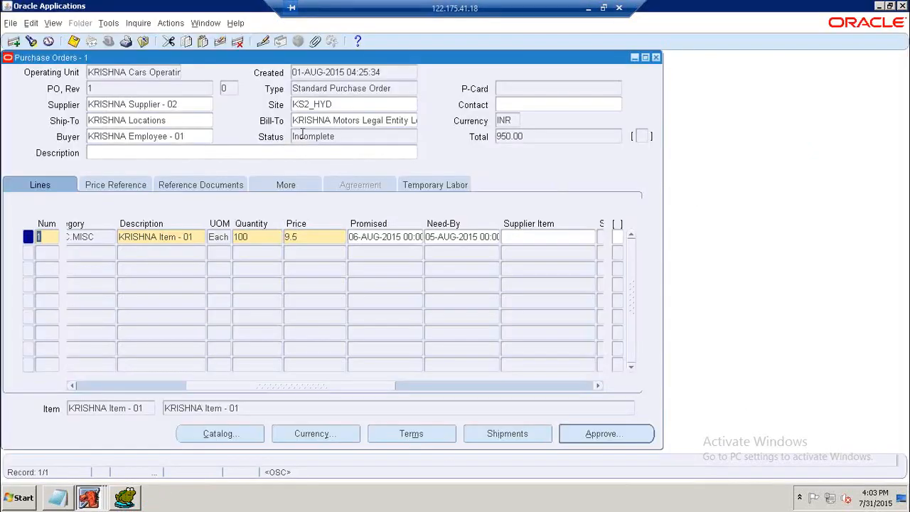
click(318, 140)
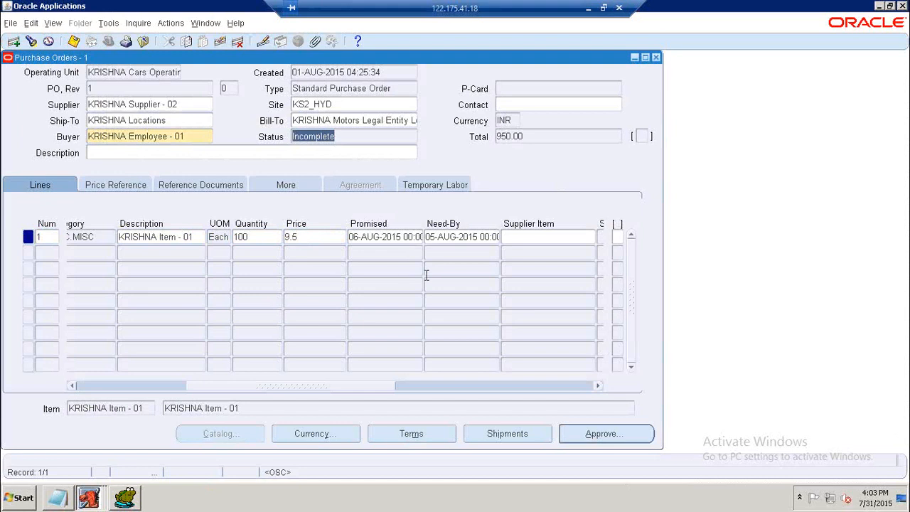
click(596, 437)
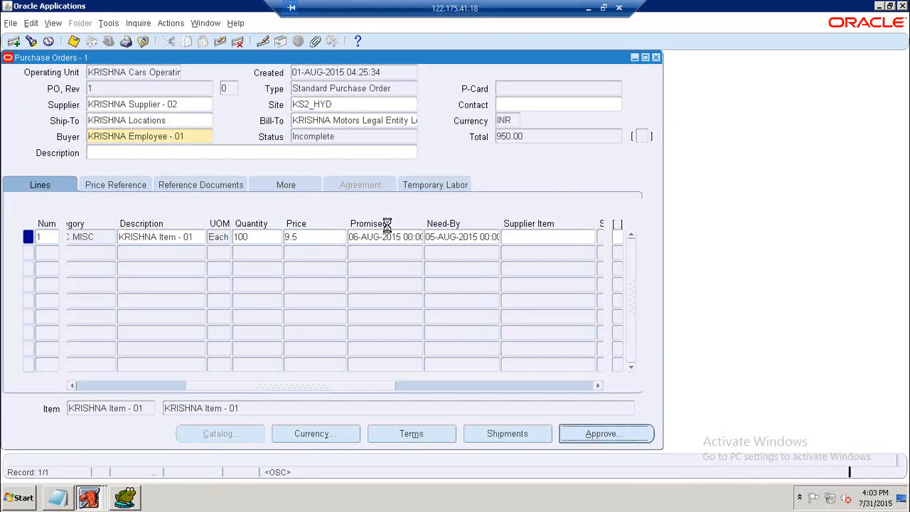
click(348, 398)
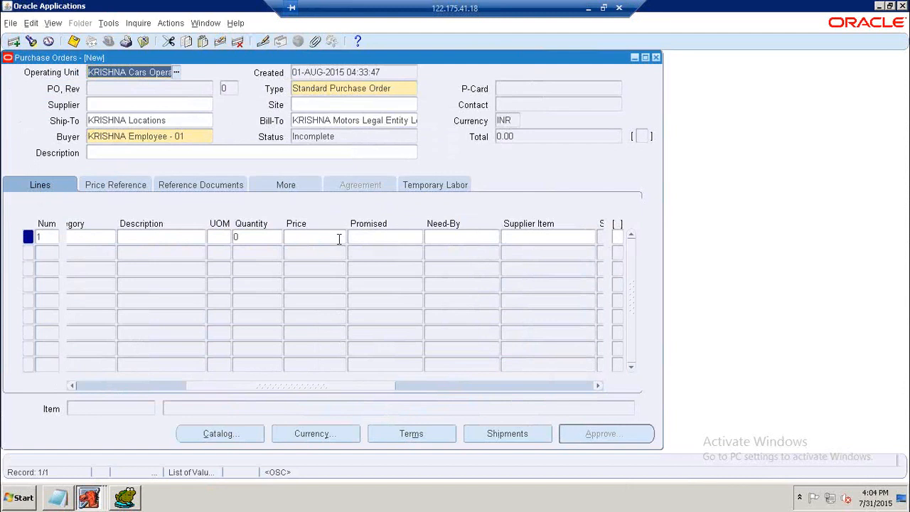
Search for purchase orders in the Find Purchase Orders window and review the headers' approval status.
click(655, 58)
double_click(114, 201)
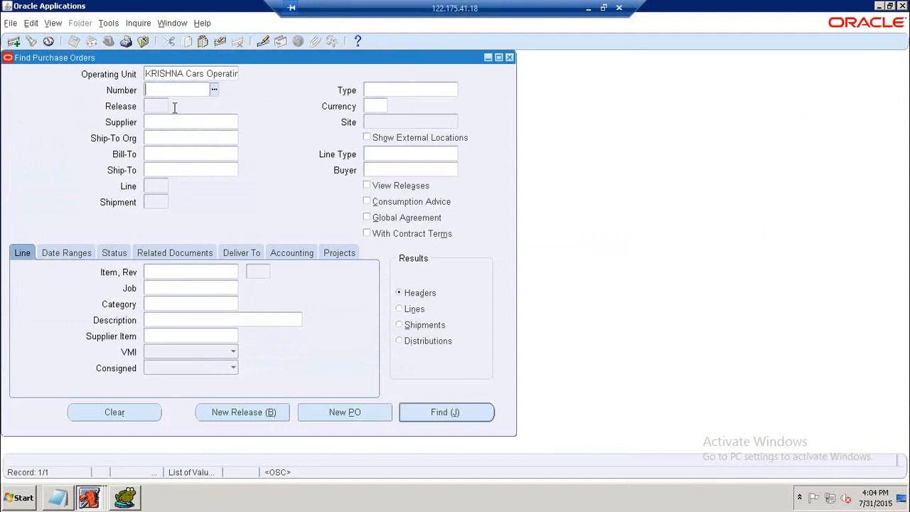
click(450, 413)
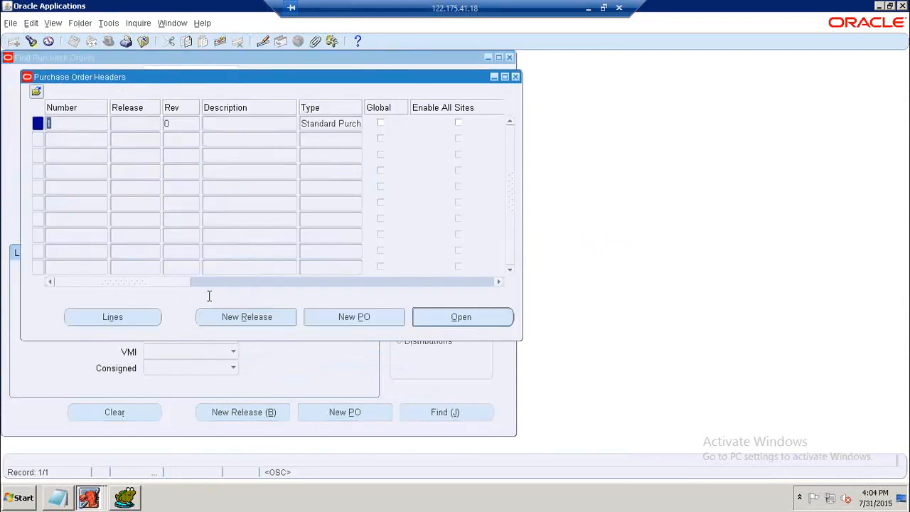
drag(174, 286, 274, 282)
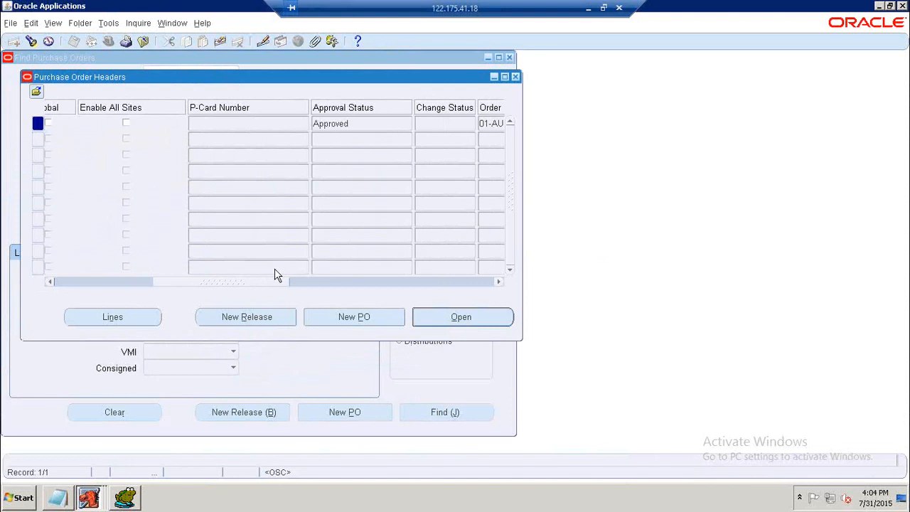
click(516, 77)
click(442, 412)
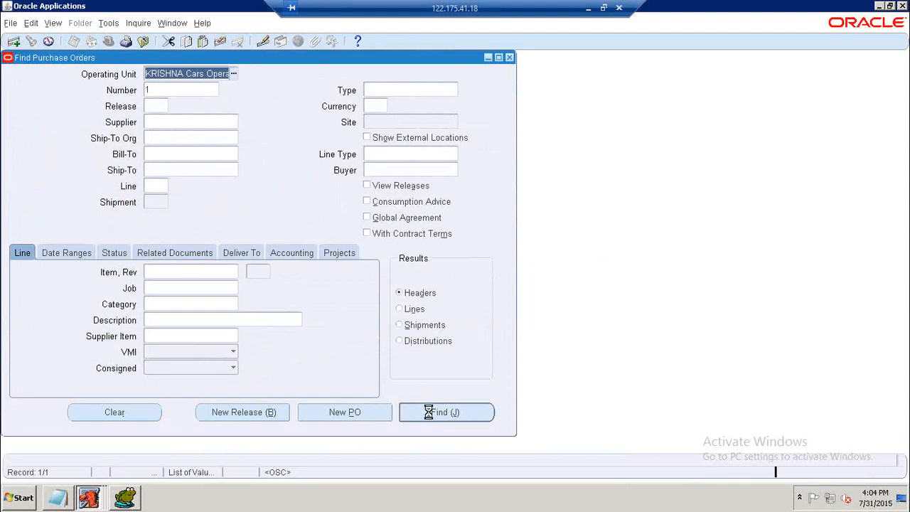
drag(182, 286, 258, 283)
click(439, 125)
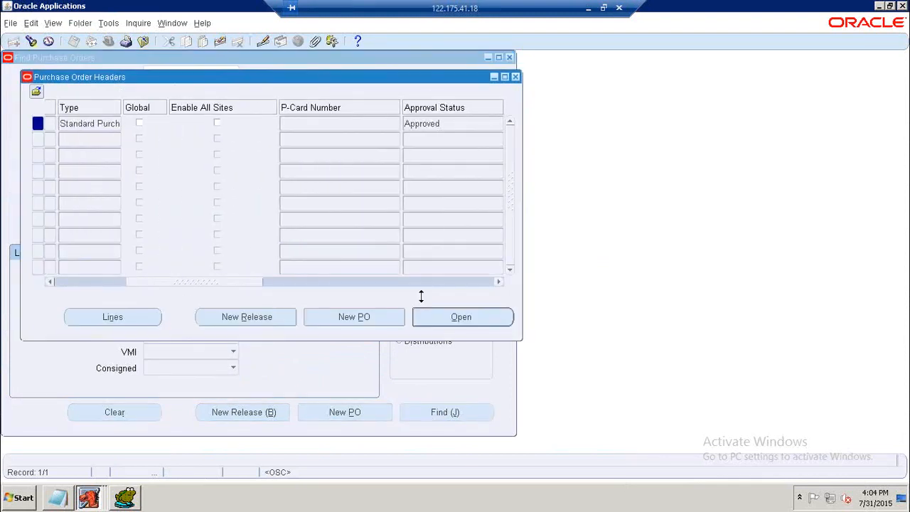
click(515, 76)
click(511, 59)
Open the Purchase Orders form and query the existing purchase order to check its status.
double_click(120, 212)
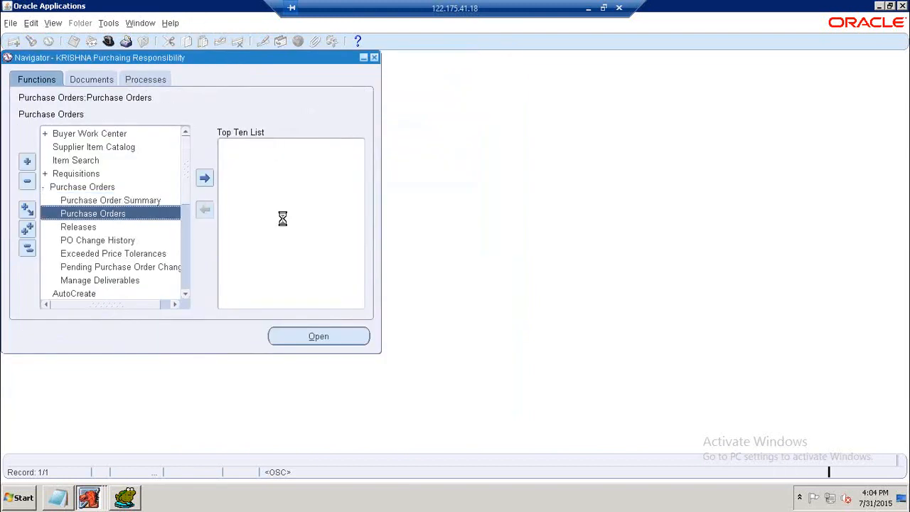
key(F11)
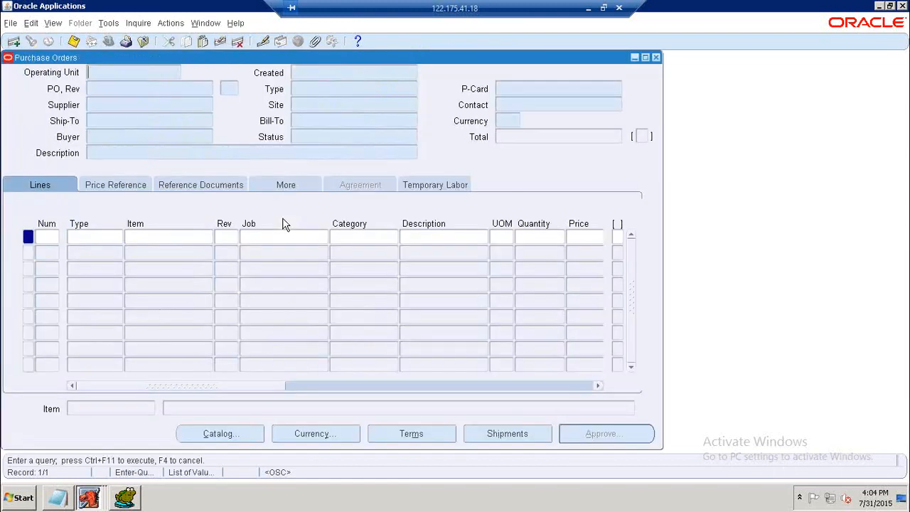
key(ctrl+F11)
click(337, 138)
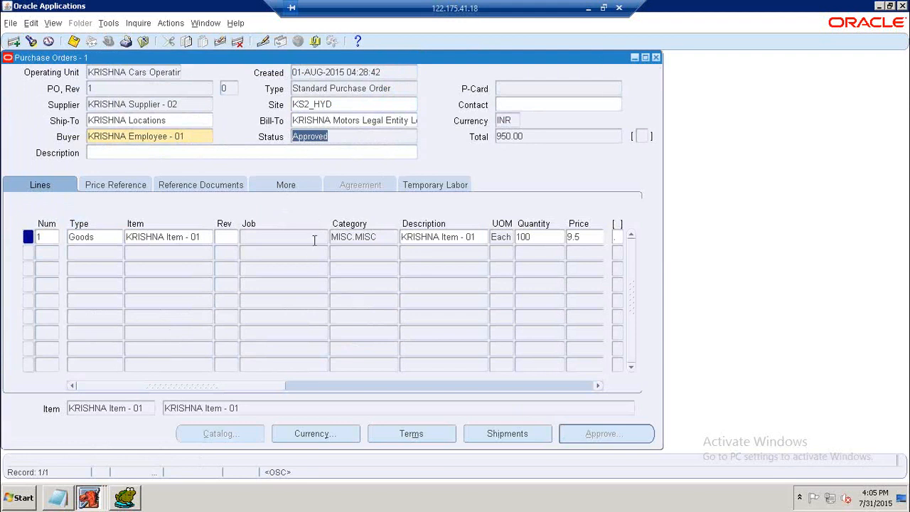
Re-run the PO_HEADERS_ALL query and inspect the AUTHORIZATION_STATUS column.
click(125, 498)
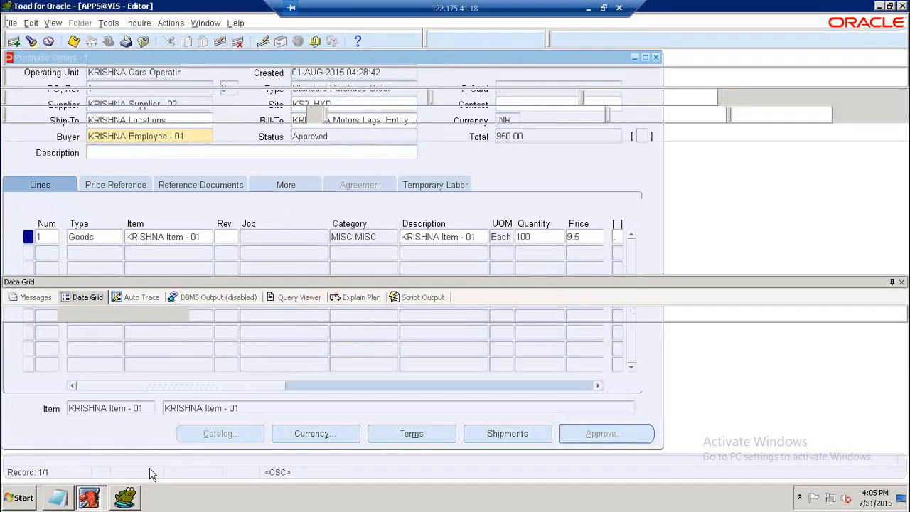
click(345, 180)
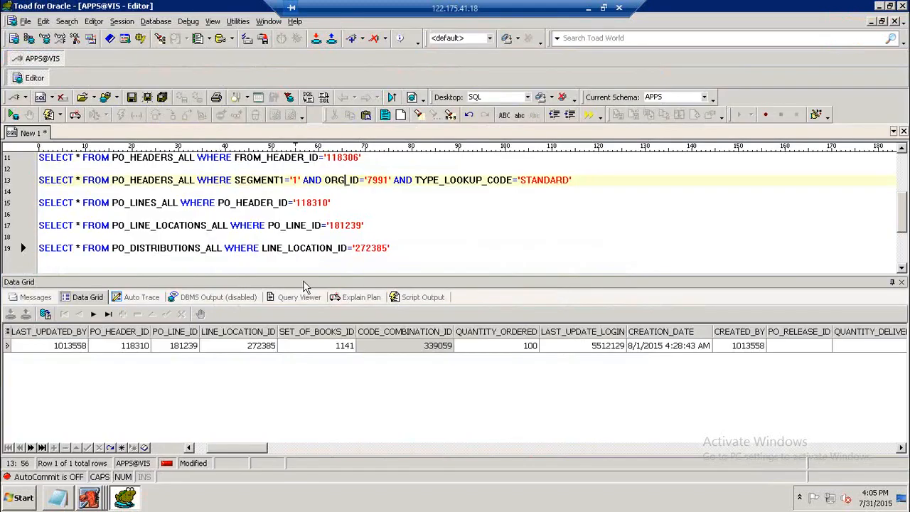
key(F9)
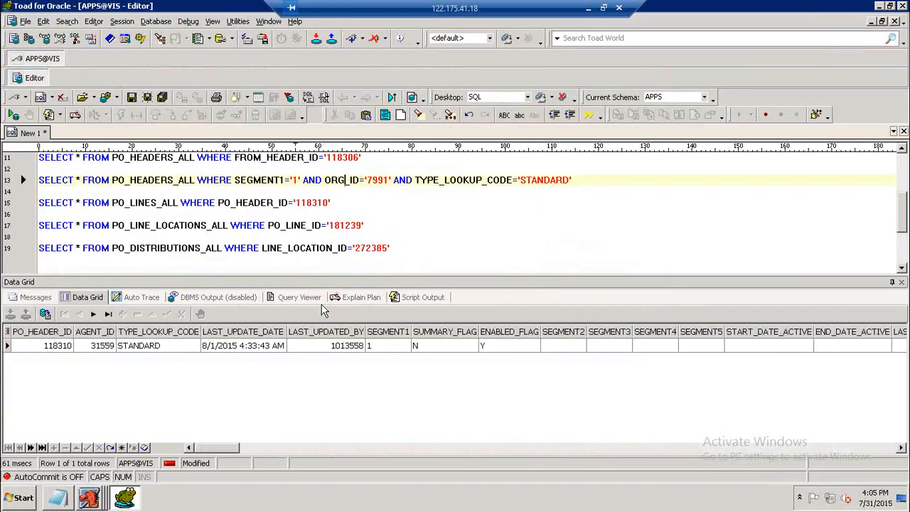
drag(214, 443, 329, 448)
click(412, 347)
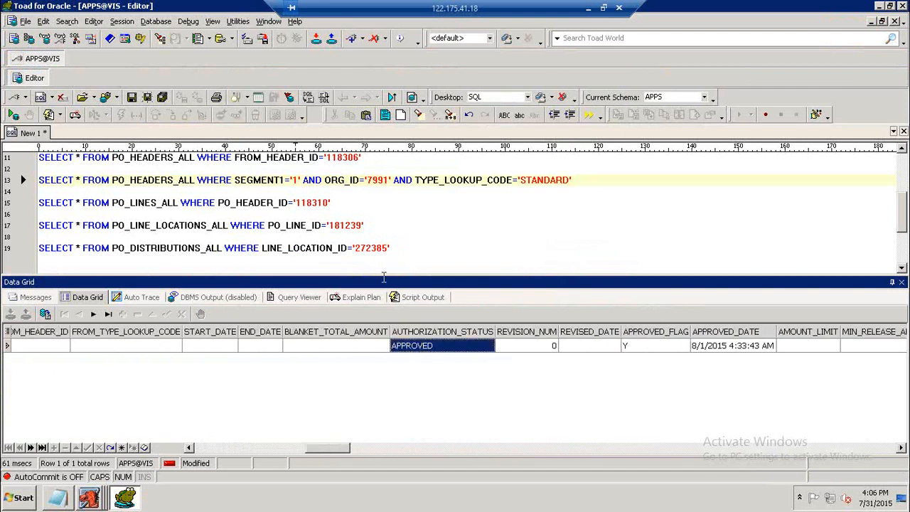
click(402, 256)
Try to save the purchase order form.
click(99, 503)
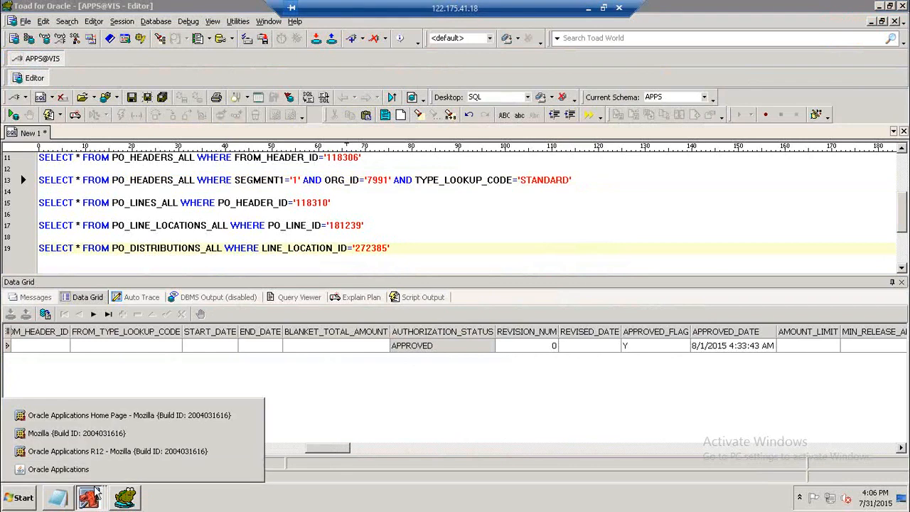
click(234, 467)
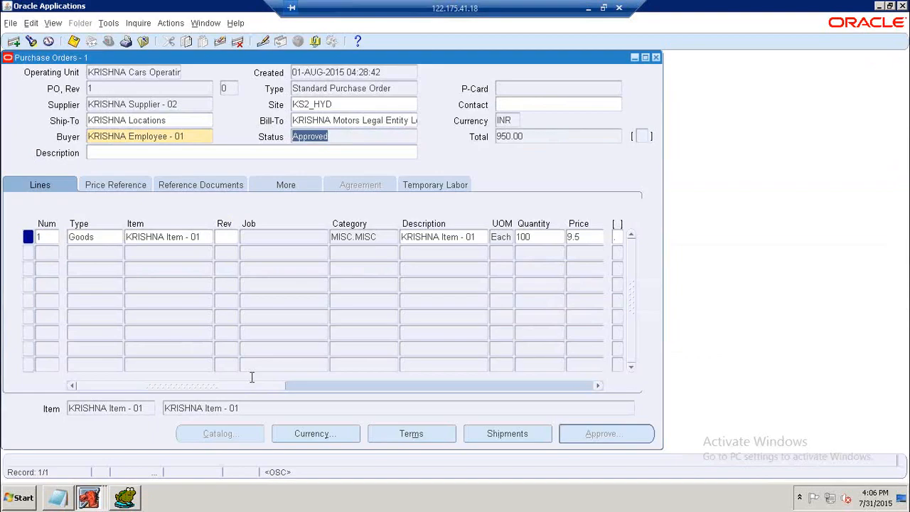
click(73, 41)
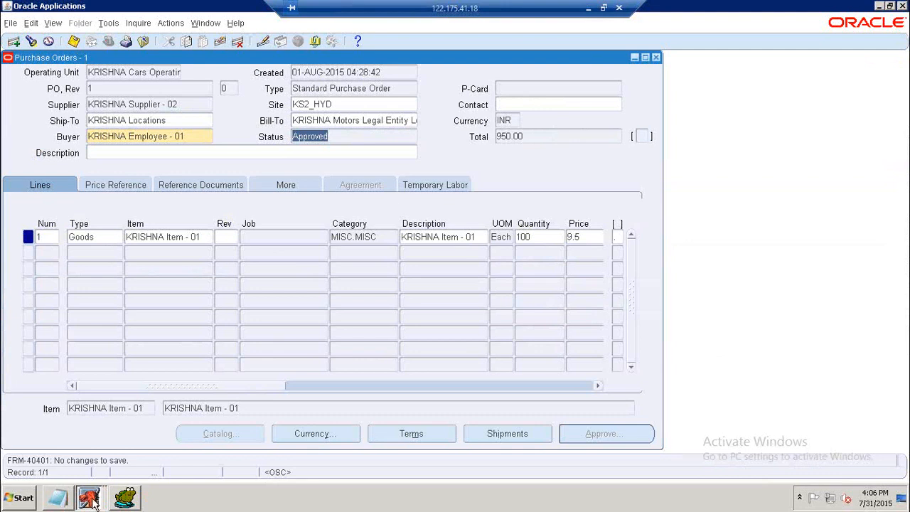
Review the Planned PO section of the notes.
click(64, 498)
scroll(193, 228, down, 4)
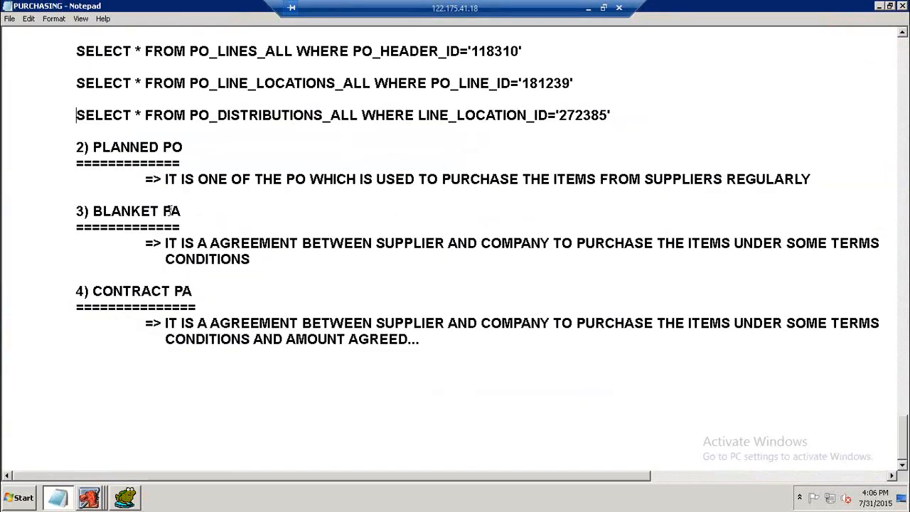
click(211, 148)
click(98, 501)
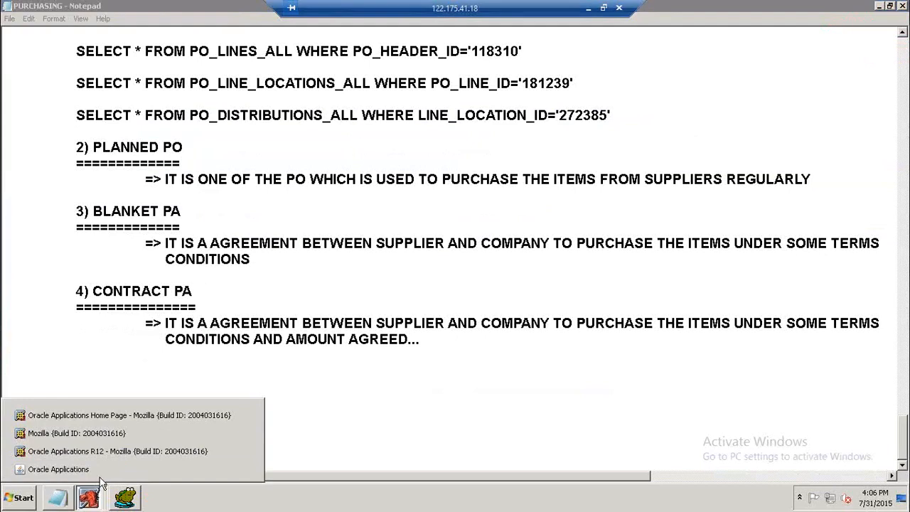
click(142, 470)
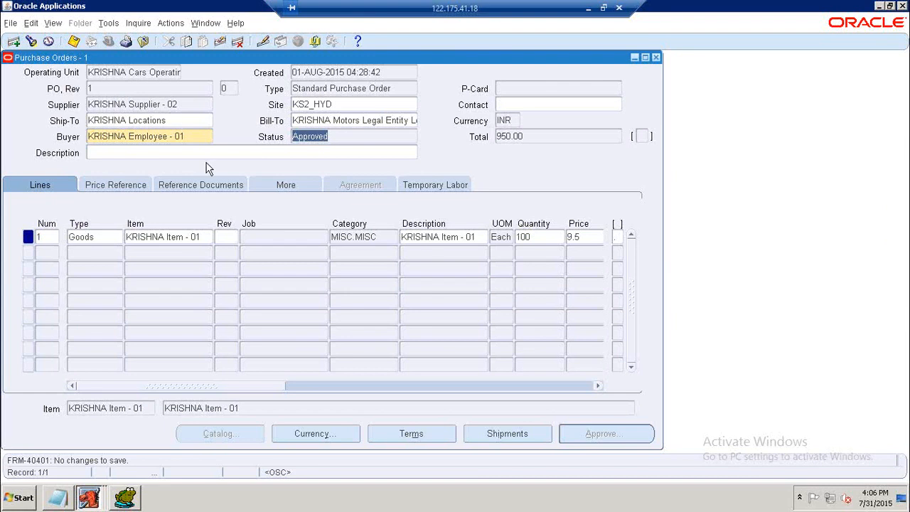
click(66, 502)
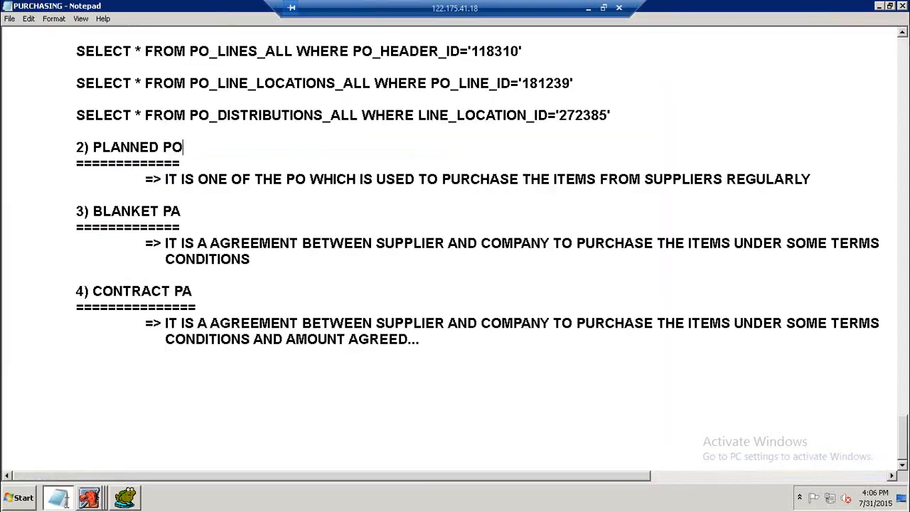
double_click(147, 146)
drag(181, 146, 184, 146)
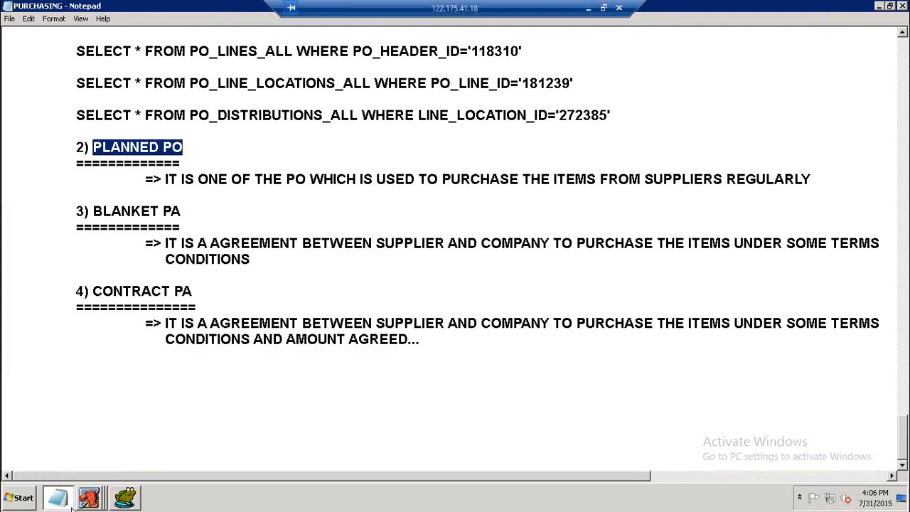
Start a new purchase order and set its type to Planned Purchase Order.
click(91, 498)
click(92, 470)
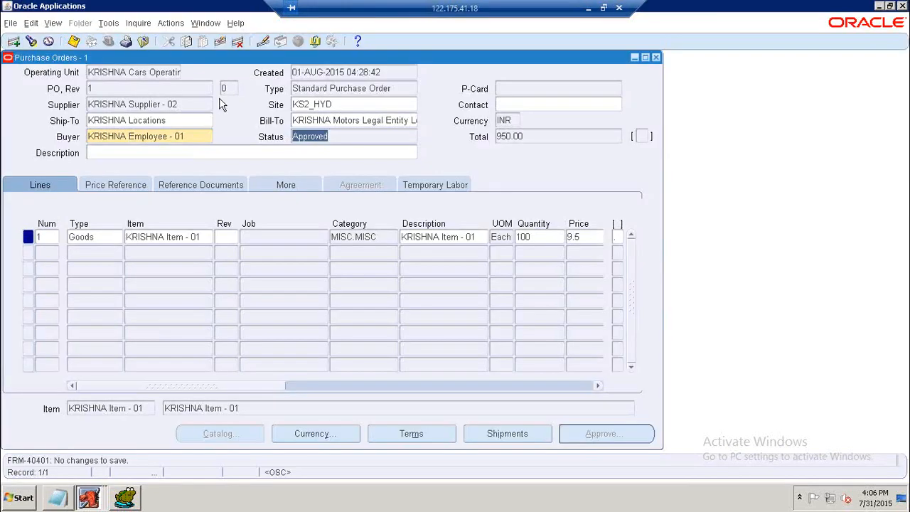
click(13, 40)
click(394, 88)
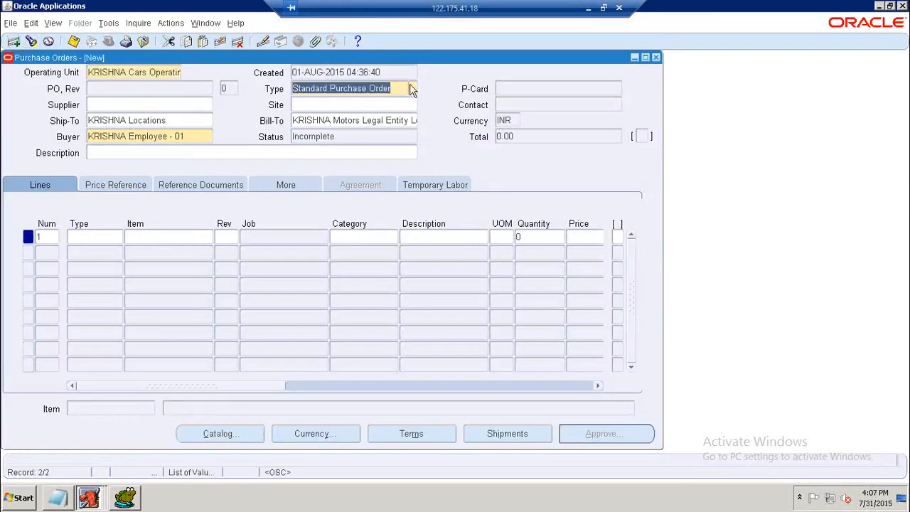
click(412, 88)
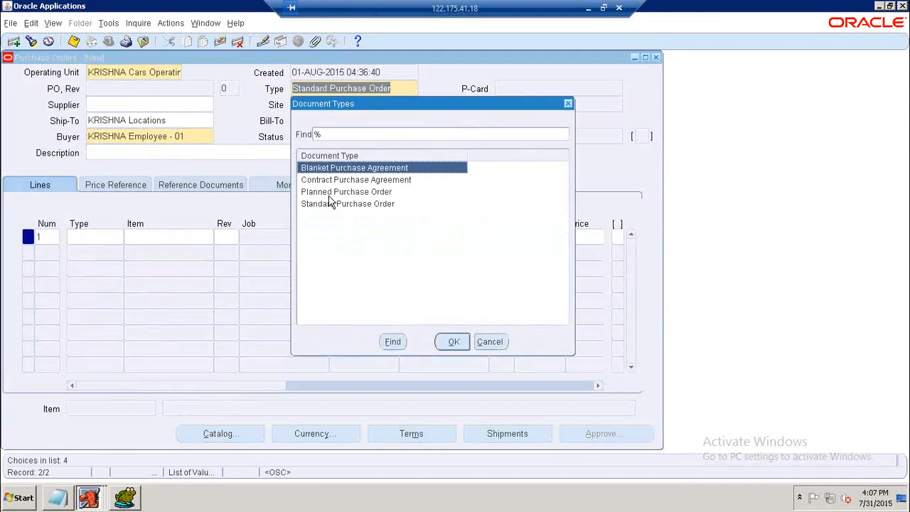
click(331, 194)
click(453, 342)
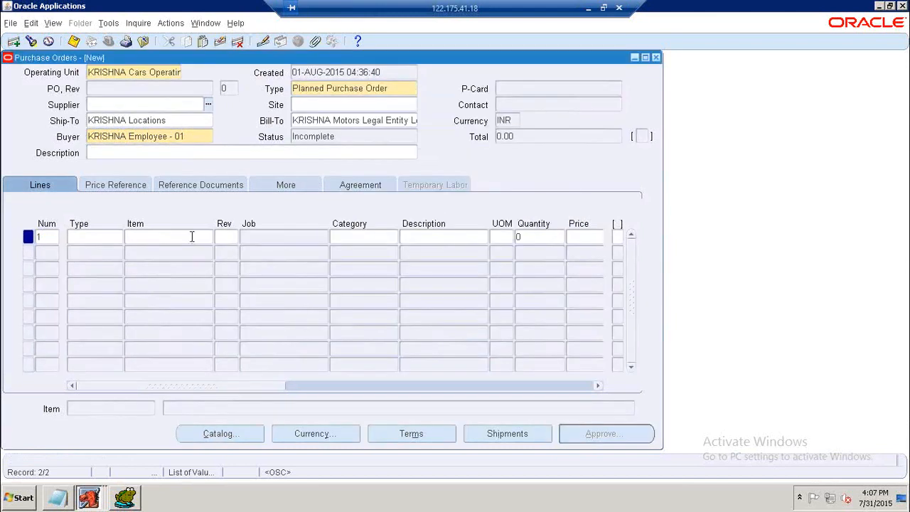
Search the supplier list and select KRISHNA Supplier - 02 as the supplier.
click(208, 106)
text(%)
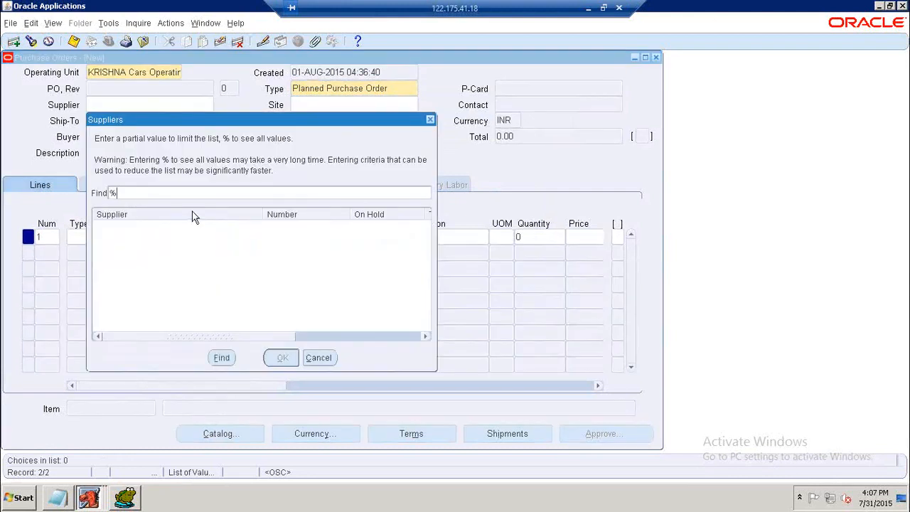
key(Return)
click(196, 199)
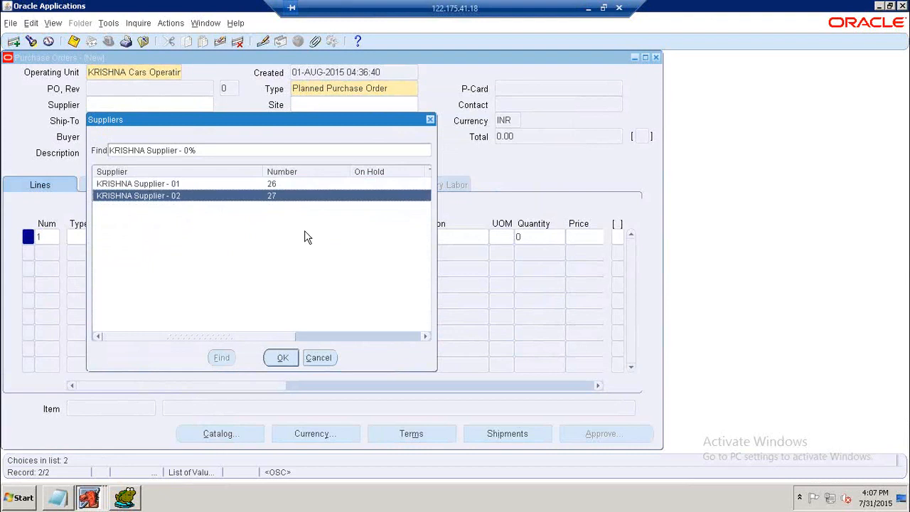
click(289, 358)
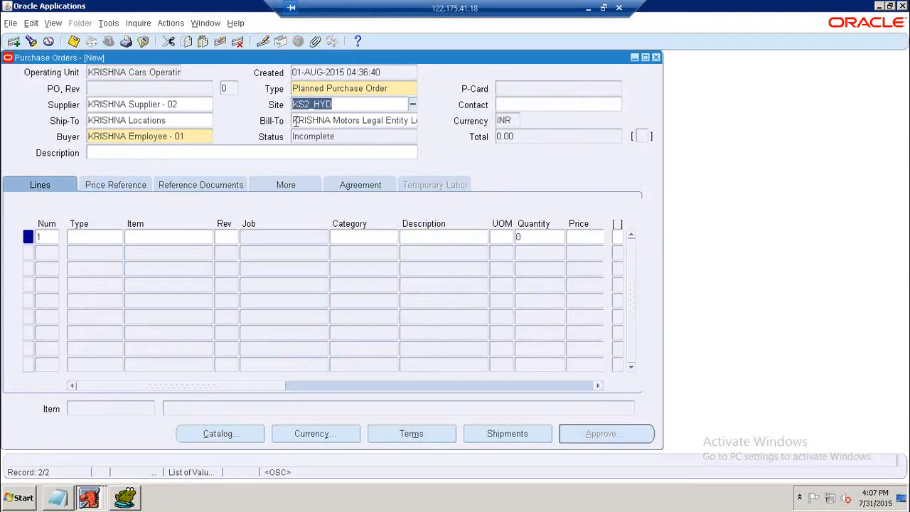
Add a Goods line to the planned purchase order for KRISHNA Item - 01.
click(102, 236)
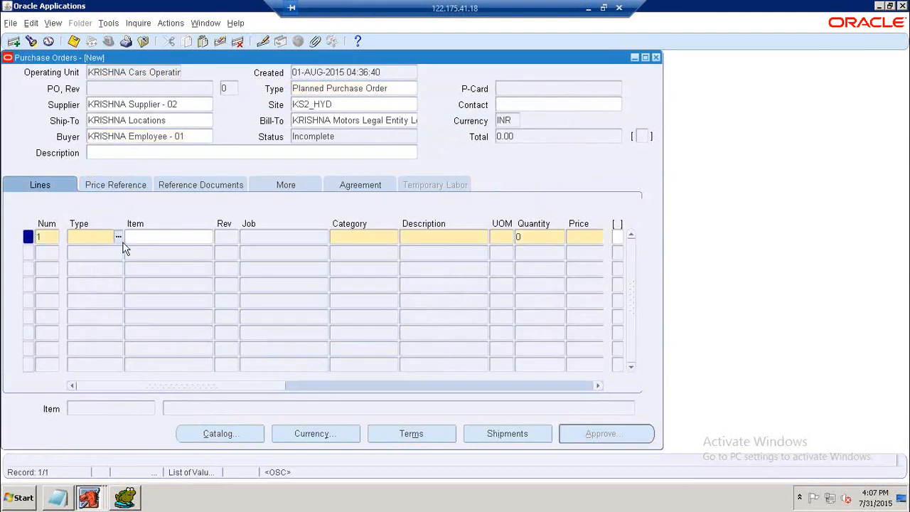
text(Goods)
key(Tab)
text(%)
key(Tab)
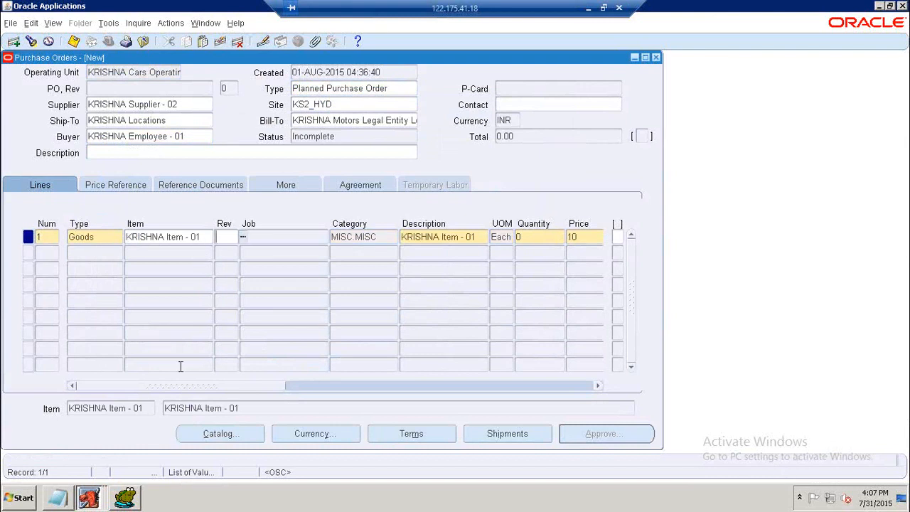
Set the line's quantity to 100 and open its shipments.
drag(219, 386, 325, 384)
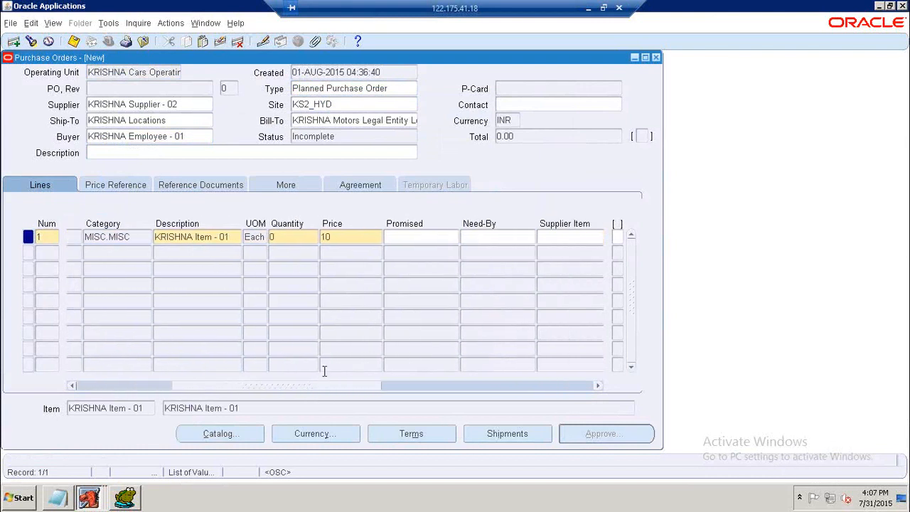
click(294, 238)
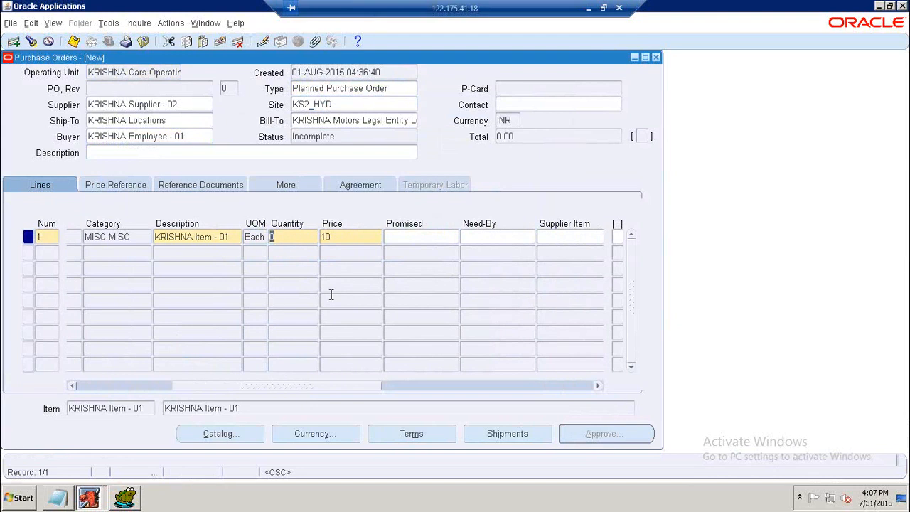
text(100)
key(Tab)
drag(217, 387, 199, 387)
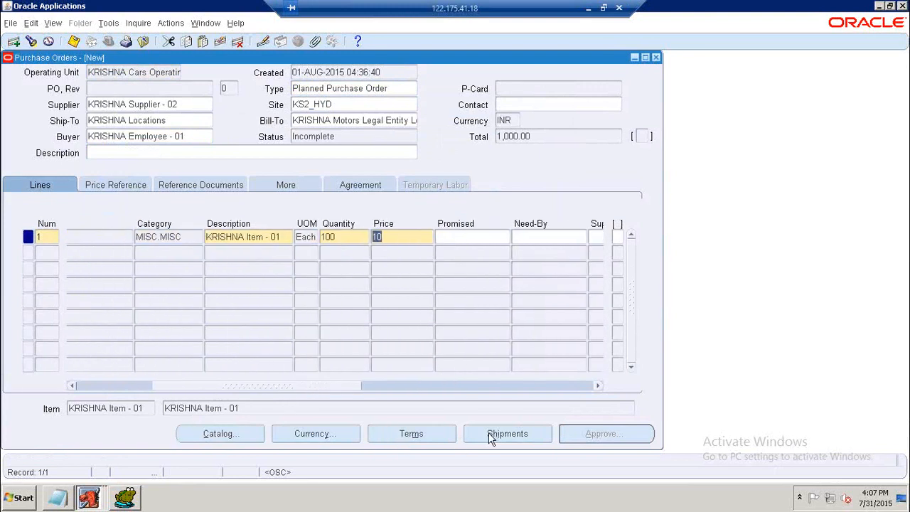
drag(306, 388, 378, 395)
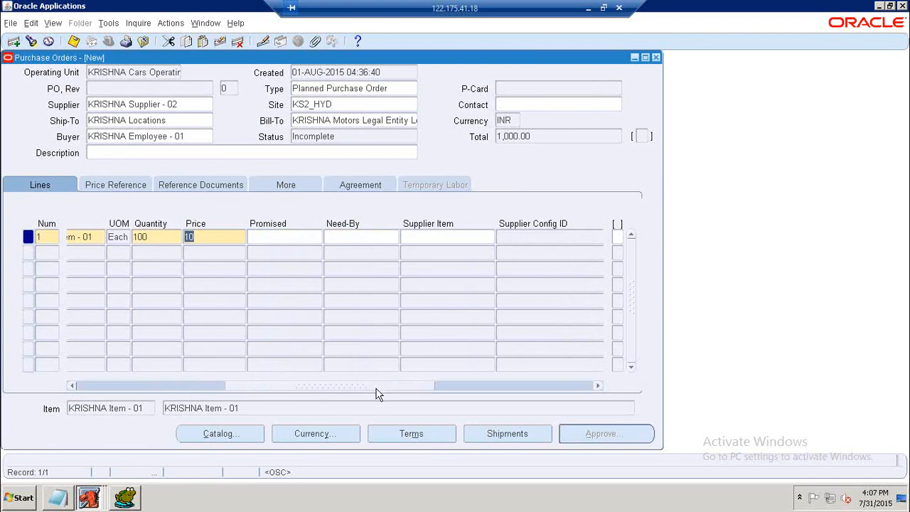
click(470, 440)
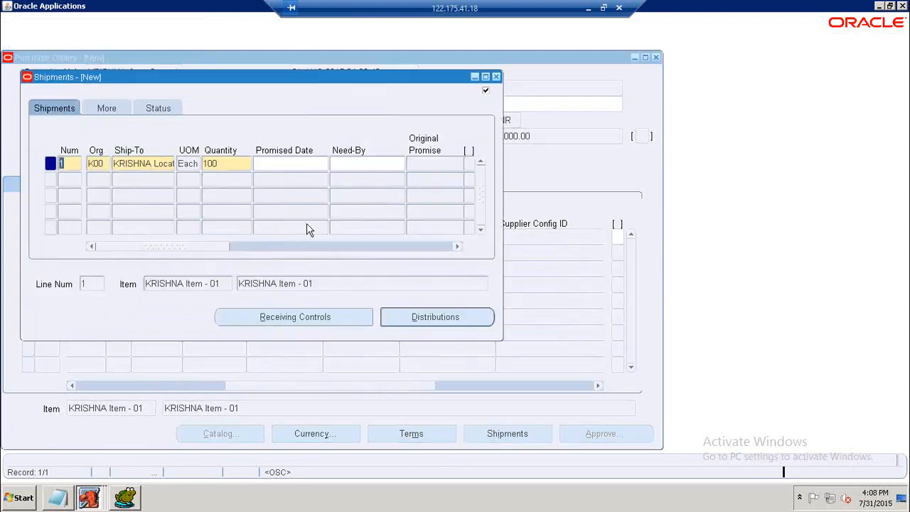
click(351, 165)
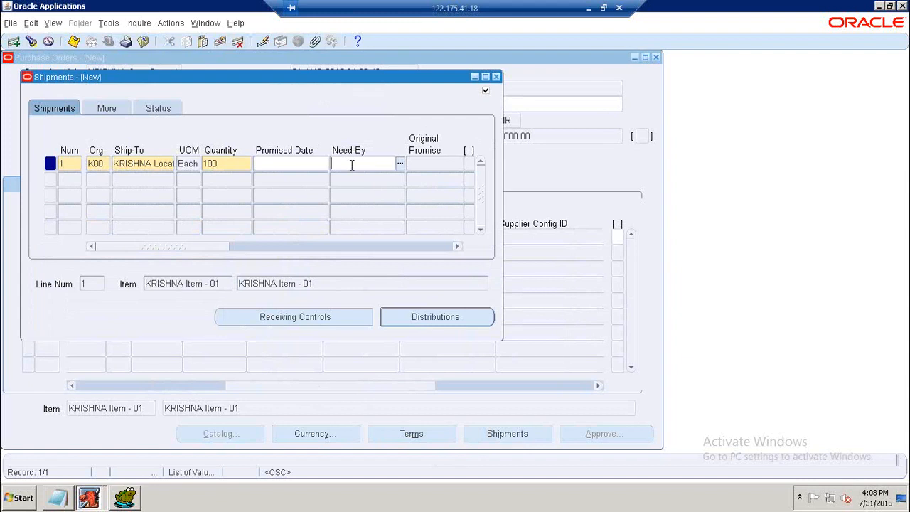
click(399, 165)
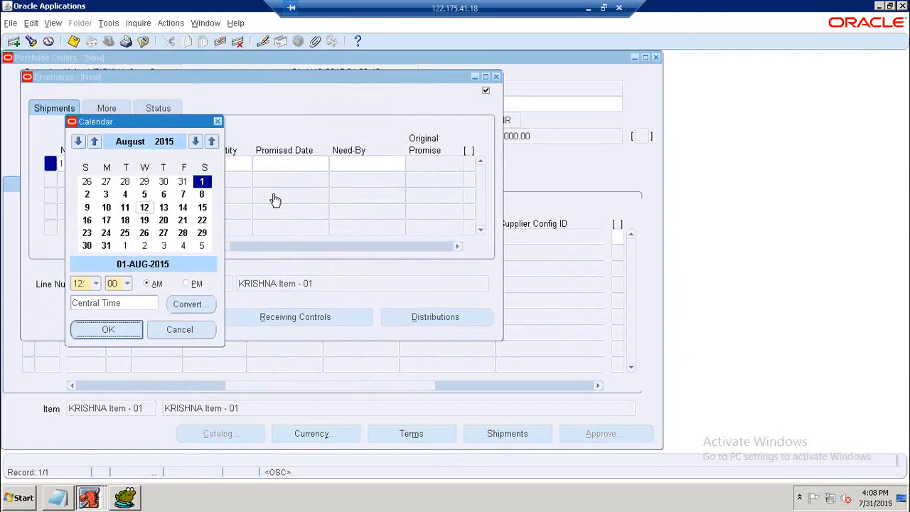
click(180, 330)
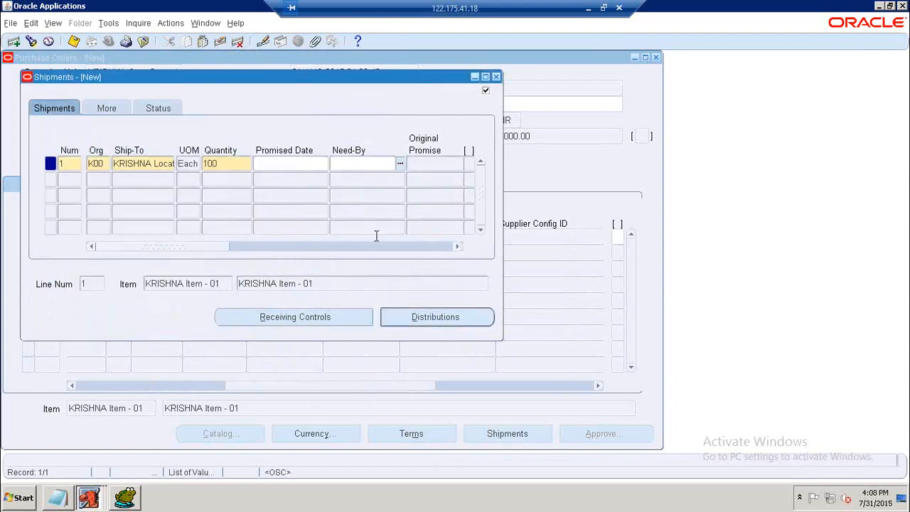
Open the shipment's distributions, populate the PO charge account, and save the purchase order.
click(413, 317)
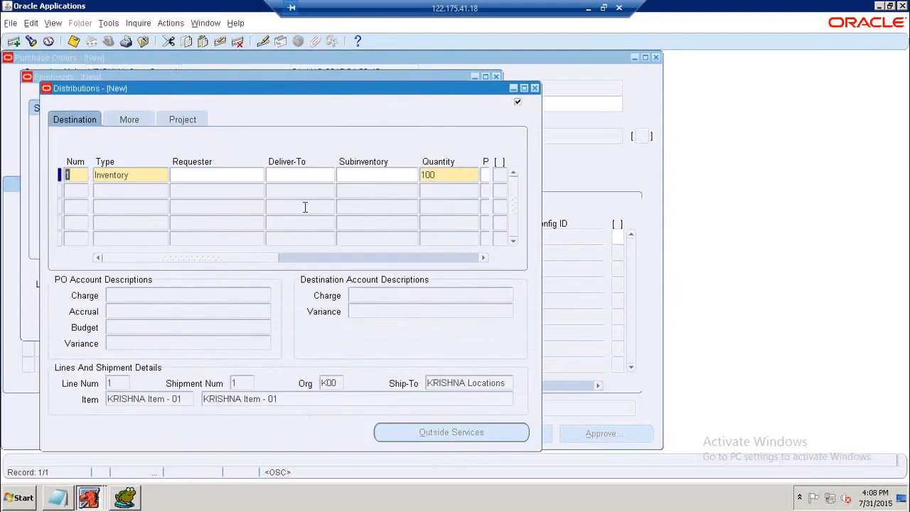
drag(271, 257, 357, 256)
click(357, 175)
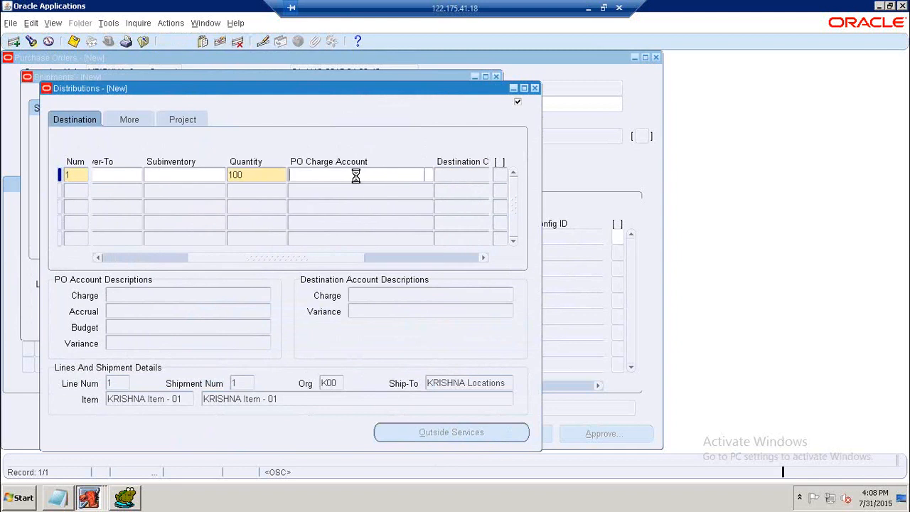
click(73, 41)
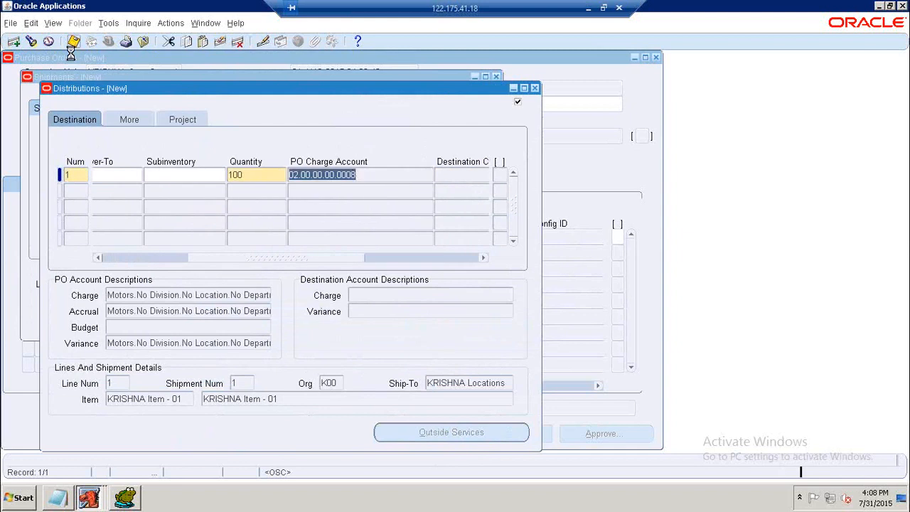
Close the distributions and shipments windows and return to the start of the purchase order lines.
click(535, 88)
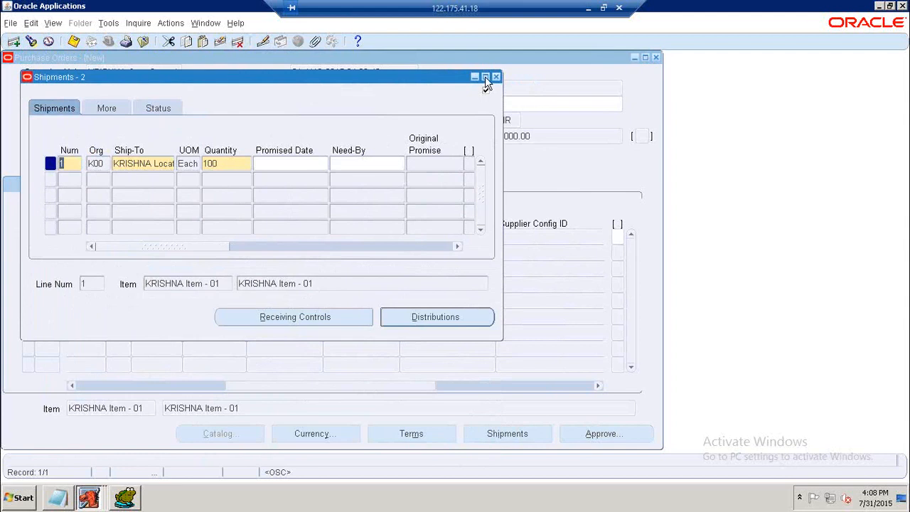
click(497, 77)
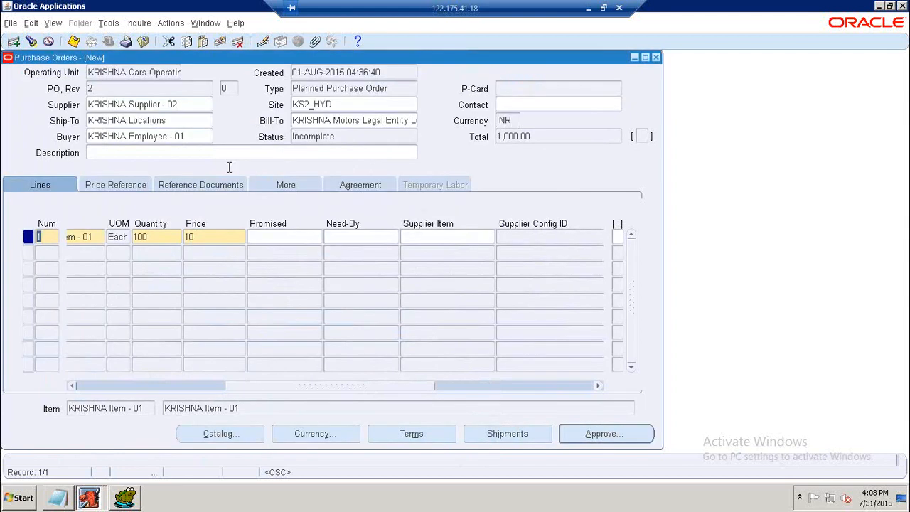
drag(266, 390, 101, 391)
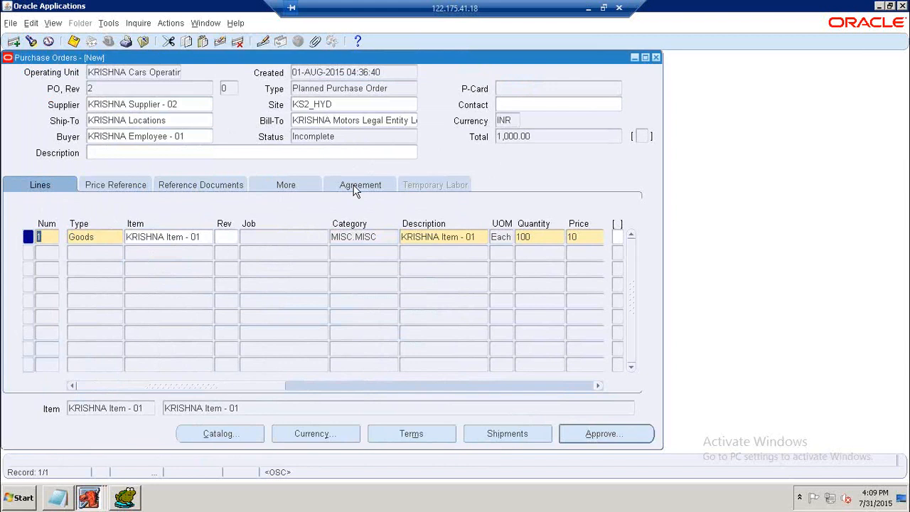
Review the line's shipment and its Need-By date, save the purchase order, and close the shipments window.
drag(295, 387, 407, 392)
key(alt+t)
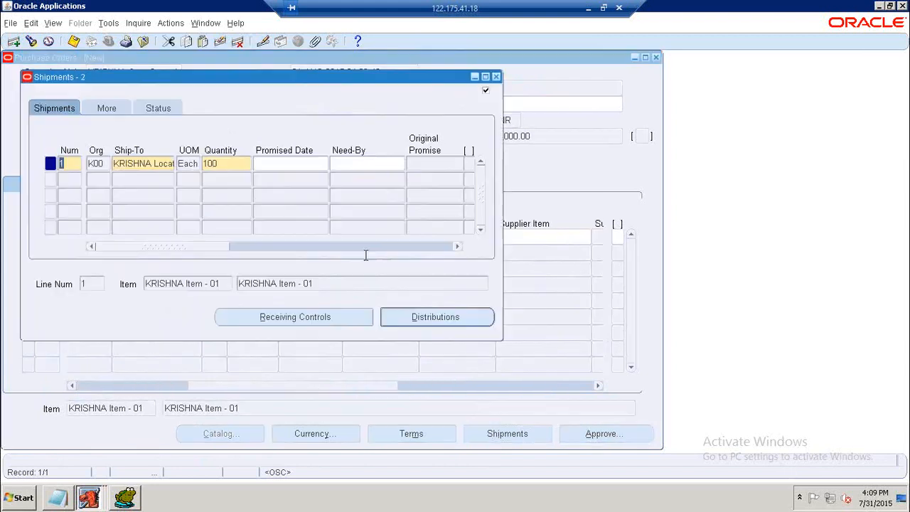
click(310, 168)
click(347, 163)
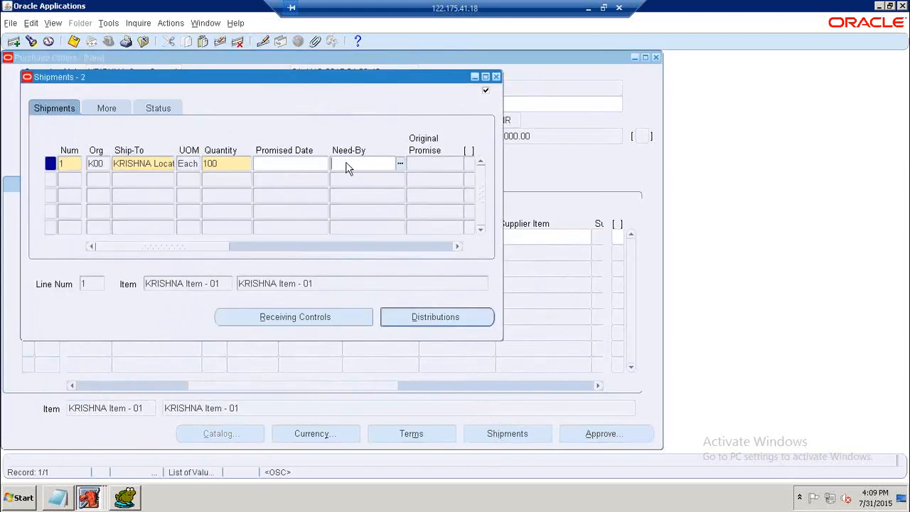
click(74, 41)
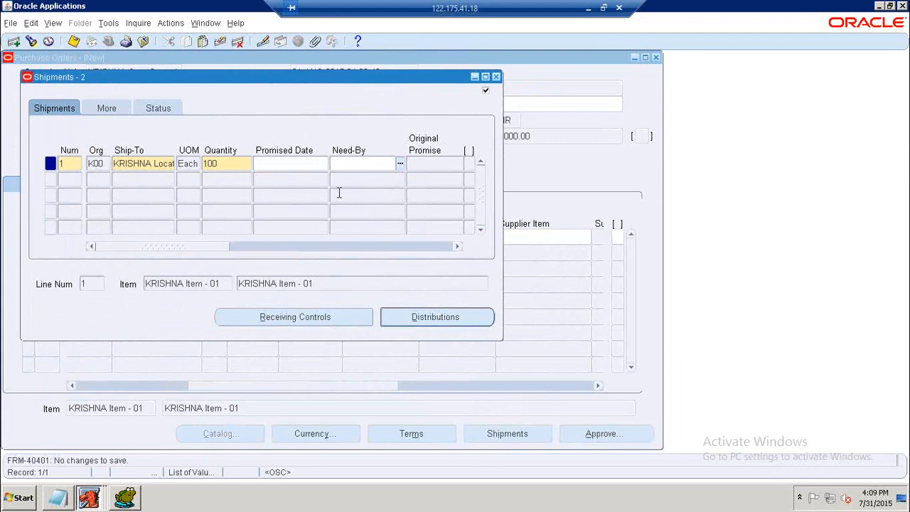
click(496, 77)
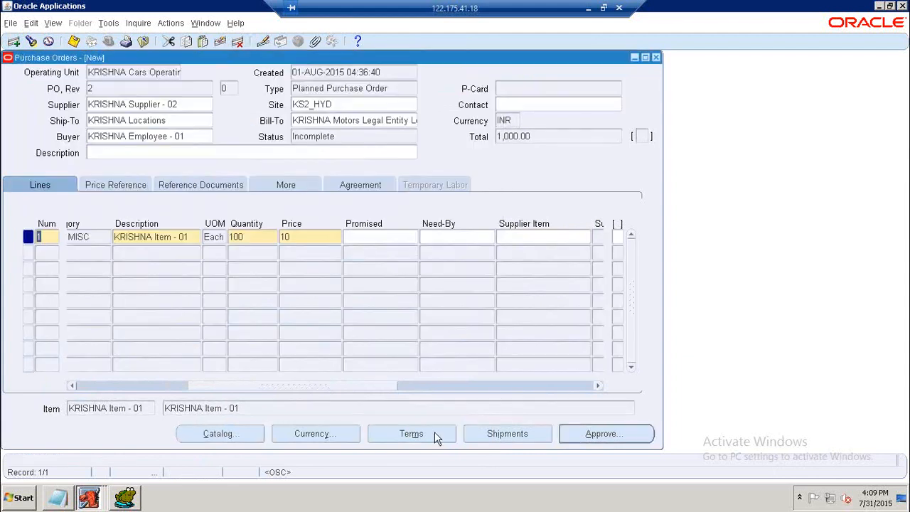
Approve the planned purchase order.
click(594, 434)
click(337, 400)
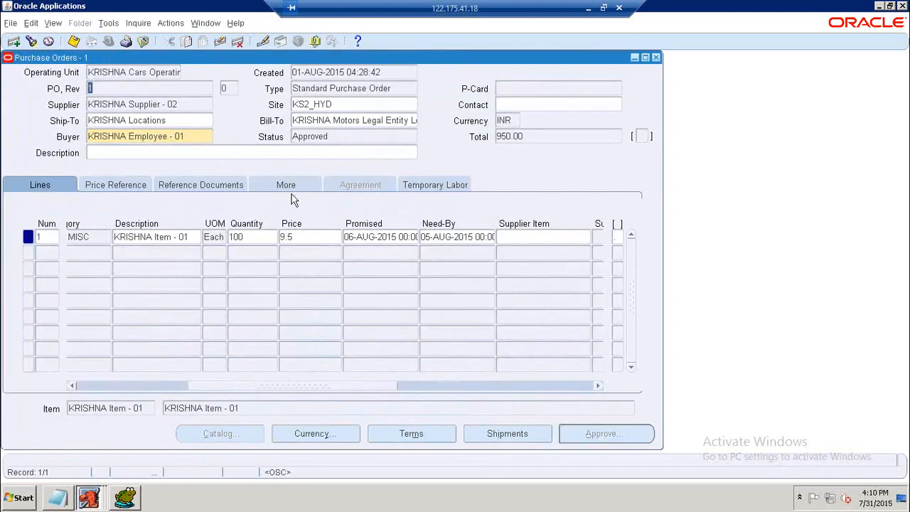
click(340, 140)
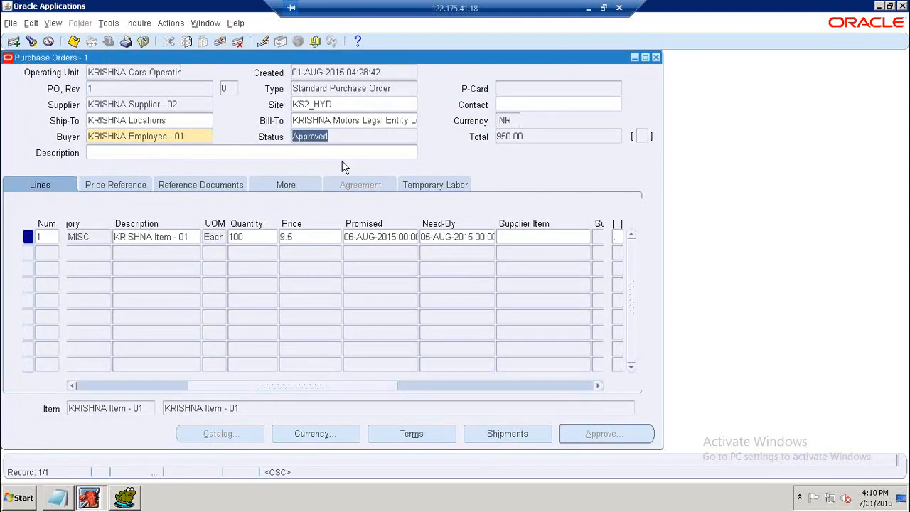
key(ctrl+Down)
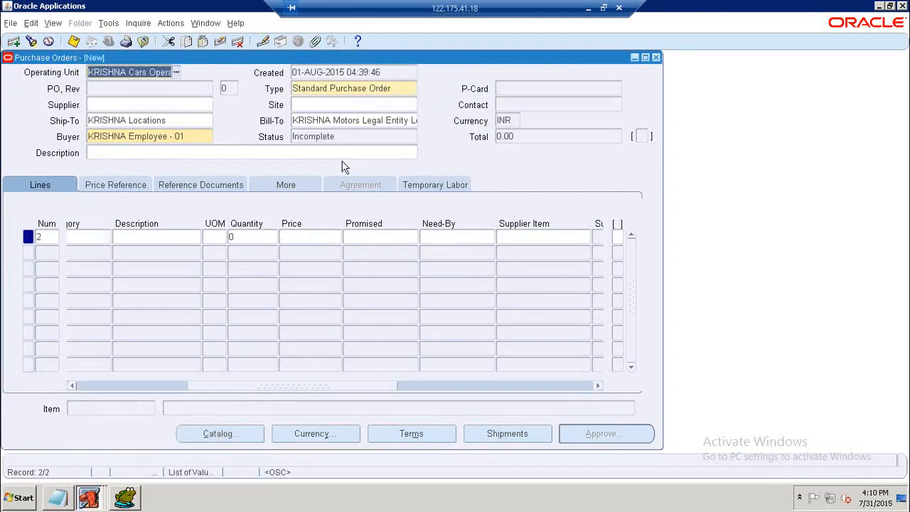
Reopen the Purchase Orders form and query purchase order 2 to check its status and line.
click(657, 58)
double_click(85, 209)
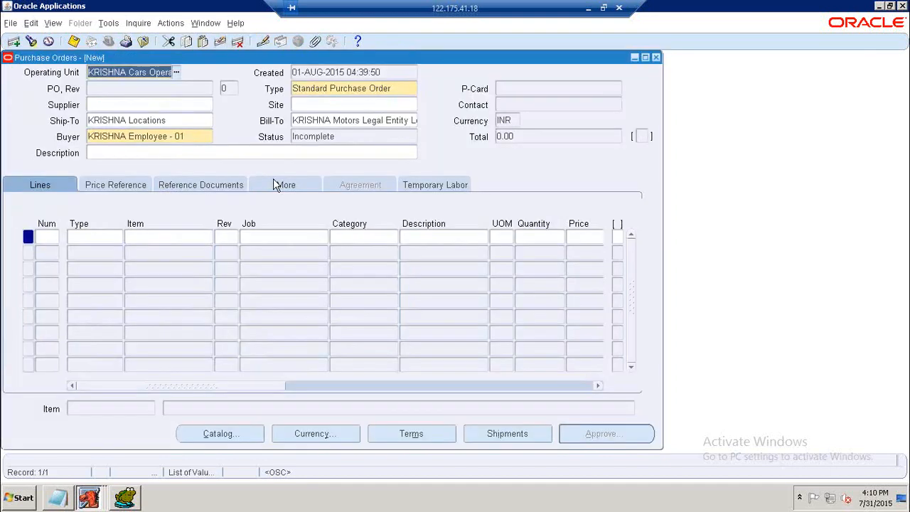
key(F11)
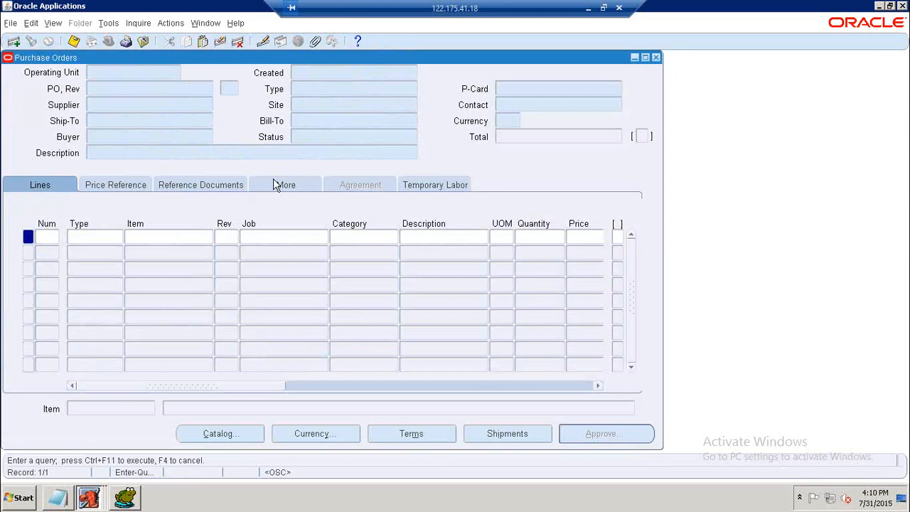
text(2)
key(ctrl+F11)
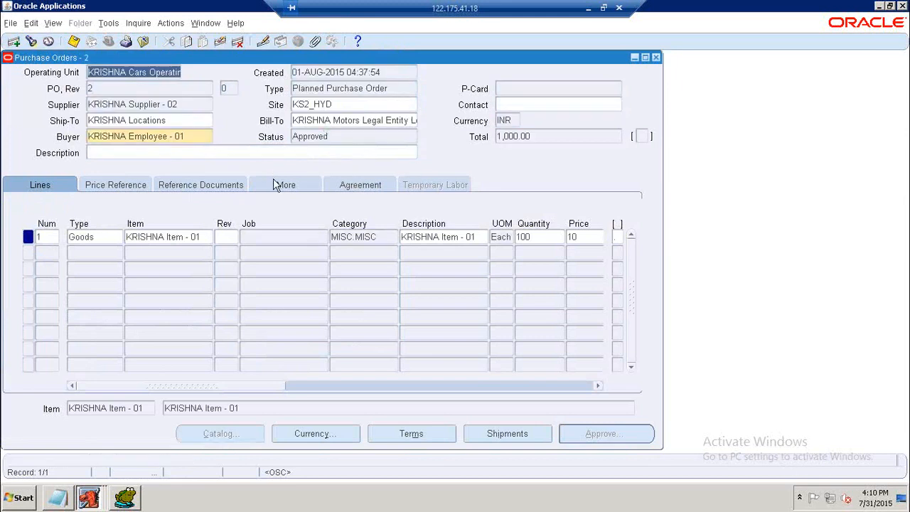
click(324, 135)
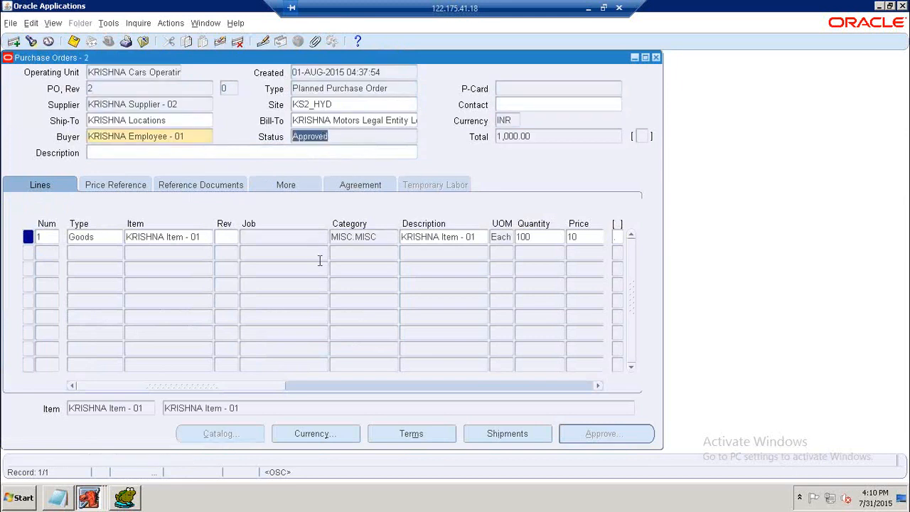
click(576, 237)
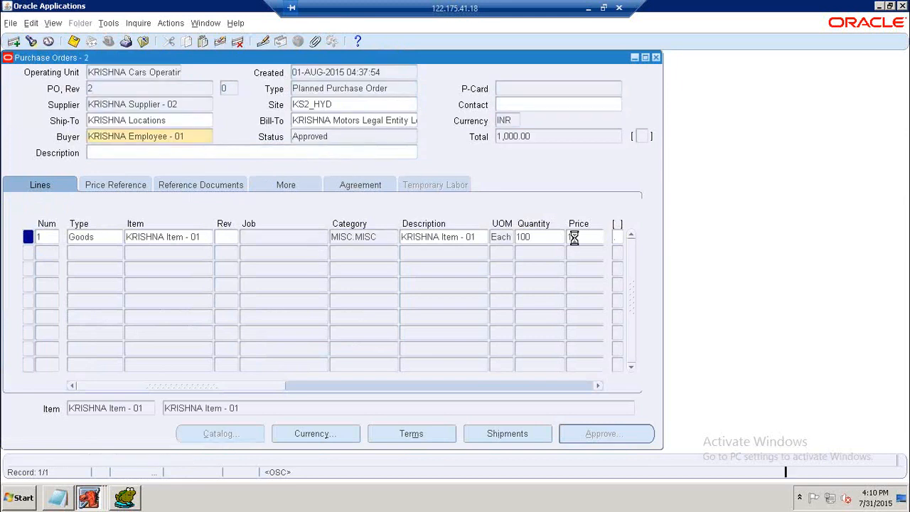
mouse_move(274, 386)
mouse_down()
mouse_move(404, 391)
mouse_move(304, 396)
mouse_move(260, 382)
mouse_up()
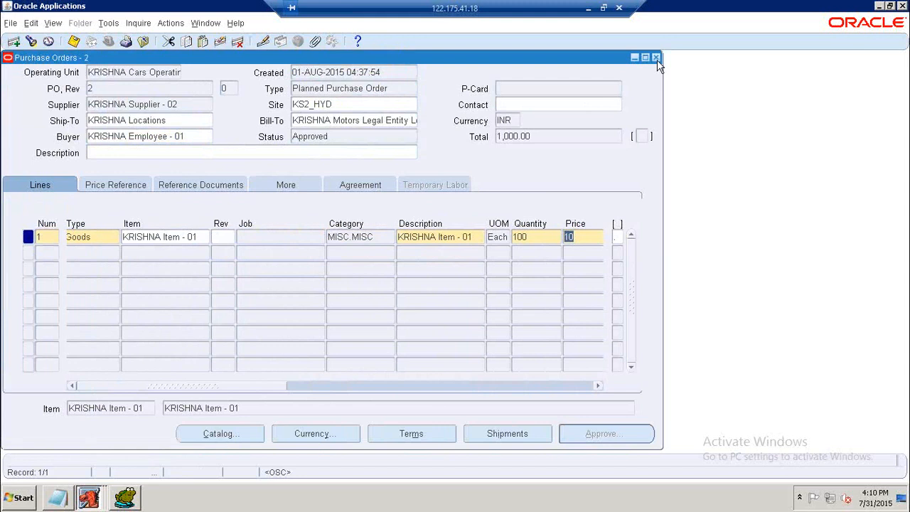
In Toad, change the header query to SEGMENT1 '2' and TYPE_LOOKUP_CODE 'PLANNED' and run it.
click(125, 498)
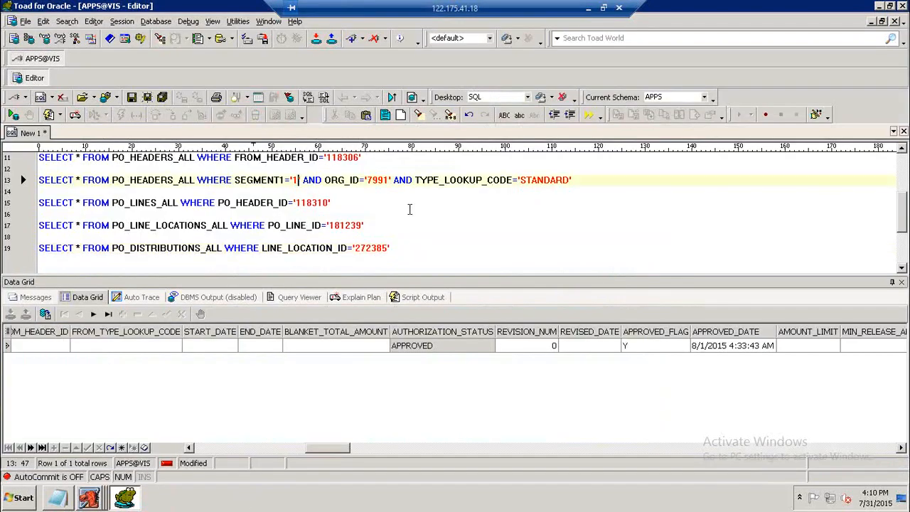
key(BackSpace)
text(2)
key(F9)
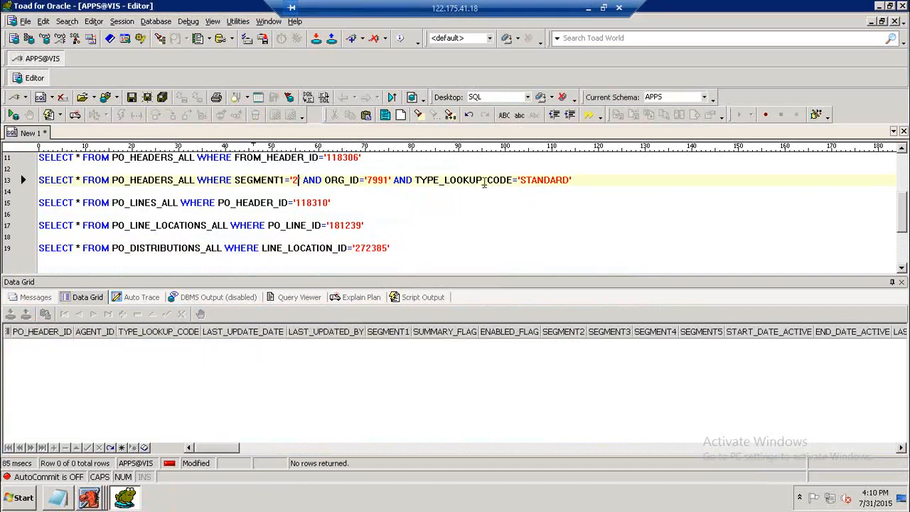
click(394, 180)
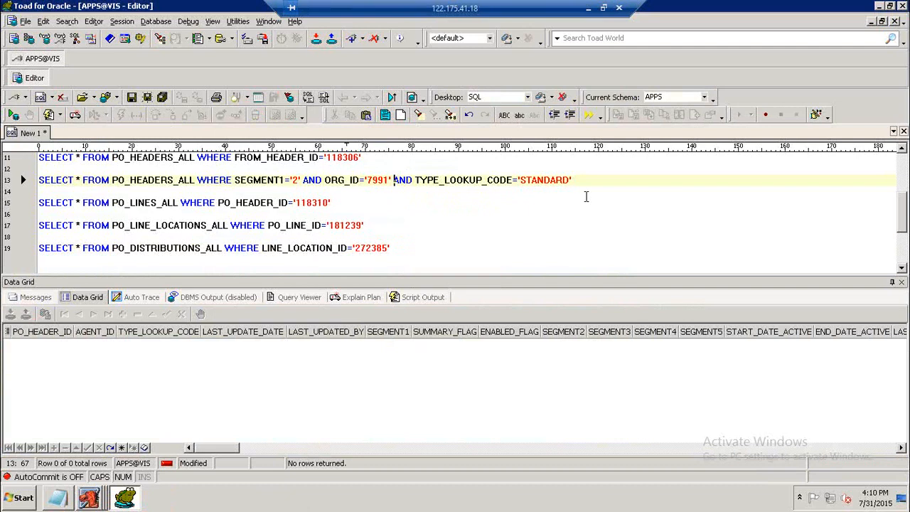
drag(520, 180, 572, 190)
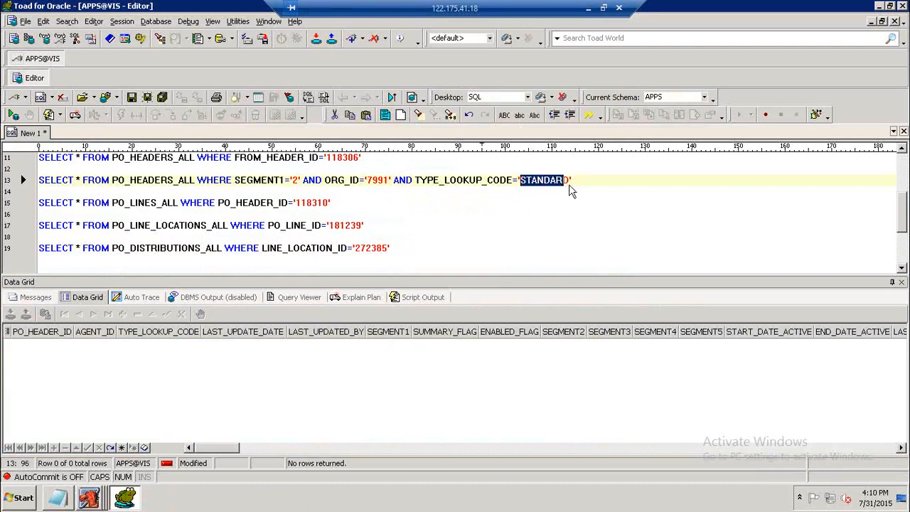
text(PLANNE)
key(F9)
Set the PO_LINES_ALL query's PO_HEADER_ID to '118311' and run it.
click(324, 204)
key(Delete)
text(1)
key(F9)
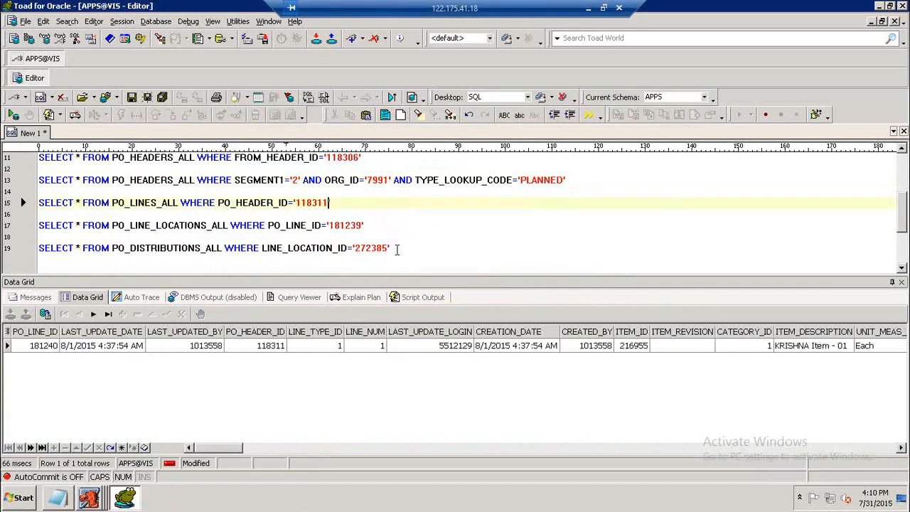
Set the PO_LINE_LOCATIONS_ALL query's PO_LINE_ID to '181240' and run it.
click(363, 226)
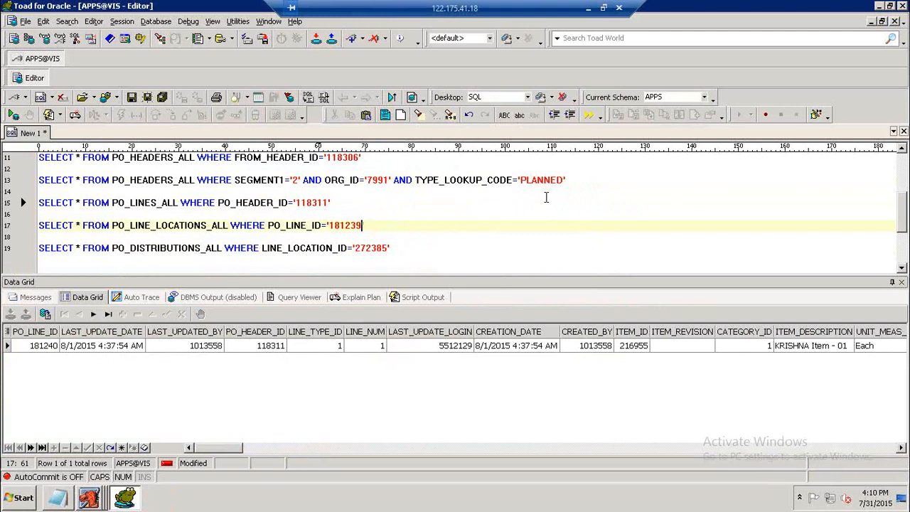
key(BackSpace)
key(BackSpace)
text(40)
key(F9)
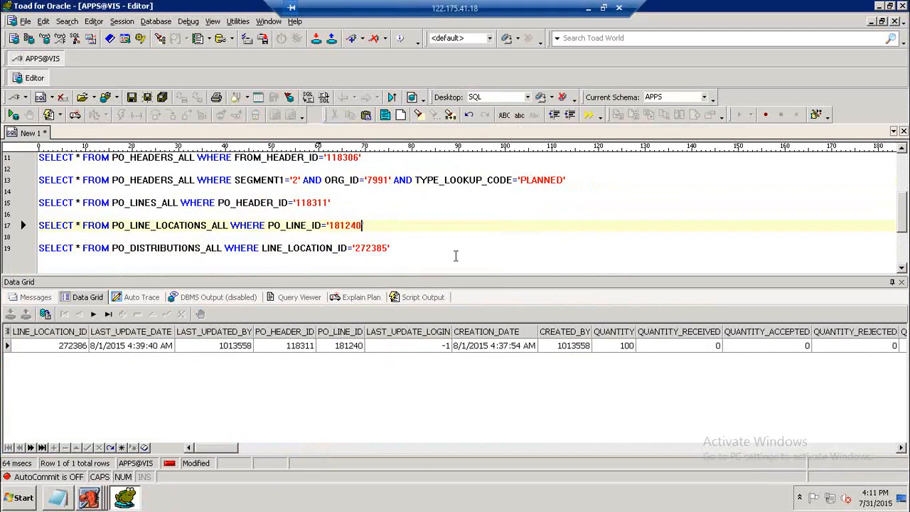
Set the PO_DISTRIBUTIONS_ALL query's LINE_LOCATION_ID to '272386' and run it.
key(Down)
key(Down)
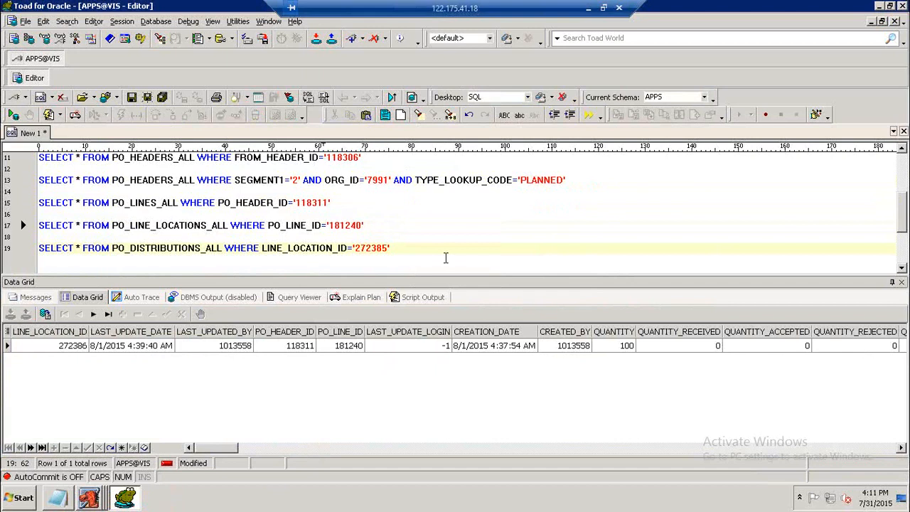
text(2386)
key(F9)
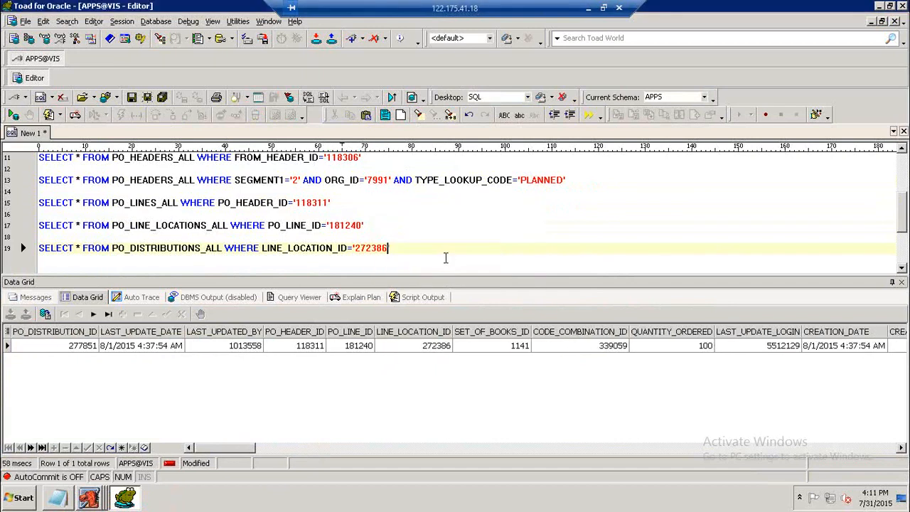
Copy the four planned PO queries into the Notepad notes under the 2) PLANNED PO section.
click(95, 500)
drag(407, 247, 39, 169)
key(ctrl+c)
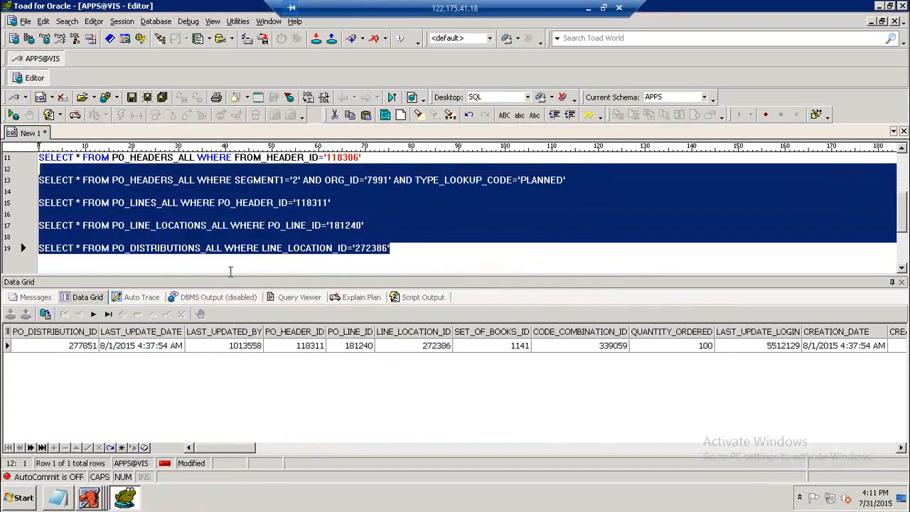
click(57, 498)
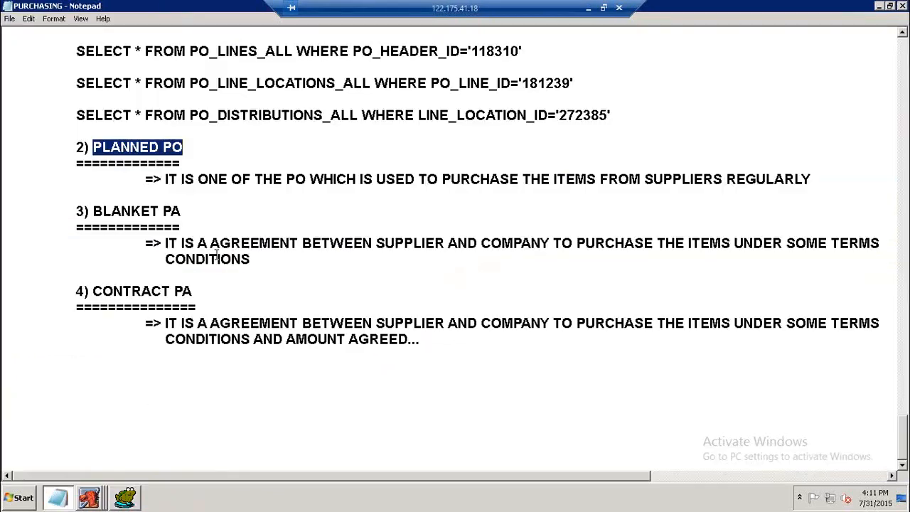
scroll(196, 178, up, 1)
click(100, 291)
key(Return)
key(Tab)
key(ctrl+v)
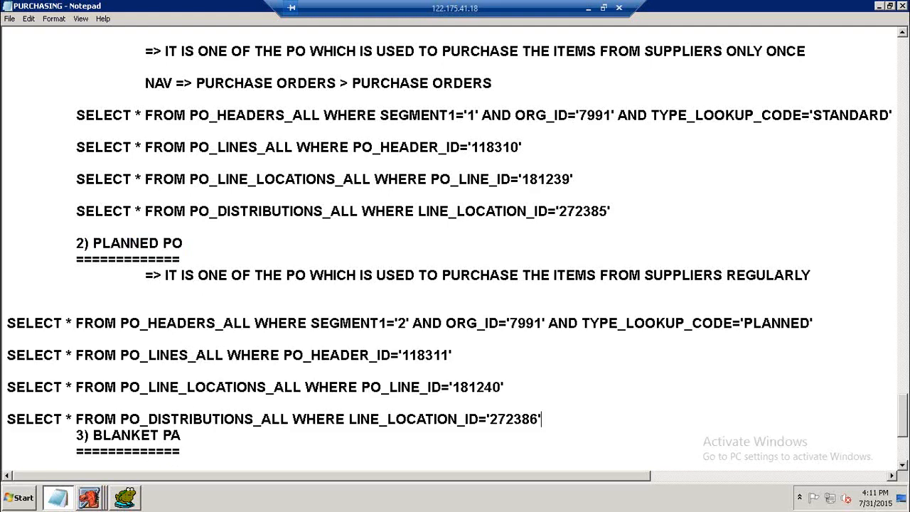
Indent the pasted queries and separate them from the 3) BLANKET PA heading with blank lines.
click(74, 296)
key(Delete)
key(Down)
key(Tab)
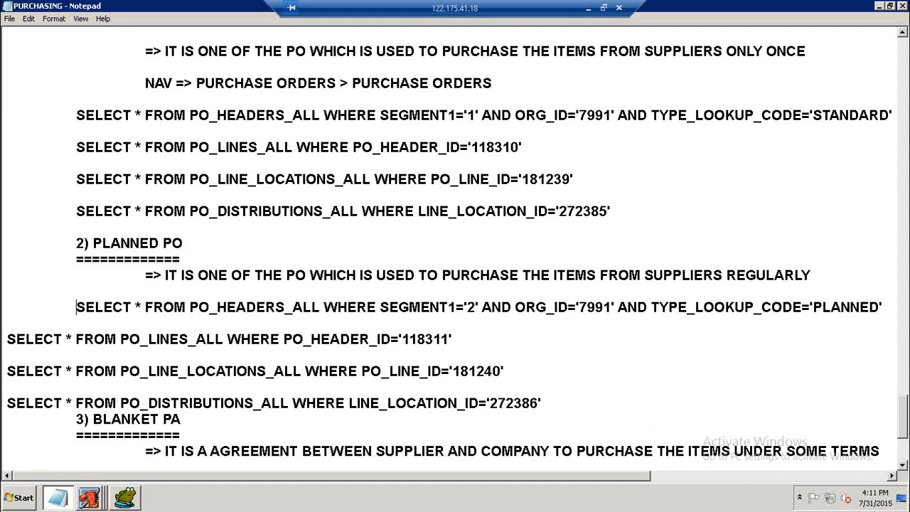
key(Tab)
key(Down)
key(Down)
key(Tab)
key(Down)
key(Down)
key(Tab)
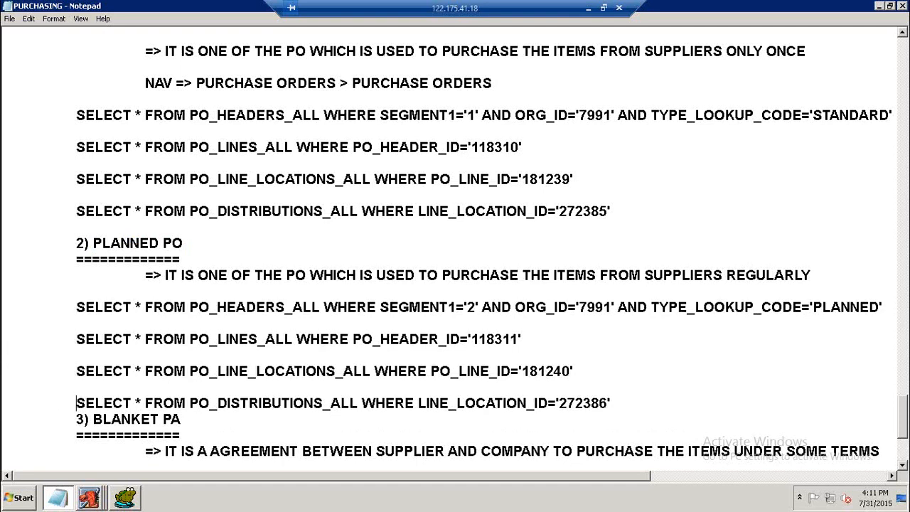
key(Return)
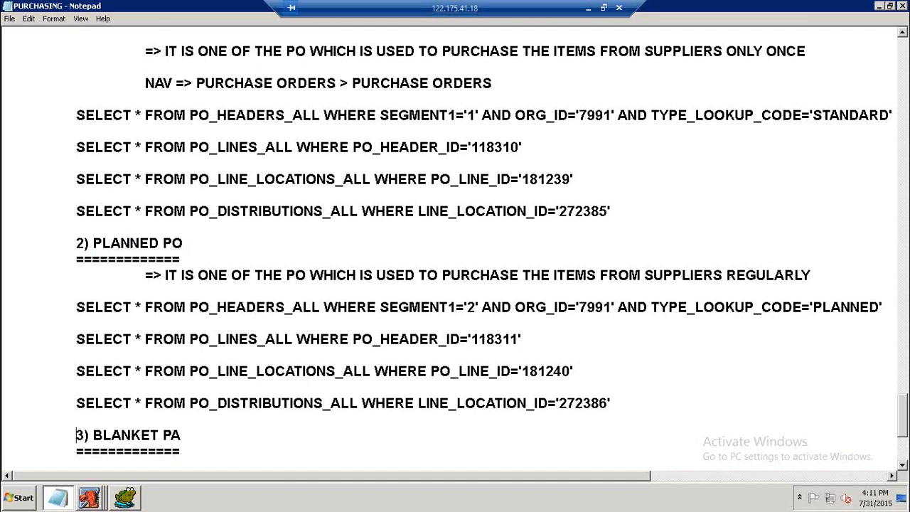
text(=> IT IS A AGREEMENT BETWEEN SUPPLIER AND COMPANY TO PURCHASE THE ITEMS UNDER SOME TERMS CONDITIONS)
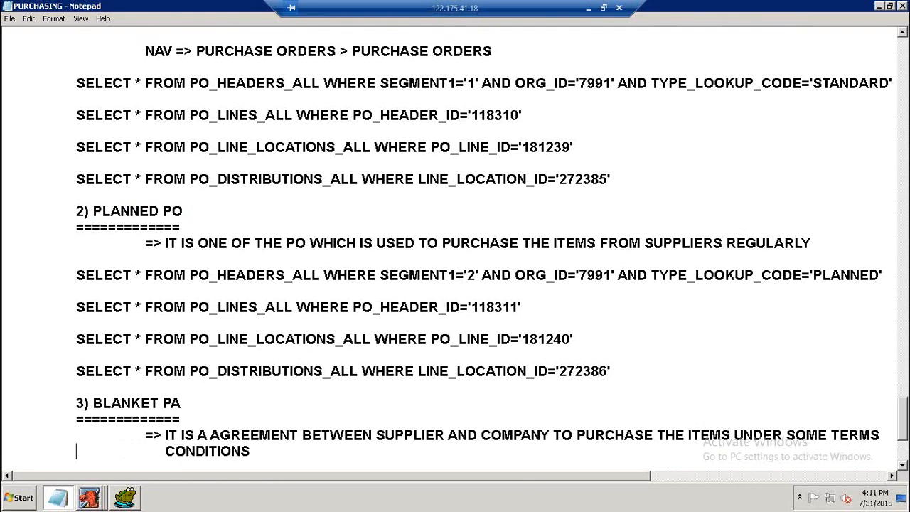
Close the Purchase Orders form and expand Purchase Orders in the navigator to select Releases.
click(89, 495)
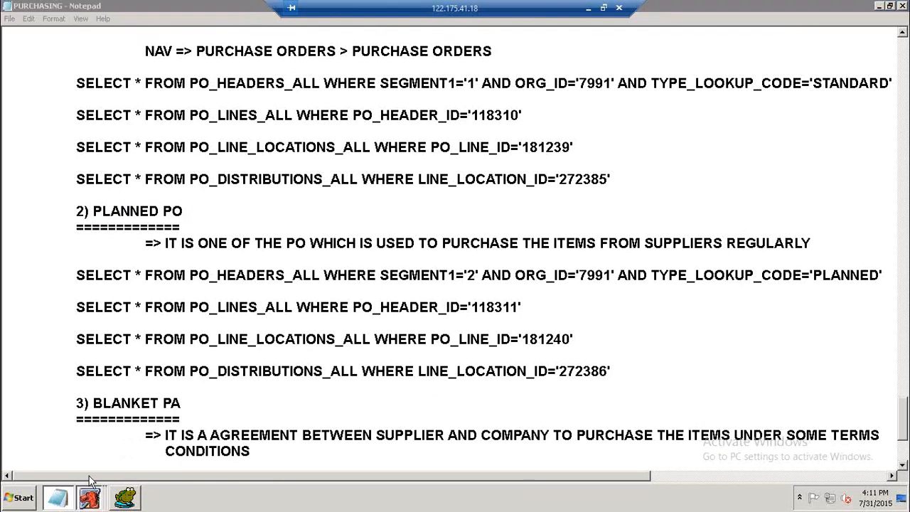
click(102, 469)
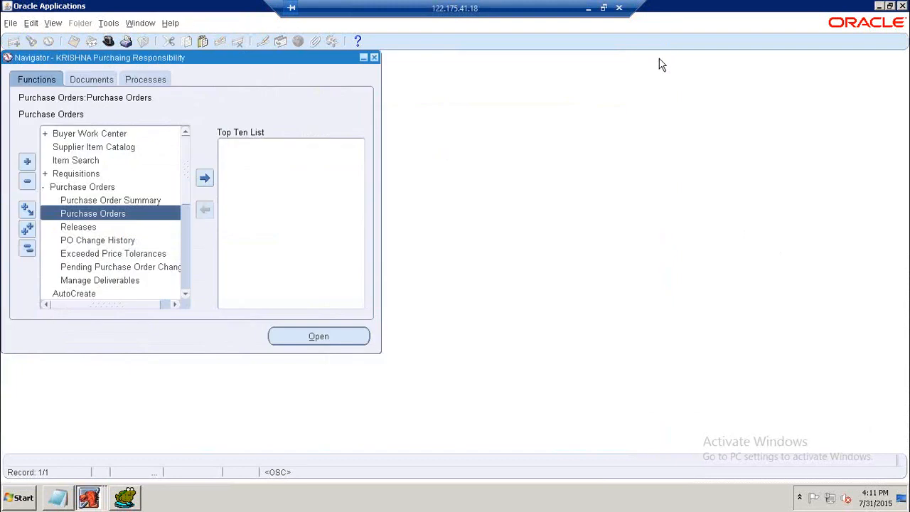
click(657, 57)
double_click(66, 188)
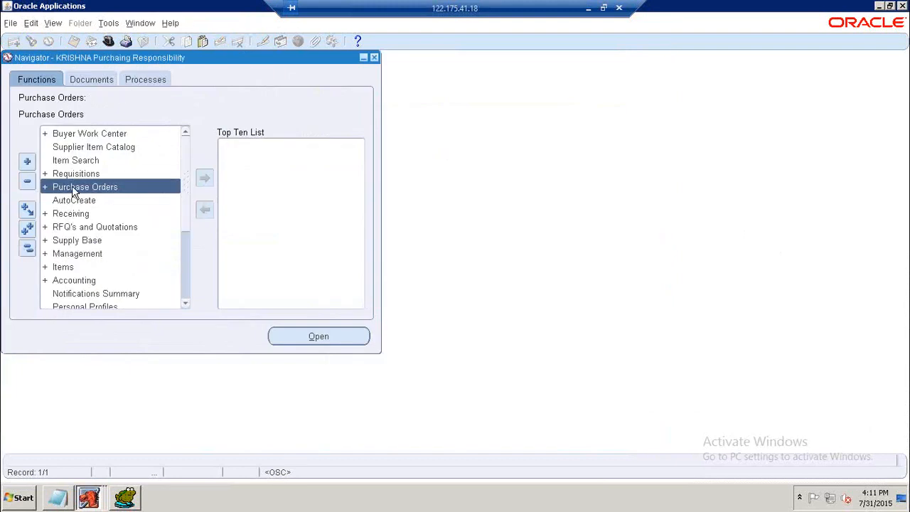
click(74, 187)
double_click(75, 187)
click(71, 227)
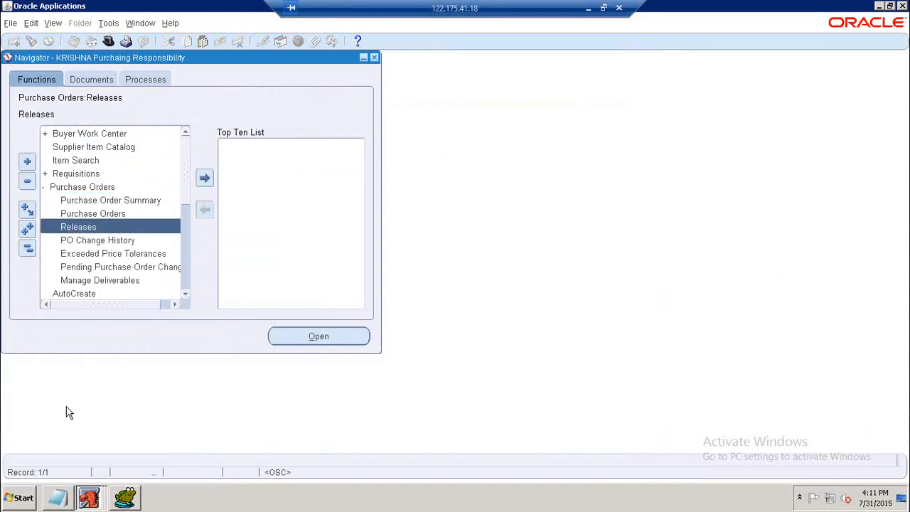
Add the navigation note 'NAV => PURCHASE ORDERS > RELEASES' below the planned PO queries in the notes.
click(58, 498)
scroll(499, 308, down, 2)
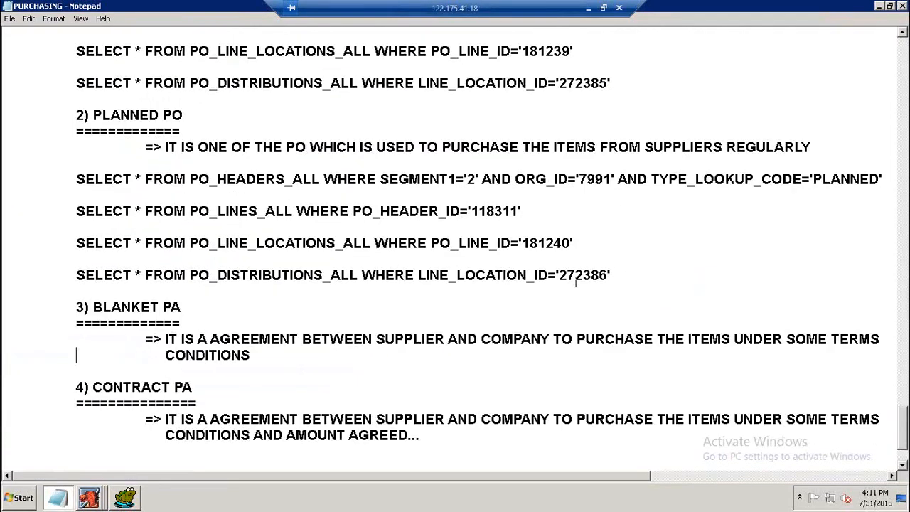
key(Return)
key(Return)
key(Tab)
text(NAV)
key(BackSpace)
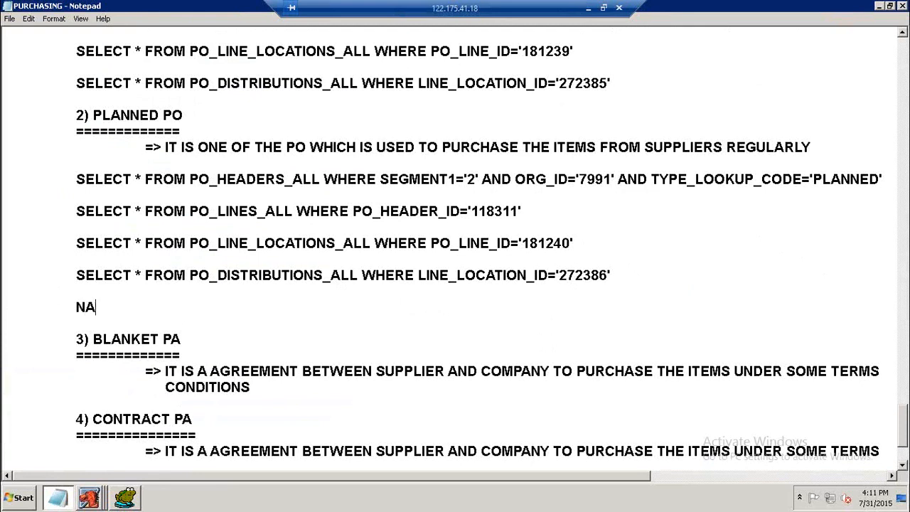
key(BackSpace)
key(Tab)
key(BackSpace)
key(Tab)
text(NAV => PURCA)
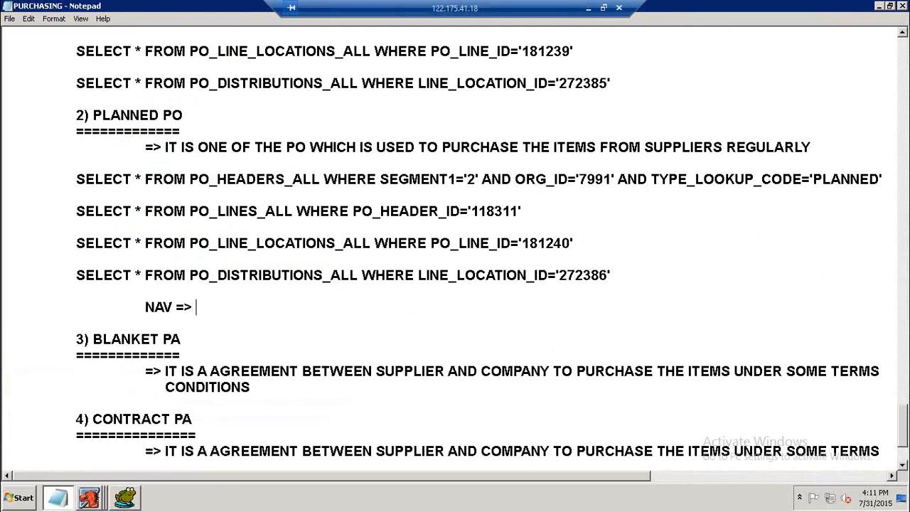
key(BackSpace)
text(HASE ORDERS)
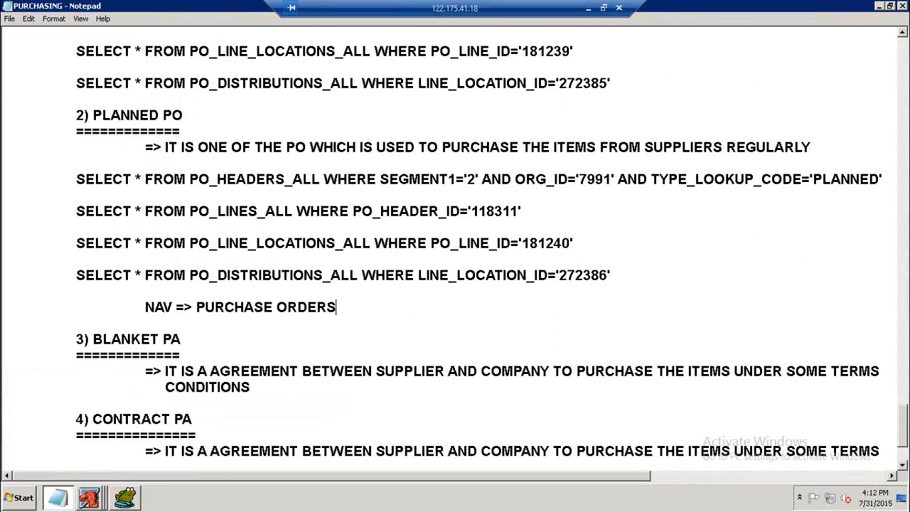
text( > RELEASES)
key(Return)
key(BackSpace)
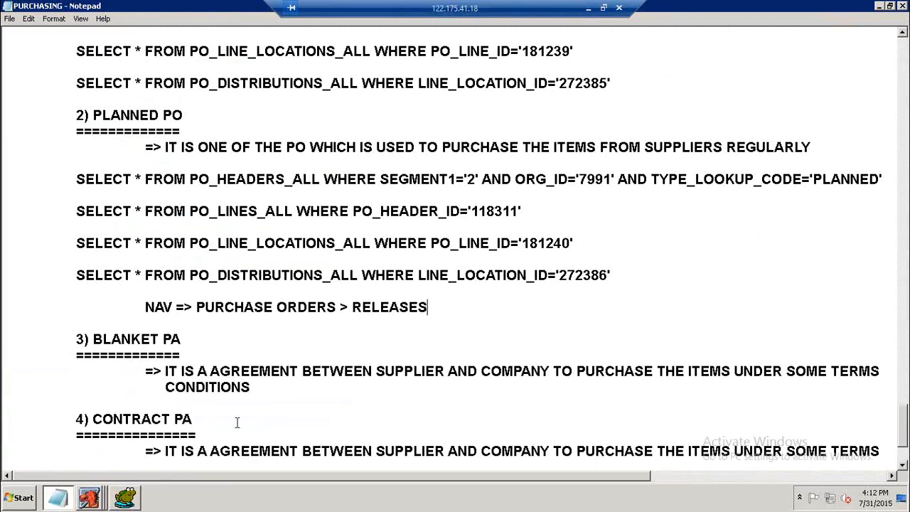
Open the Releases form and select planned purchase order 2 for KRISHNA Supplier - 02.
click(89, 498)
click(101, 473)
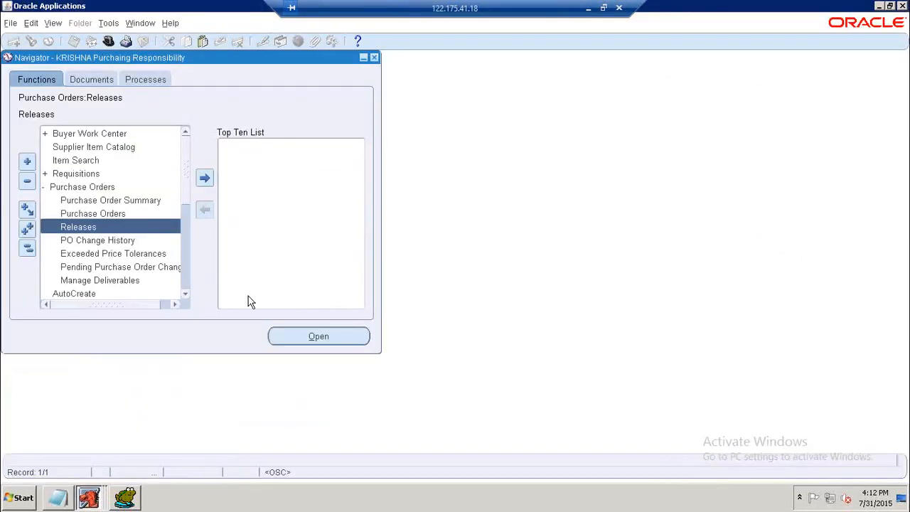
double_click(90, 225)
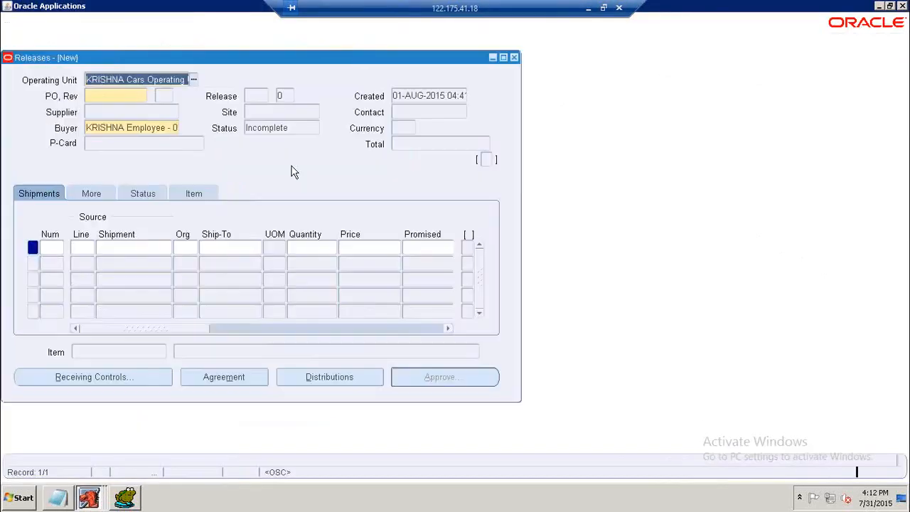
click(137, 97)
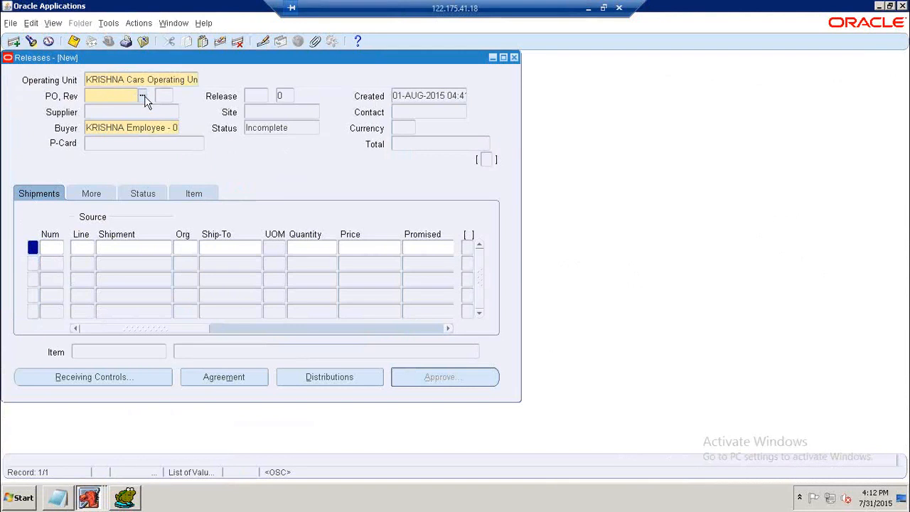
click(143, 98)
text(%)
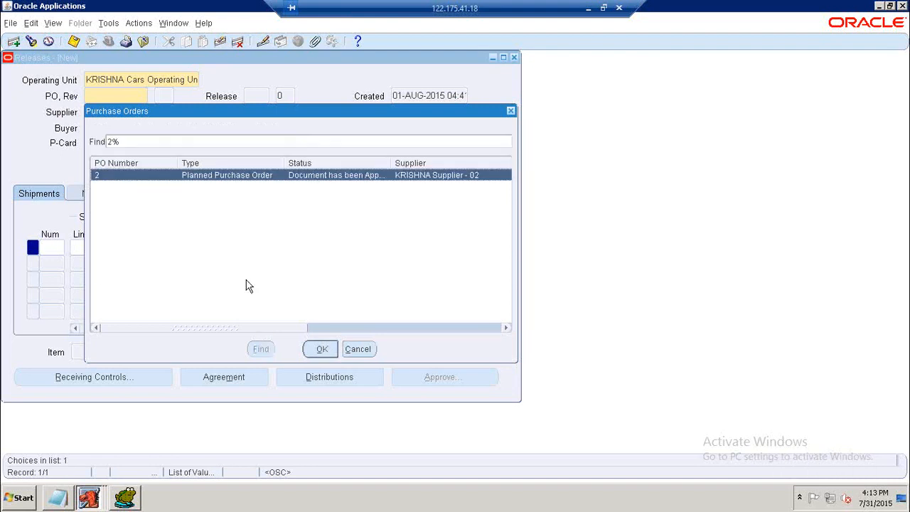
click(313, 347)
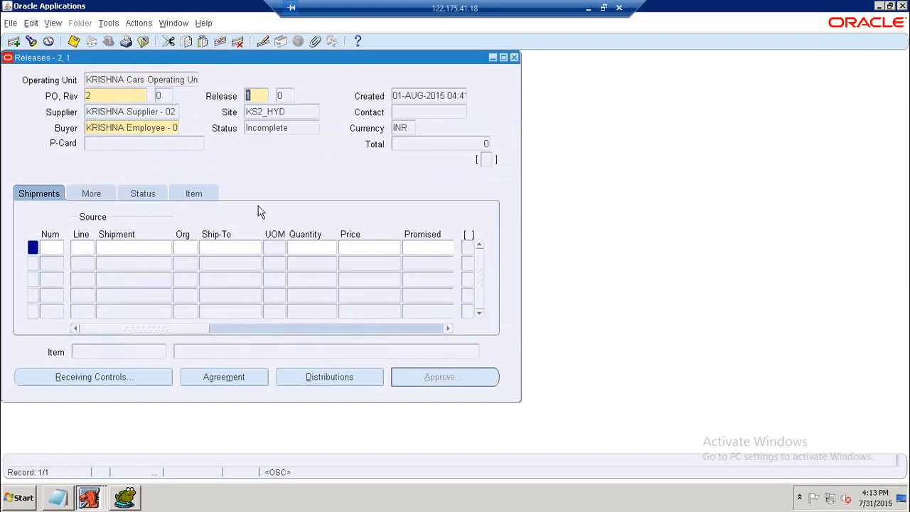
Add release shipment row 1 referencing PO line 1 and its shipment 1.
click(116, 248)
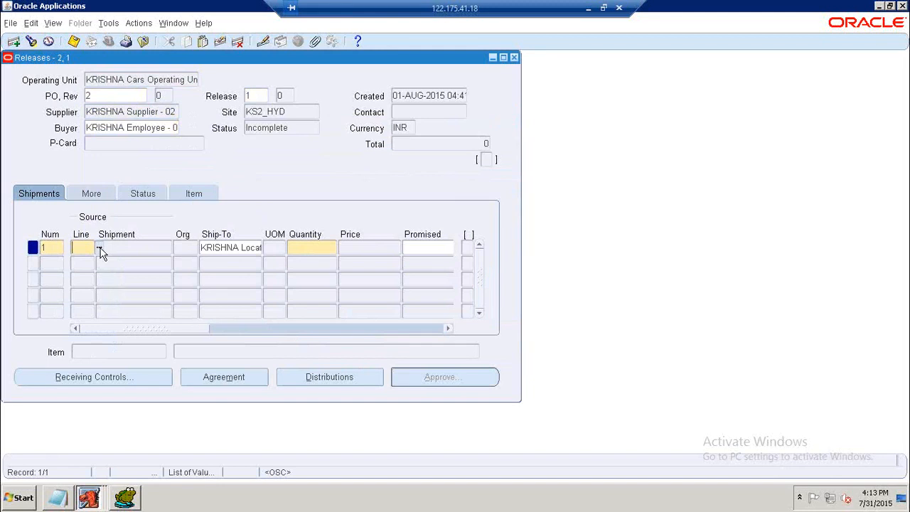
click(100, 249)
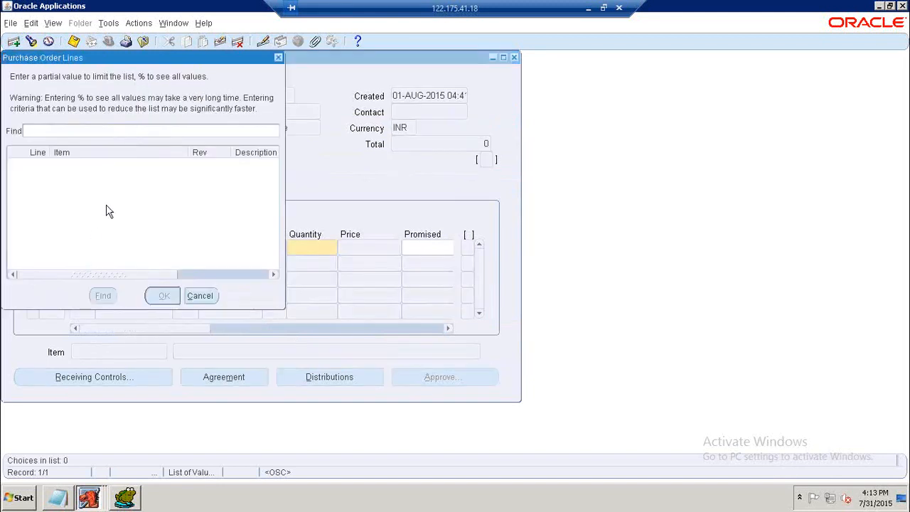
text(1%)
key(Return)
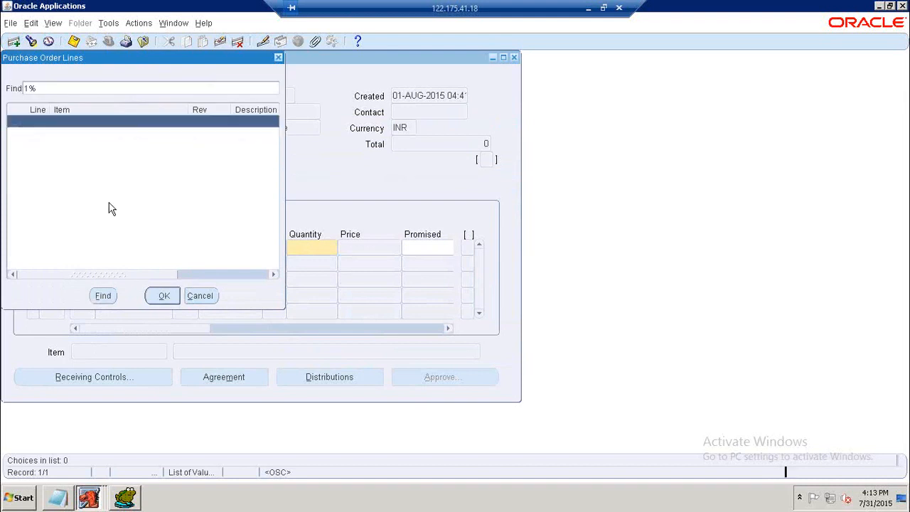
click(164, 296)
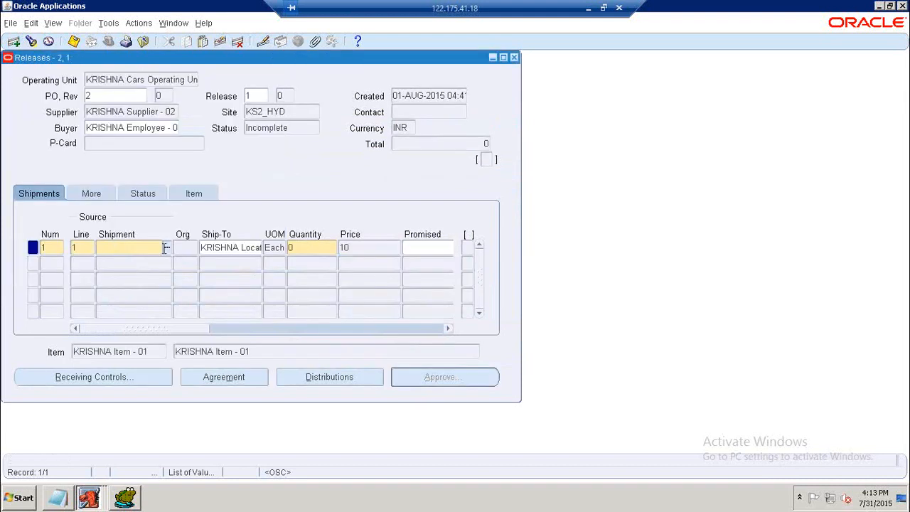
key(Tab)
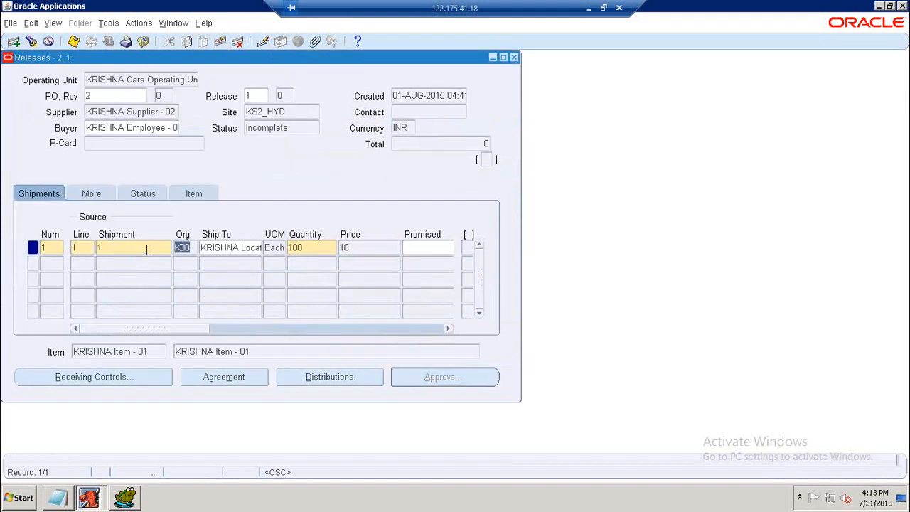
Set the release shipment quantity to 10.
drag(197, 328, 229, 325)
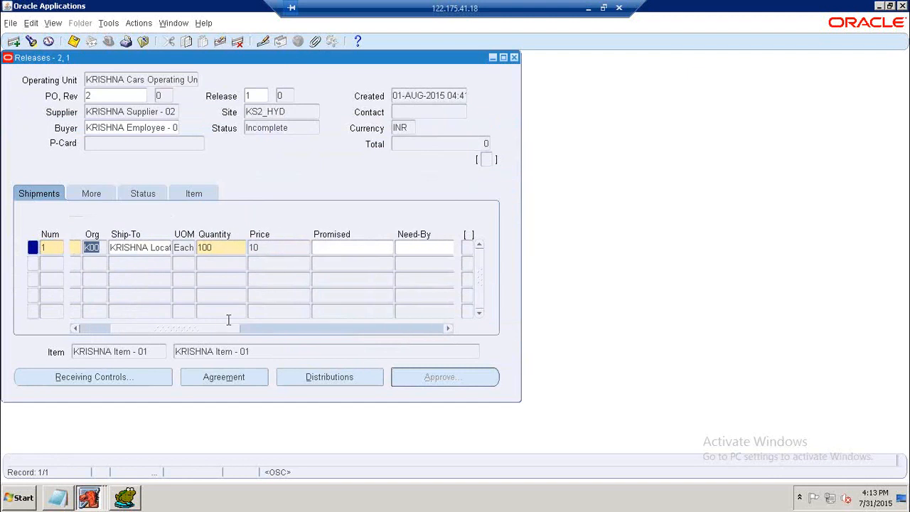
click(221, 248)
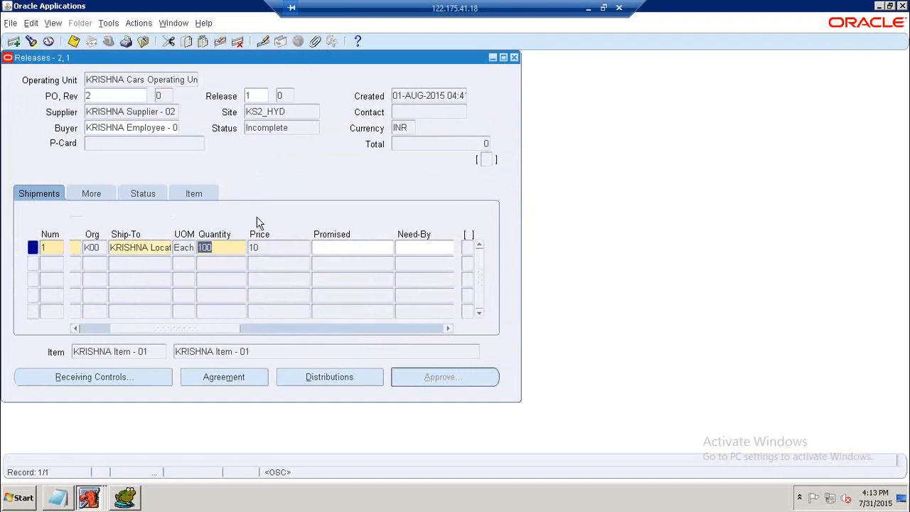
text(10)
click(329, 246)
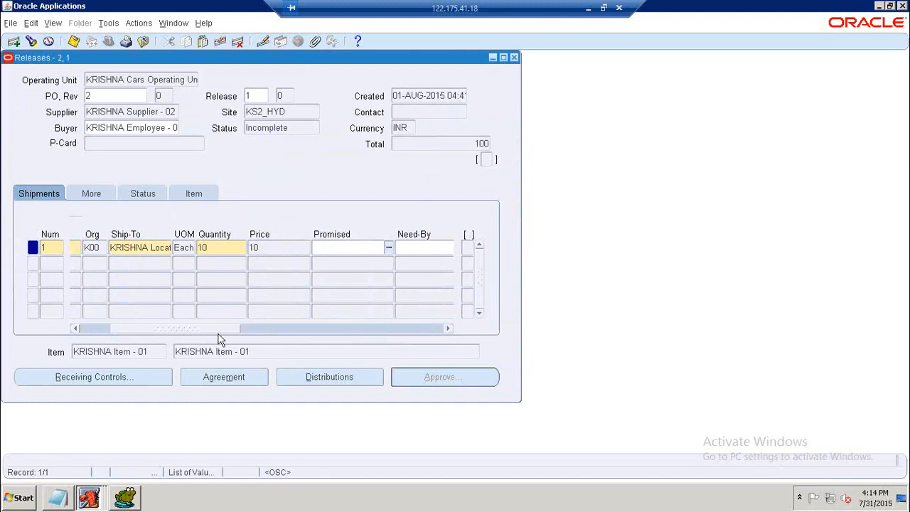
Set the shipment's Need-By date to 05-AUG-2015 and Promised date to 06-AUG-2015 using the calendar.
click(240, 327)
mouse_move(240, 328)
mouse_down()
mouse_move(262, 319)
mouse_move(254, 321)
mouse_up()
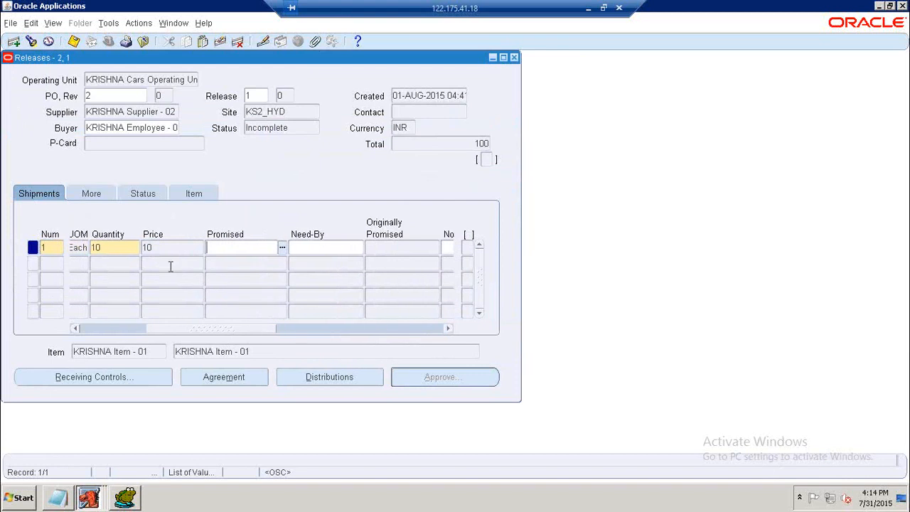
click(315, 249)
click(358, 247)
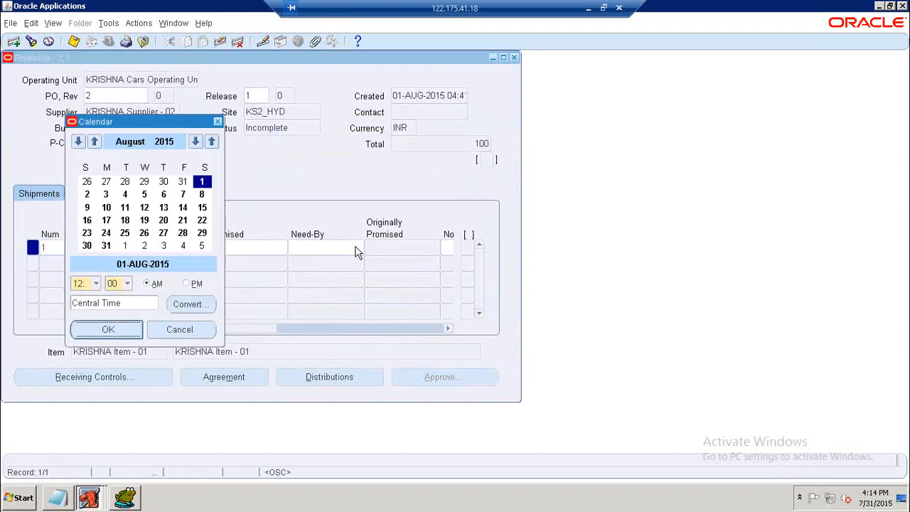
click(144, 194)
click(108, 329)
click(204, 249)
click(210, 248)
click(163, 194)
click(108, 331)
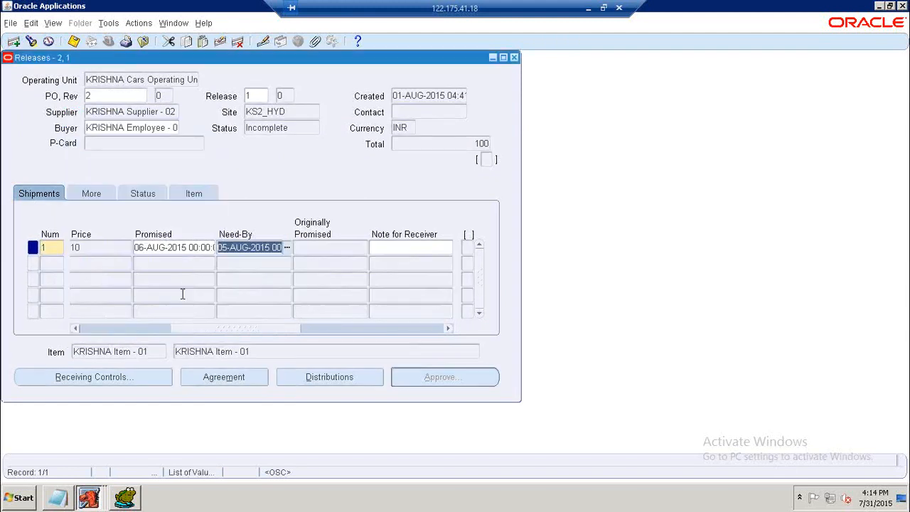
Open the release distributions, set source 1 and quantity 10, and close the window.
click(213, 329)
drag(147, 337, 109, 340)
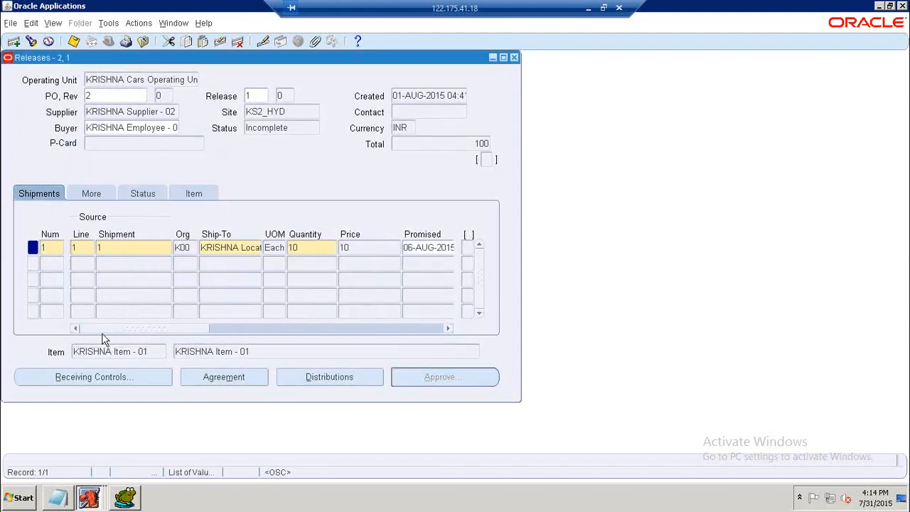
click(313, 377)
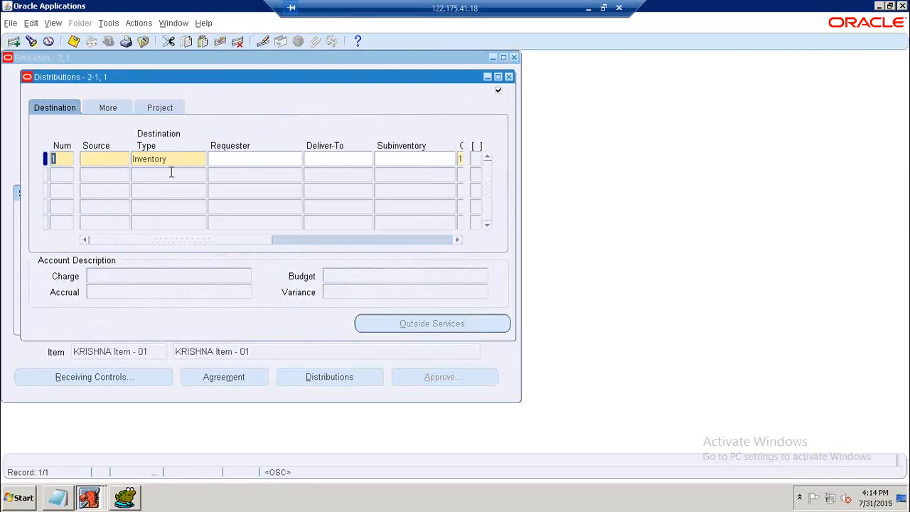
click(120, 160)
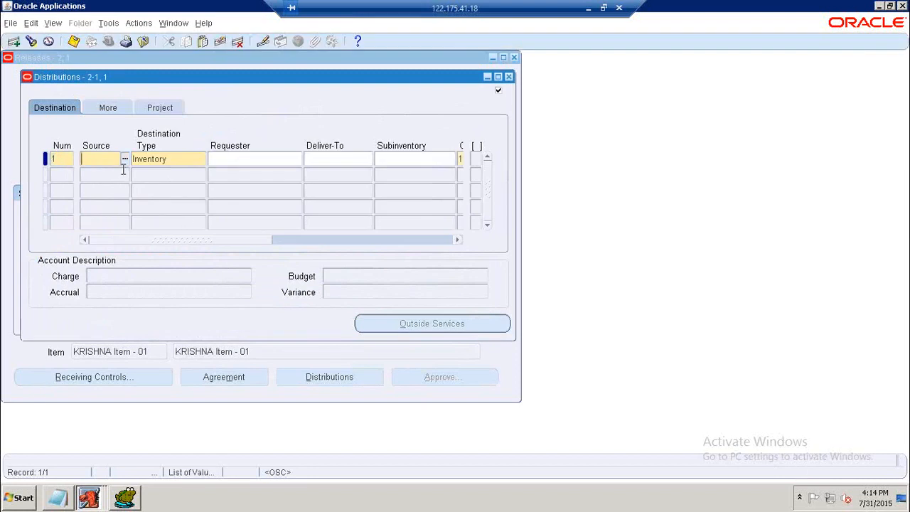
text(1)
key(Tab)
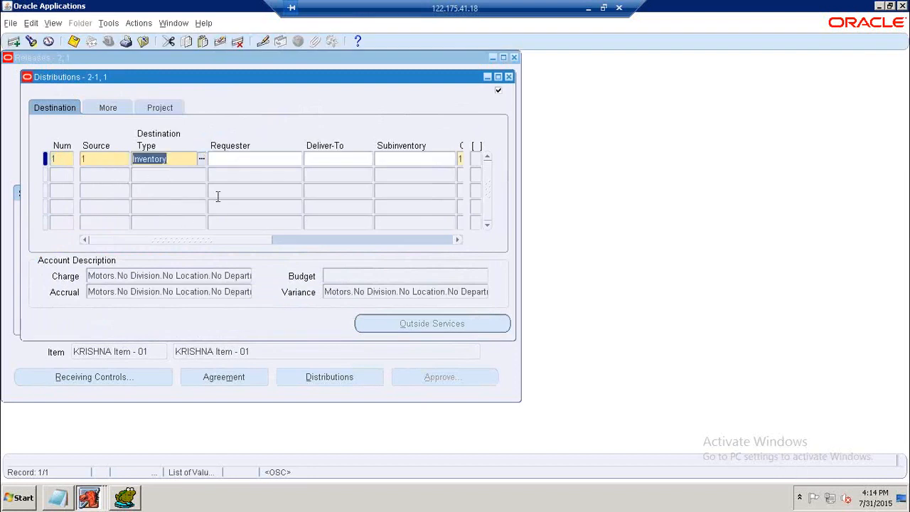
key(Tab)
key(Tab)
key(Tab)
key(Tab)
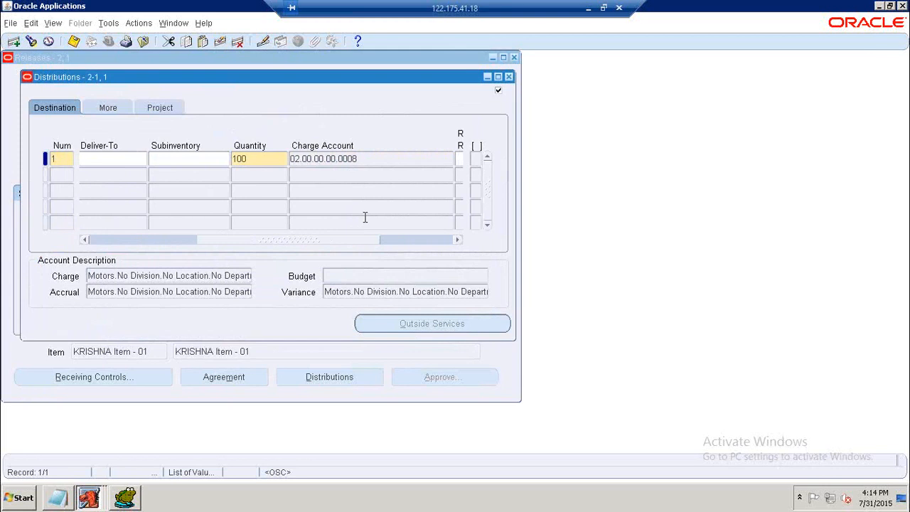
double_click(262, 158)
text(1)
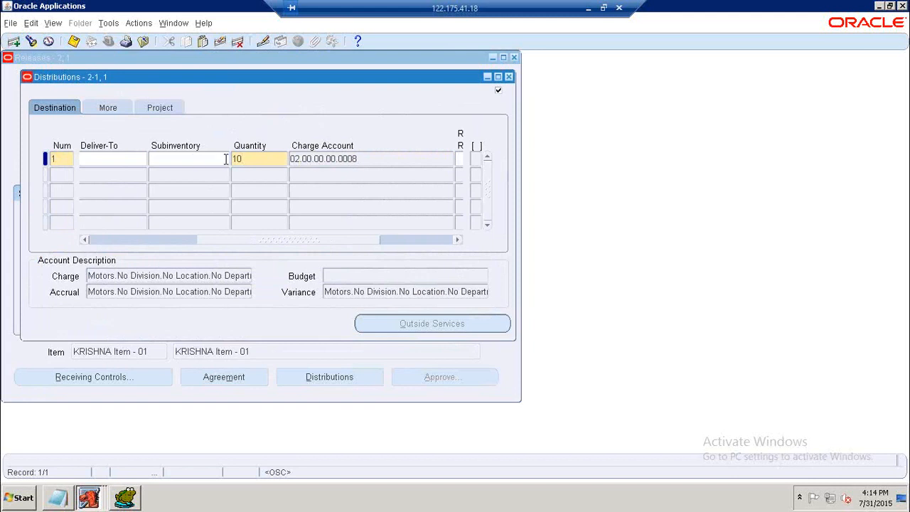
double_click(308, 157)
click(509, 76)
Save the release and submit it for approval.
drag(203, 331, 262, 333)
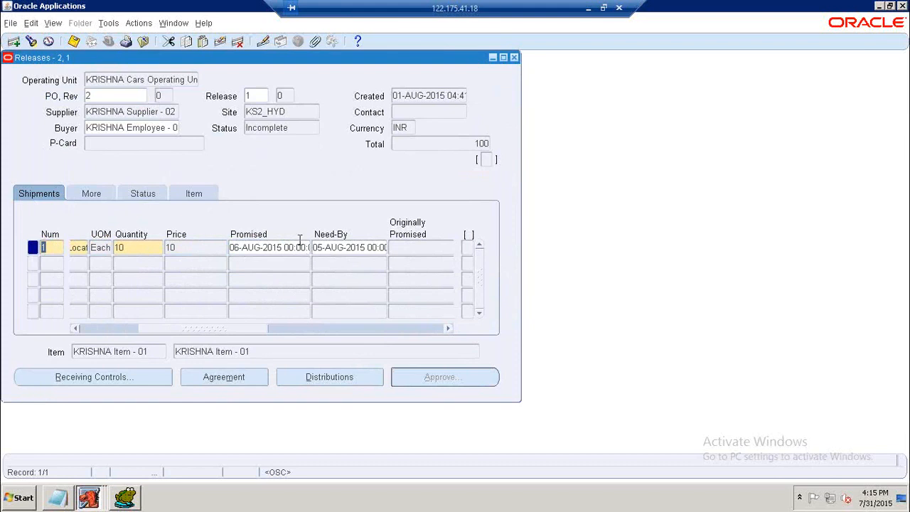
click(73, 41)
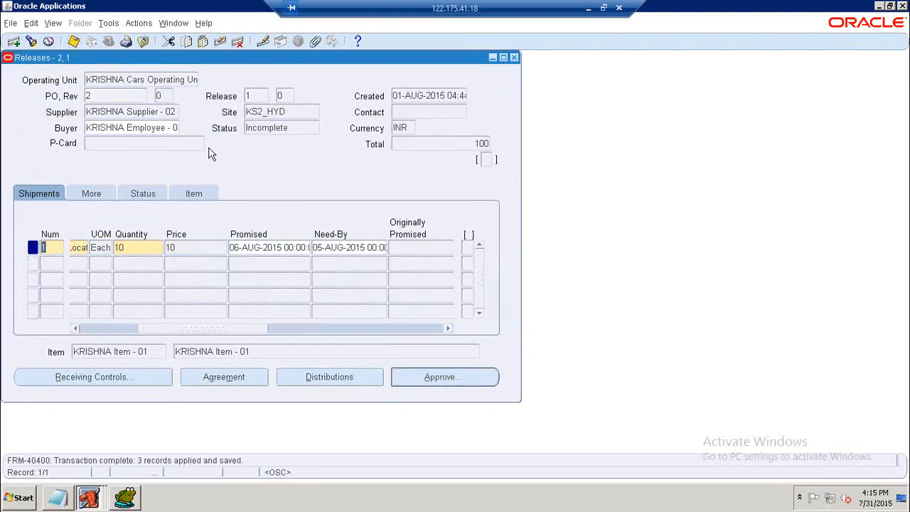
click(435, 378)
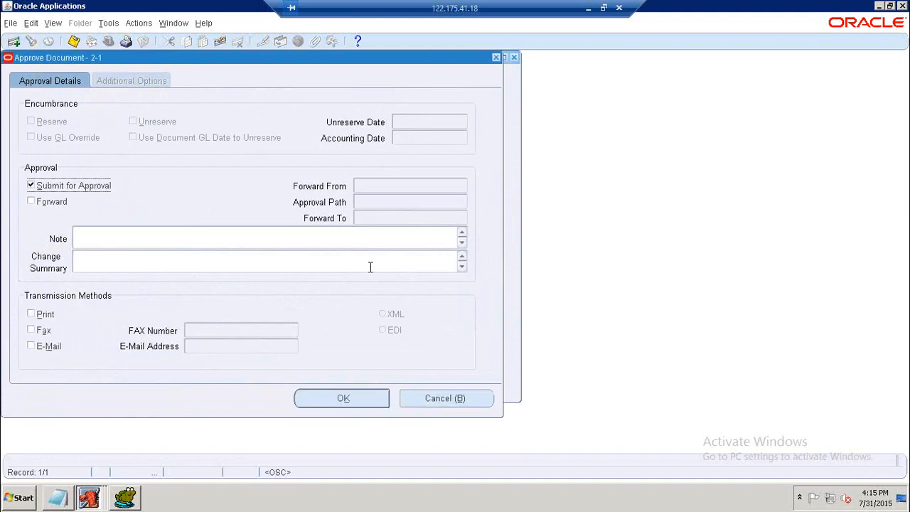
click(368, 398)
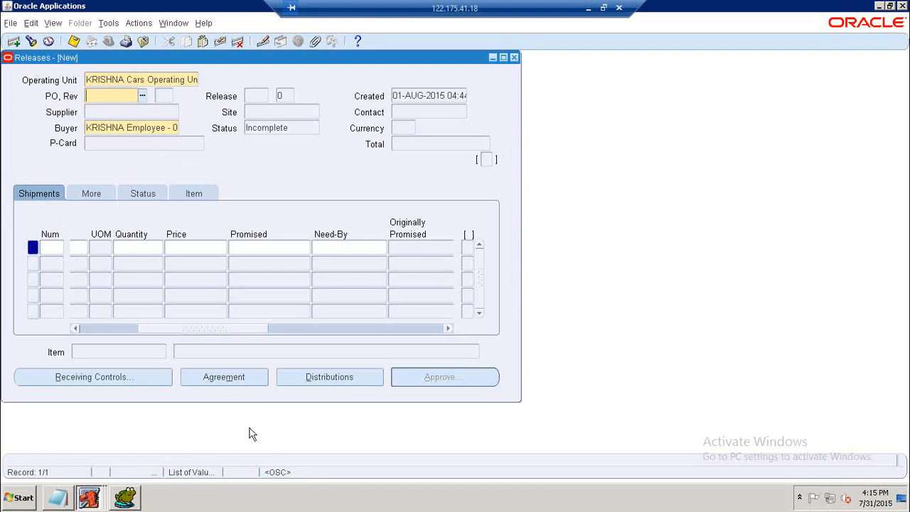
Switch to the SQL editor, add a new query line selecting all rows from PO_RELEASES_ALL, and run it.
click(128, 498)
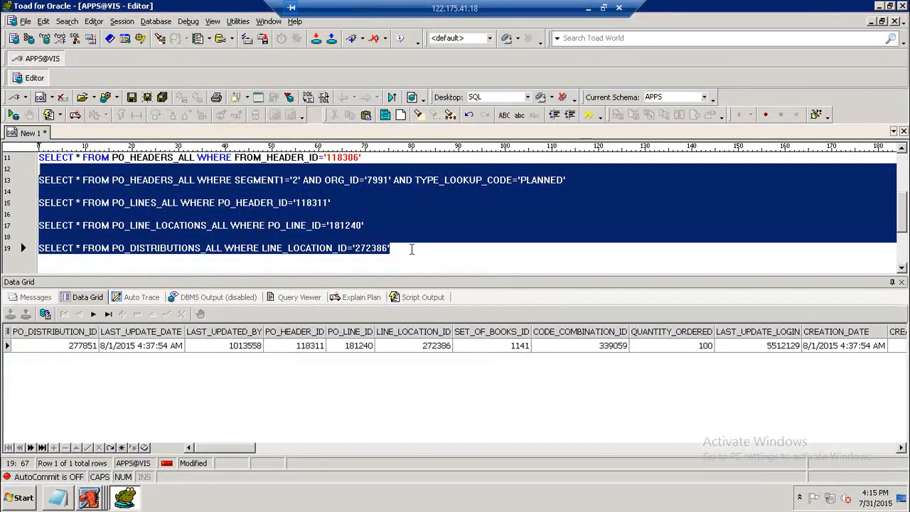
click(413, 248)
scroll(420, 248, down, 2)
key(Return)
key(Return)
text(SELECT * F ROM)
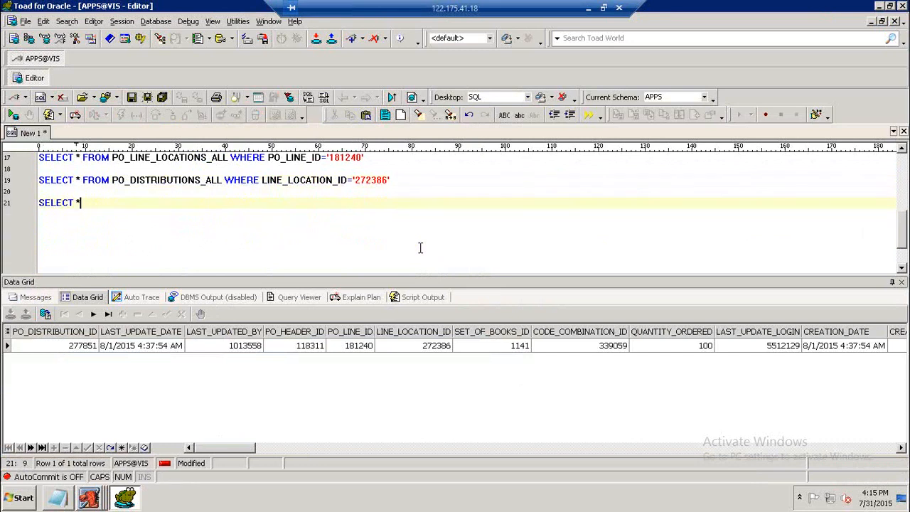
key(BackSpace)
key(BackSpace)
key(BackSpace)
key(BackSpace)
text(ROM PO_RE)
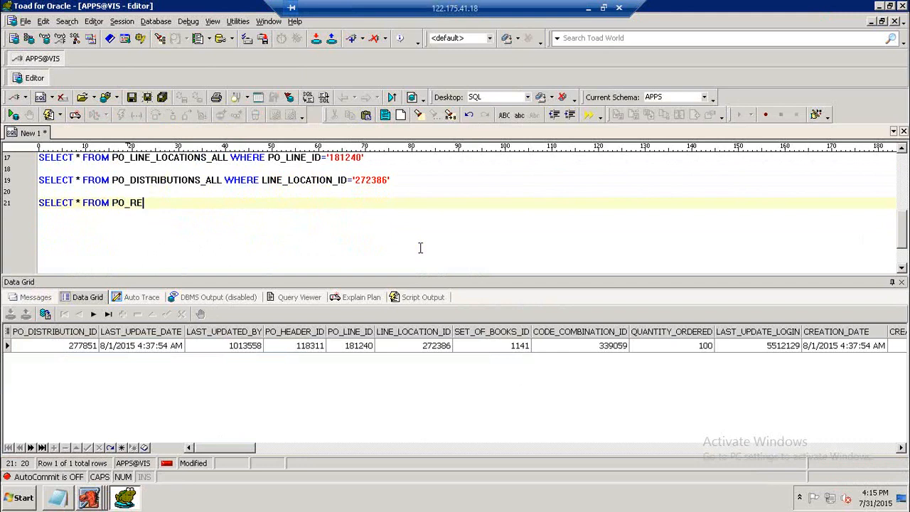
text(LEASES_ALL)
key(BackSpace)
key(BackSpace)
key(BackSpace)
text(ALL WHERE)
key(BackSpace)
key(BackSpace)
key(BackSpace)
key(BackSpace)
key(BackSpace)
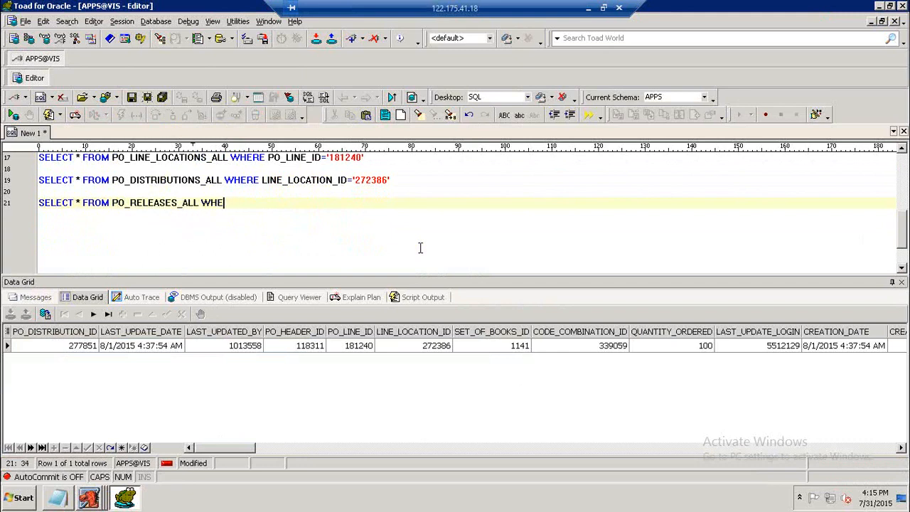
key(F9)
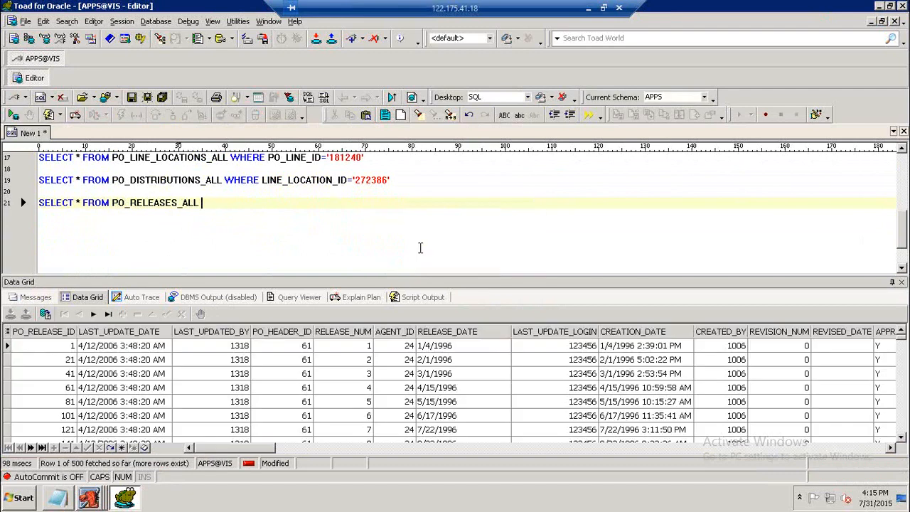
Rerun the planned PO header query, then filter the releases query WHERE PO_HEADER_ID='118311' and run it.
text(WHERE)
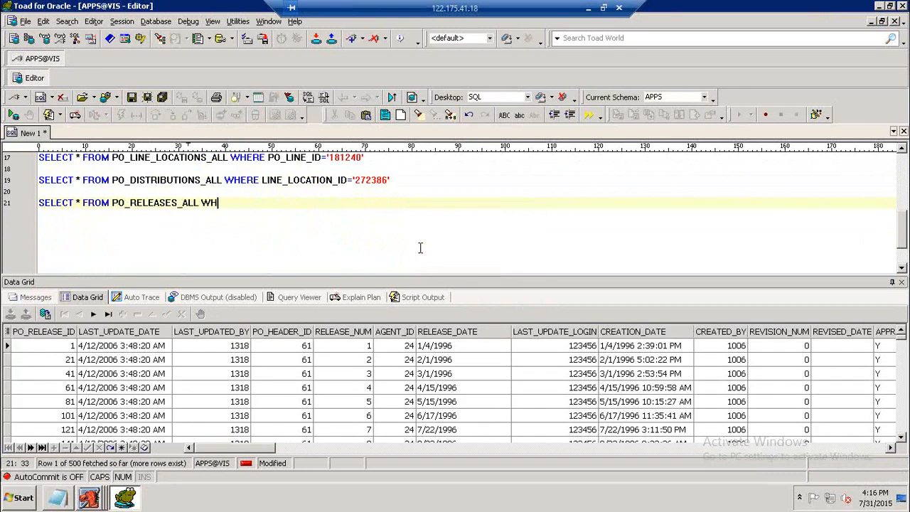
text(_HEADER_ID='')
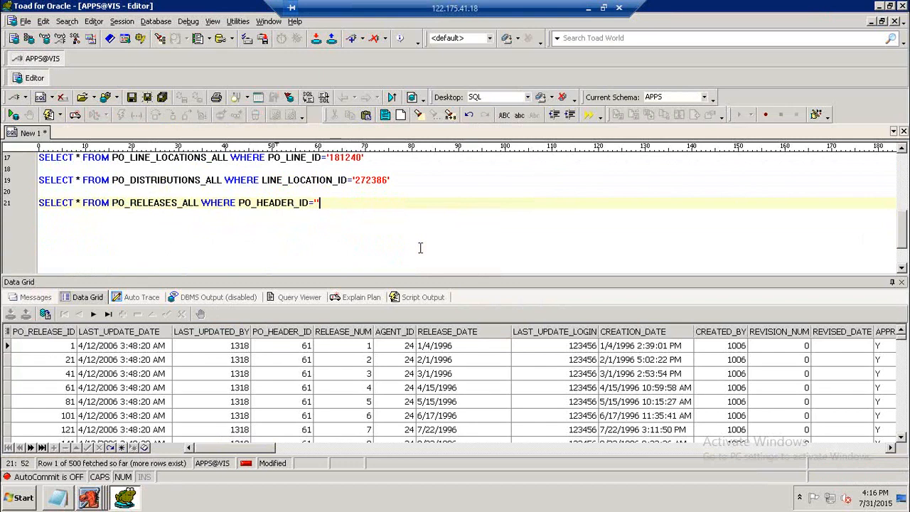
scroll(421, 248, up, 2)
click(302, 182)
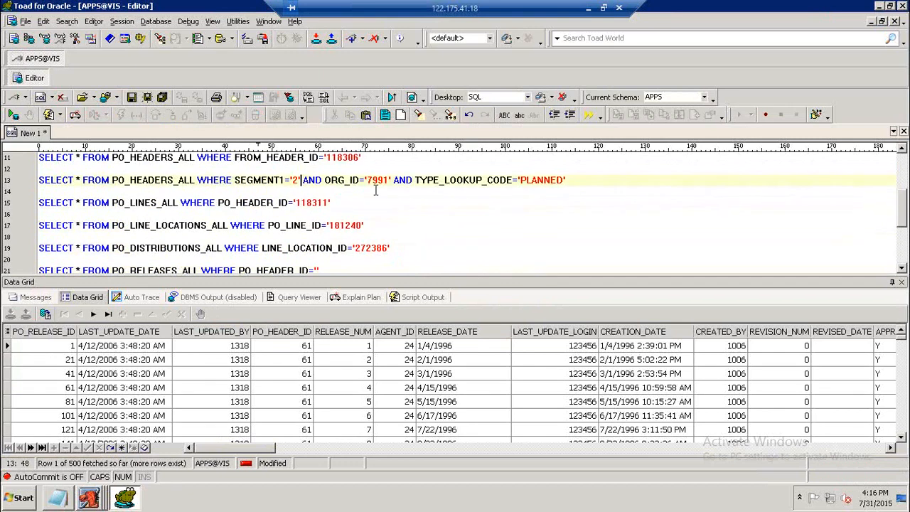
key(F9)
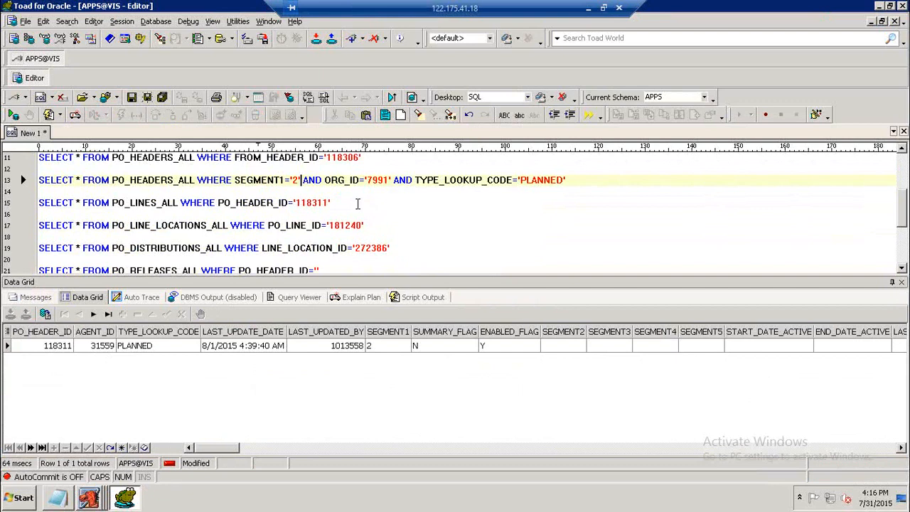
click(316, 271)
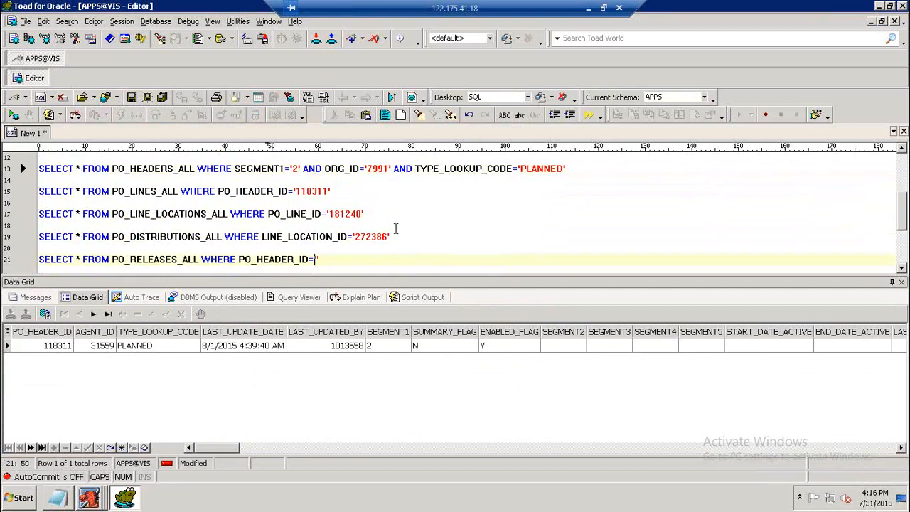
key(Right)
text(11831)
key(F9)
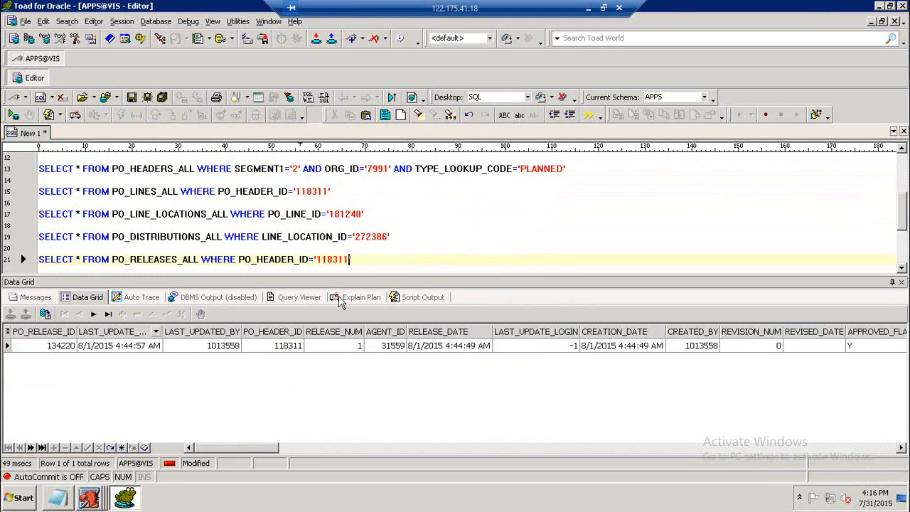
click(425, 259)
text(')
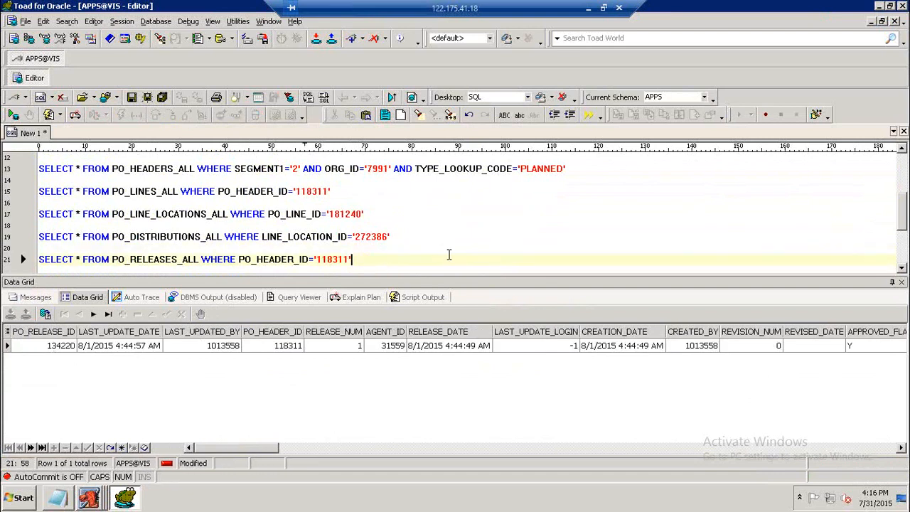
Add and run a PO_LINE_LOCATIONS_ALL query WHERE PO_RELEASE_ID='134220', then scroll through its result columns.
key(Return)
key(Return)
text(SE)
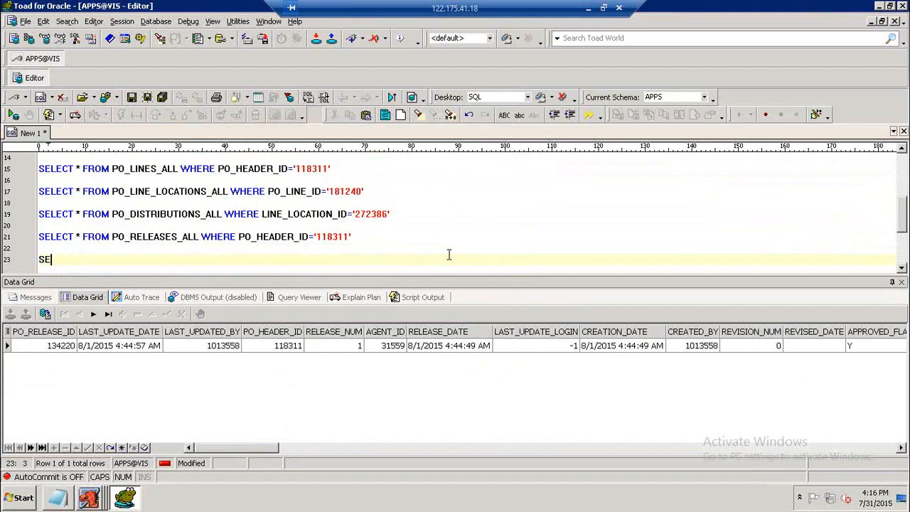
text(LECT * FROM )
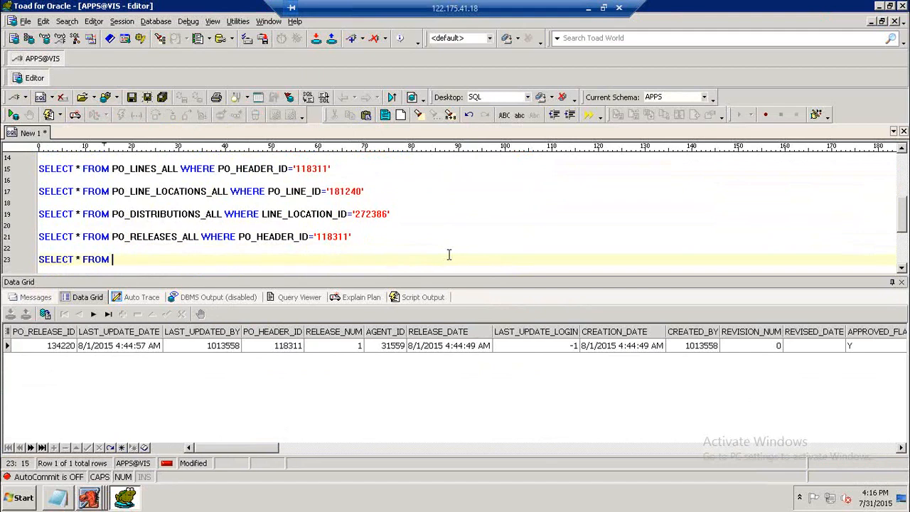
text(PO_LINE_LOCATIONS_aL)
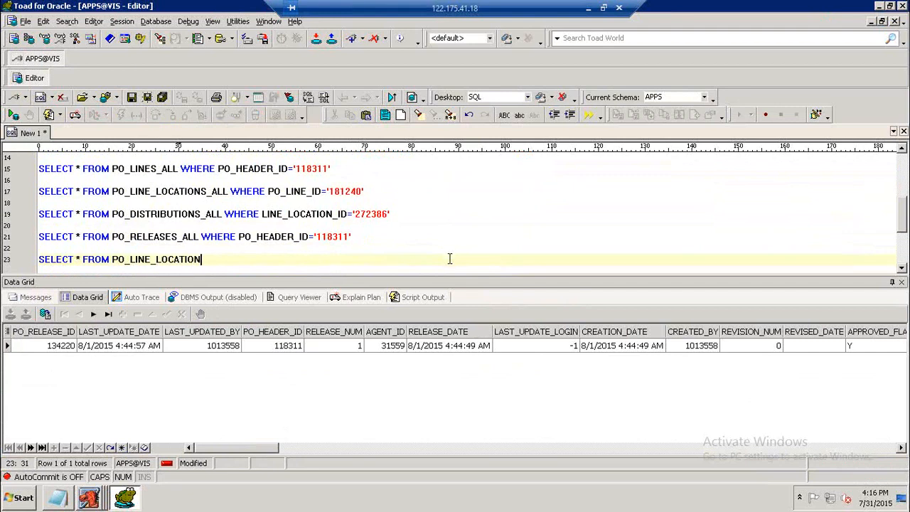
key(BackSpace)
key(BackSpace)
text(ALL WHERE PO)
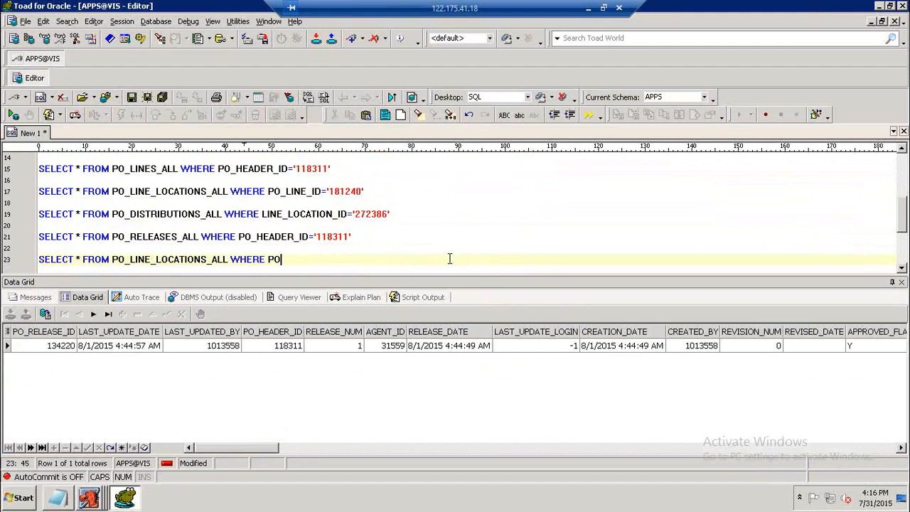
text(_RELEASE_ID='13422)
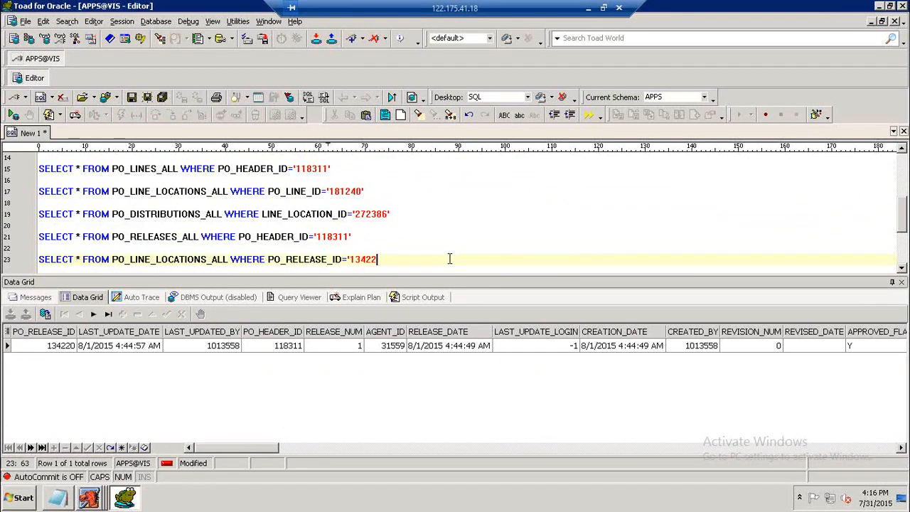
text(0')
key(F9)
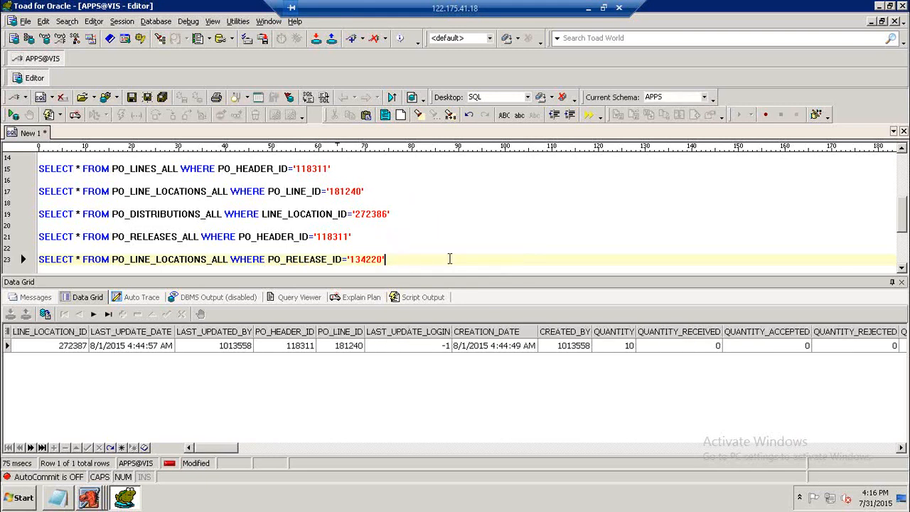
drag(217, 449, 231, 454)
click(399, 349)
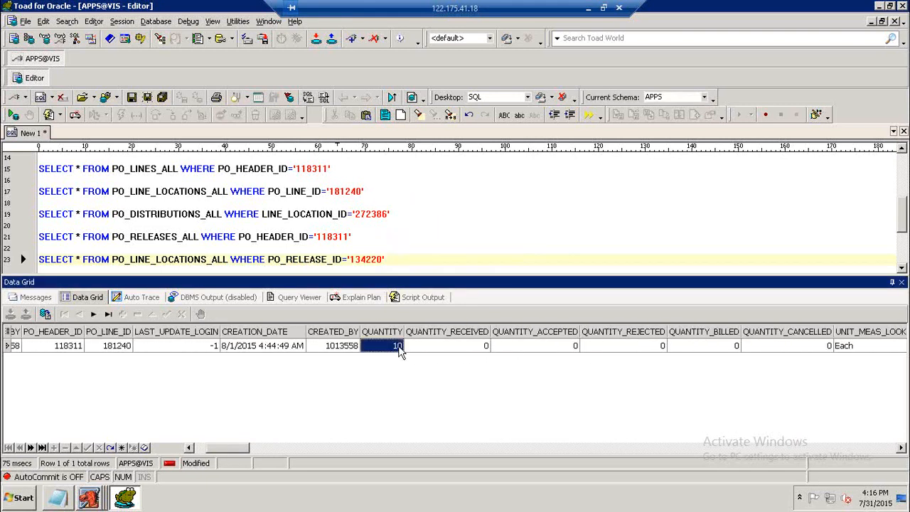
click(418, 268)
drag(248, 449, 218, 450)
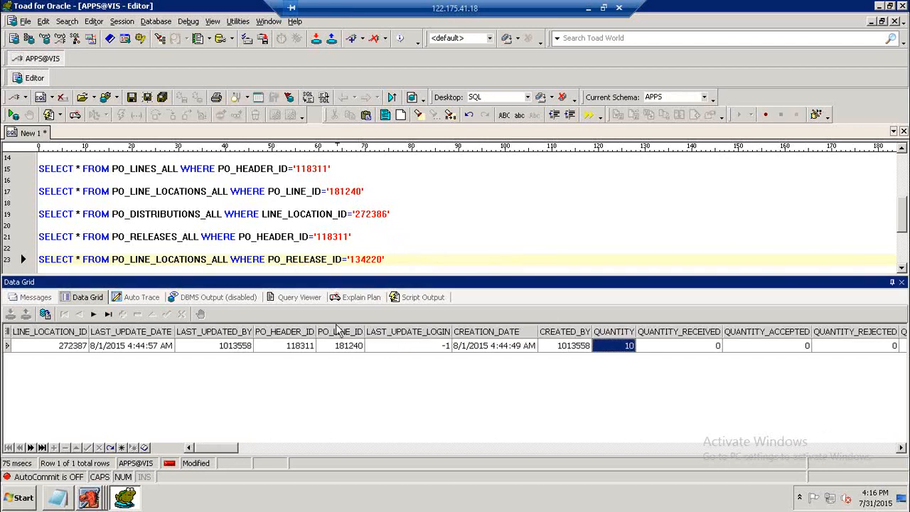
click(434, 262)
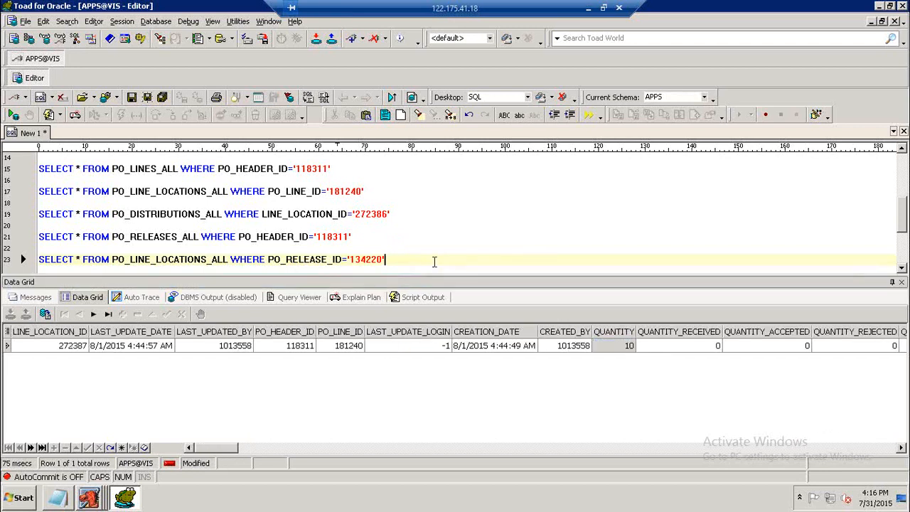
Start another query line reading SELECT * FROM PO_ below the line locations query.
key(Return)
key(Return)
text(SELECT )
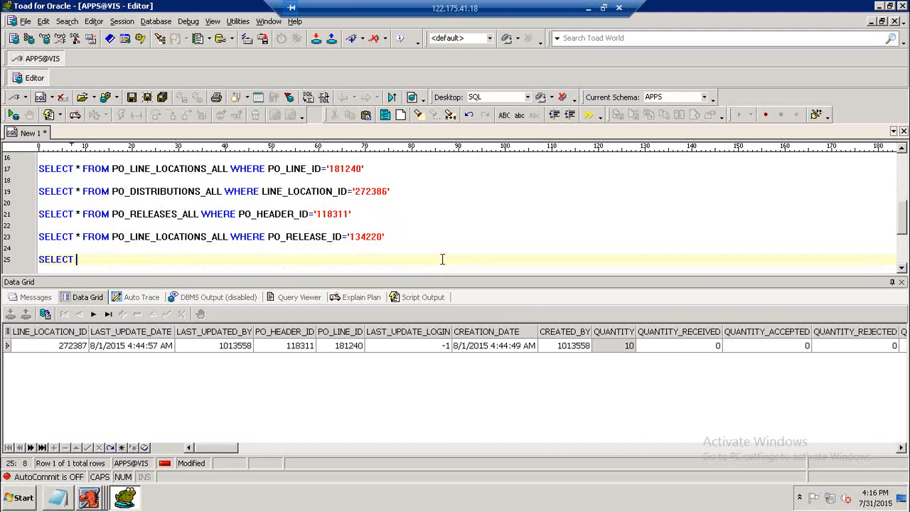
text(* F OR)
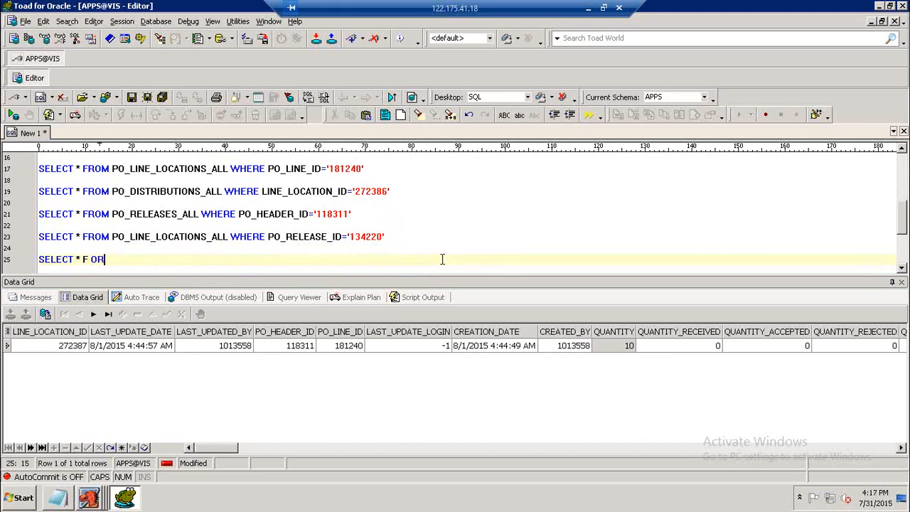
key(BackSpace)
key(BackSpace)
key(BackSpace)
key(BackSpace)
text(ROM PO_)
Switch to the Releases form and query the release of PO 2 with release number 1.
click(89, 497)
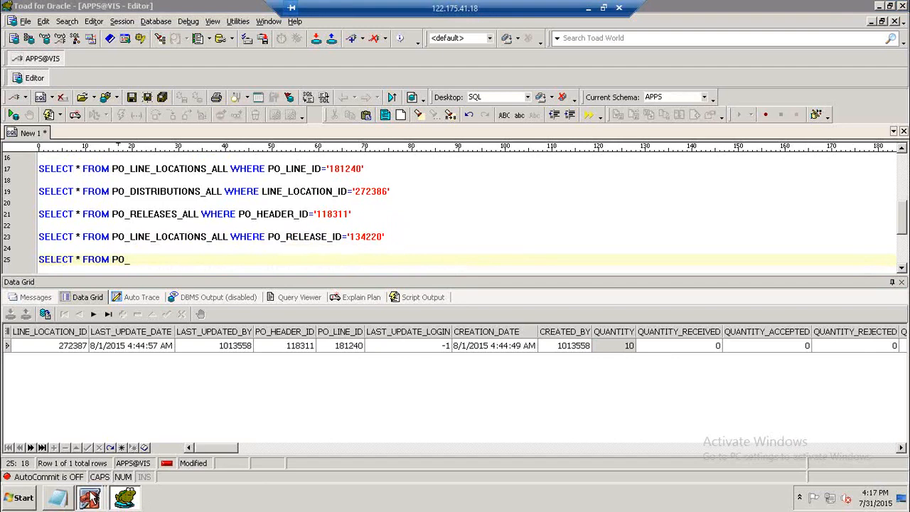
click(71, 471)
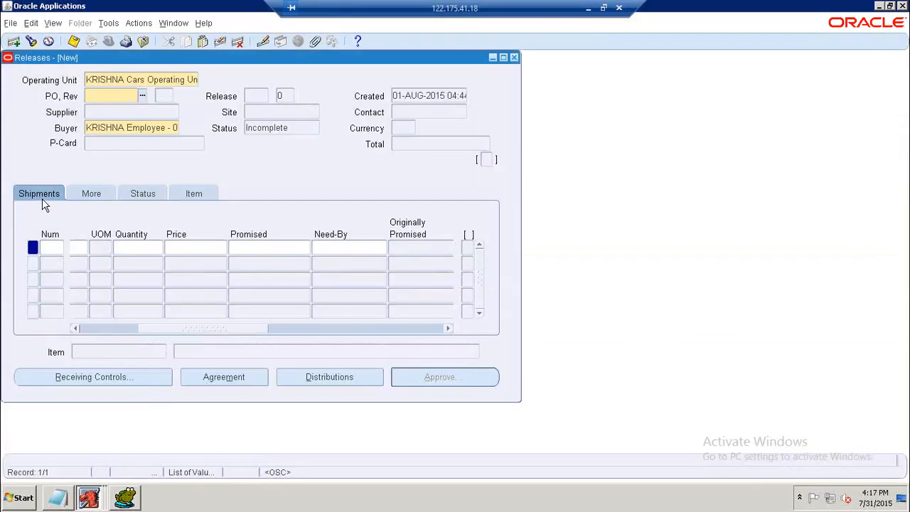
drag(177, 331, 61, 325)
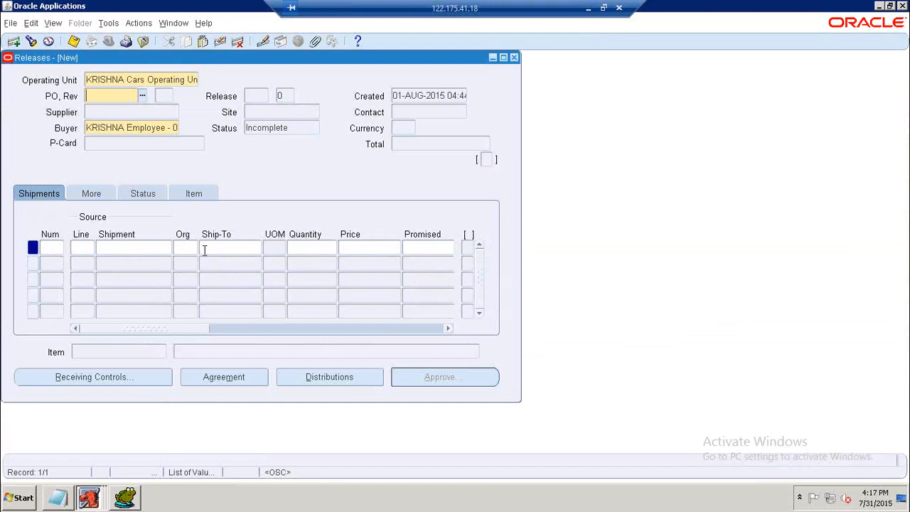
key(F11)
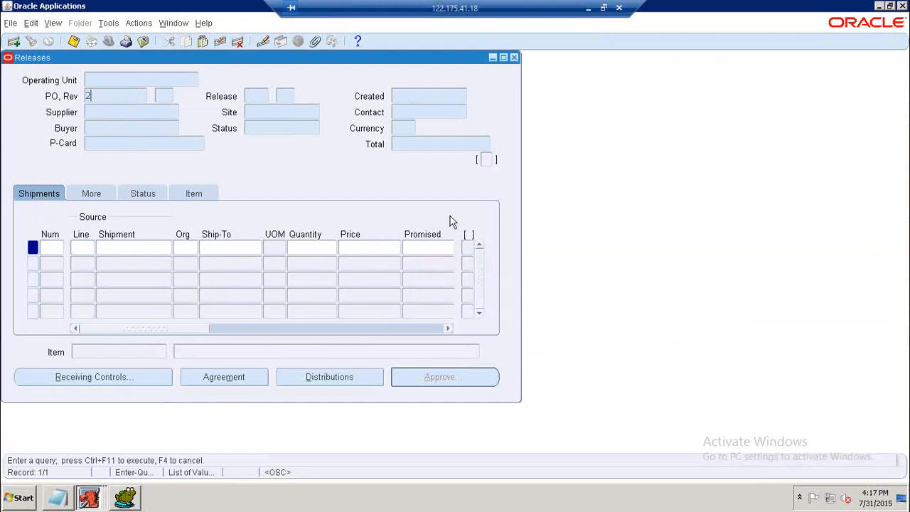
key(Tab)
text(1)
Complete and run the query on PO_DISTRIBUTIONS_ALL WHERE LINE_LOCATION_ID='272387', then scroll through the result columns.
click(124, 497)
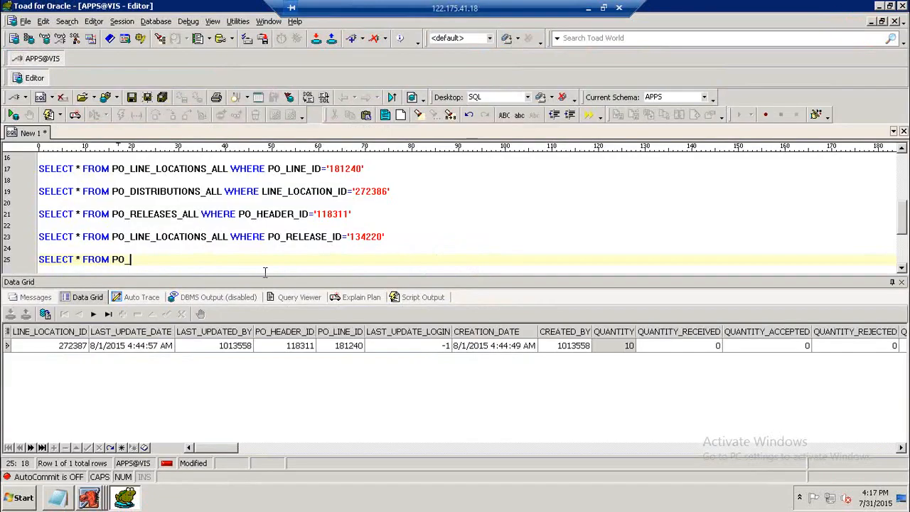
text(DISTRIBUTIONS_A)
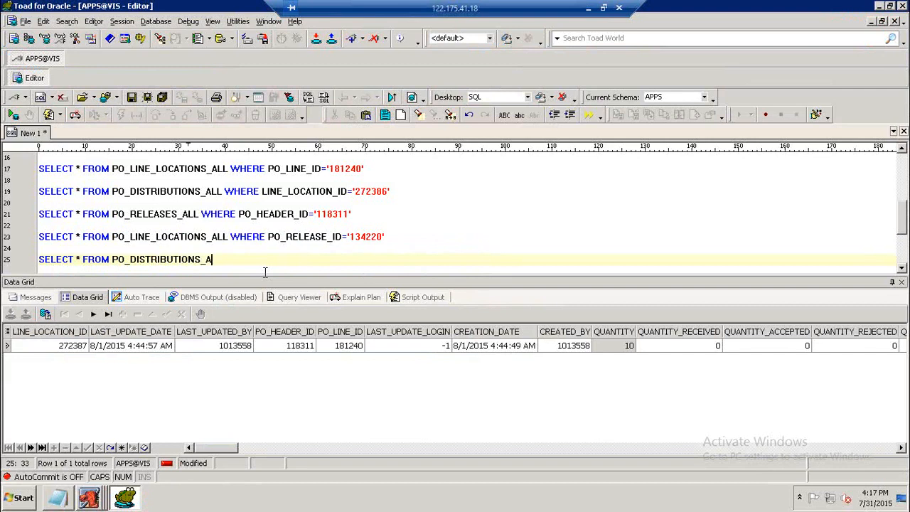
text(LL WHERE LINE_LOCATION_ID=')
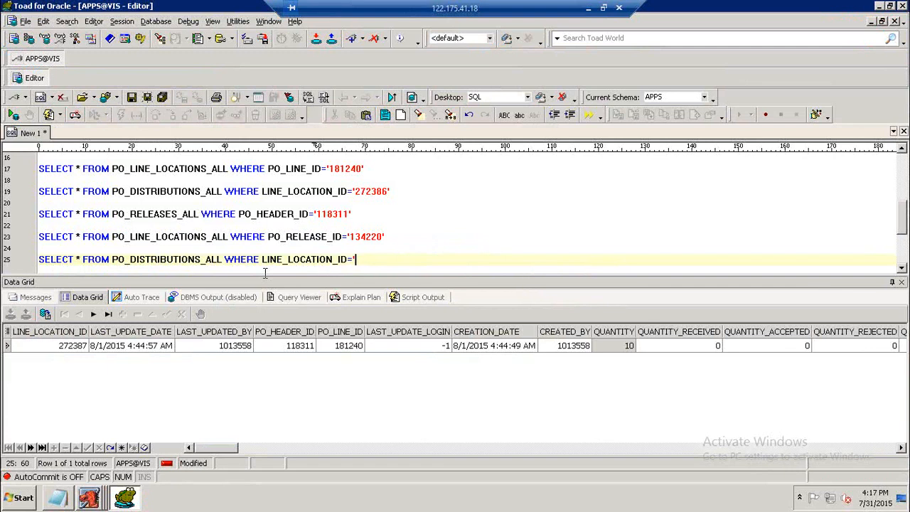
text(272387')
key(F9)
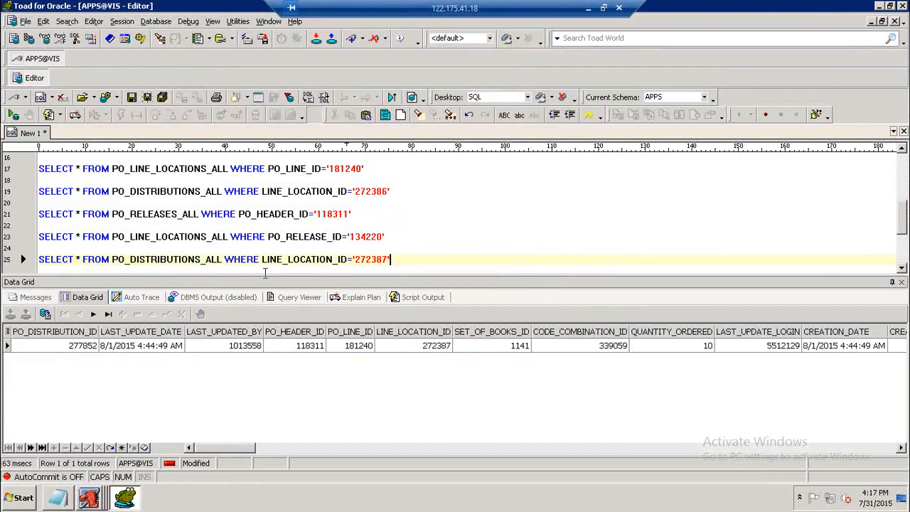
drag(237, 448, 267, 446)
click(244, 350)
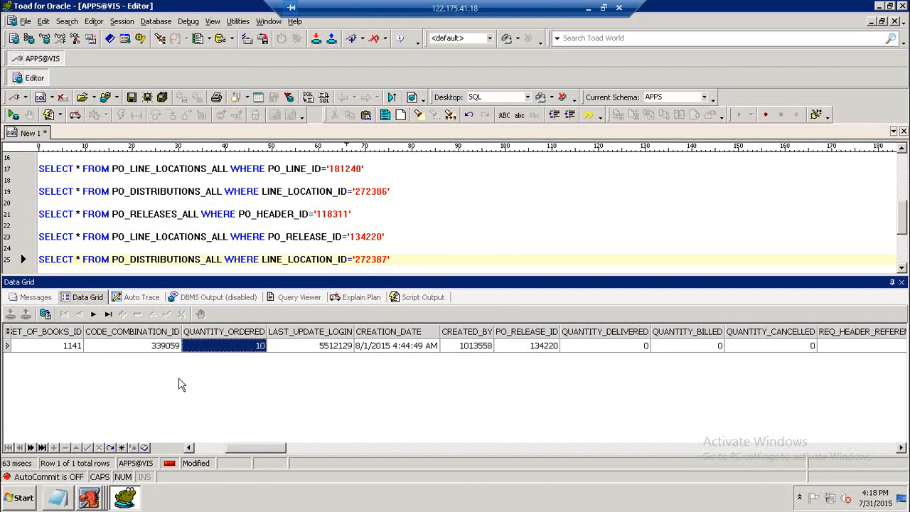
click(170, 352)
Review the queried release in the Releases form, then switch to the PURCHASING notes file.
click(89, 498)
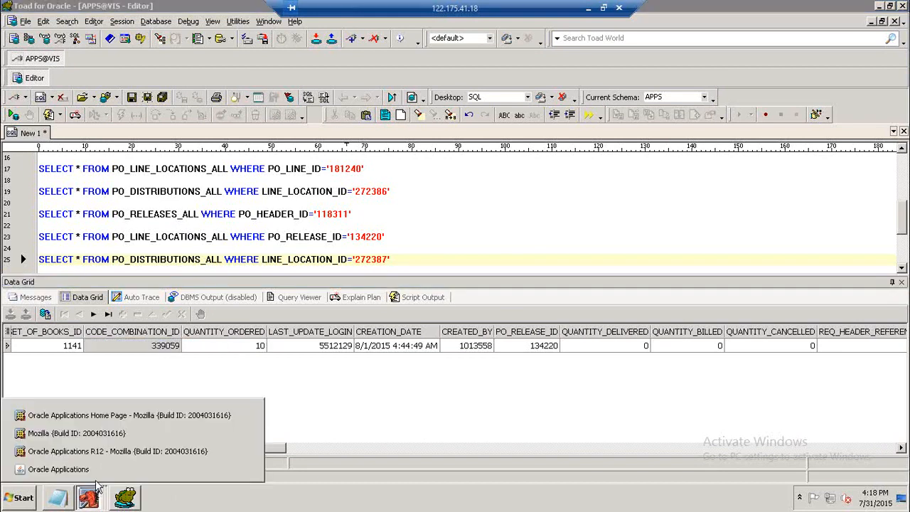
click(245, 472)
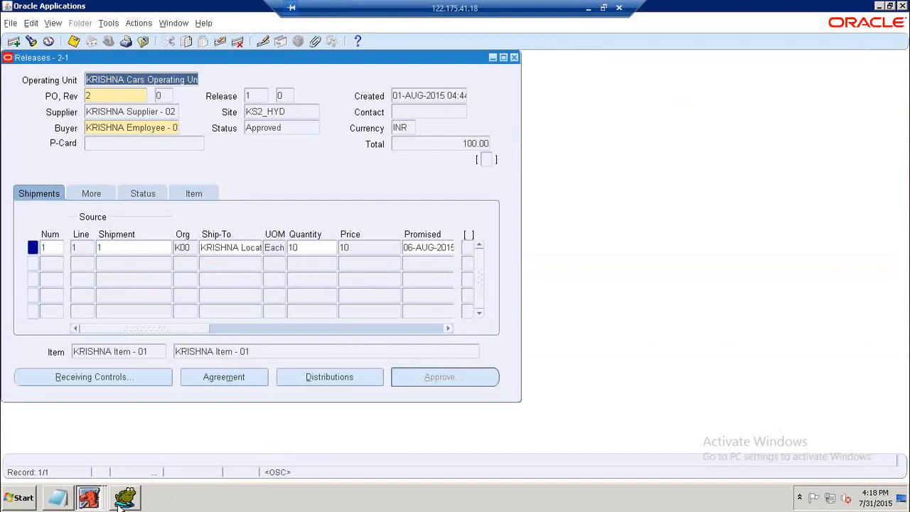
click(62, 497)
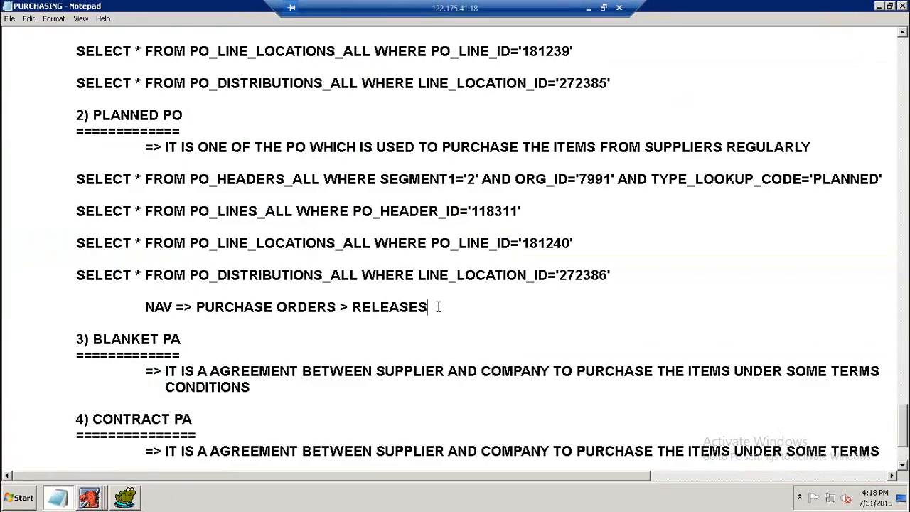
Add a CREATE RELEASES heading with an underline of equals signs above the releases navigation line in the notes.
click(102, 306)
text(CREATE RELEASES)
key(Return)
text(================)
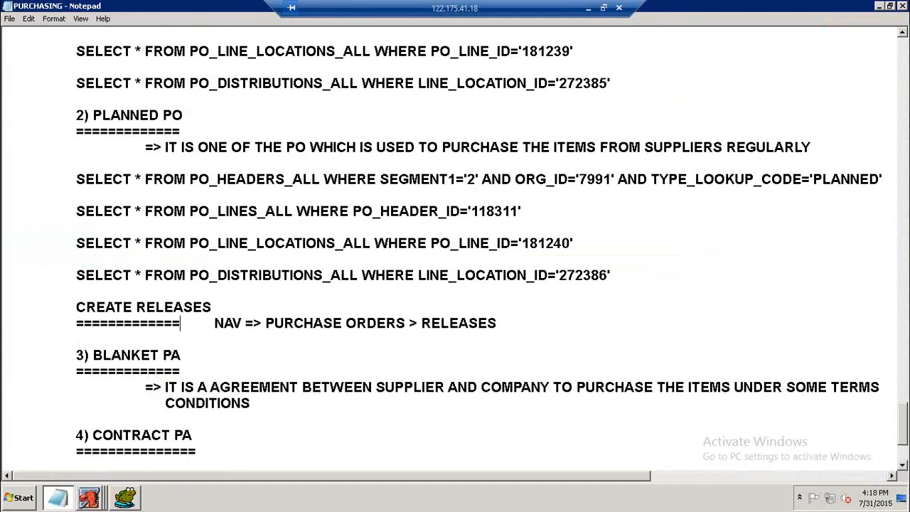
text(=)
key(Return)
key(Return)
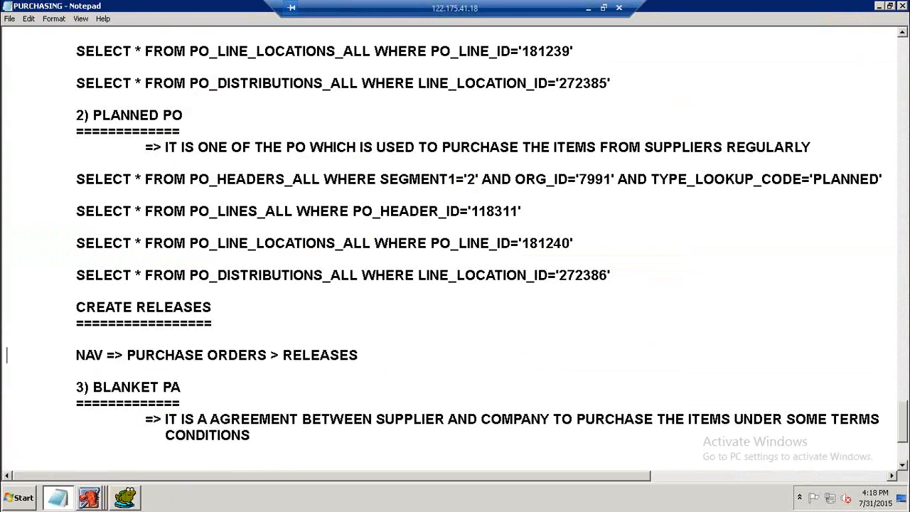
Copy the three release table queries from the SQL editor and paste them below the releases navigation line in the notes.
scroll(422, 311, down, 1)
click(388, 255)
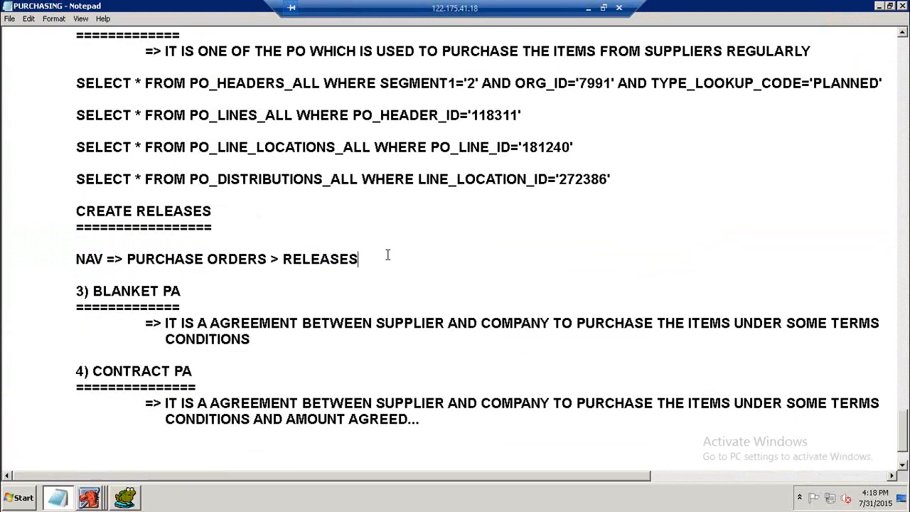
key(Return)
key(Return)
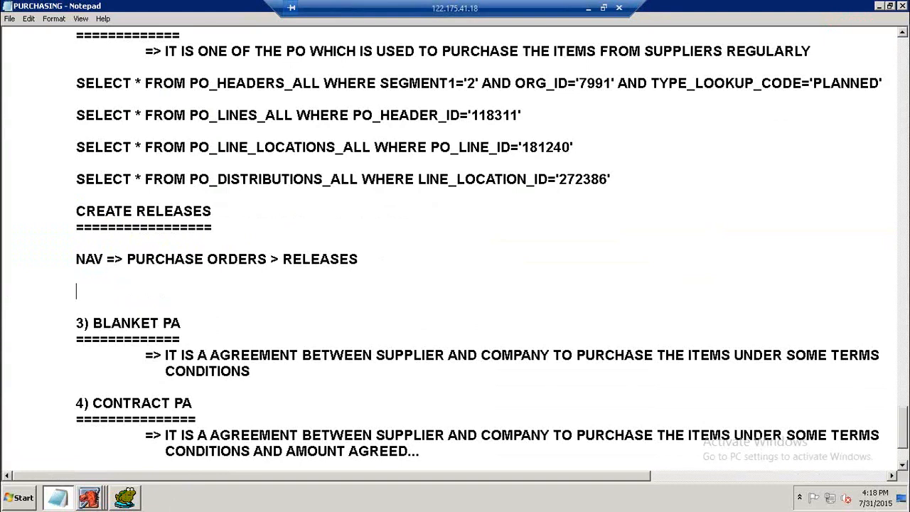
click(135, 500)
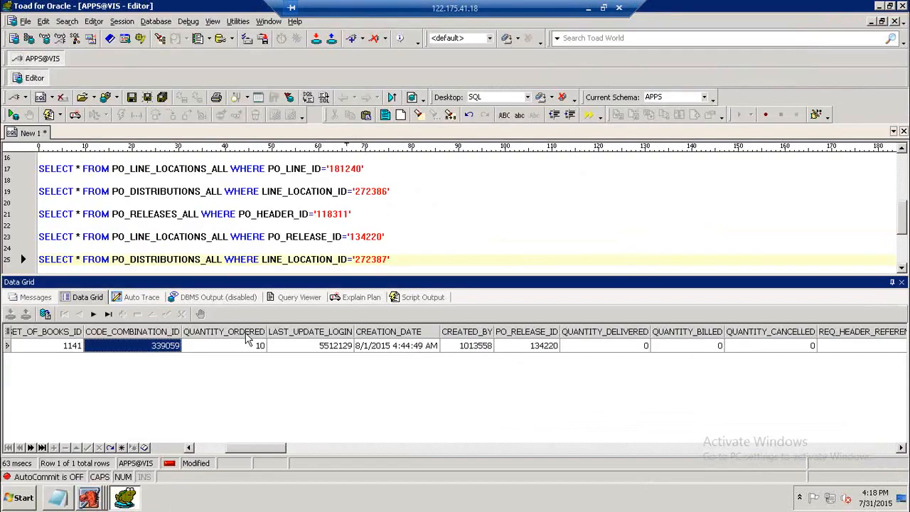
drag(393, 259, 39, 214)
key(ctrl+c)
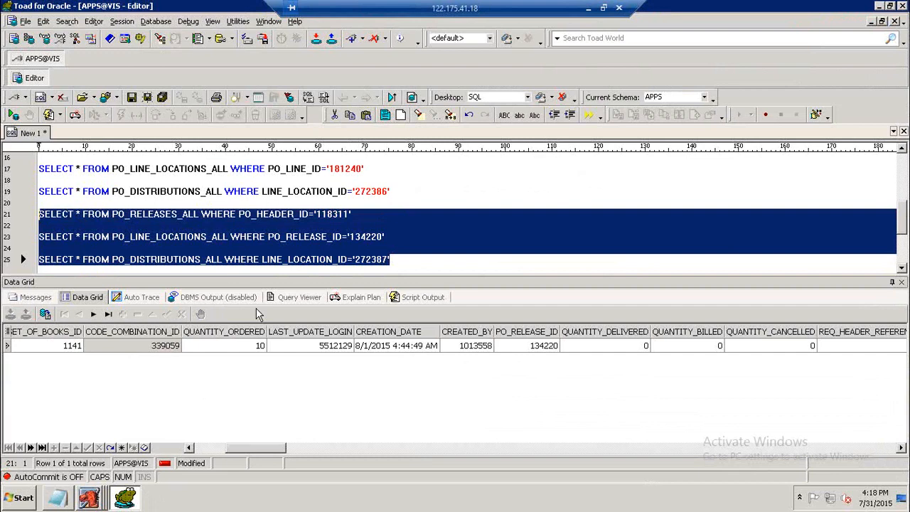
click(59, 497)
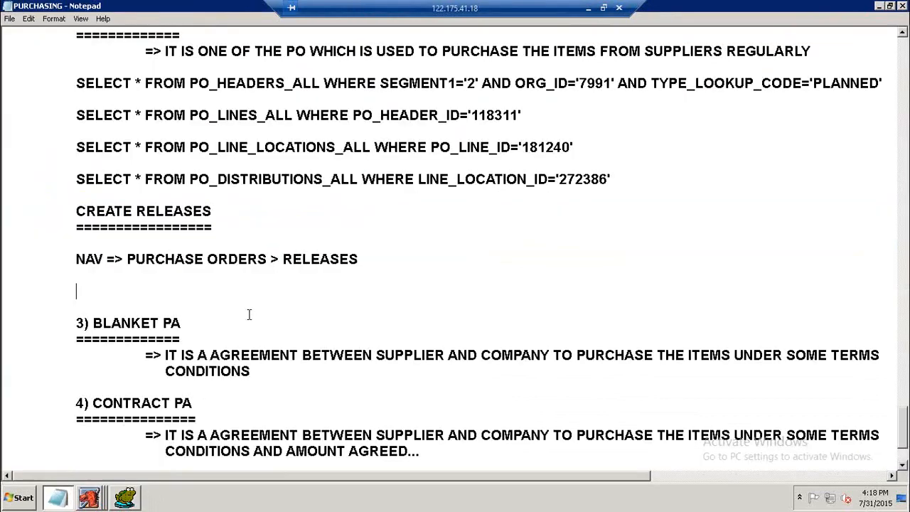
key(ctrl+v)
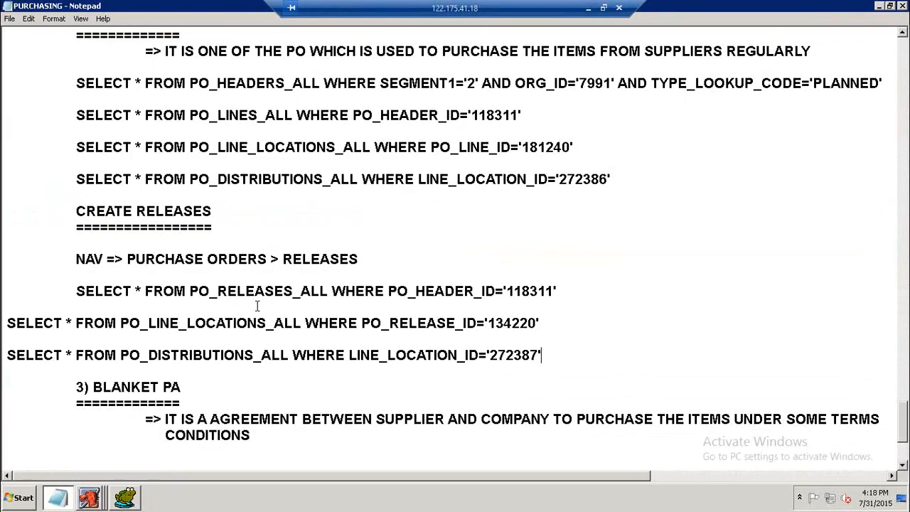
Indent the two unaligned pasted query lines to match the others.
click(12, 325)
key(Tab)
click(10, 355)
key(Tab)
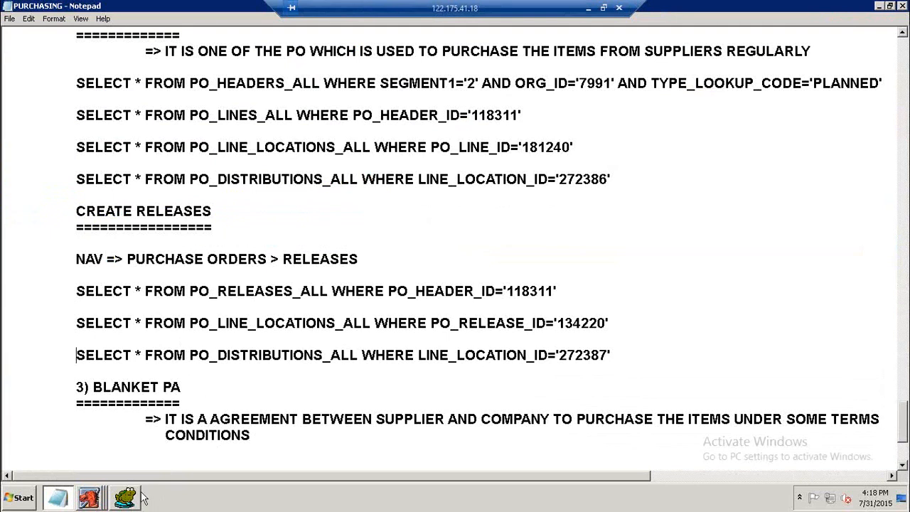
Close the Releases form, open Purchase Orders, and query planned PO 2.
mouse_move(91, 498)
click(94, 469)
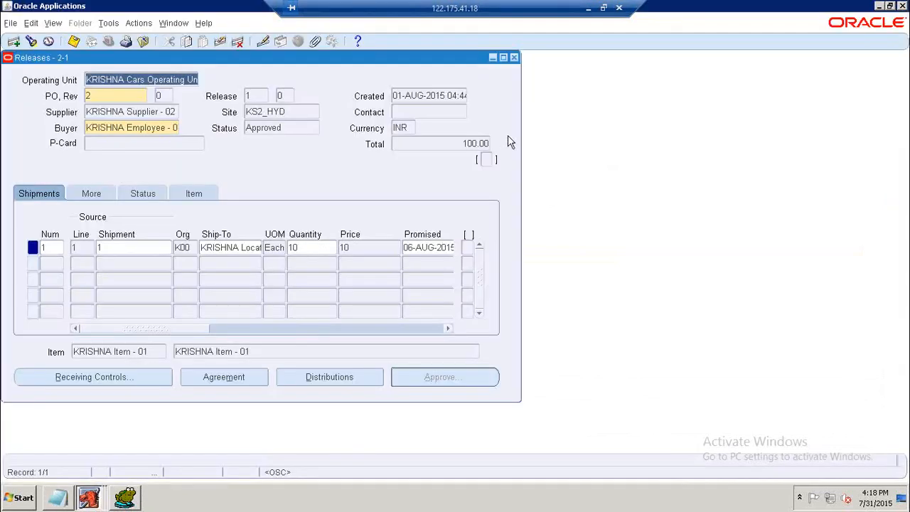
click(515, 57)
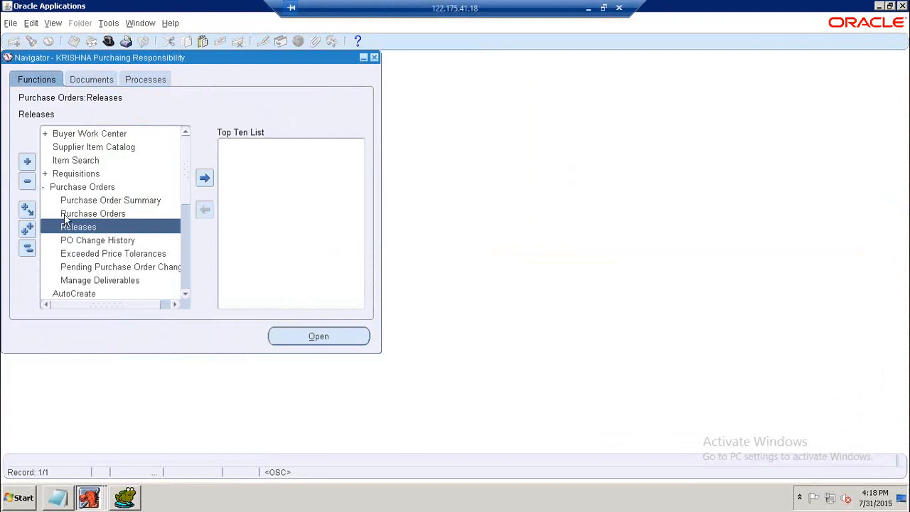
double_click(66, 188)
double_click(66, 188)
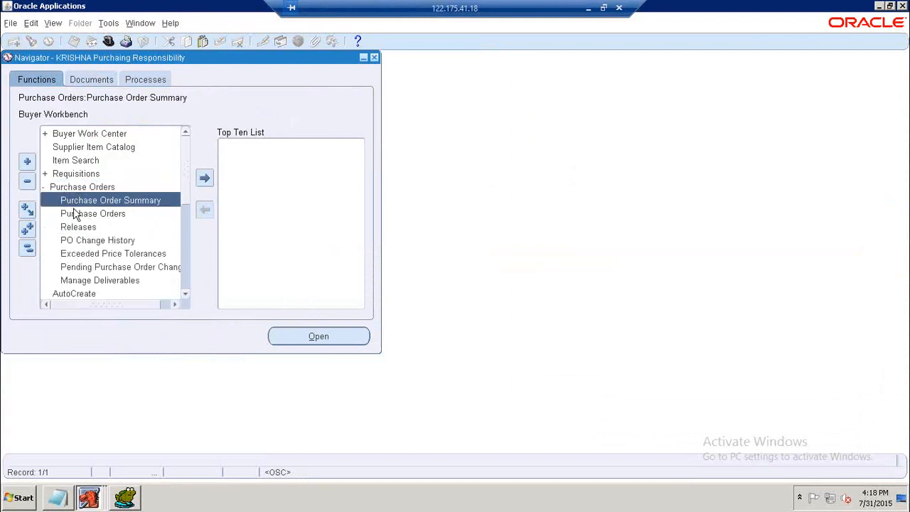
double_click(72, 213)
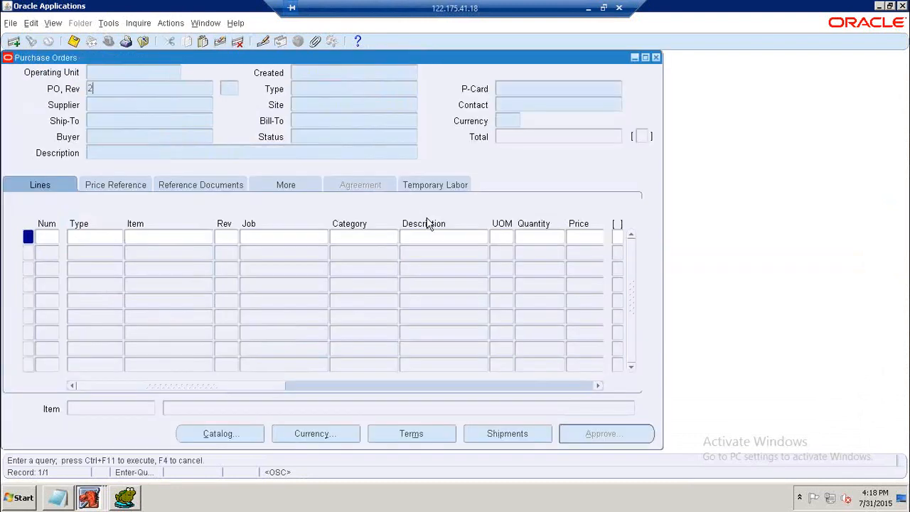
key(ctrl+F11)
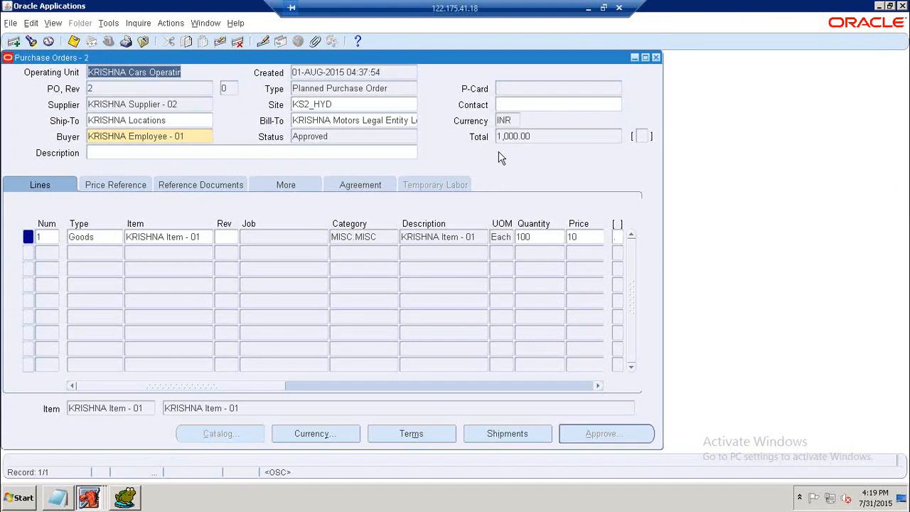
Review the planned PO's quantity and amount released on the Agreement tab, then close it and open a new Purchase Orders form.
click(348, 188)
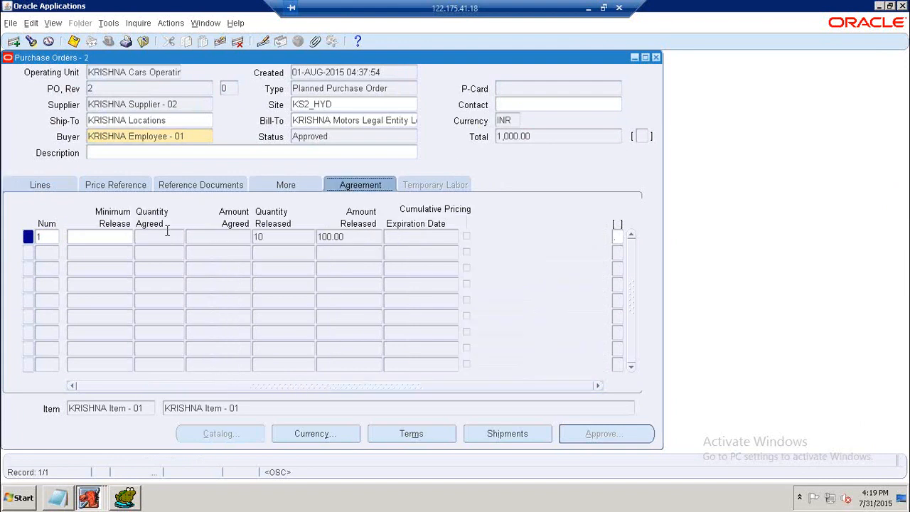
click(289, 239)
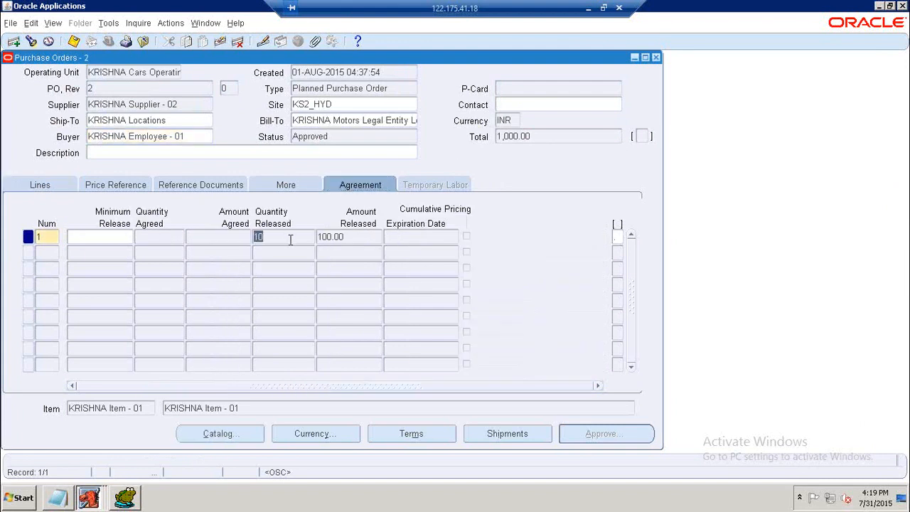
click(348, 239)
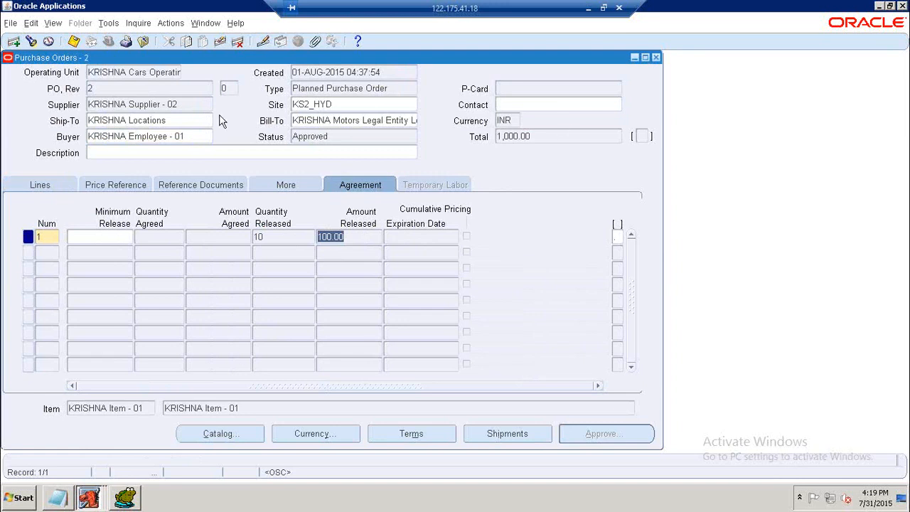
click(656, 57)
double_click(83, 211)
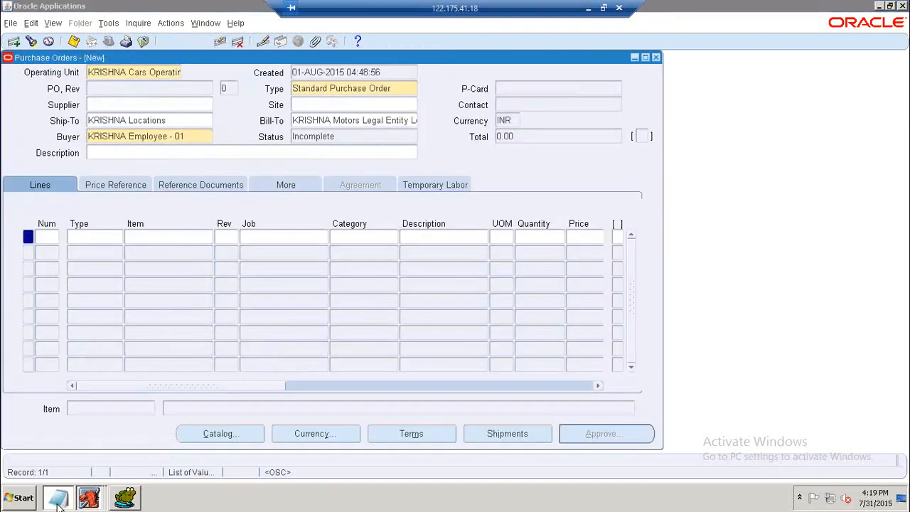
Scroll through the notes to the Blanket PA section.
click(57, 498)
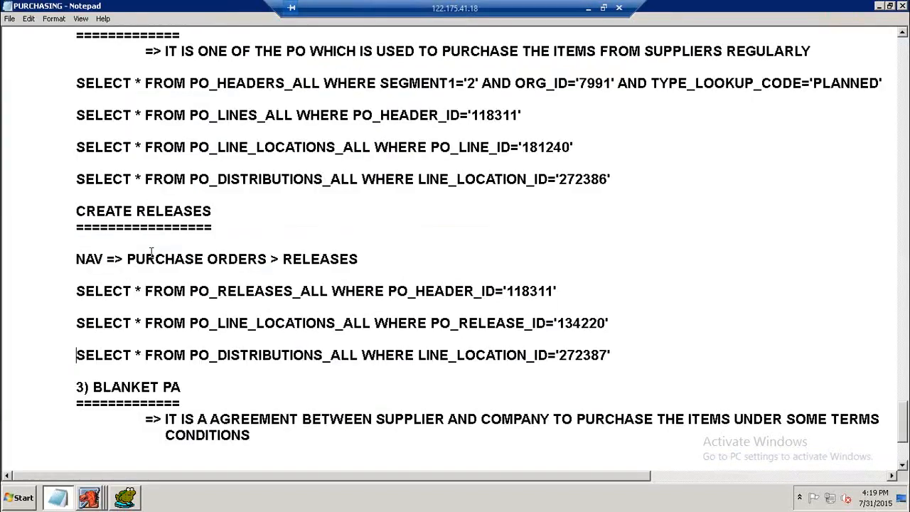
scroll(190, 237, up, 1)
scroll(190, 237, up, 1)
scroll(191, 229, down, 1)
scroll(190, 227, down, 2)
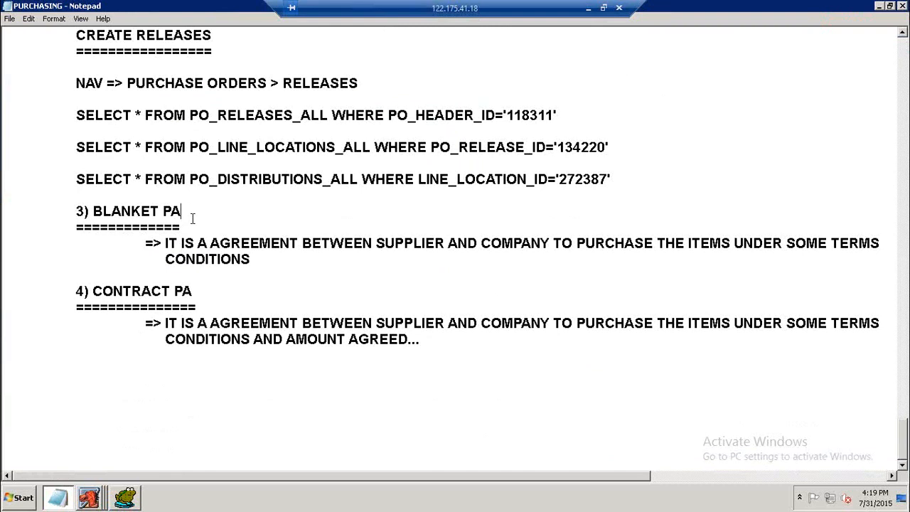
Set the new purchase order's type to Blanket Purchase Agreement.
click(96, 499)
click(99, 475)
click(413, 89)
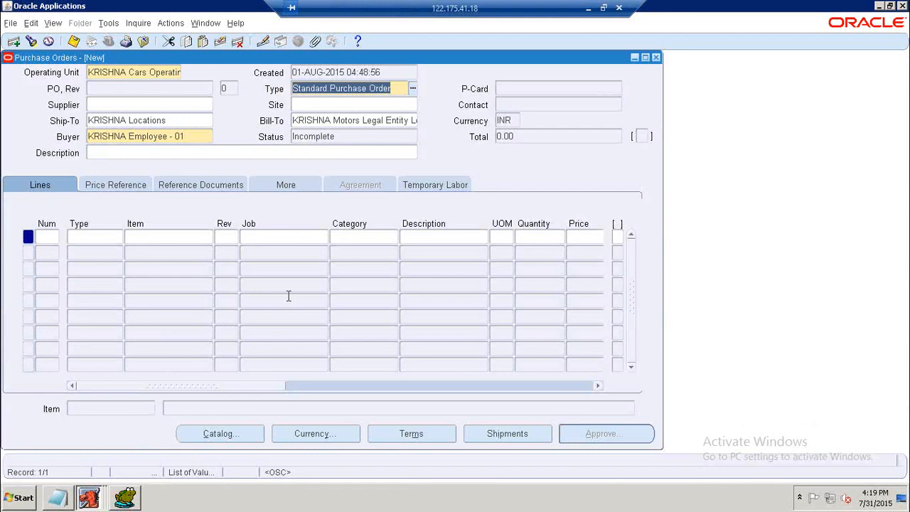
click(413, 89)
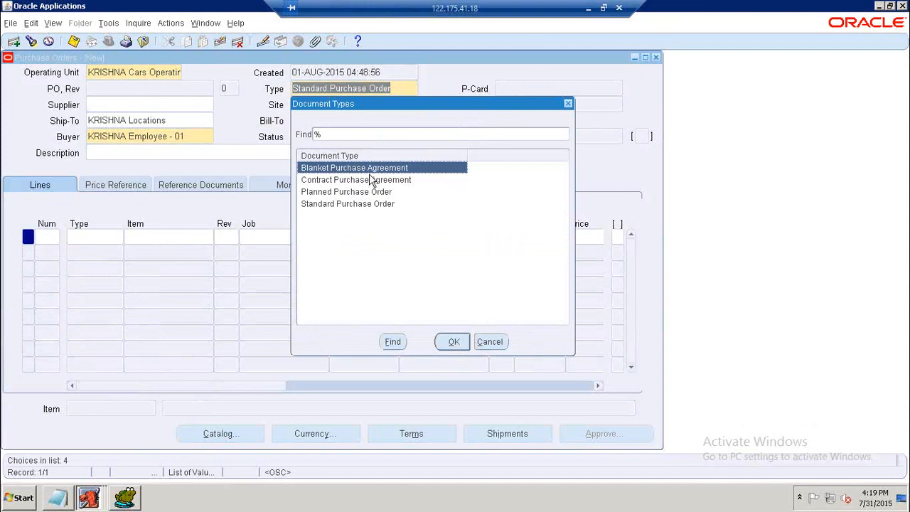
click(459, 343)
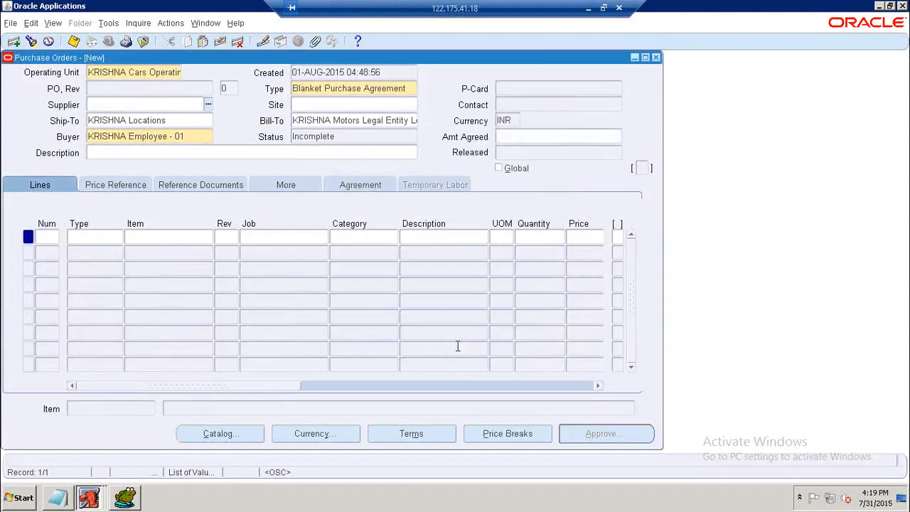
Switch the document type to Standard Purchase Order.
click(402, 86)
click(411, 89)
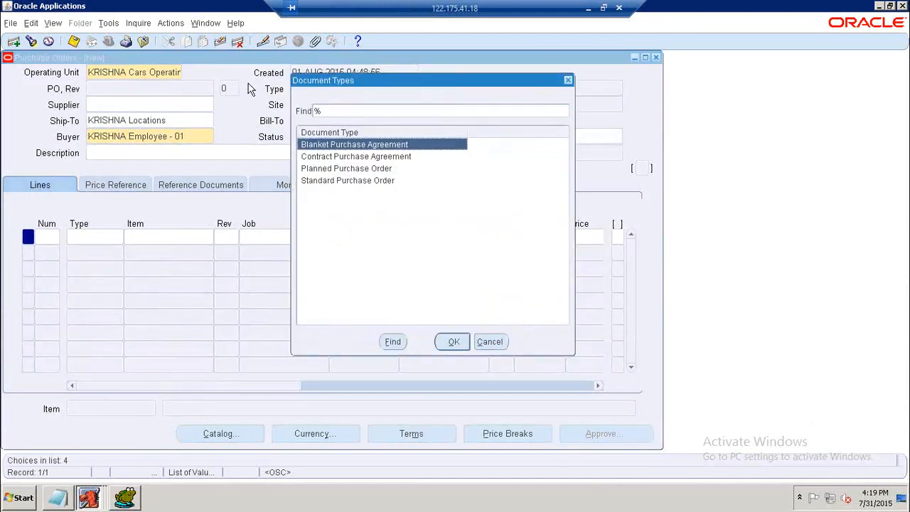
drag(357, 80, 209, 83)
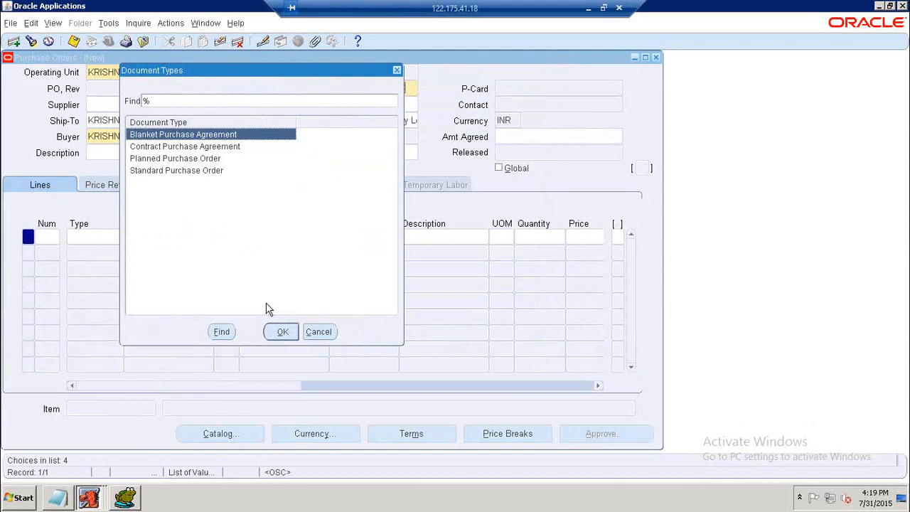
click(198, 171)
click(284, 332)
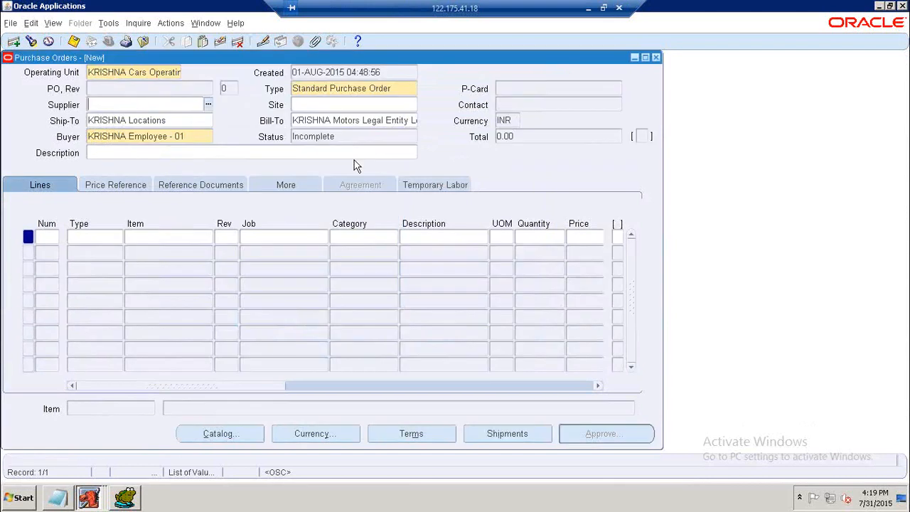
Set the document type back to Blanket Purchase Agreement.
click(399, 88)
click(414, 88)
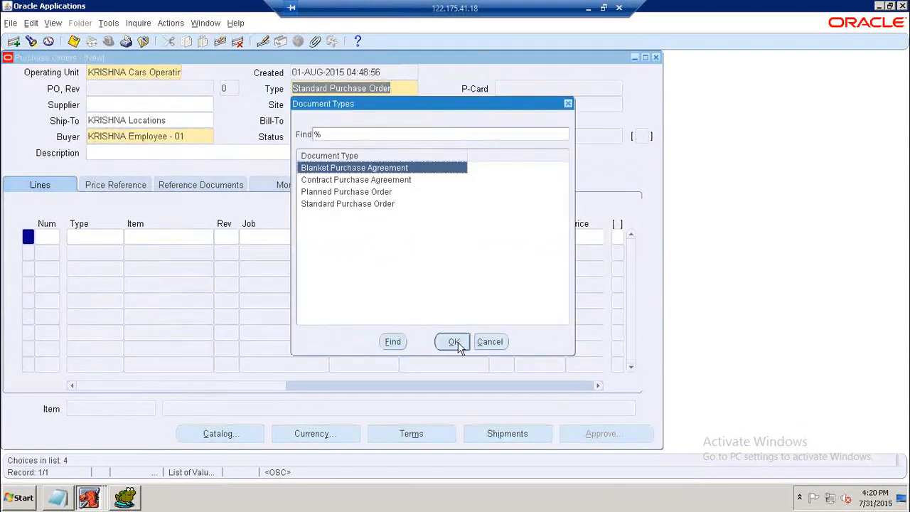
drag(458, 112, 226, 93)
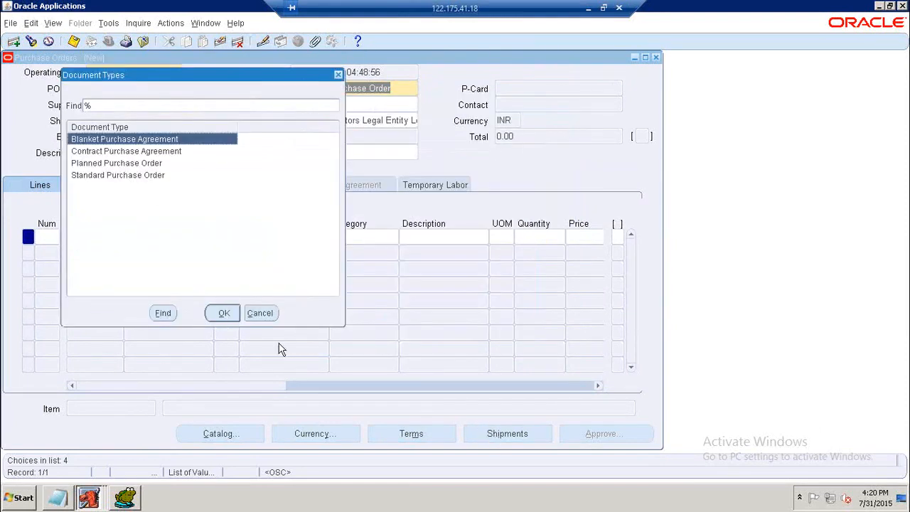
key(Return)
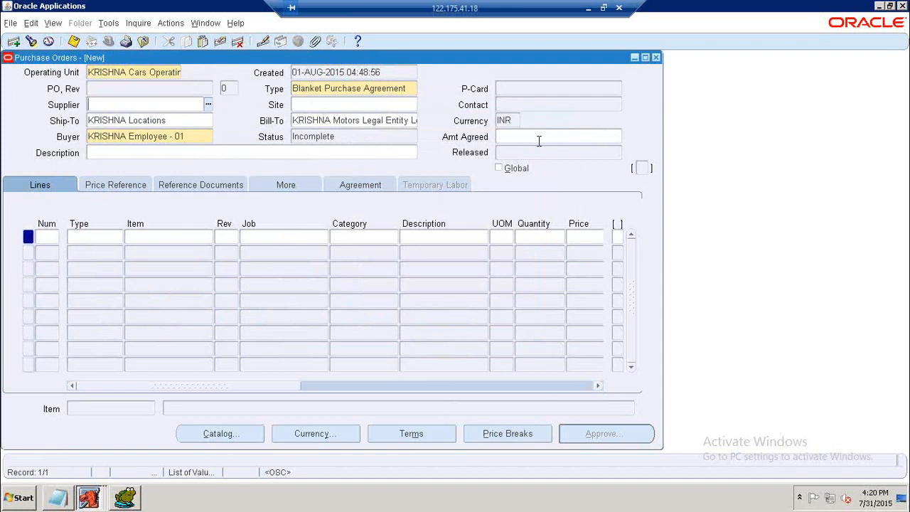
Set the supplier to KRISHNA Supplier - 01 with site KS1_HYD.
click(208, 106)
text(%)
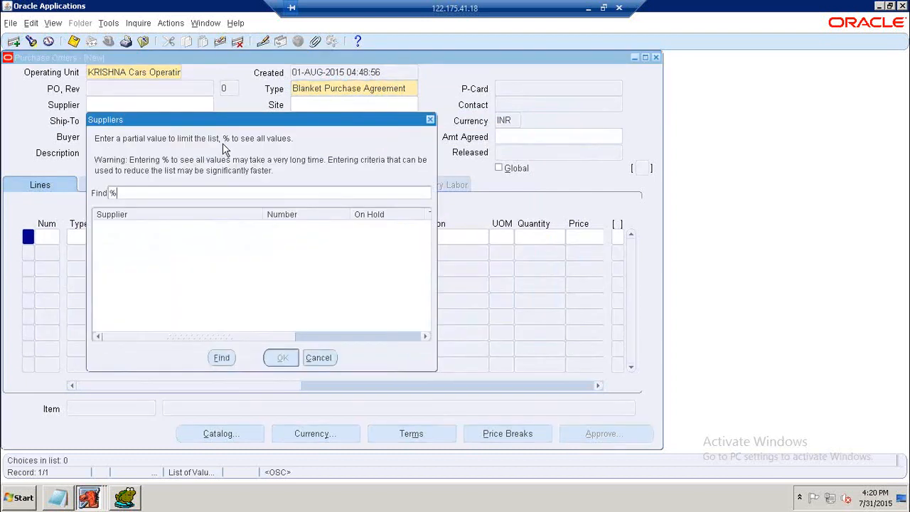
key(Return)
click(283, 358)
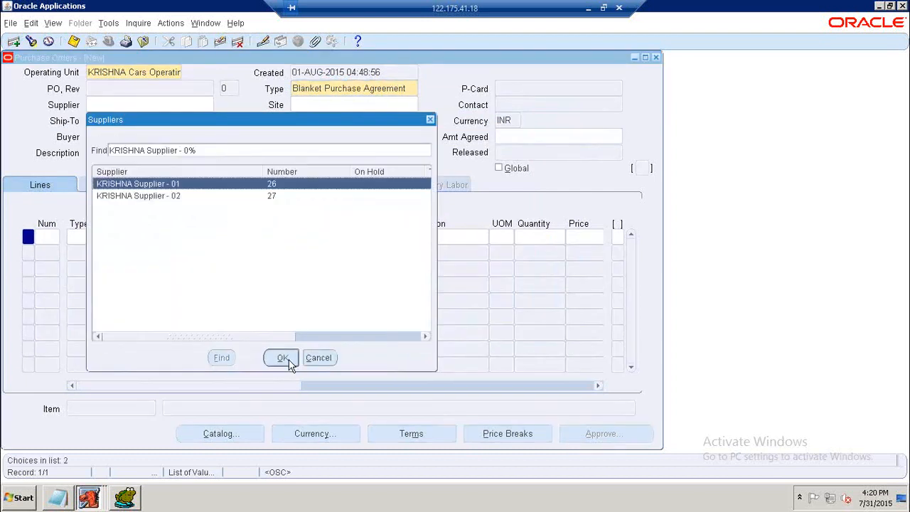
click(414, 105)
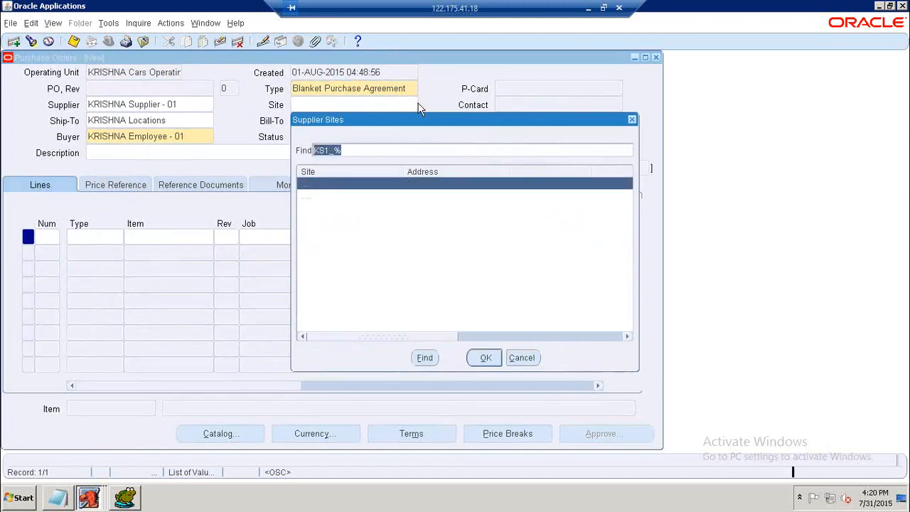
click(330, 196)
click(485, 358)
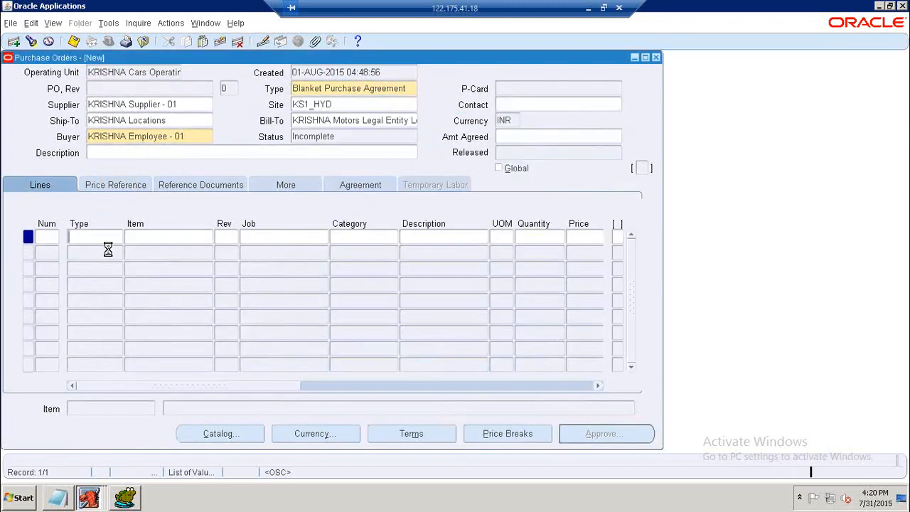
Add line 1 as a Goods line for KRISHNA Item - 01.
text(GO)
key(Tab)
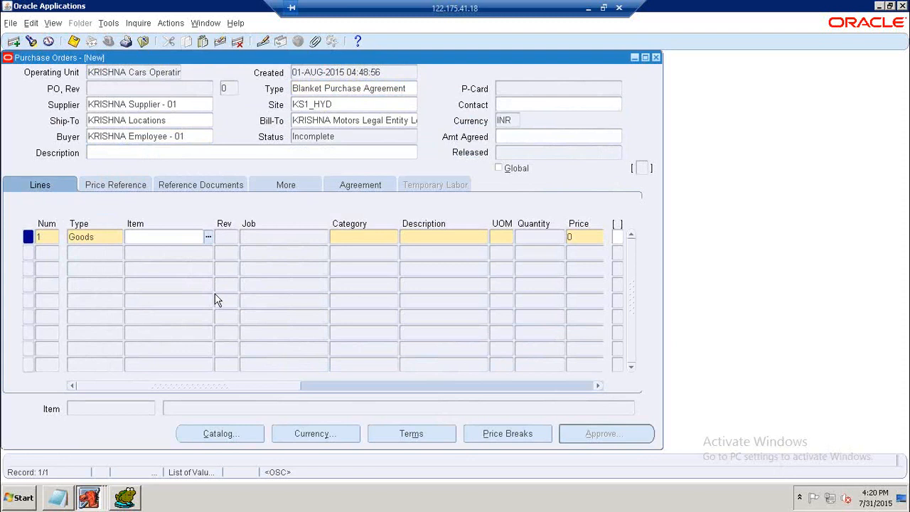
text(%)
key(Tab)
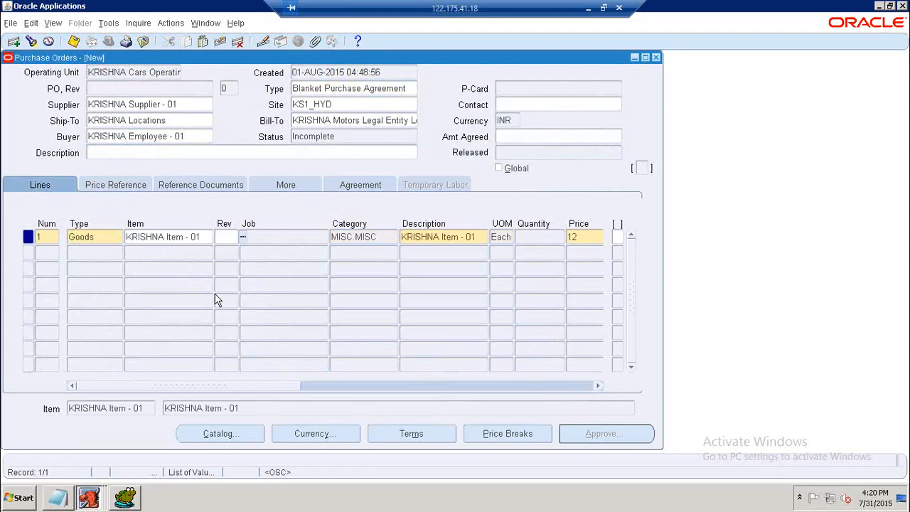
drag(251, 385, 332, 384)
click(364, 236)
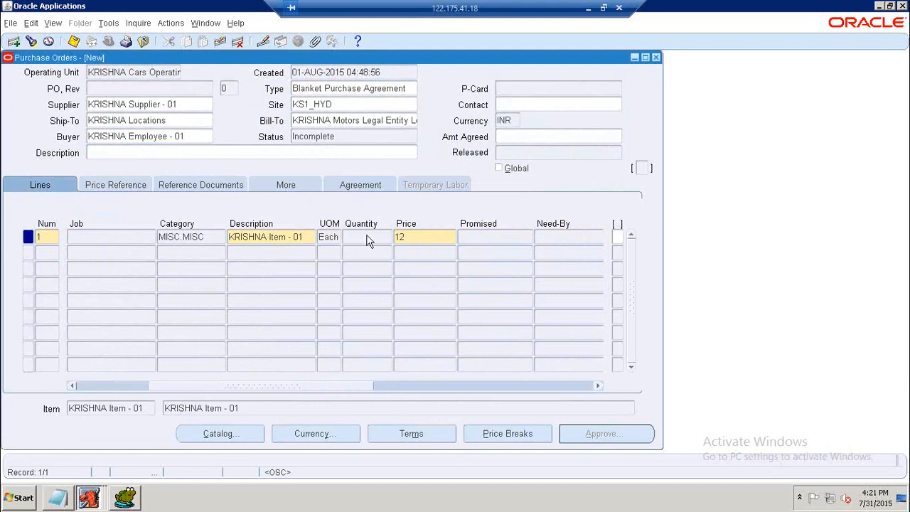
Set the agreement's agreed amount to 20,000.
click(523, 135)
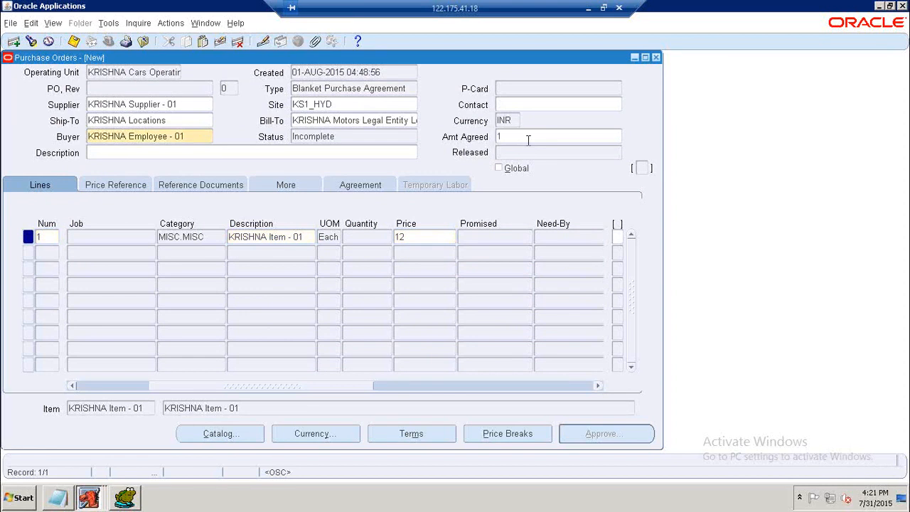
key(BackSpace)
text(20000)
click(524, 152)
drag(300, 391, 319, 377)
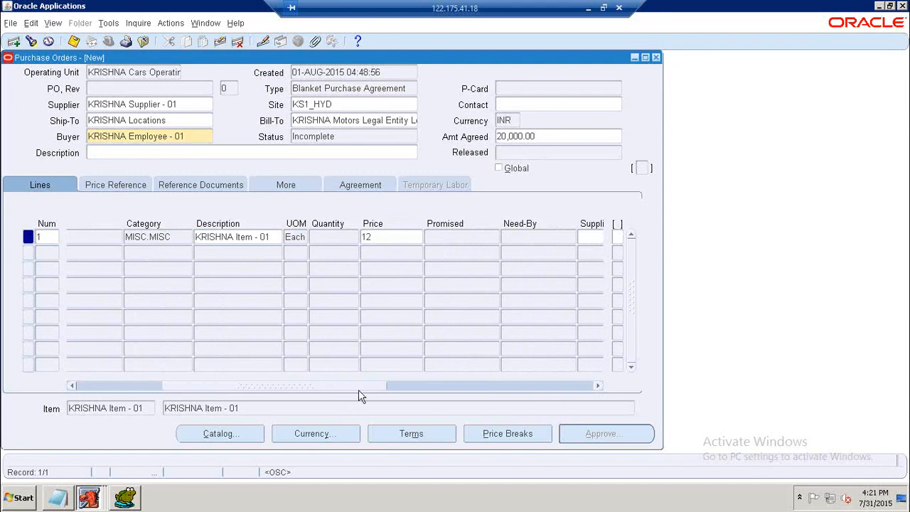
Set the payment terms to COD in the agreement's terms and conditions.
drag(305, 389, 186, 393)
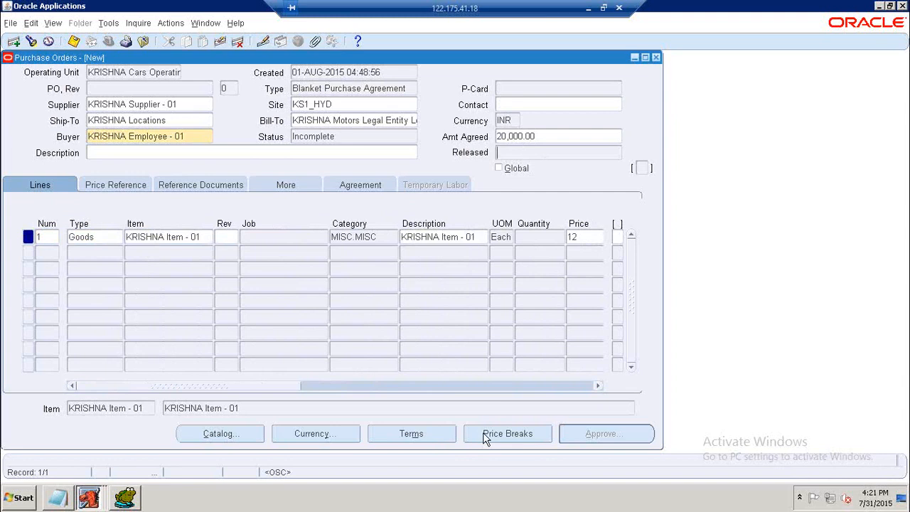
click(433, 434)
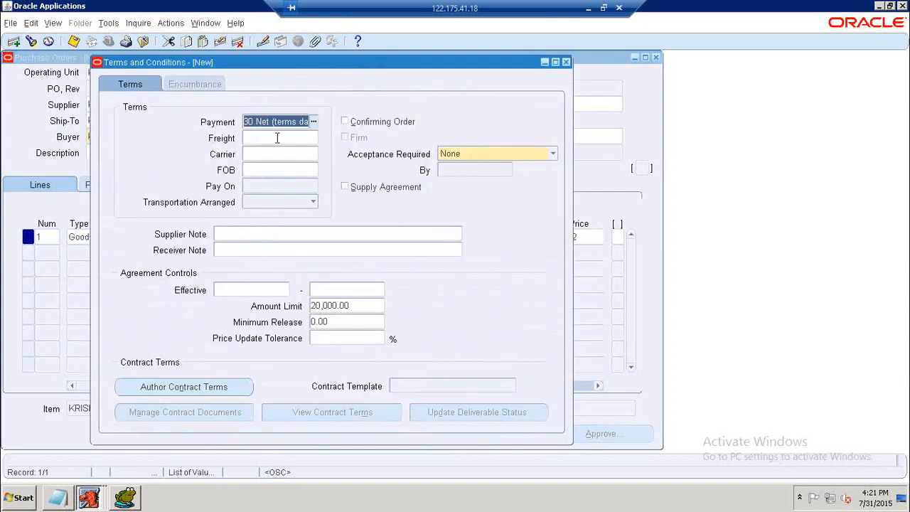
text(C)
key(Tab)
key(Return)
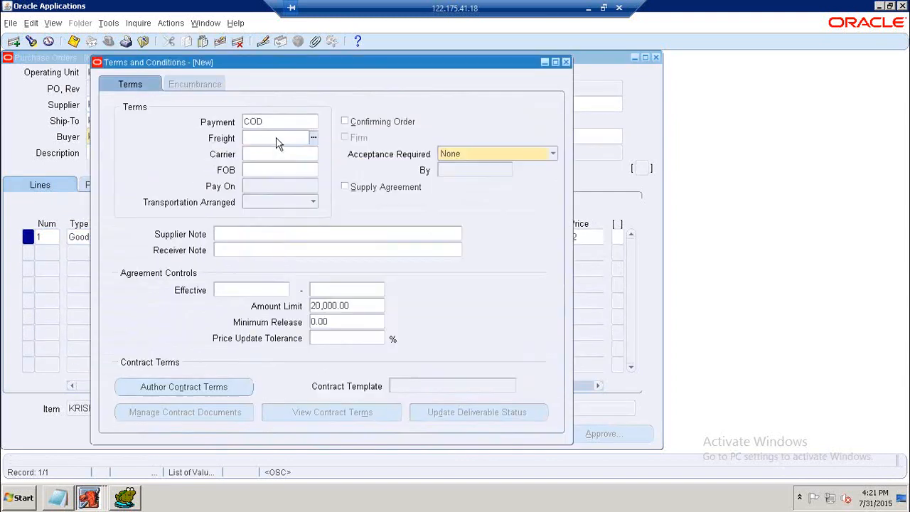
click(567, 62)
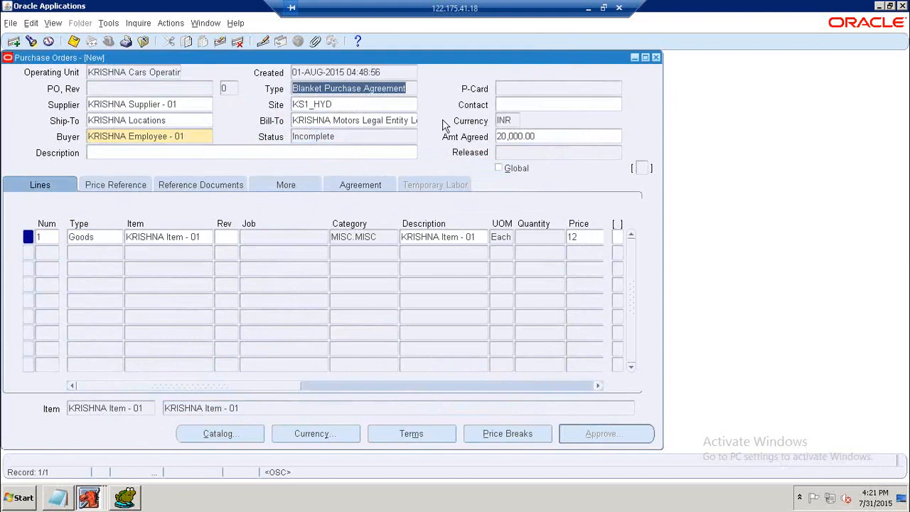
Add a price break on line 1 for quantity 50 with a 5% discount.
click(514, 436)
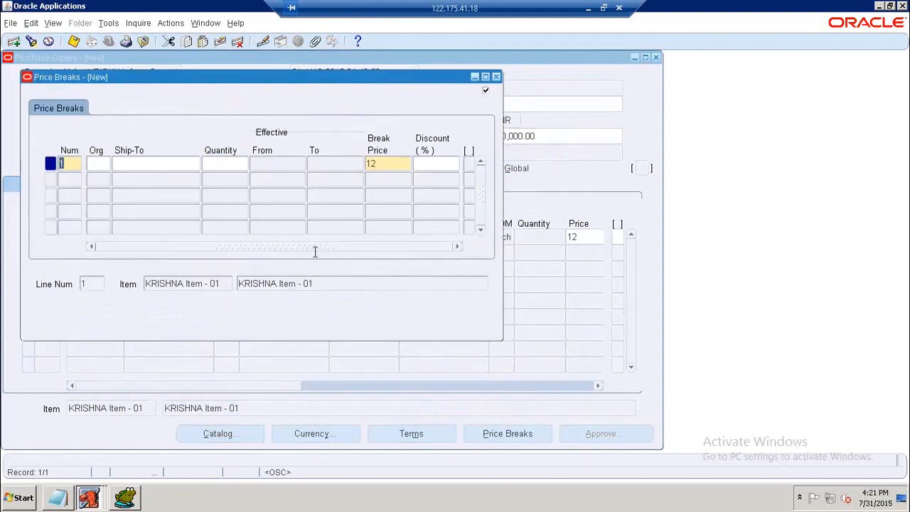
click(116, 163)
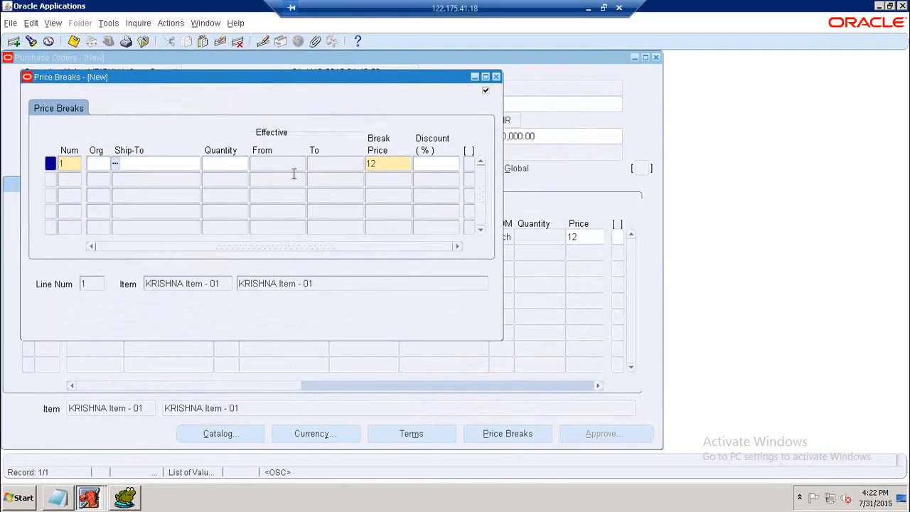
click(424, 163)
text(5)
click(235, 163)
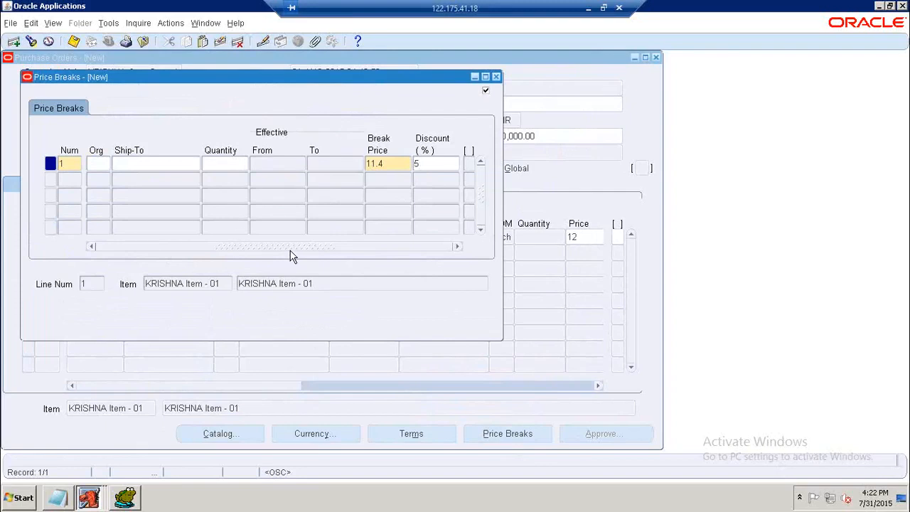
text(50)
click(190, 162)
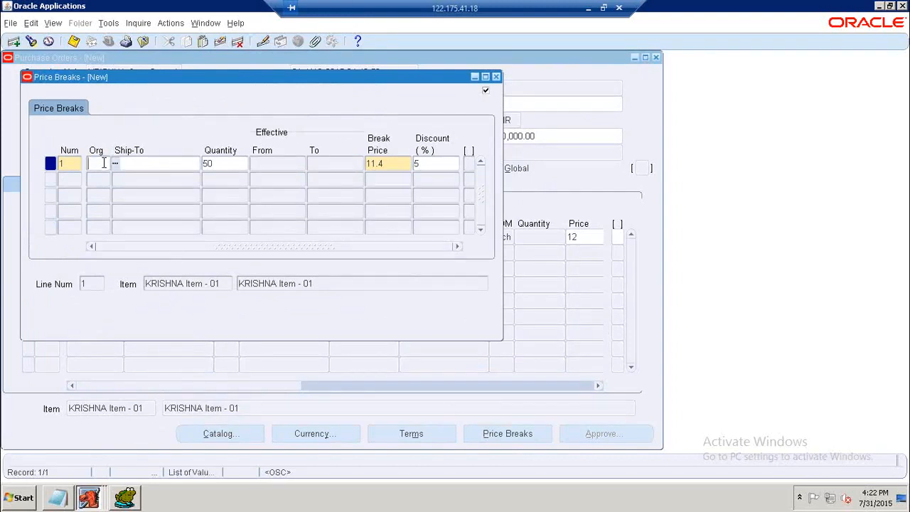
click(204, 165)
click(390, 165)
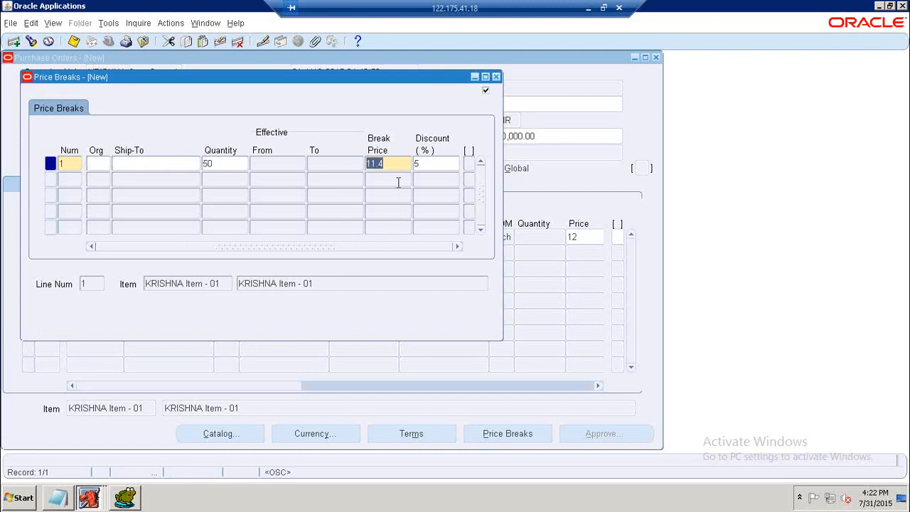
Save the blanket agreement and close the price breaks window.
click(74, 42)
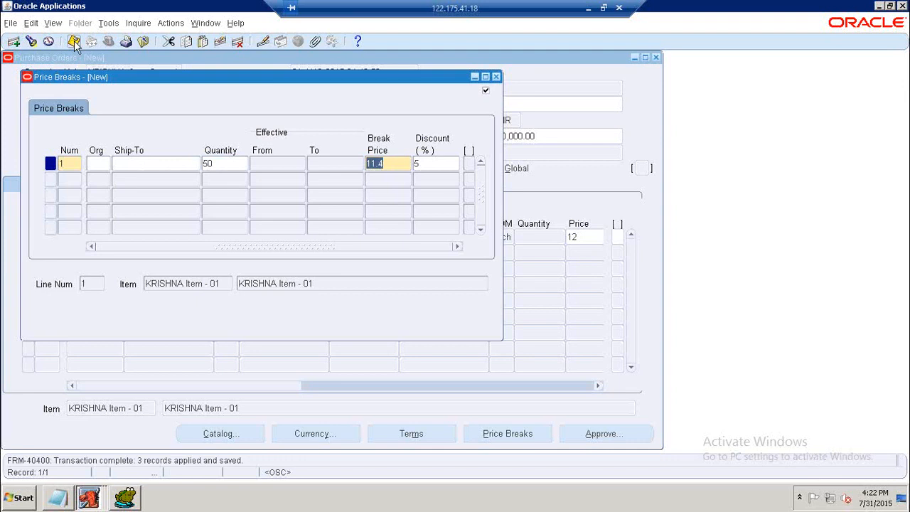
click(74, 42)
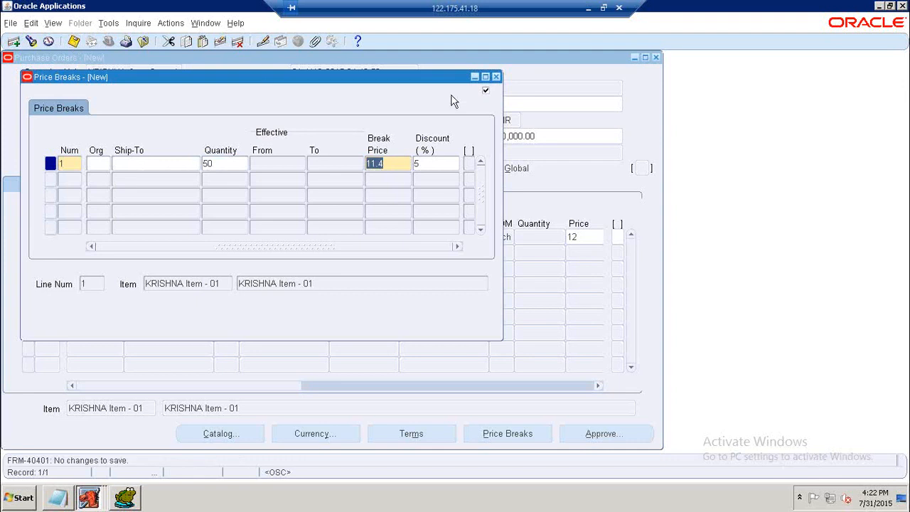
click(497, 77)
click(533, 237)
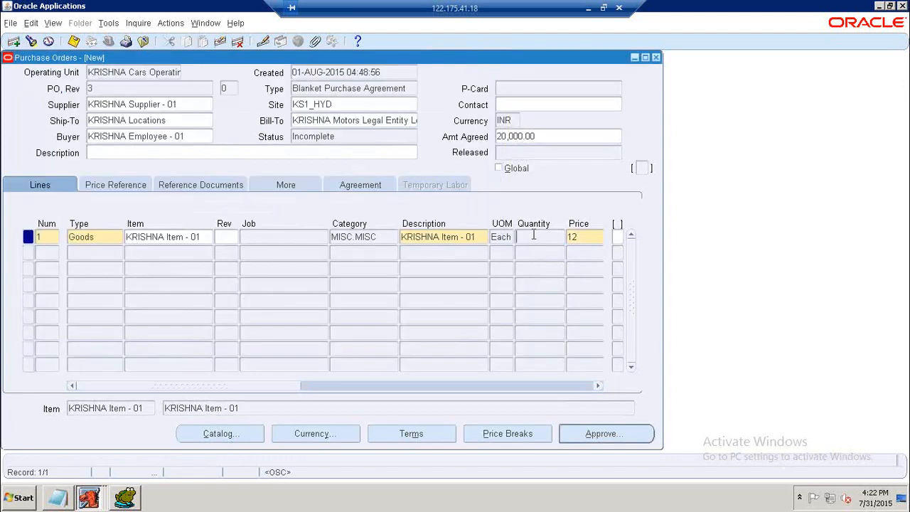
click(74, 41)
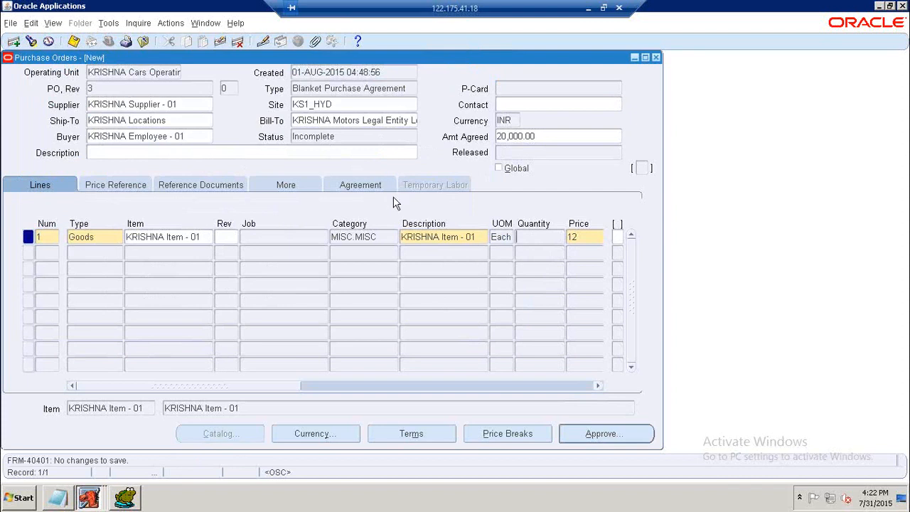
Submit the agreement for approval and close the purchase order form.
click(589, 435)
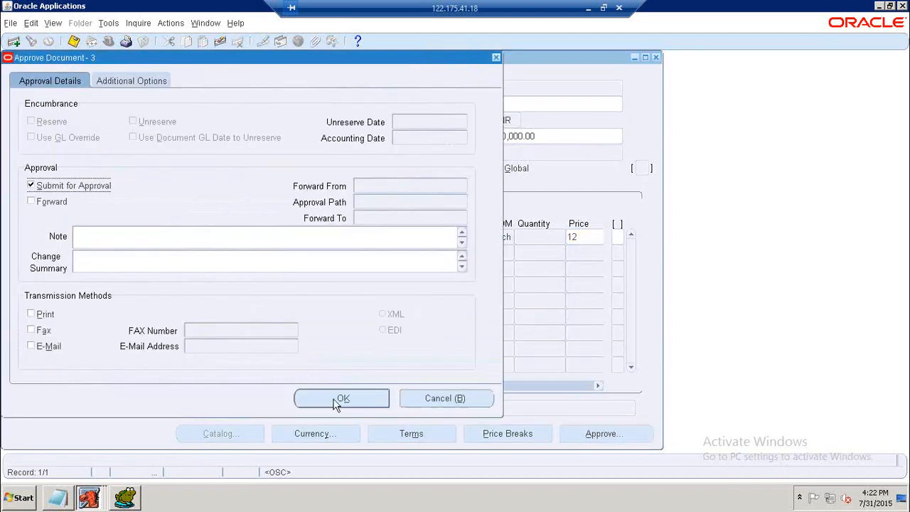
click(339, 403)
click(655, 57)
Reopen Purchase Orders and query agreement 3 to review its status.
double_click(95, 213)
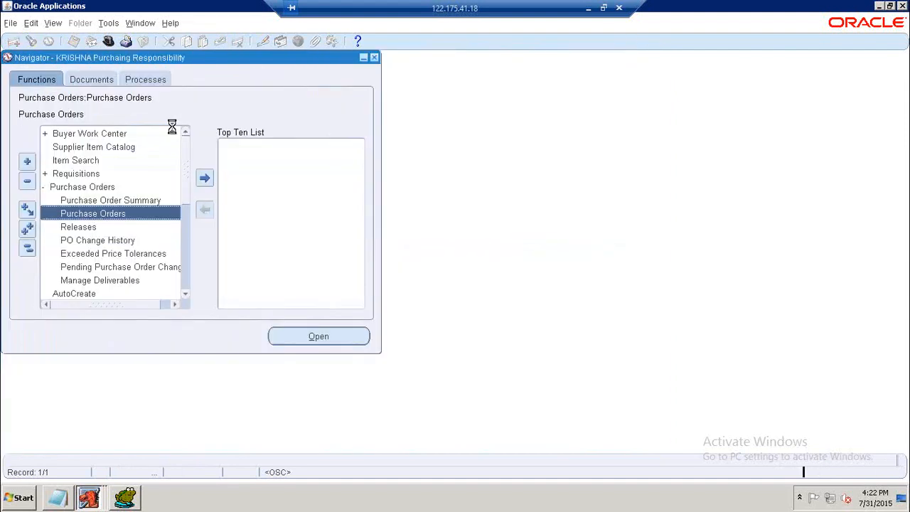
key(F11)
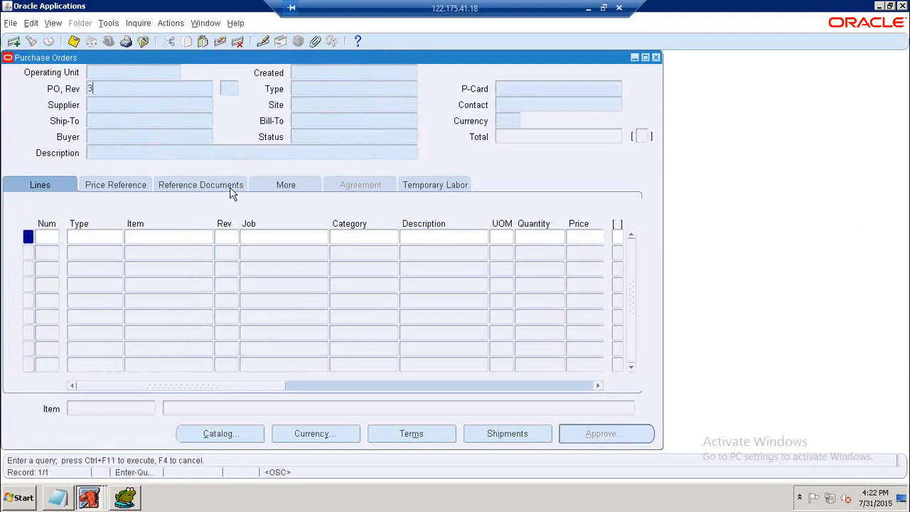
key(ctrl+F11)
double_click(320, 137)
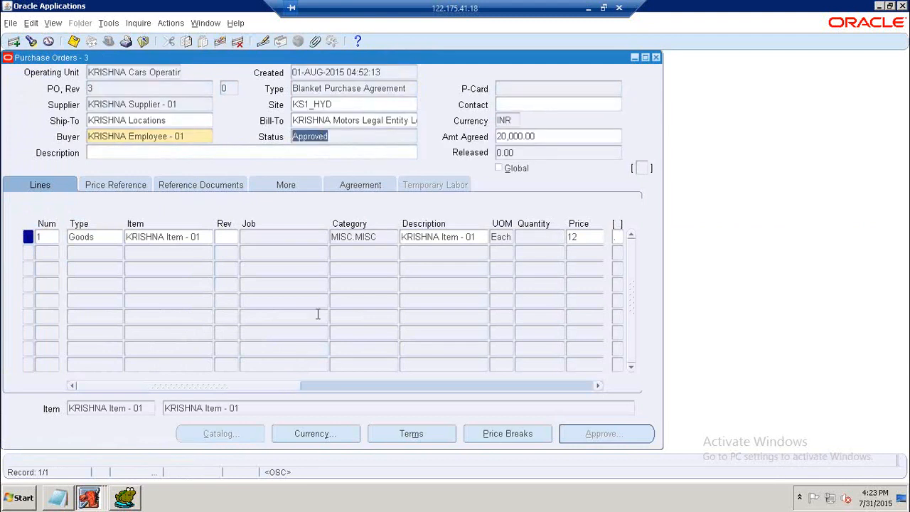
drag(289, 386, 208, 414)
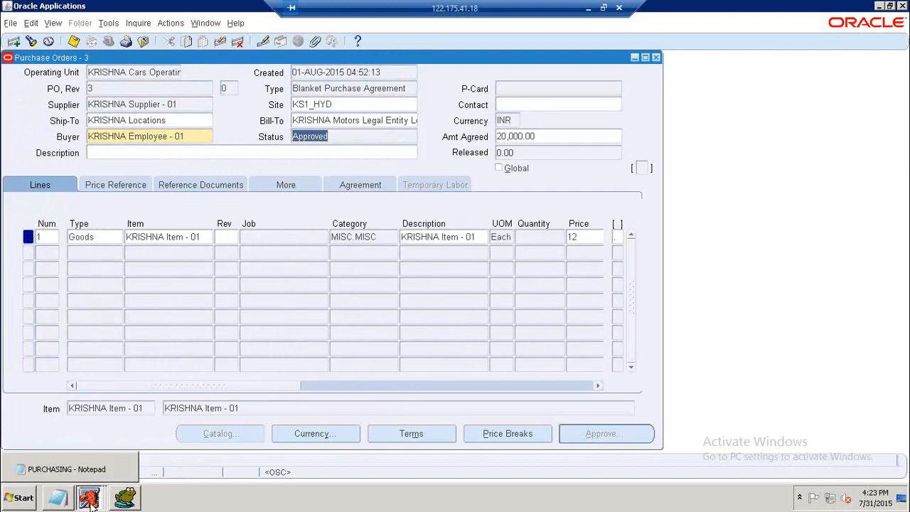
Switch to Toad and run the PO_HEADERS_ALL query for SEGMENT1 '3' with TYPE_LOOKUP_CODE 'BLANKET'.
click(125, 498)
click(364, 219)
scroll(364, 219, down, 2)
scroll(364, 219, up, 5)
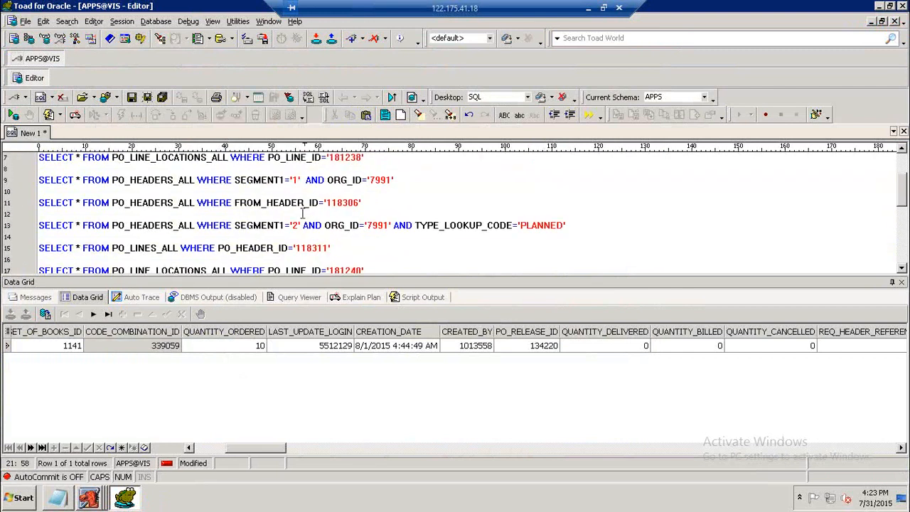
click(301, 226)
key(BackSpace)
text(3)
key(F9)
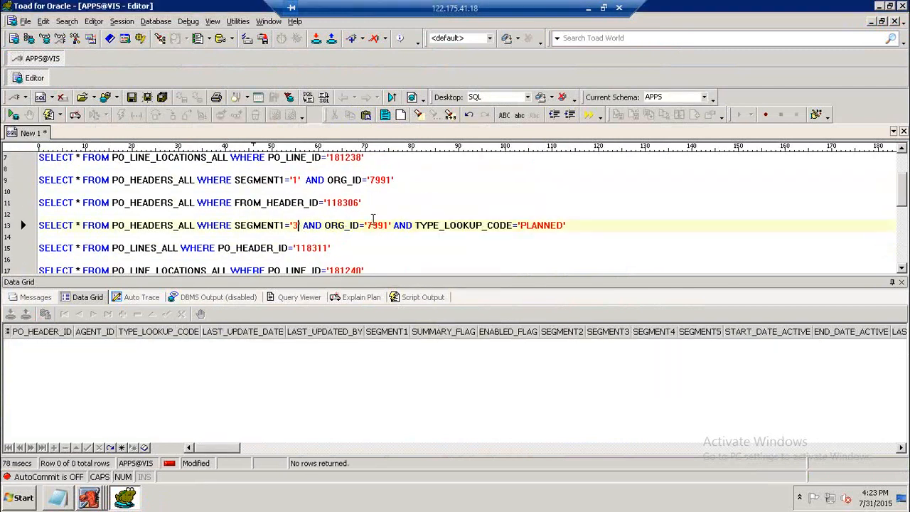
drag(522, 225, 565, 225)
text(BLANKET)
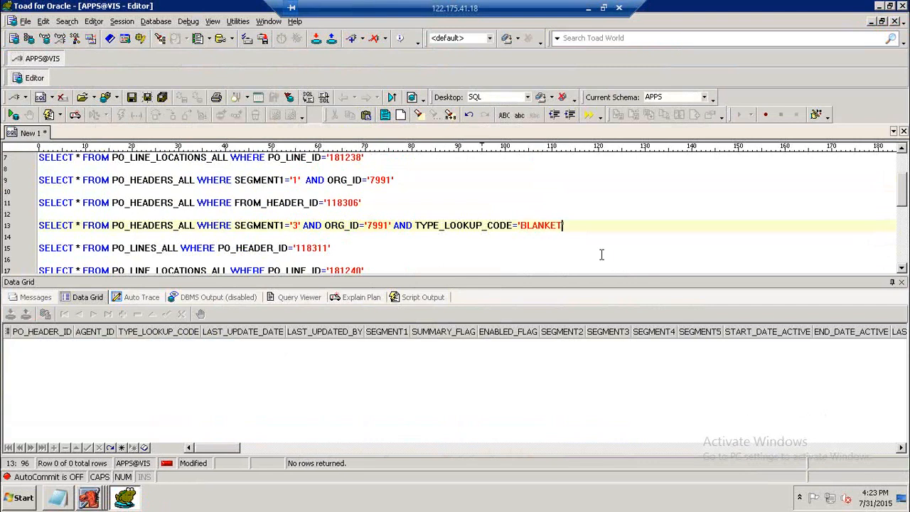
key(F9)
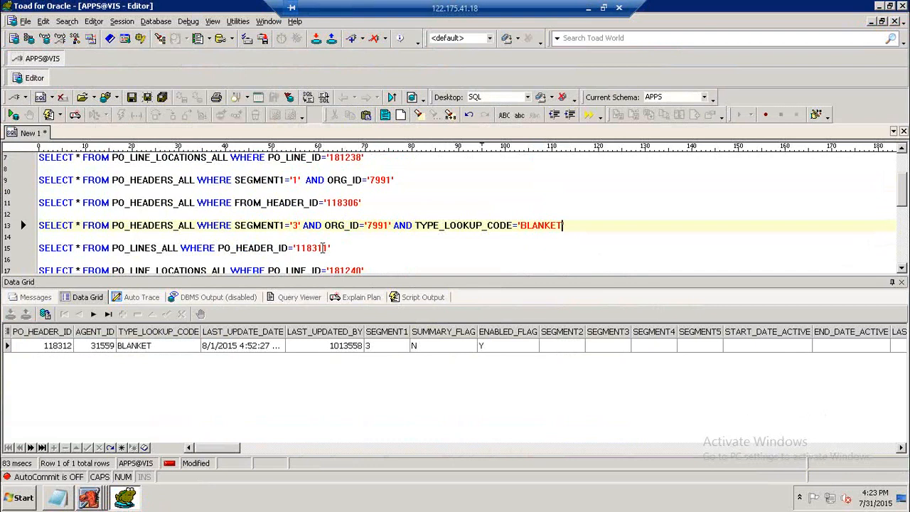
Run the PO_LINES_ALL query for PO_HEADER_ID '118312'.
click(326, 248)
text(2)
key(F9)
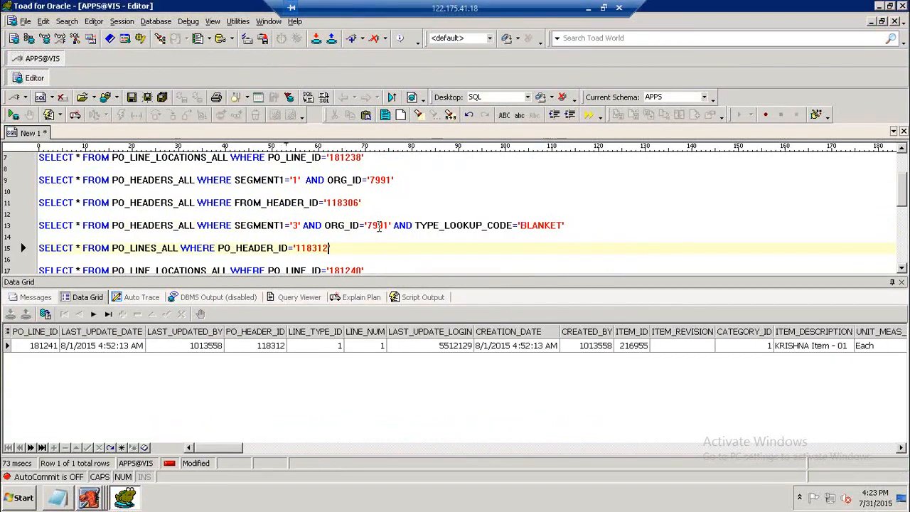
mouse_move(237, 450)
mouse_down()
mouse_move(275, 434)
mouse_move(235, 444)
mouse_up()
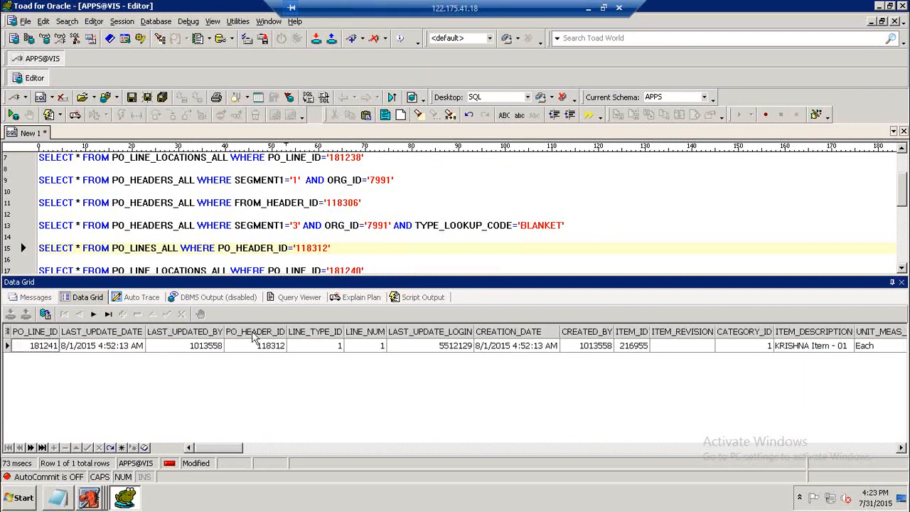
Run the PO_LINE_LOCATIONS_ALL query for PO_LINE_ID '181241'.
click(323, 250)
scroll(334, 245, down, 1)
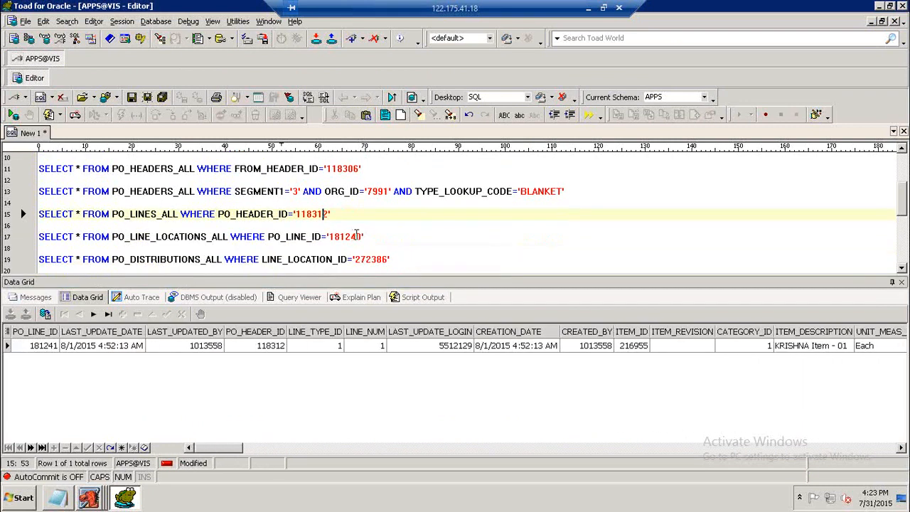
click(358, 237)
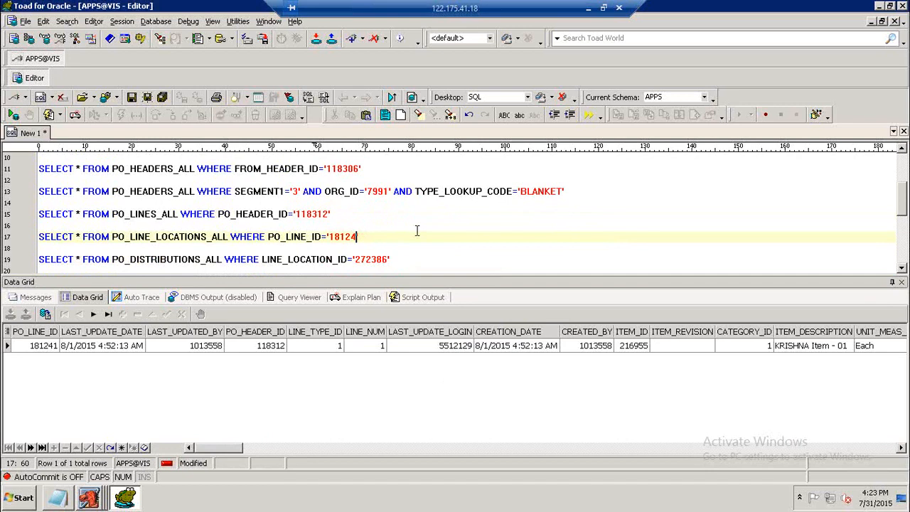
text(1)
key(F9)
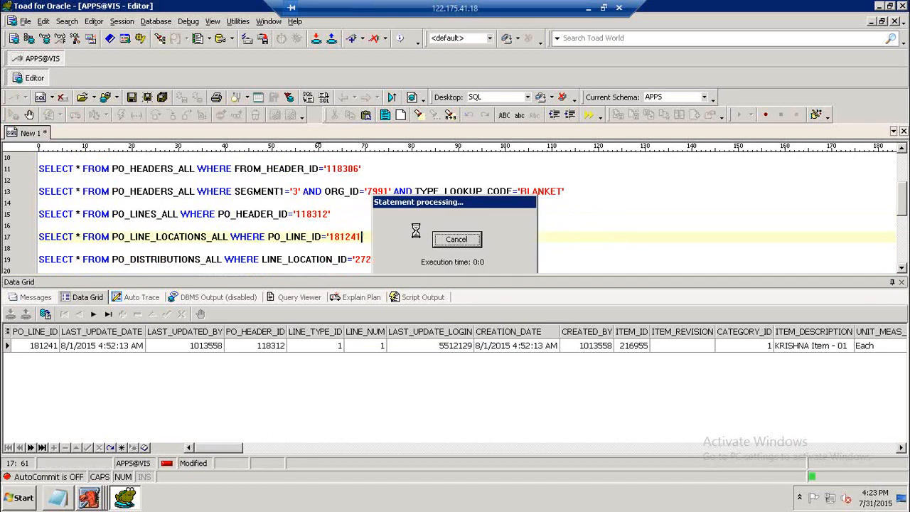
Rerun the PO_LINES_ALL query and inspect the line's unit price column.
click(302, 214)
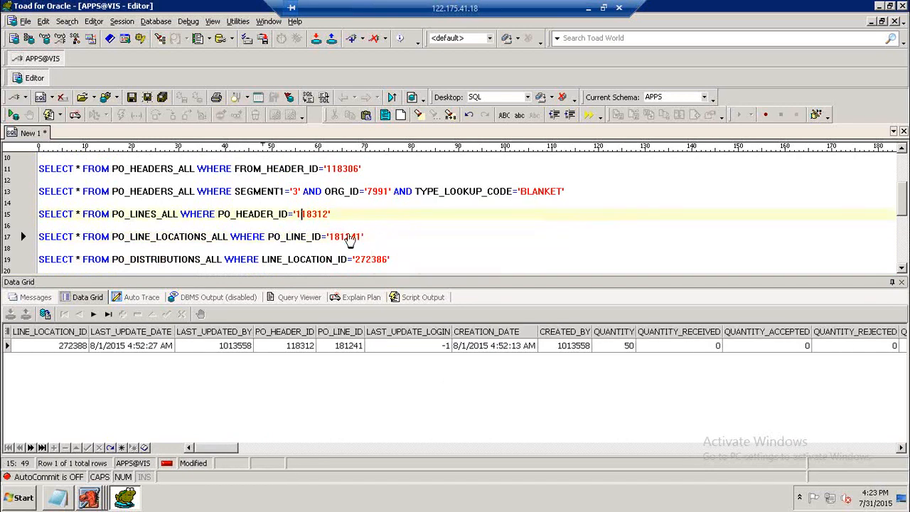
key(F9)
drag(224, 448, 273, 448)
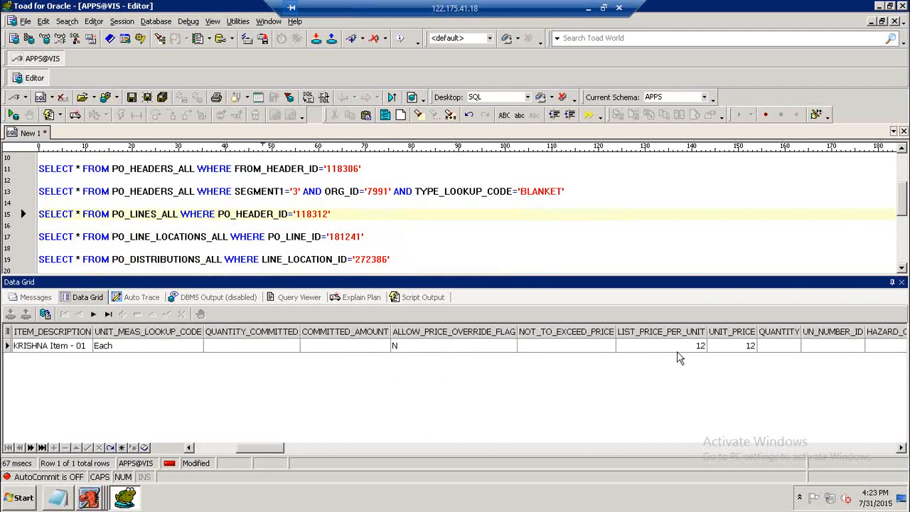
click(729, 346)
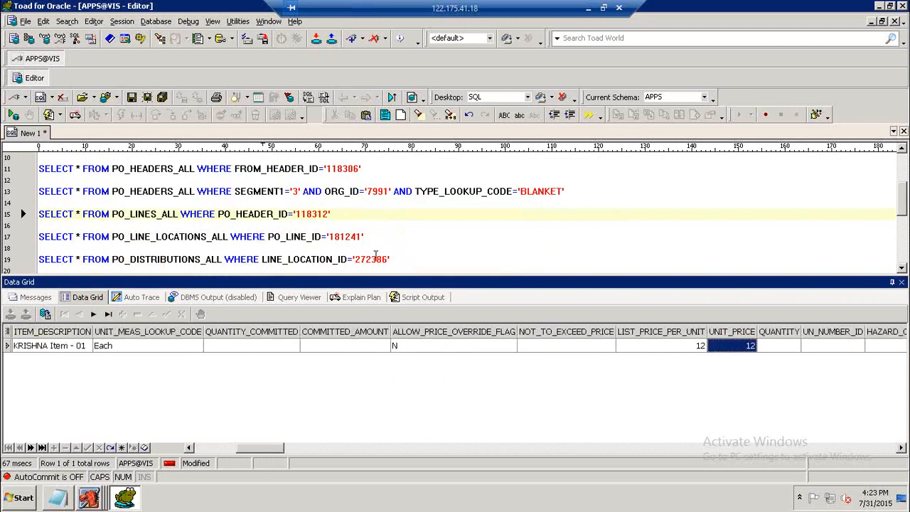
Rerun the PO_HEADERS_ALL blanket query and inspect its blanket total amount and amount limit columns.
drag(278, 448, 225, 462)
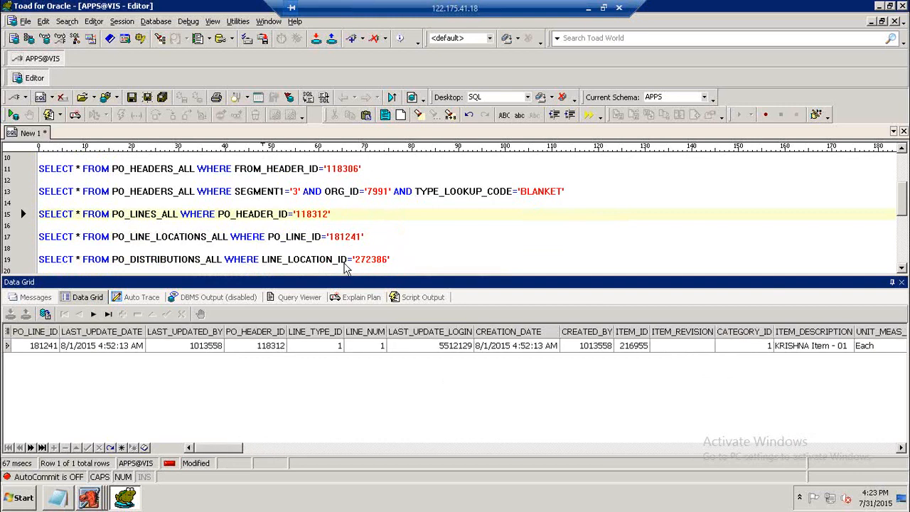
click(341, 194)
key(F9)
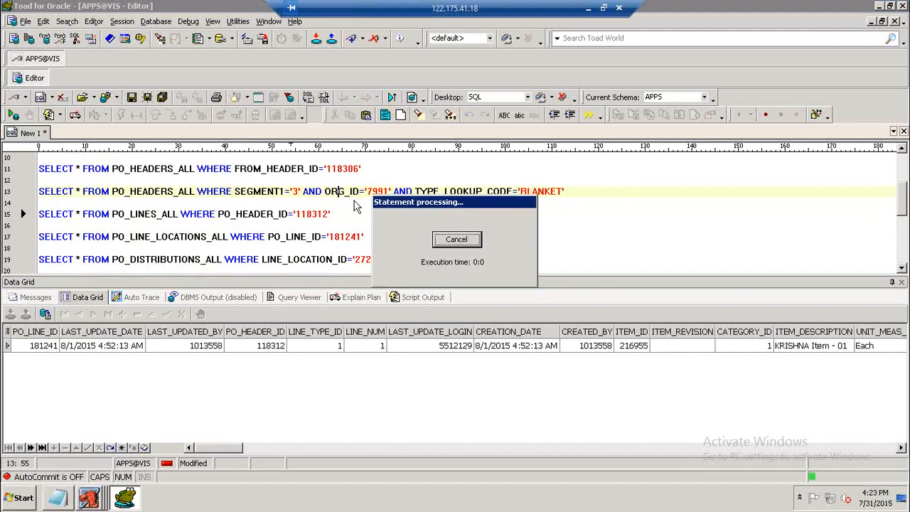
drag(224, 447, 329, 442)
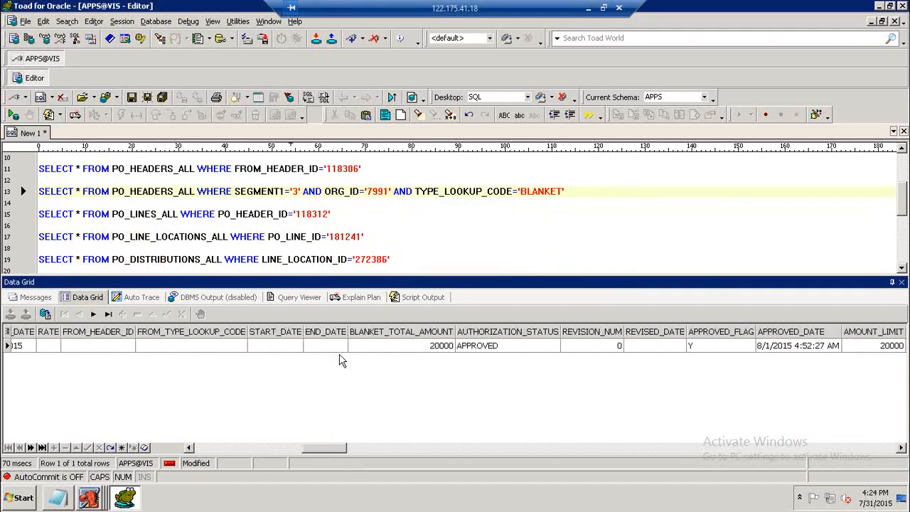
click(431, 348)
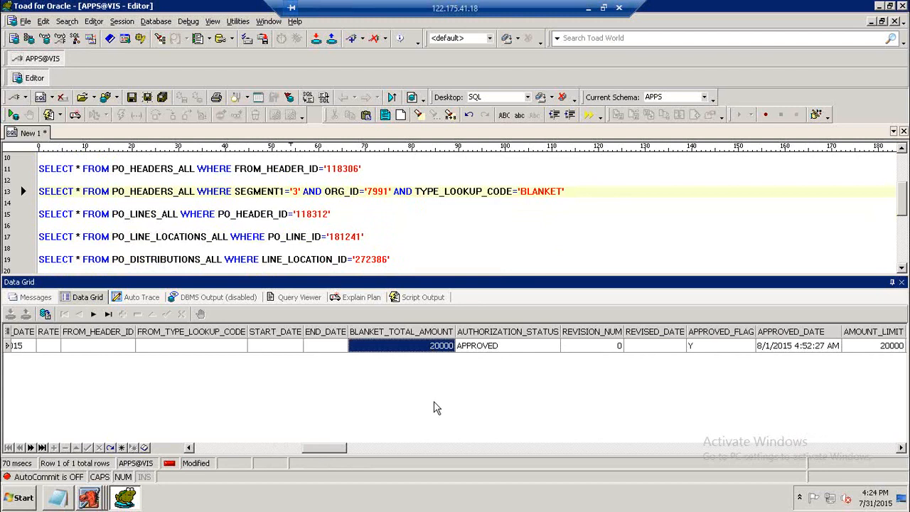
drag(340, 456, 350, 456)
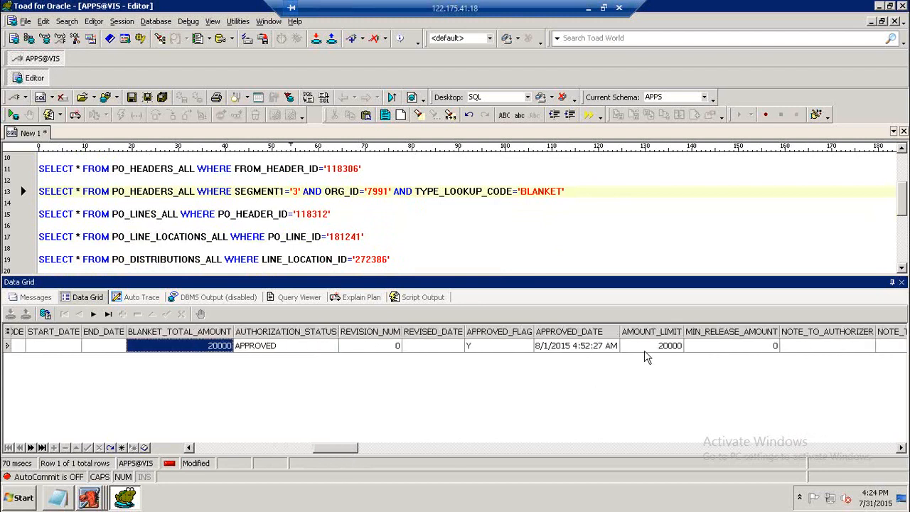
click(646, 352)
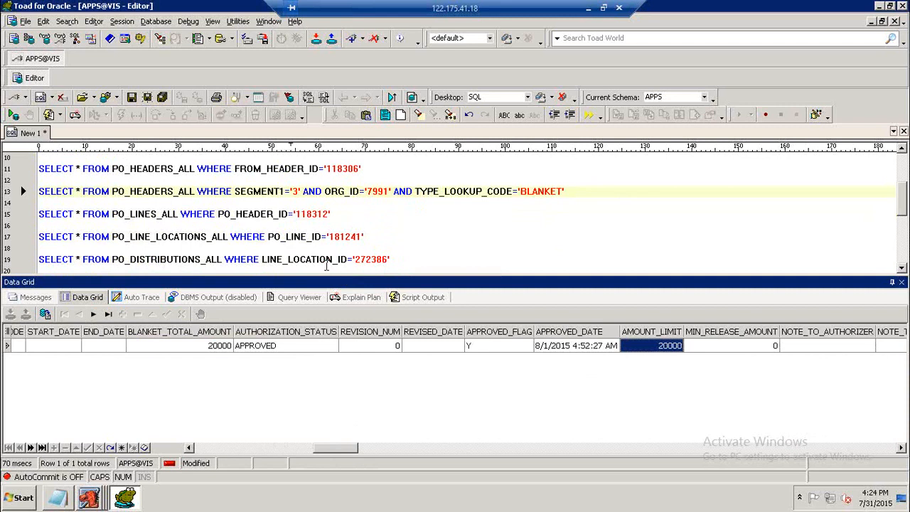
Rerun the PO_LINE_LOCATIONS_ALL, PO_LINES_ALL and PO_HEADERS_ALL queries in turn to compare their results.
click(296, 257)
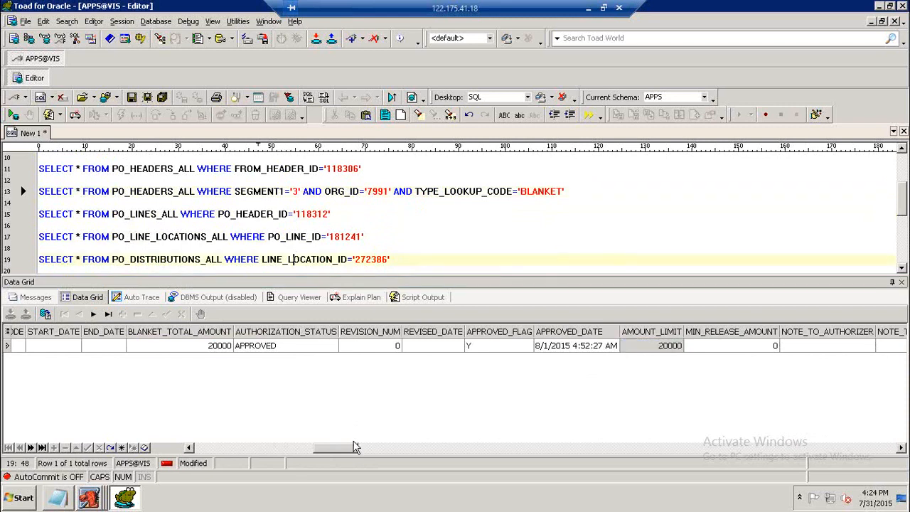
drag(354, 448, 192, 447)
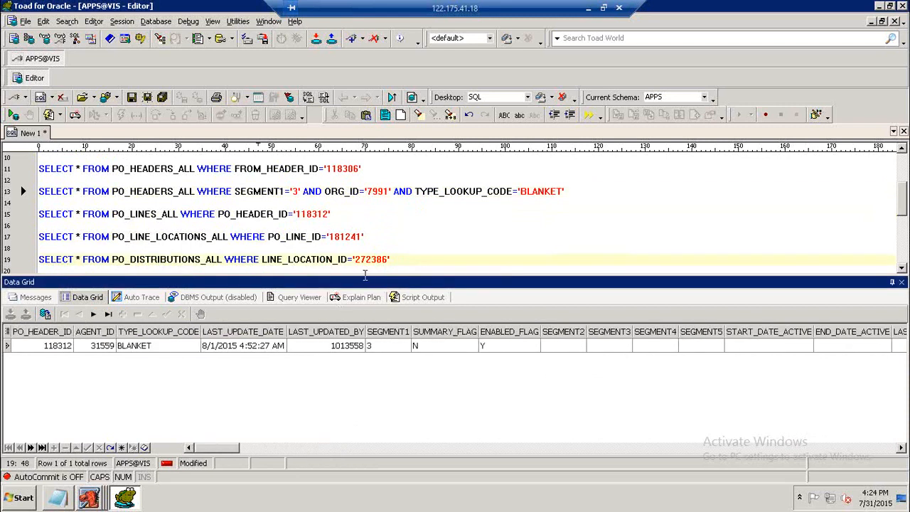
click(316, 236)
key(F9)
click(303, 214)
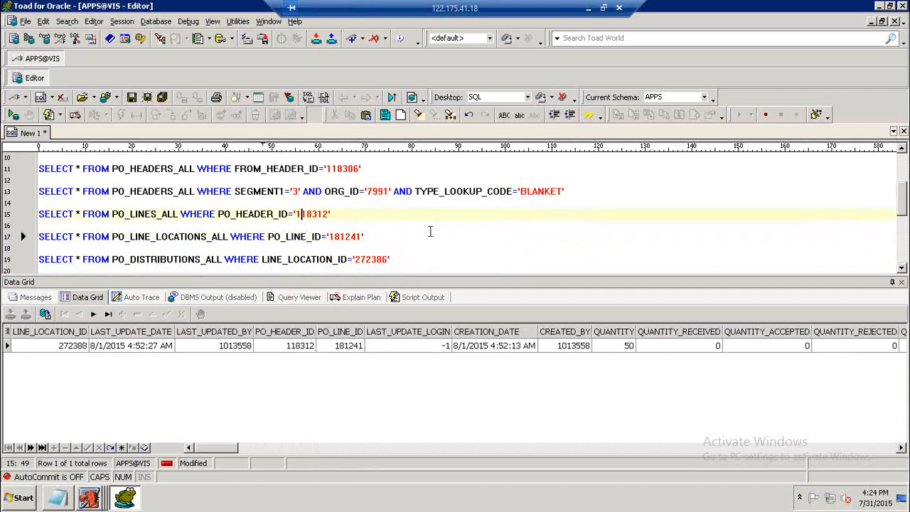
key(F9)
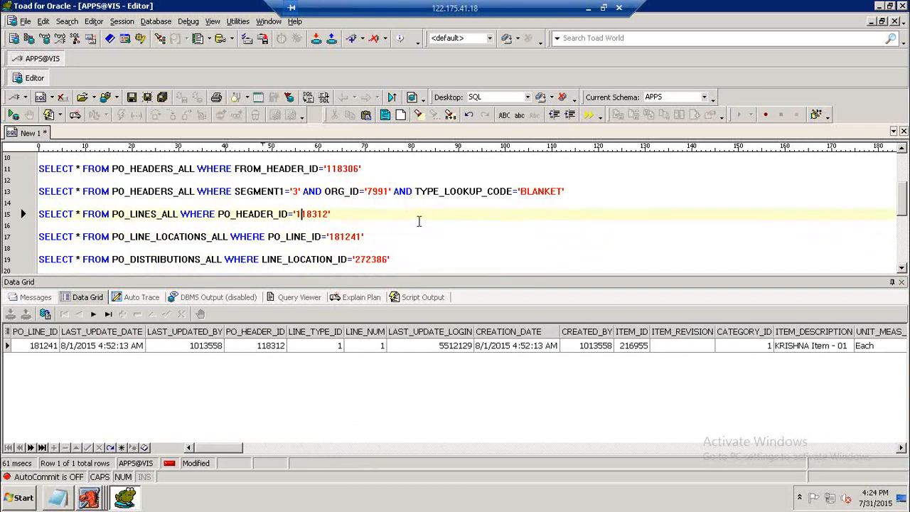
click(418, 193)
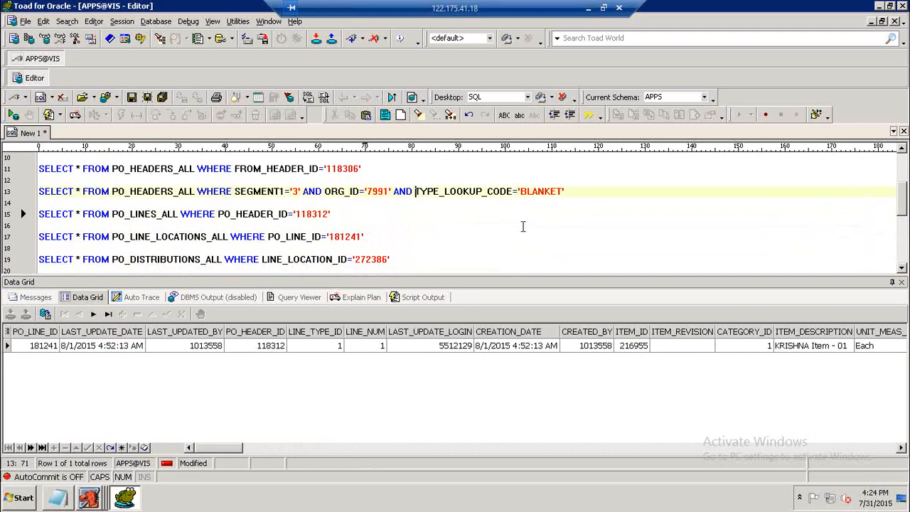
key(F9)
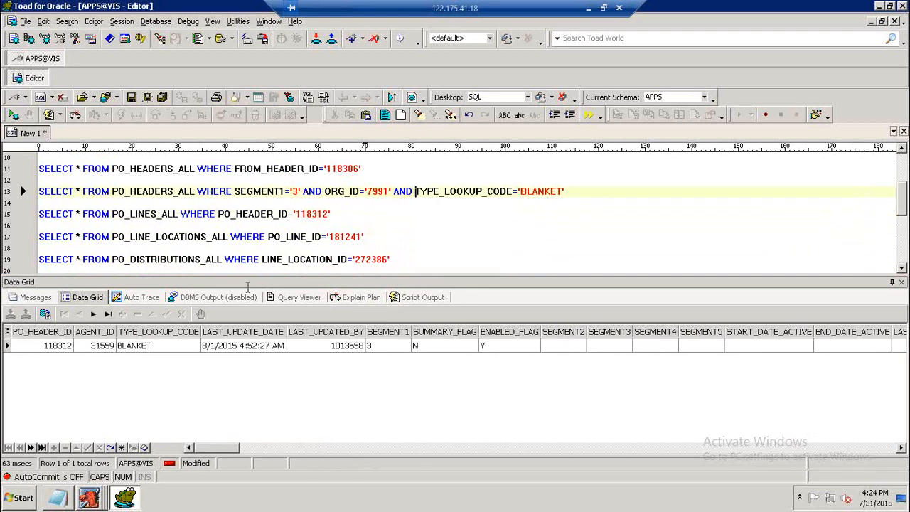
click(318, 214)
key(F9)
Rerun the PO_LINE_LOCATIONS_ALL query and inspect its price override and quantity columns.
click(365, 238)
key(F9)
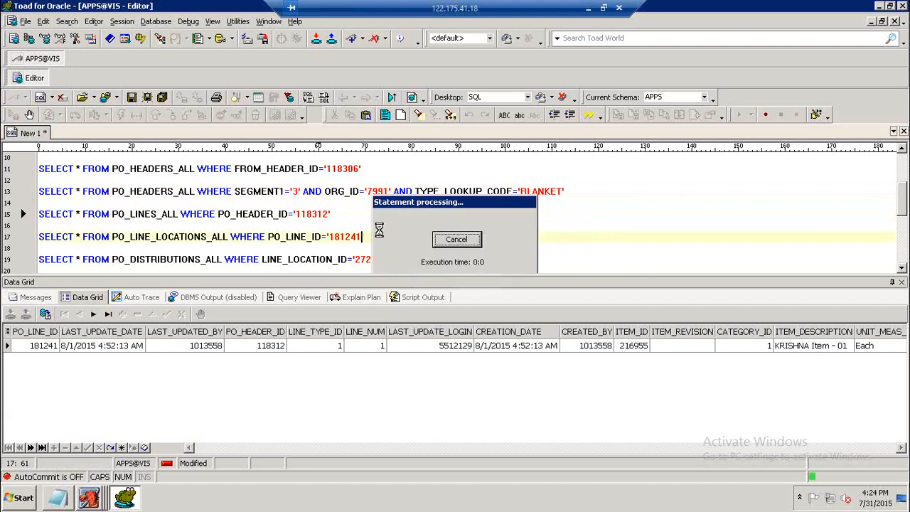
drag(217, 448, 279, 446)
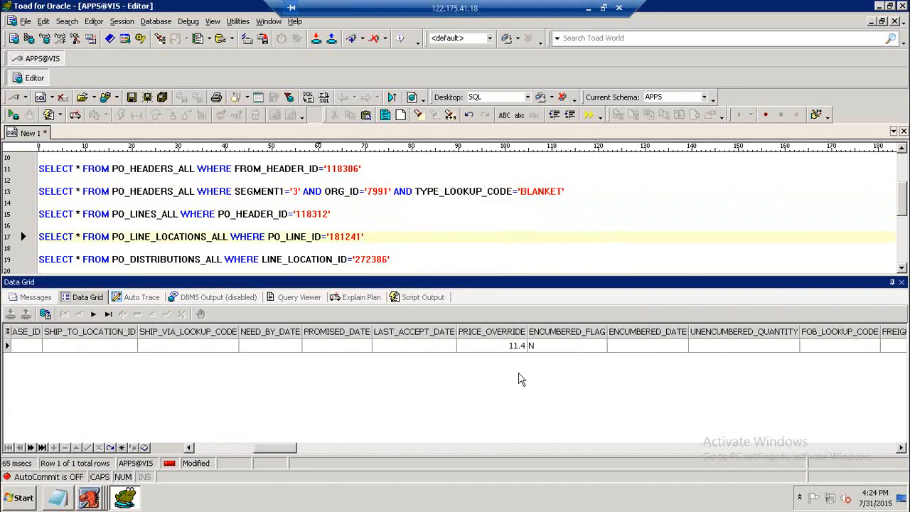
click(517, 347)
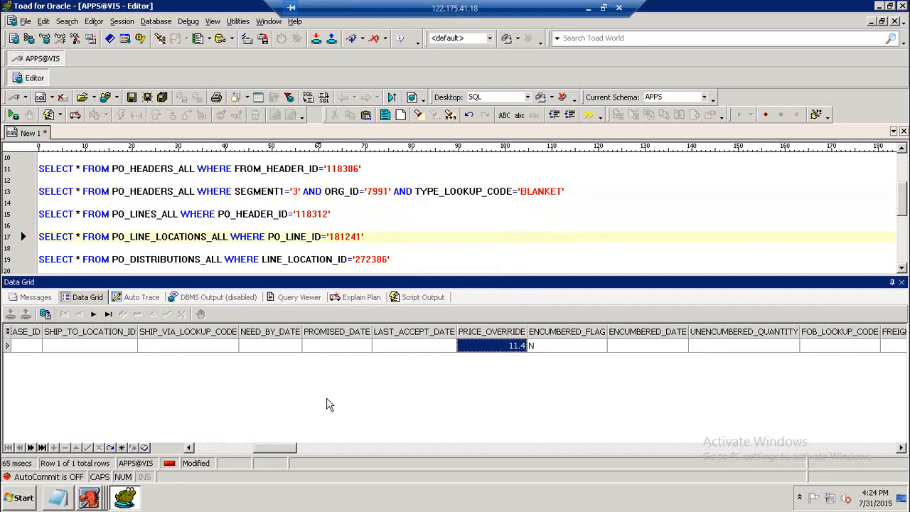
drag(293, 448, 249, 465)
click(167, 348)
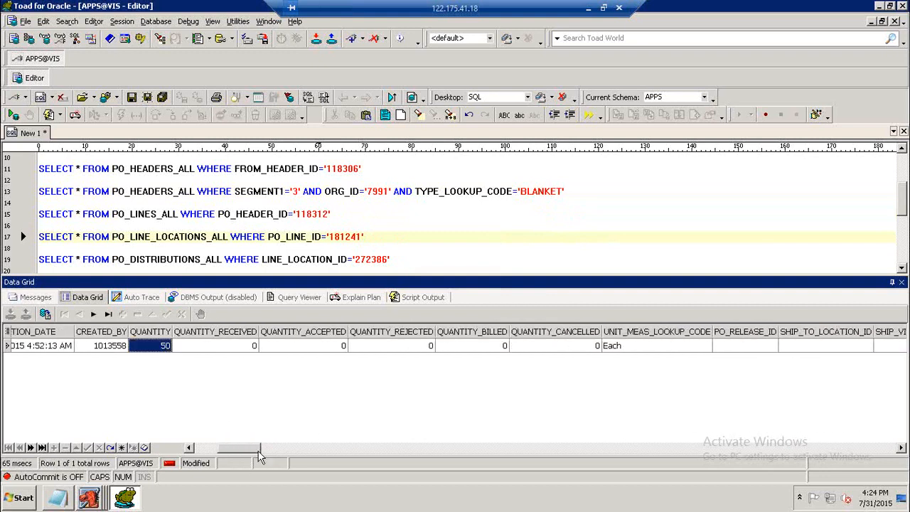
drag(258, 455, 226, 456)
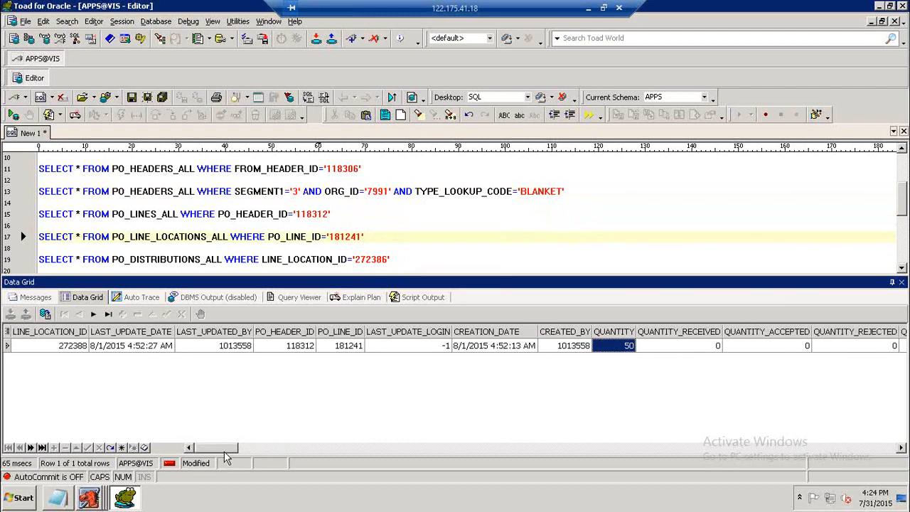
click(324, 262)
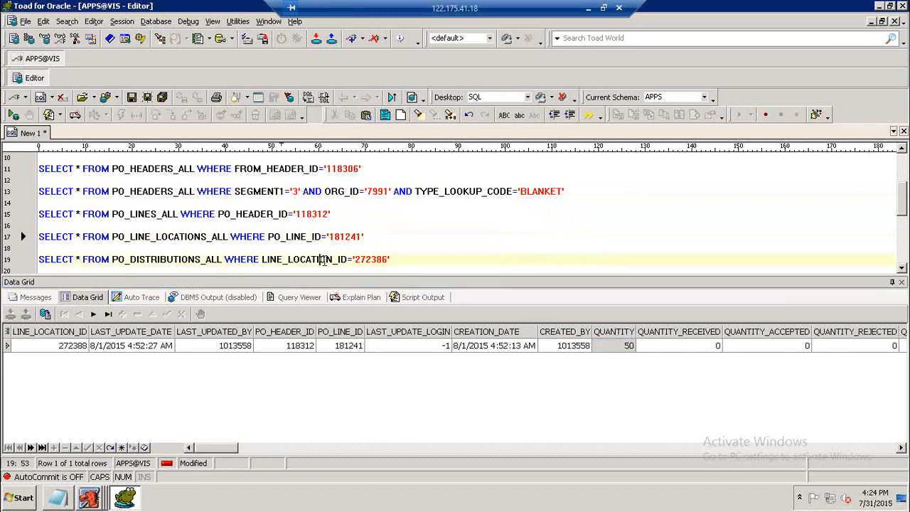
scroll(441, 262, down, 1)
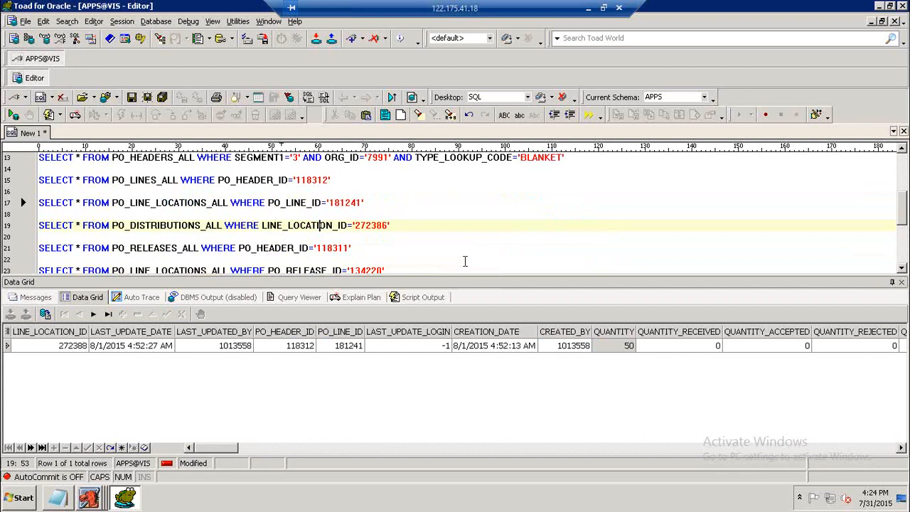
scroll(462, 259, up, 1)
Copy the header, lines and line locations queries into the Notepad notes below the BLANKET PA description.
drag(364, 237, 37, 190)
key(ctrl+c)
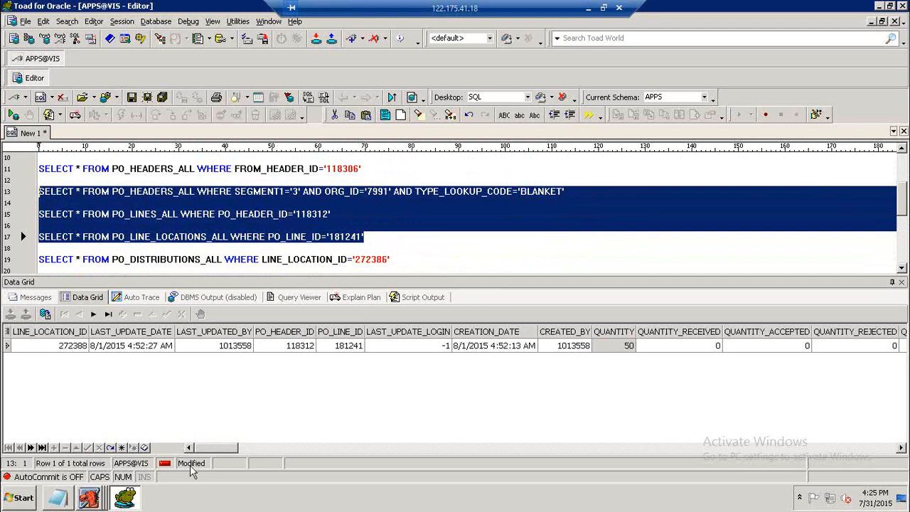
click(90, 499)
click(57, 498)
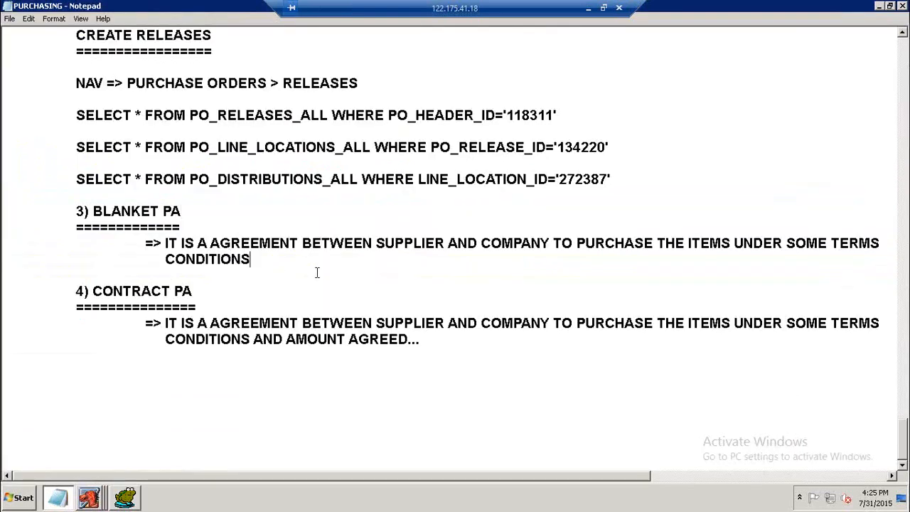
key(Return)
key(Return)
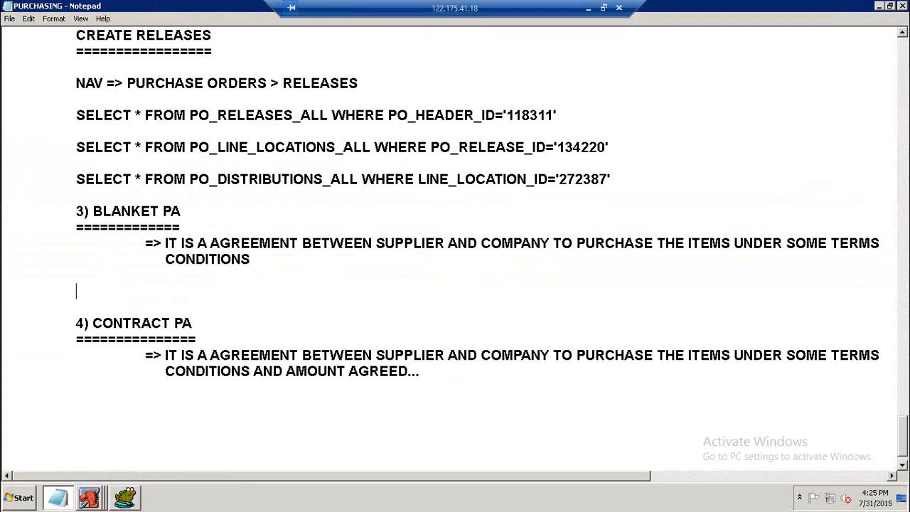
key(ctrl+v)
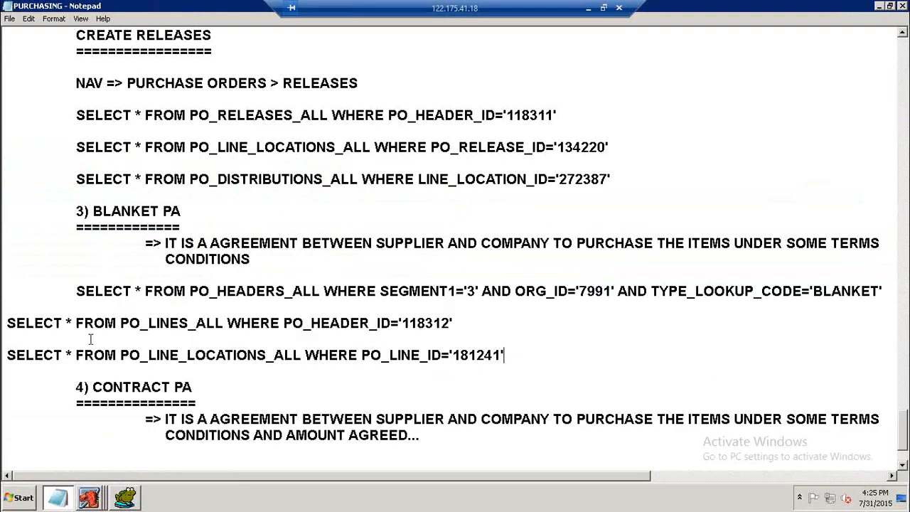
Indent the pasted PO_LINES_ALL and PO_LINE_LOCATIONS_ALL queries to align with the first query.
click(8, 324)
key(Tab)
key(Tab)
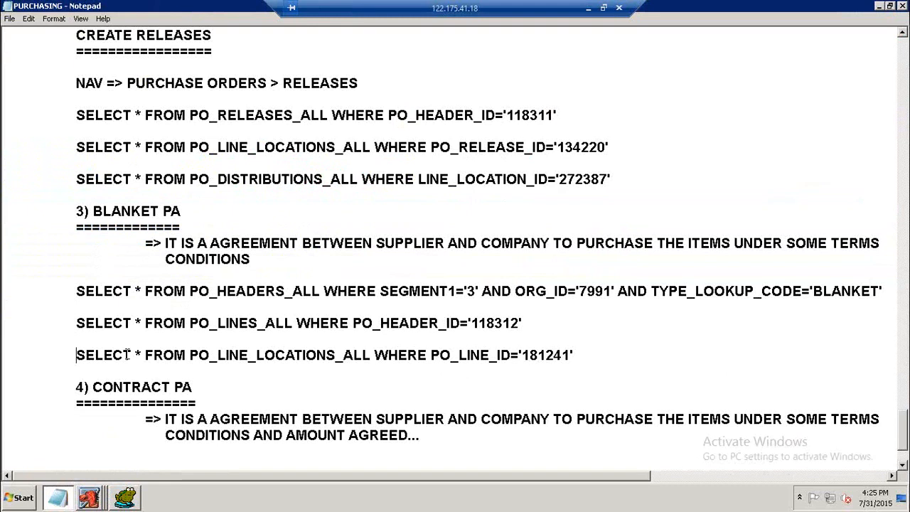
key(Return)
key(Tab)
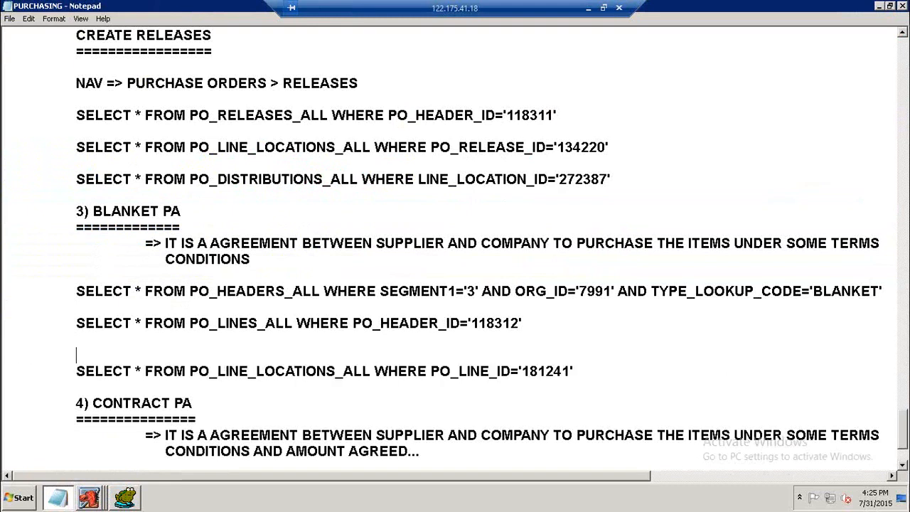
text(PRICE)
key(BackSpace)
key(BackSpace)
key(BackSpace)
key(BackSpace)
key(BackSpace)
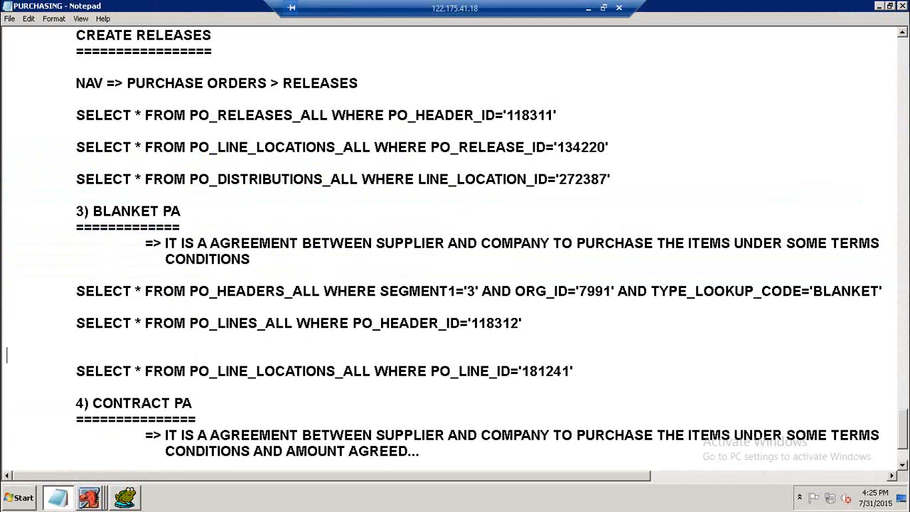
key(BackSpace)
Add the note "NOTE => PRICE BREAKS STORED IN PO_LINE_LOCATIONS_ALL" below the blanket queries.
click(599, 351)
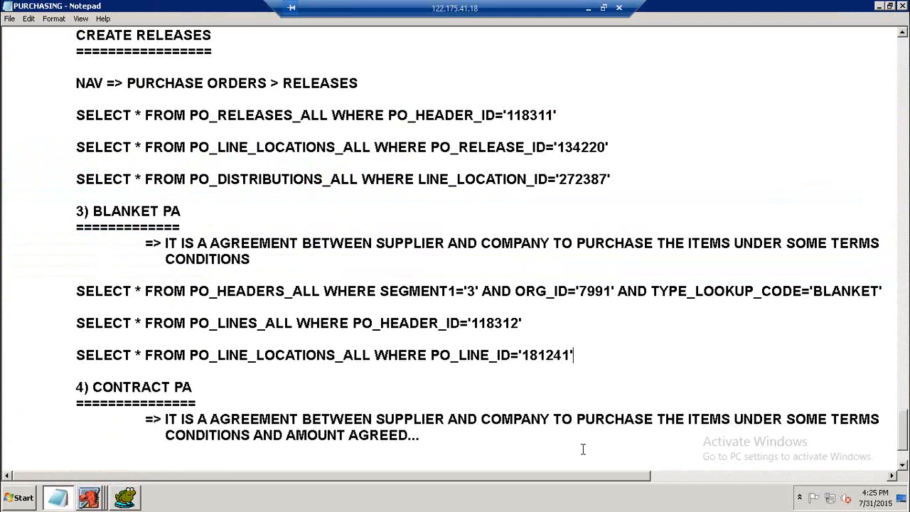
key(Return)
key(Return)
text(NOTE )
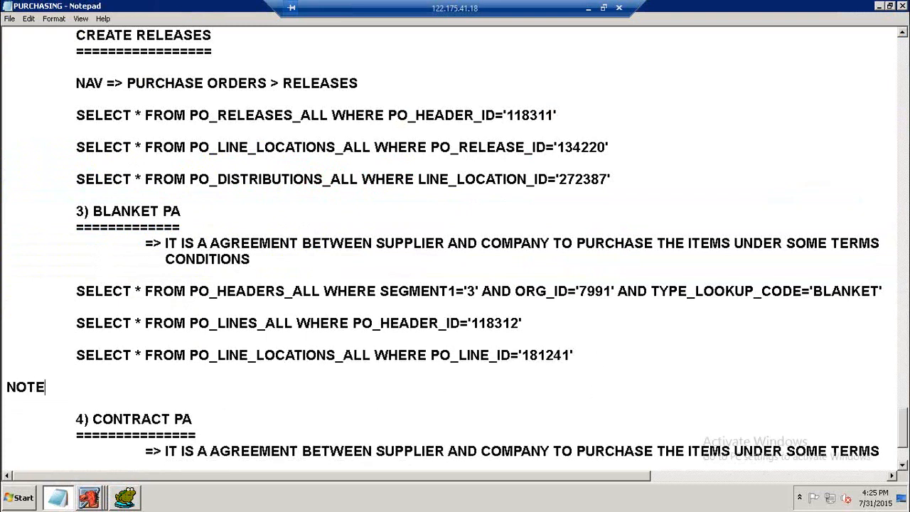
text(=> PRICE BREAKS STORED )
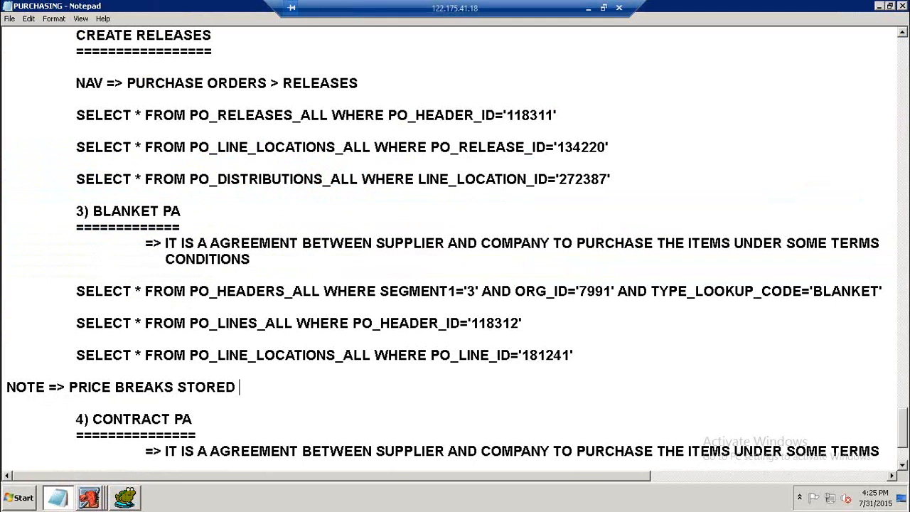
text(IN)
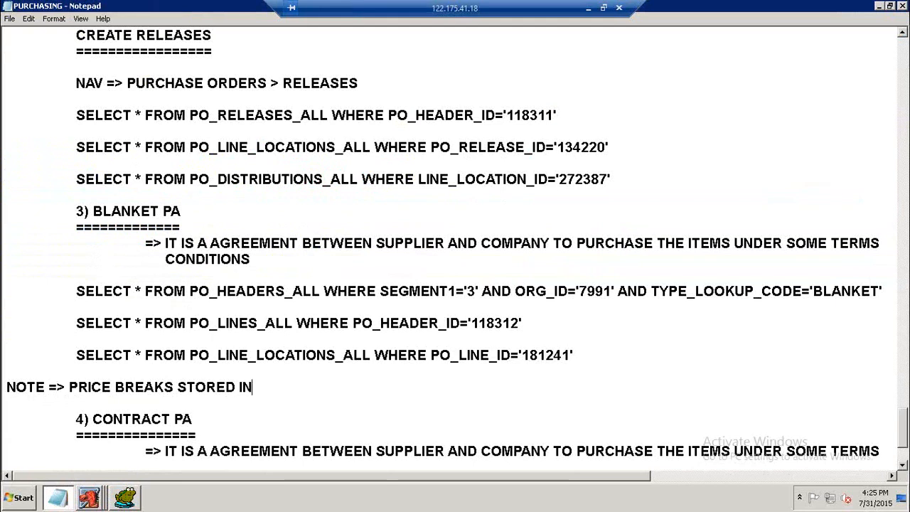
text( PO_LINE_LOC)
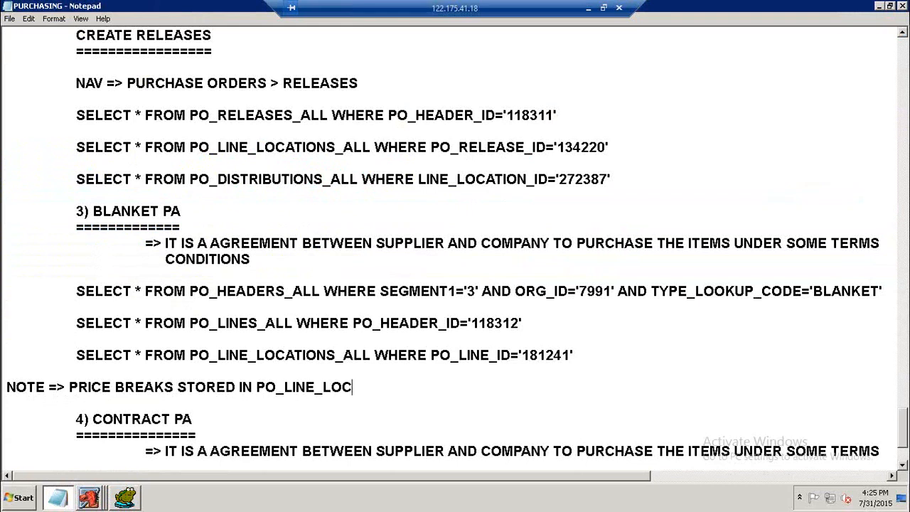
text(ATIONS_ALL)
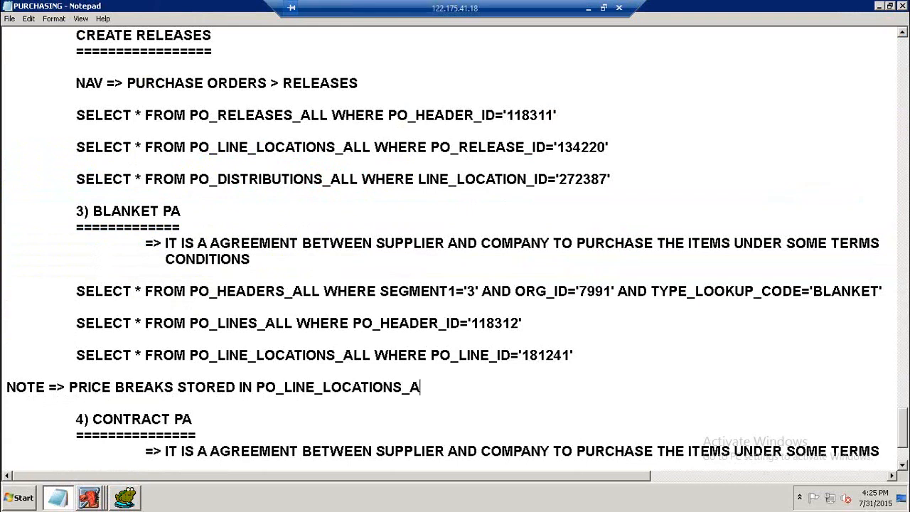
key(Return)
key(Return)
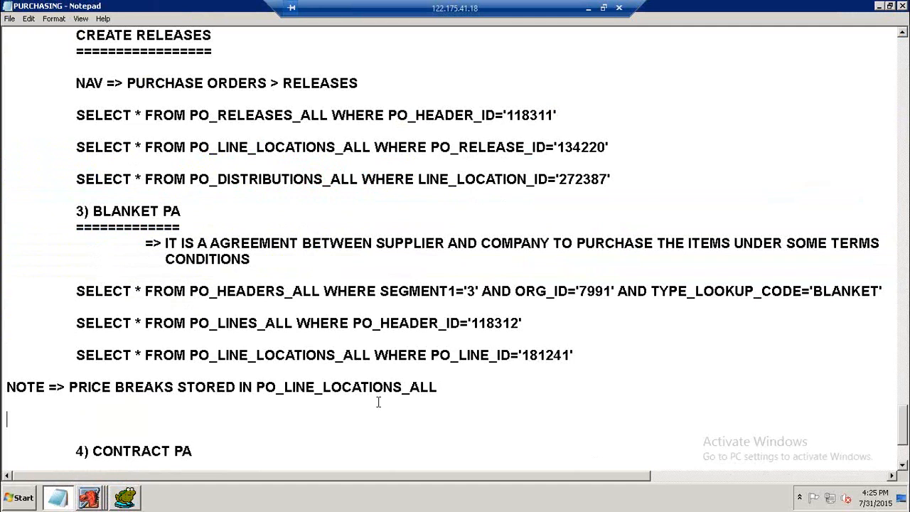
key(Delete)
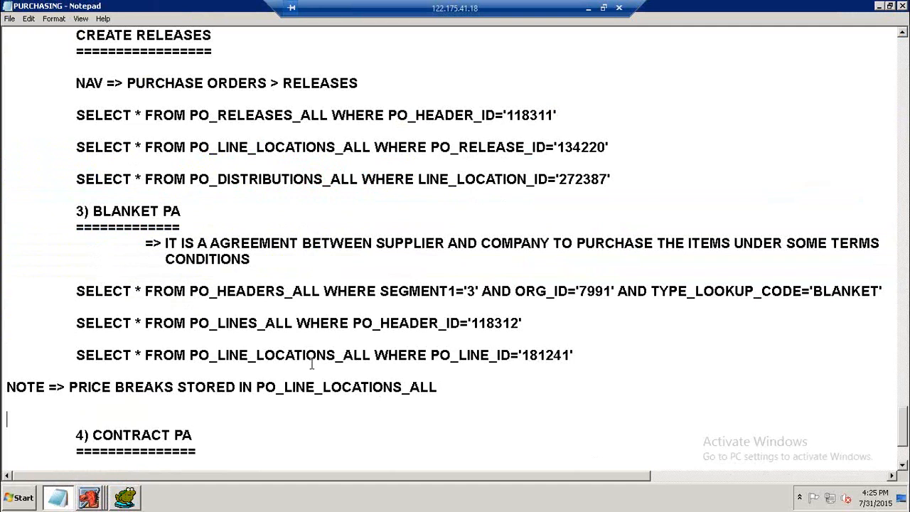
scroll(311, 364, down, 1)
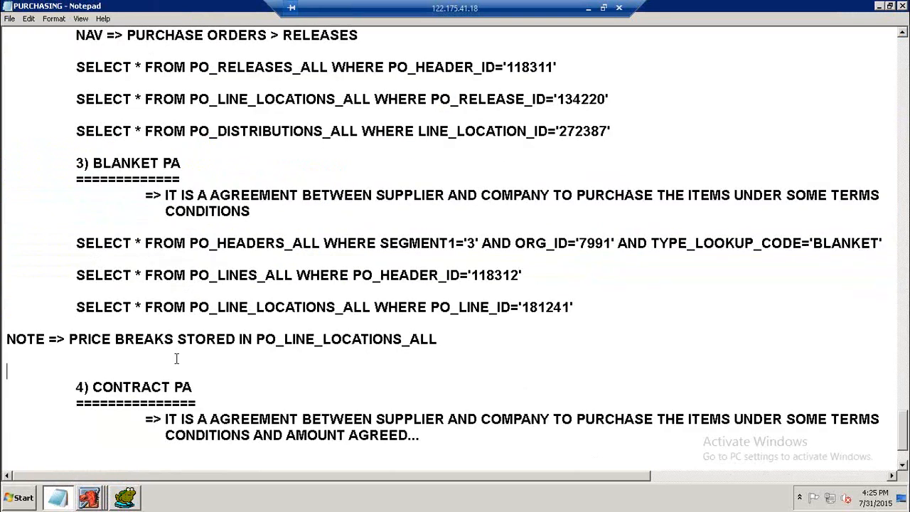
Remove the empty line below the price breaks note in the notes.
key(Delete)
scroll(192, 359, down, 2)
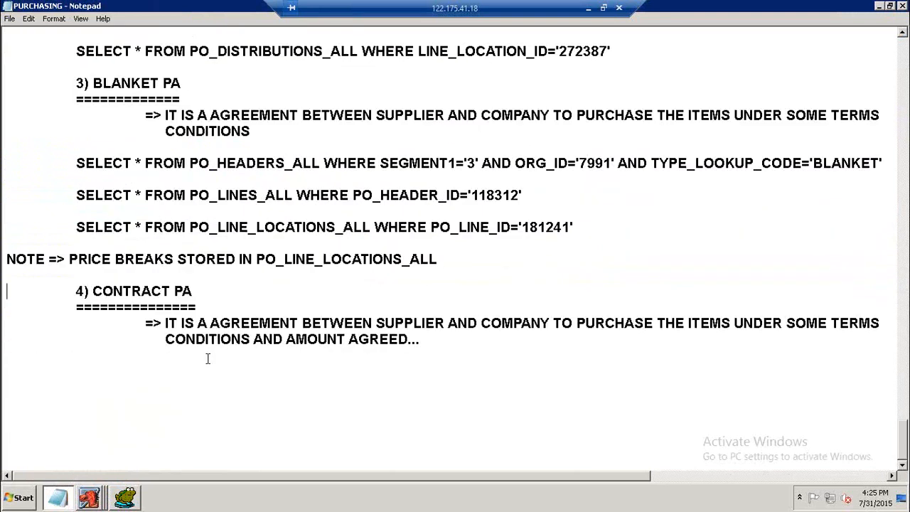
Close the purchase order window and open the Releases form from the Purchase Orders functions.
click(89, 497)
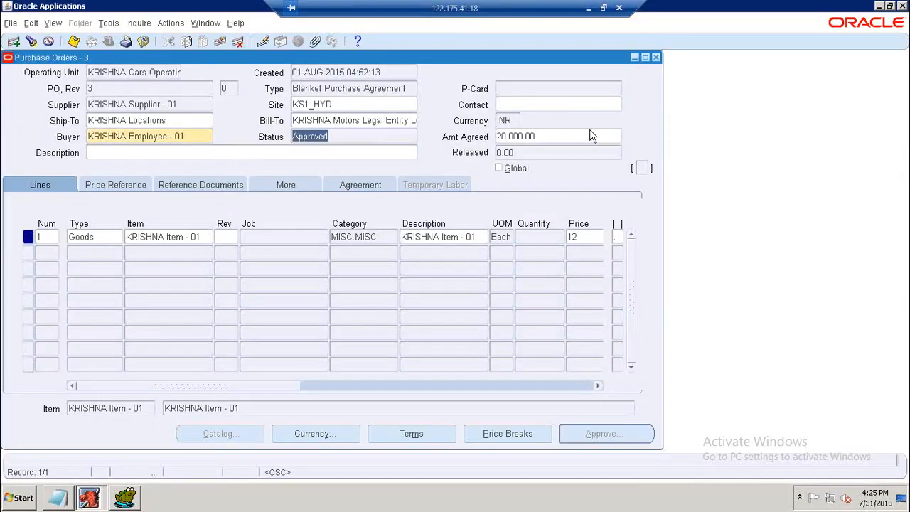
click(656, 57)
double_click(87, 226)
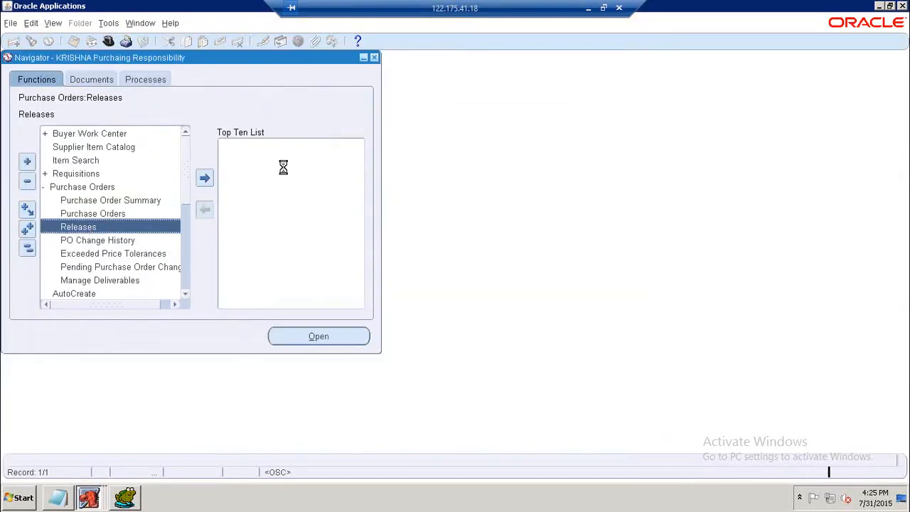
Copy the CREATE RELEASES heading and its navigation line below the price breaks note, indenting the heading.
click(68, 502)
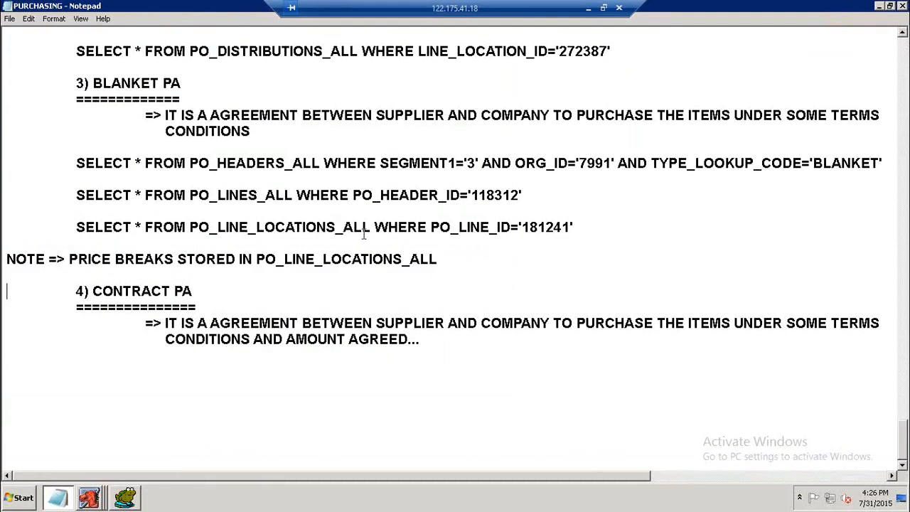
scroll(365, 234, up, 2)
drag(76, 99, 364, 152)
key(ctrl+c)
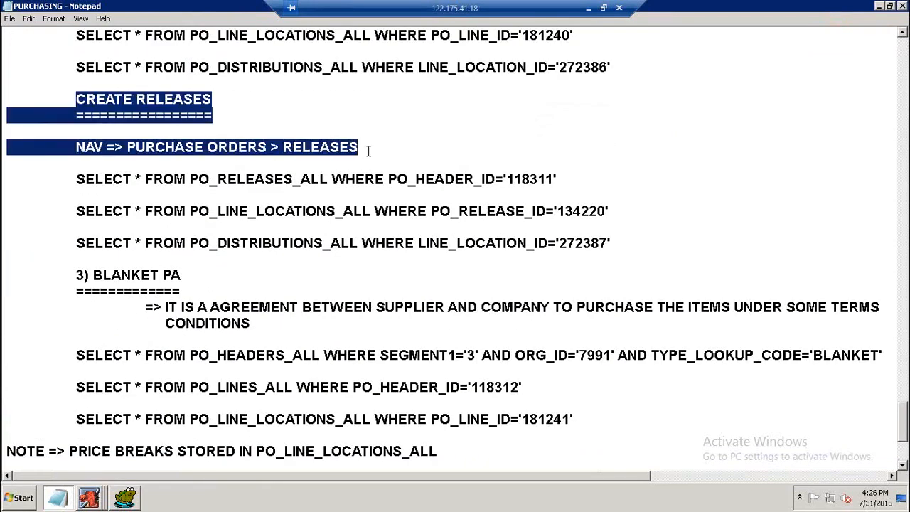
scroll(266, 189, down, 4)
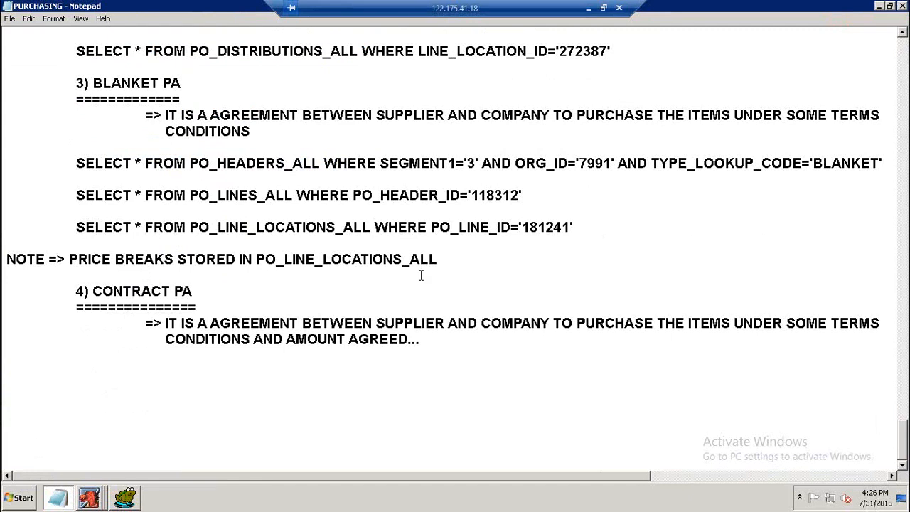
click(458, 261)
key(Return)
key(Return)
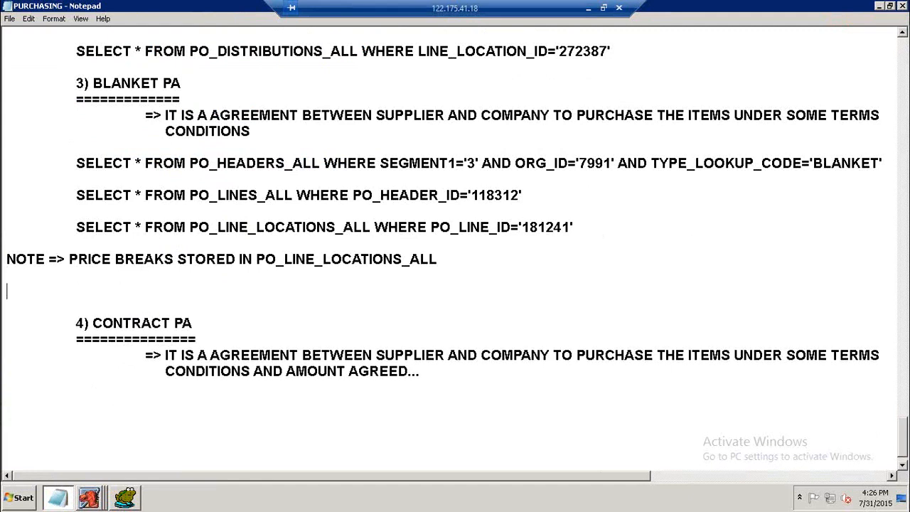
key(ctrl+v)
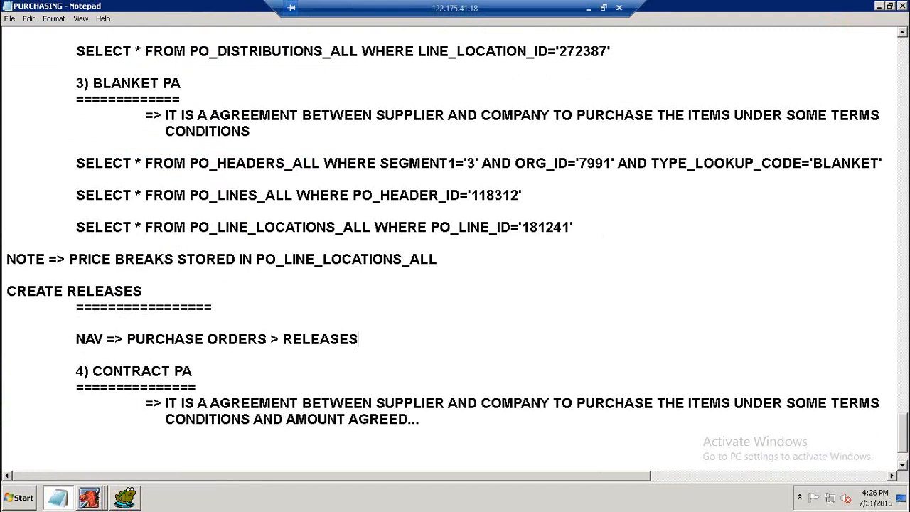
key(Home)
key(Up)
key(Up)
key(Up)
key(Tab)
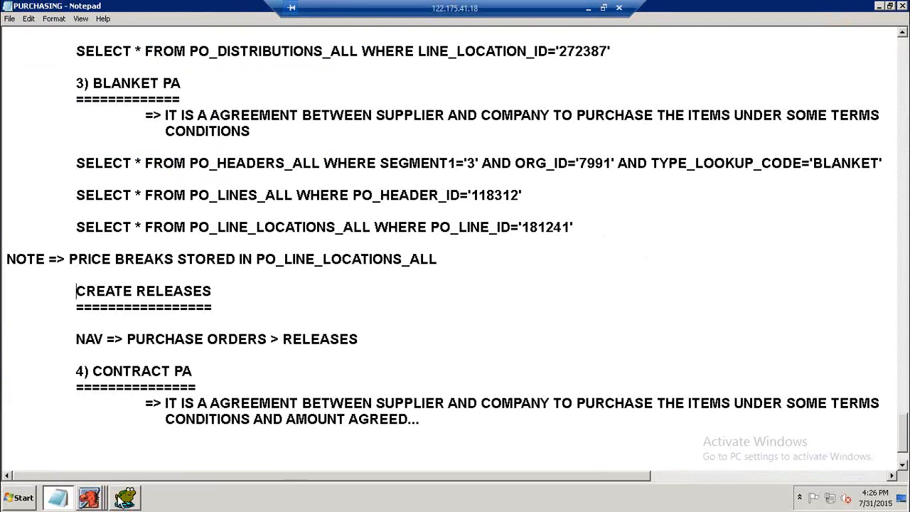
Start a new release against blanket agreement 3 and select agreement line 1.
click(100, 497)
click(101, 473)
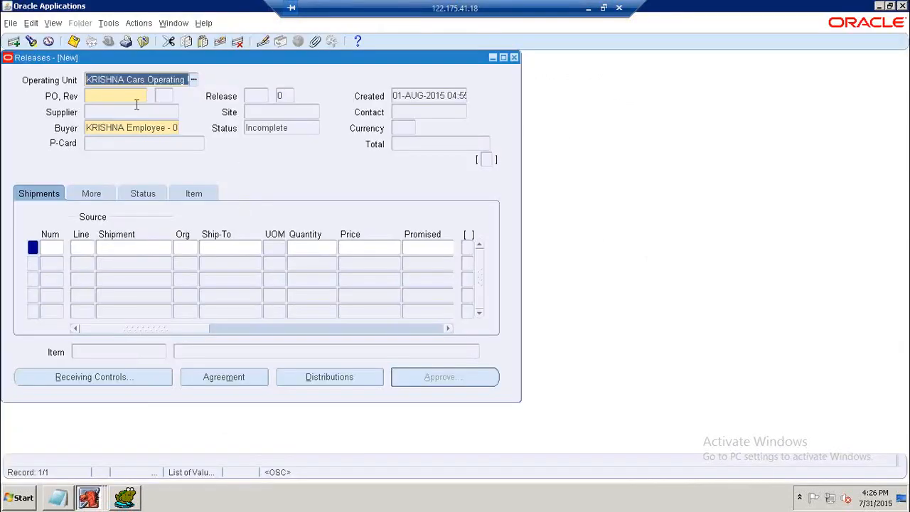
text(3)
key(Tab)
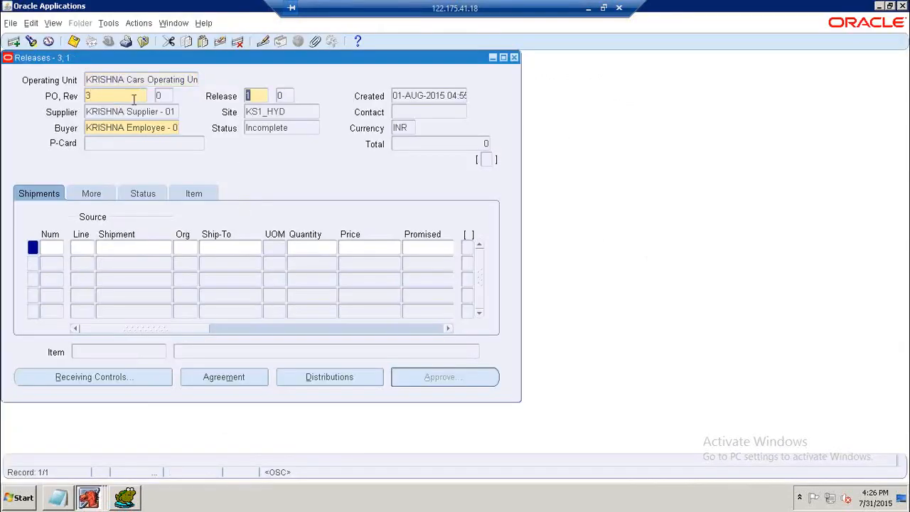
click(82, 250)
click(100, 250)
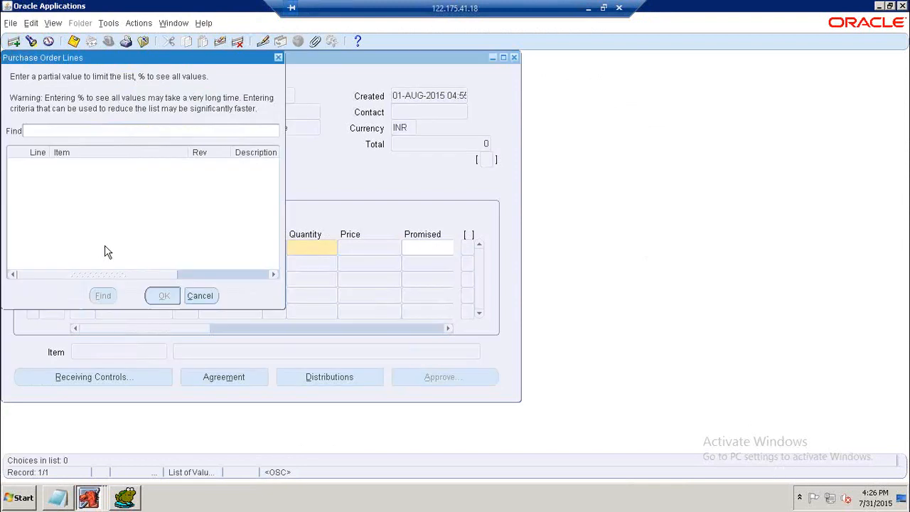
key(Return)
key(Return)
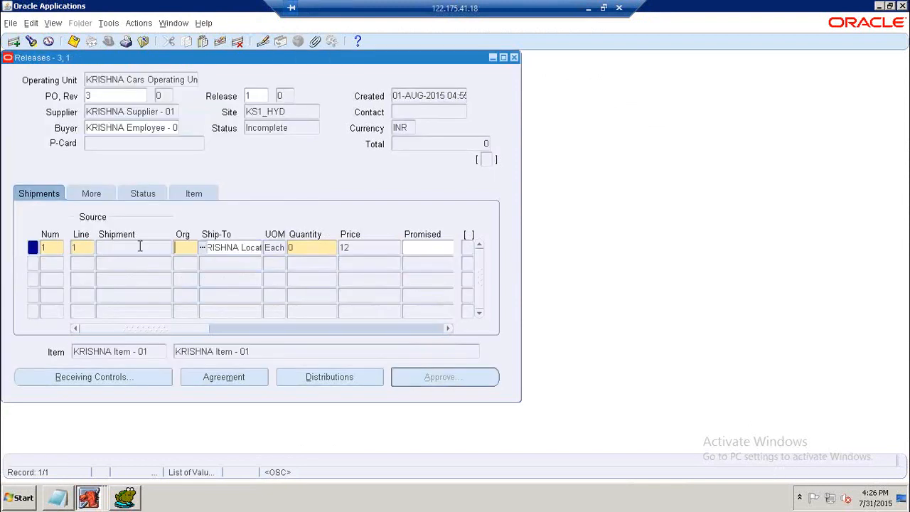
Set the release shipment's organization to K00 and its quantity to 50.
click(202, 248)
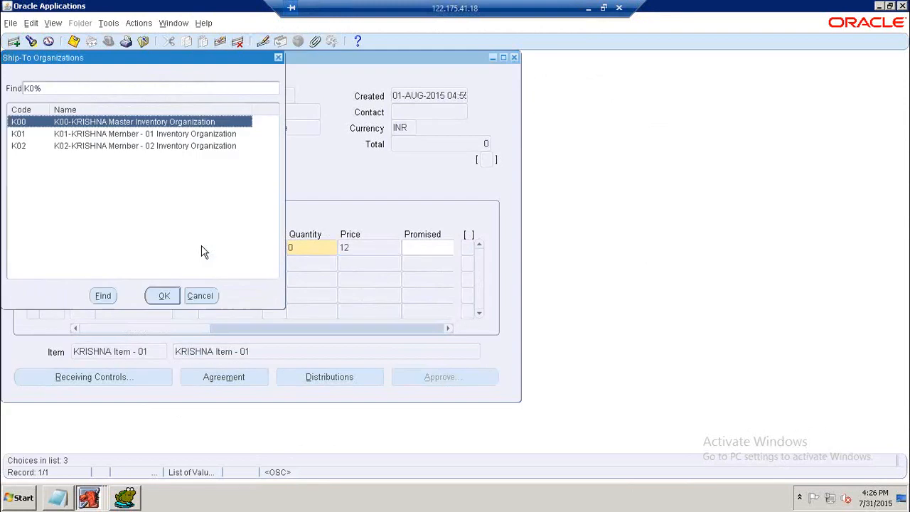
click(161, 298)
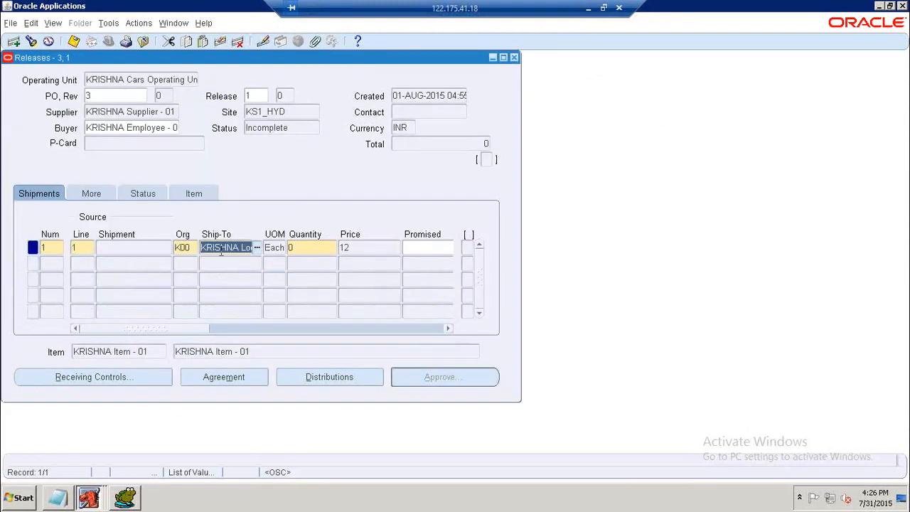
drag(193, 328, 212, 327)
click(247, 248)
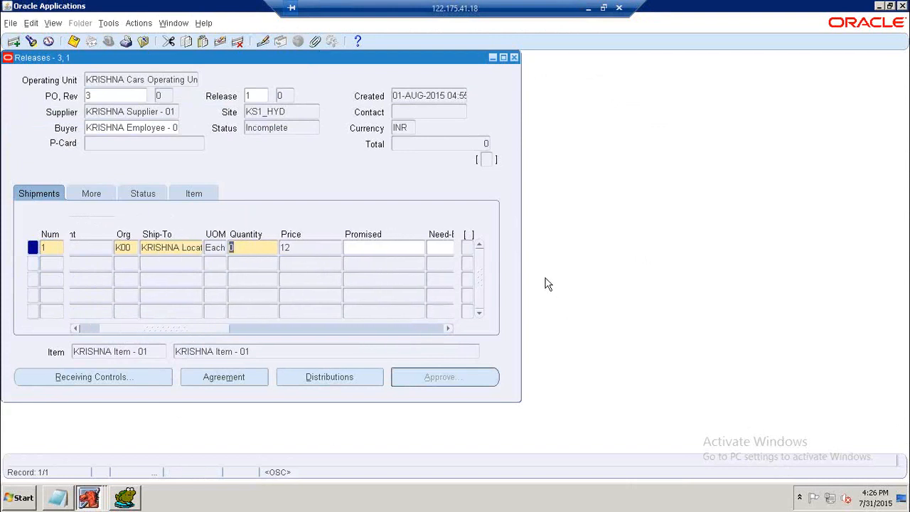
text(4)
click(380, 247)
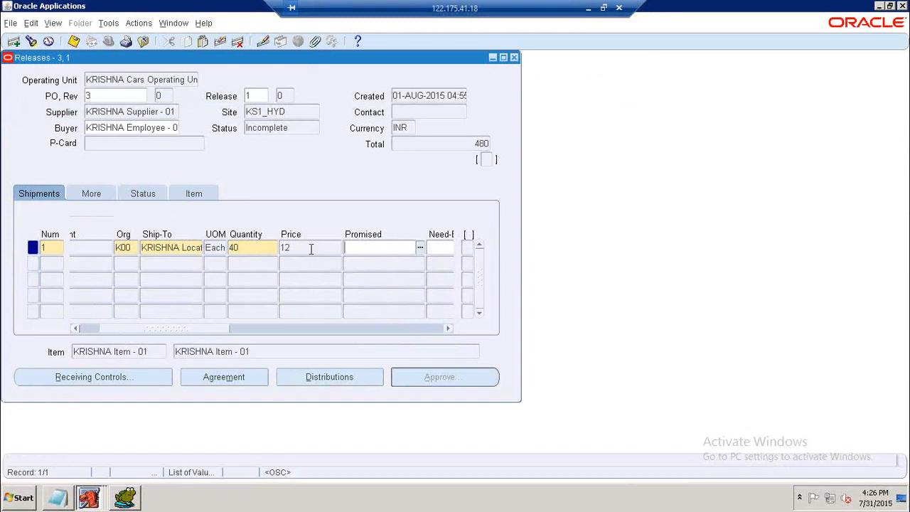
click(276, 248)
text(5)
click(377, 249)
Set the shipment's need-by date to 06-AUG-2015 and promised date to 07-AUG-2015.
drag(217, 324, 272, 311)
click(353, 249)
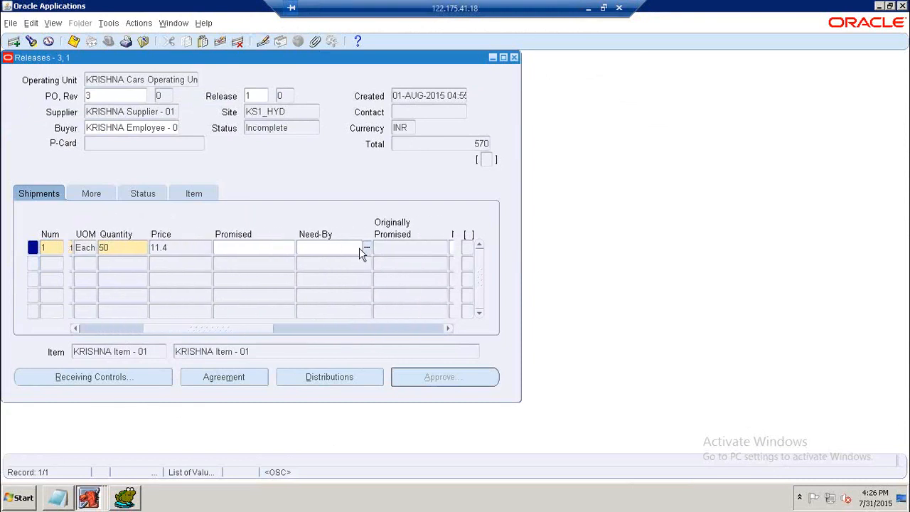
click(367, 248)
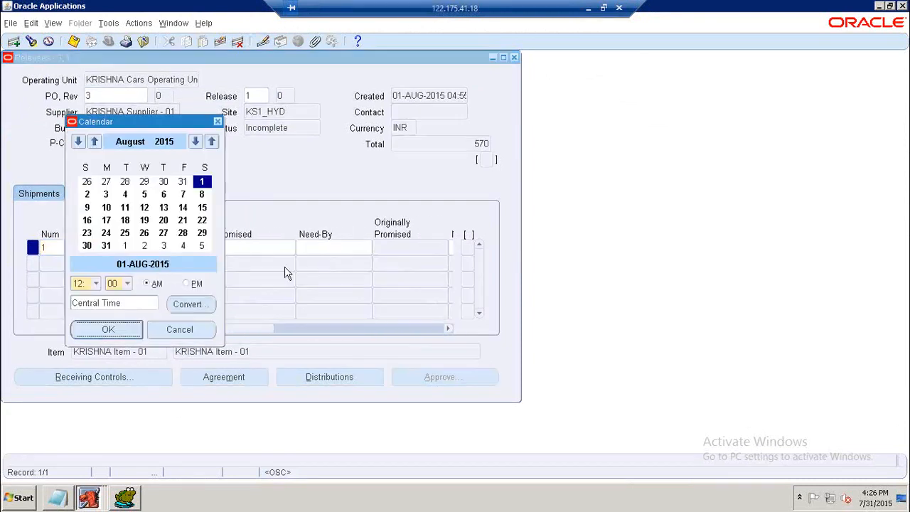
click(164, 194)
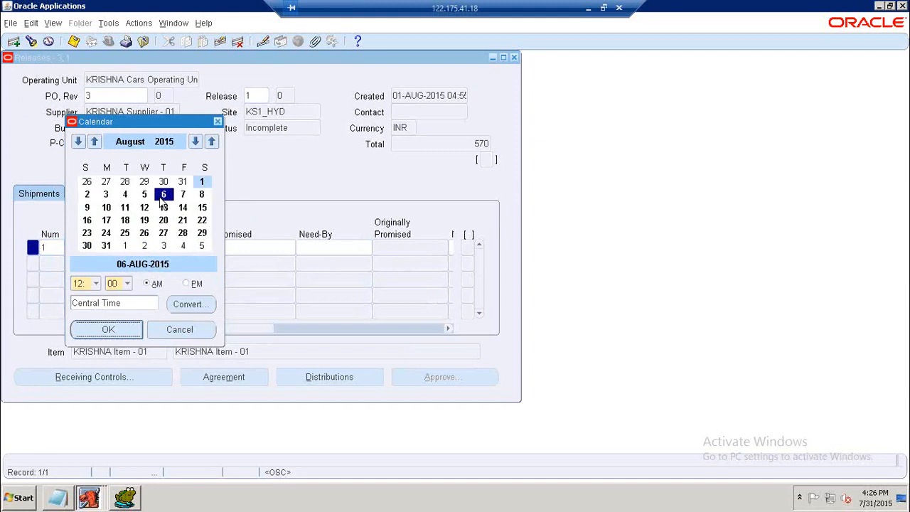
click(110, 329)
click(207, 250)
click(210, 249)
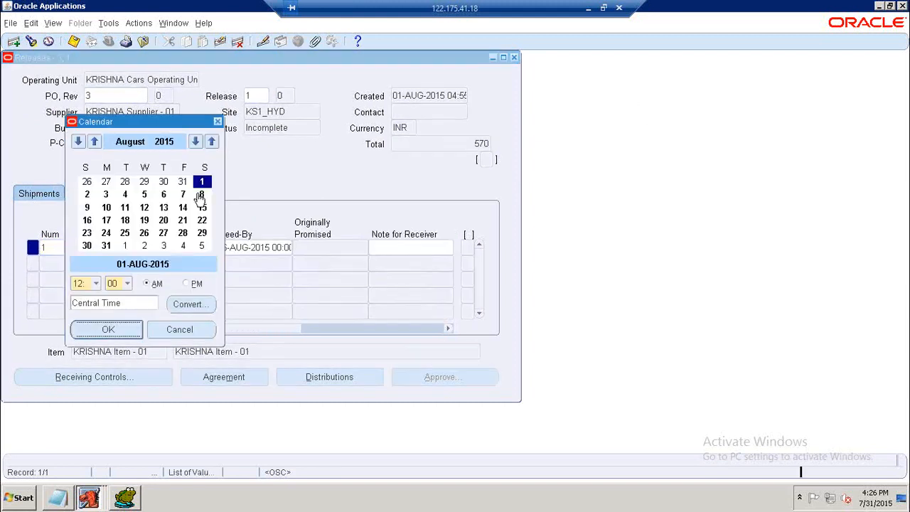
click(182, 194)
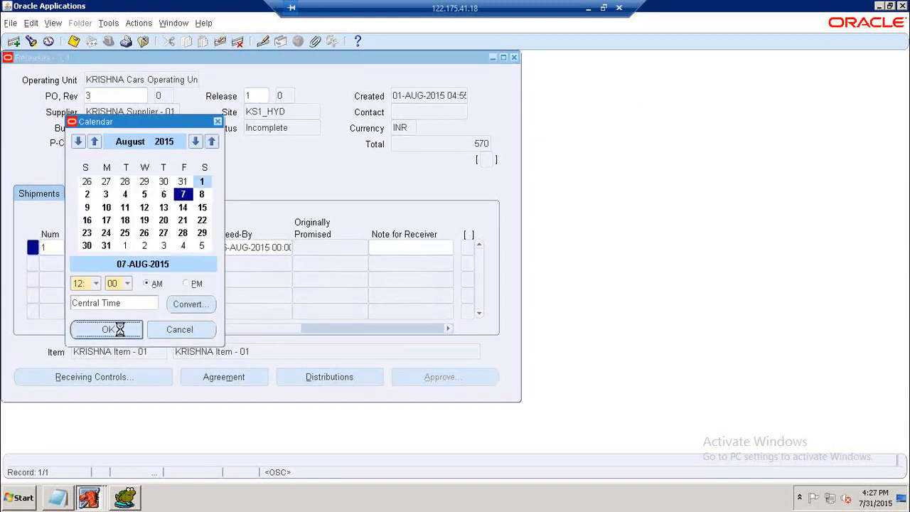
drag(226, 331, 125, 349)
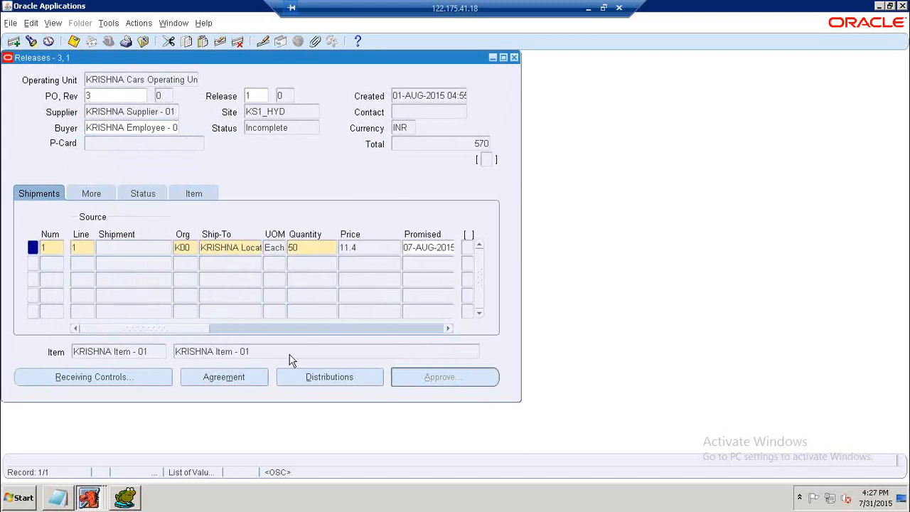
Save the release from its distributions window and submit it for approval.
click(308, 377)
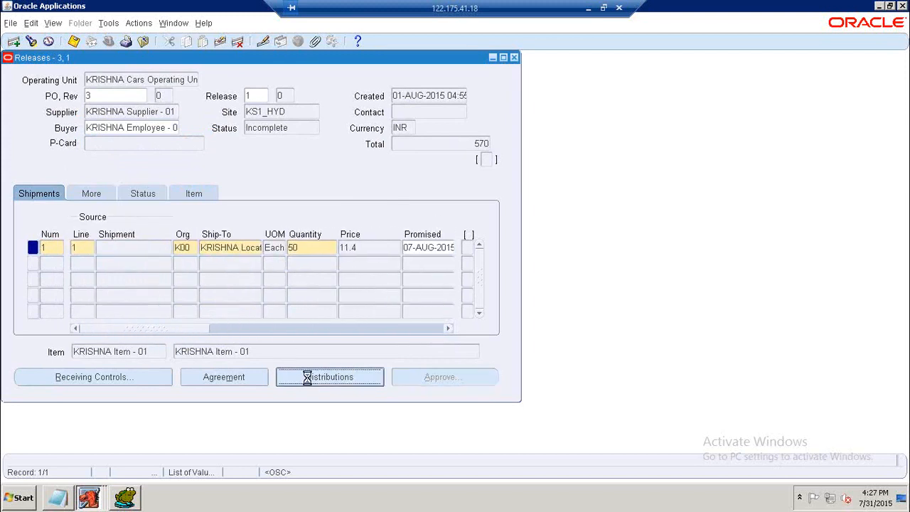
drag(242, 243, 305, 211)
click(424, 160)
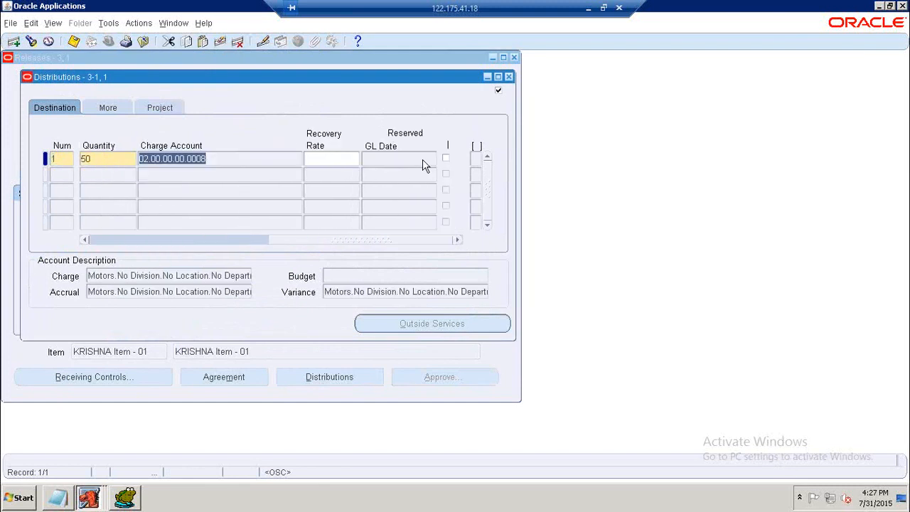
click(78, 47)
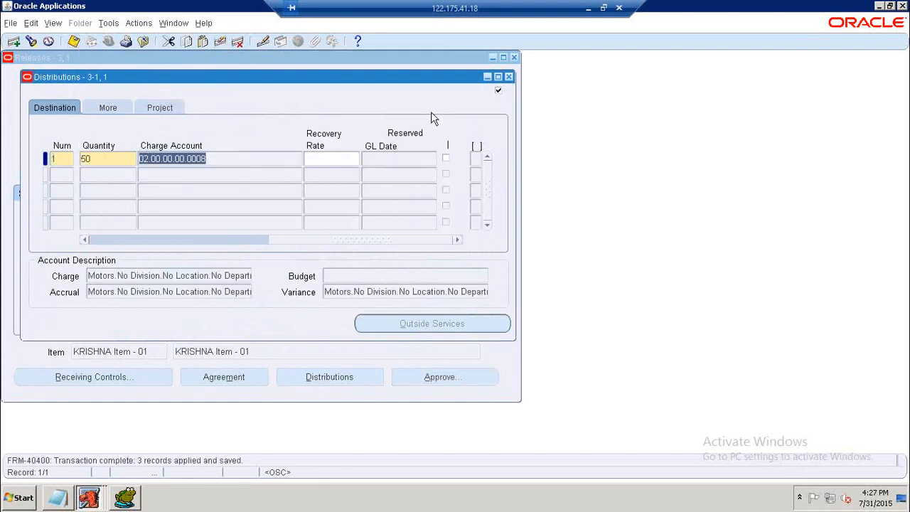
click(510, 78)
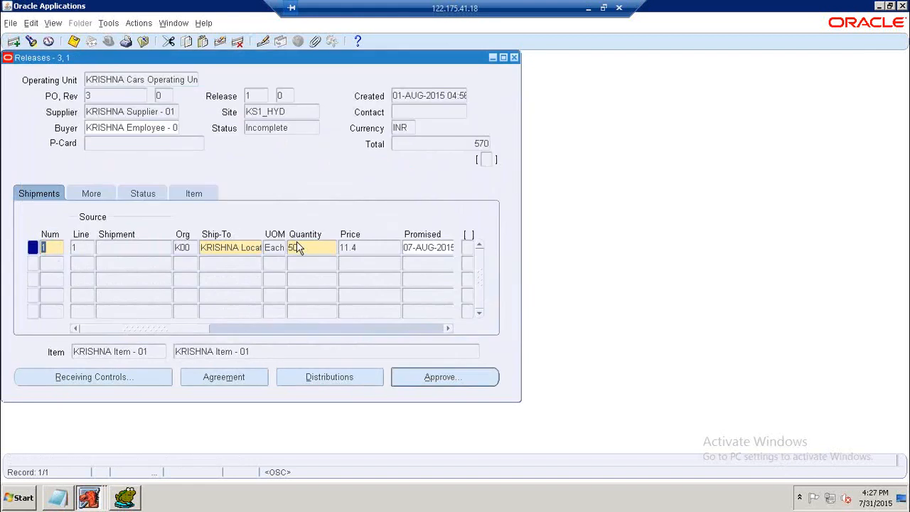
click(430, 381)
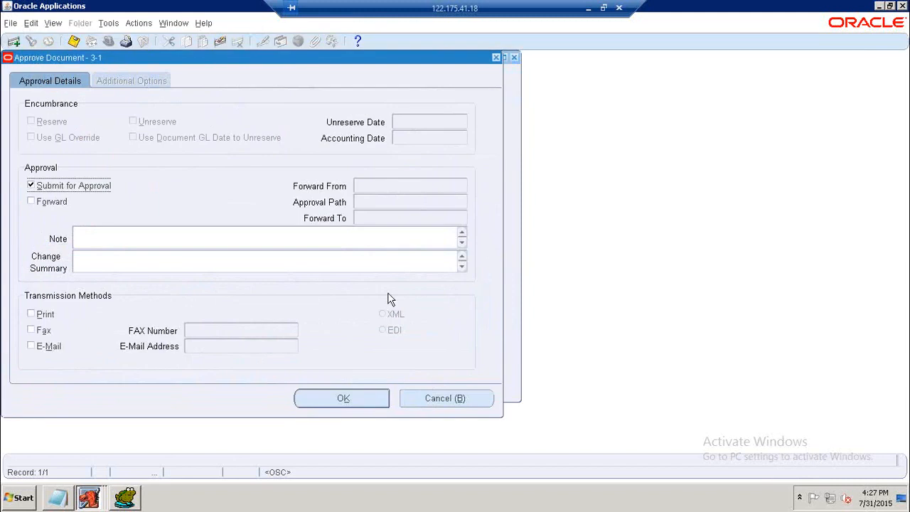
click(342, 398)
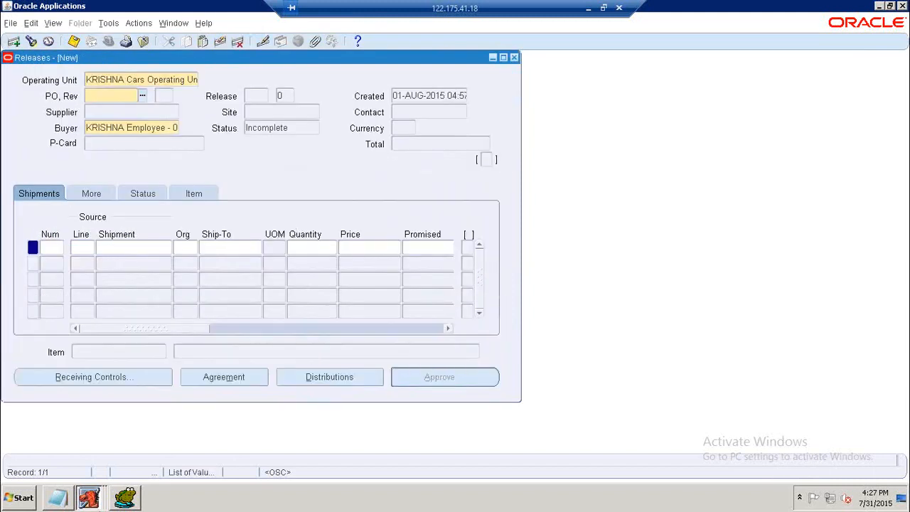
Rerun the blanket PO_HEADERS_ALL query for segment 3 in the SQL editor.
click(125, 498)
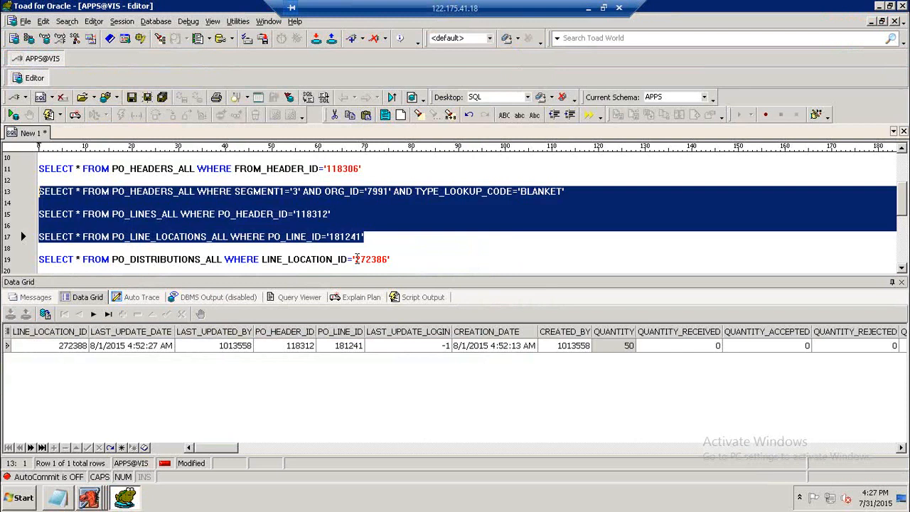
click(378, 259)
scroll(379, 256, down, 3)
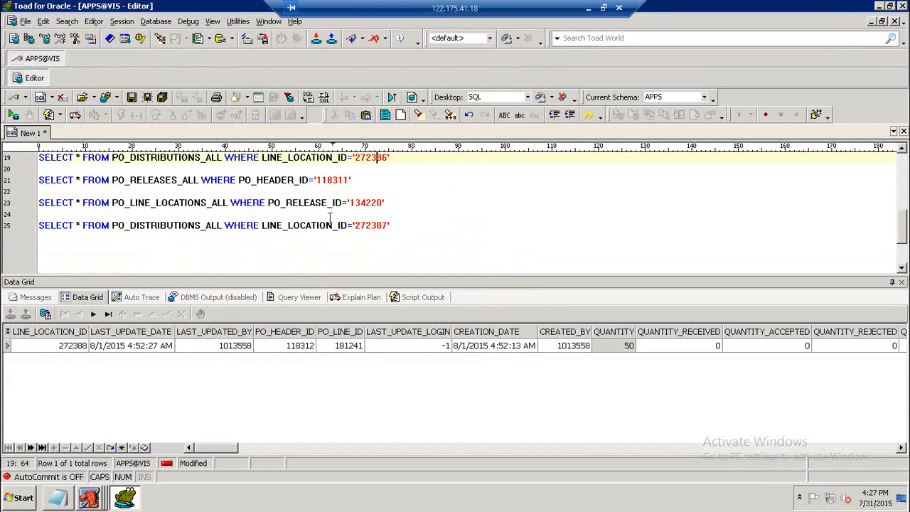
scroll(329, 217, up, 3)
click(304, 192)
key(F9)
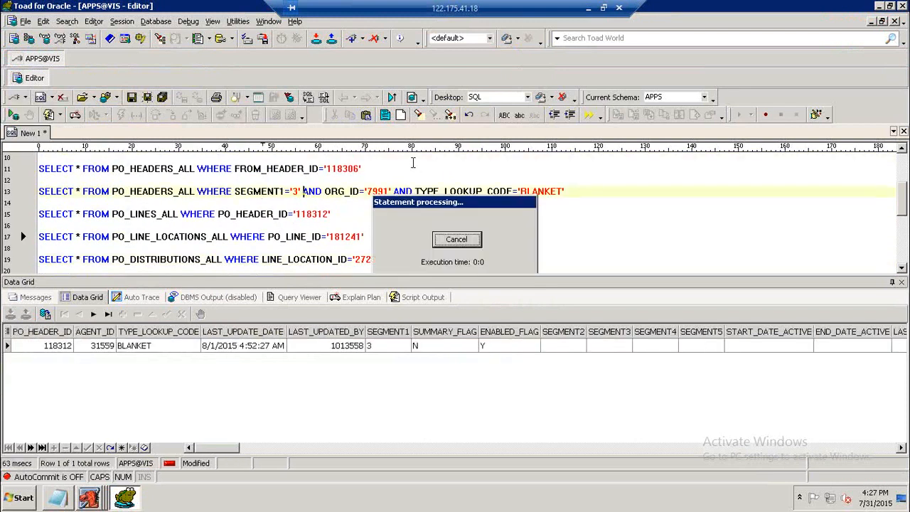
Change the PO_RELEASES_ALL query's header ID to 118312 and run it.
scroll(319, 217, down, 2)
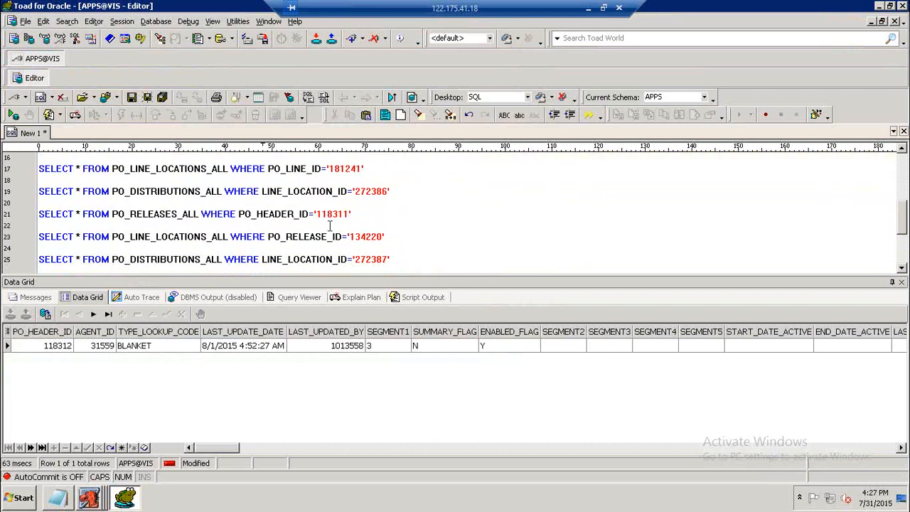
click(350, 214)
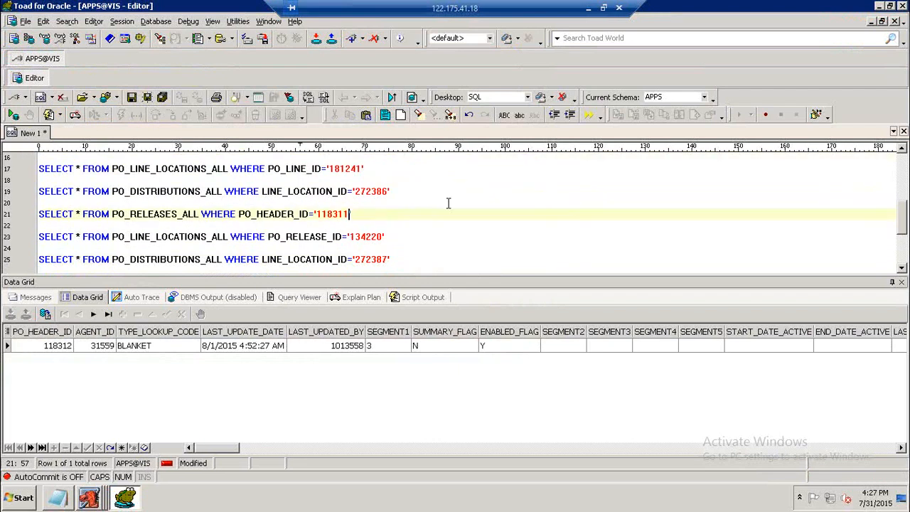
key(F9)
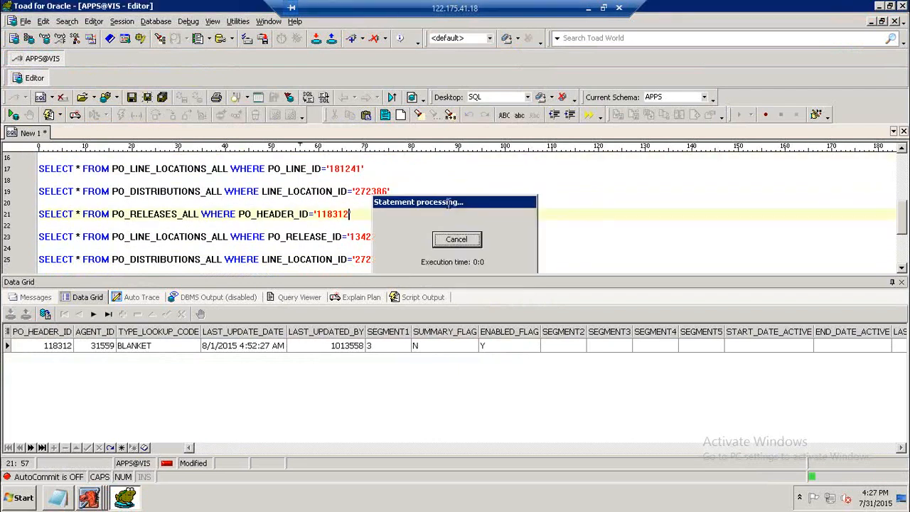
Change the PO_LINE_LOCATIONS_ALL query's release ID to 134221, run it, and scroll through its result columns.
drag(261, 446, 484, 390)
click(507, 348)
click(381, 239)
drag(444, 451, 162, 447)
click(395, 239)
key(BackSpace)
key(BackSpace)
text(1)
key(F9)
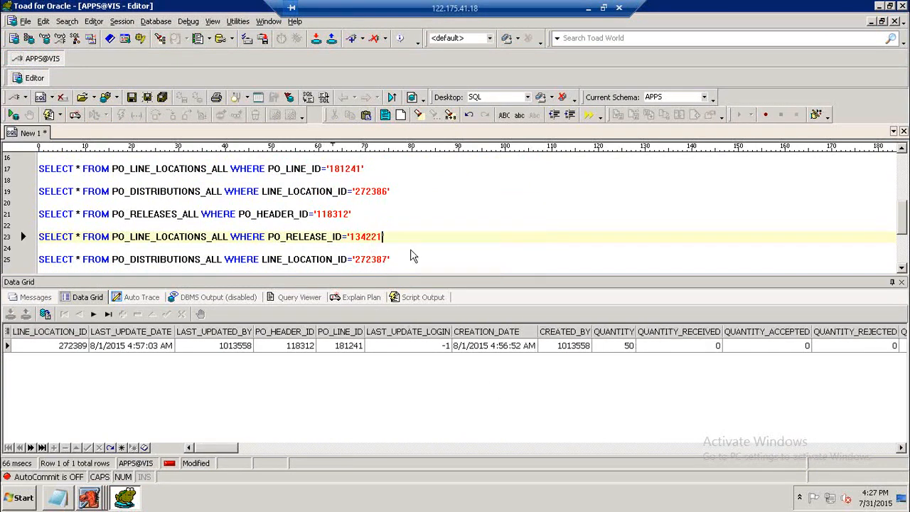
click(630, 346)
drag(235, 450, 293, 452)
click(535, 347)
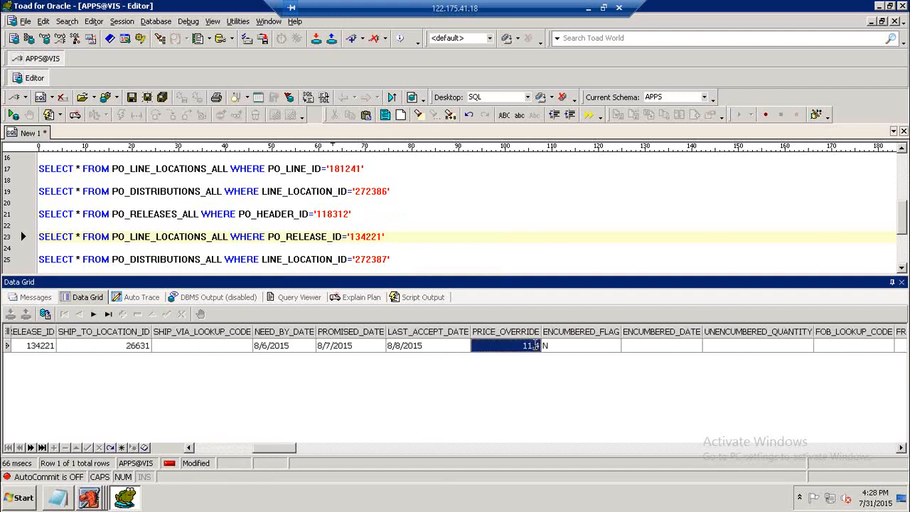
Change the PO_DISTRIBUTIONS_ALL query's line location ID to 272389 and run it.
click(391, 260)
key(F9)
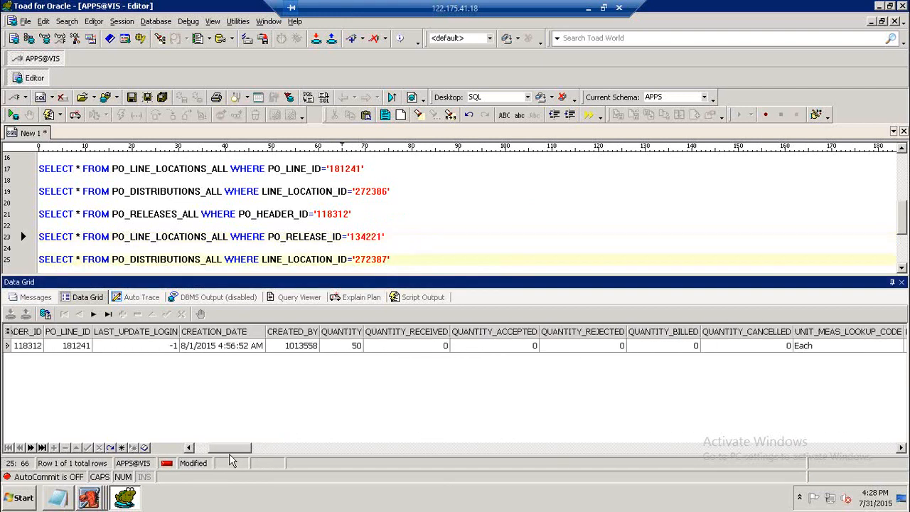
key(Left)
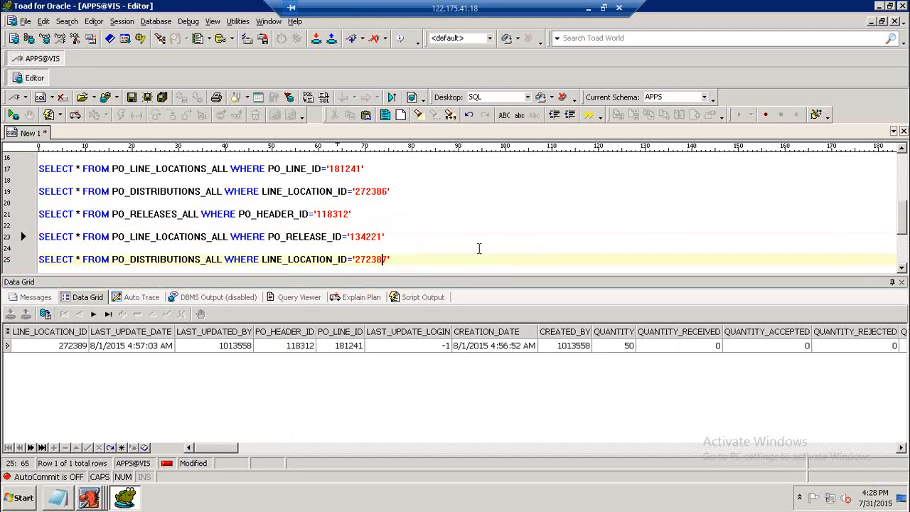
text(9)
key(F9)
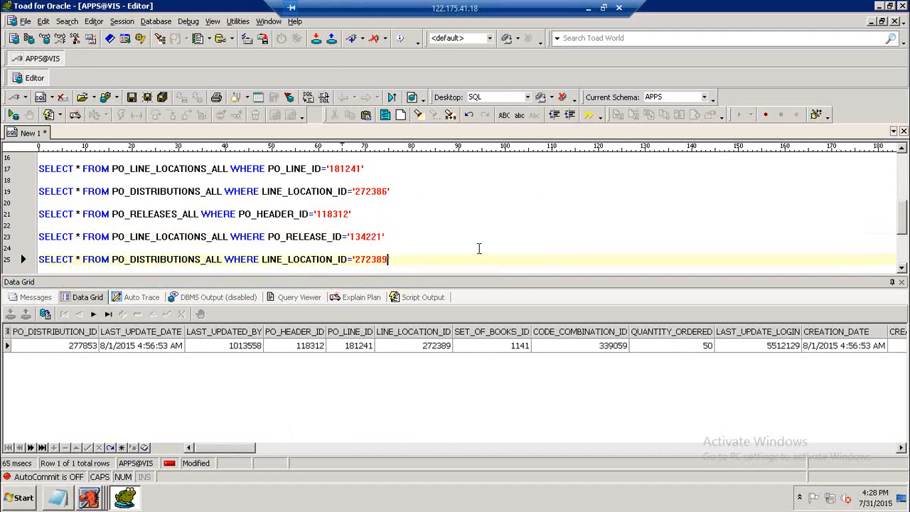
Copy the three release queries into the notes below the releases navigation line.
click(404, 262)
drag(404, 261, 40, 217)
key(ctrl+c)
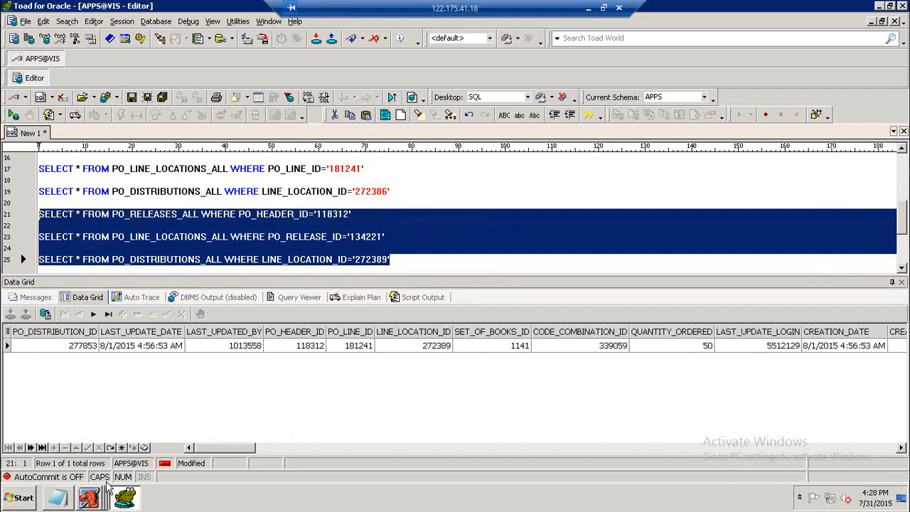
click(58, 498)
scroll(341, 313, down, 1)
click(376, 286)
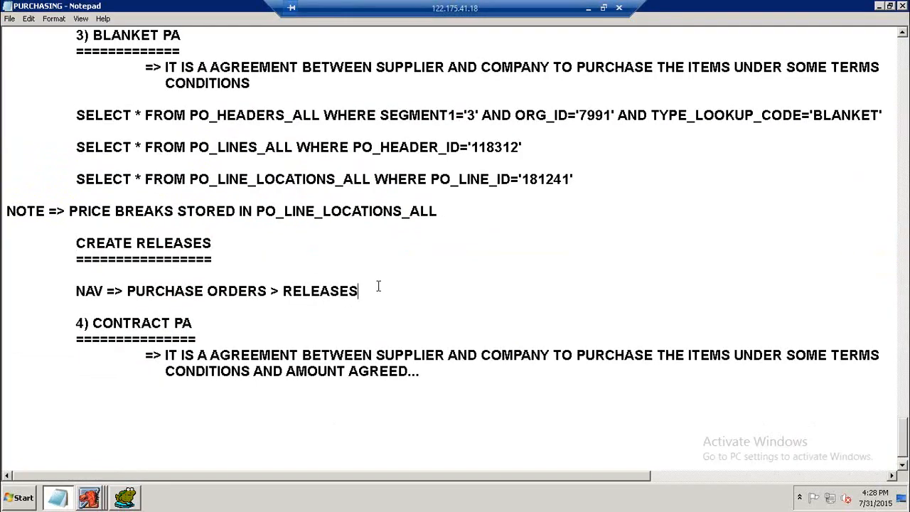
key(Return)
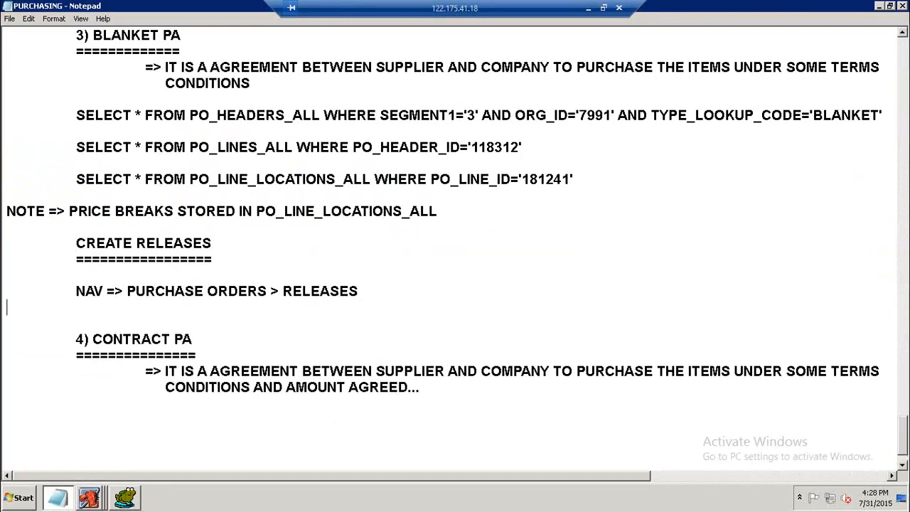
key(Return)
key(ctrl+v)
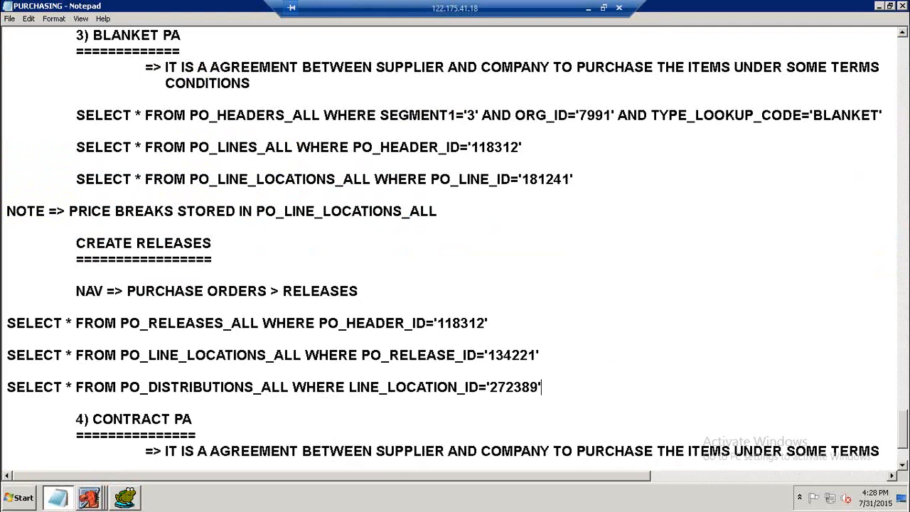
Indent the three pasted release queries in the notes to align with the other entries.
click(4, 324)
key(Tab)
click(6, 355)
key(Tab)
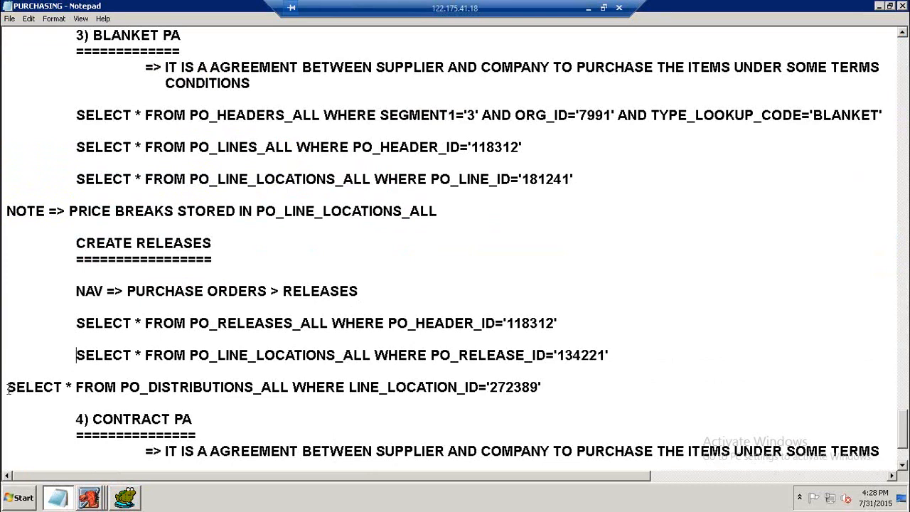
click(7, 387)
key(Tab)
scroll(387, 327, down, 2)
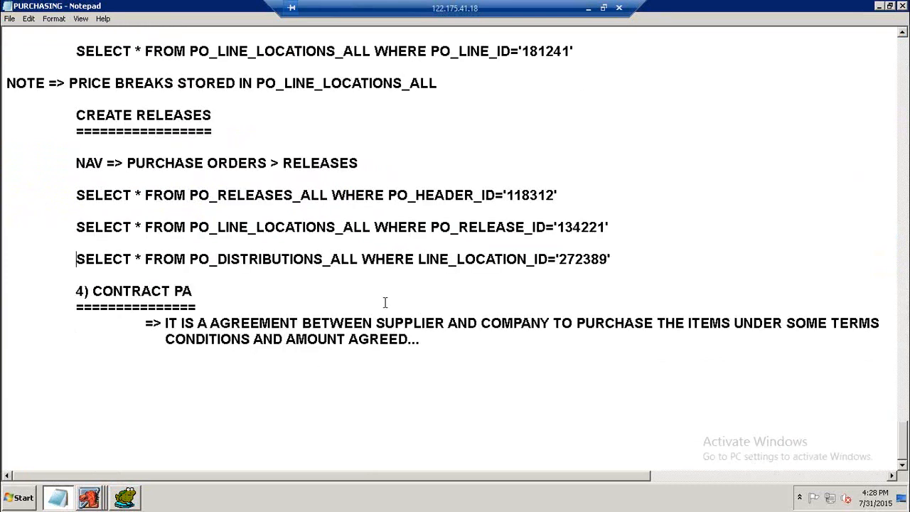
Close the Releases form and return to the Purchase Orders entry in the navigator.
click(10, 18)
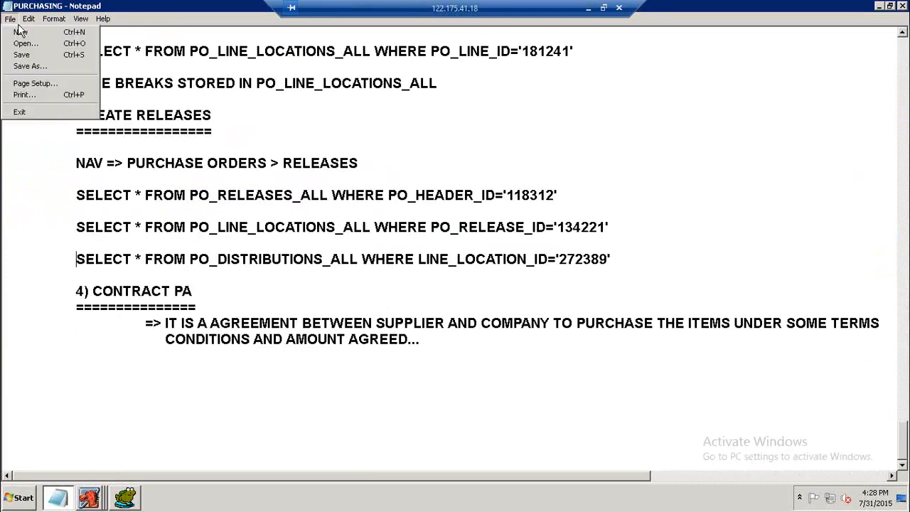
click(253, 179)
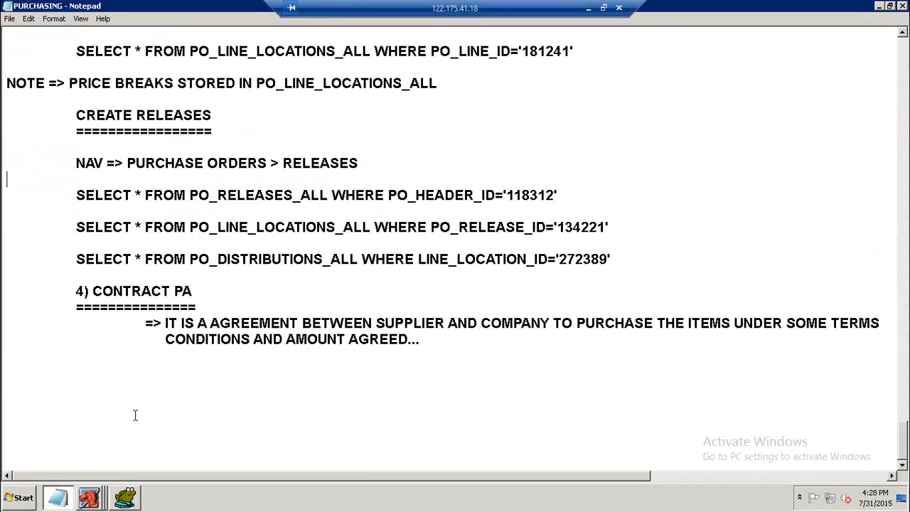
click(95, 502)
click(104, 470)
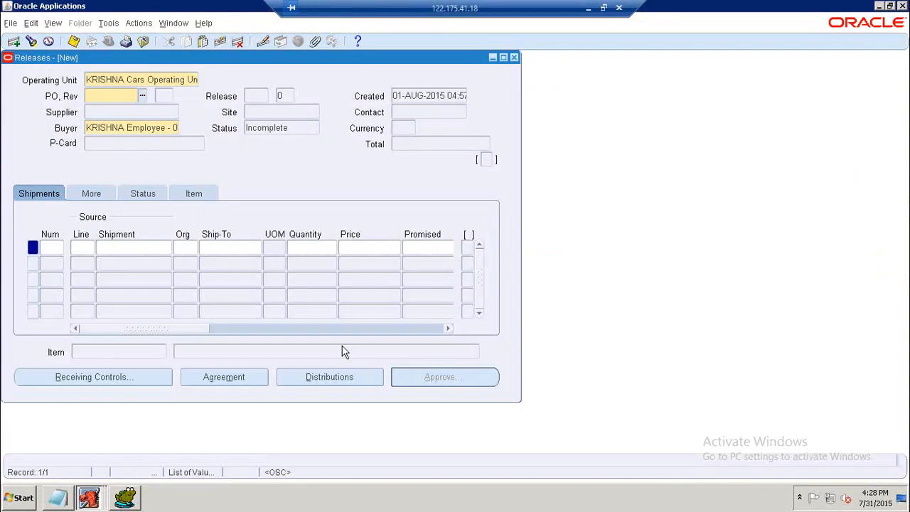
click(515, 58)
double_click(81, 189)
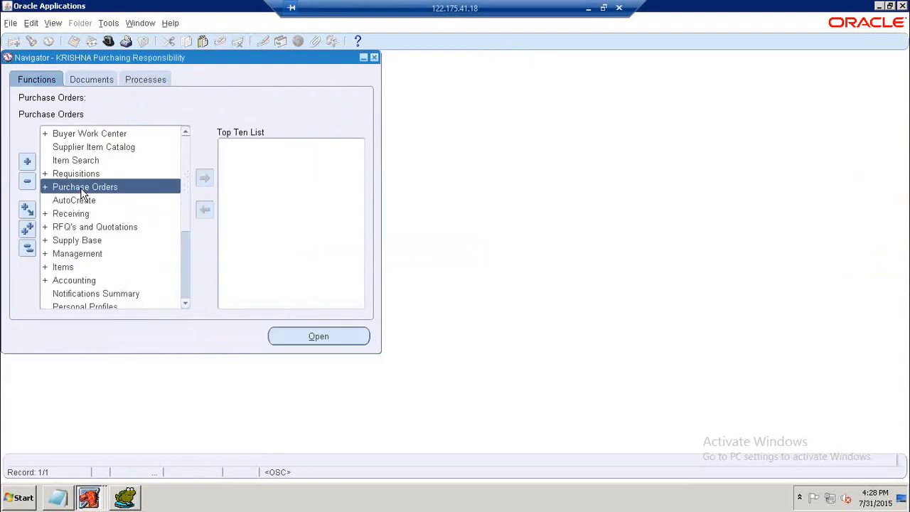
Review the earlier release queries and the new blanket release queries in the notes.
click(68, 499)
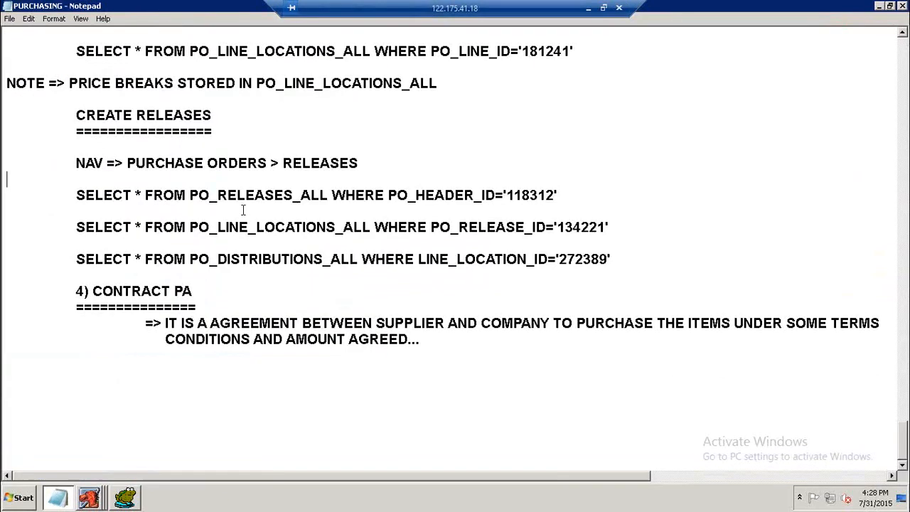
click(104, 485)
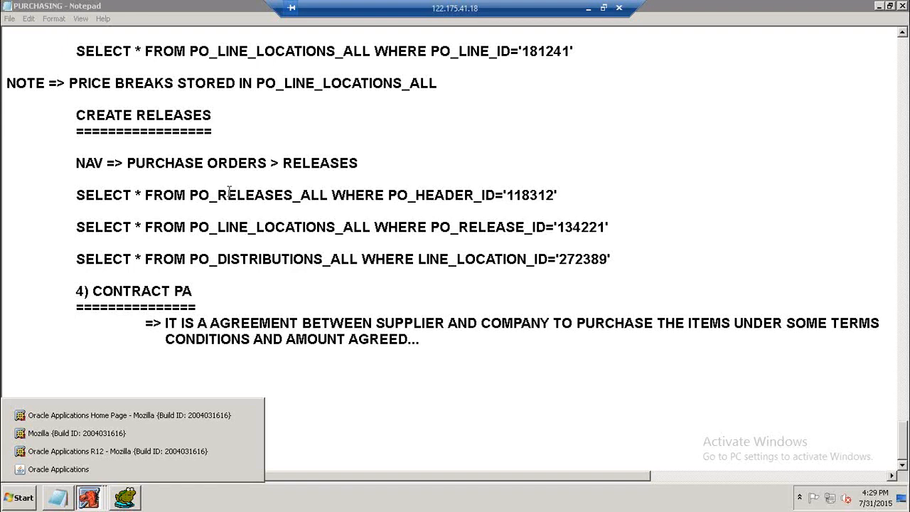
click(240, 222)
scroll(261, 192, up, 3)
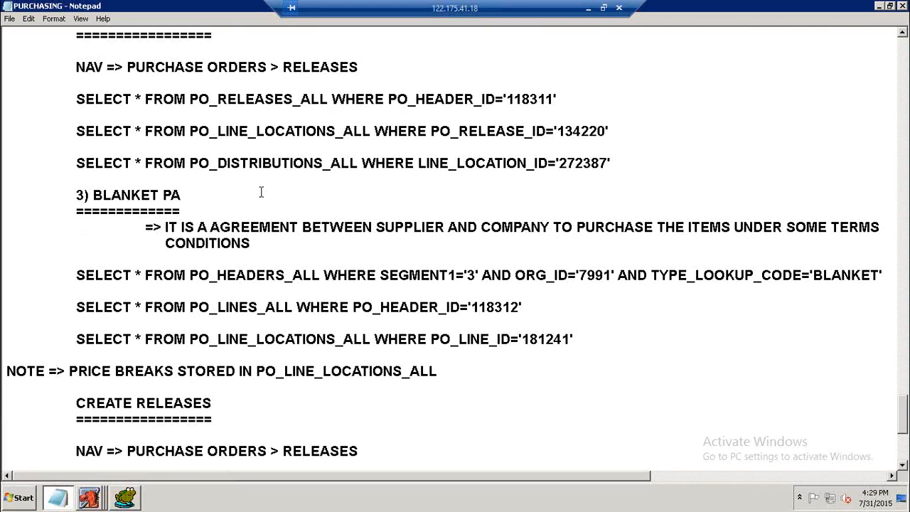
click(244, 288)
scroll(279, 214, down, 6)
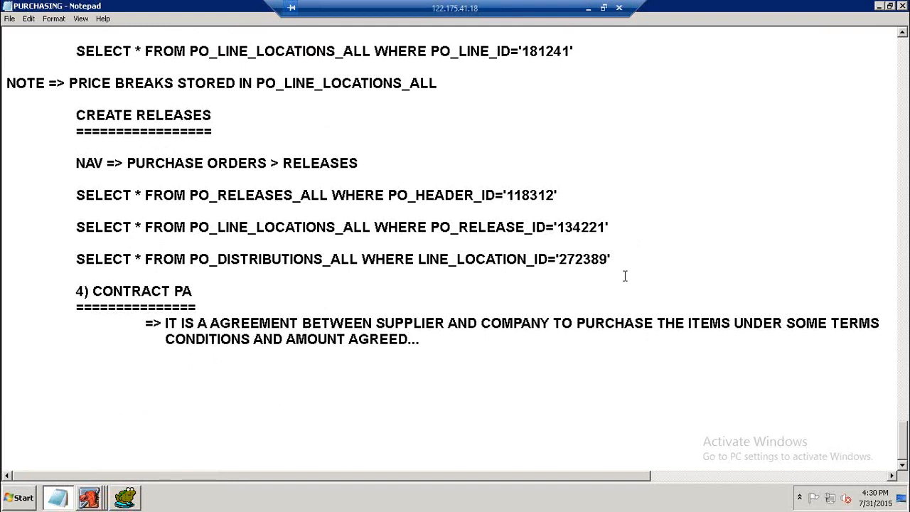
Append an AUDITING label in parentheses after the release distributions query in the notes.
click(648, 261)
text(( AUDITIN)
key(BackSpace)
key(BackSpace)
text(ITING ))
Open a new Purchase Orders form from the navigator.
click(98, 498)
click(244, 470)
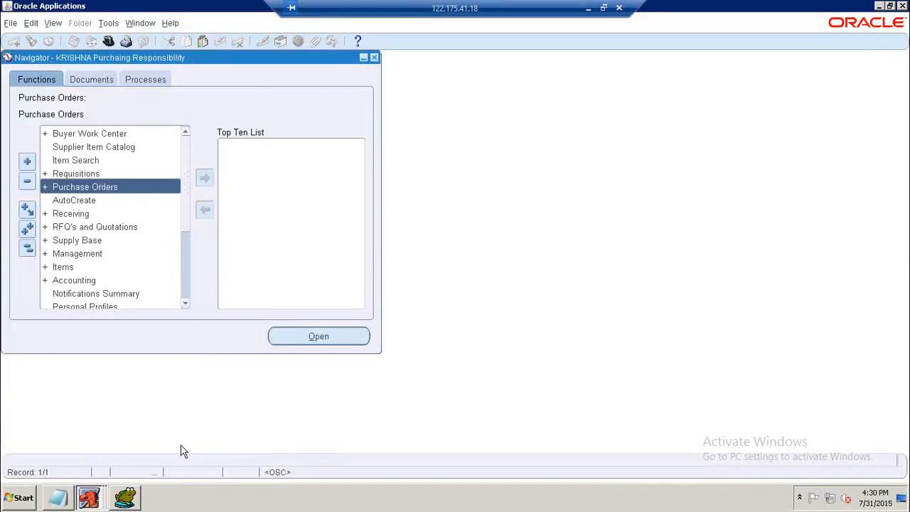
double_click(102, 186)
double_click(99, 213)
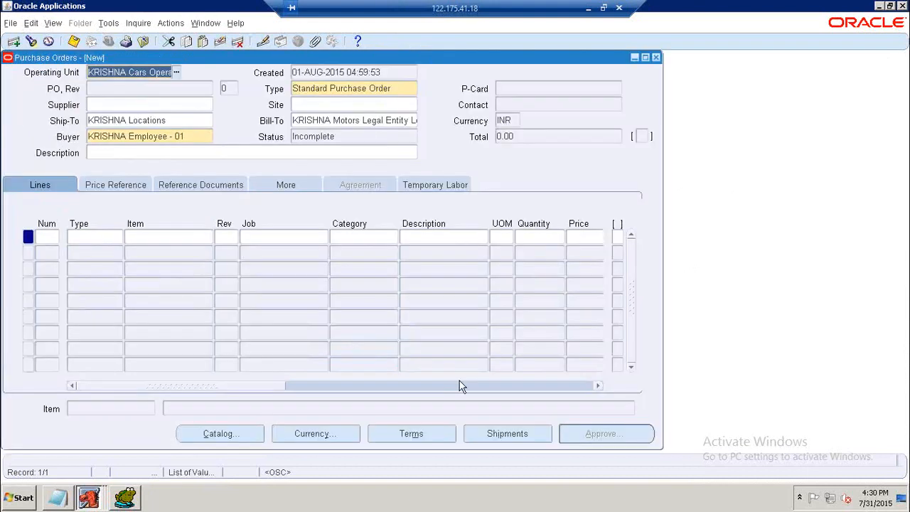
Set the purchase order type to Contract Purchase Agreement.
click(407, 91)
click(412, 88)
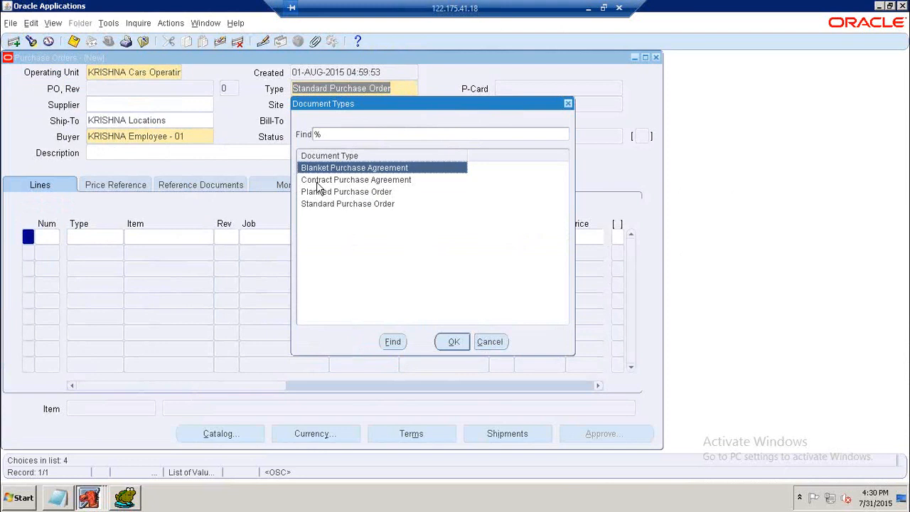
click(316, 184)
drag(406, 102, 237, 88)
click(281, 323)
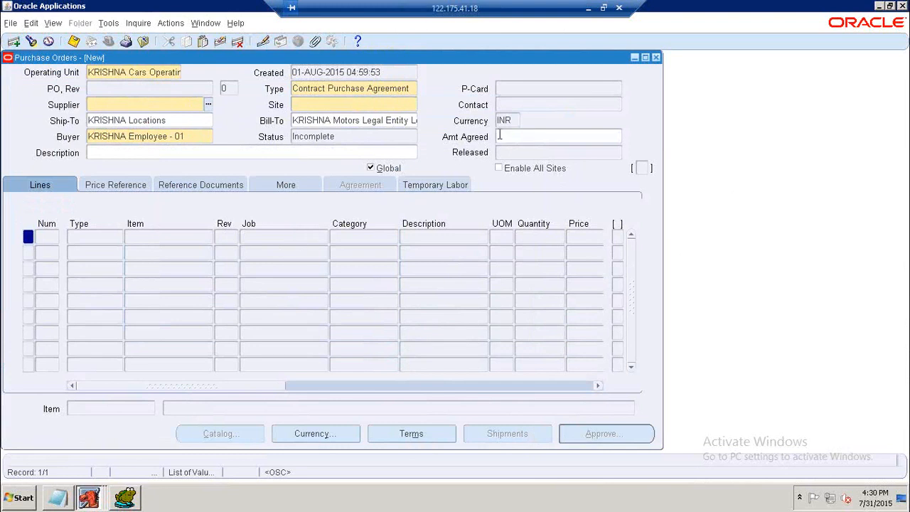
Search all suppliers and select KRISHNA Supplier - 02 for the contract agreement.
click(212, 106)
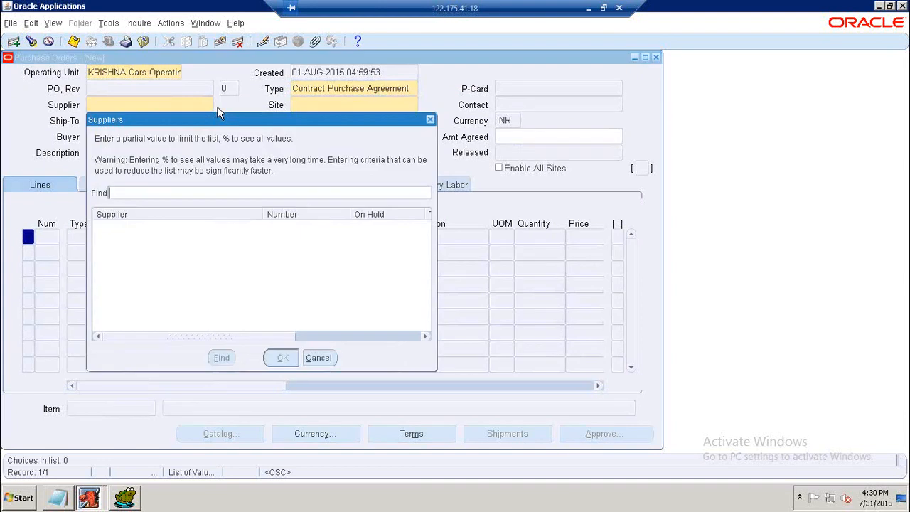
text(%)
key(Return)
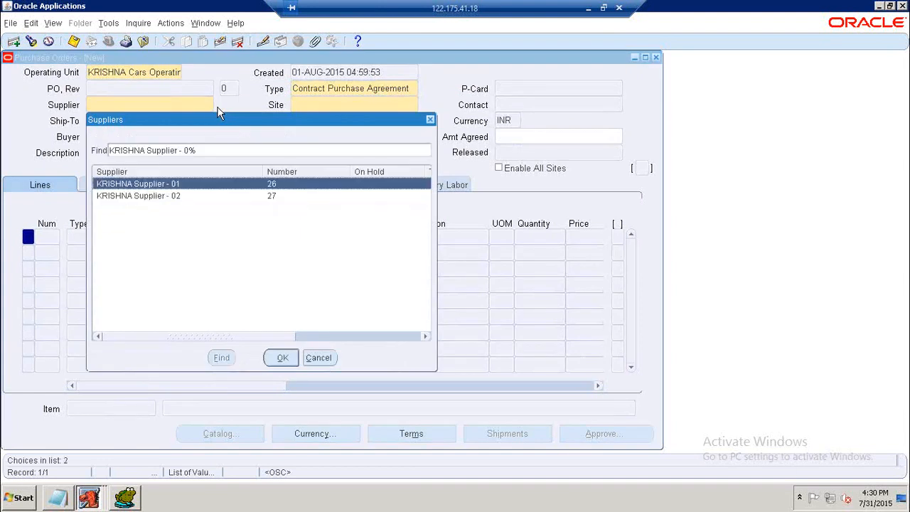
key(Down)
key(Return)
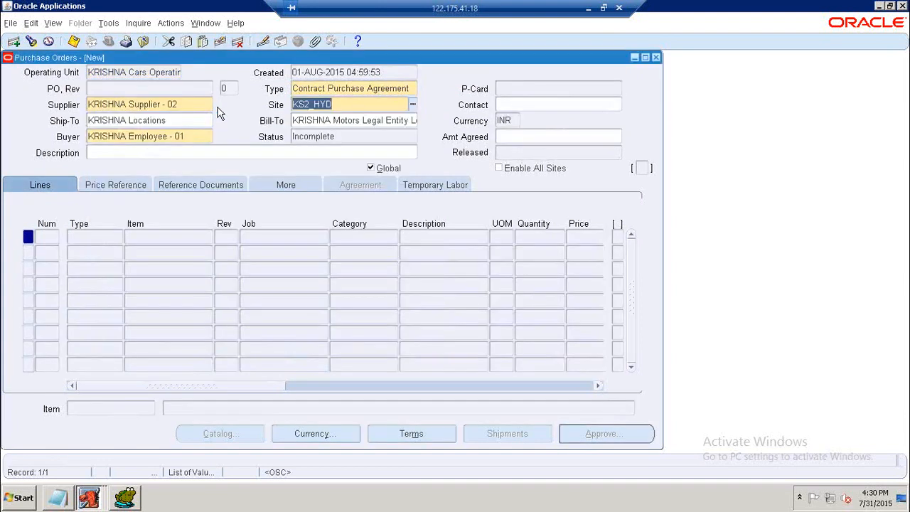
Enter 50000 as the agreed amount.
click(498, 139)
text(50000)
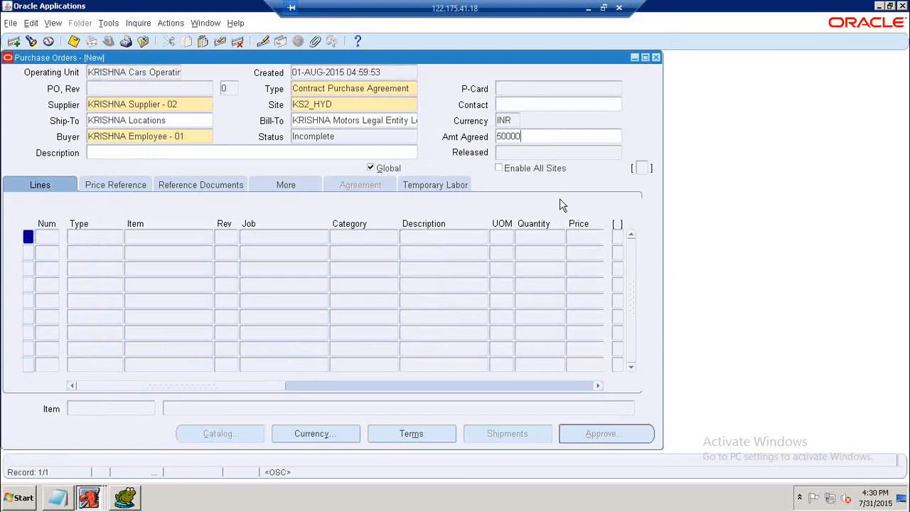
click(521, 153)
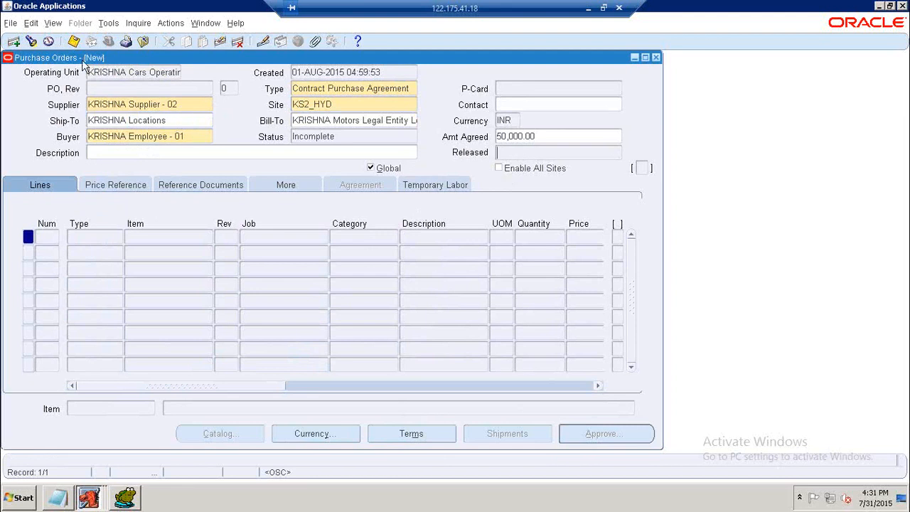
Save the contract purchase agreement.
click(74, 40)
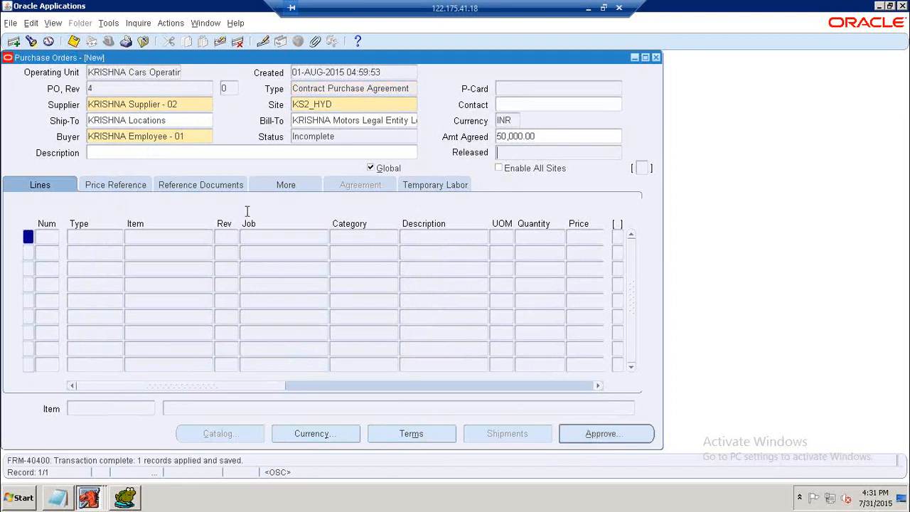
click(73, 40)
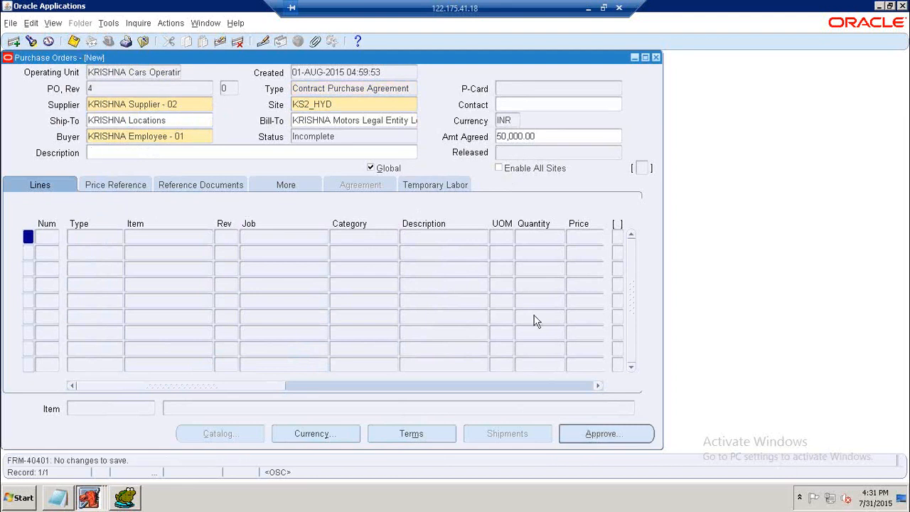
Submit the contract purchase agreement for approval and dismiss the operating unit list.
click(588, 433)
click(345, 398)
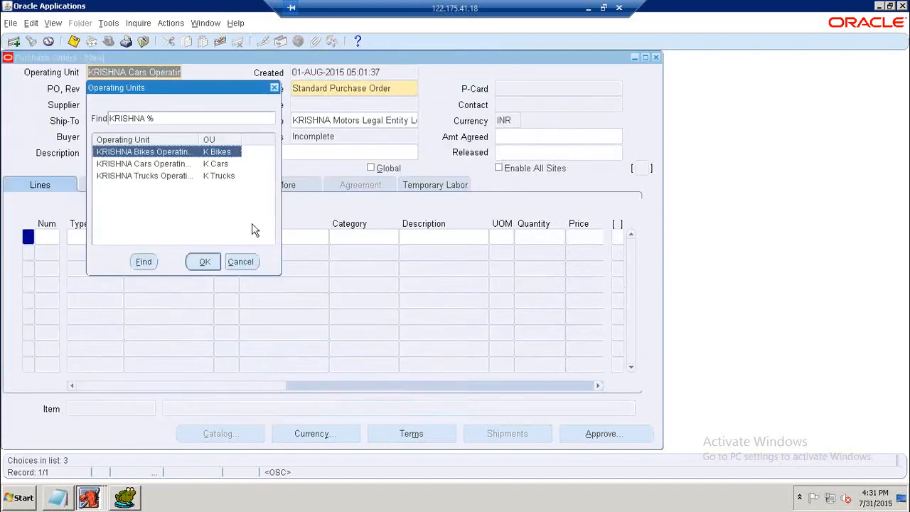
click(242, 261)
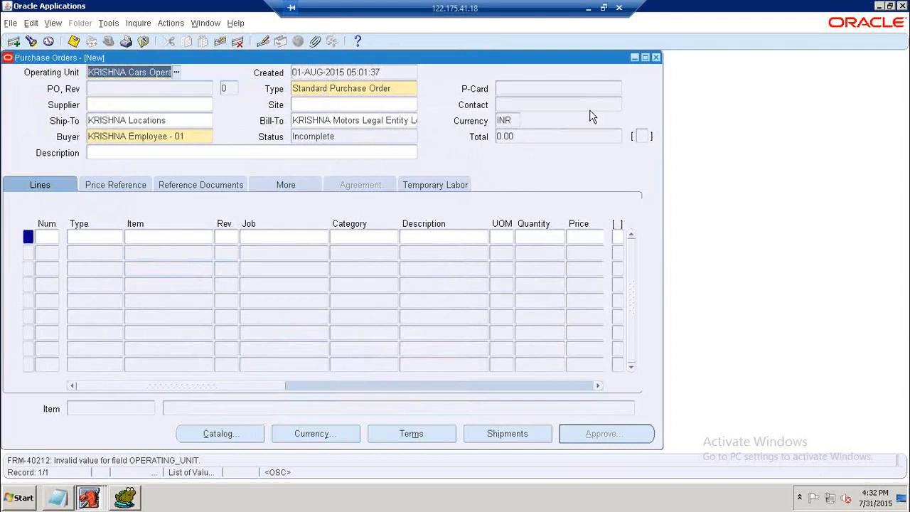
Query purchase order 4 to check the agreement's approval status.
click(655, 58)
double_click(119, 212)
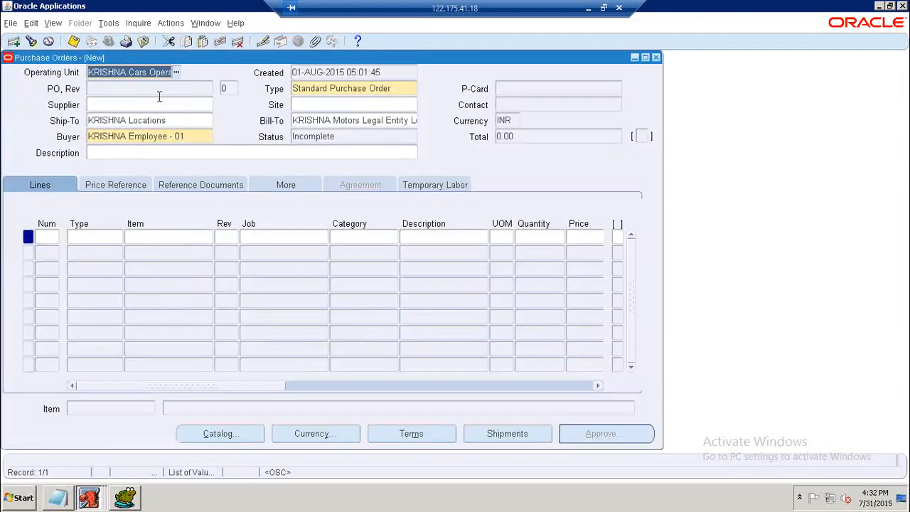
key(F11)
click(158, 94)
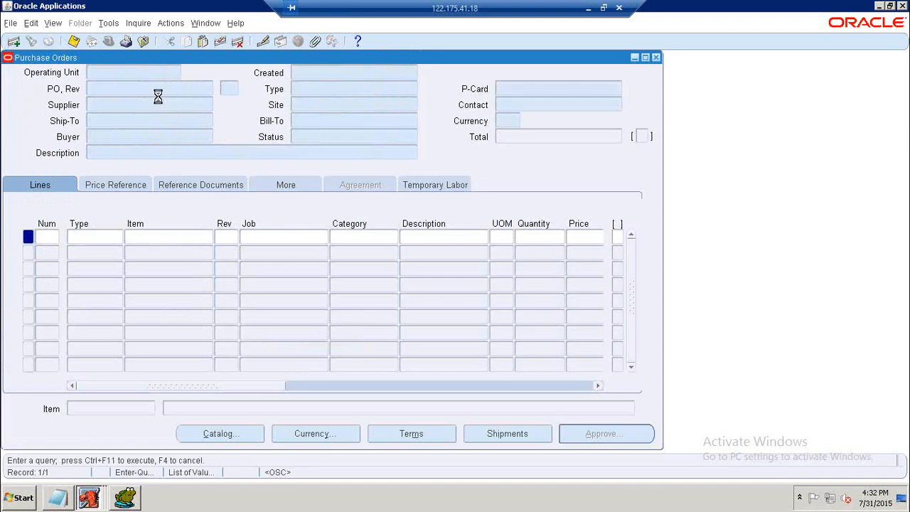
text(4)
key(ctrl+F11)
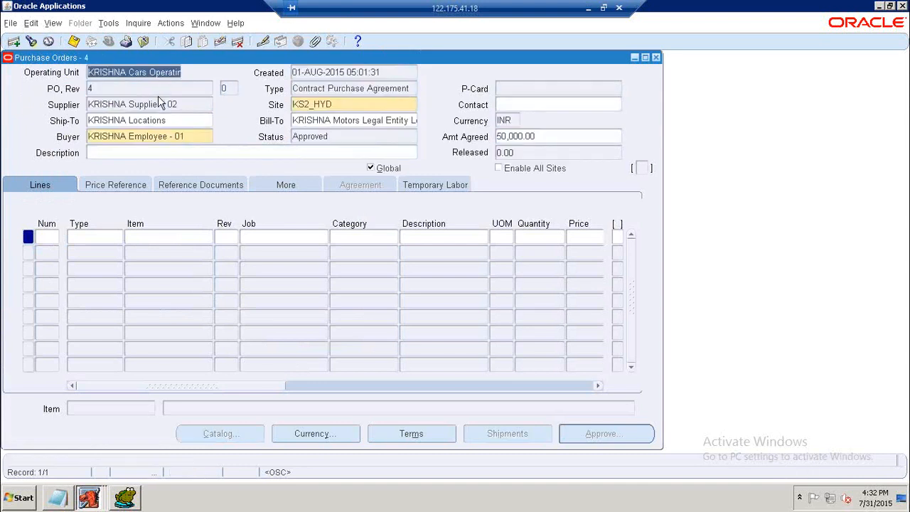
click(312, 135)
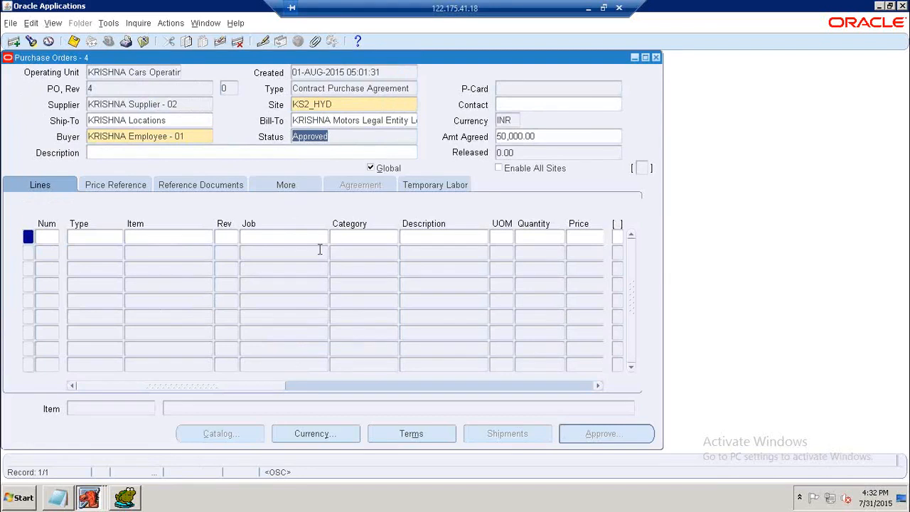
In Toad, change the PO_HEADERS_ALL query to SEGMENT1='4', comment out the TYPE_LOOKUP_CODE condition, and run it.
click(131, 492)
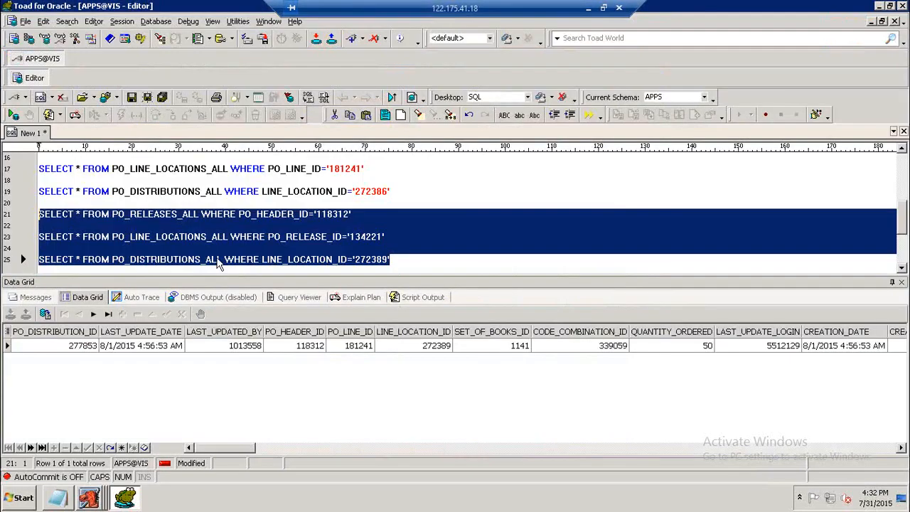
click(270, 204)
scroll(284, 199, up, 2)
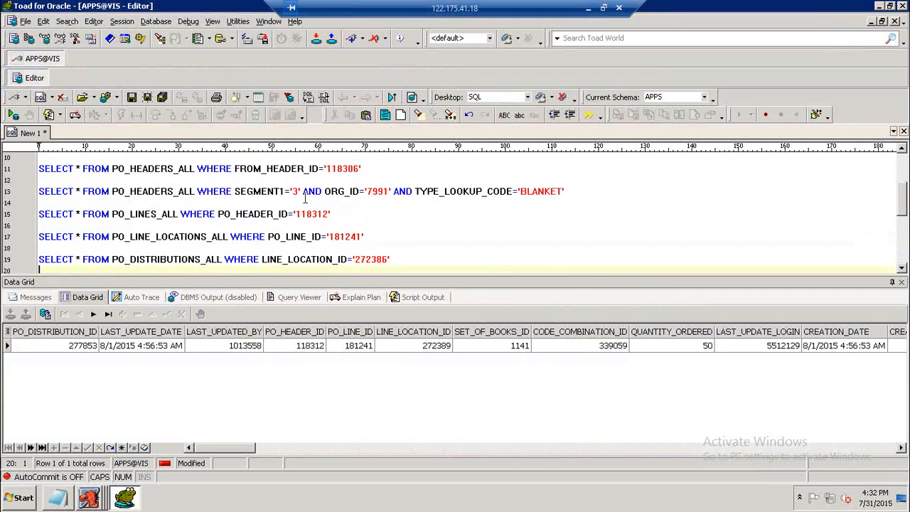
click(294, 190)
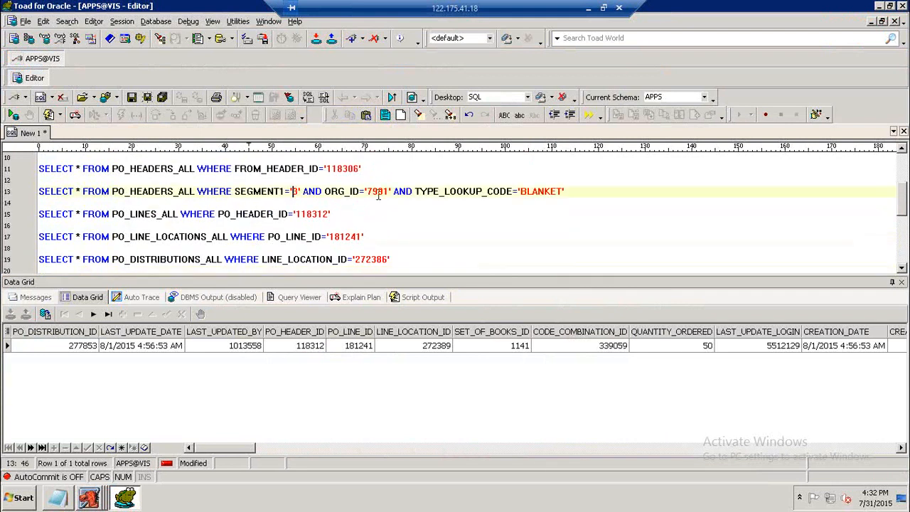
key(Delete)
text(4)
key(Right)
key(Right)
key(Right)
key(Right)
key(Right)
key(Right)
key(Right)
key(Right)
key(Right)
key(Right)
key(Right)
key(Right)
key(Right)
key(Right)
key(Right)
key(Right)
key(Right)
key(Right)
key(Right)
key(Right)
key(Right)
key(Right)
key(Right)
key(Left)
key(Left)
key(Left)
key(Left)
text(--)
key(F9)
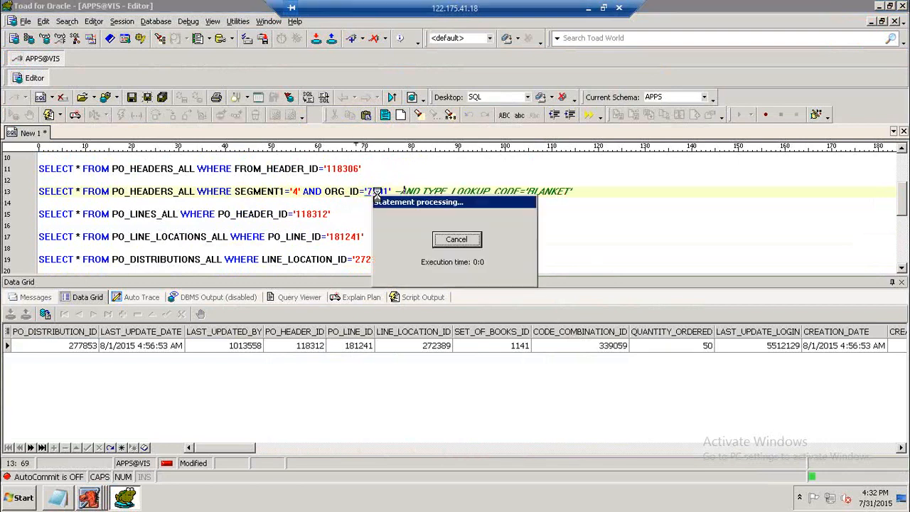
Return to the Purchase Orders form and open a new blank standard purchase order.
click(145, 350)
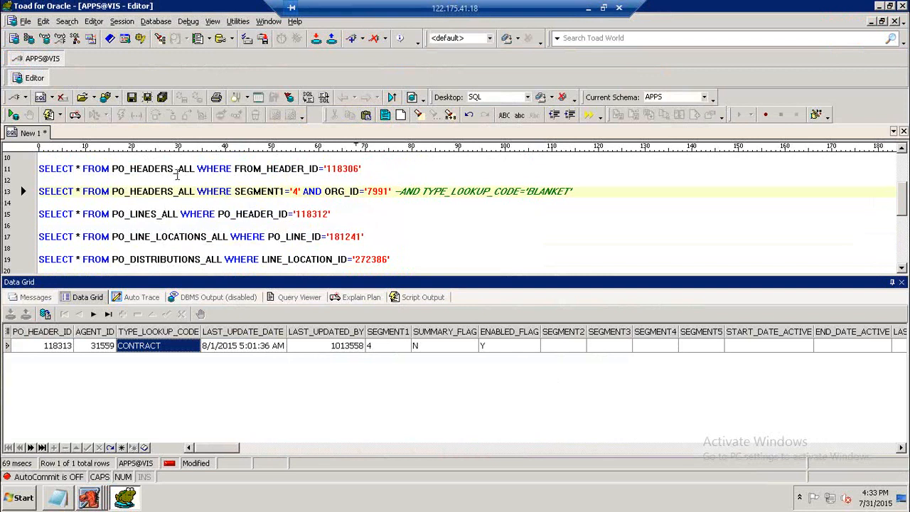
click(89, 498)
click(78, 466)
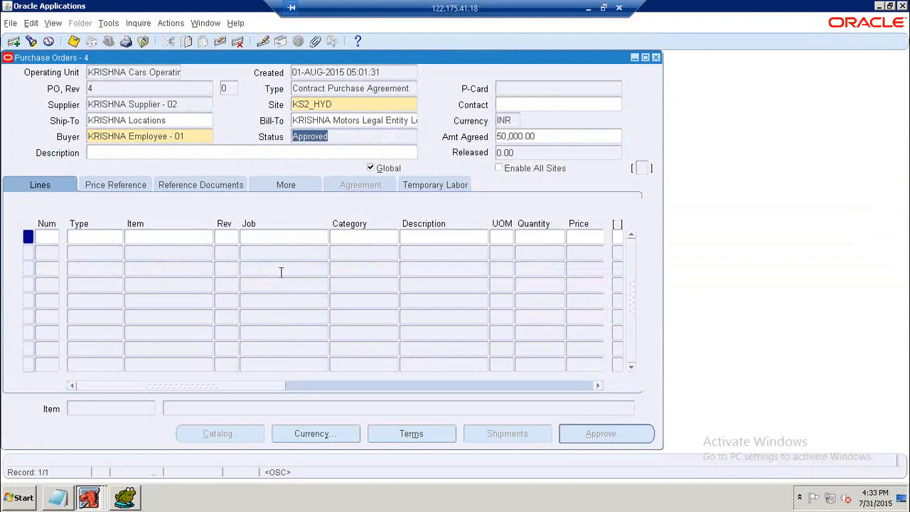
click(657, 58)
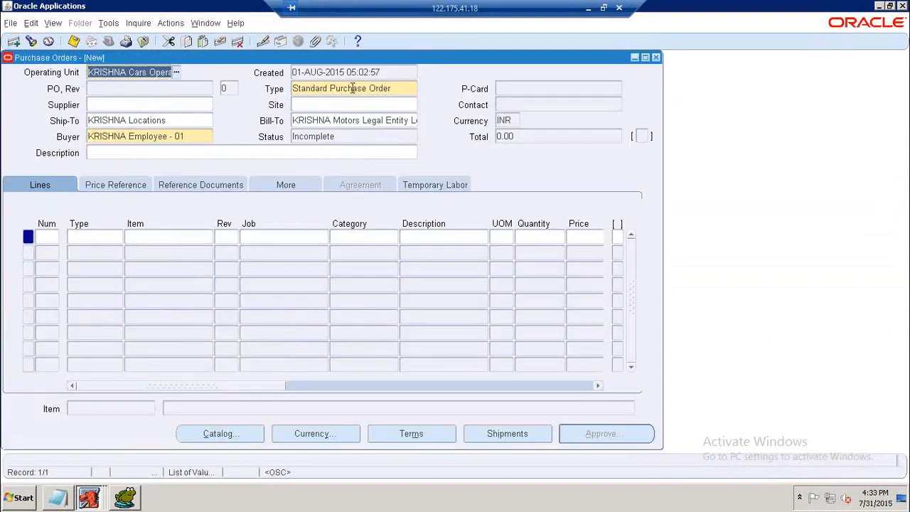
Pick KRISHNA Supplier - 02 as the supplier from the full supplier list.
click(178, 105)
click(209, 105)
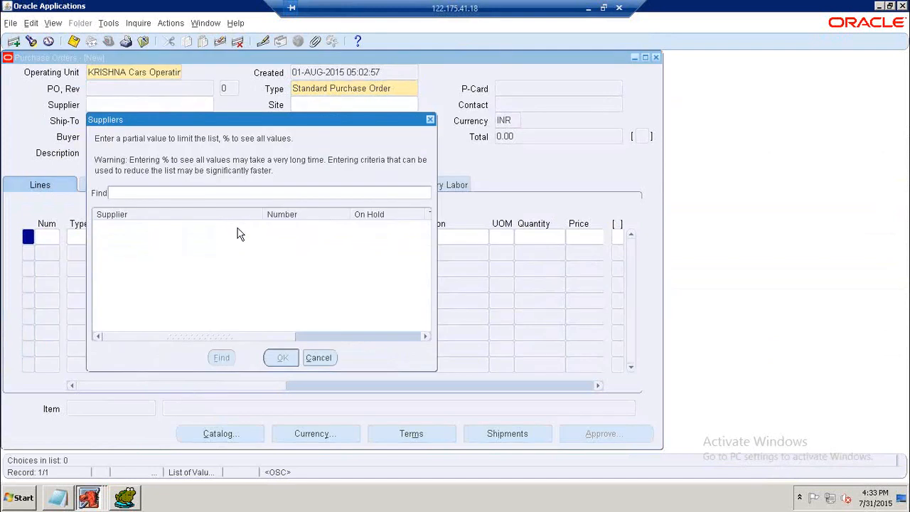
text(%)
key(Return)
click(179, 199)
click(282, 358)
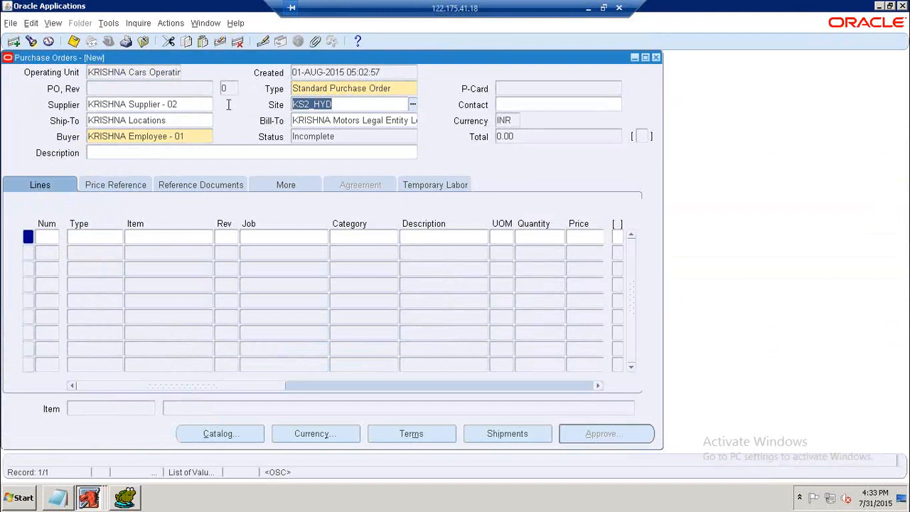
Add line 1 of type Goods with item KRISHNA Item - 01 chosen from the item list.
click(107, 236)
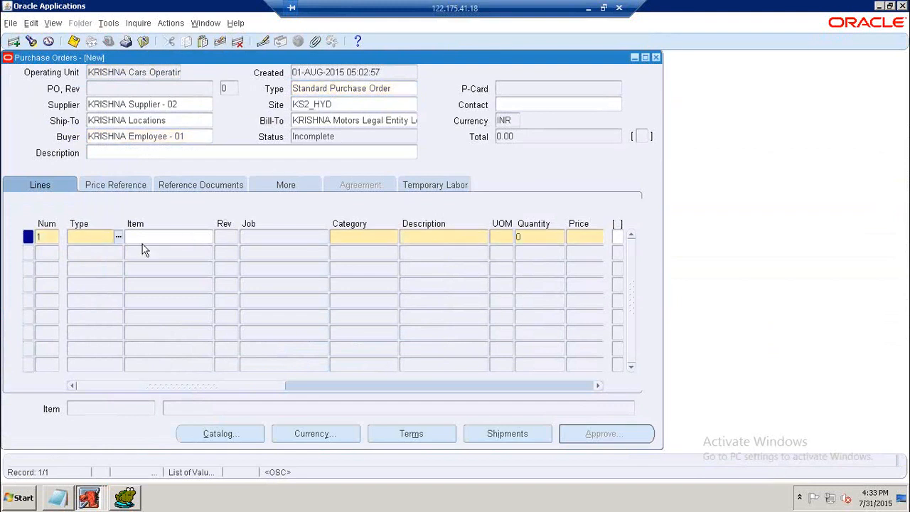
text(Goods)
key(Tab)
text(%)
key(Tab)
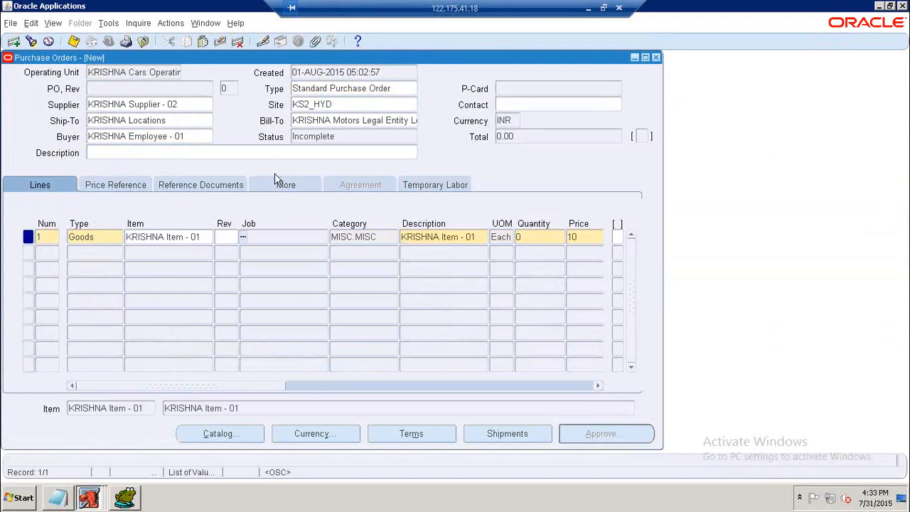
Set line 1's quantity to 20 and price to 15.
click(308, 387)
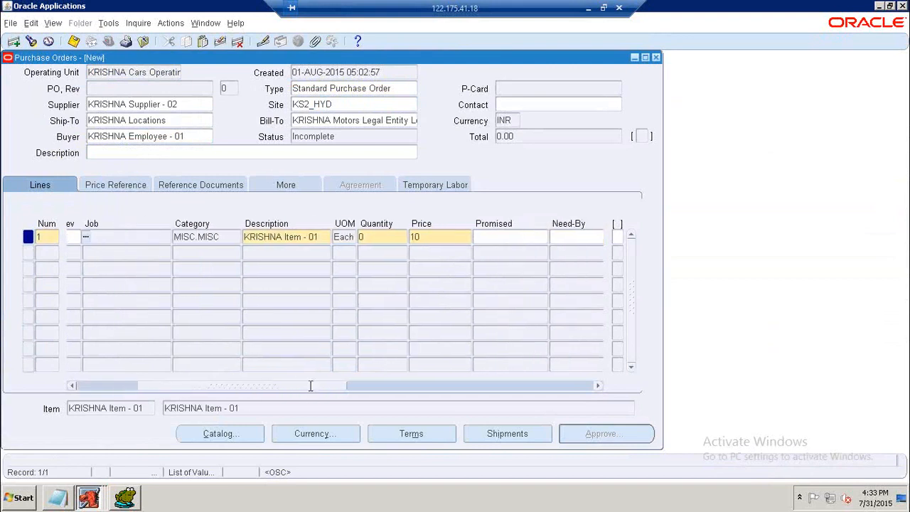
click(374, 239)
text(20)
key(Tab)
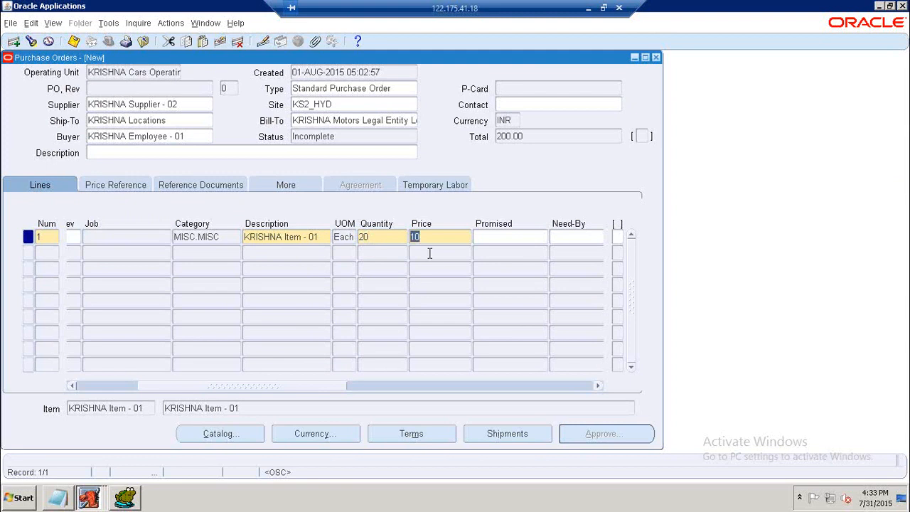
text(15)
key(Tab)
Open the line's shipments and set the Need-By date to 04-AUG-2015 from the calendar.
drag(321, 389, 427, 399)
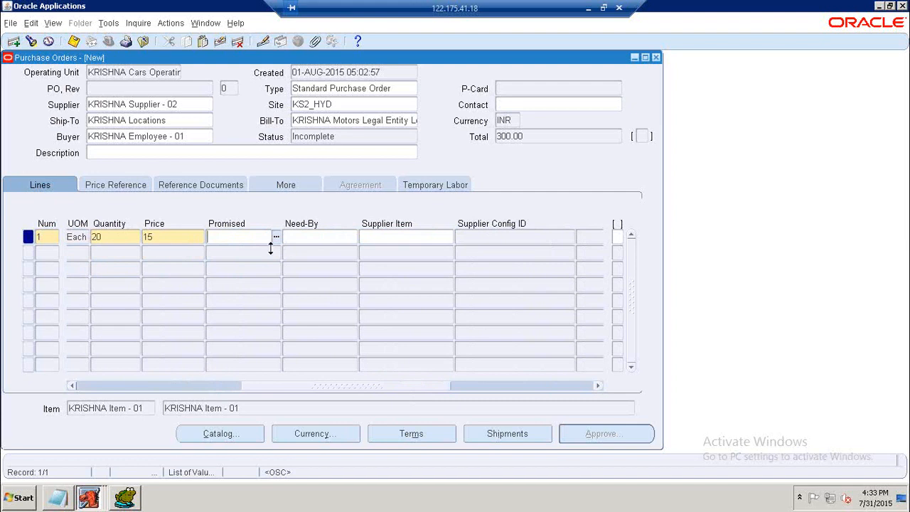
click(483, 437)
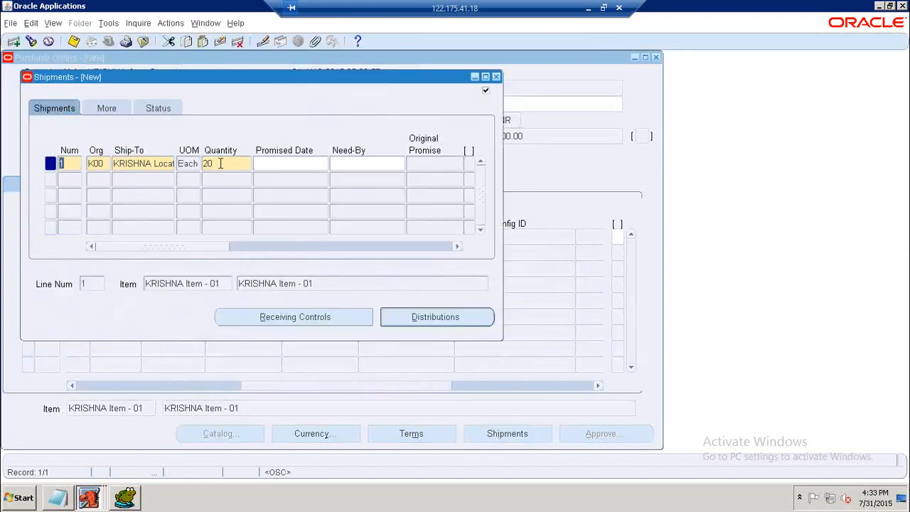
click(316, 165)
click(393, 164)
click(401, 164)
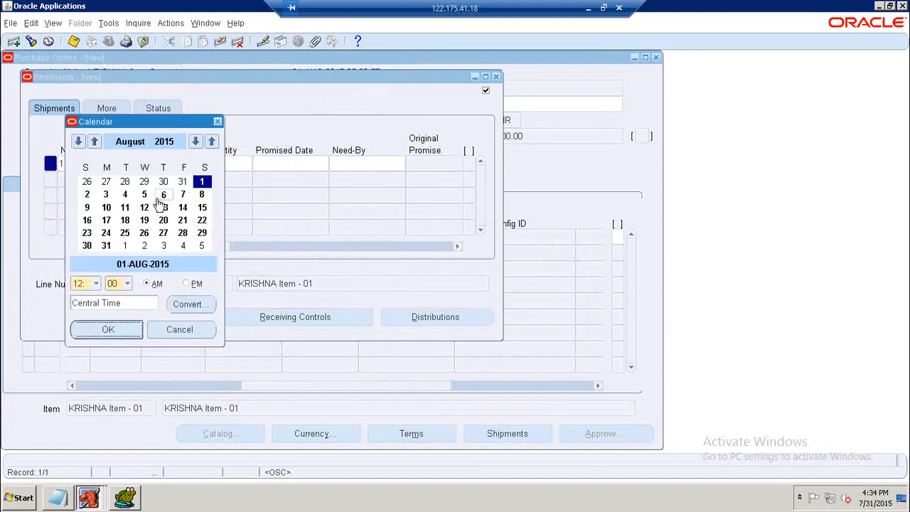
click(125, 194)
click(107, 329)
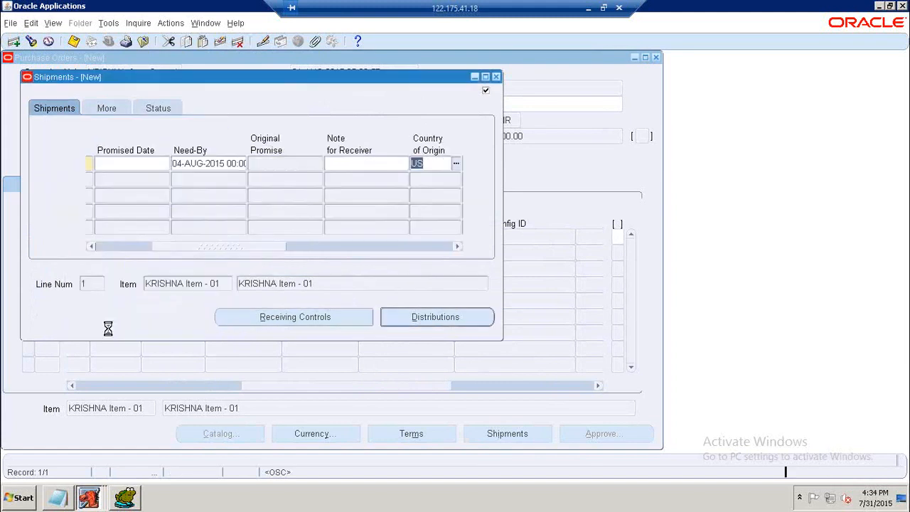
Set the shipment's Promised Date to 05-AUG-2015 from the calendar.
click(150, 166)
click(164, 166)
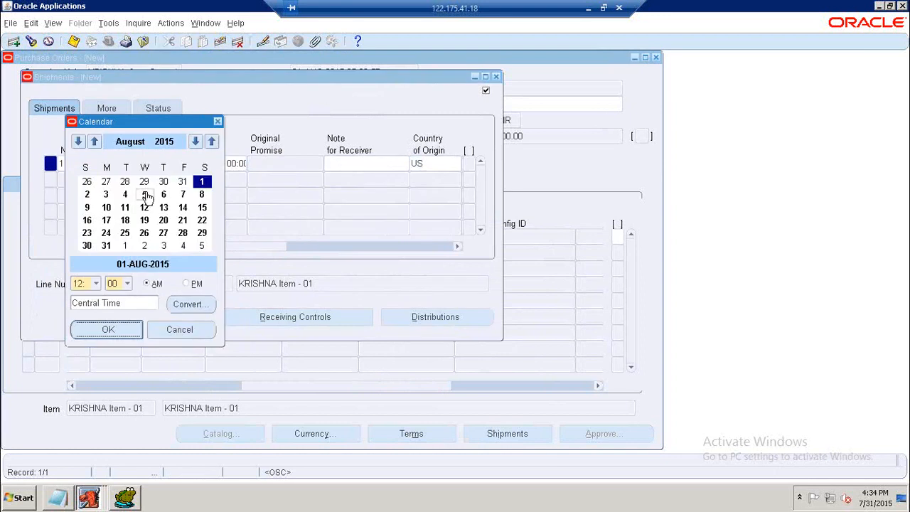
click(145, 196)
click(114, 330)
Review the shipment's distribution and its PO charge account, then close Distributions and Shipments.
click(420, 328)
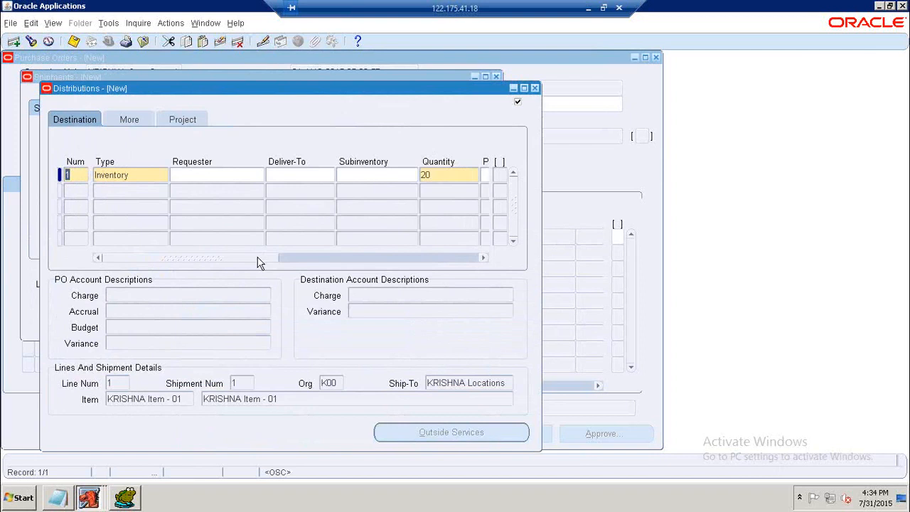
drag(256, 258, 366, 258)
click(315, 174)
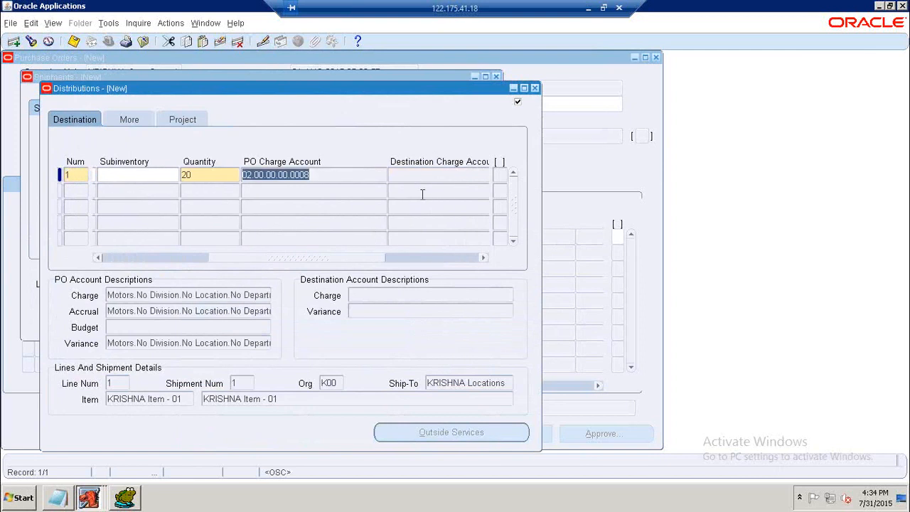
click(515, 86)
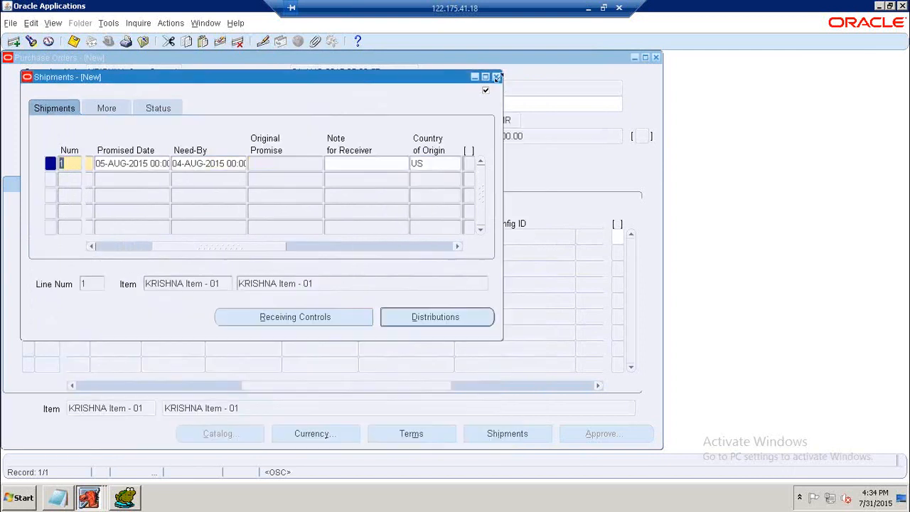
click(496, 76)
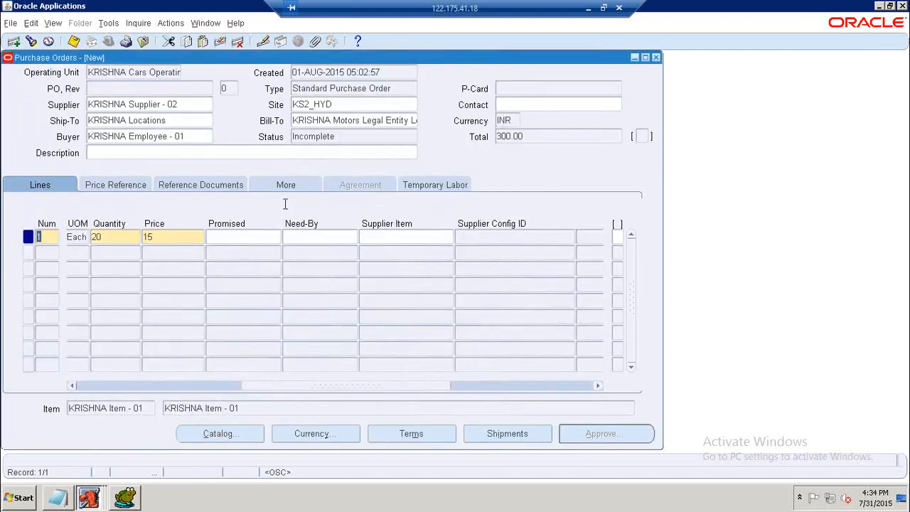
On the Reference Documents tab, reference contract 4 on line 1 by searching contracts for 4%.
drag(285, 388, 99, 386)
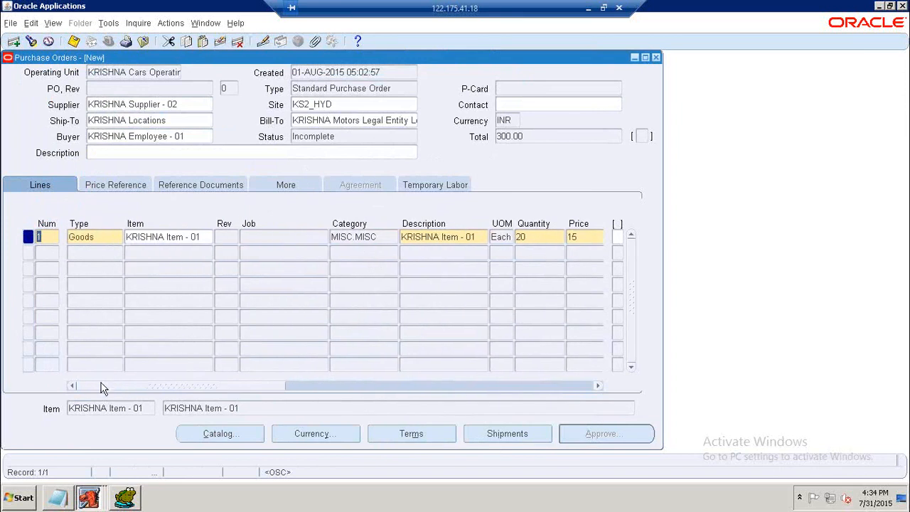
click(186, 187)
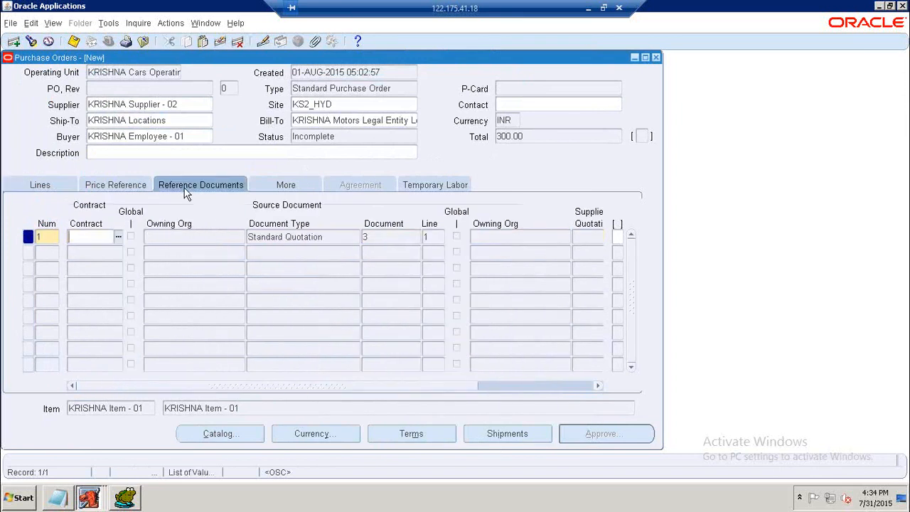
click(118, 237)
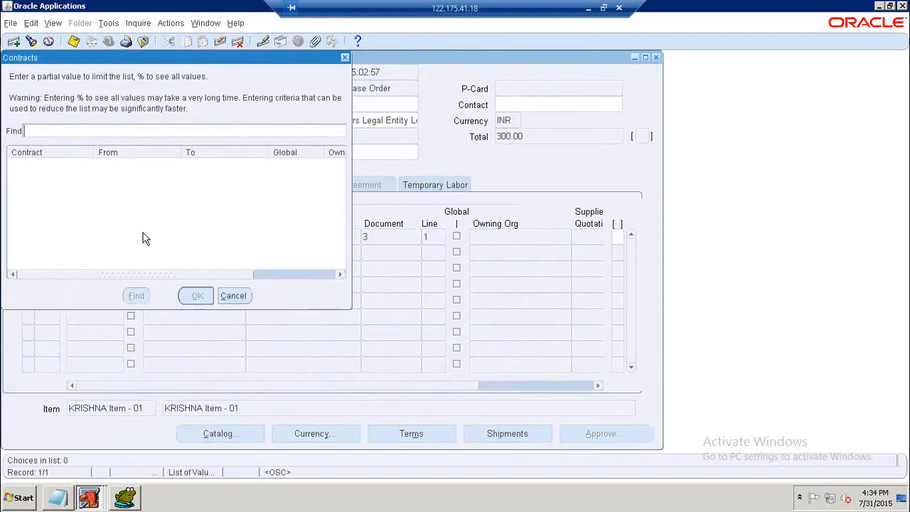
text(4%)
key(Return)
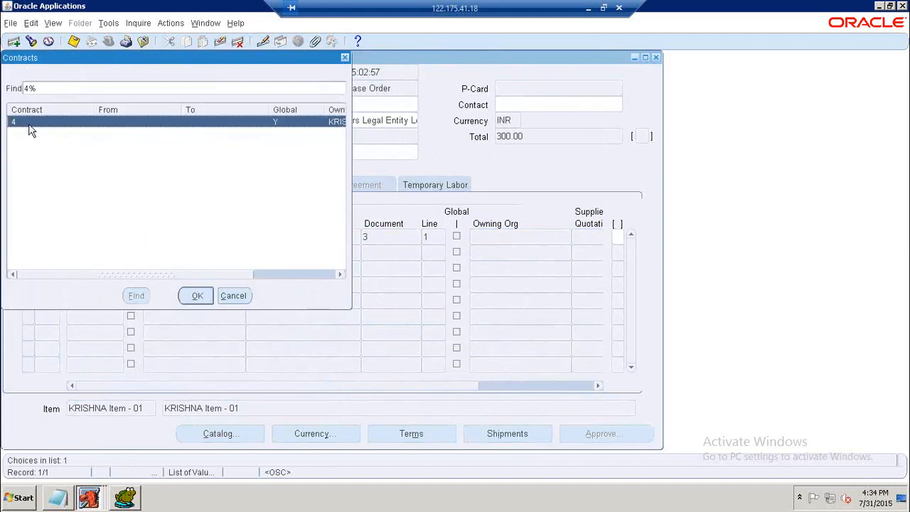
click(193, 295)
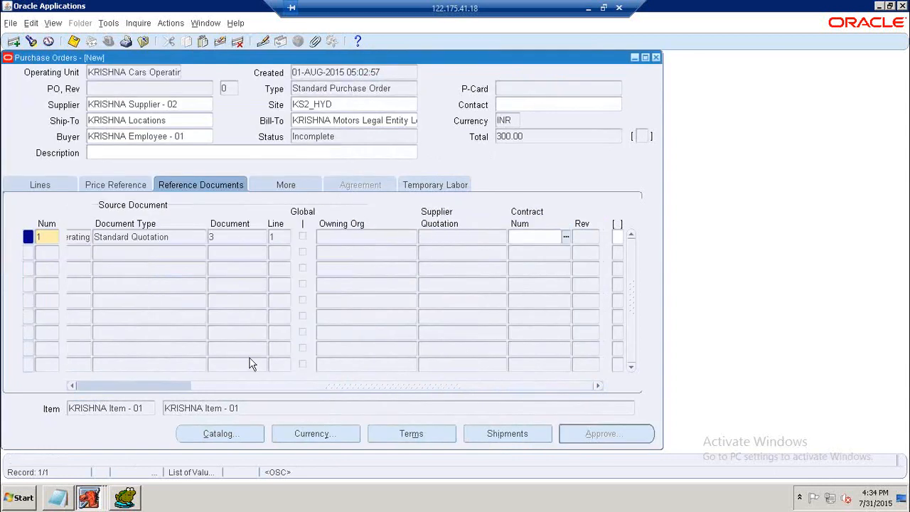
Save the standard purchase order with its contract 4 reference and submit it for approval.
drag(241, 386, 101, 396)
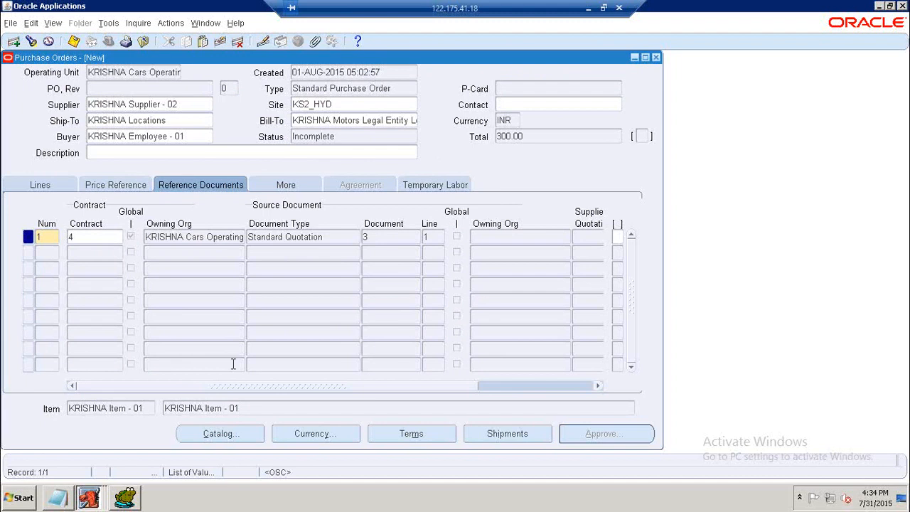
drag(242, 387, 277, 386)
click(97, 239)
click(107, 186)
click(63, 185)
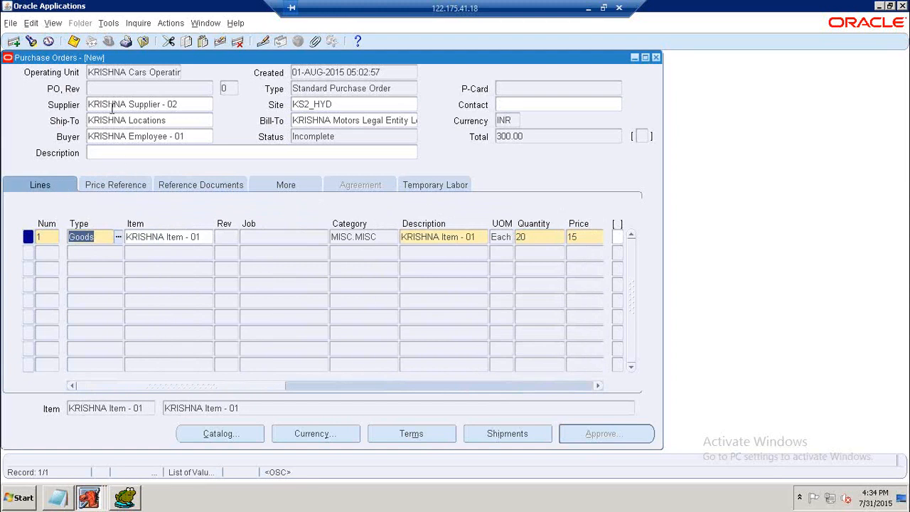
click(74, 43)
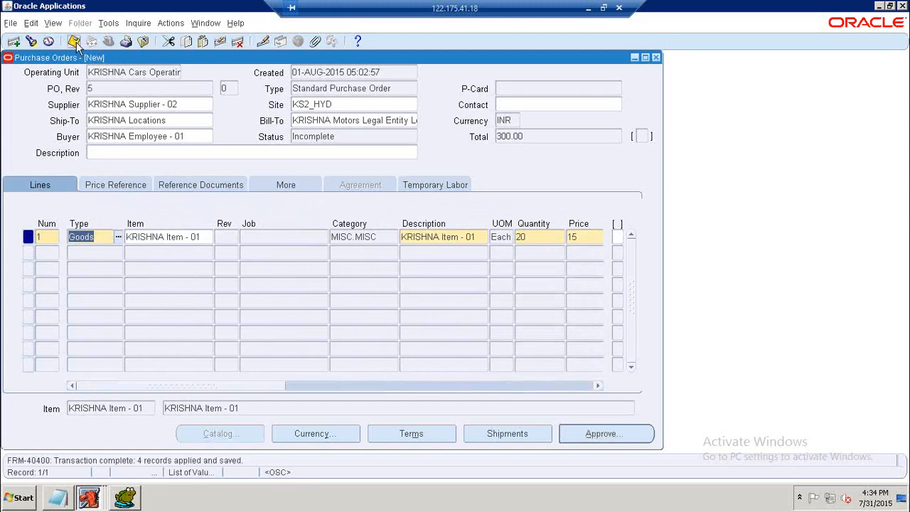
click(592, 435)
click(343, 399)
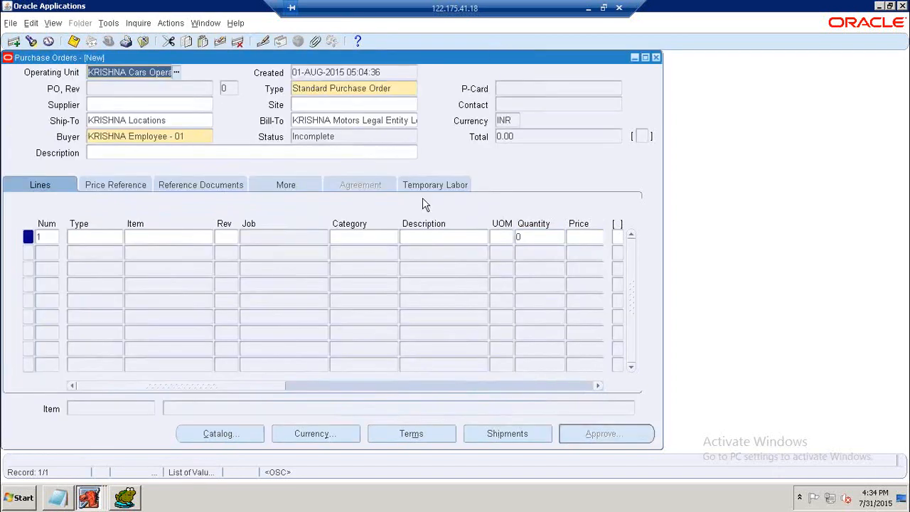
Query the new purchase order back and check its status.
key(F11)
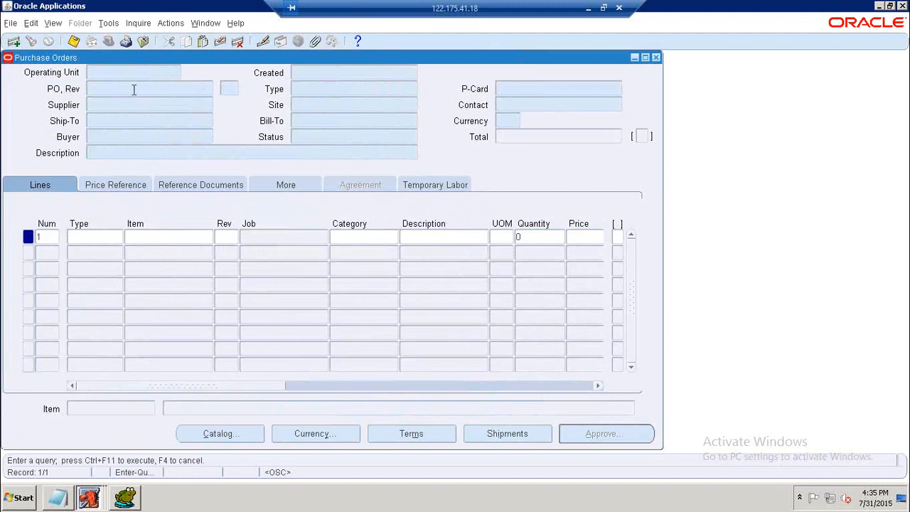
key(ctrl+F11)
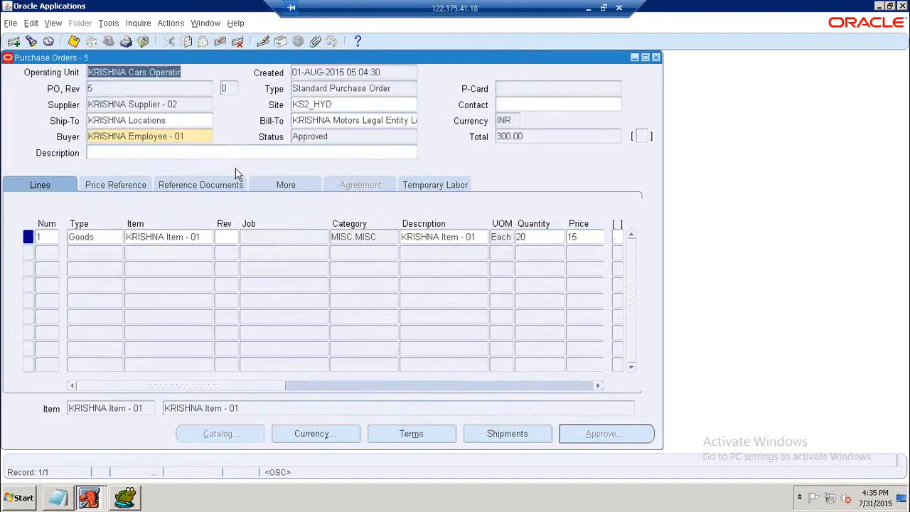
double_click(340, 136)
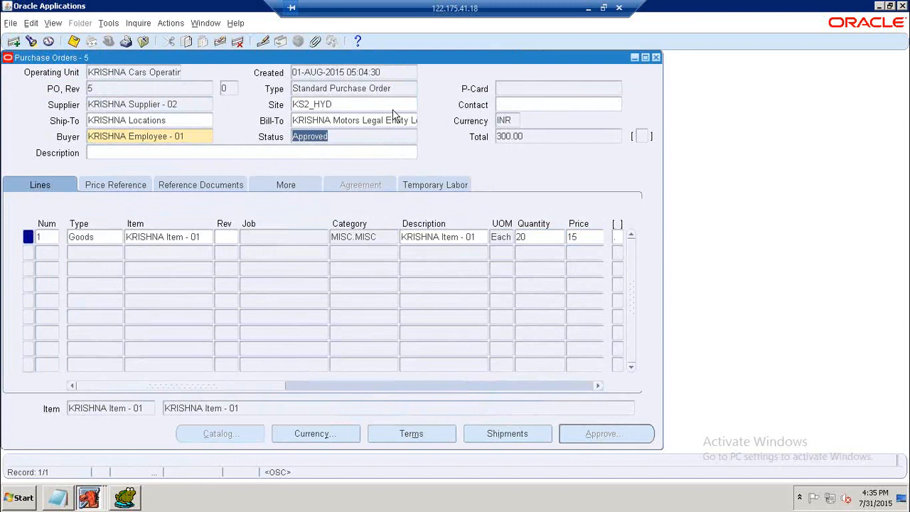
Query contract purchase agreement 4 and review its agreed and released amounts.
click(200, 89)
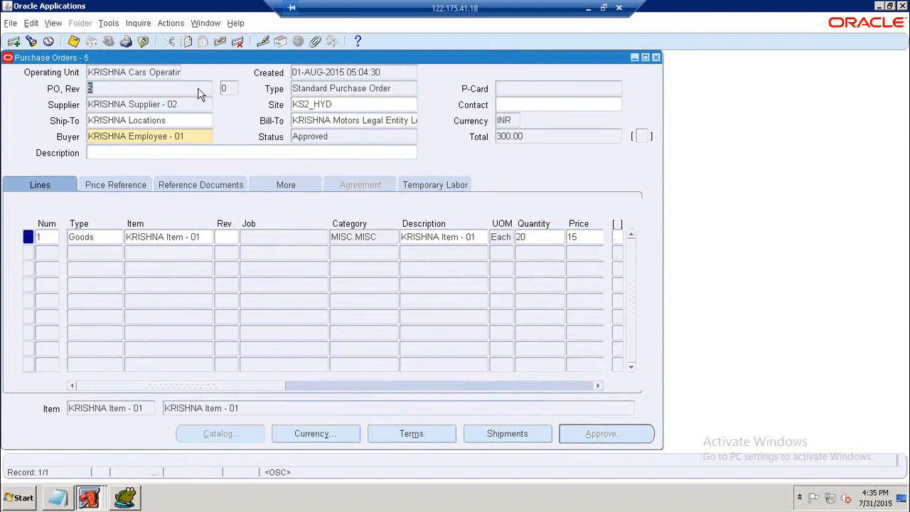
key(F11)
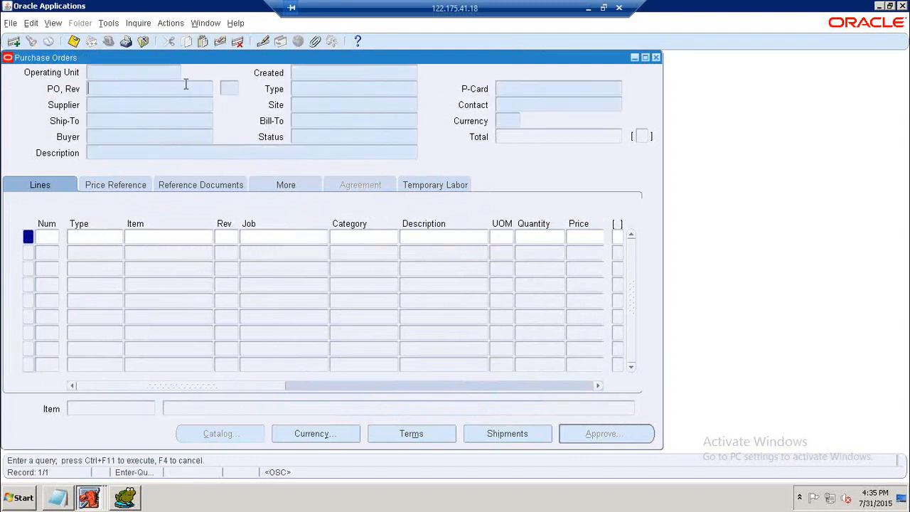
key(ctrl+F11)
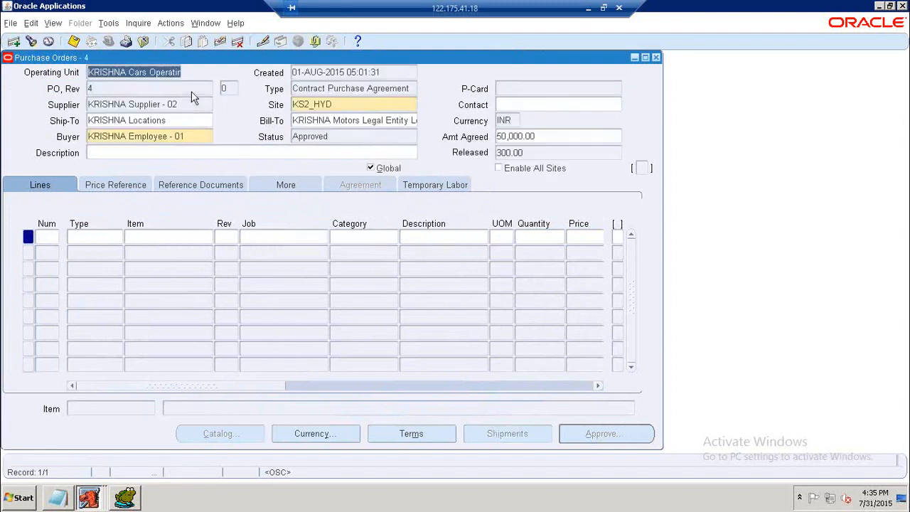
click(513, 153)
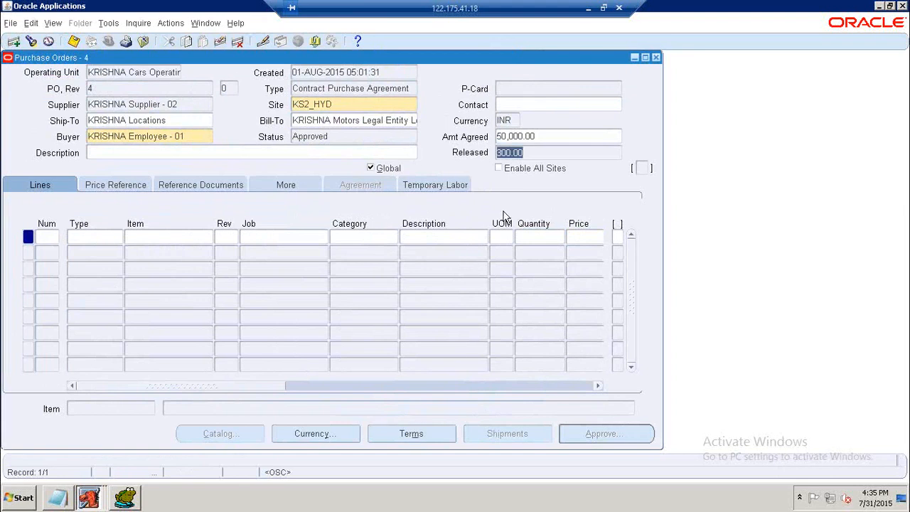
click(527, 152)
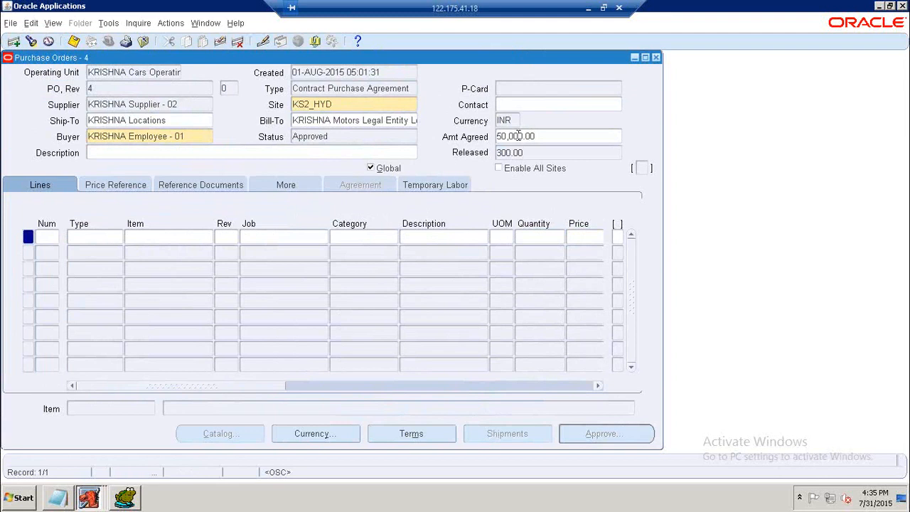
Switch to Toad for Oracle and run the PO_HEADERS_ALL query for SEGMENT1 '4'.
click(125, 497)
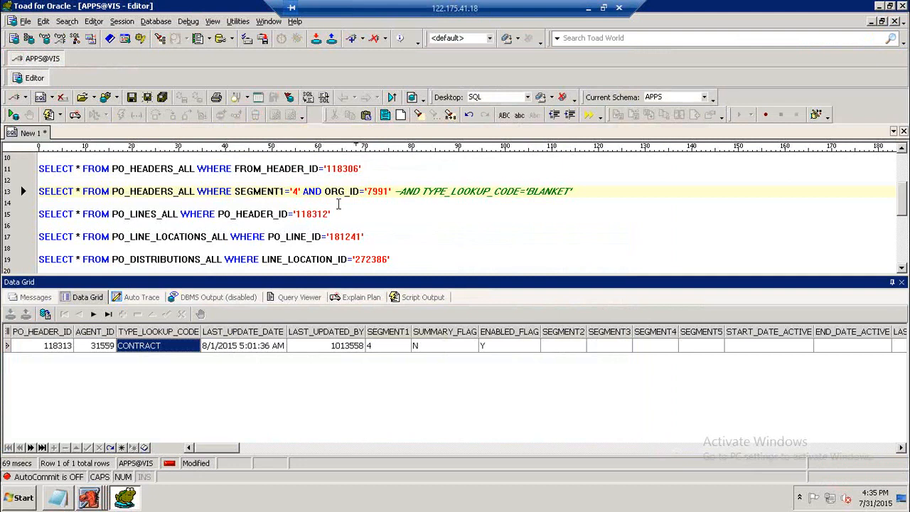
click(342, 213)
scroll(344, 212, down, 1)
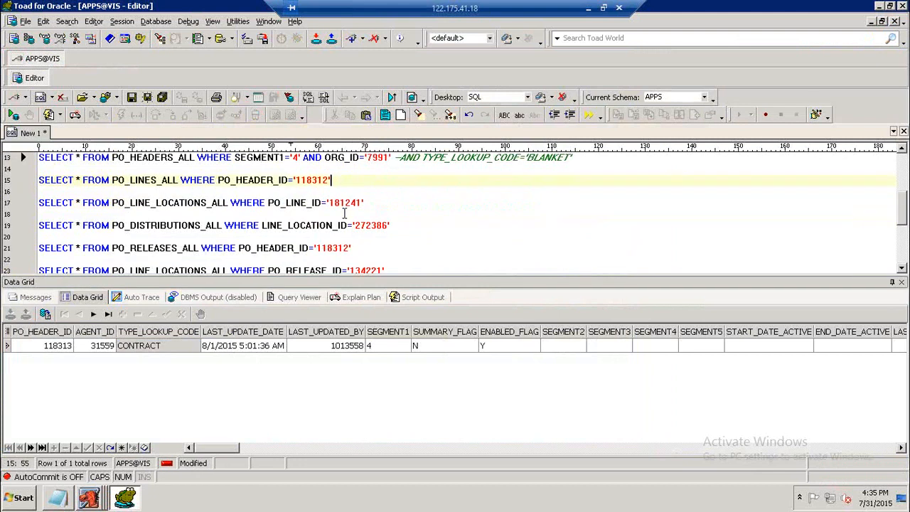
scroll(344, 213, down, 1)
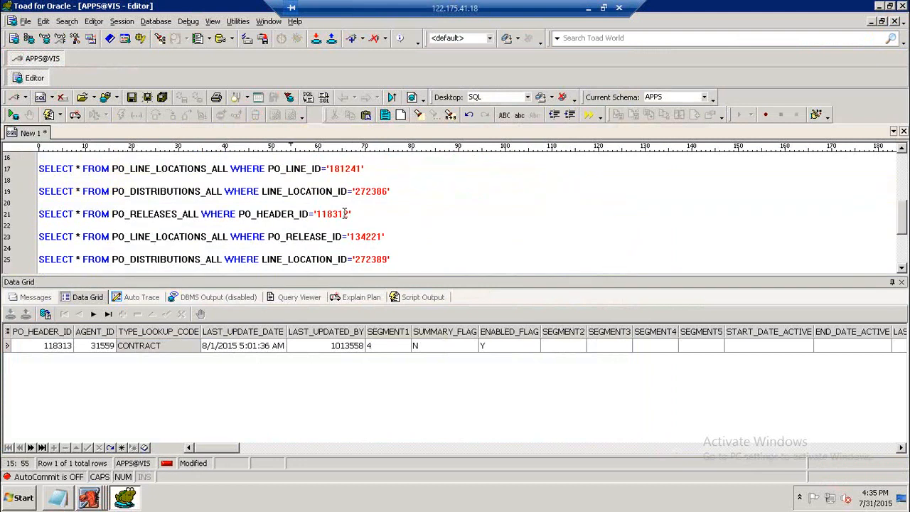
scroll(263, 208, up, 2)
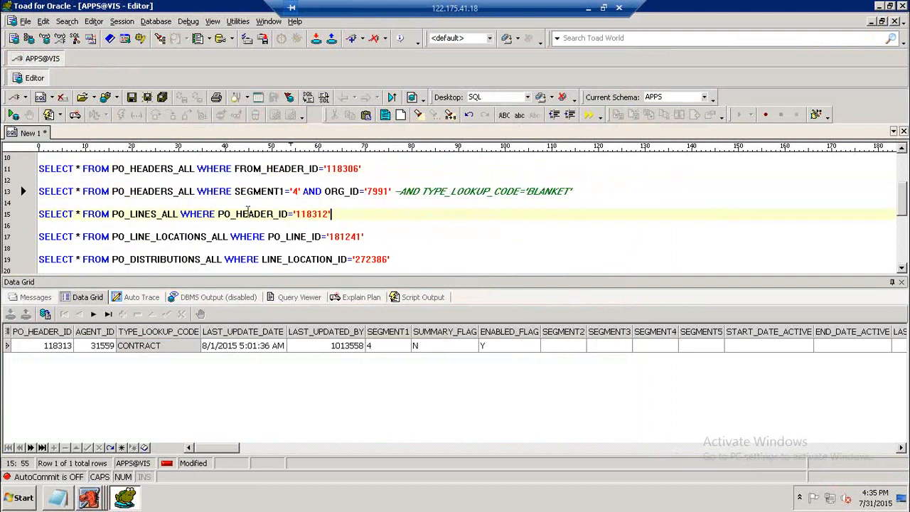
click(304, 192)
key(F9)
Change the PO_HEADERS_ALL query's SEGMENT1 to '5' and run it.
click(189, 213)
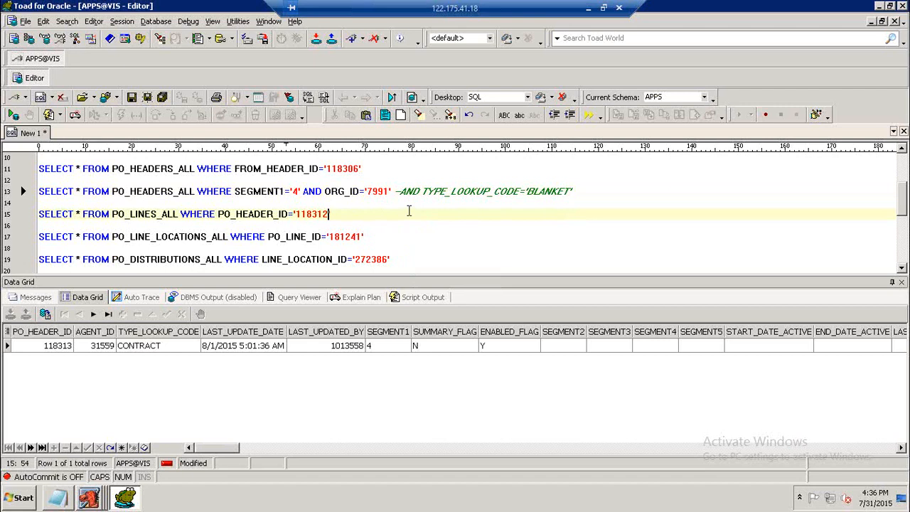
key(Up)
key(Up)
key(Left)
key(Left)
key(Left)
key(Left)
key(Left)
key(Left)
key(Left)
key(BackSpace)
text(5)
key(F9)
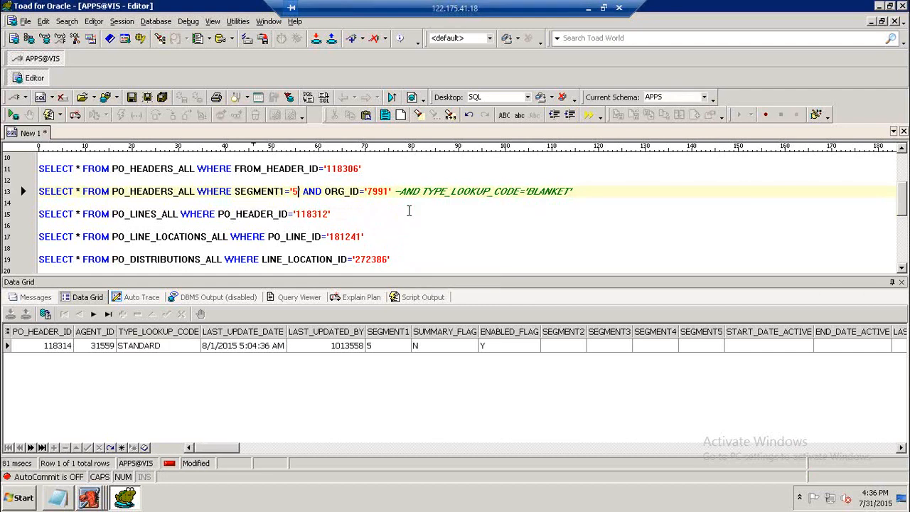
Run the PO_LINES_ALL query for PO_HEADER_ID '118314' and inspect its CONTRACT_ID column.
click(278, 214)
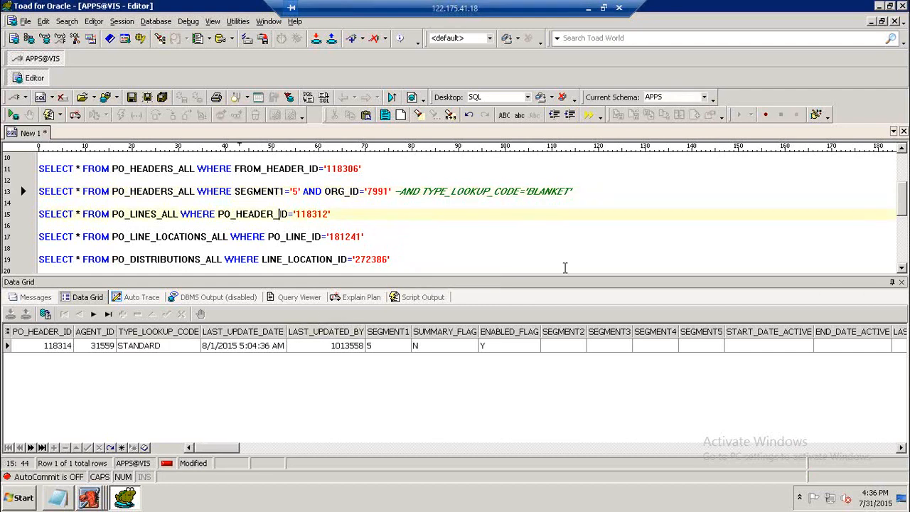
key(F9)
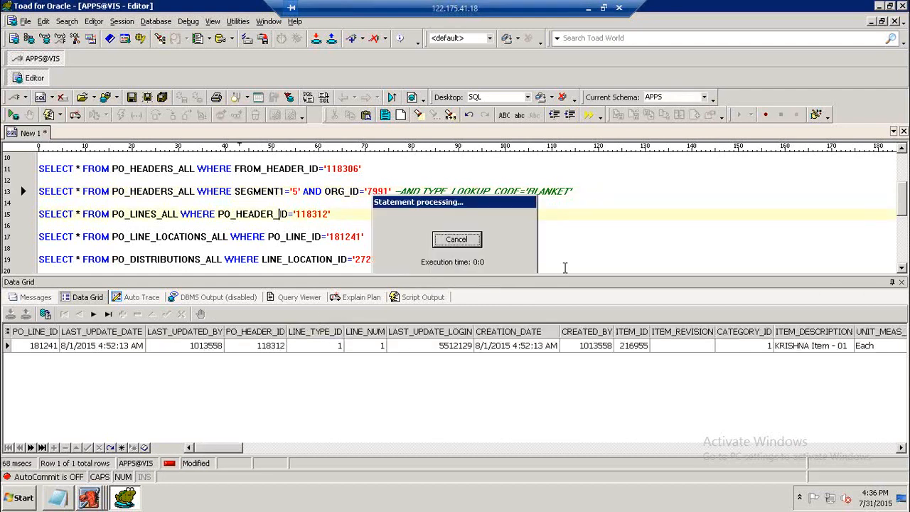
click(290, 191)
key(F9)
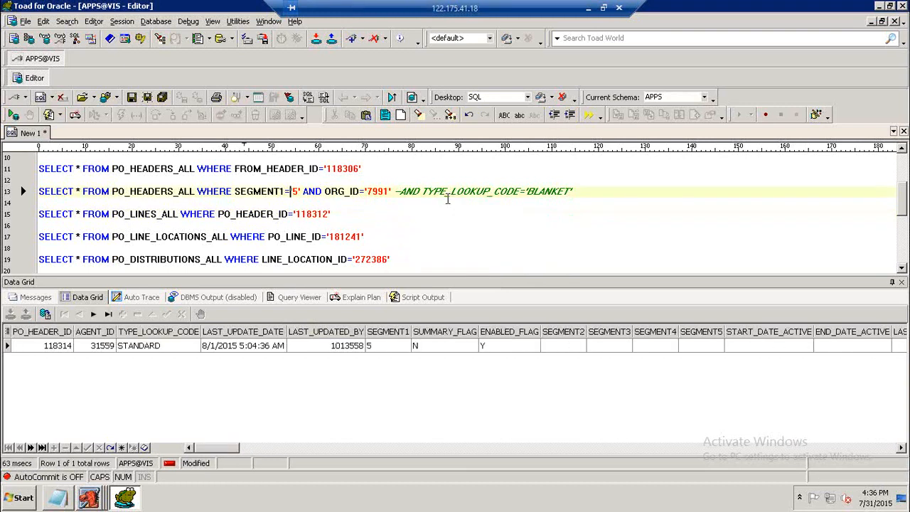
click(327, 217)
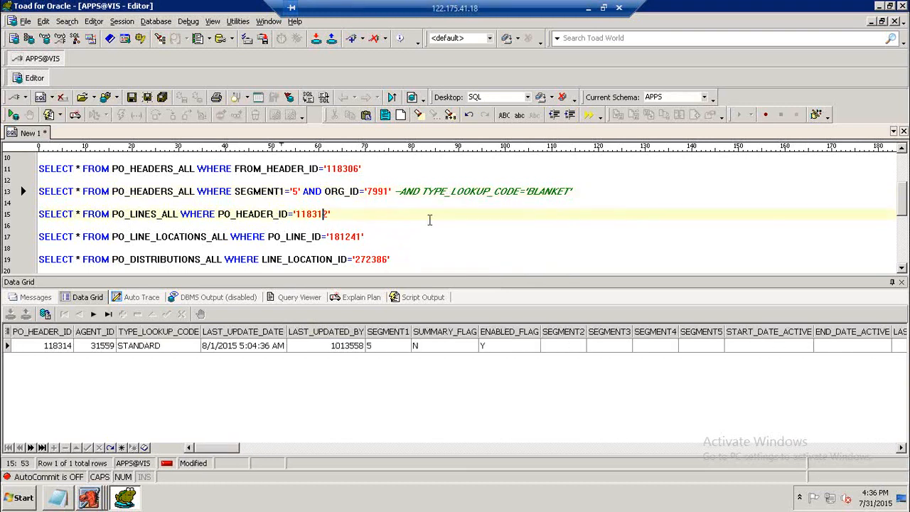
text(4)
key(F9)
drag(253, 446, 724, 456)
click(353, 345)
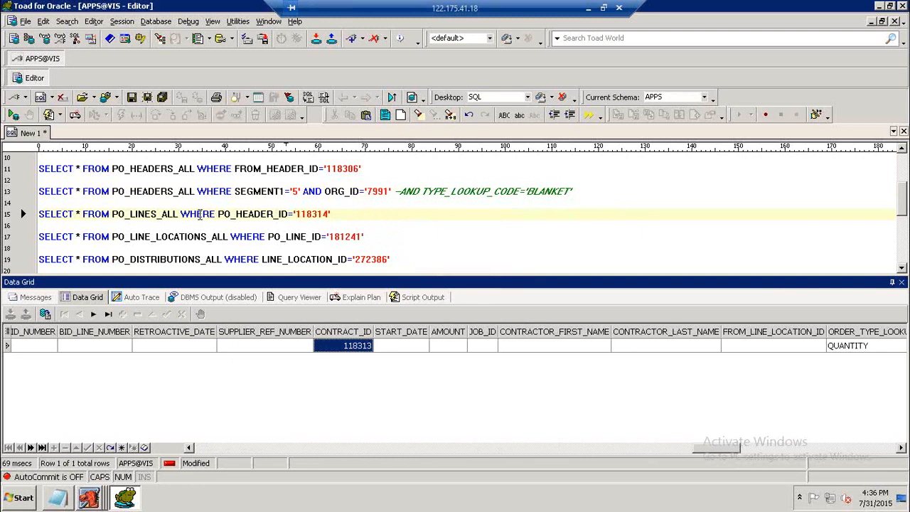
Add the condition AND PO_HEADER_ID='118313' to the PO_HEADERS_ALL query.
click(89, 497)
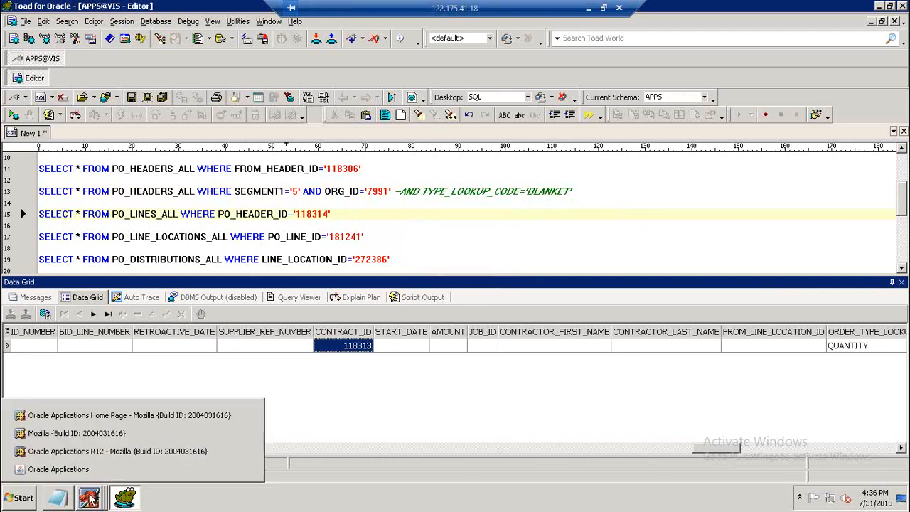
click(309, 197)
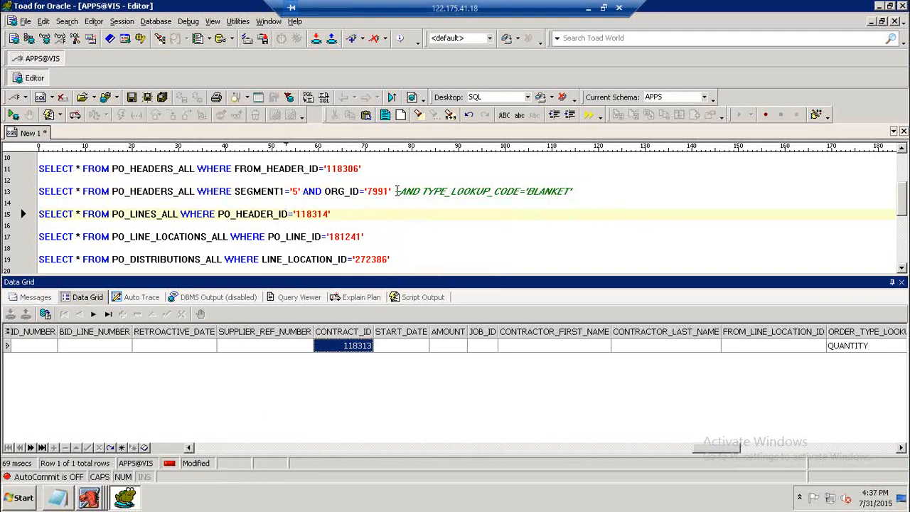
click(395, 195)
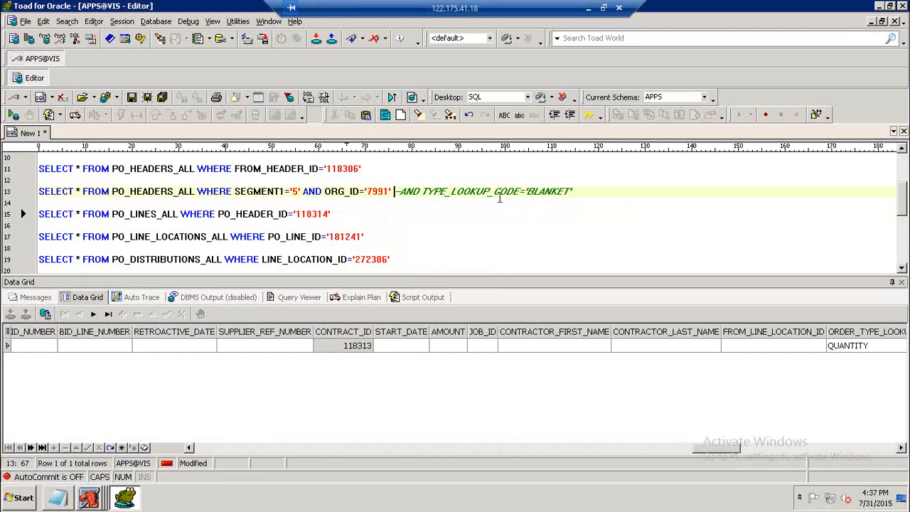
text(AND PO)
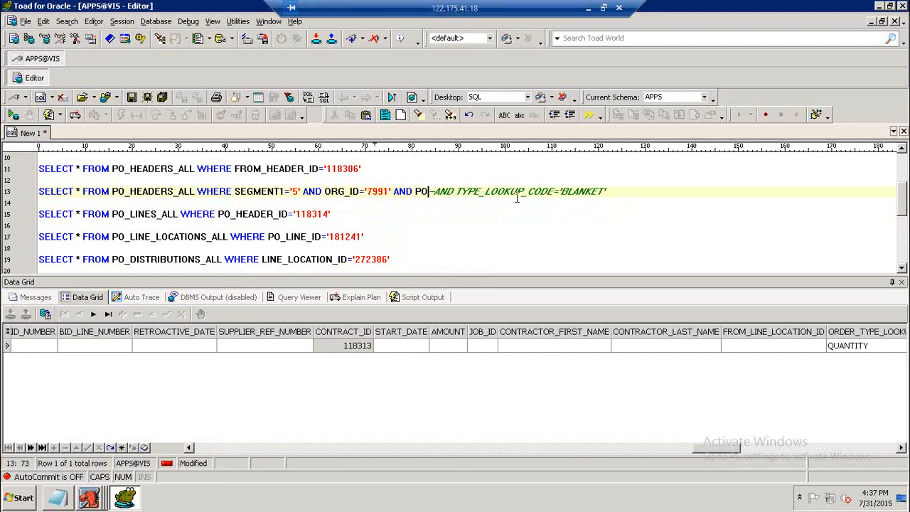
text(_HEADER)
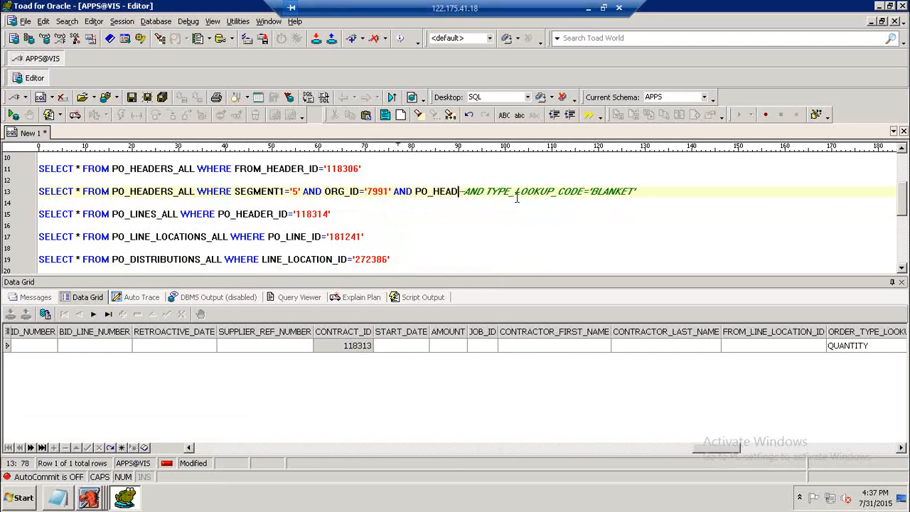
text(_ID=')
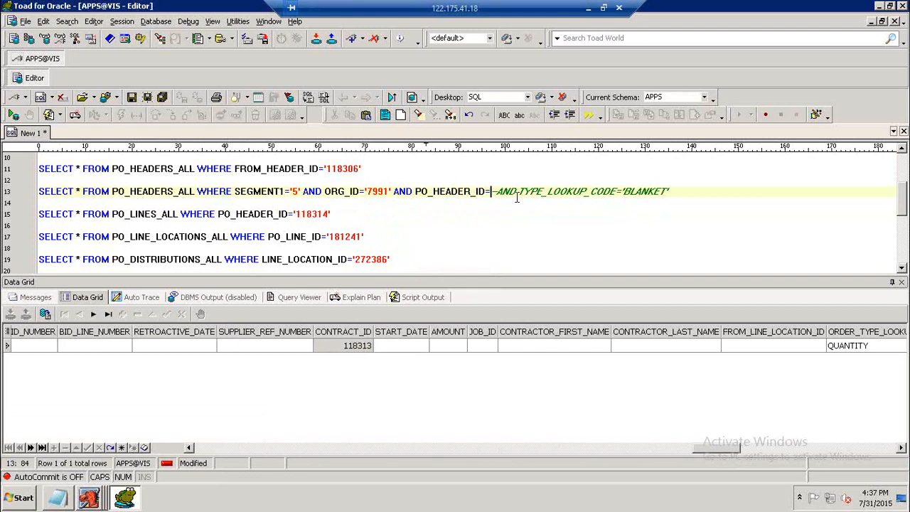
text(11)
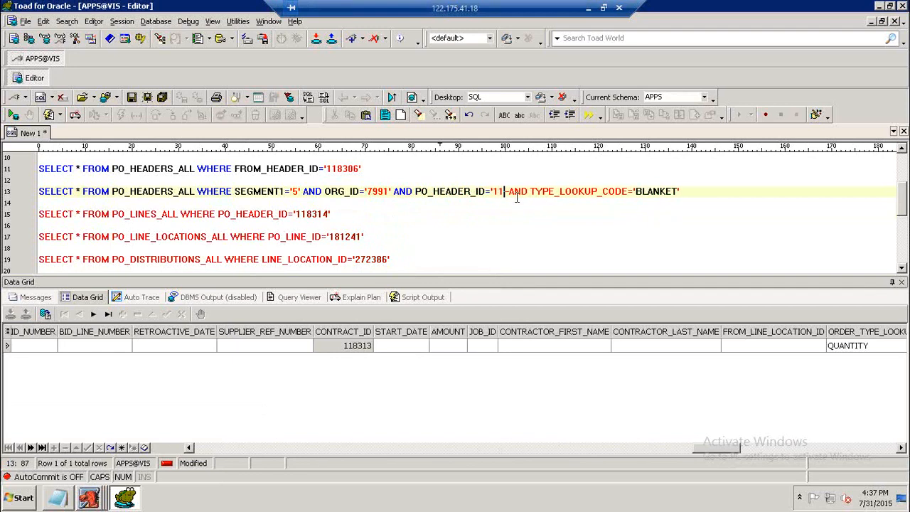
text(8313)
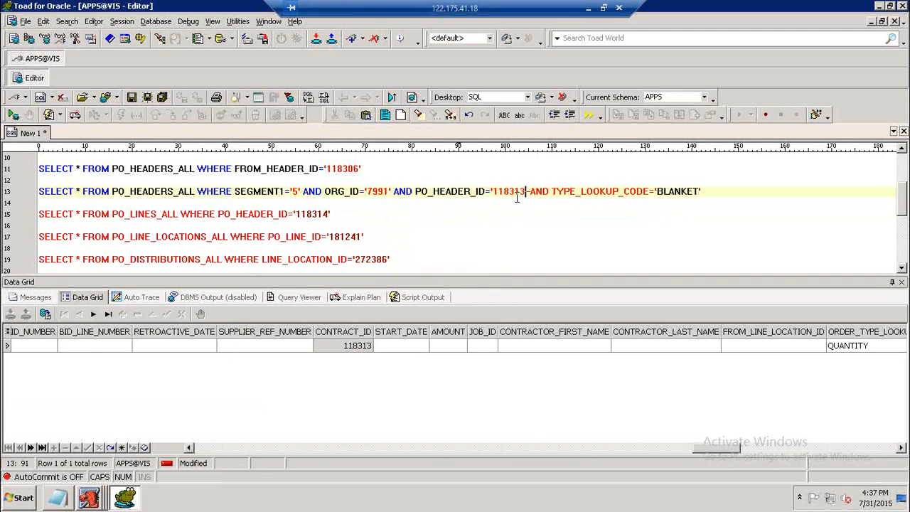
text(')
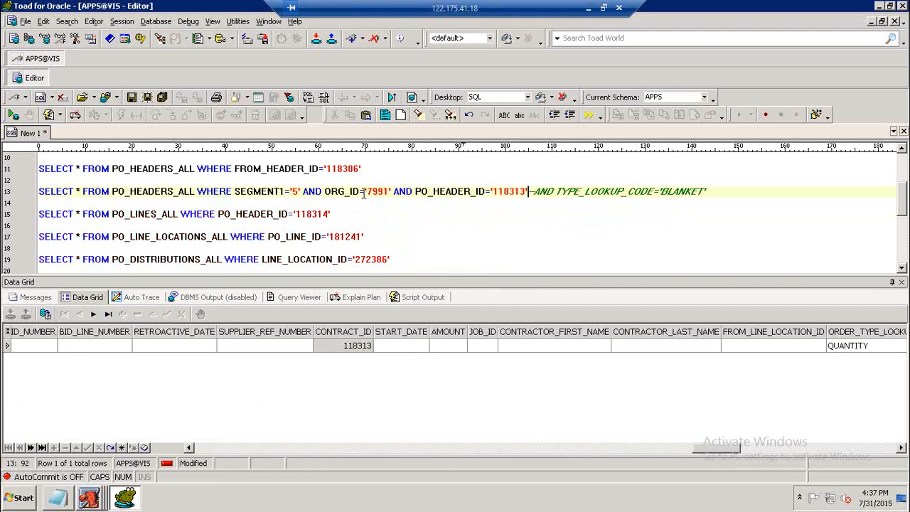
Change the PO_HEADERS_ALL query's SEGMENT1 to '4', run it, and review the returned header.
click(293, 191)
key(Delete)
text(4)
key(F9)
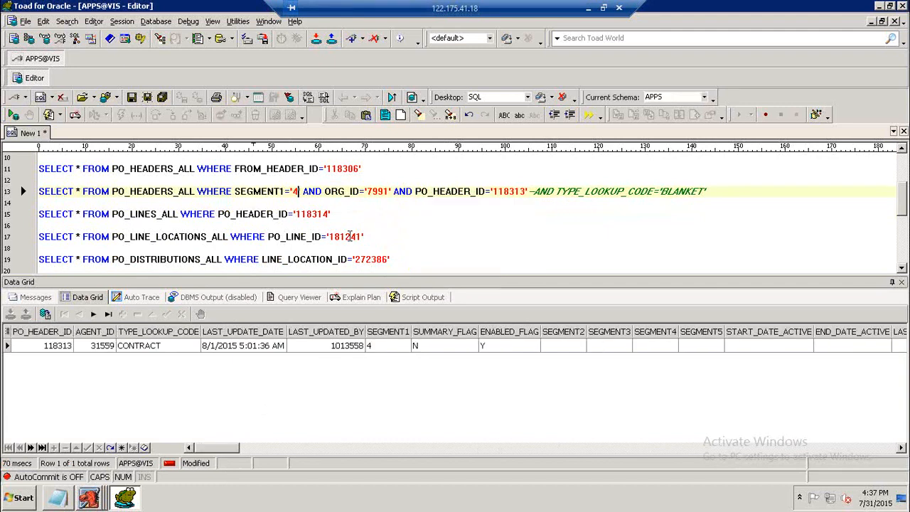
click(142, 351)
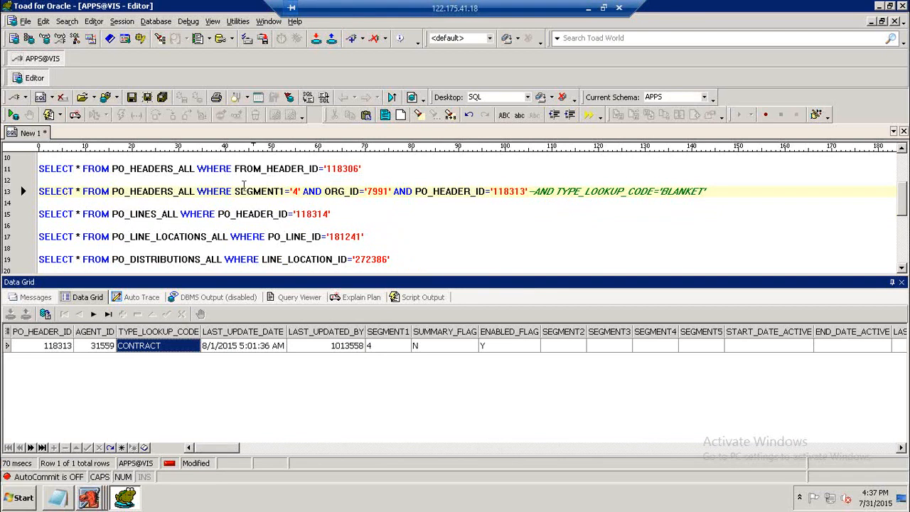
click(59, 500)
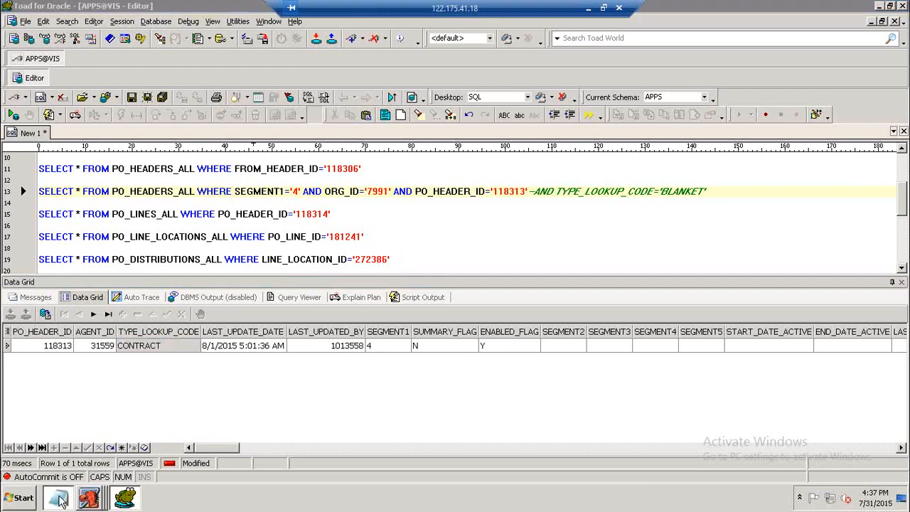
Copy the four standard PO queries and paste them below the Contract PA description in the notes.
scroll(264, 282, up, 1)
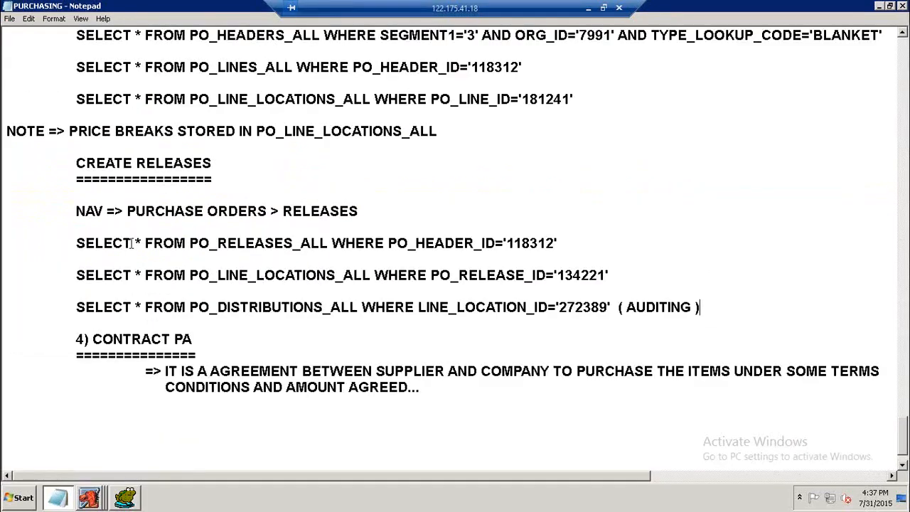
scroll(151, 216, up, 3)
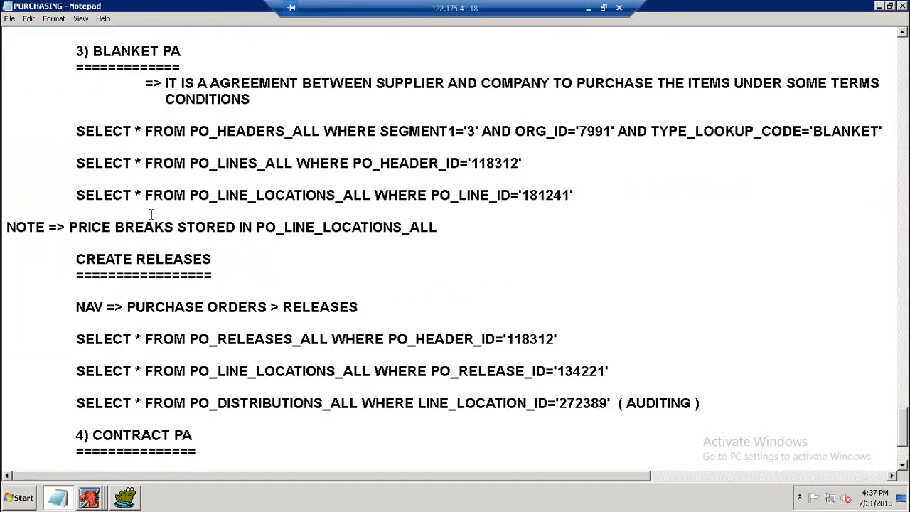
scroll(147, 237, up, 3)
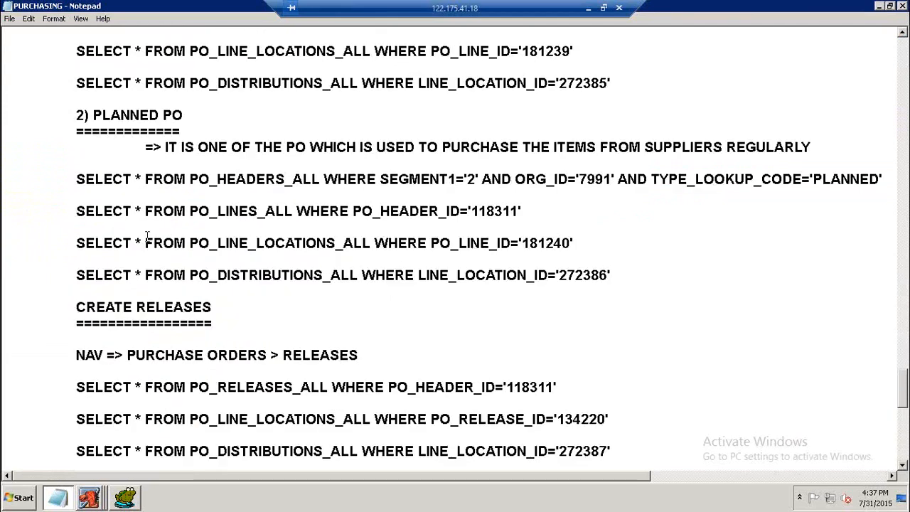
scroll(151, 228, up, 2)
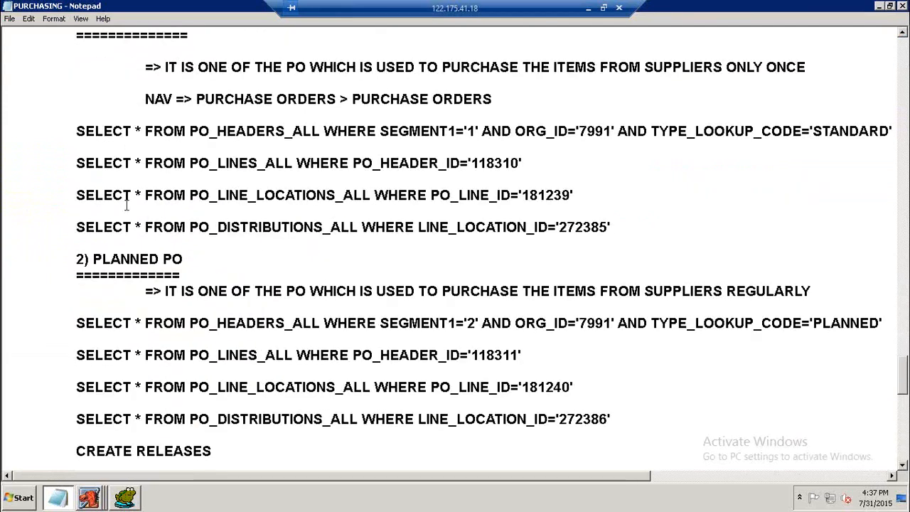
drag(77, 135, 632, 229)
key(ctrl+c)
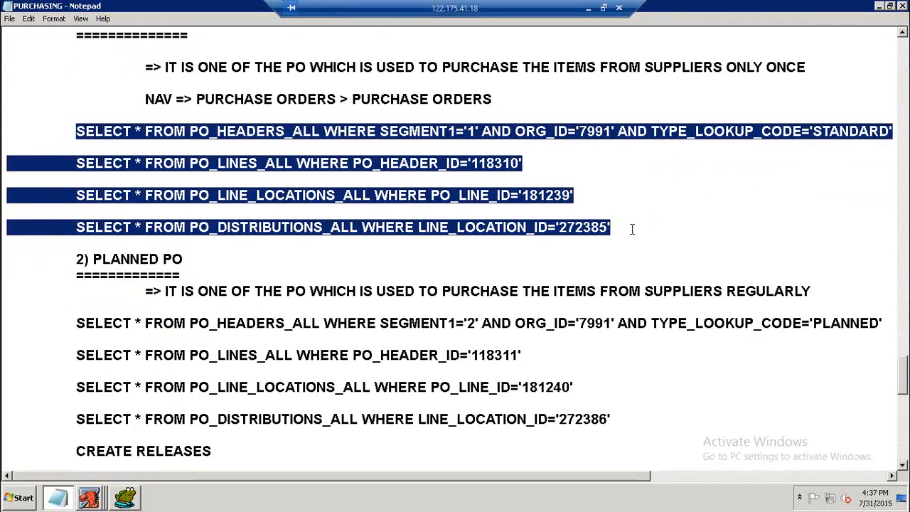
scroll(386, 298, down, 7)
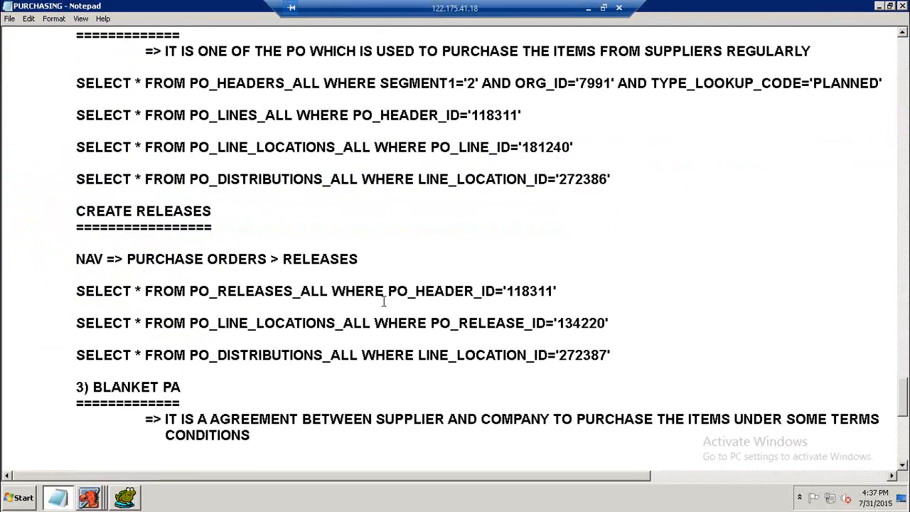
click(170, 370)
key(Tab)
key(ctrl+v)
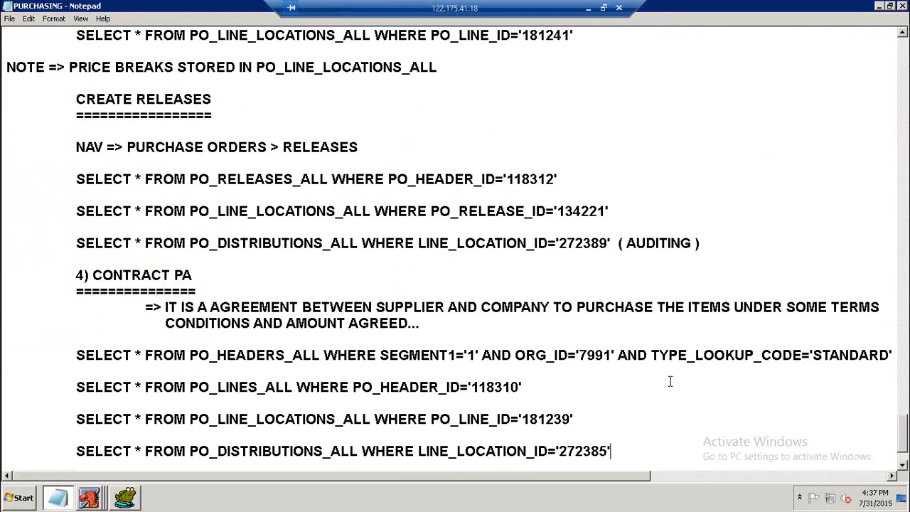
Edit the pasted PO_HEADERS_ALL query to use TYPE_LOOKUP_CODE='CONTRACT' and SEGMENT1='4'.
drag(818, 355, 880, 360)
key(Delete)
key(Delete)
key(BackSpace)
text(CONTRACT)
key(Left)
key(Left)
key(Left)
key(Left)
key(Left)
key(Left)
key(Left)
key(Left)
key(Left)
key(Left)
key(Left)
key(Left)
key(Left)
key(Left)
key(Left)
key(Left)
key(Left)
key(Left)
key(Left)
key(Left)
key(Left)
key(Left)
key(Left)
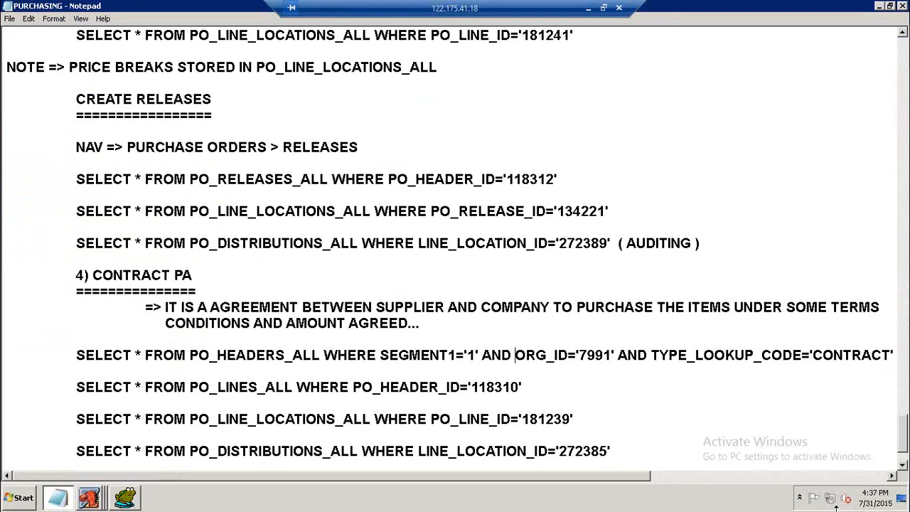
key(BackSpace)
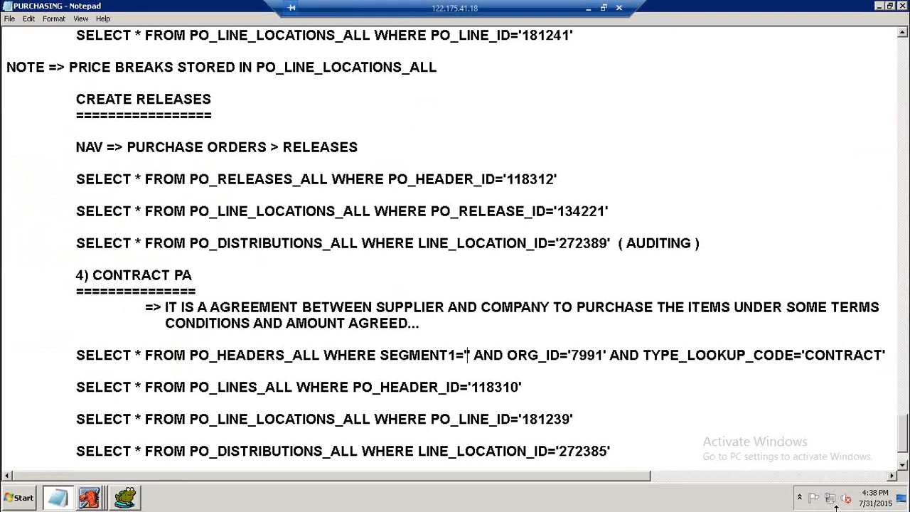
text(4)
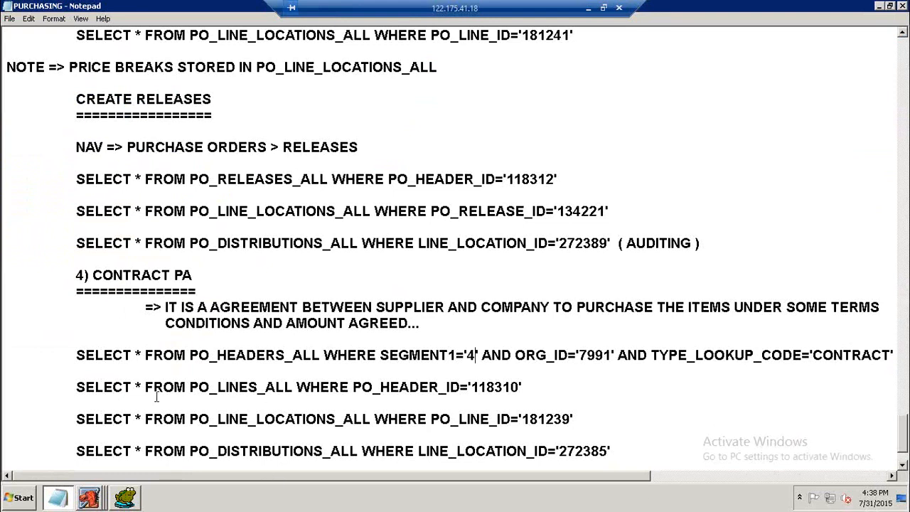
Copy the Toad header query for SEGMENT1 '4' and ORG_ID '7991' into a new line below the contract query.
click(109, 370)
key(Return)
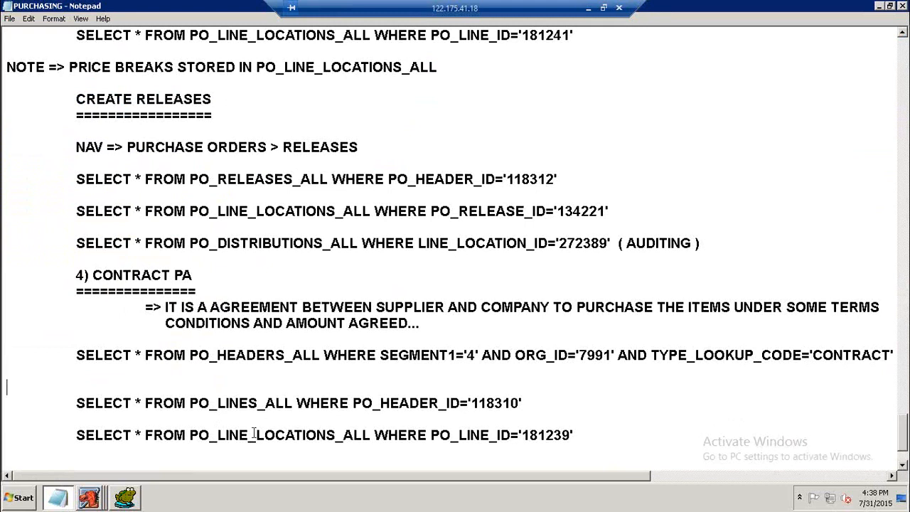
key(Tab)
key(Return)
key(Tab)
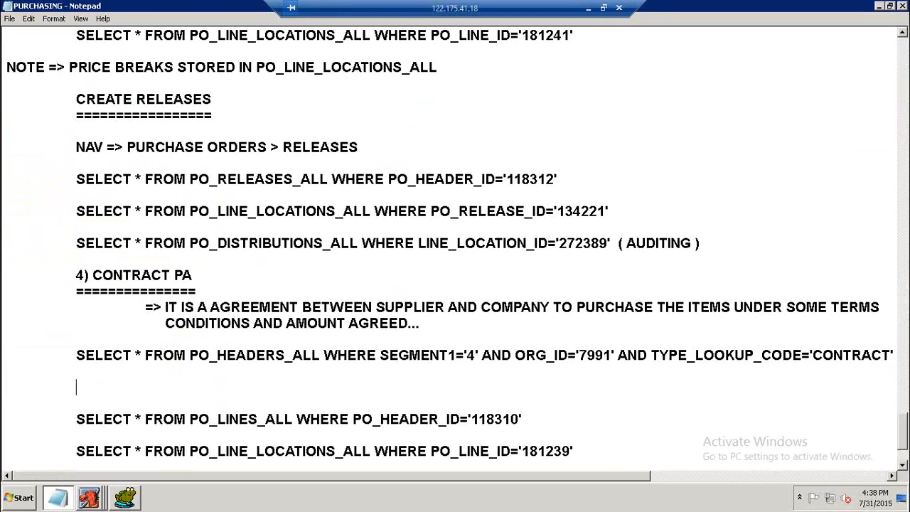
click(125, 498)
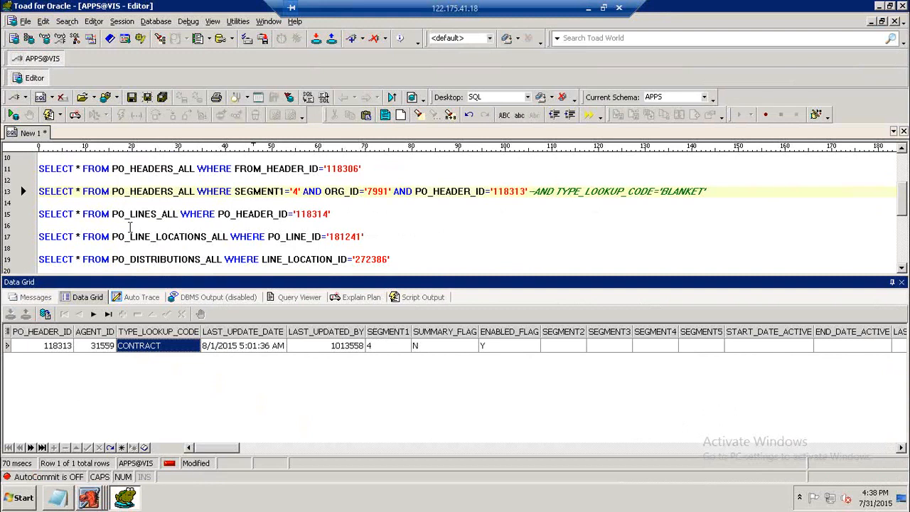
click(41, 194)
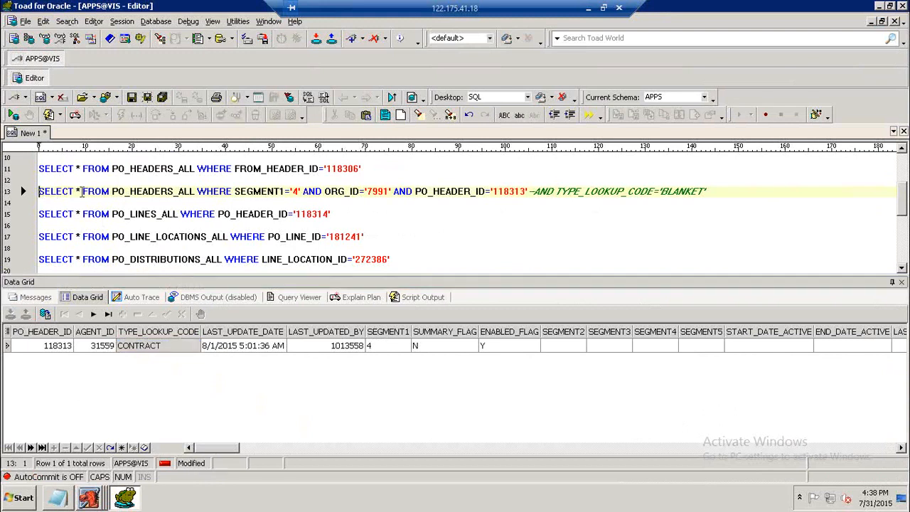
drag(39, 193, 393, 192)
key(ctrl+c)
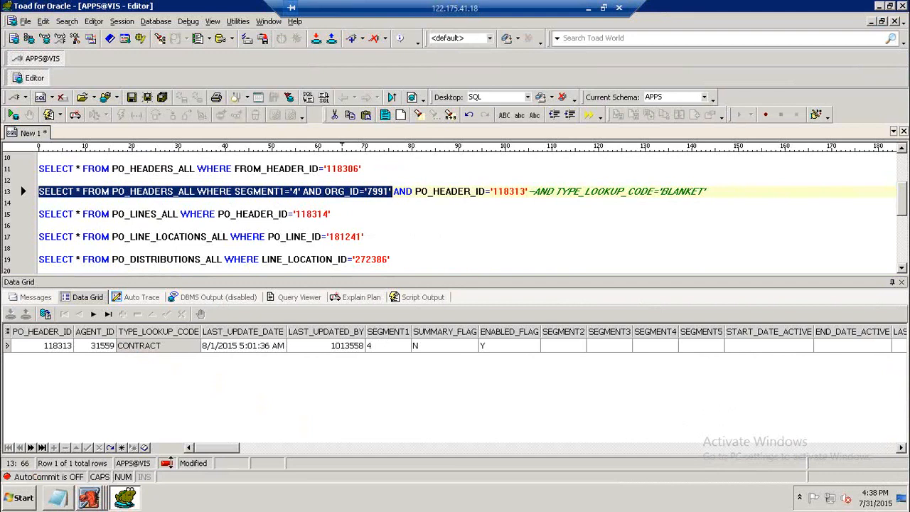
click(57, 498)
key(ctrl+v)
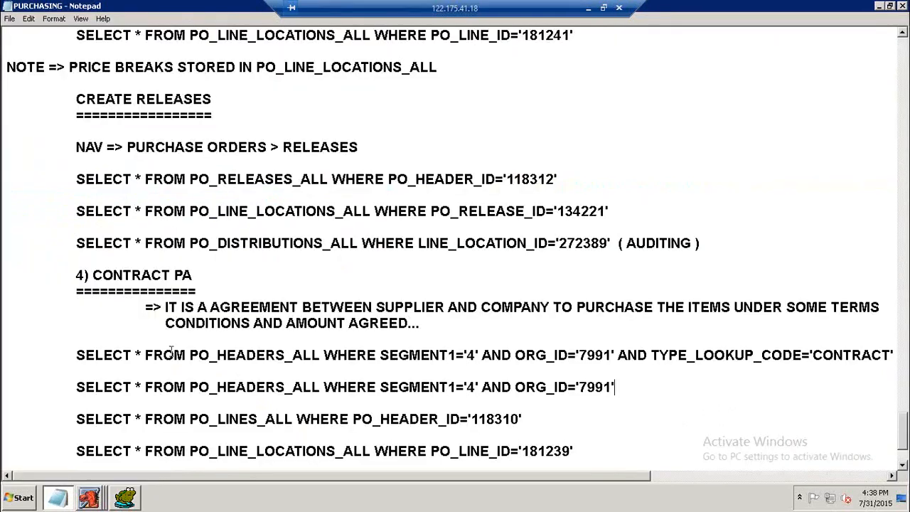
Replace the old line, location and distribution queries in the notes with the ones from the Toad editor, indenting them.
scroll(297, 291, down, 2)
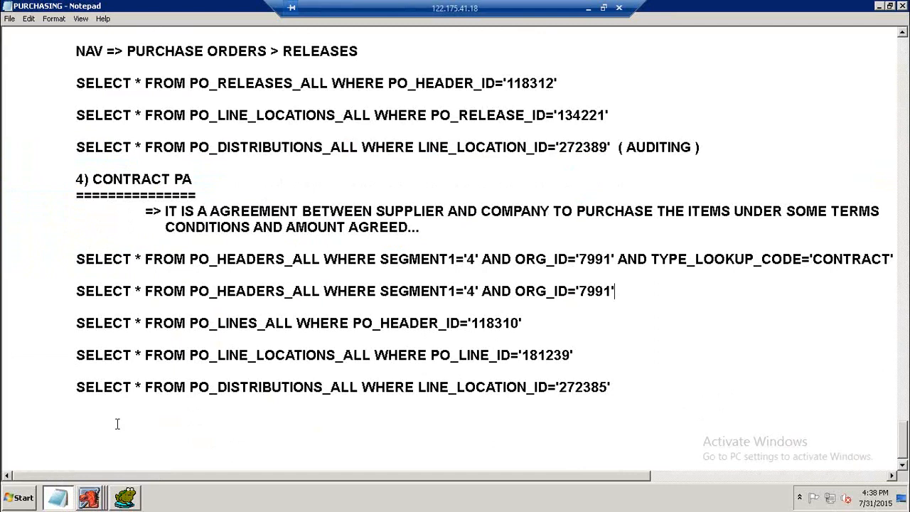
click(67, 494)
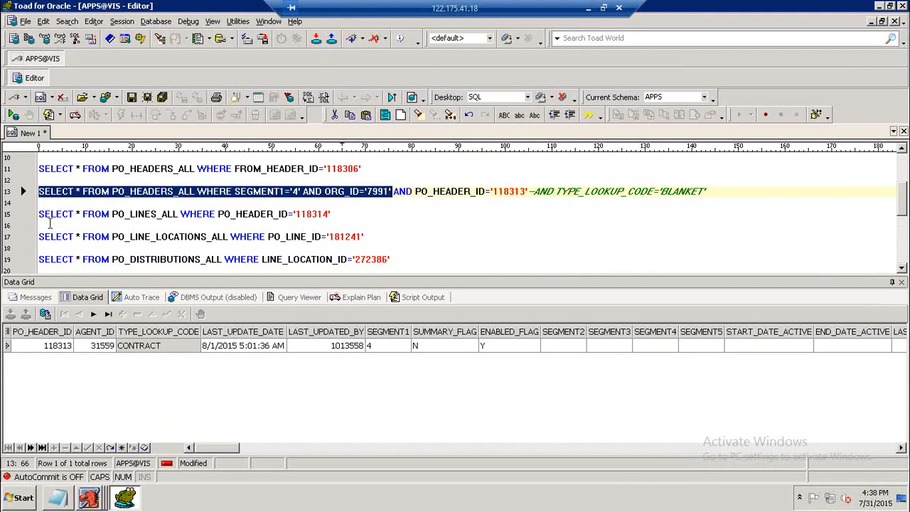
drag(40, 214, 415, 237)
key(ctrl+c)
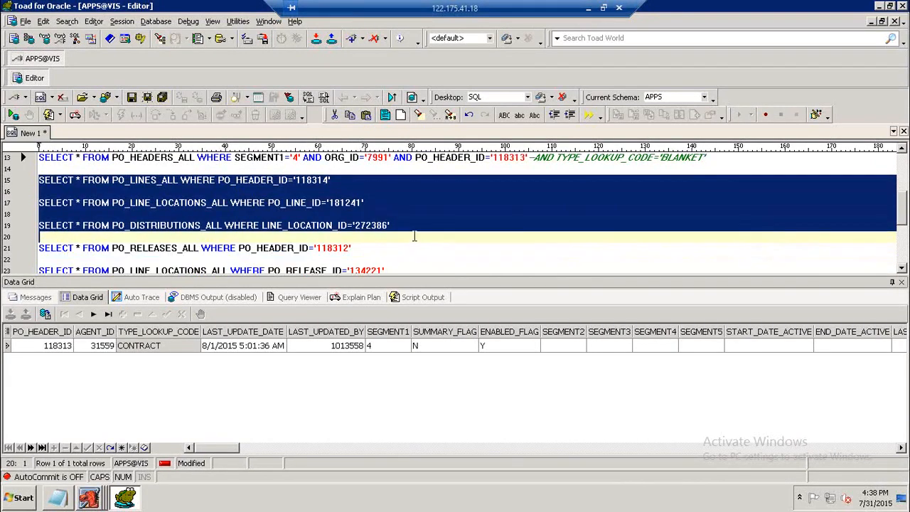
click(60, 496)
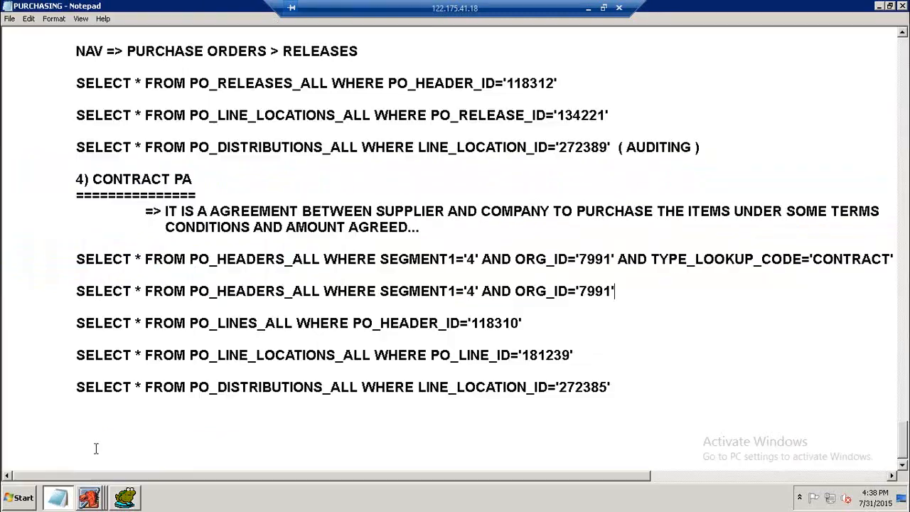
drag(85, 323, 631, 392)
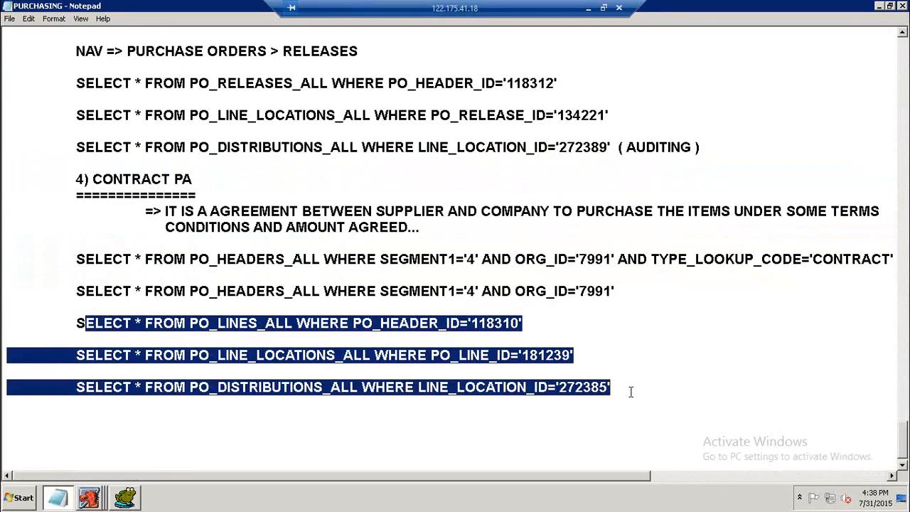
key(Delete)
key(ctrl+v)
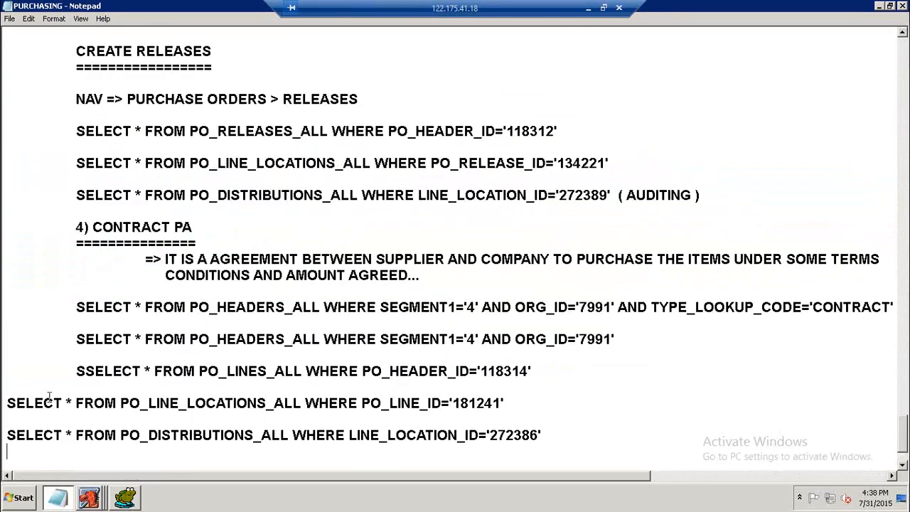
click(8, 404)
key(Tab)
click(7, 435)
key(Tab)
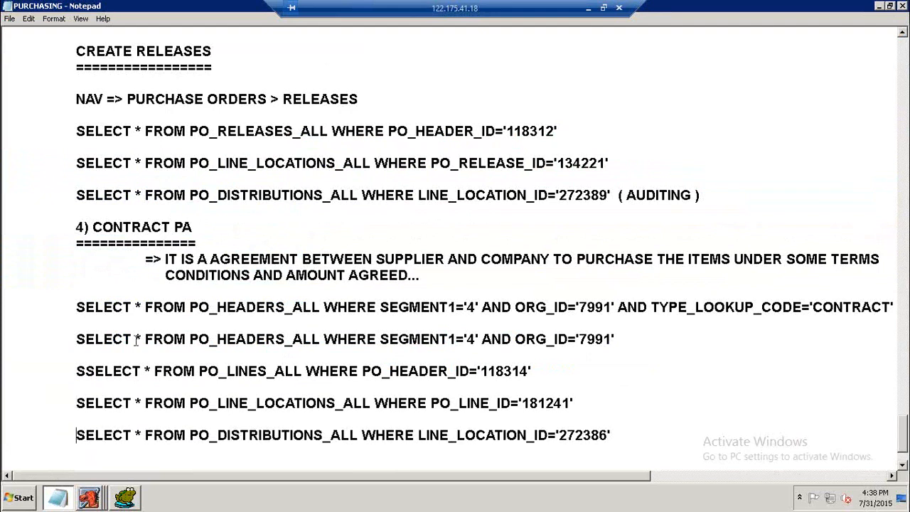
Add the heading STANDARD PO WITH REFERENCE CONTRACT PO above the copied header query.
click(78, 340)
key(Return)
key(Tab)
text(STANDARD PO WIRH)
key(BackSpace)
key(BackSpace)
text(H)
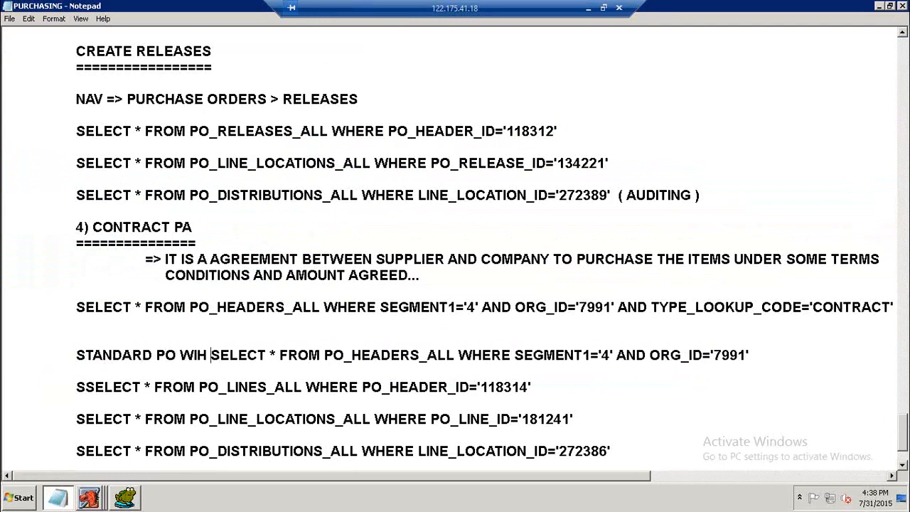
key(BackSpace)
text(TH REFERENCE )
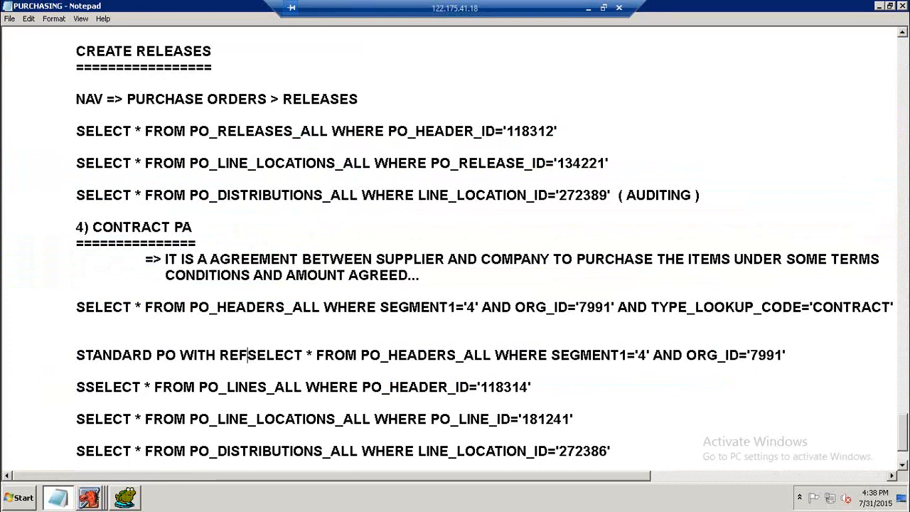
text(CONTRACT PO)
key(Return)
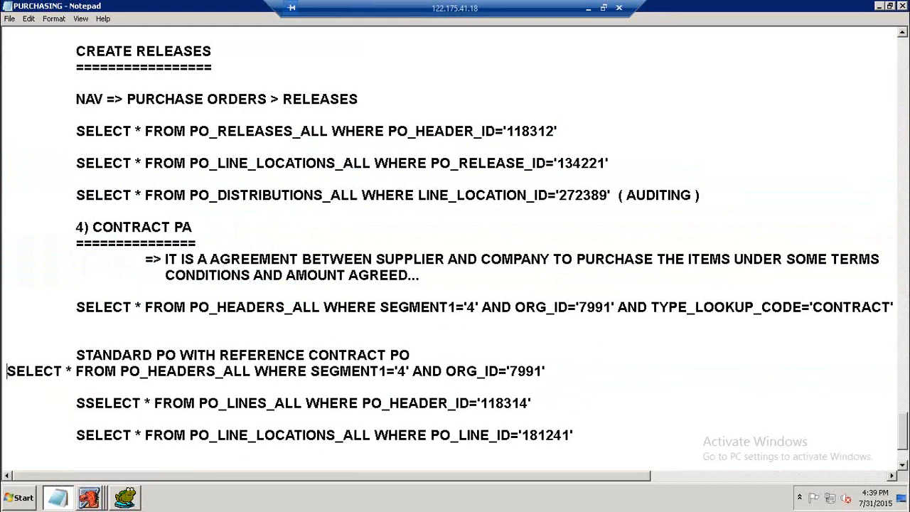
Underline the new heading with a row of equals signs and space the query below it.
key(Tab)
text(================================)
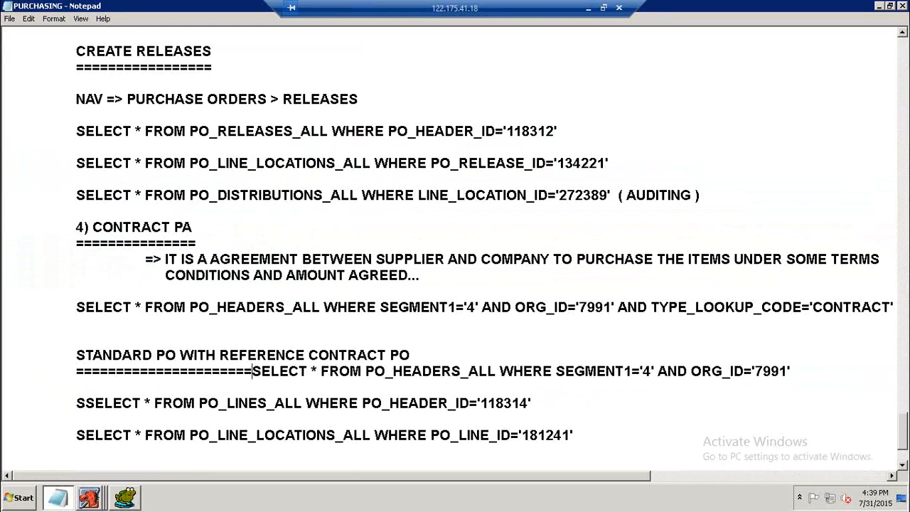
text(================)
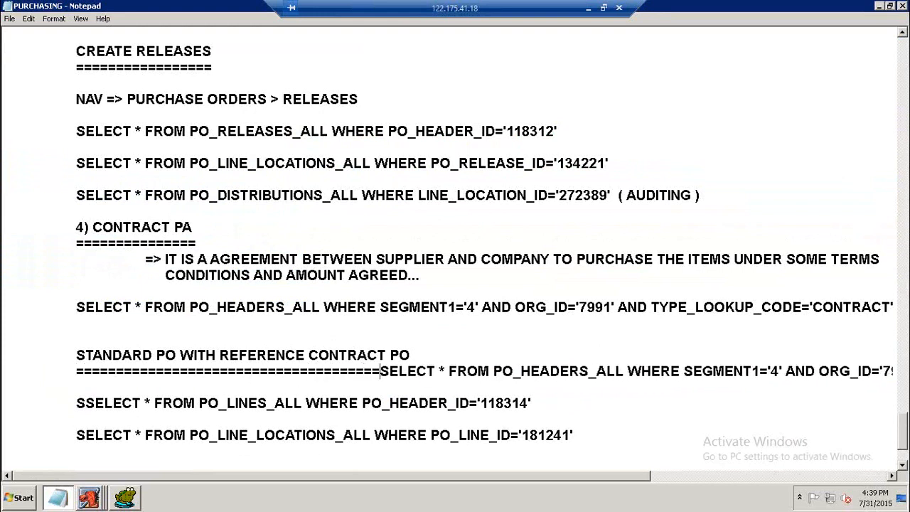
key(Return)
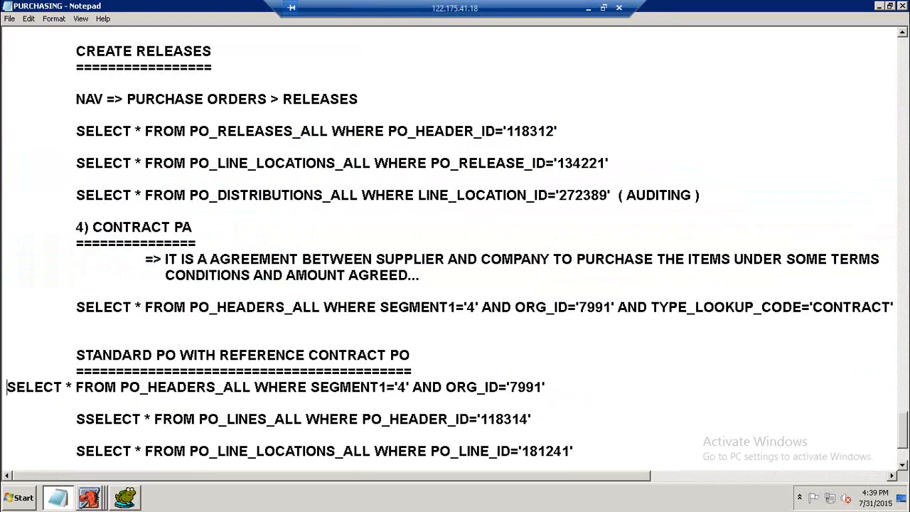
key(Return)
key(Tab)
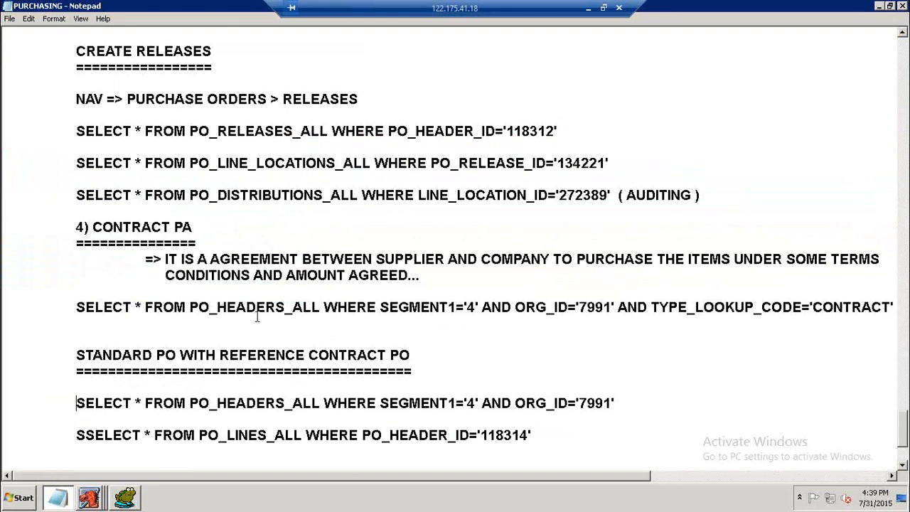
Save the notes file.
scroll(257, 318, down, 3)
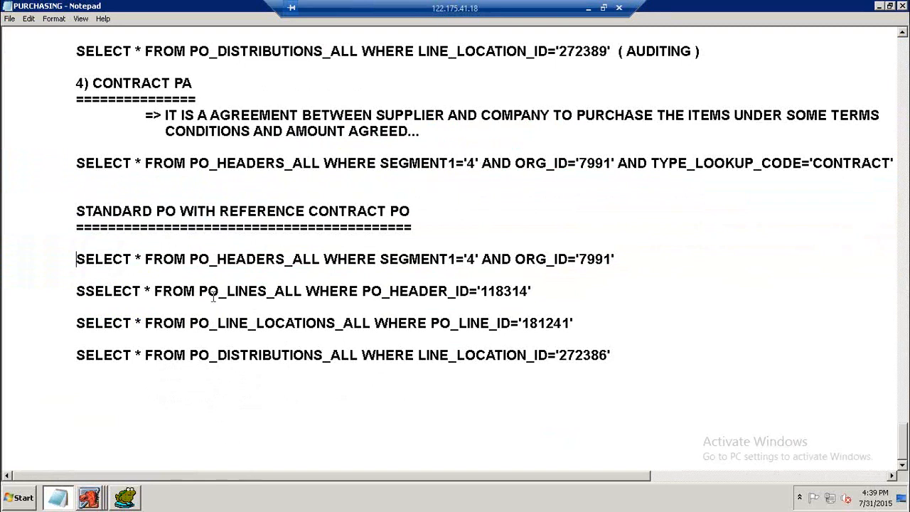
click(10, 20)
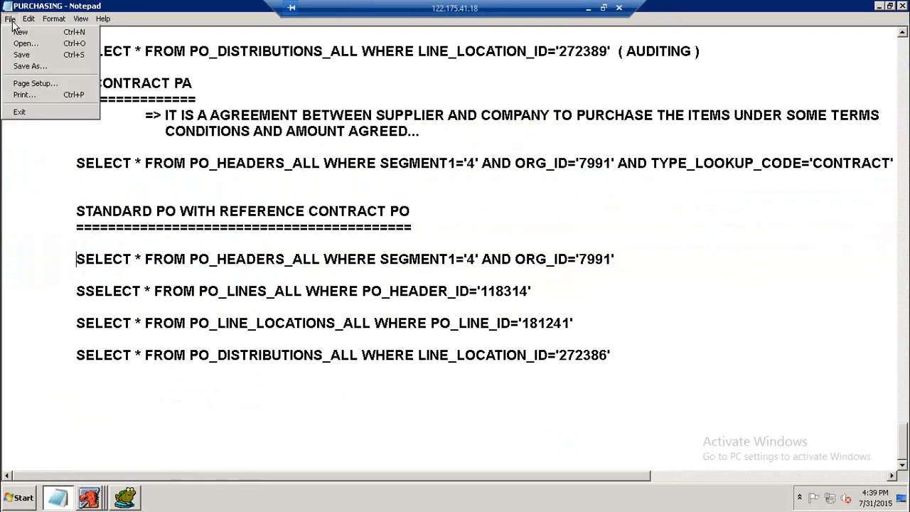
click(26, 54)
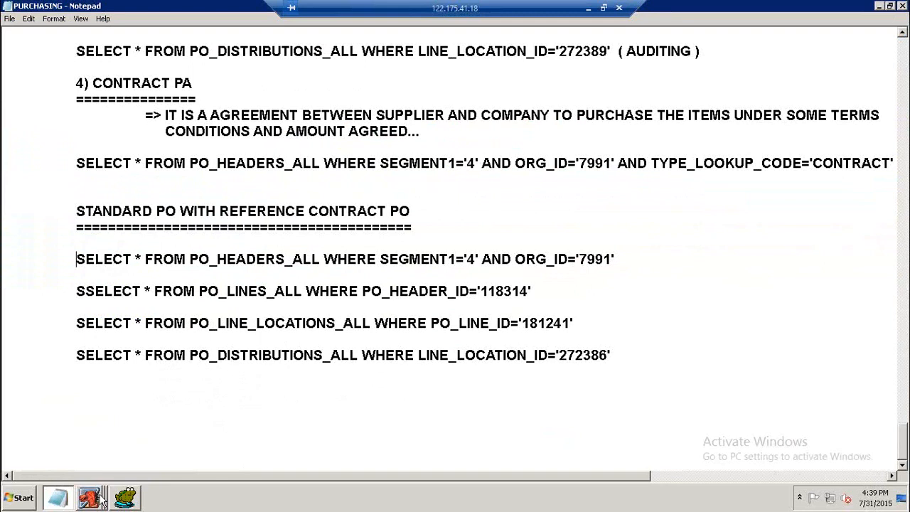
click(217, 325)
scroll(225, 315, up, 7)
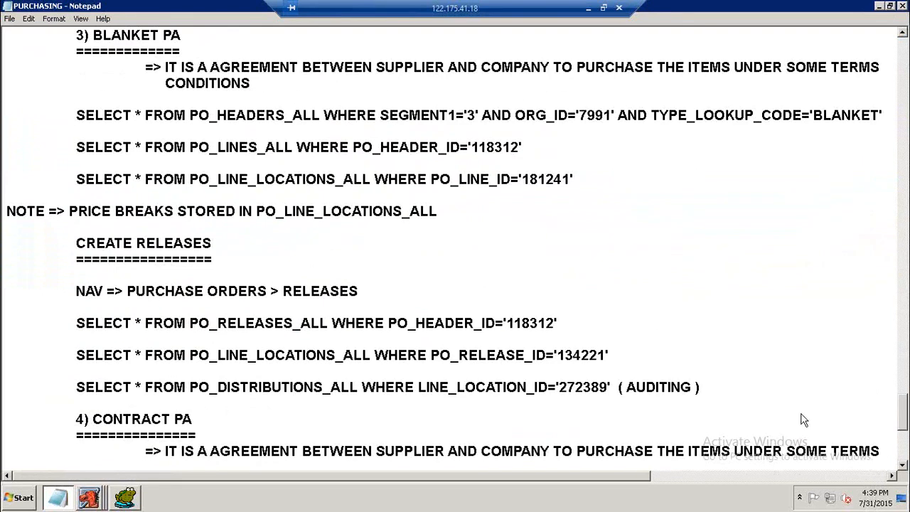
drag(903, 426, 903, 55)
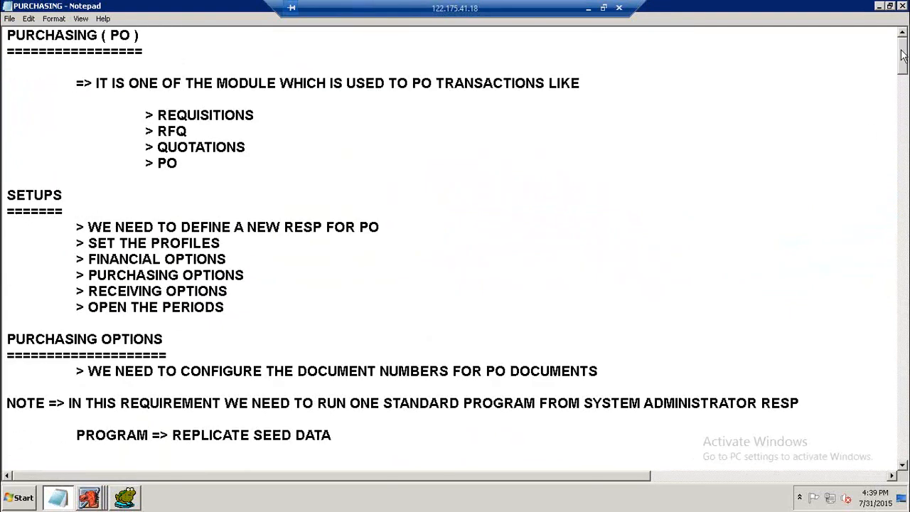
drag(190, 168, 9, 101)
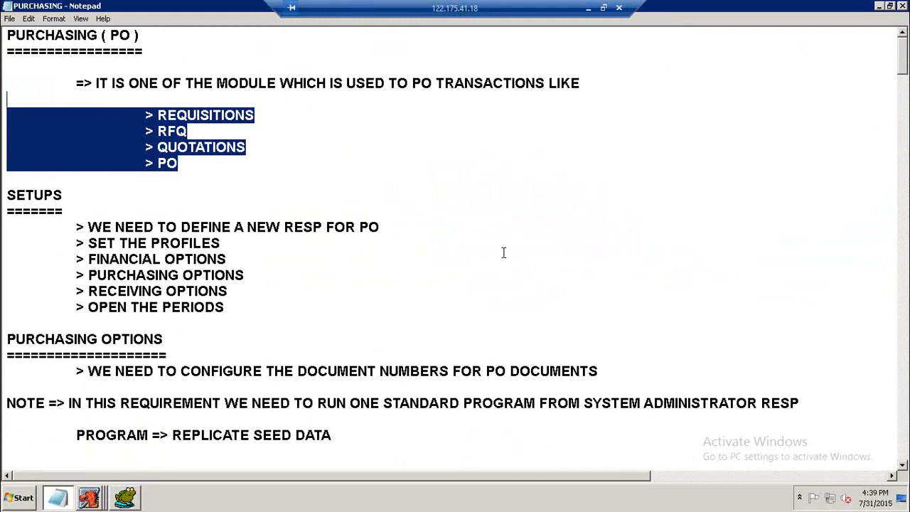
click(10, 20)
click(22, 55)
click(285, 115)
click(262, 146)
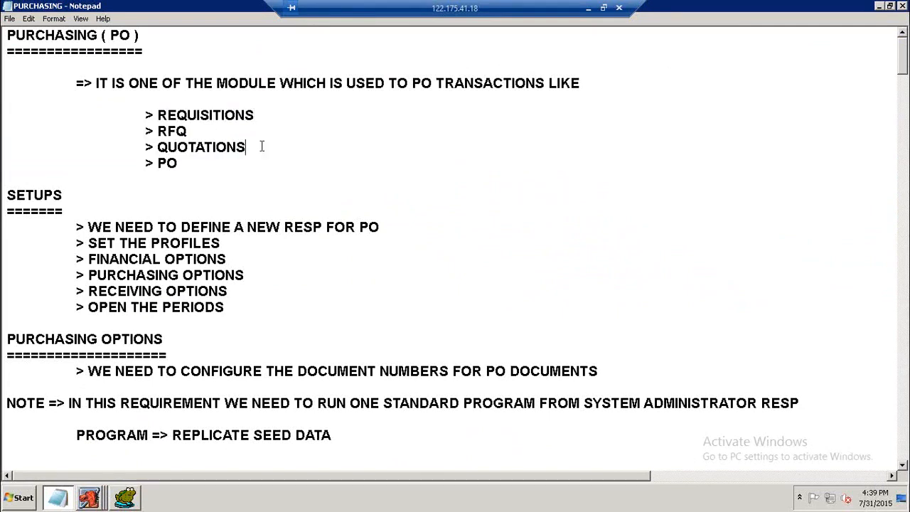
click(190, 164)
At the end of the notes, add an indented heading AUTO CREATE underlined with equals signs.
scroll(392, 269, down, 4)
scroll(391, 268, down, 19)
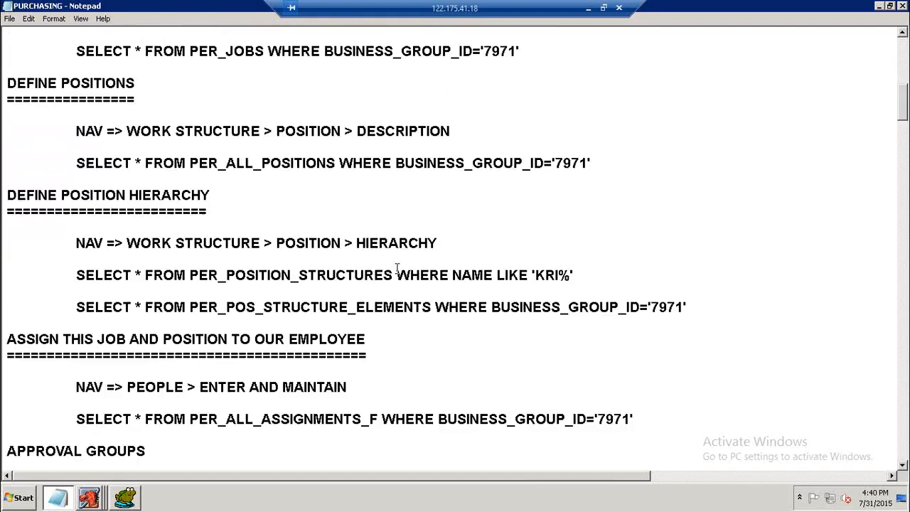
scroll(398, 269, down, 20)
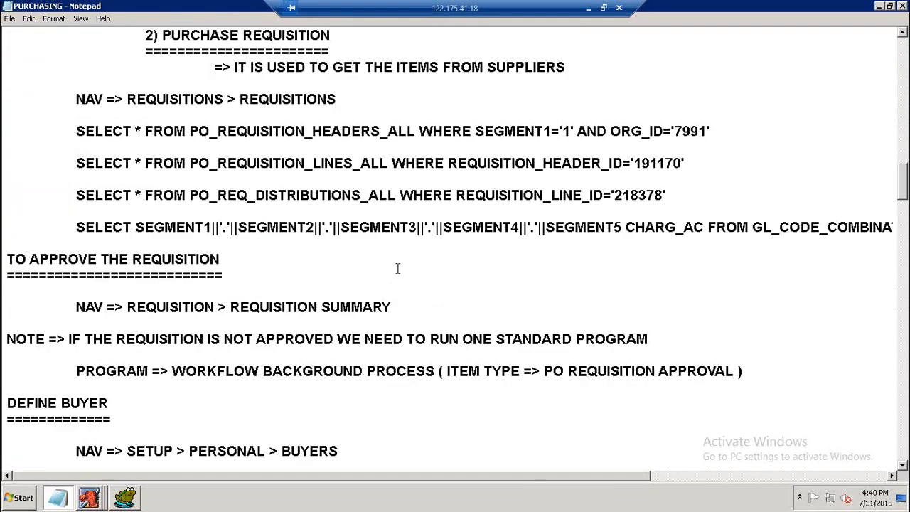
scroll(398, 268, down, 20)
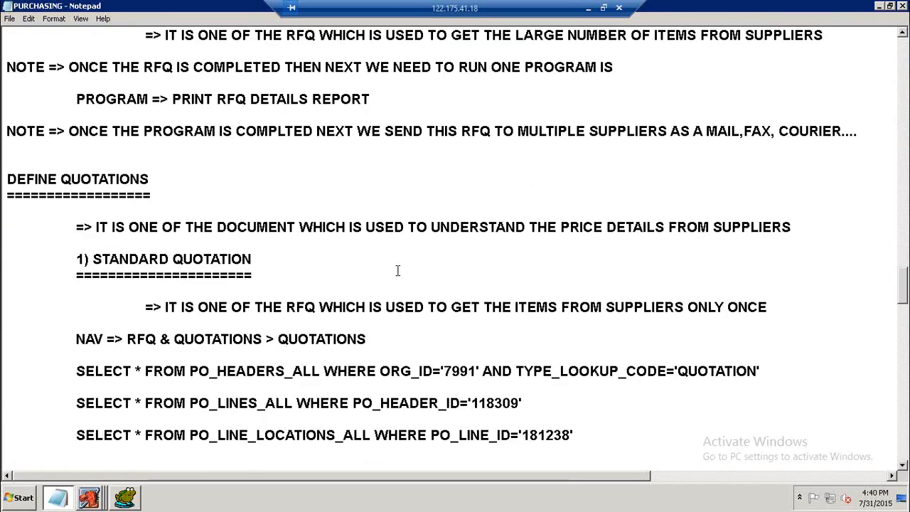
scroll(398, 269, down, 2)
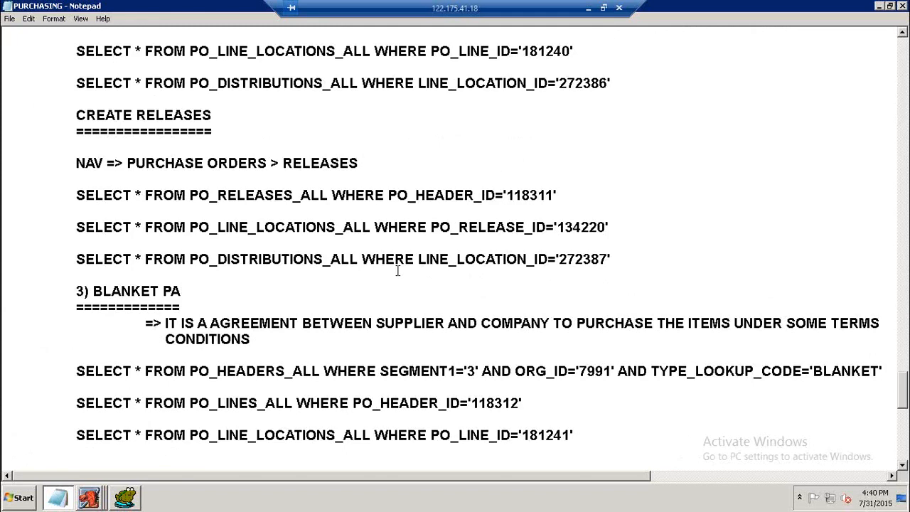
scroll(399, 270, down, 9)
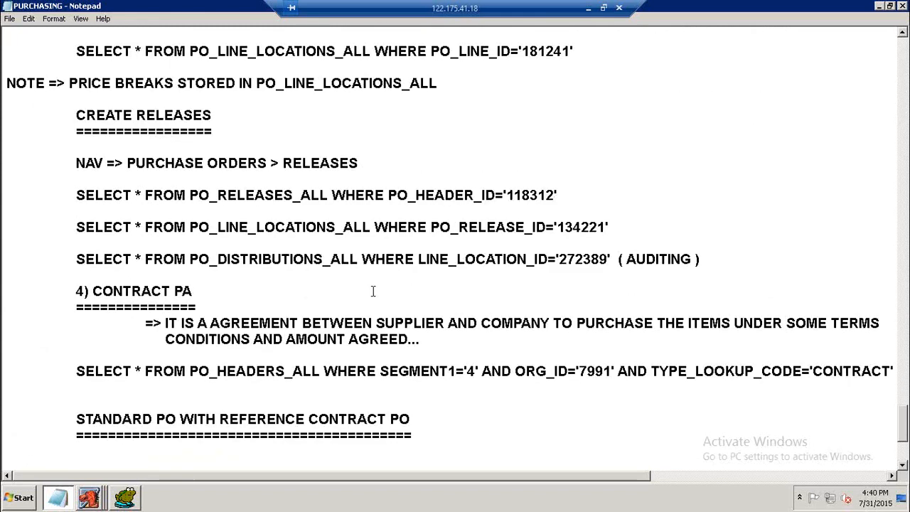
scroll(373, 292, down, 4)
click(66, 390)
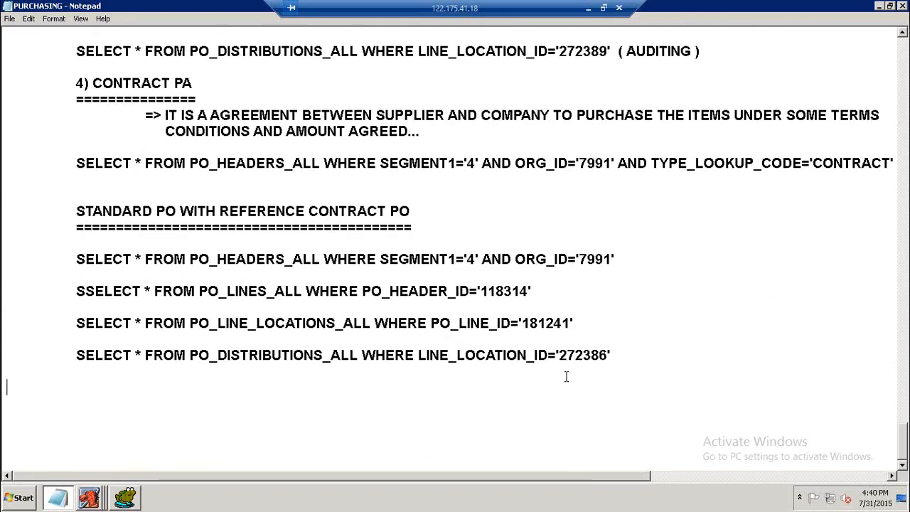
key(Tab)
text(S)
key(BackSpace)
text(AUTO CREATE)
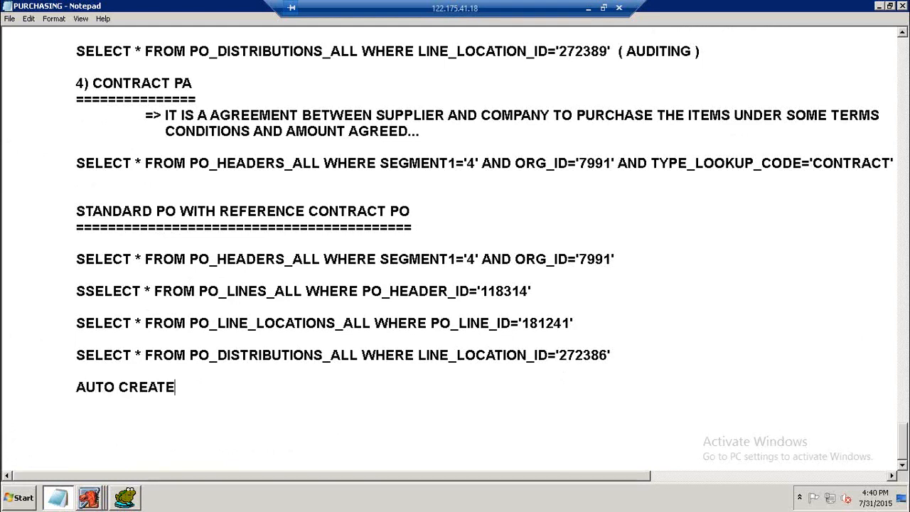
key(Return)
key(Tab)
text(============)
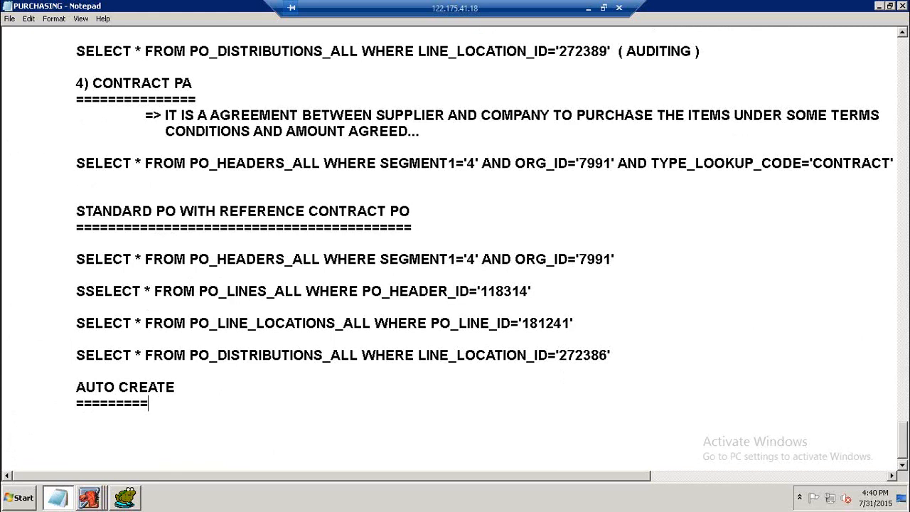
Below the heading, add the indented note "=> IT IS ONE OF THE WAY WHICH IS USED TO CREATE PO WITH REFERENCE OF REQUISITION".
key(Return)
key(Return)
key(Tab)
key(Tab)
text(=> IT IS)
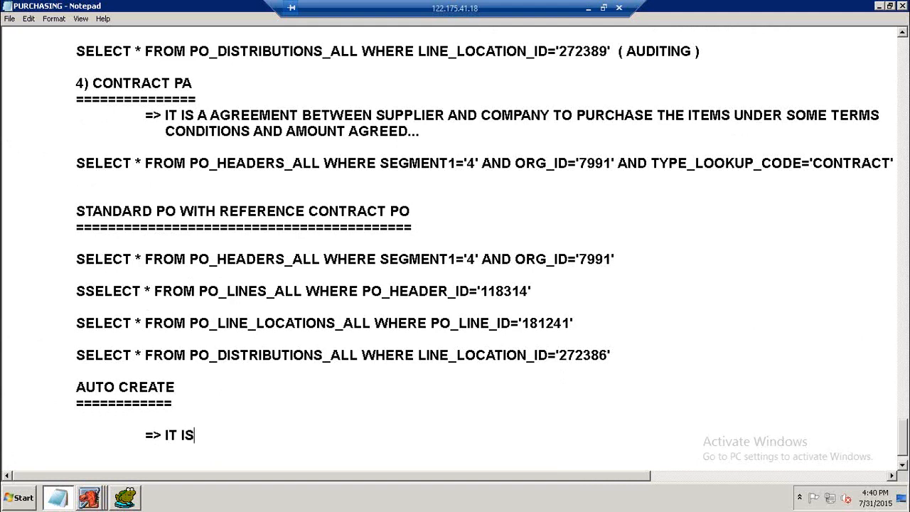
text( ONE OF TH)
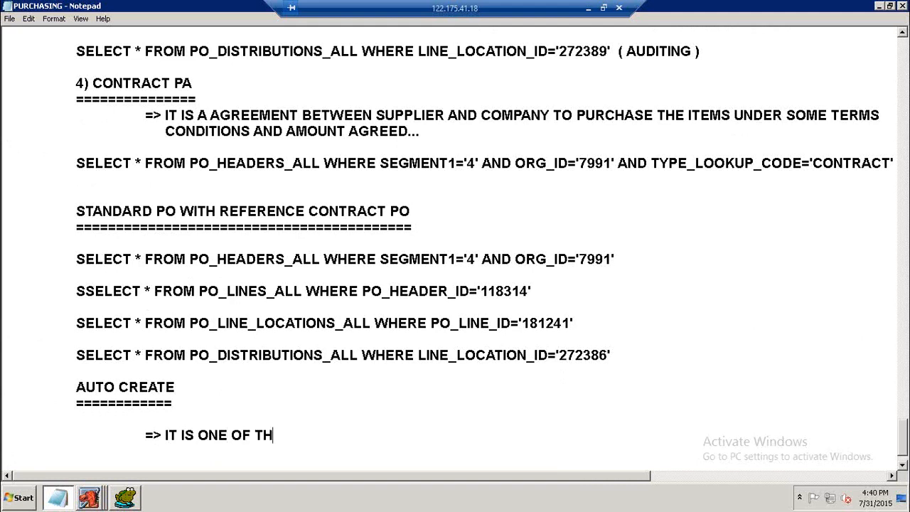
text(E WAY W)
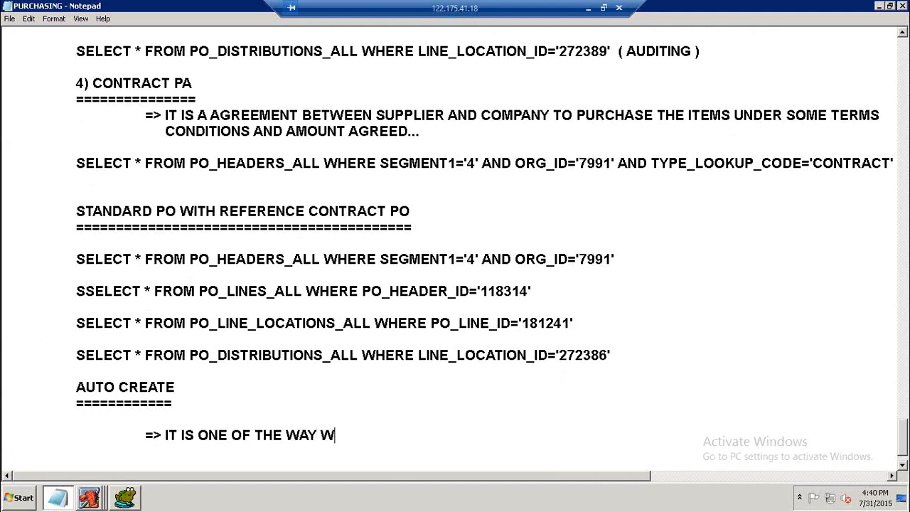
text(HICH IS US)
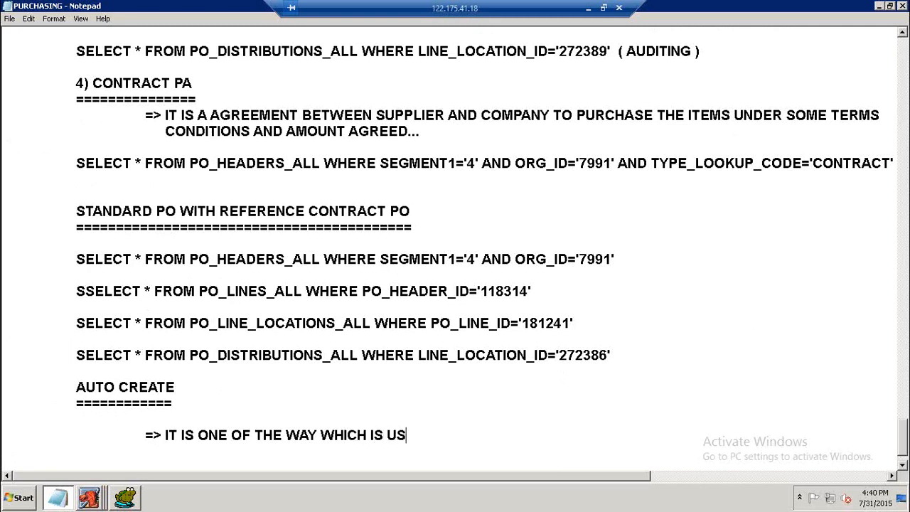
text(ED TO CREA)
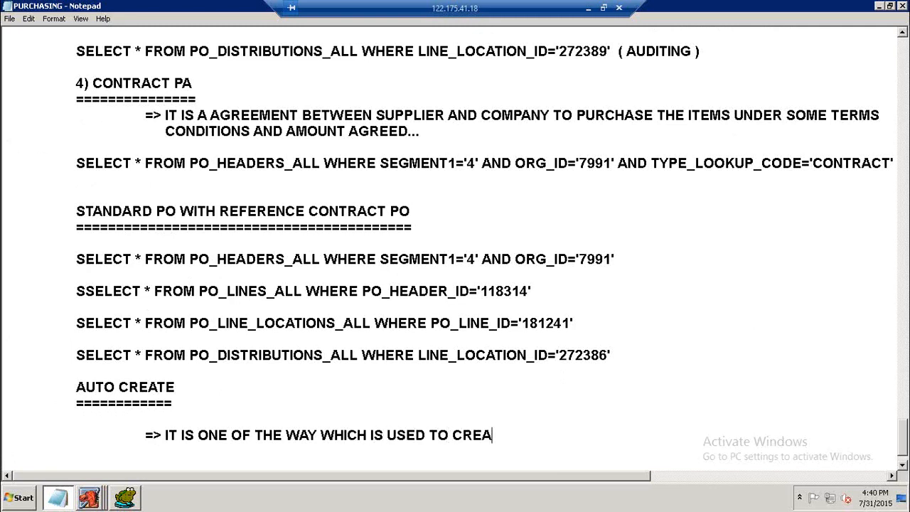
text(TE PO W)
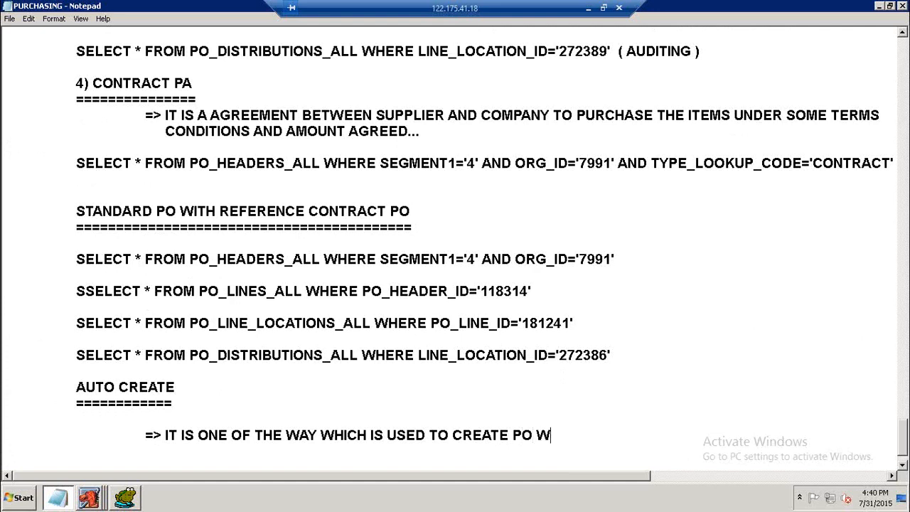
text(ITH R)
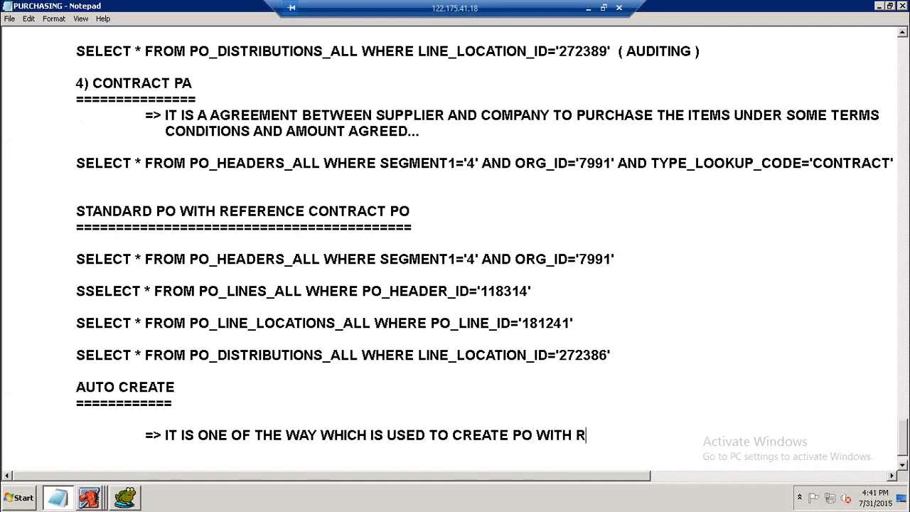
text(EFERENCE OF REQUISITION)
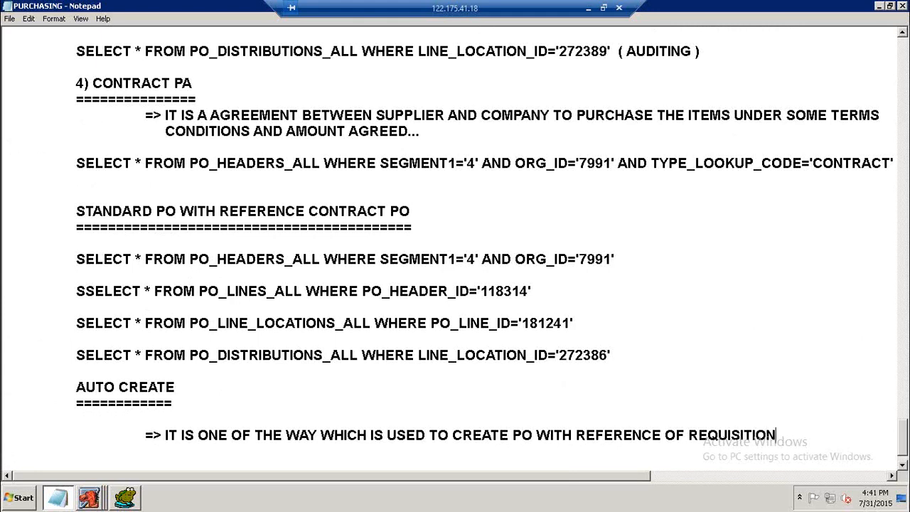
key(Return)
key(Return)
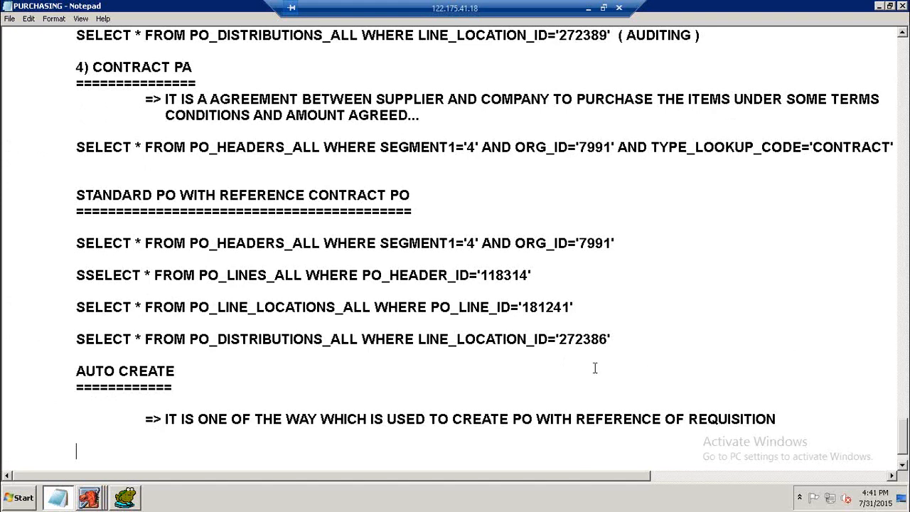
Extend the heading to AUTO CREATE ( OR ) EMERGENCY PO and lengthen its underline to match.
click(215, 372)
text(( OR ) EMERGENCY PO)
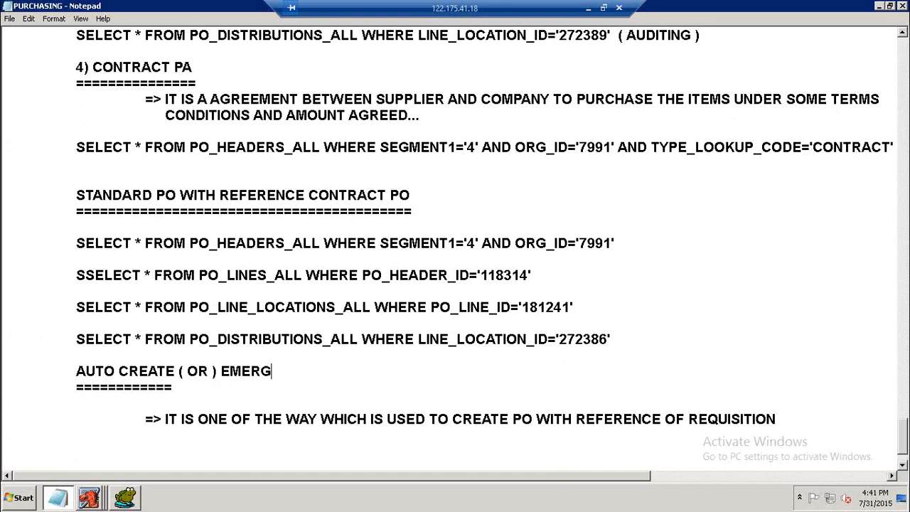
key(Down)
text(=====================)
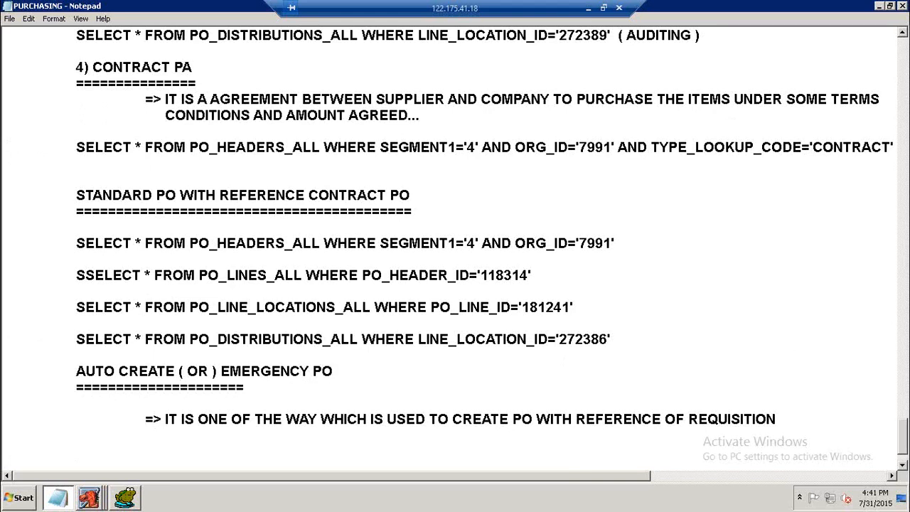
key(BackSpace)
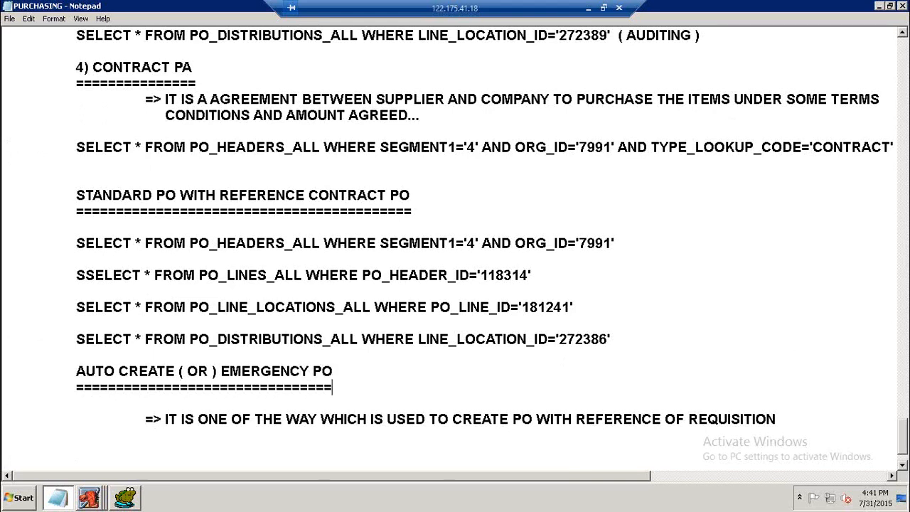
Switch to Oracle Applications and close the contract's Purchase Orders form.
scroll(300, 295, down, 2)
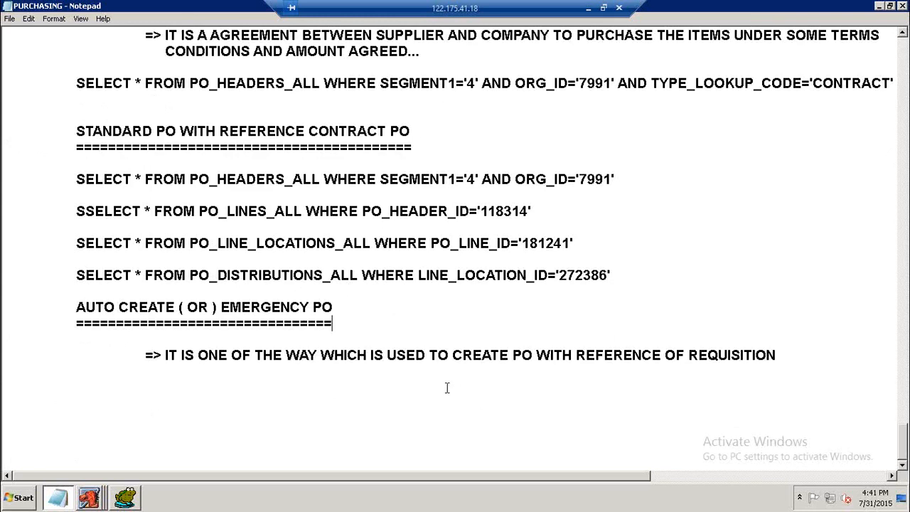
click(565, 389)
click(89, 498)
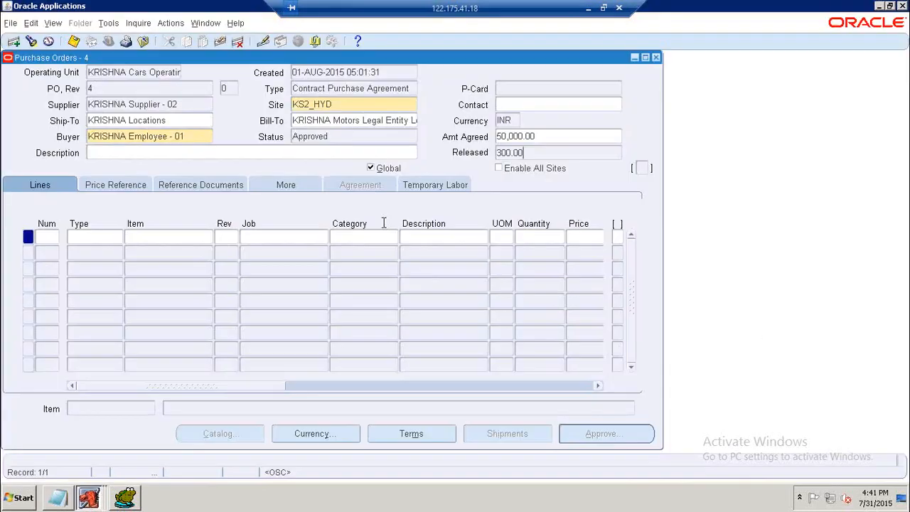
click(657, 57)
double_click(50, 186)
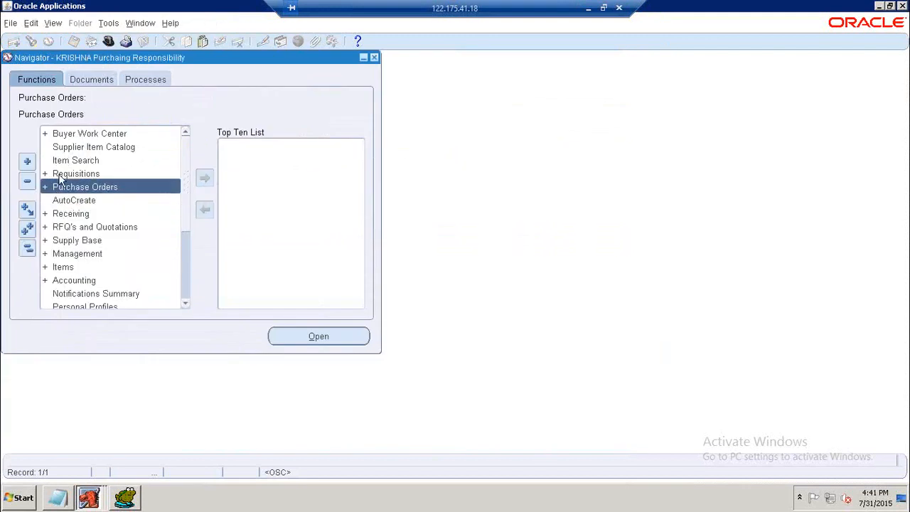
click(59, 173)
double_click(59, 174)
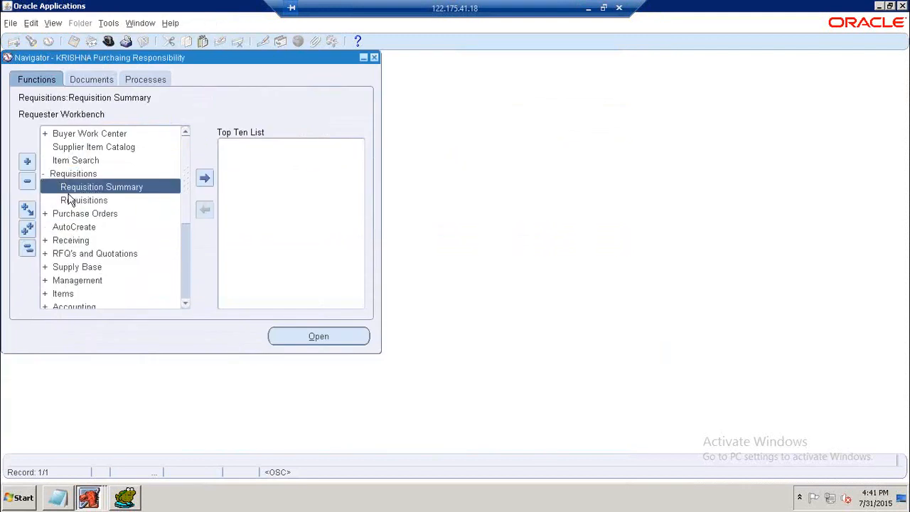
double_click(72, 201)
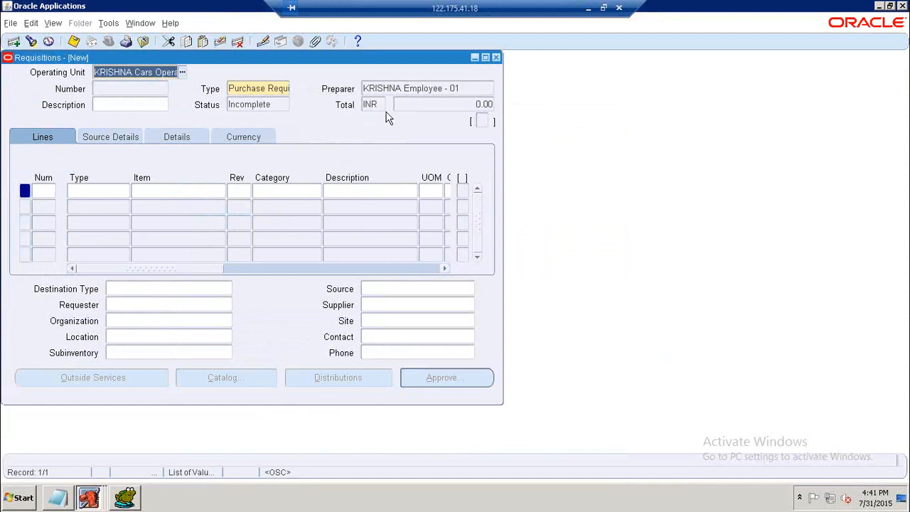
click(496, 57)
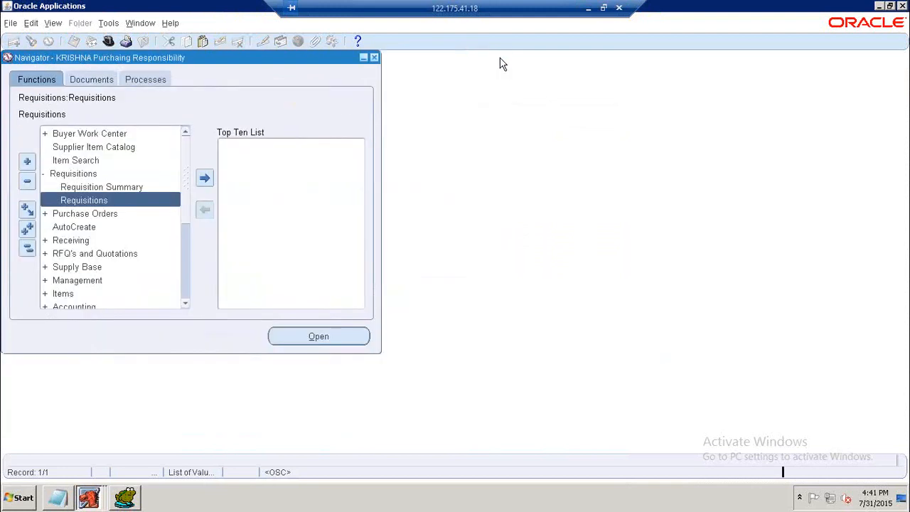
Open the Requisition Summary to review the existing requisitions and their approval status, then close its windows.
double_click(80, 175)
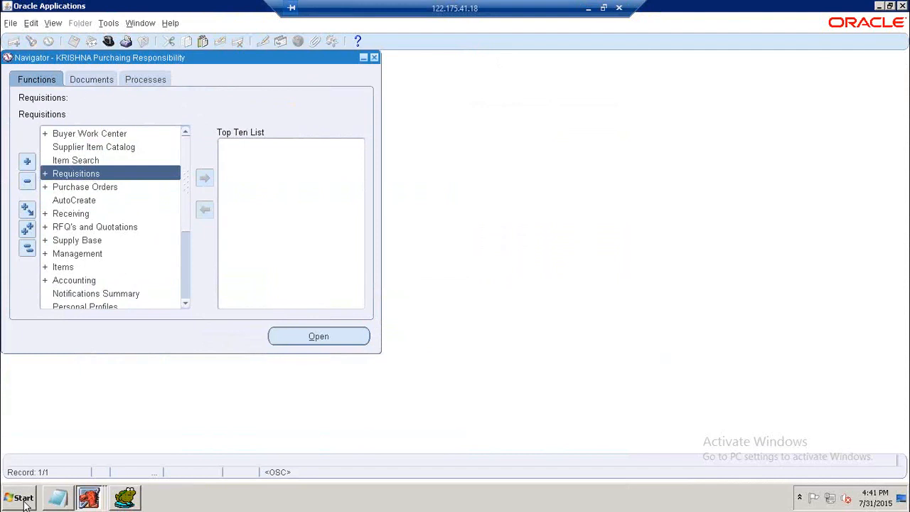
click(78, 179)
double_click(79, 180)
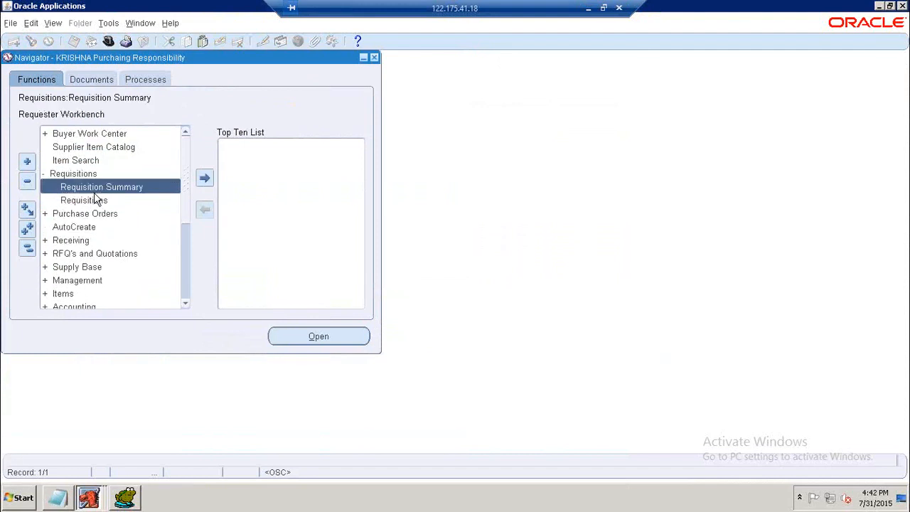
double_click(96, 187)
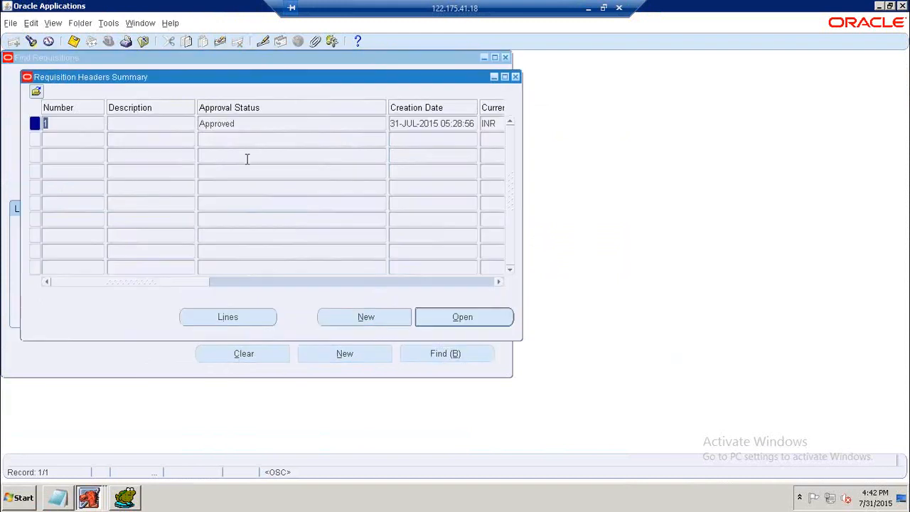
click(70, 124)
drag(195, 283, 134, 277)
click(517, 77)
click(506, 60)
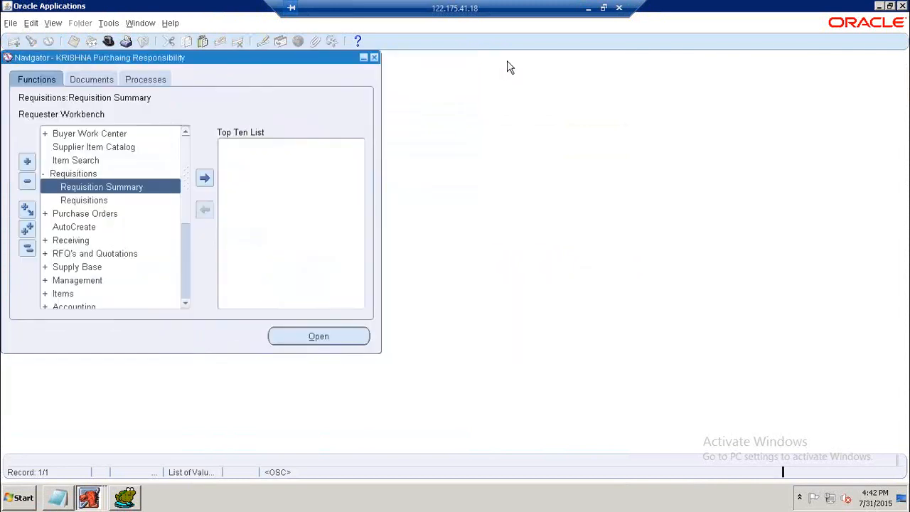
Open the AutoCreate form for finding requisition lines.
double_click(75, 175)
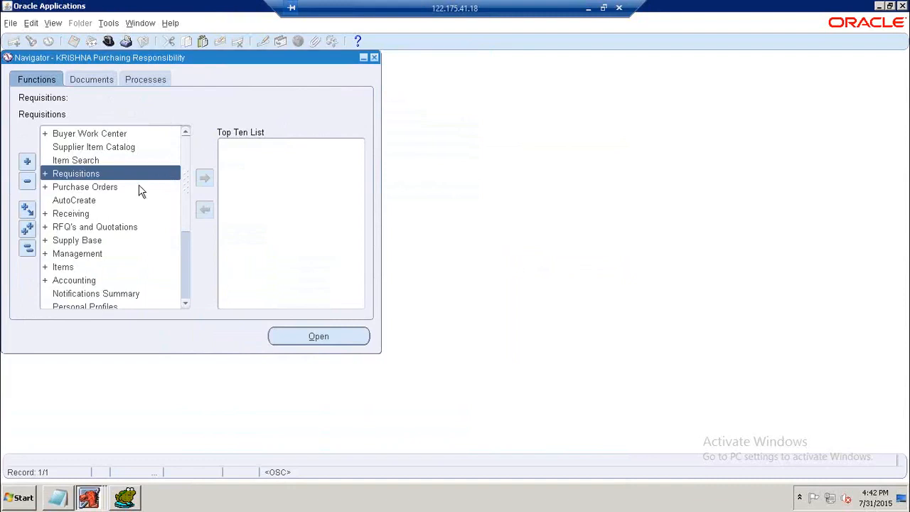
click(64, 203)
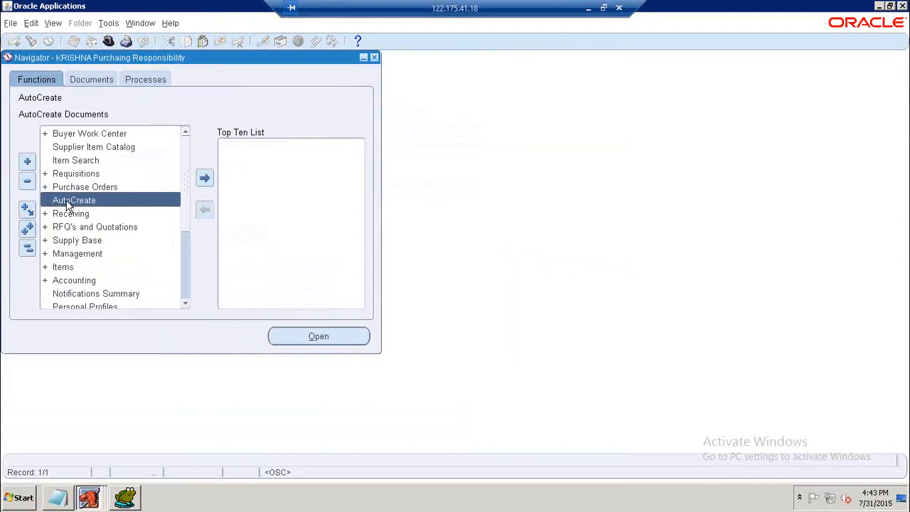
double_click(69, 203)
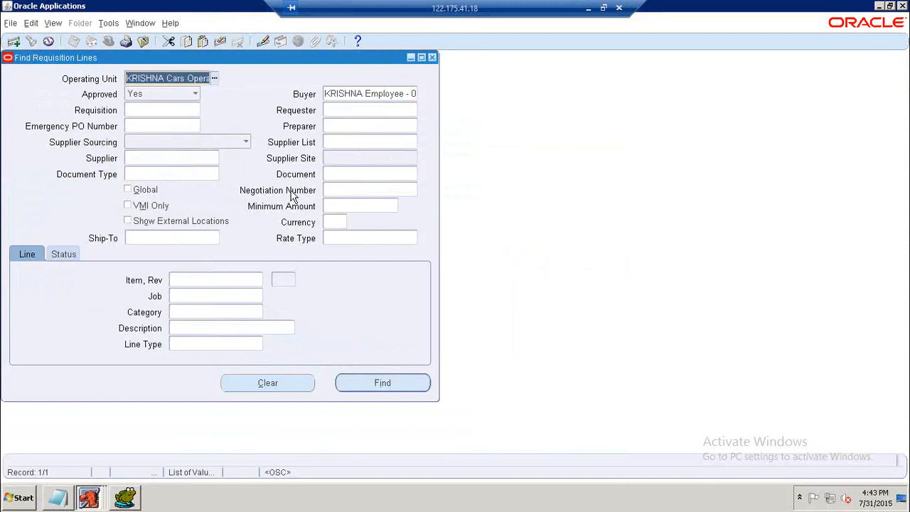
Clear the search criteria and find the approved requisition lines for requisition 1.
click(266, 387)
click(172, 112)
text(1)
key(Tab)
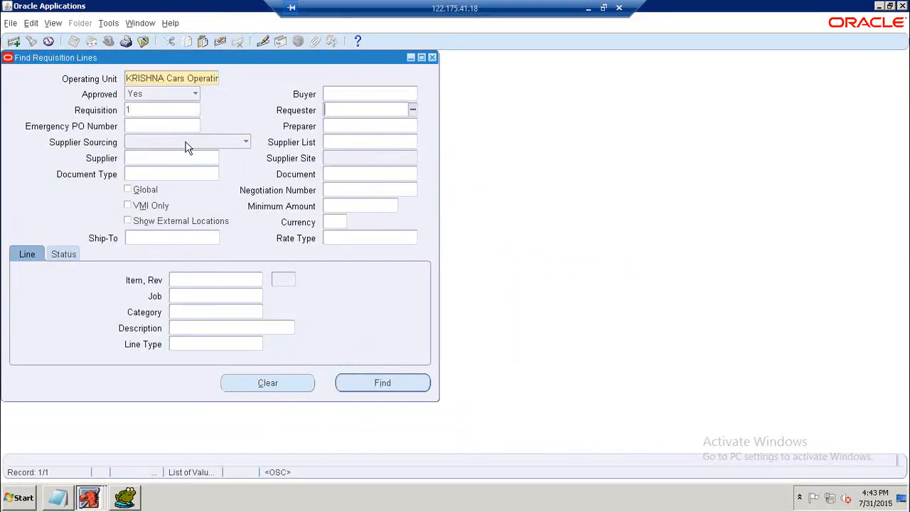
click(371, 388)
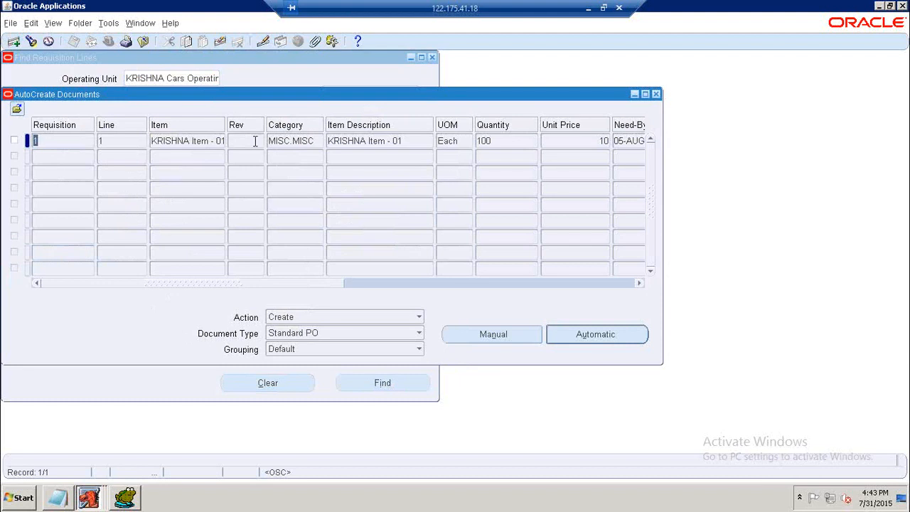
Select the requisition line and automatically create a Standard PO for supplier KRISHNA Supplier - 02.
click(14, 141)
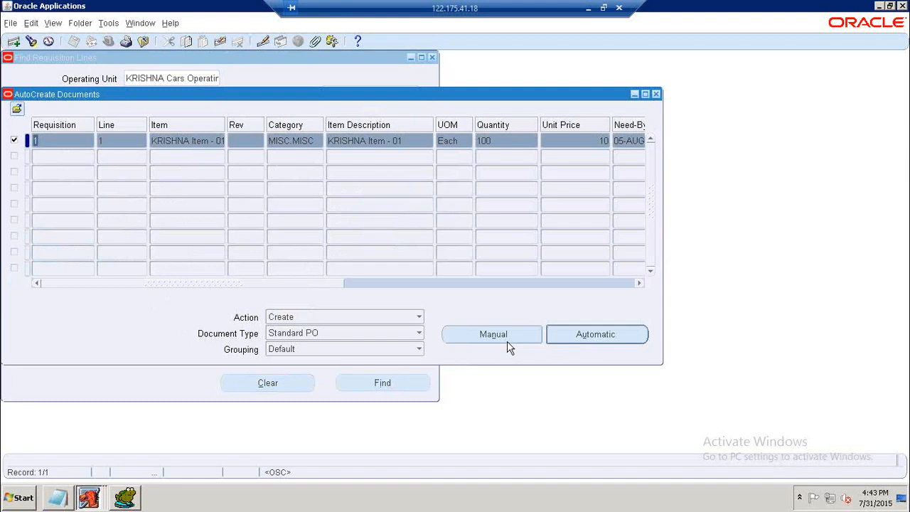
click(577, 340)
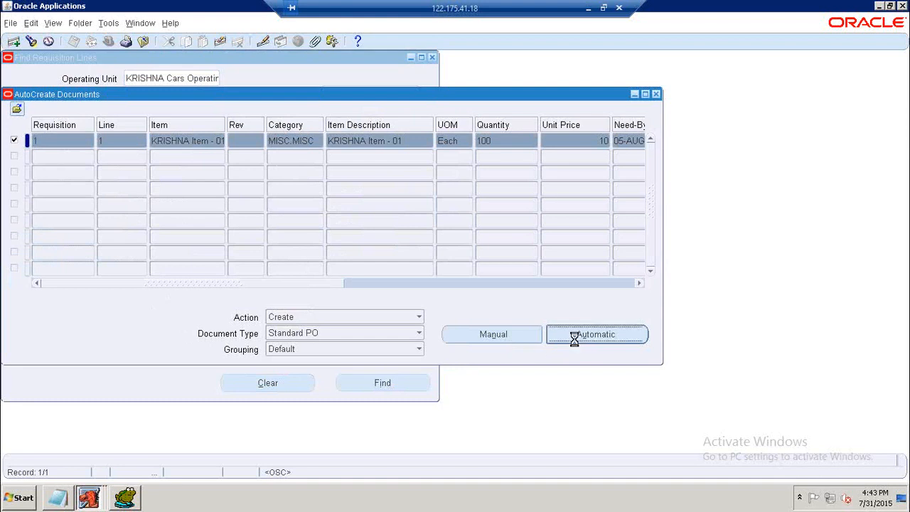
click(444, 227)
text(KRISHNA Supplier - 0%)
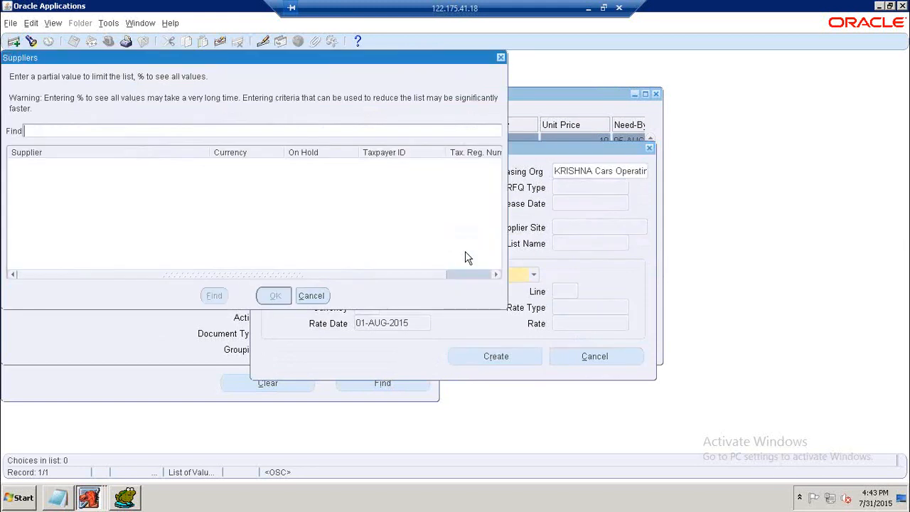
key(Return)
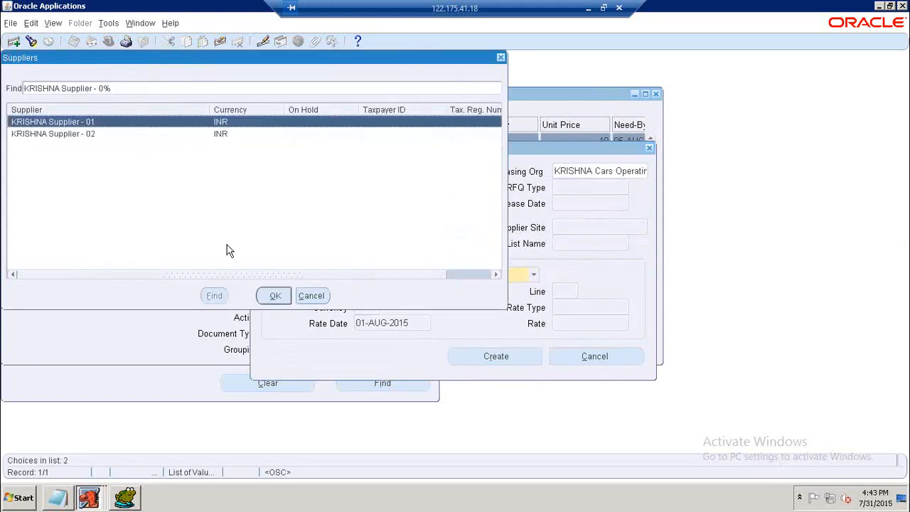
key(Down)
click(274, 296)
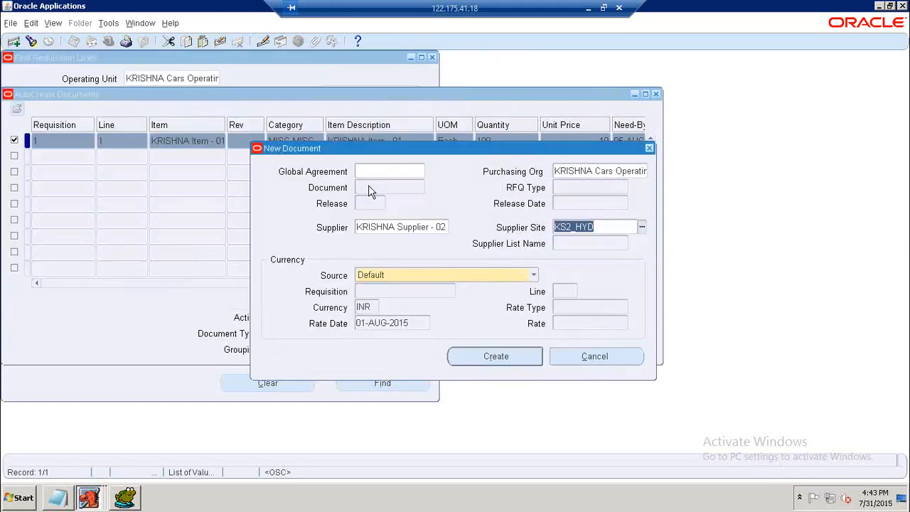
click(526, 363)
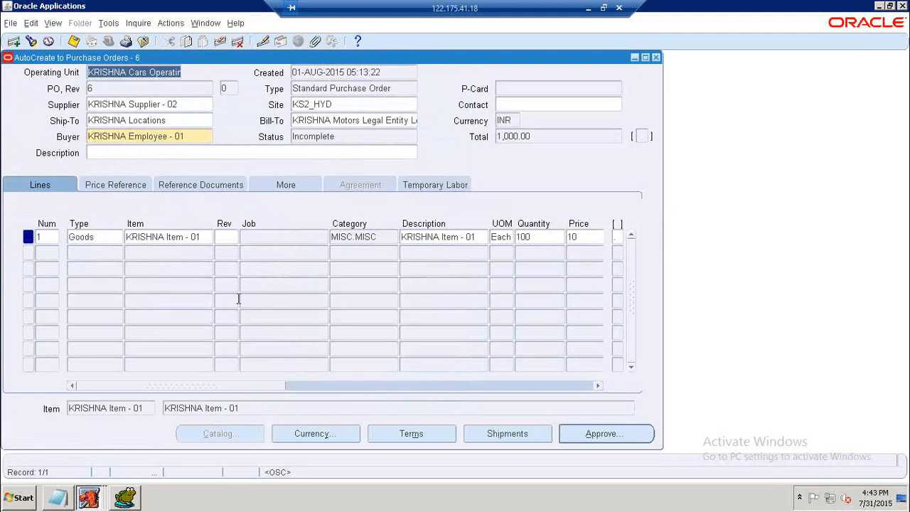
Submit the new purchase order 6 for approval.
drag(237, 388, 196, 409)
click(74, 42)
drag(117, 88, 96, 92)
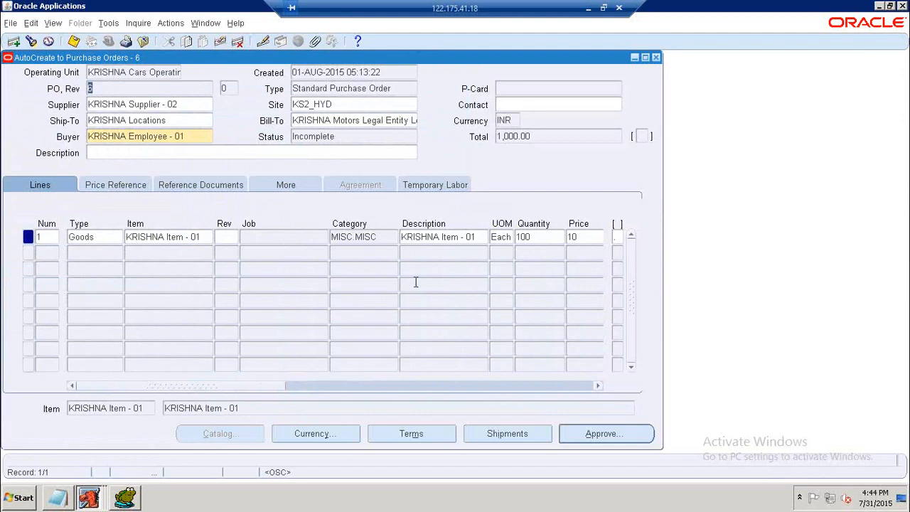
click(587, 441)
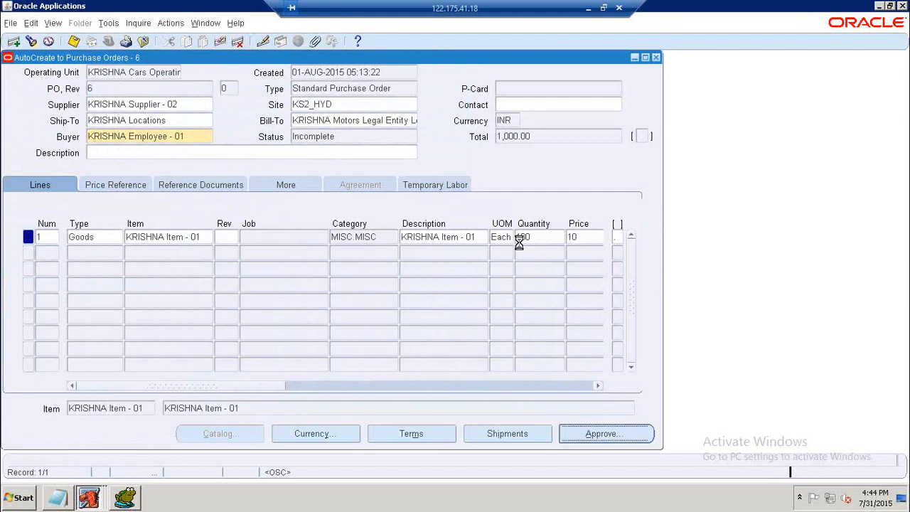
click(346, 399)
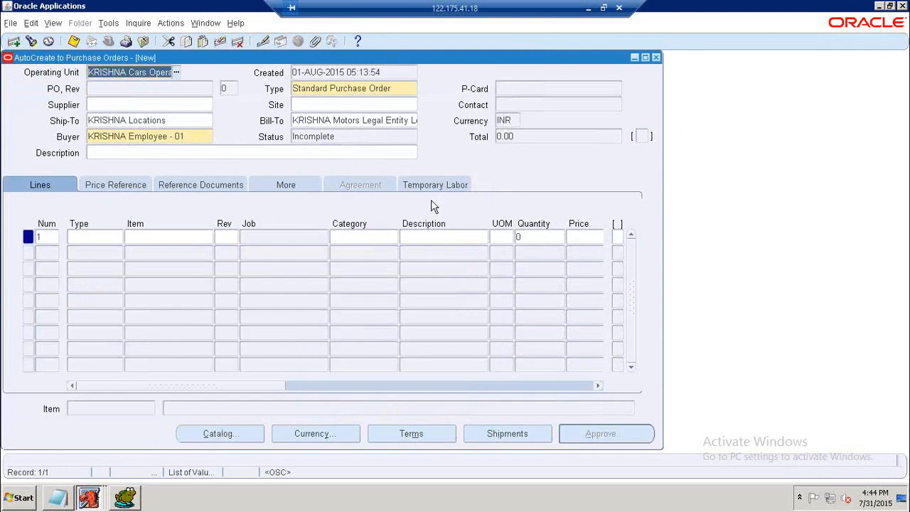
Query purchase order 6 to check its approval status and revision.
key(F11)
click(165, 89)
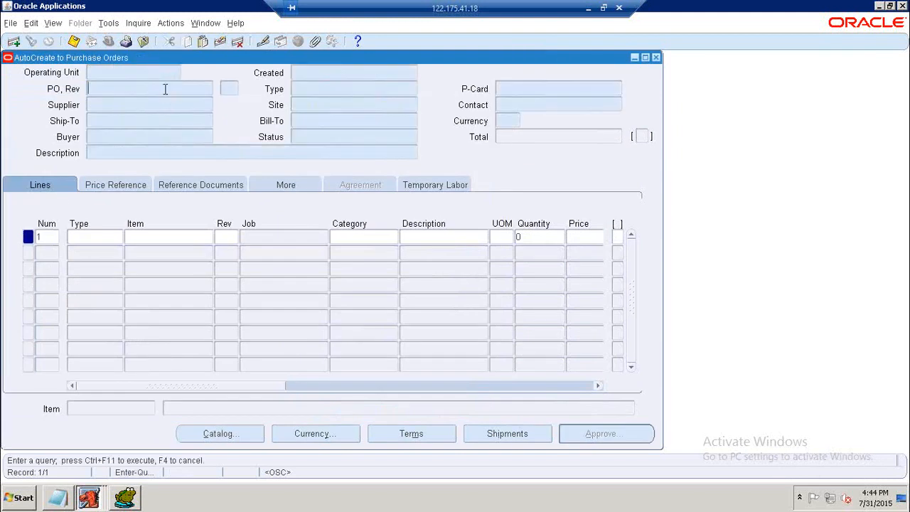
text(6)
key(ctrl+F11)
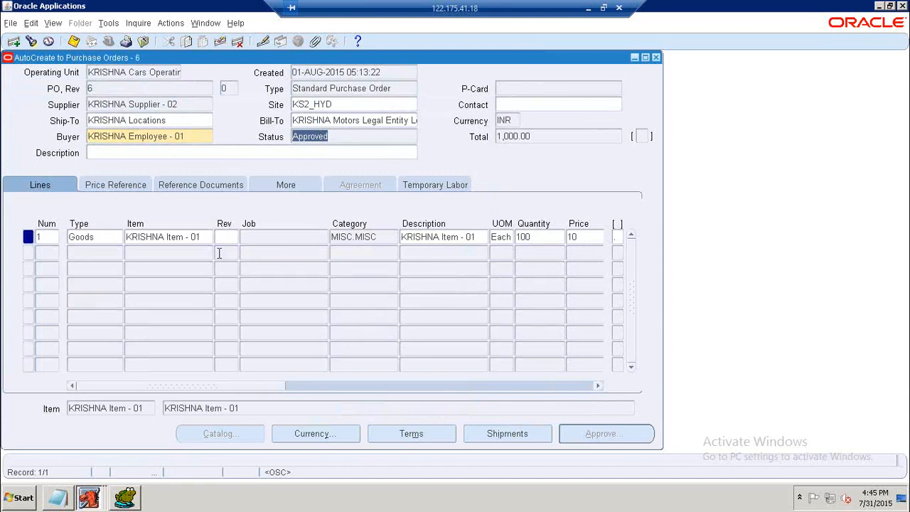
click(226, 88)
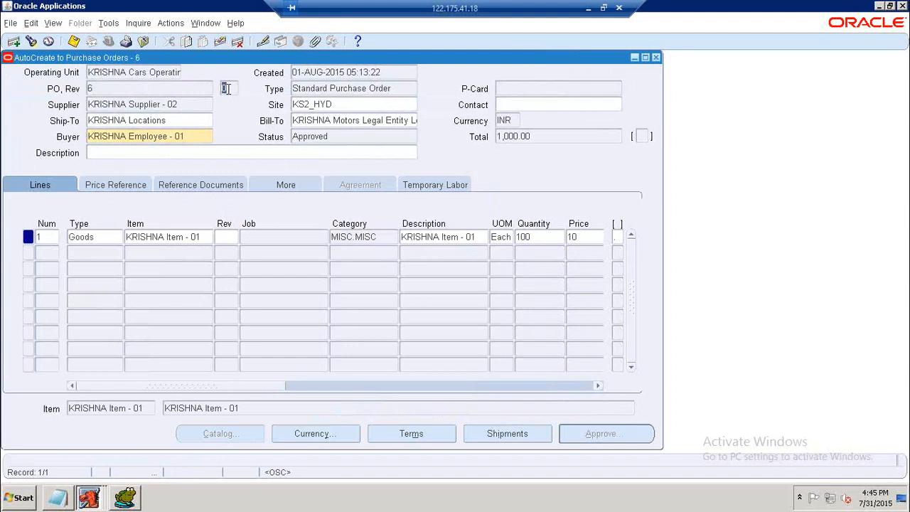
In Toad, write and run a query selecting all rows from PO_HEADERS_ARCHIVE_ALL.
click(127, 500)
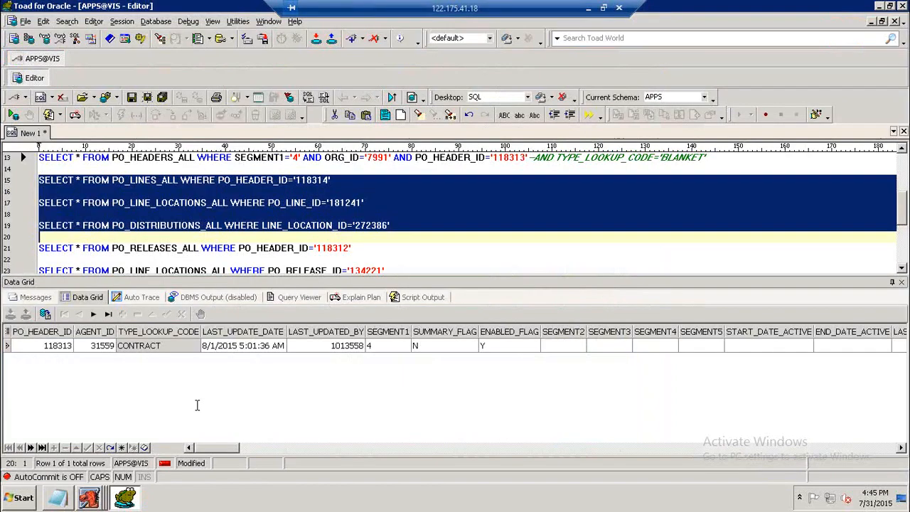
scroll(436, 259, down, 3)
click(447, 238)
key(Return)
key(Return)
text(SELECT )
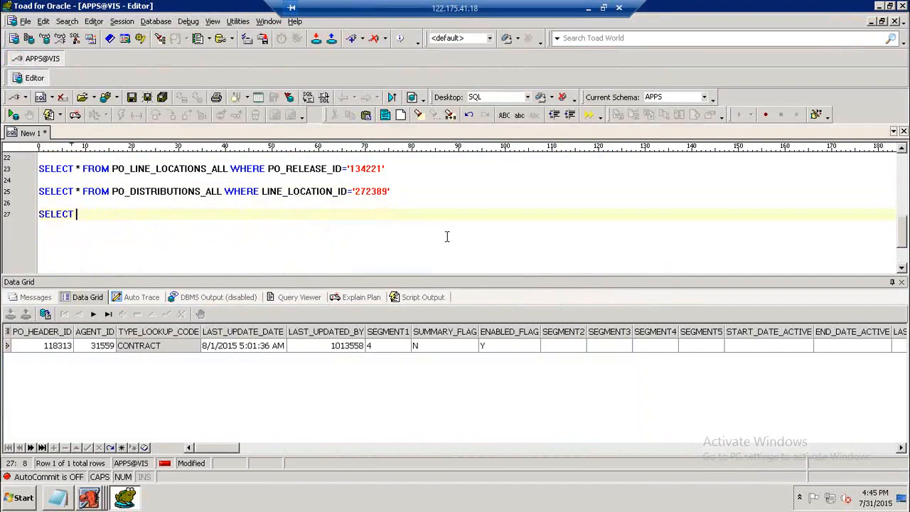
text(* FROM PO)
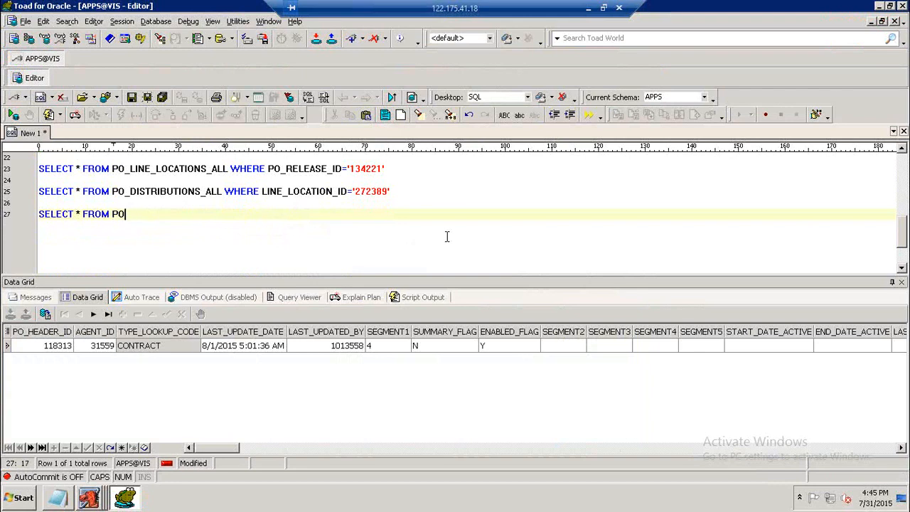
text(_HEADERS_ARCHIV)
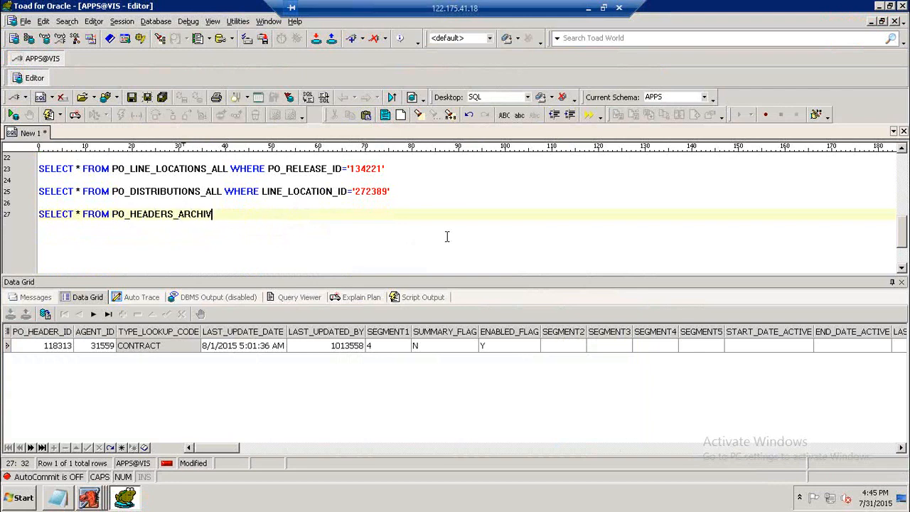
text(E_ALL)
key(F9)
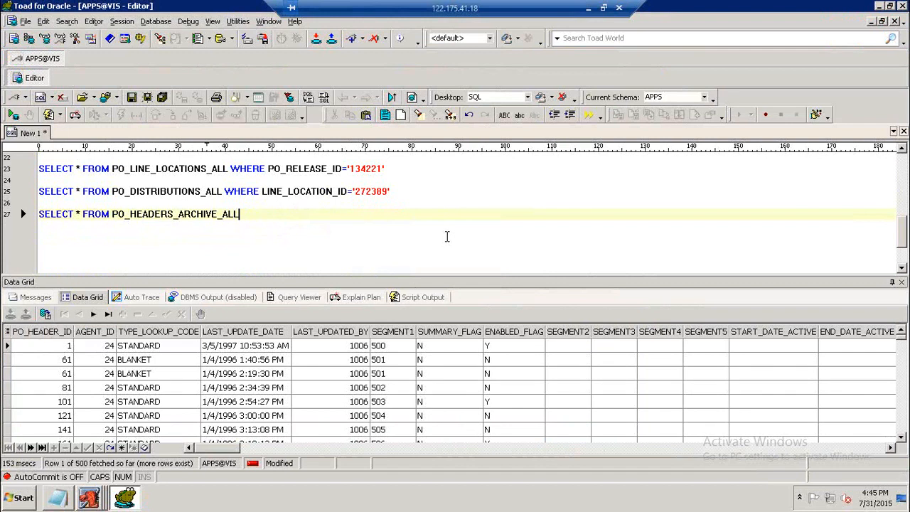
Add a query selecting all rows from PO_LINES_ARCHIVE_ALL.
key(Return)
key(Return)
text(S)
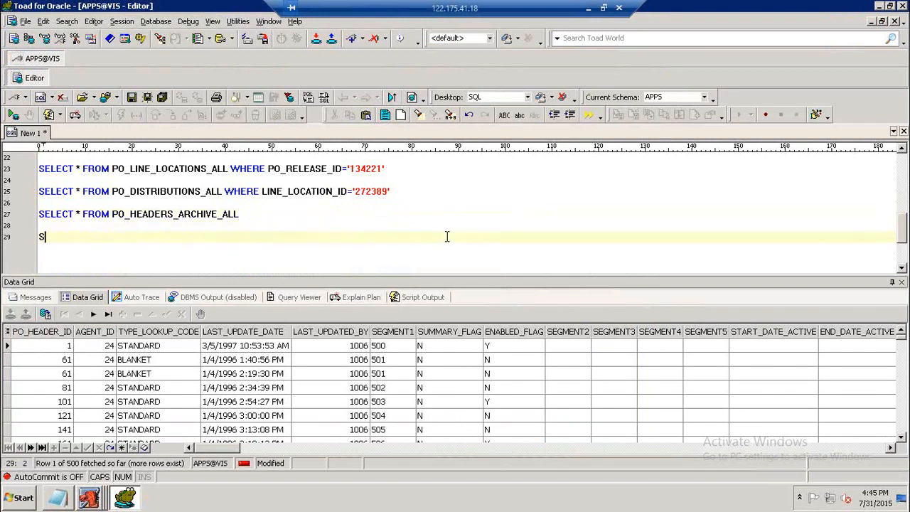
text(ELECT * FR)
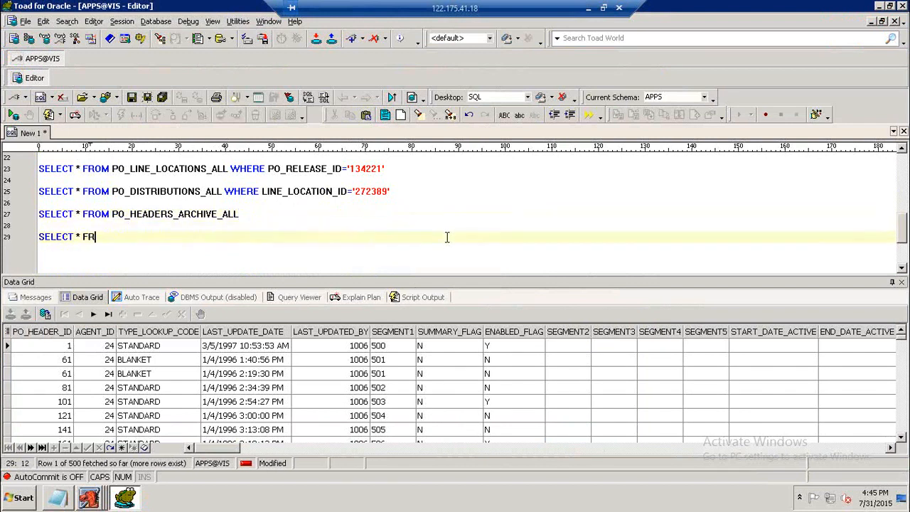
text(OM PO_LINES_ARCHIVE_ALL)
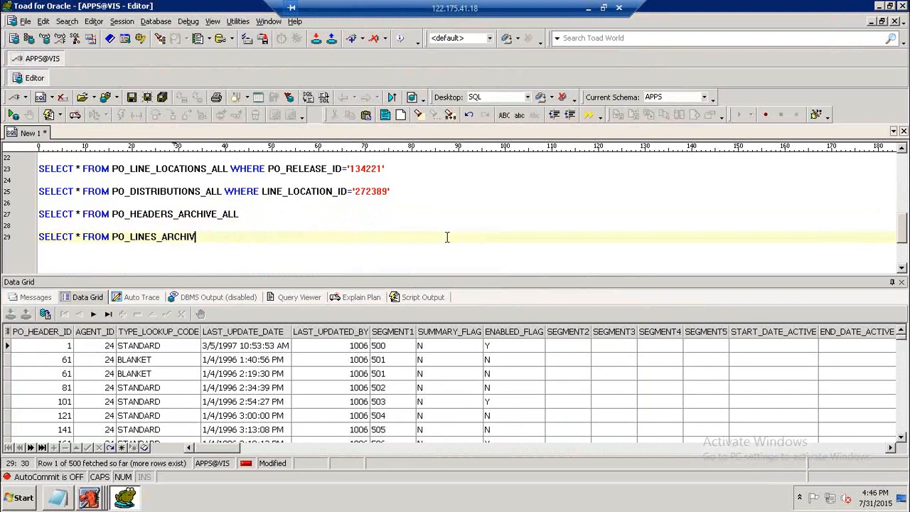
Add and run a query selecting all rows from PO_LINE_LOCATIONS_ARCHIVE_ALL.
text(SLEEC)
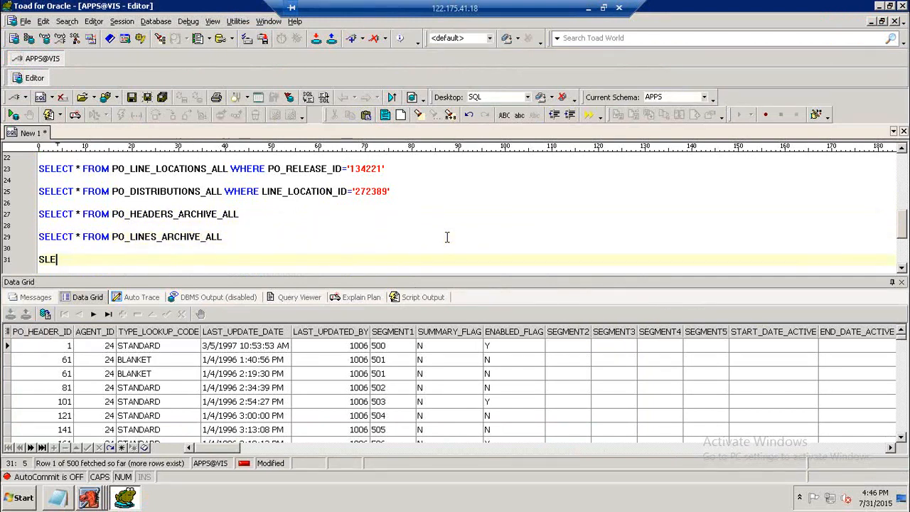
key(BackSpace)
key(BackSpace)
key(BackSpace)
key(BackSpace)
text(ELECT * FROM PO_LINE_LOCATI)
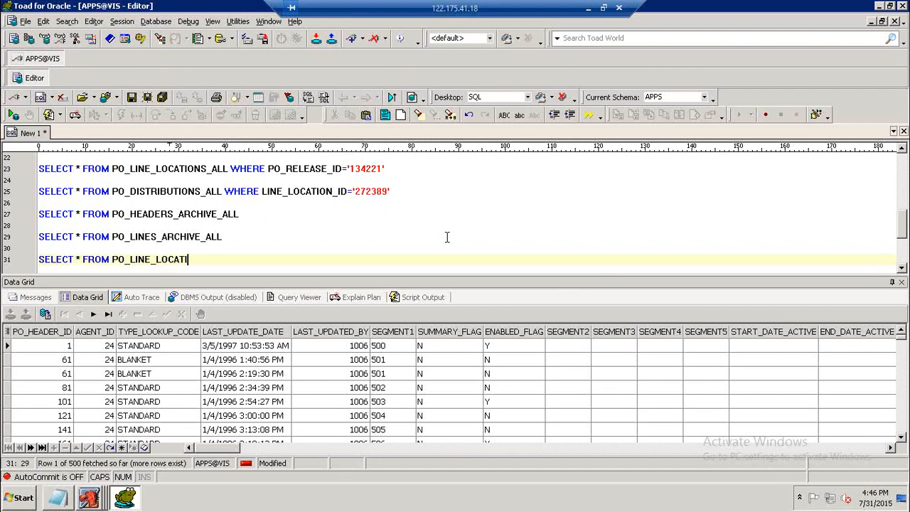
text(ONS_ARCHIVE_ALL)
key(F9)
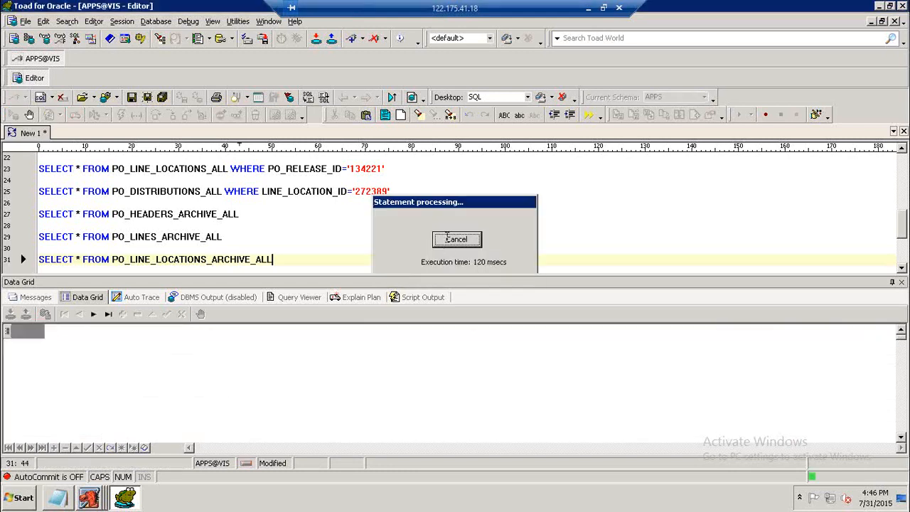
Add and run a query selecting all rows from PO_DISTRIBUTIONS_ARCHIVE_ALL.
key(Return)
key(Return)
text(SELECT)
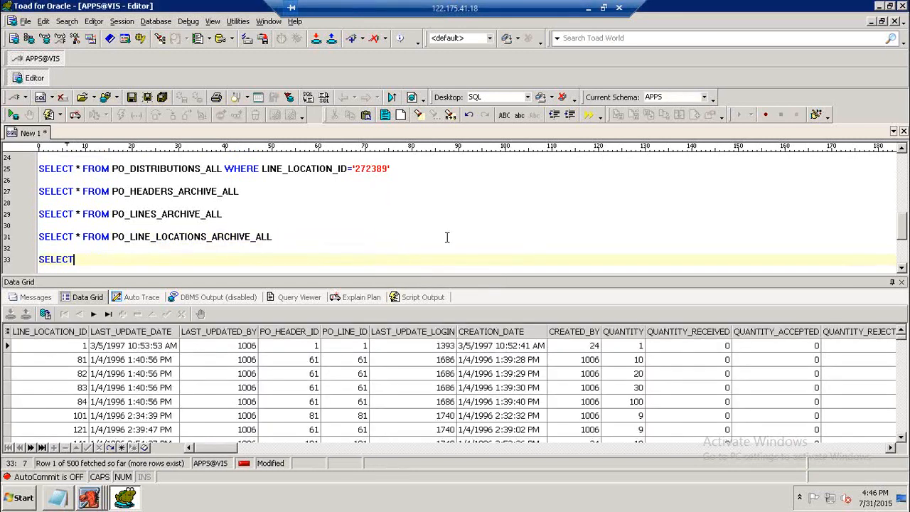
text( * FROM PO)
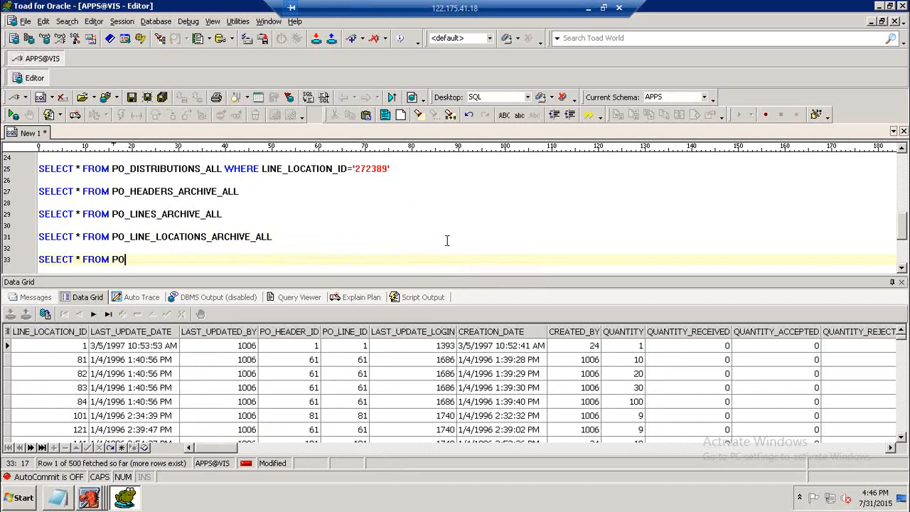
text(_DISTRIBUTIONS_ALLRCHIVE_ALL)
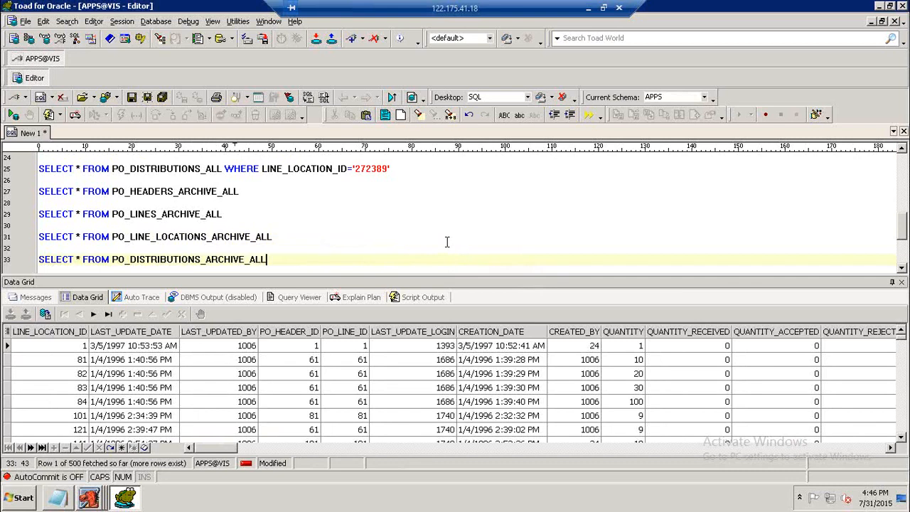
key(F9)
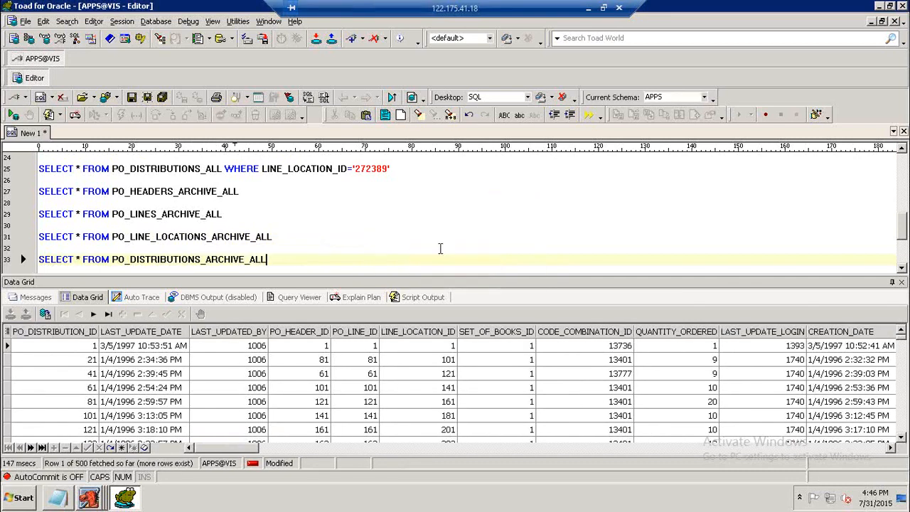
Copy the four archive queries into the notes under a new underlined heading UPDATE PO.
drag(286, 262, 41, 194)
key(ctrl+c)
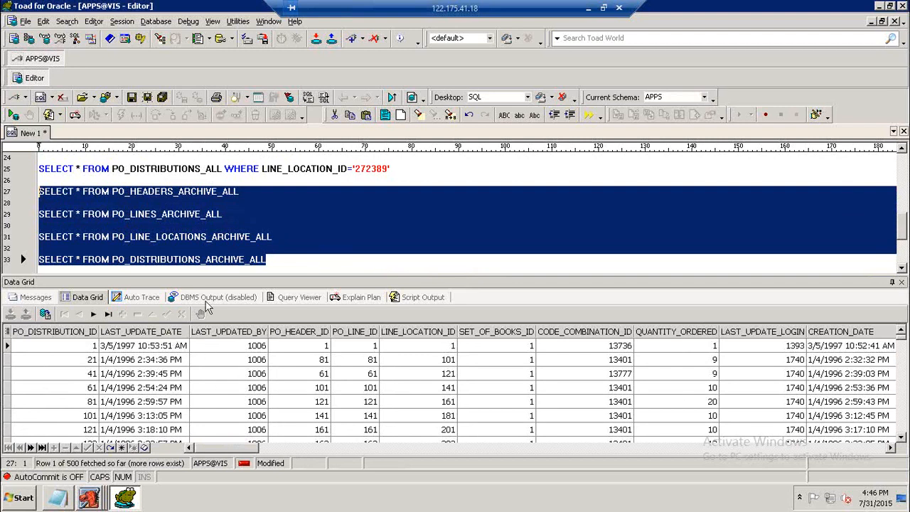
click(68, 500)
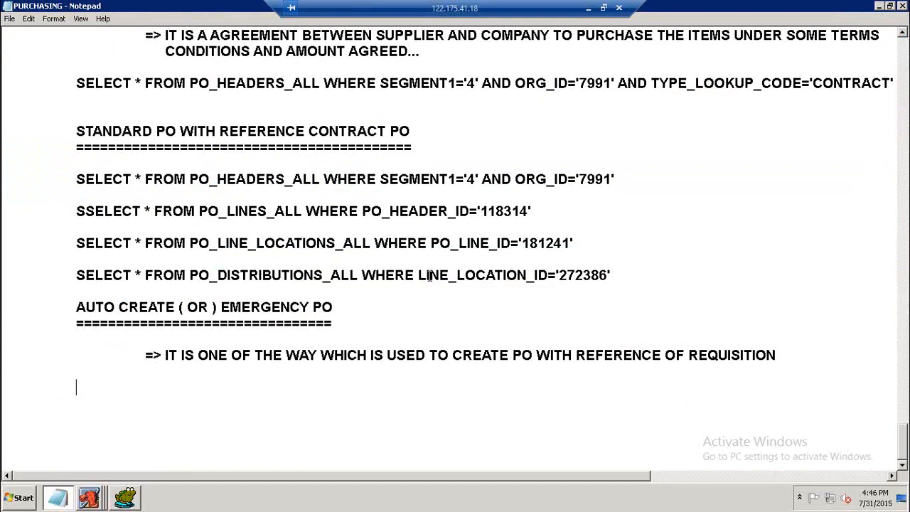
text(UPDATE )
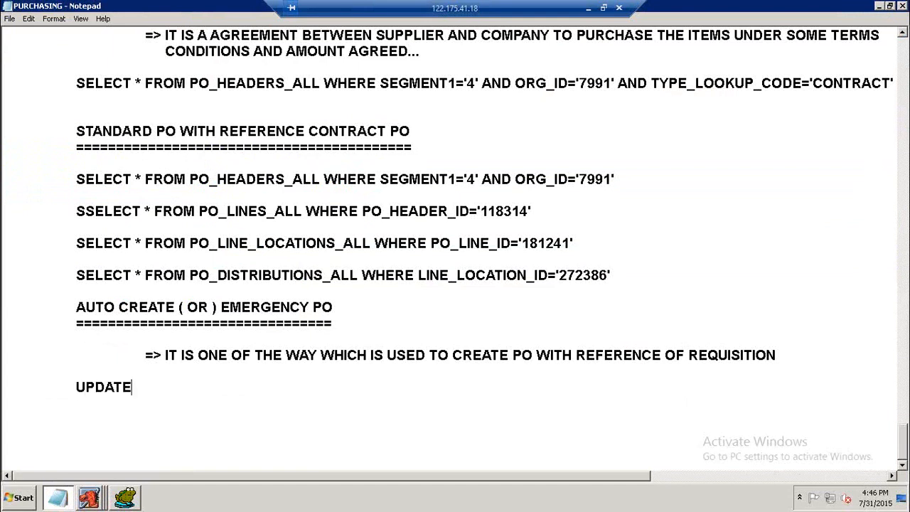
text(PO)
key(Return)
text(==========)
key(Return)
key(Return)
key(ctrl+v)
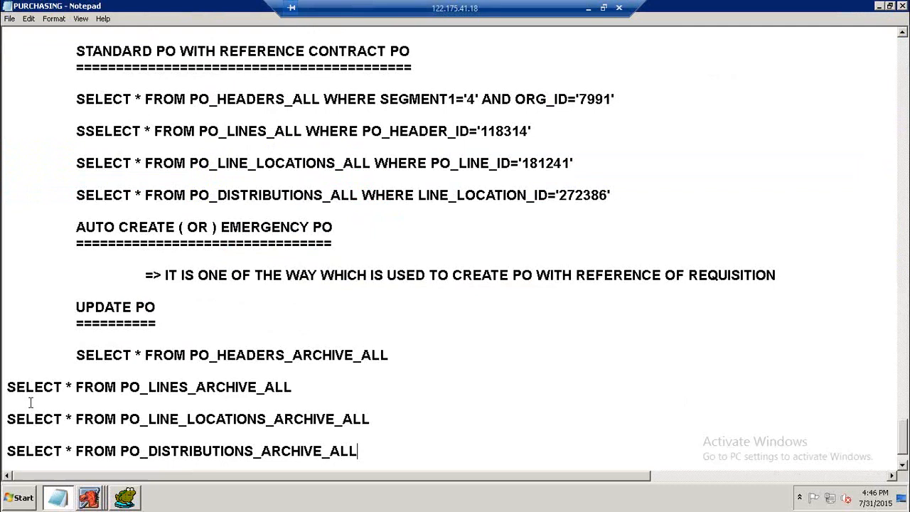
Indent the three pasted archive query lines to align with the others.
click(7, 387)
key(Tab)
click(6, 419)
key(Tab)
click(5, 451)
key(Tab)
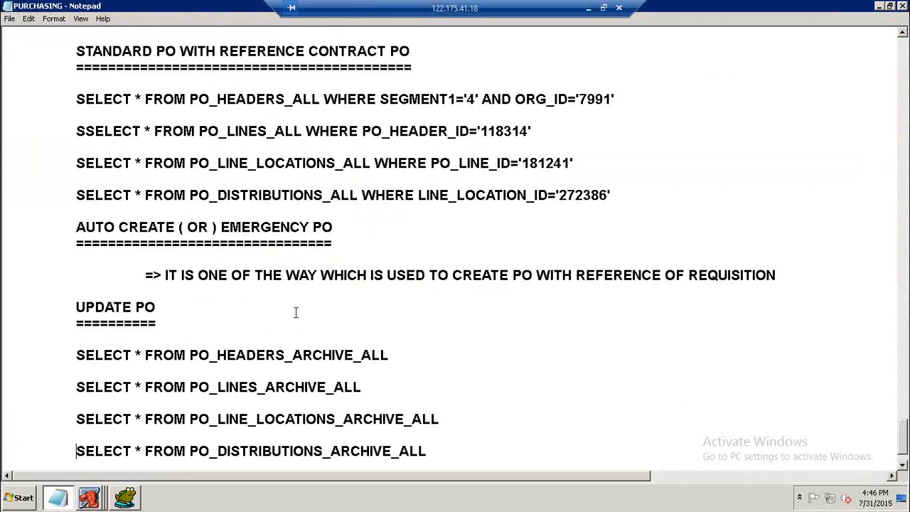
Review the archived distribution rows in the query results and the AutoCreated purchase order form.
scroll(295, 313, down, 2)
click(91, 498)
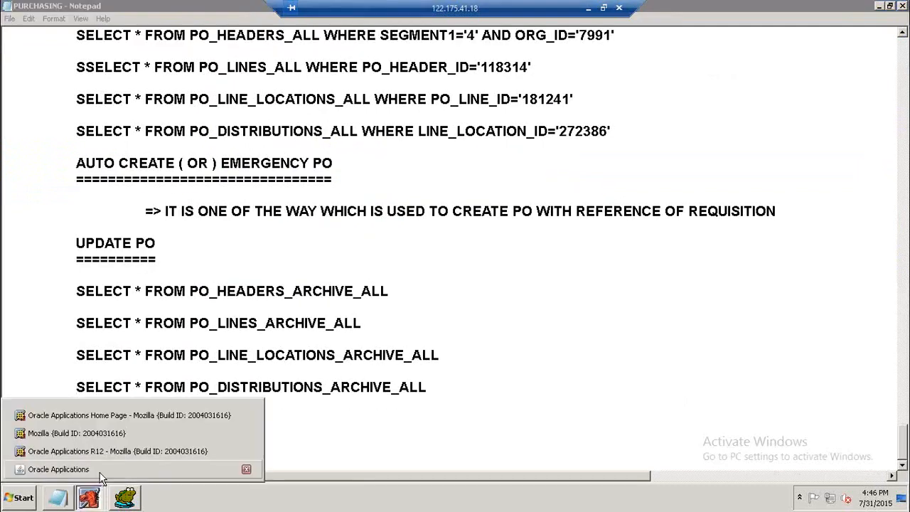
click(243, 469)
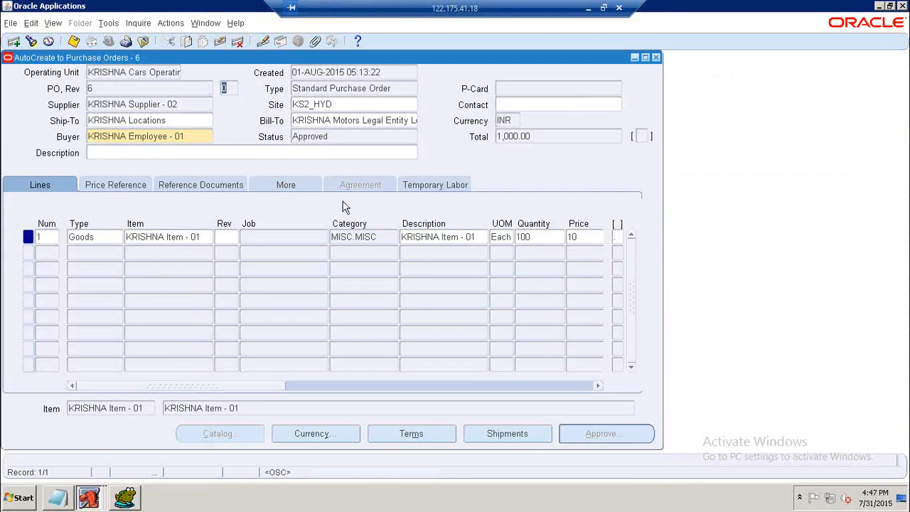
click(125, 498)
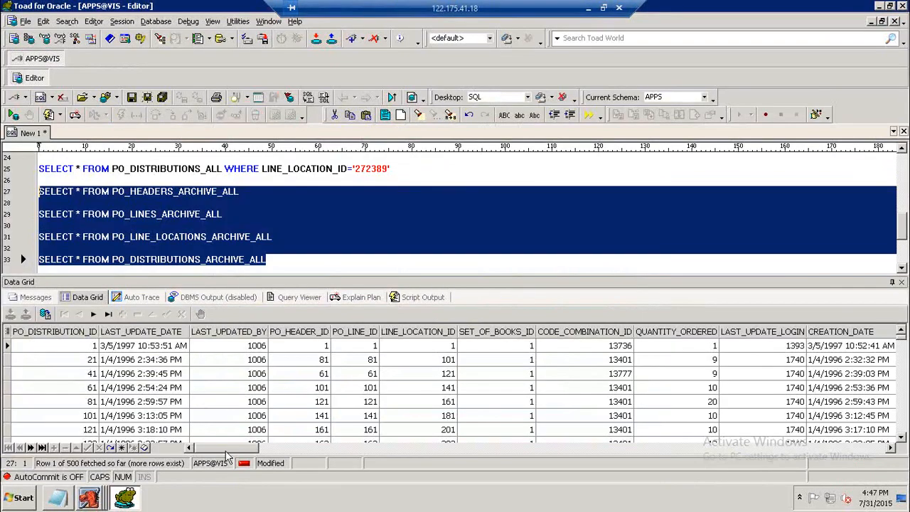
drag(226, 453, 589, 449)
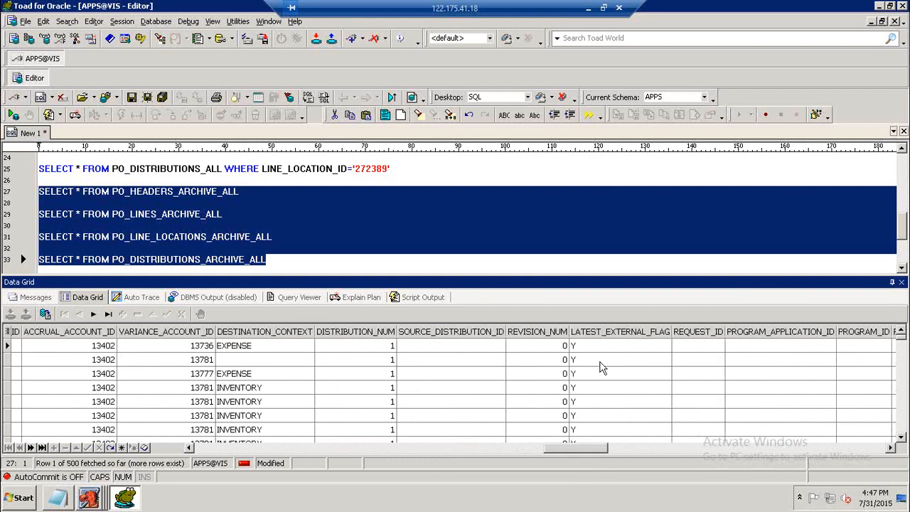
click(547, 346)
key(Down)
key(Down)
key(Down)
key(Down)
key(Down)
key(Down)
key(Down)
key(Down)
key(Down)
key(Down)
key(Down)
key(Down)
key(Down)
key(Down)
key(Down)
key(Down)
key(Down)
key(Down)
key(Down)
key(Down)
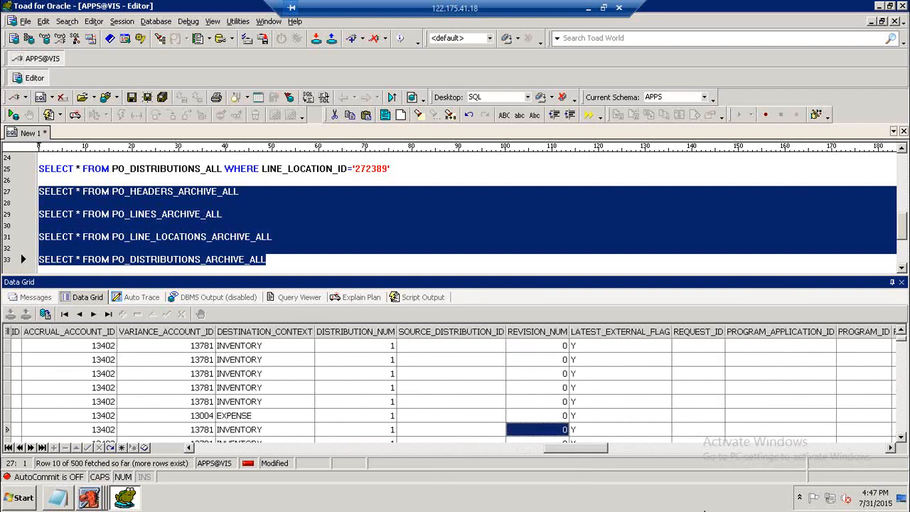
key(Down)
key(Down)
key(Down)
key(Down)
key(Down)
key(Down)
key(Down)
key(Down)
drag(562, 450, 210, 450)
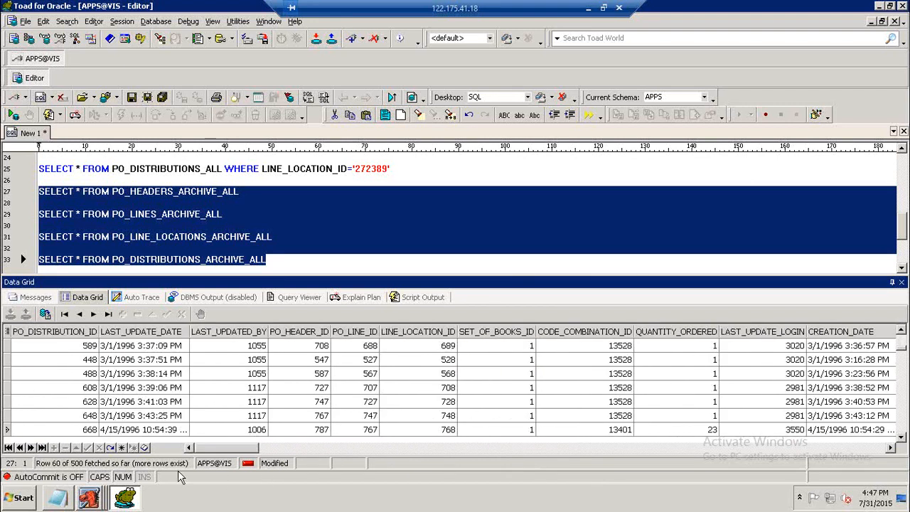
click(84, 500)
click(245, 471)
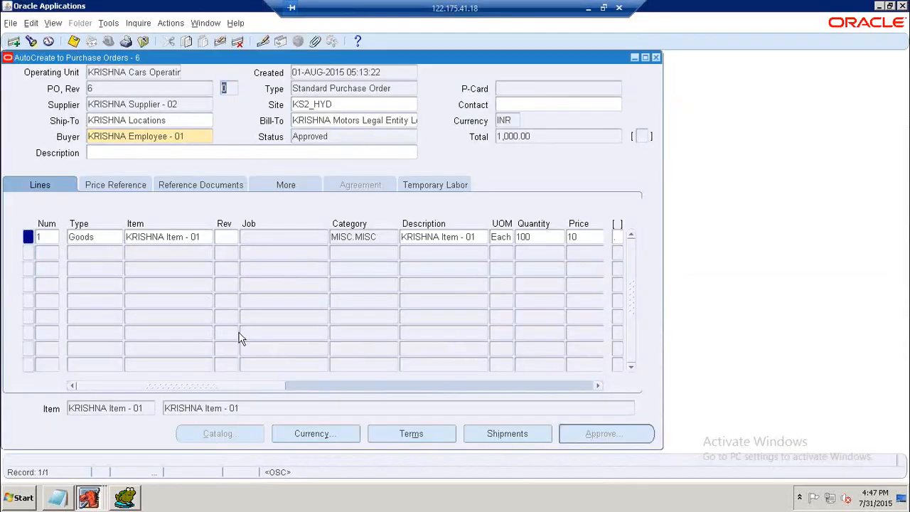
click(67, 498)
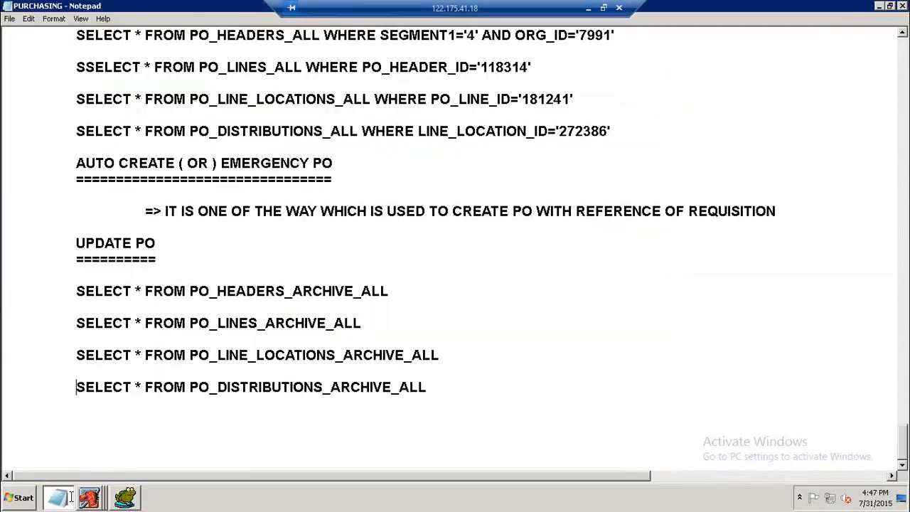
Save the PURCHASING notes and scroll through the documented PO sections.
click(10, 18)
click(23, 51)
scroll(789, 339, up, 12)
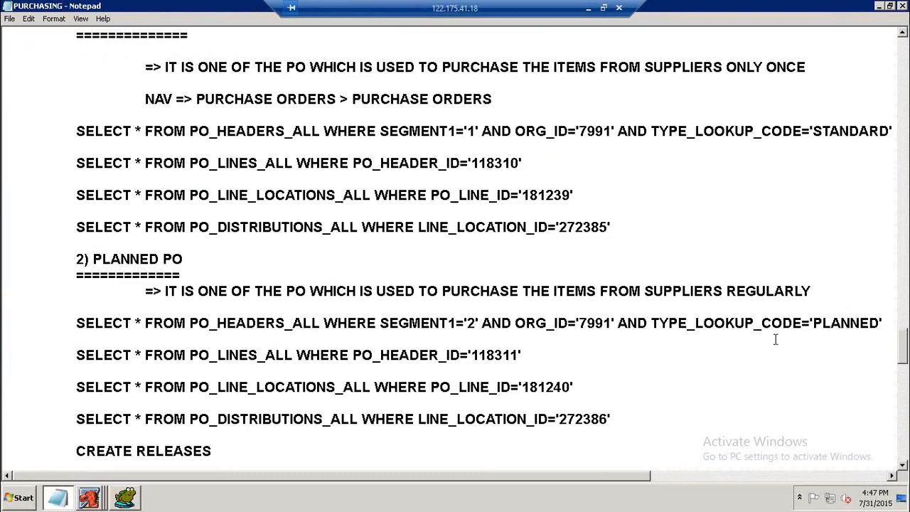
scroll(775, 339, up, 15)
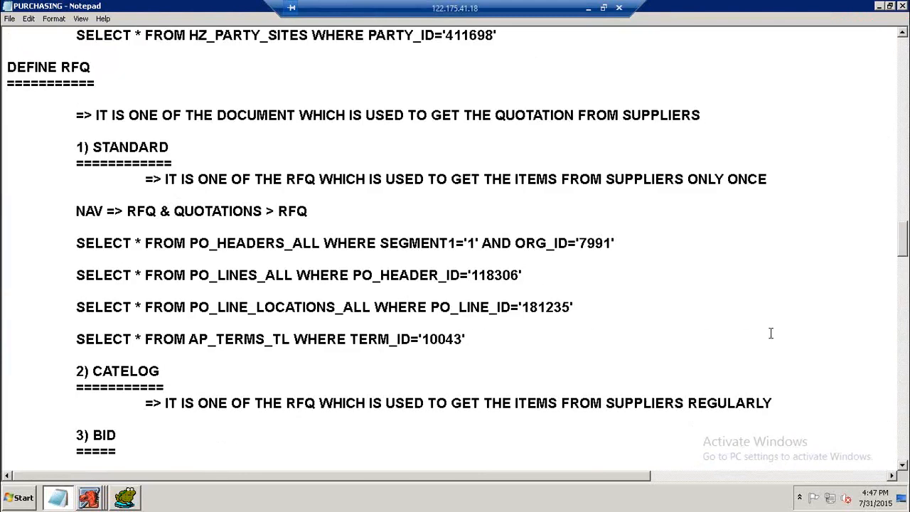
scroll(645, 363, down, 15)
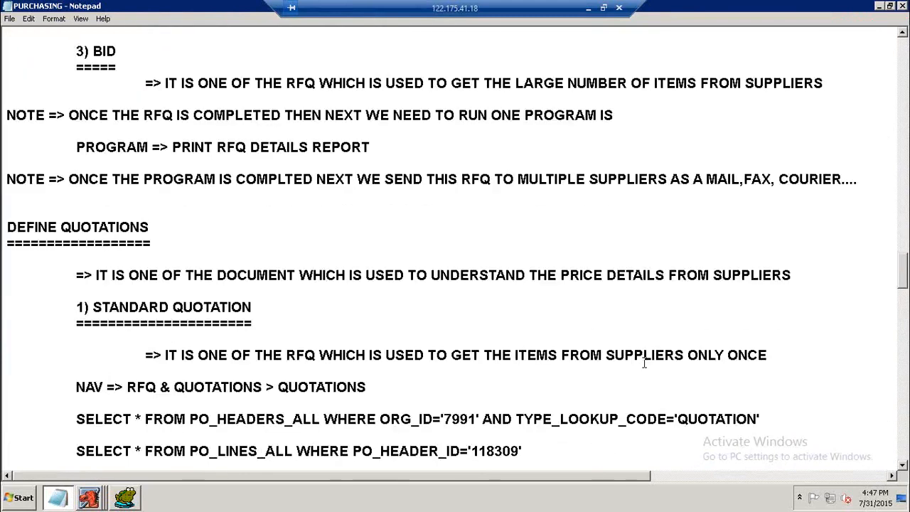
scroll(646, 361, down, 5)
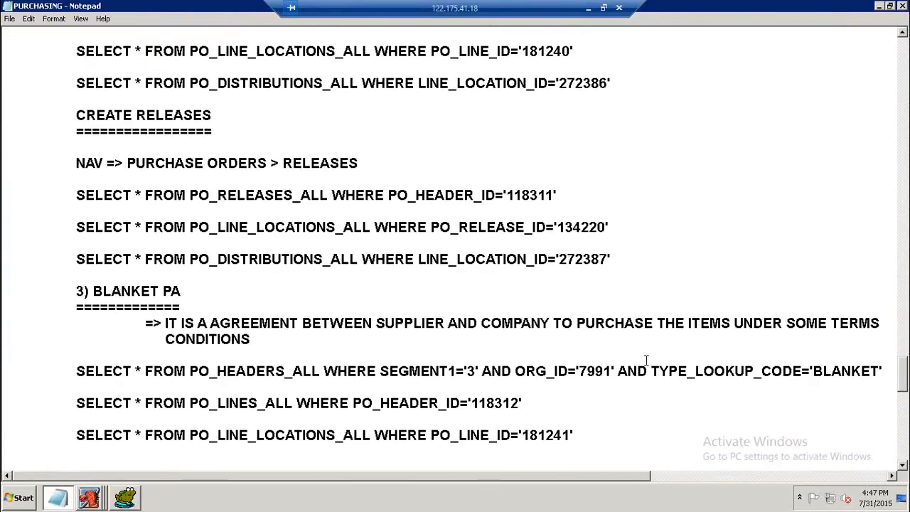
scroll(646, 360, down, 2)
scroll(646, 361, down, 2)
scroll(646, 361, up, 2)
scroll(646, 361, down, 1)
scroll(646, 361, down, 12)
scroll(646, 361, down, 1)
scroll(406, 266, up, 1)
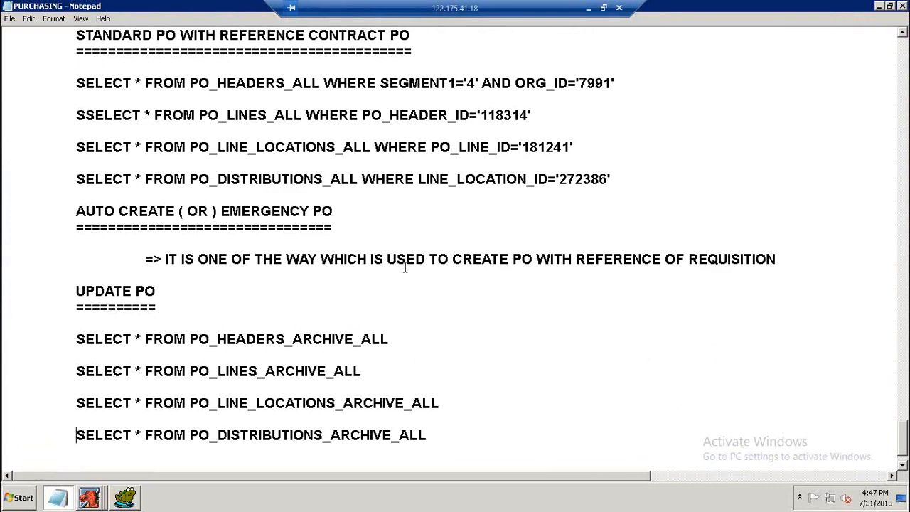
Check the AUTO CREATE section of the notes and save the file again.
drag(76, 83, 159, 116)
click(398, 231)
scroll(360, 246, down, 1)
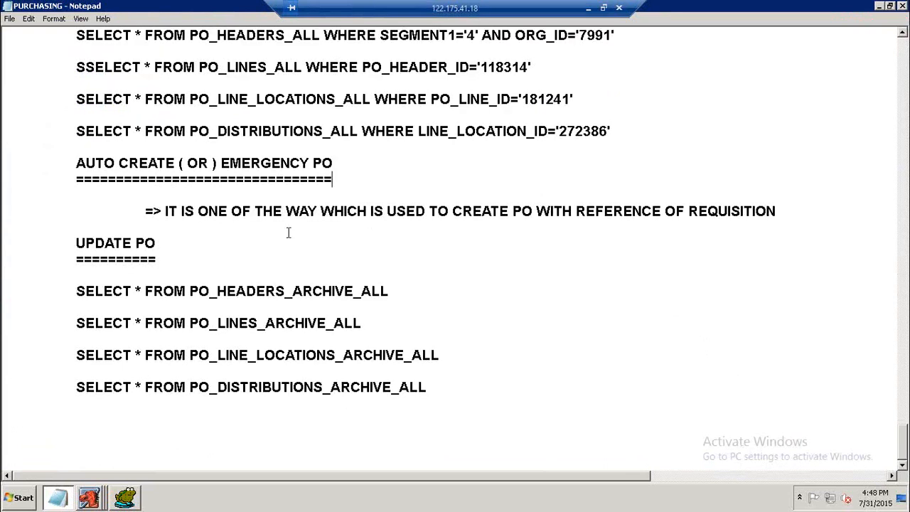
scroll(280, 230, up, 3)
click(10, 18)
click(29, 55)
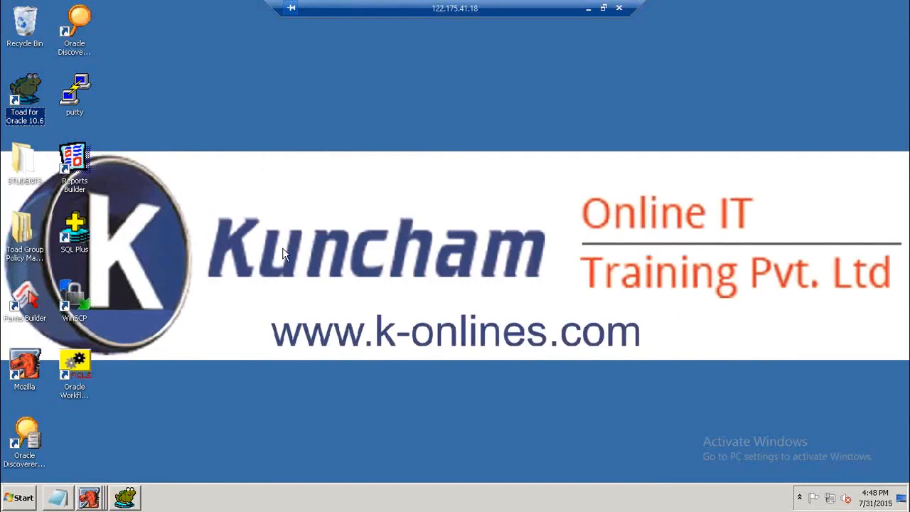
Open the PO REPORTS LAYOUTS text file in the STUDENTS folder, read through its report layouts and close it.
double_click(22, 162)
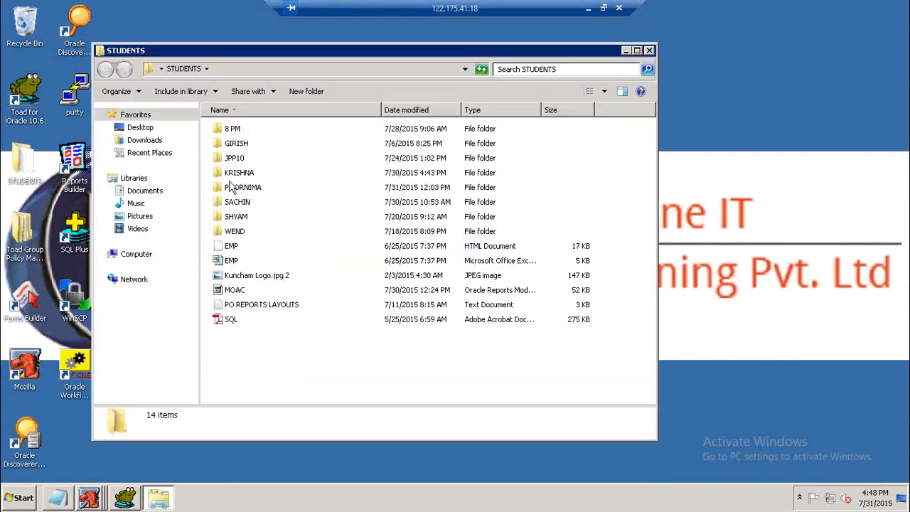
double_click(238, 306)
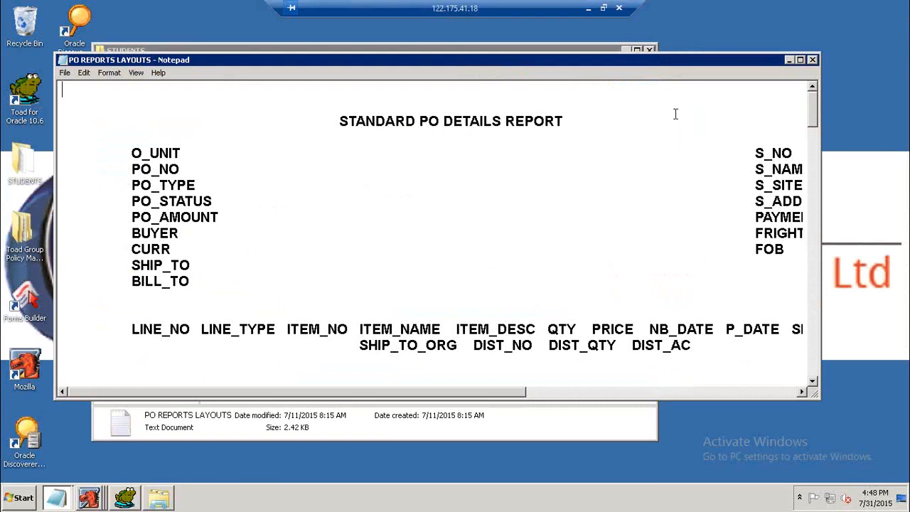
click(800, 60)
scroll(677, 231, down, 6)
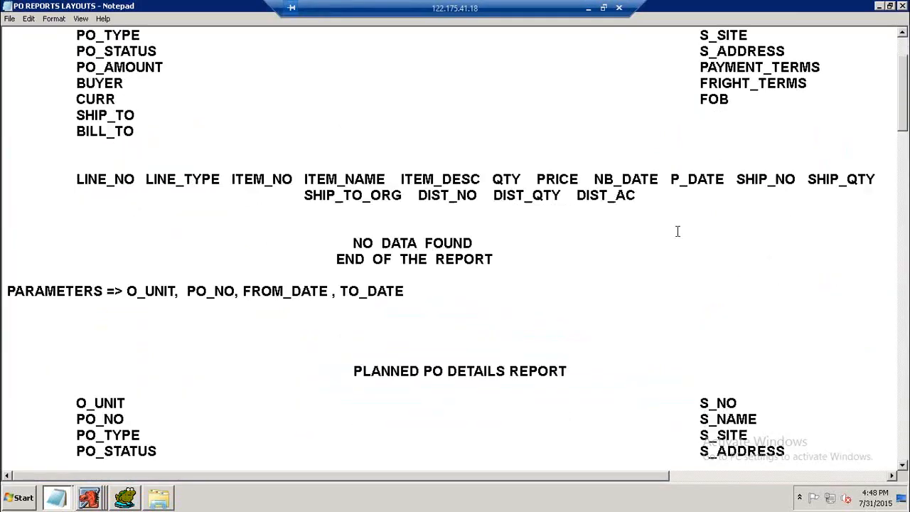
scroll(681, 229, up, 6)
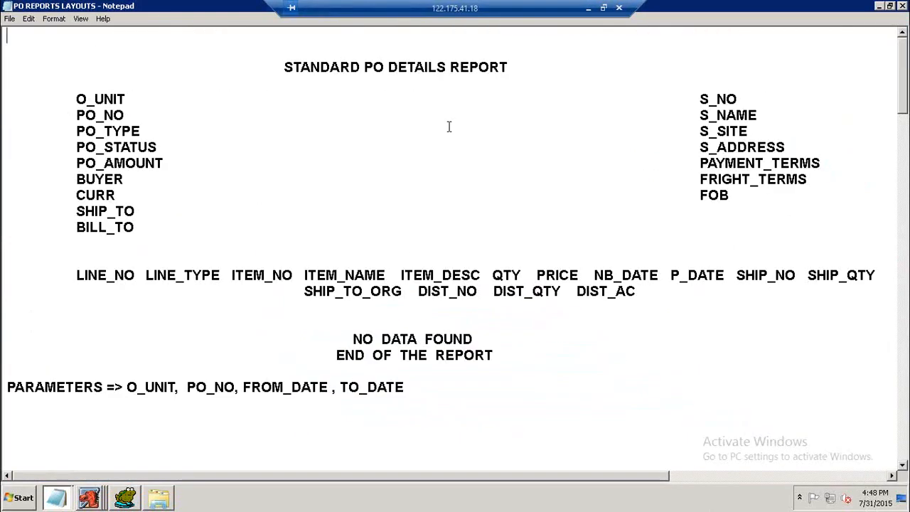
scroll(327, 76, down, 8)
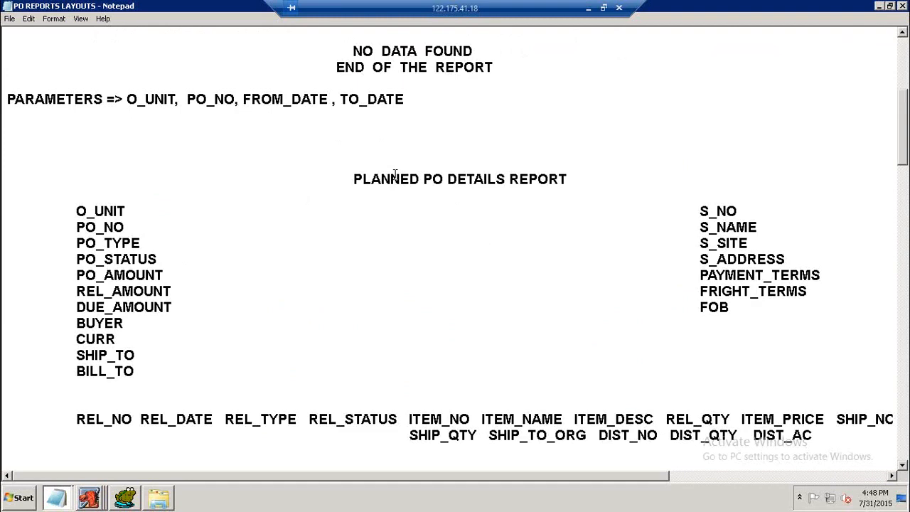
scroll(396, 174, down, 10)
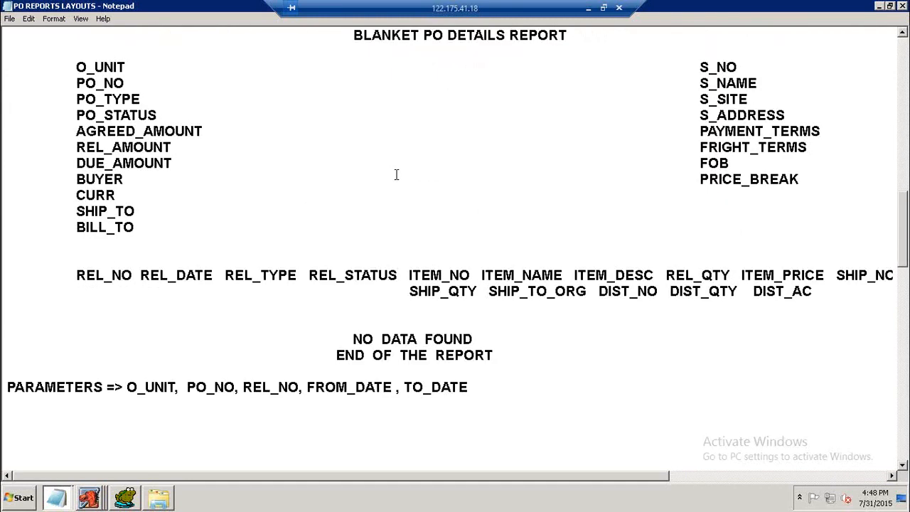
scroll(396, 174, down, 10)
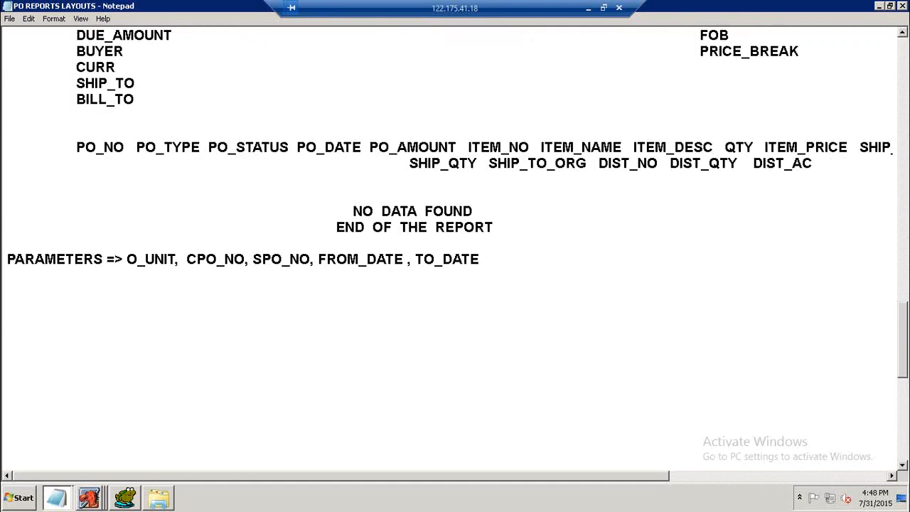
click(903, 6)
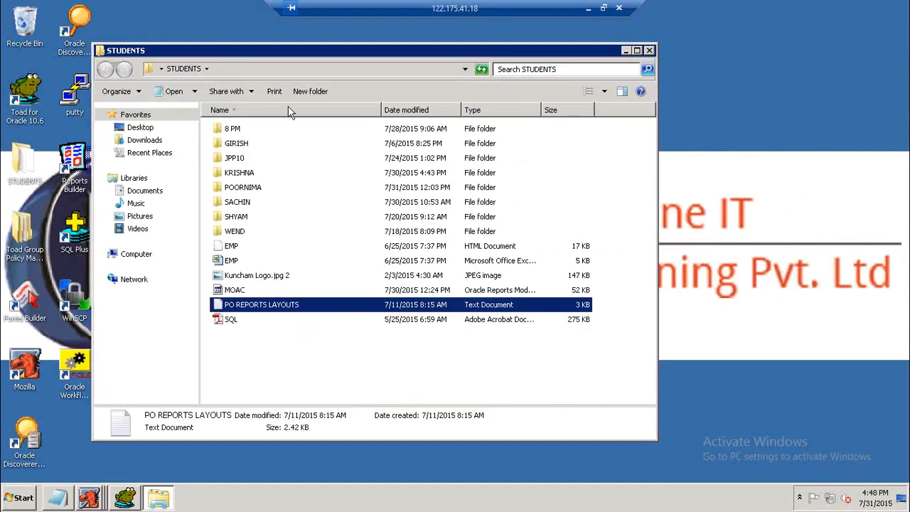
Save and close the PURCHASING notes.
click(63, 498)
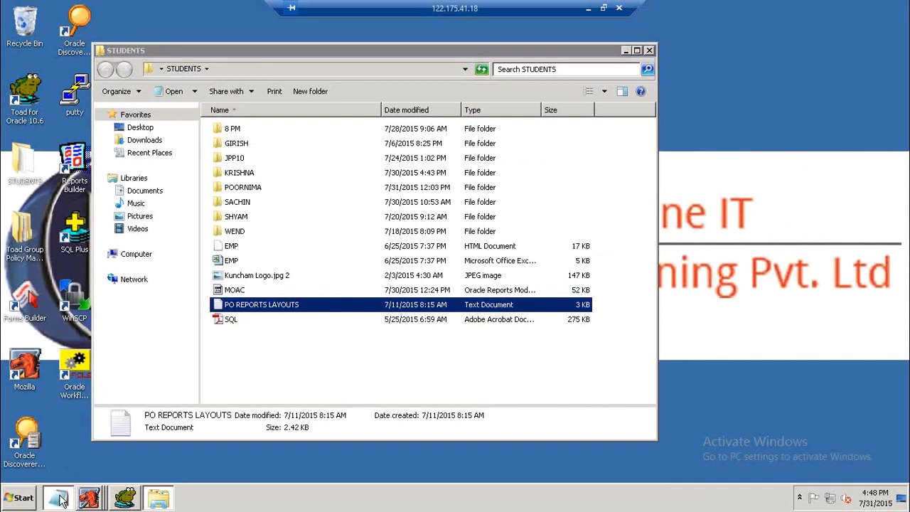
click(9, 18)
click(22, 52)
click(903, 6)
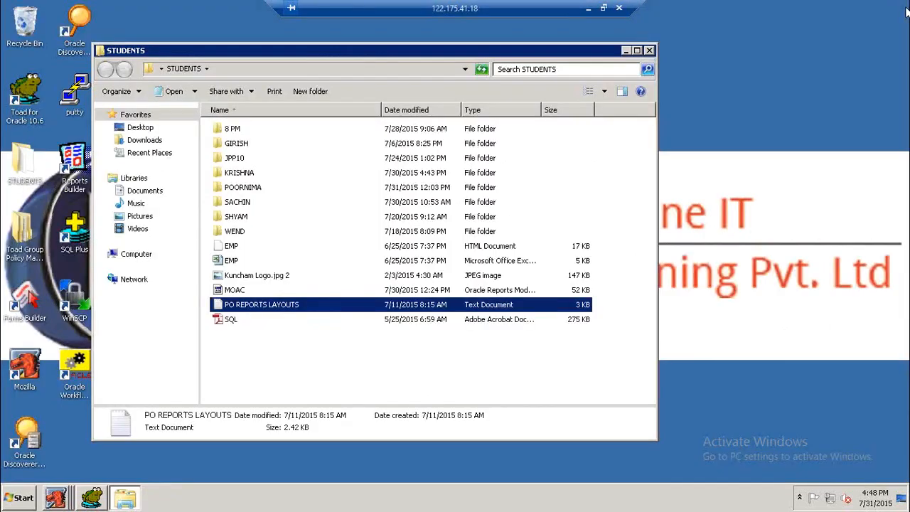
Copy the PO REPORTS LAYOUTS file into the KRISHNA folder and close the folder window.
click(278, 345)
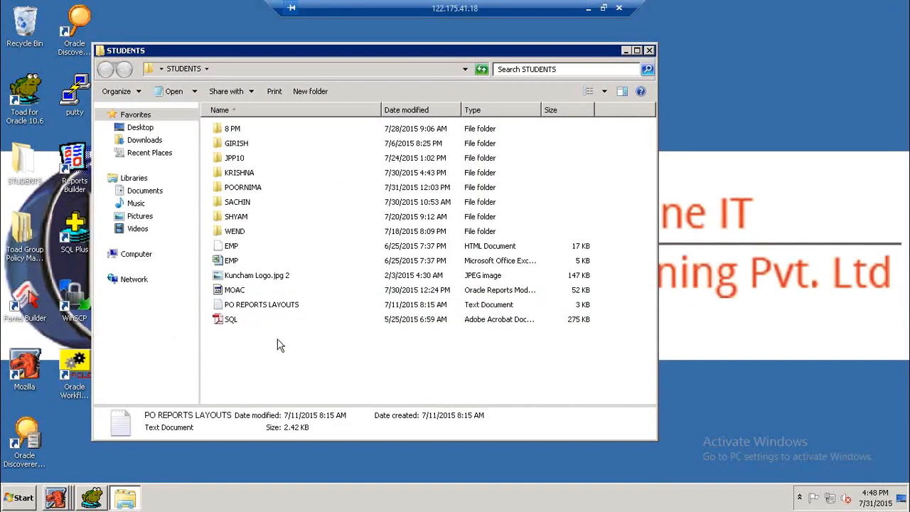
click(275, 311)
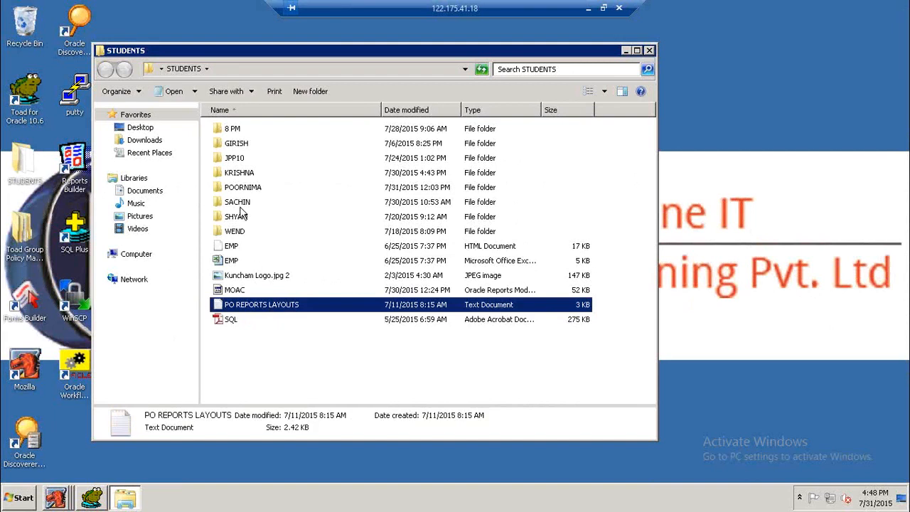
click(240, 175)
double_click(240, 175)
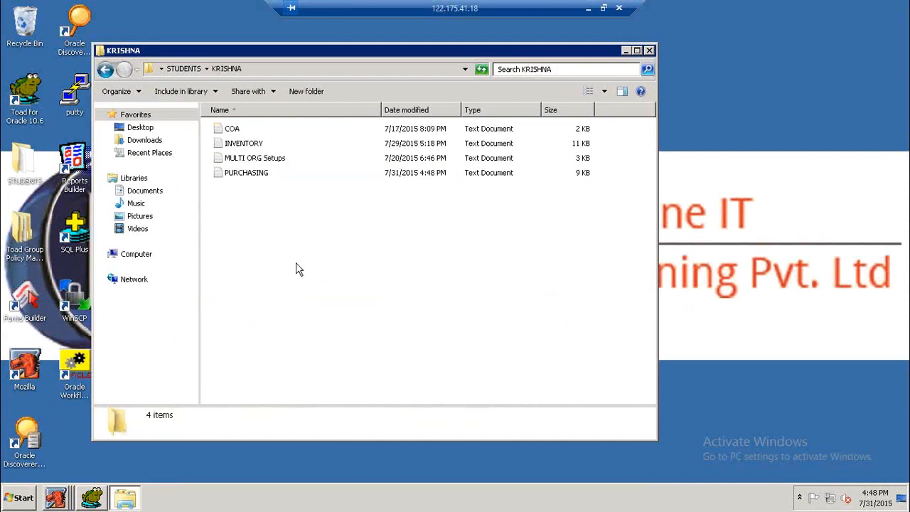
key(ctrl+v)
click(304, 258)
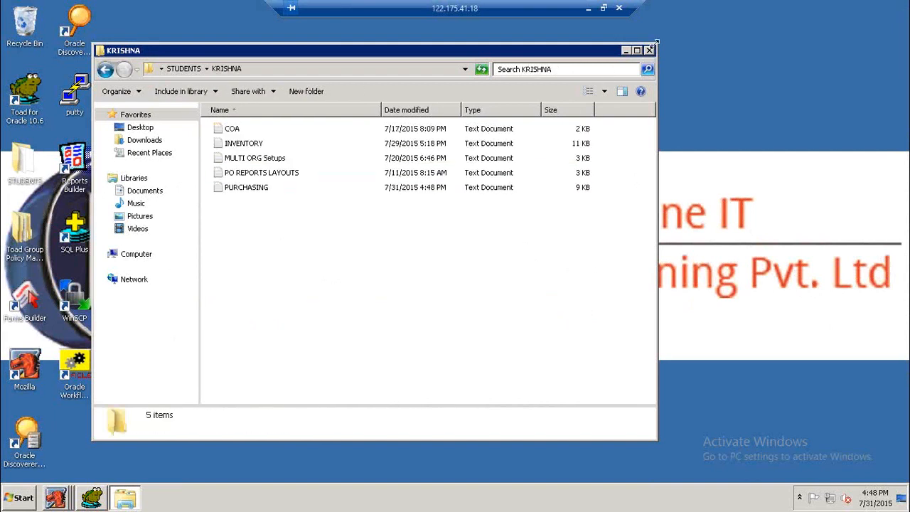
click(651, 51)
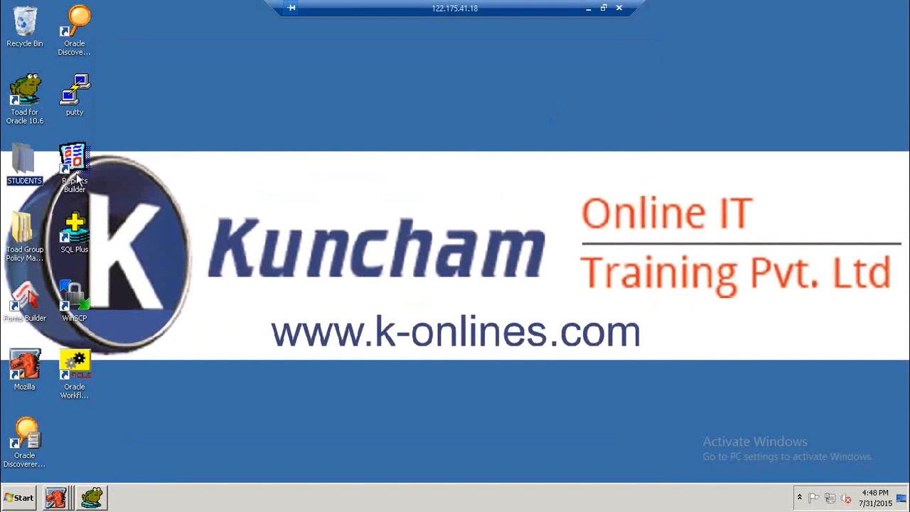
Navigate from the STUDENTS folder to the Krishna folder on Local Disk (E:).
double_click(25, 167)
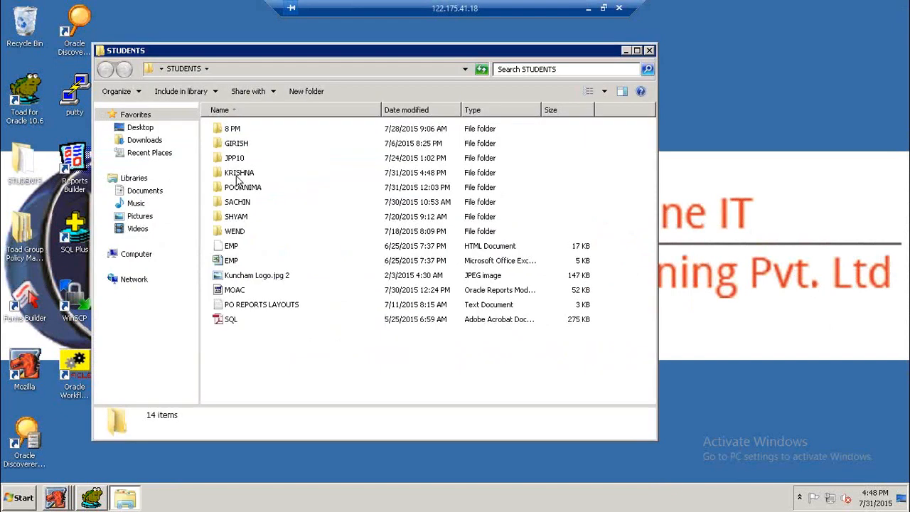
click(240, 175)
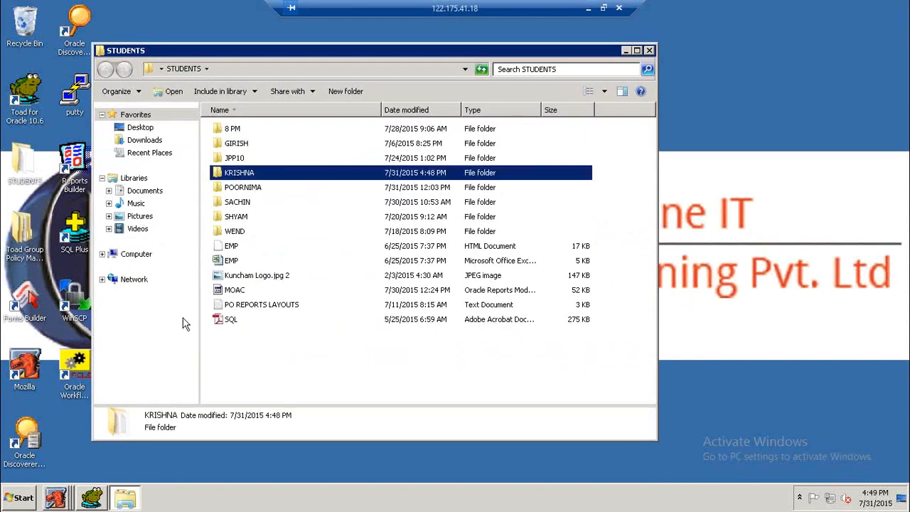
click(138, 256)
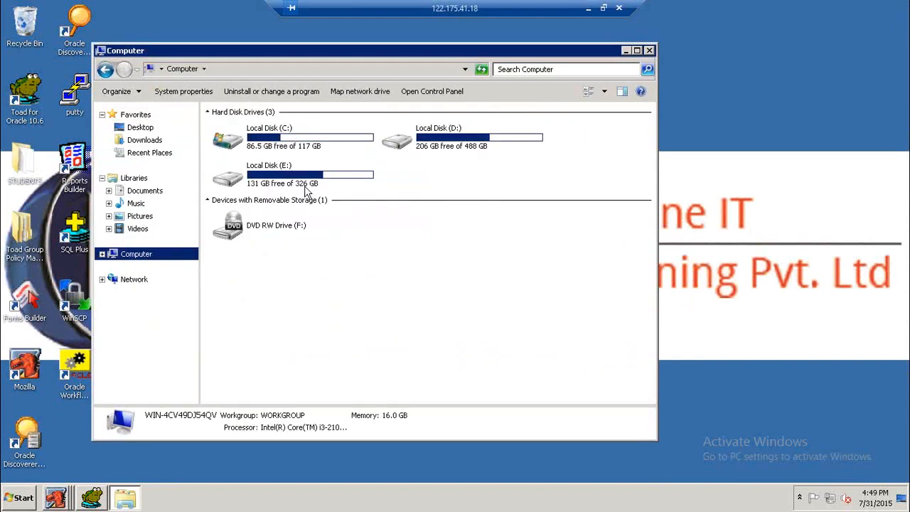
double_click(298, 178)
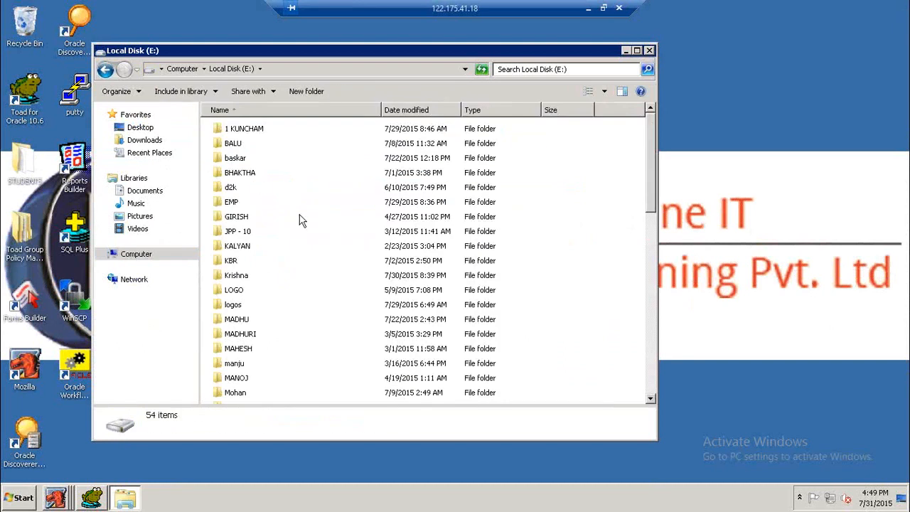
double_click(249, 276)
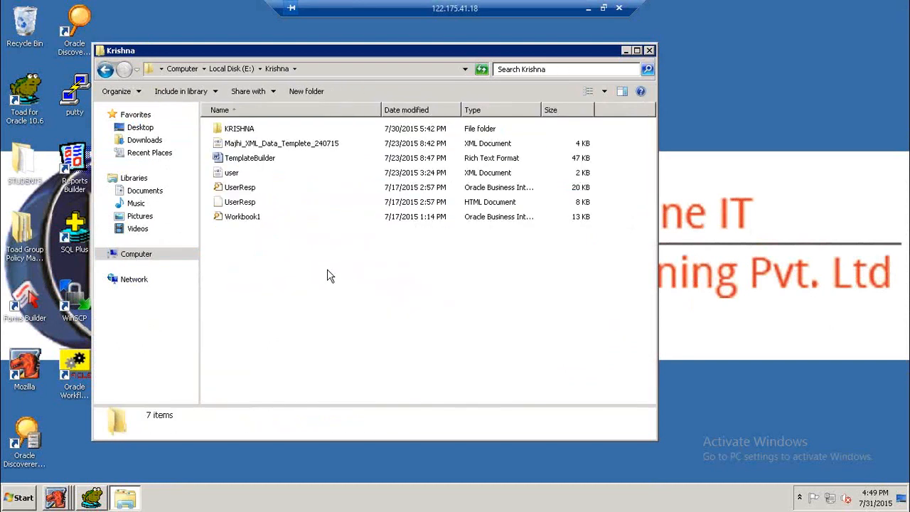
Delete the KRISHNA subfolder and undo the deletion.
click(249, 132)
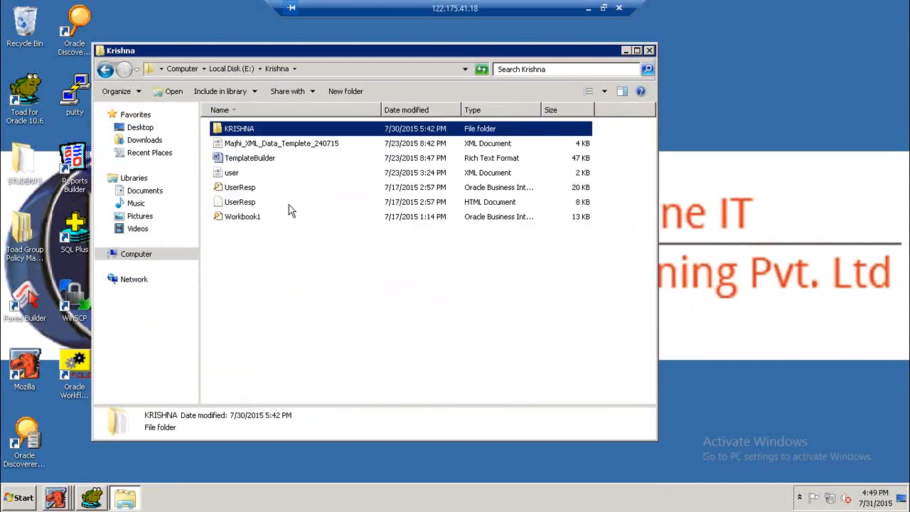
key(Delete)
click(502, 303)
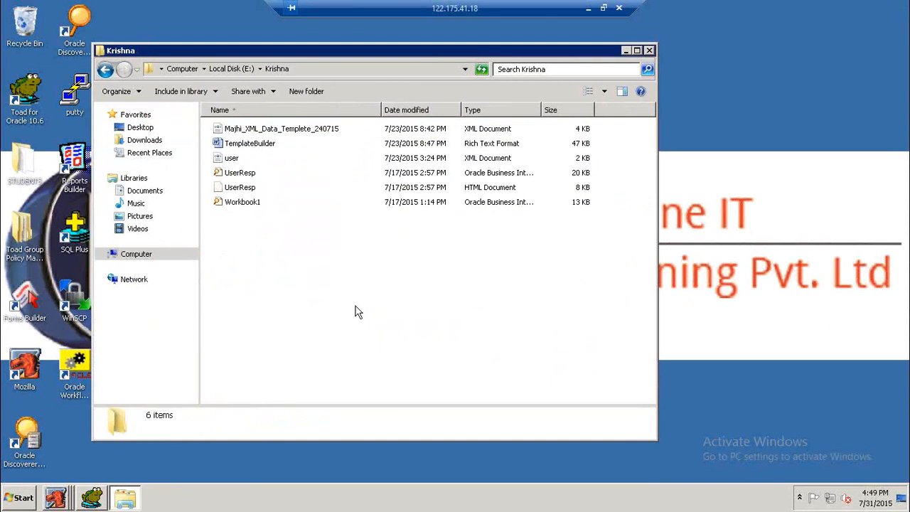
key(ctrl+z)
click(358, 313)
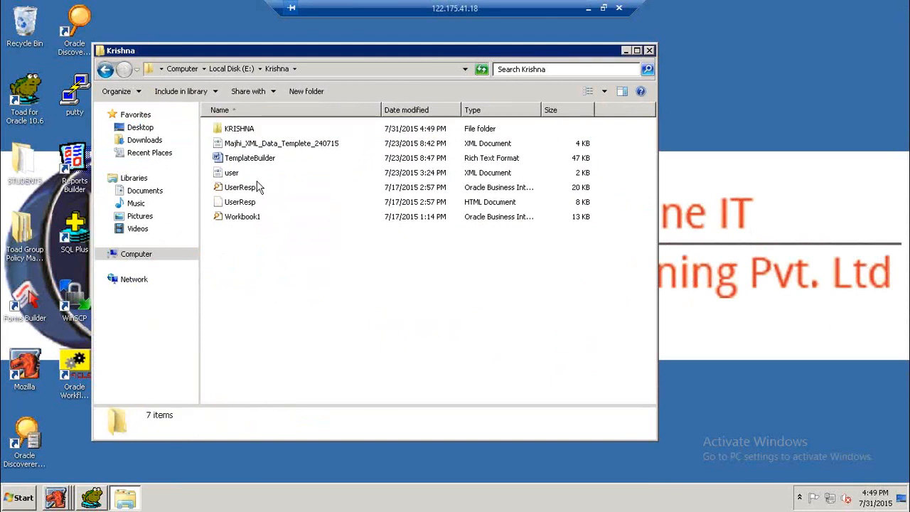
Open the KRISHNA subfolder and view the copied PO REPORTS LAYOUTS file before closing it.
click(244, 131)
double_click(244, 131)
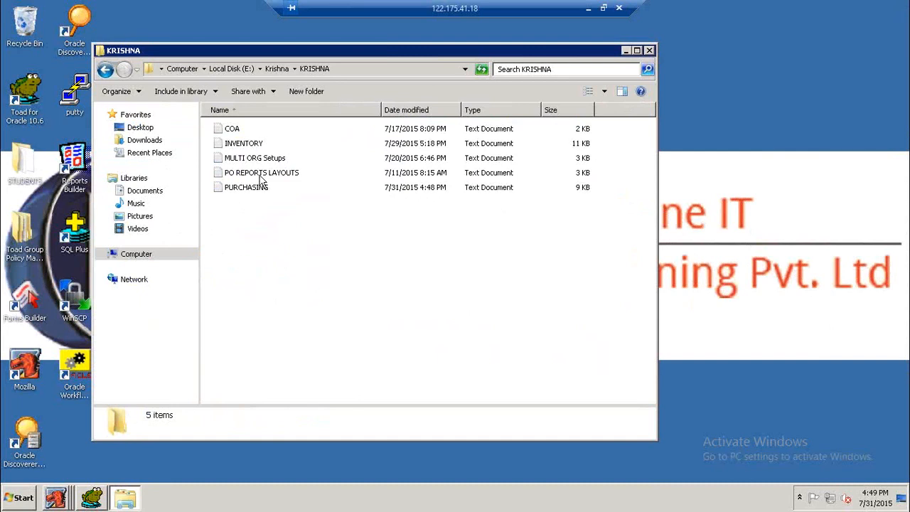
double_click(261, 174)
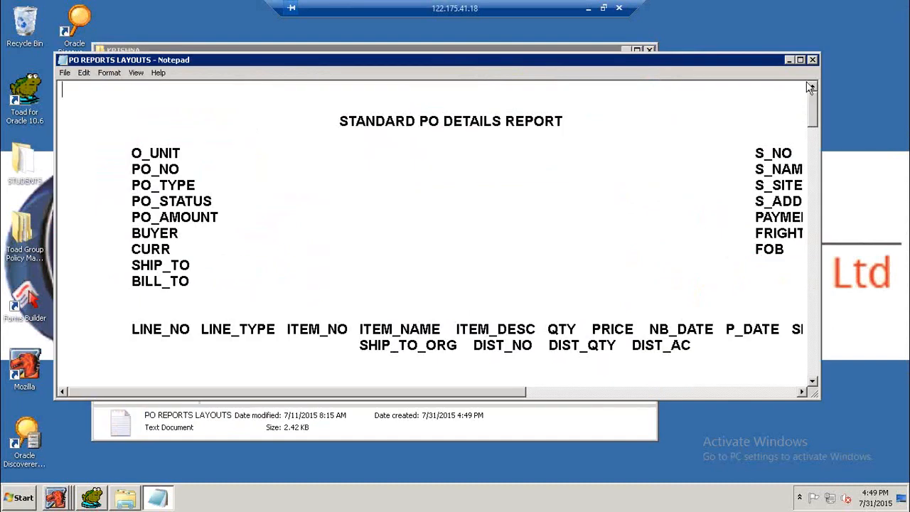
click(813, 60)
Scroll through the PURCHASING notes, recheck the PO REPORTS LAYOUTS file, and close the KRISHNA folder window.
double_click(249, 188)
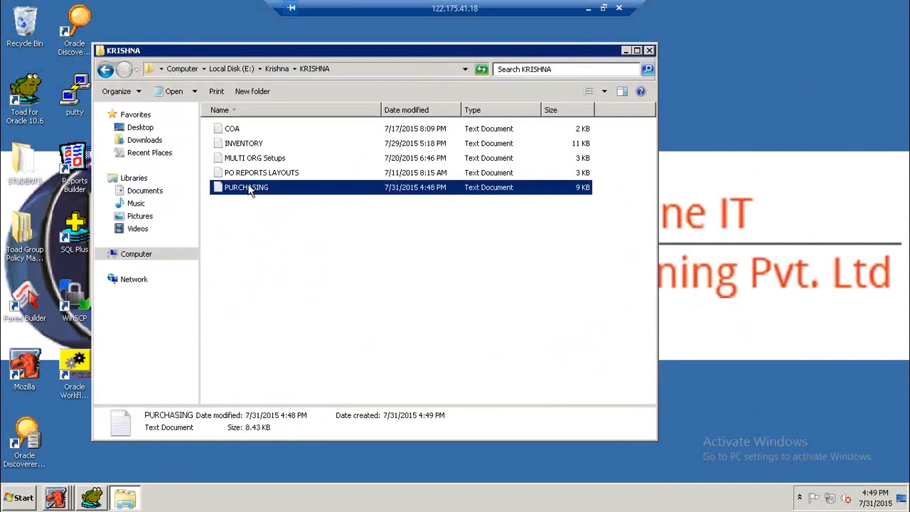
drag(816, 111, 800, 367)
click(813, 60)
double_click(259, 172)
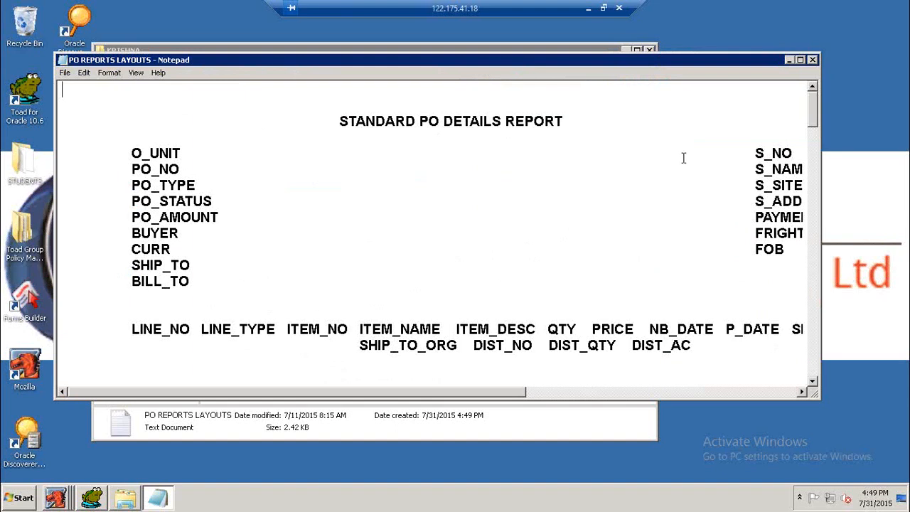
click(813, 60)
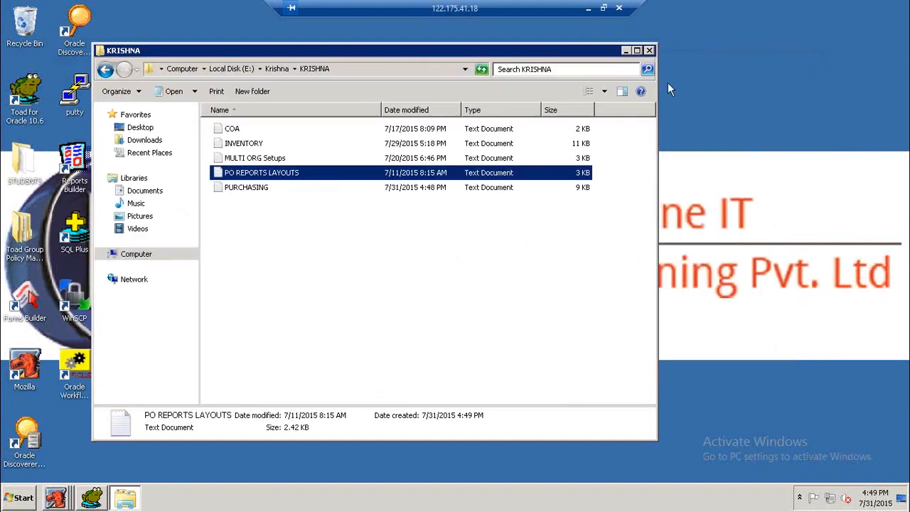
click(649, 49)
right_click(312, 127)
click(317, 118)
right_click(317, 119)
click(330, 145)
right_click(328, 132)
click(341, 162)
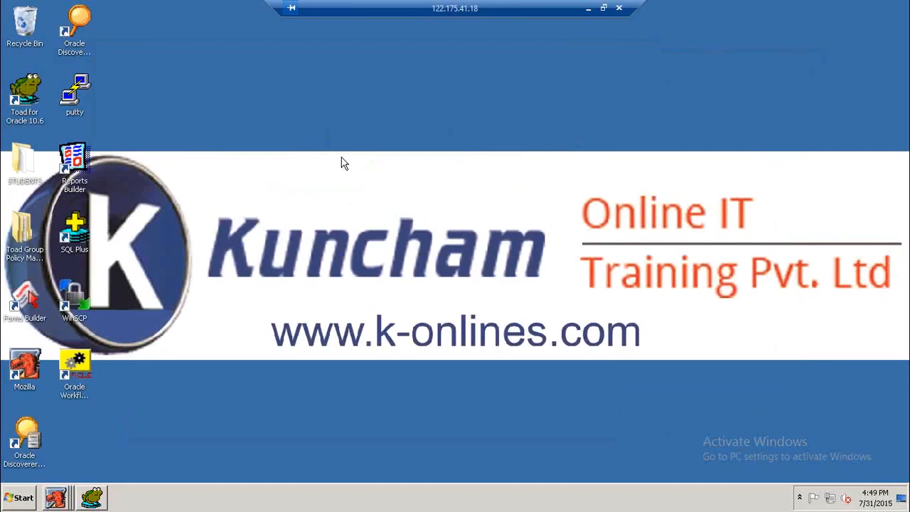
right_click(341, 163)
click(352, 183)
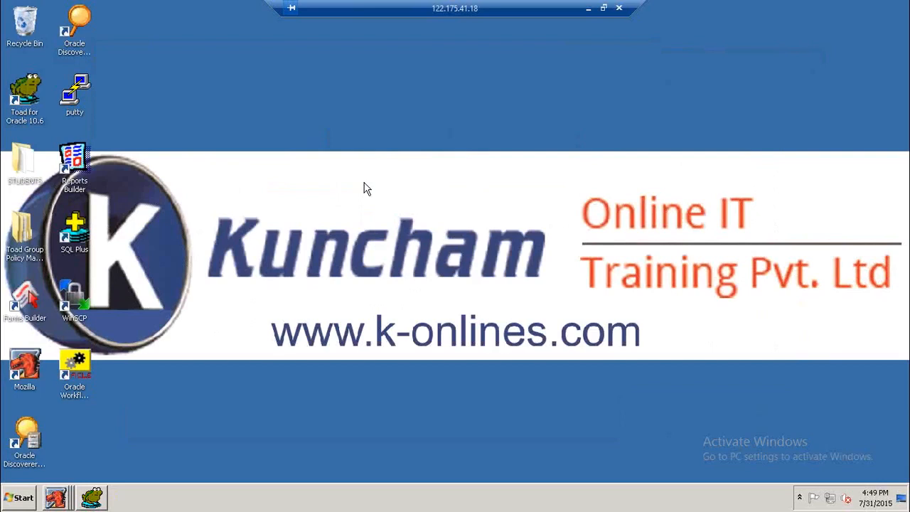